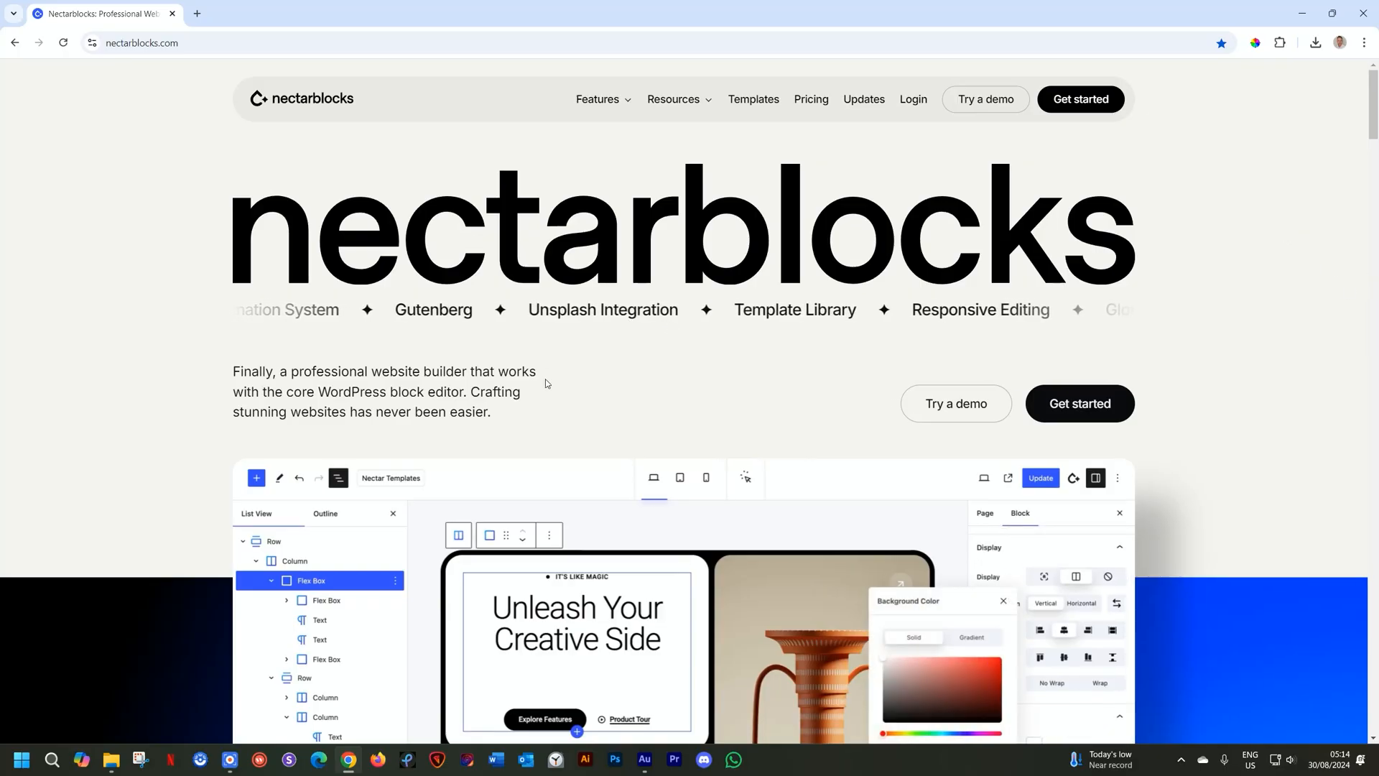
Look over the Nectarblocks home page from the hero section down to the feature list
{"action": "scroll", "coordinate": [546, 381], "scroll_direction": "down", "scroll_amount": 10}
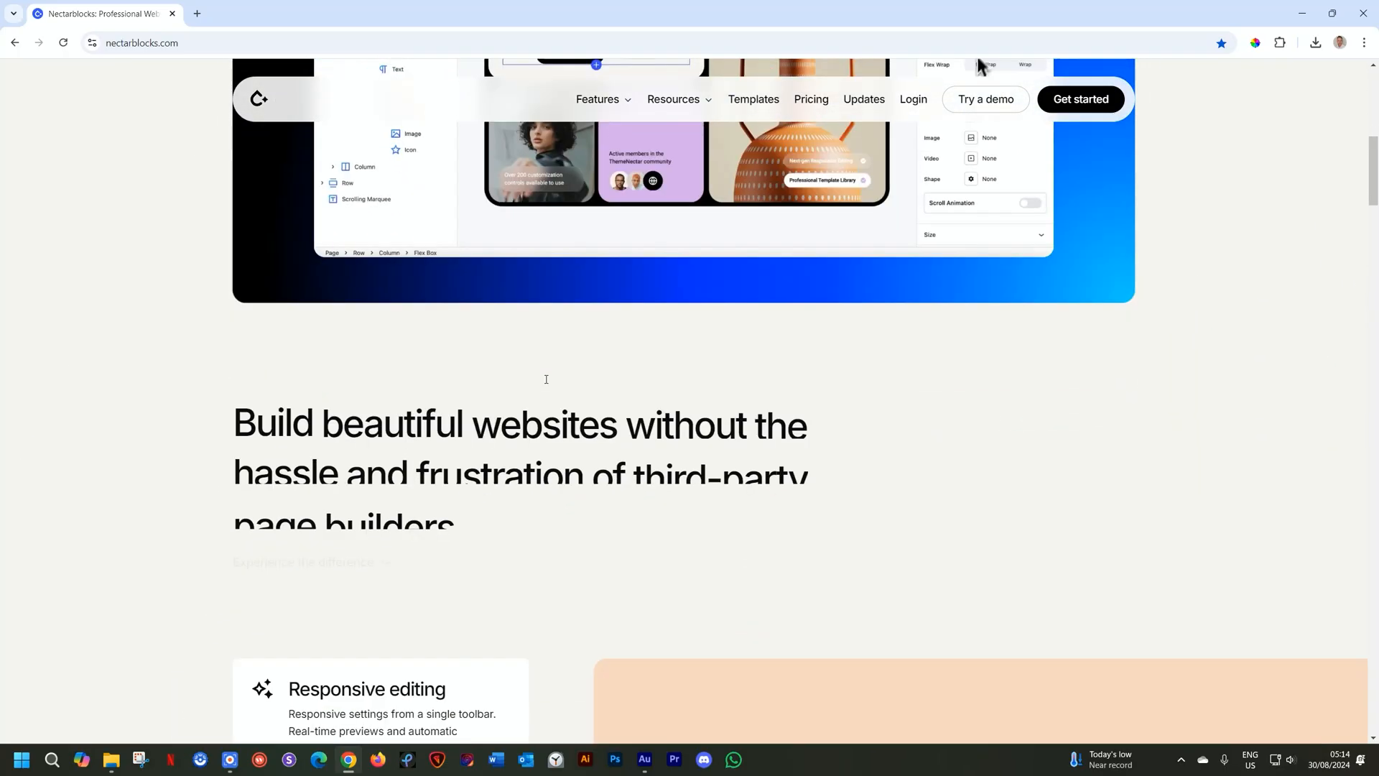
{"action": "scroll", "coordinate": [546, 379], "scroll_direction": "down", "scroll_amount": 5}
{"action": "scroll", "coordinate": [546, 380], "scroll_direction": "up", "scroll_amount": 10}
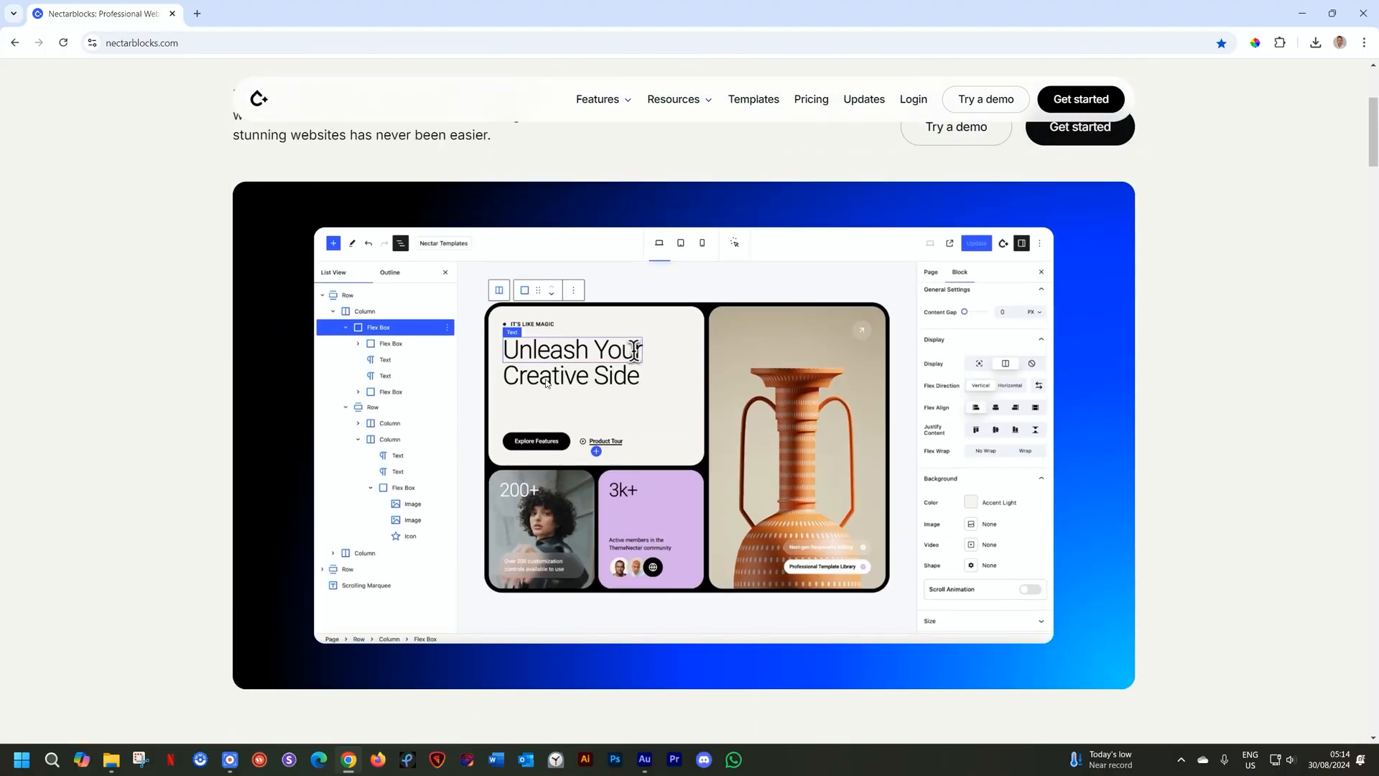
{"action": "scroll", "coordinate": [546, 381], "scroll_direction": "up", "scroll_amount": 4}
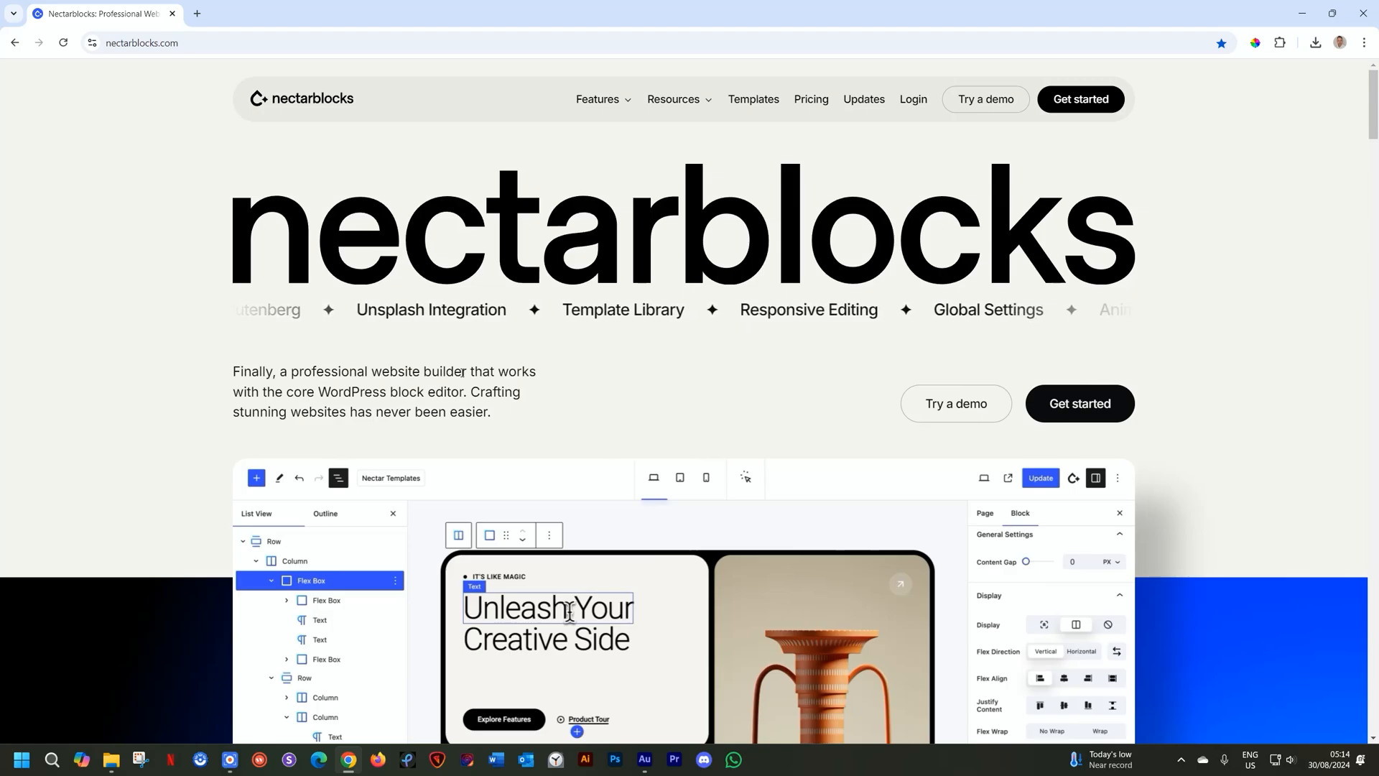
{"action": "scroll", "coordinate": [462, 372], "scroll_direction": "down", "scroll_amount": 4}
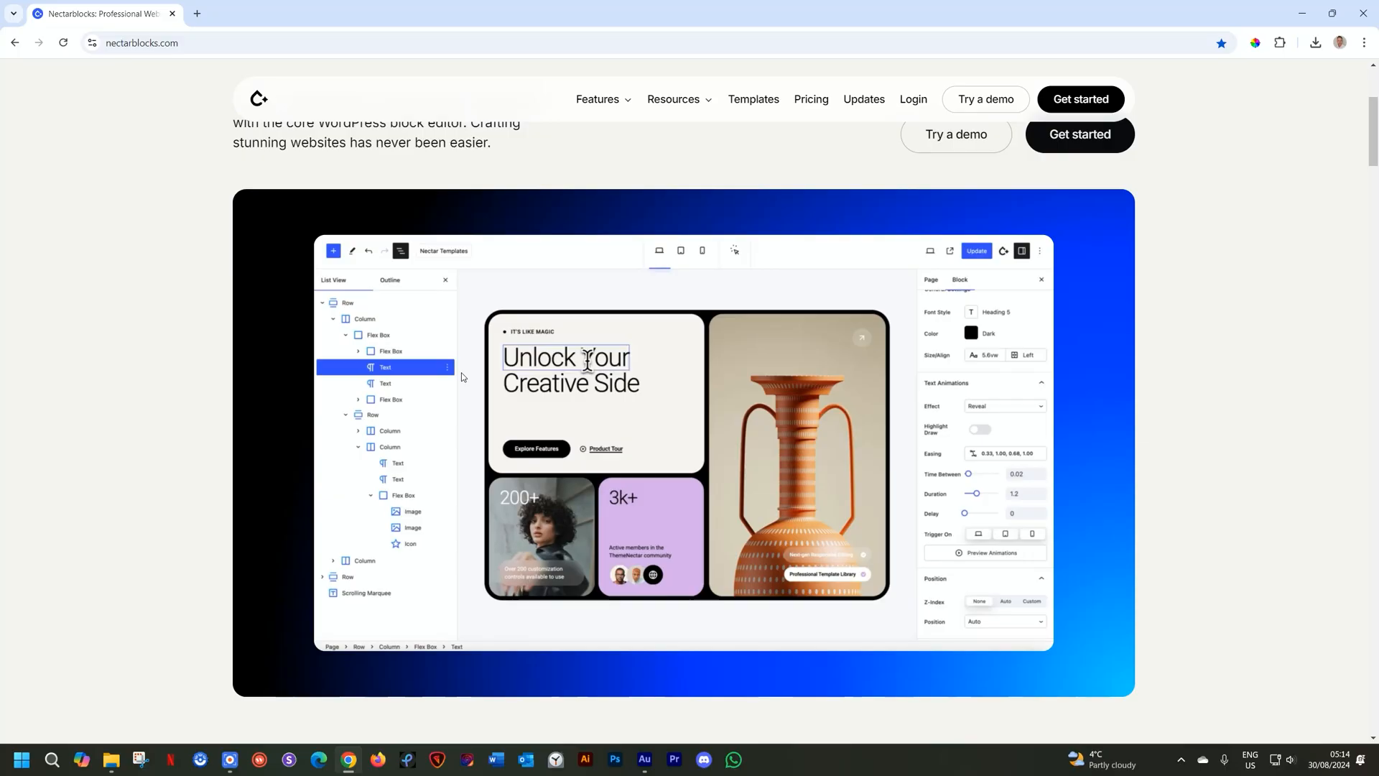
{"action": "scroll", "coordinate": [461, 373], "scroll_direction": "down", "scroll_amount": 10}
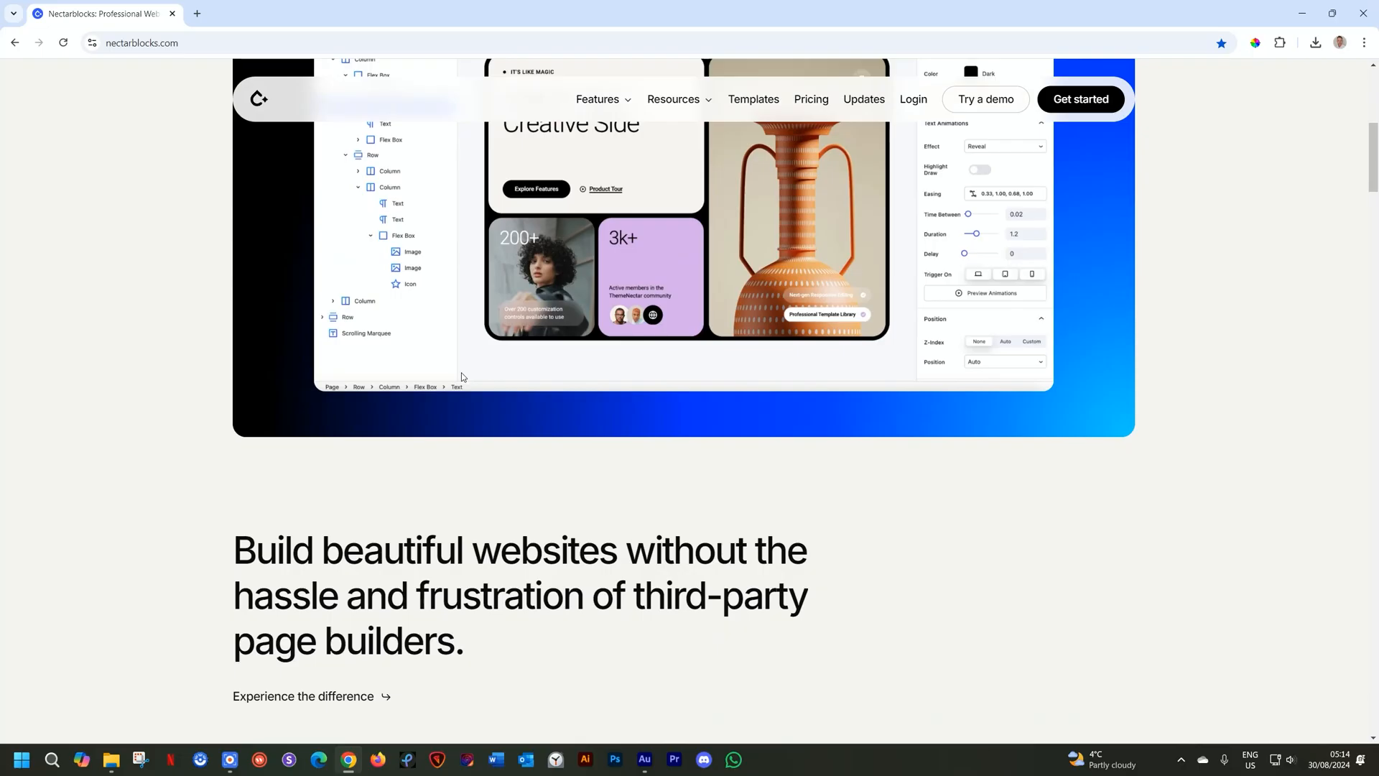
{"action": "scroll", "coordinate": [463, 373], "scroll_direction": "down", "scroll_amount": 2}
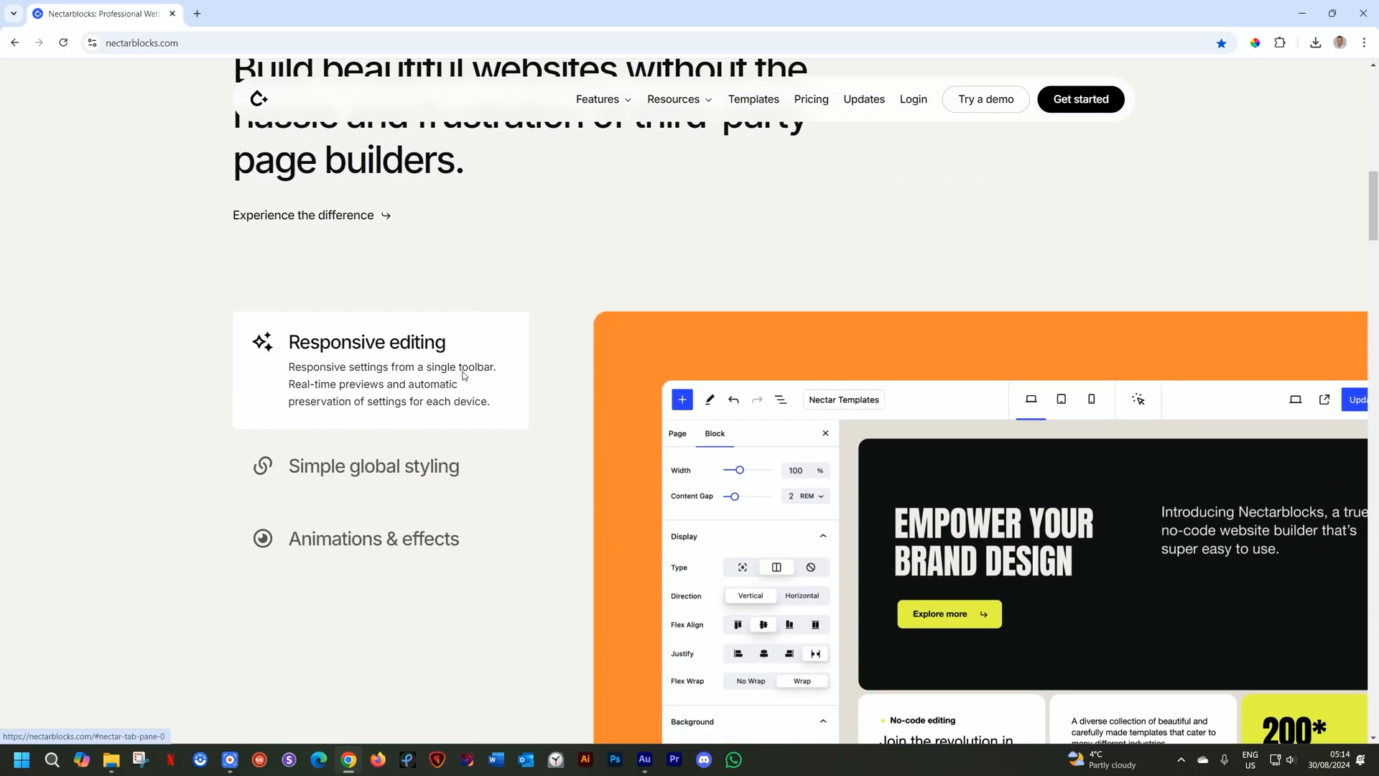
Show the Simple global styling and Animations & effects descriptions in the home page's feature list
{"action": "scroll", "coordinate": [374, 298], "scroll_direction": "down", "scroll_amount": 1}
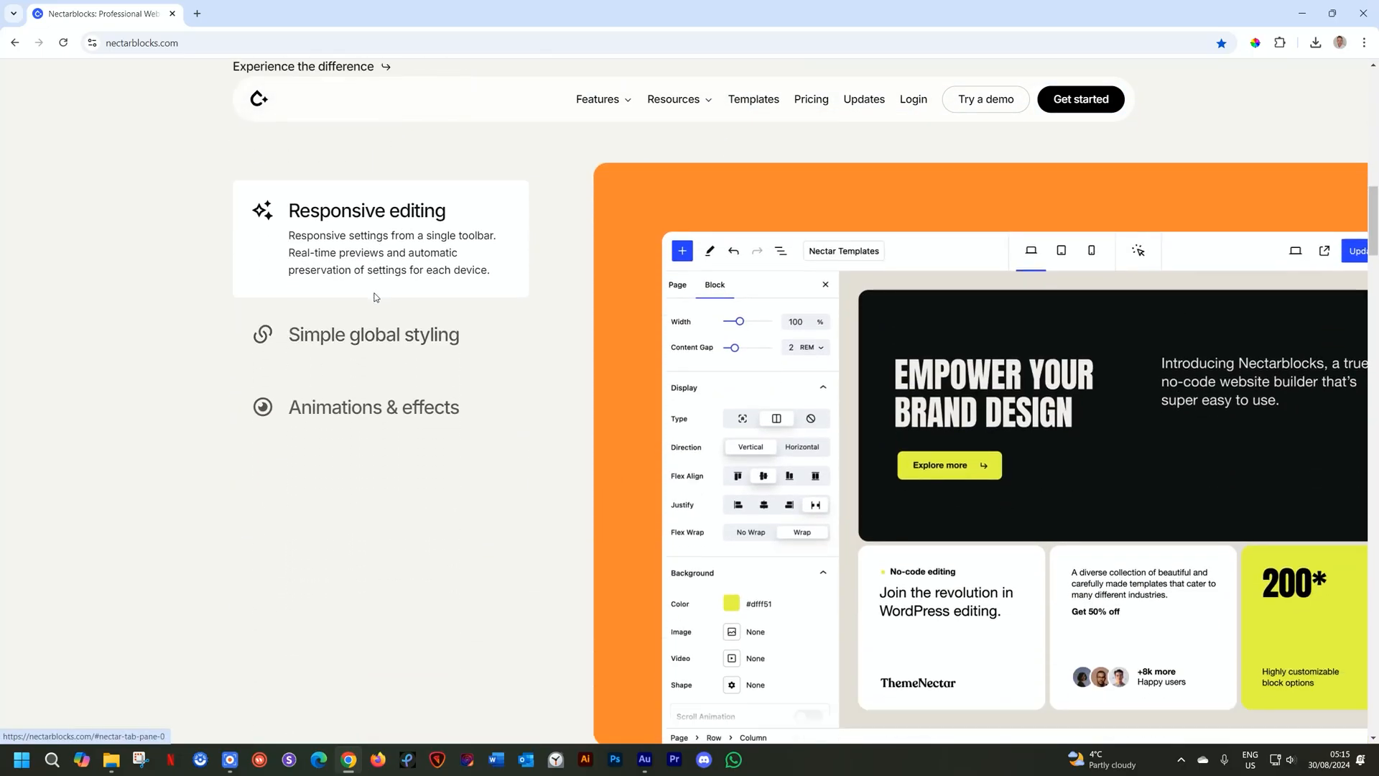
{"action": "left_click", "coordinate": [379, 347]}
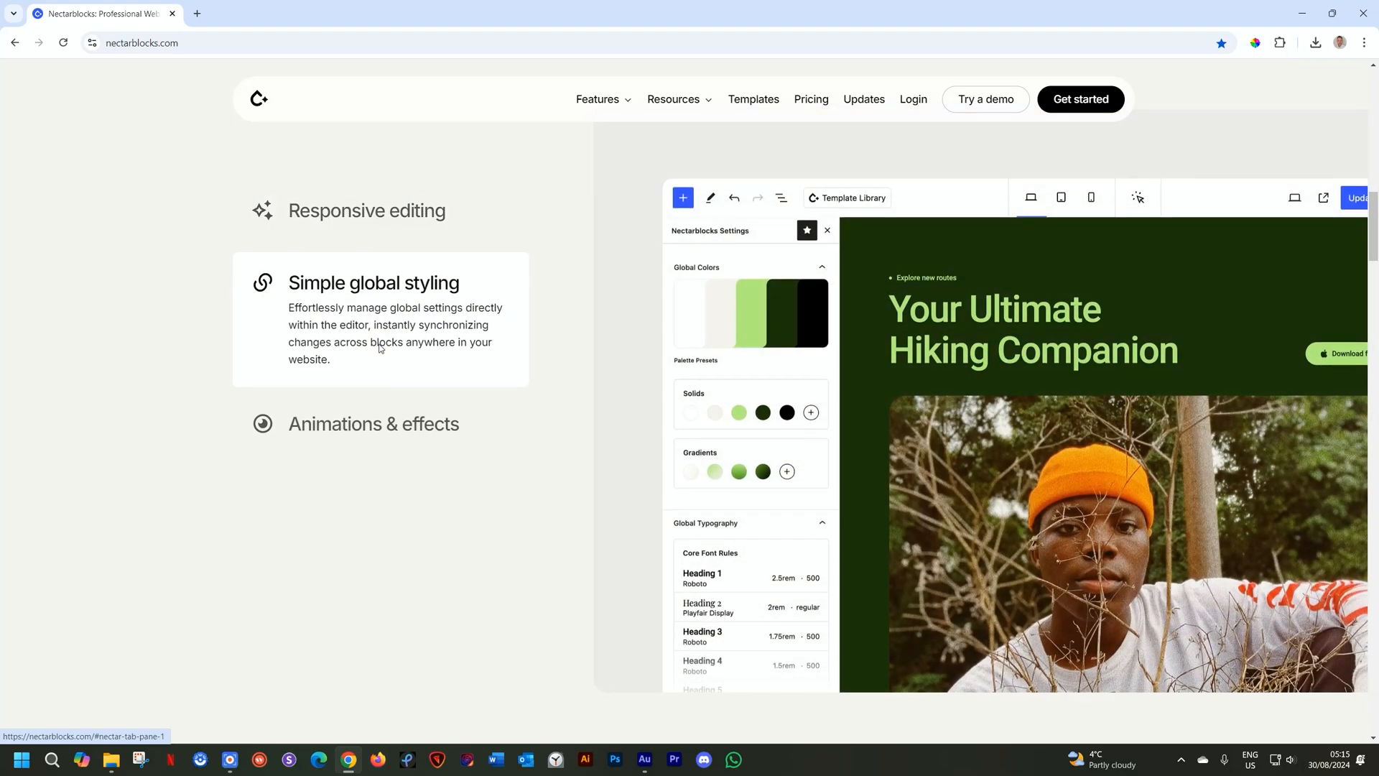
{"action": "left_click", "coordinate": [369, 420]}
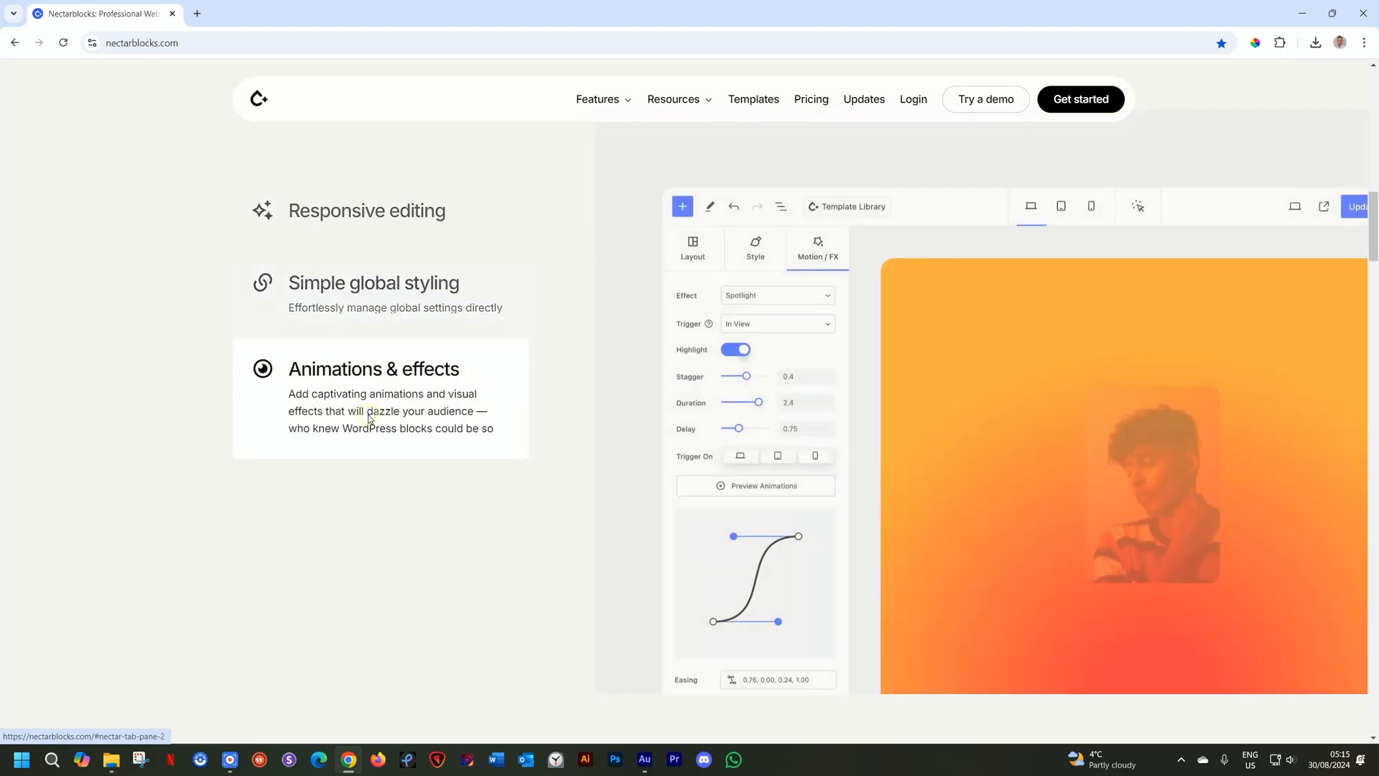
{"action": "scroll", "coordinate": [394, 424], "scroll_direction": "down", "scroll_amount": 2}
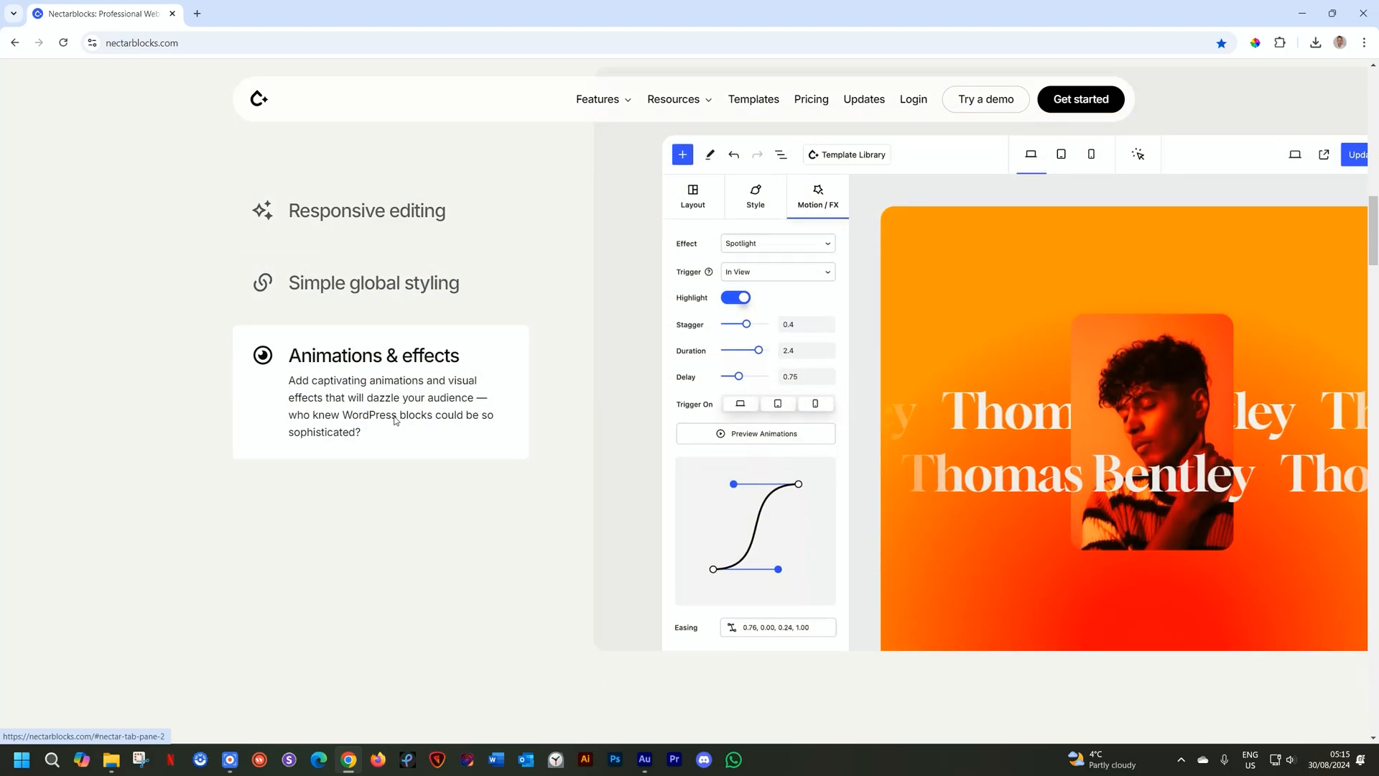
{"action": "scroll", "coordinate": [394, 421], "scroll_direction": "down", "scroll_amount": 3}
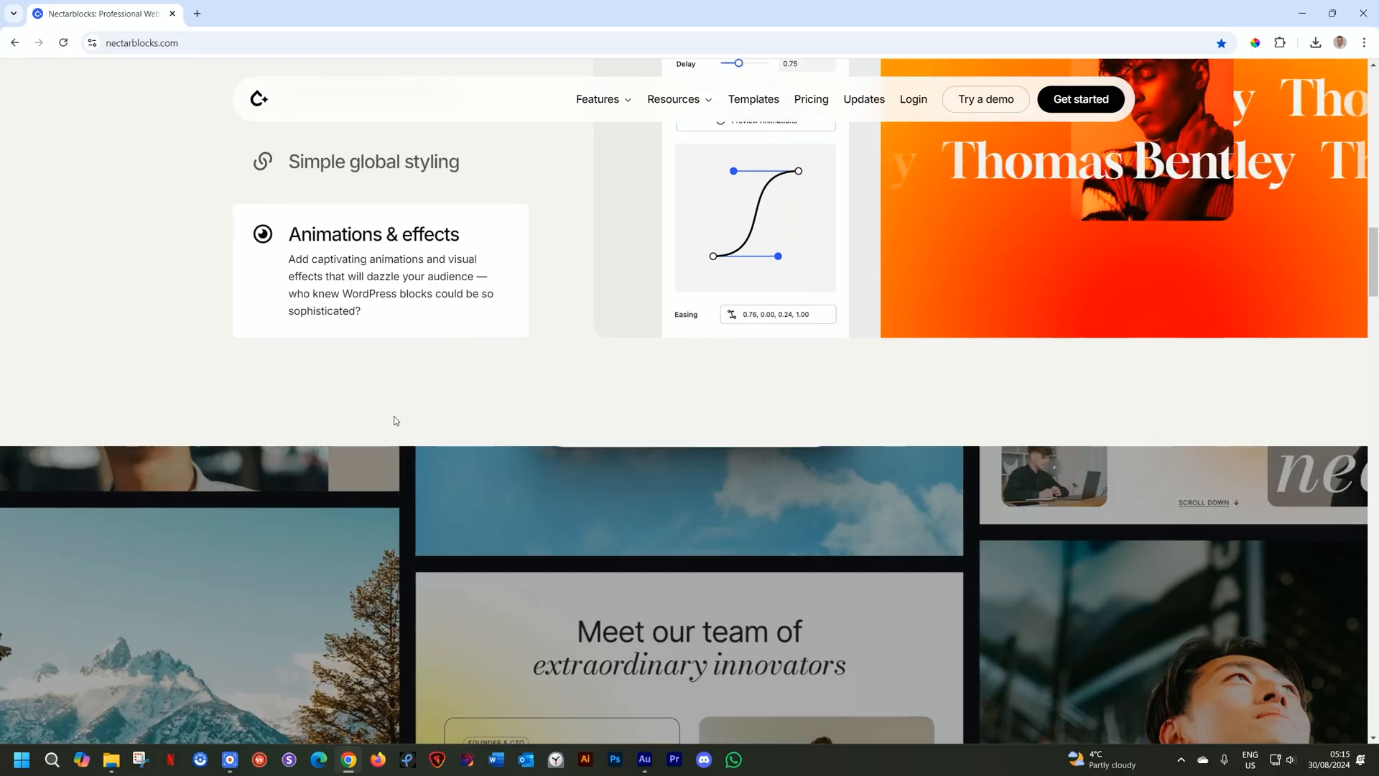
Examine the template showcase further down the home page, and return to the start of the page
{"action": "scroll", "coordinate": [395, 421], "scroll_direction": "down", "scroll_amount": 2}
{"action": "scroll", "coordinate": [394, 420], "scroll_direction": "up", "scroll_amount": 3}
{"action": "scroll", "coordinate": [394, 420], "scroll_direction": "down", "scroll_amount": 5}
{"action": "scroll", "coordinate": [395, 421], "scroll_direction": "down", "scroll_amount": 3}
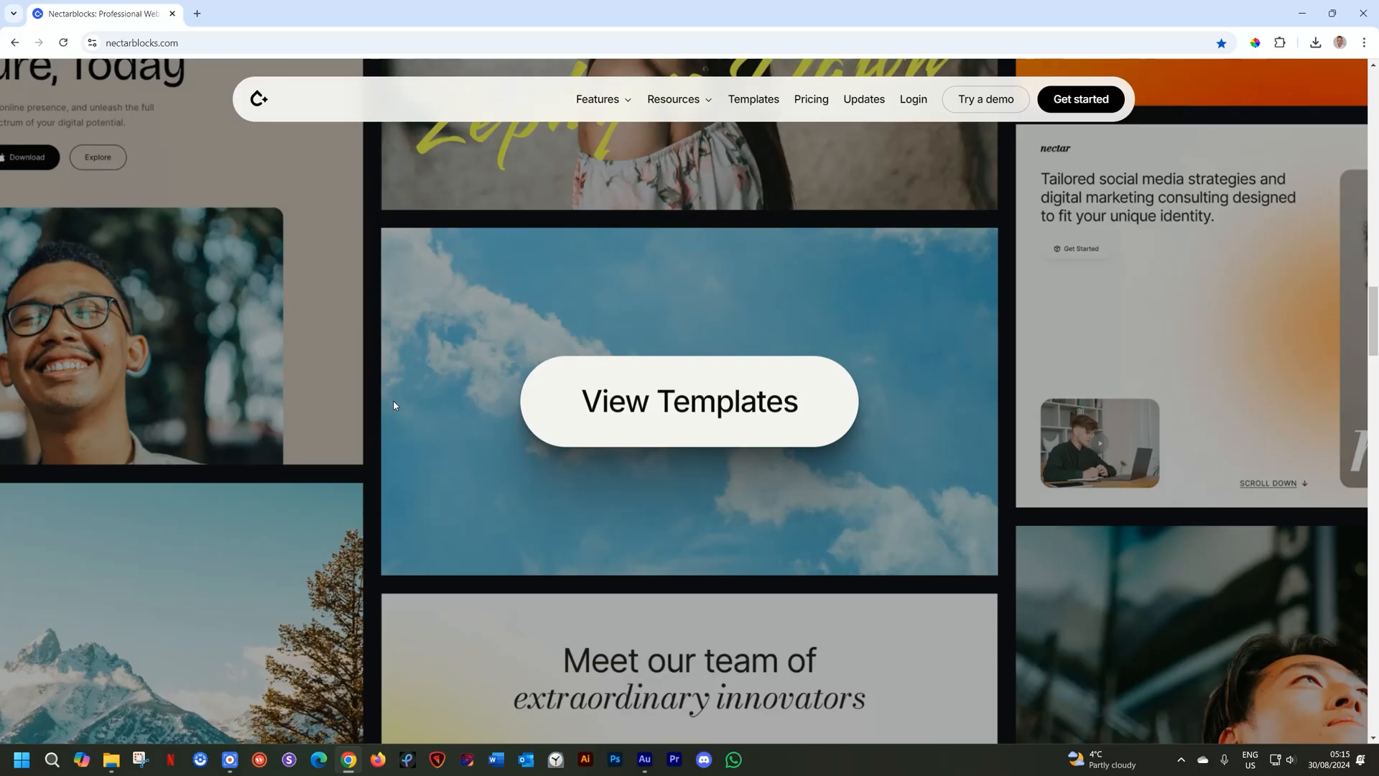
{"action": "scroll", "coordinate": [394, 402], "scroll_direction": "up", "scroll_amount": 8}
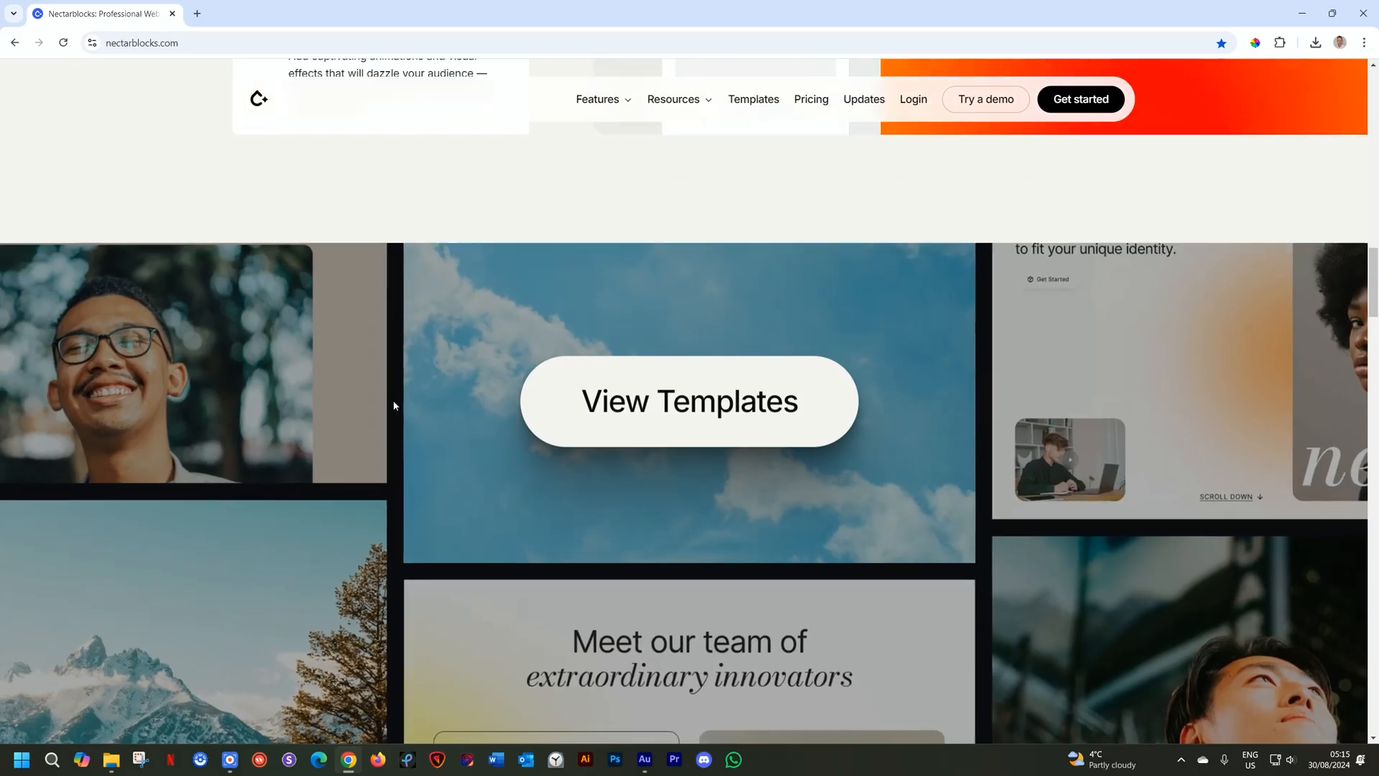
{"action": "scroll", "coordinate": [395, 401], "scroll_direction": "up", "scroll_amount": 6}
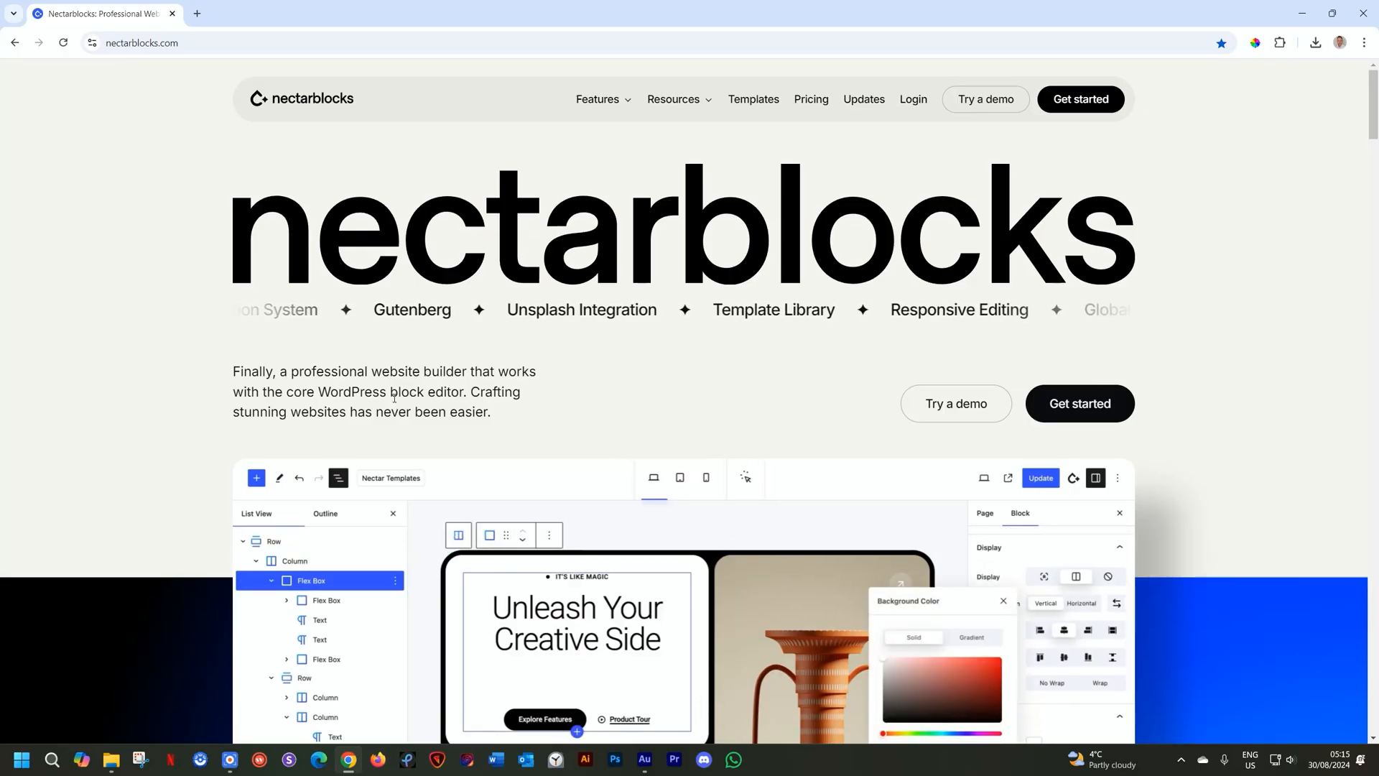
Open the Templates page and look over the available website templates
{"action": "mouse_move", "coordinate": [612, 102]}
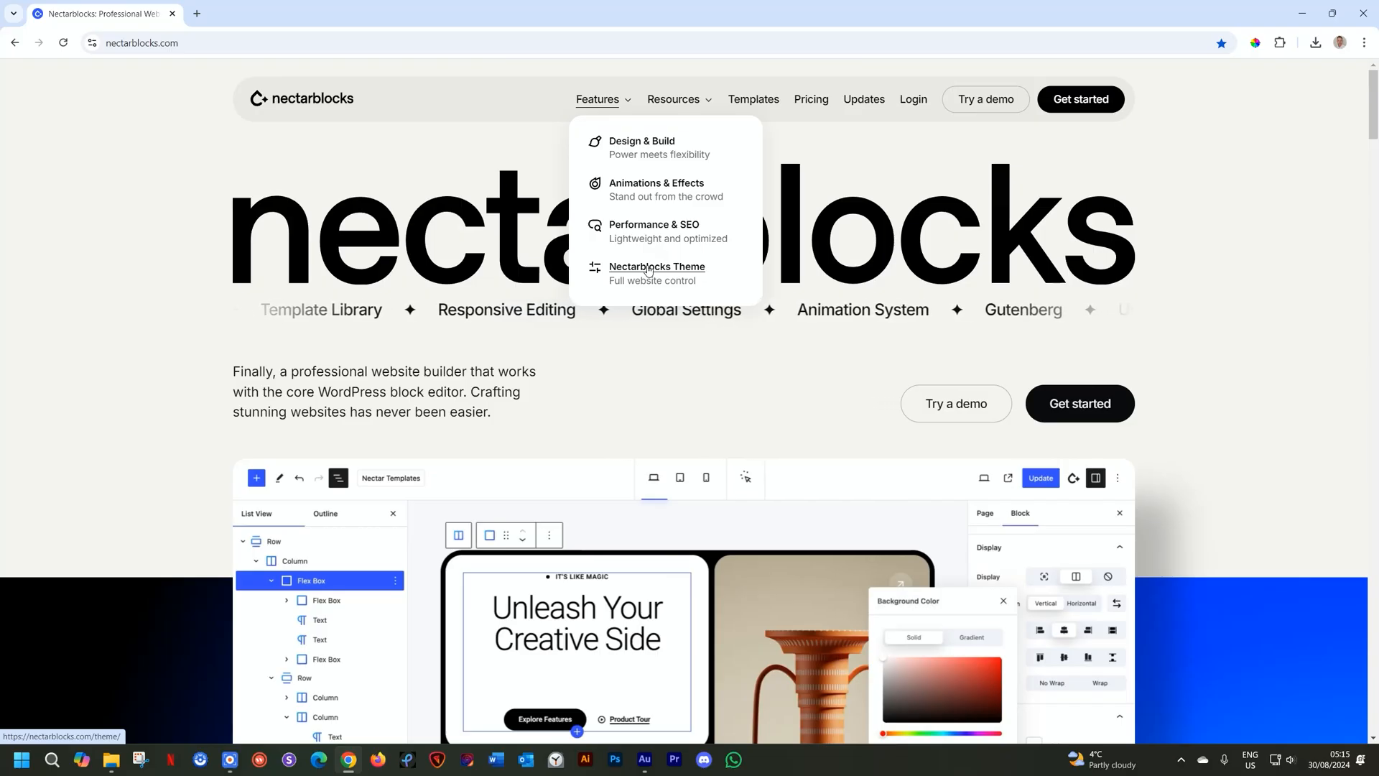
{"action": "mouse_move", "coordinate": [701, 110]}
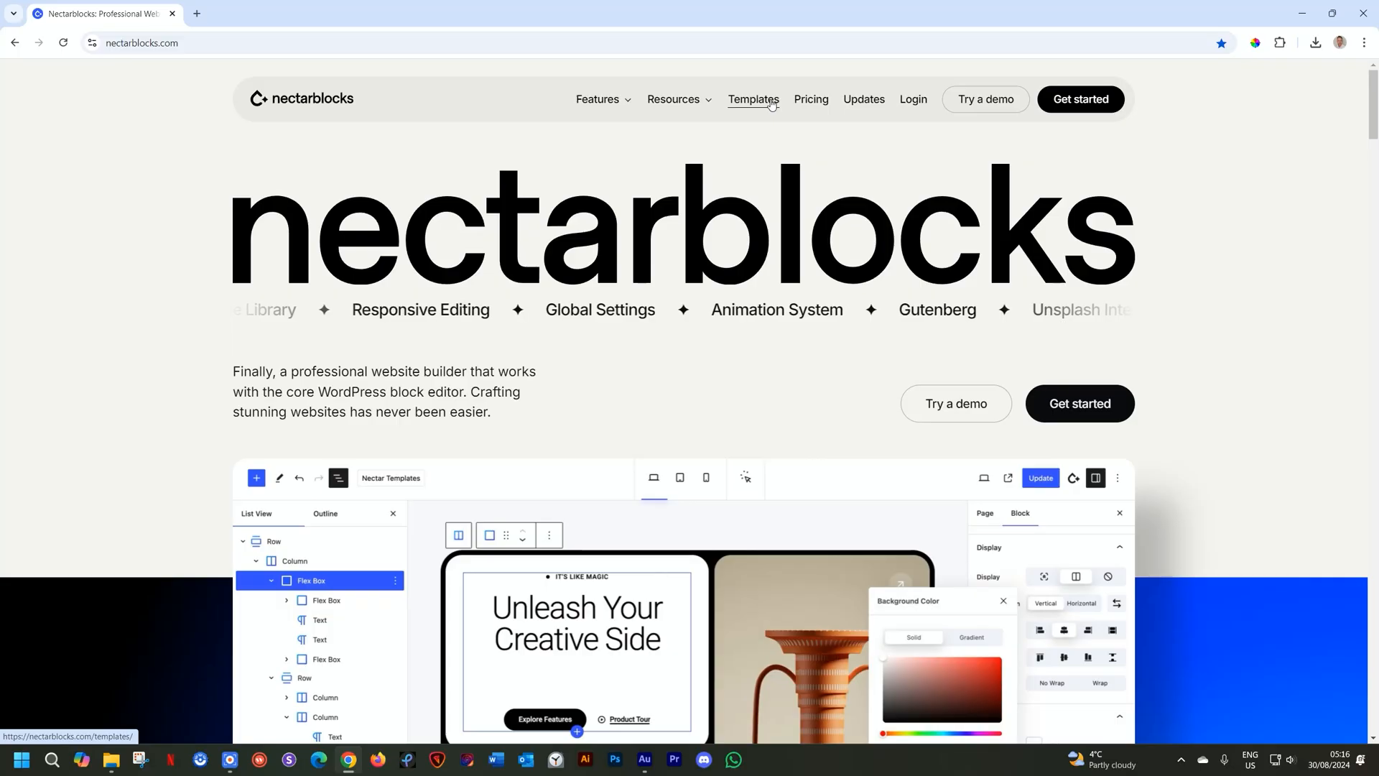
{"action": "left_click", "coordinate": [748, 101]}
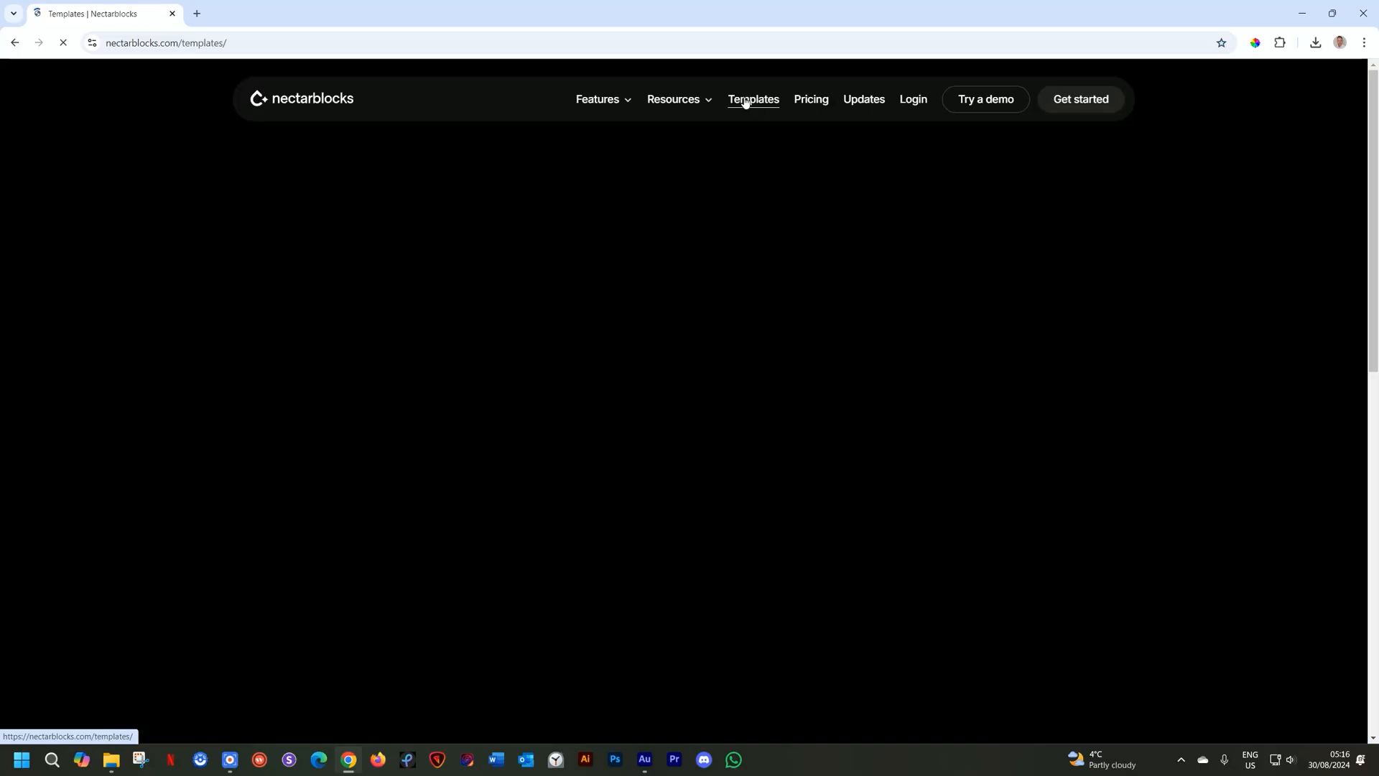
{"action": "scroll", "coordinate": [748, 262], "scroll_direction": "down", "scroll_amount": 5}
{"action": "scroll", "coordinate": [749, 260], "scroll_direction": "up", "scroll_amount": 2}
{"action": "scroll", "coordinate": [749, 261], "scroll_direction": "up", "scroll_amount": 2}
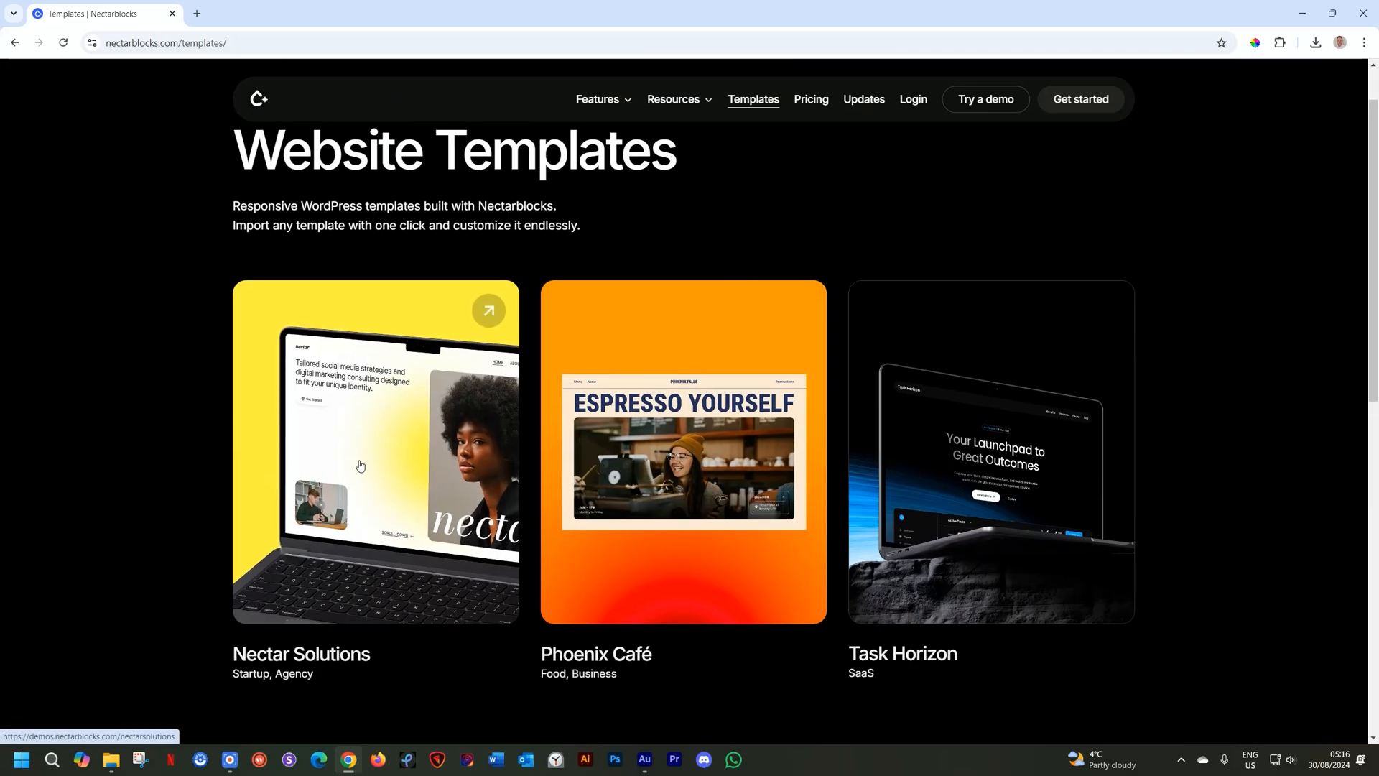
{"action": "scroll", "coordinate": [896, 413], "scroll_direction": "down", "scroll_amount": 7}
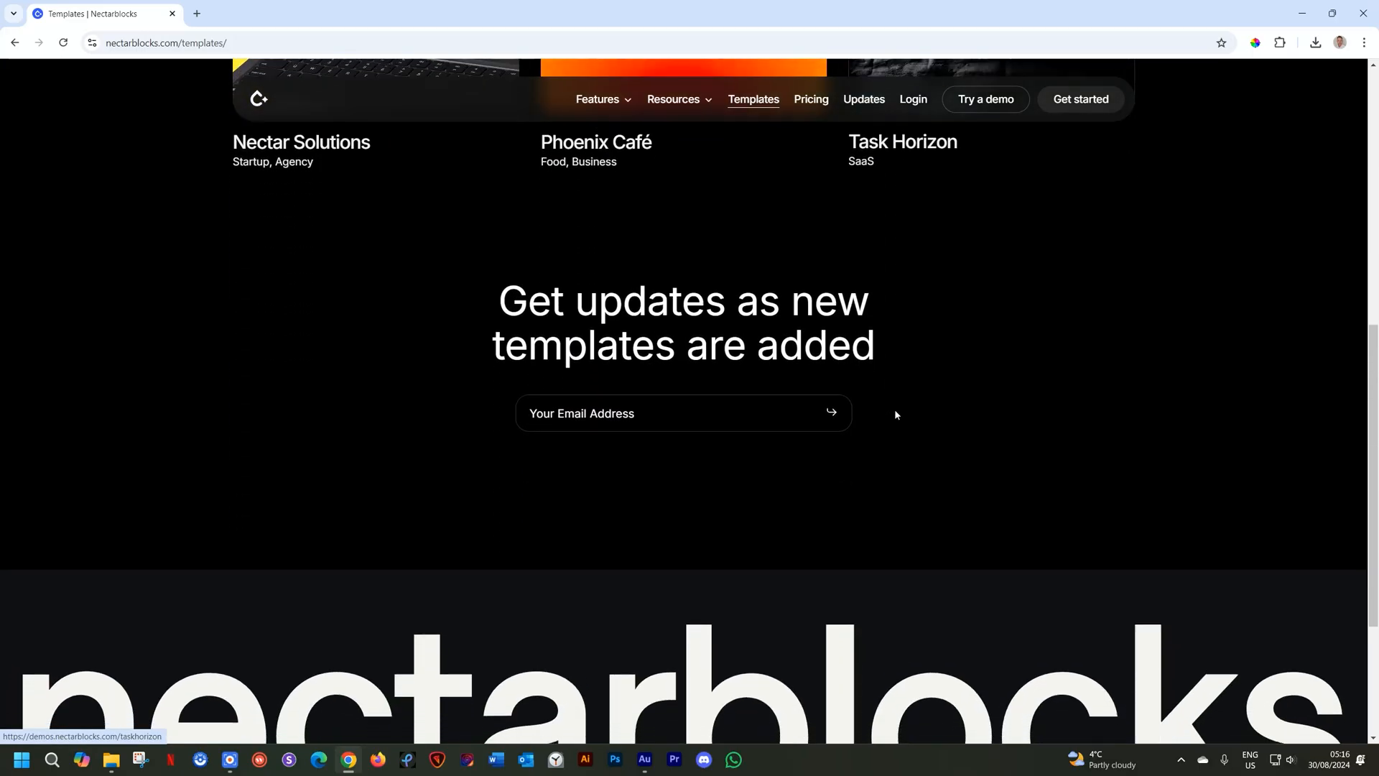
Open the Pricing page and compare the Professional and Agency plans
{"action": "scroll", "coordinate": [896, 415], "scroll_direction": "up", "scroll_amount": 8}
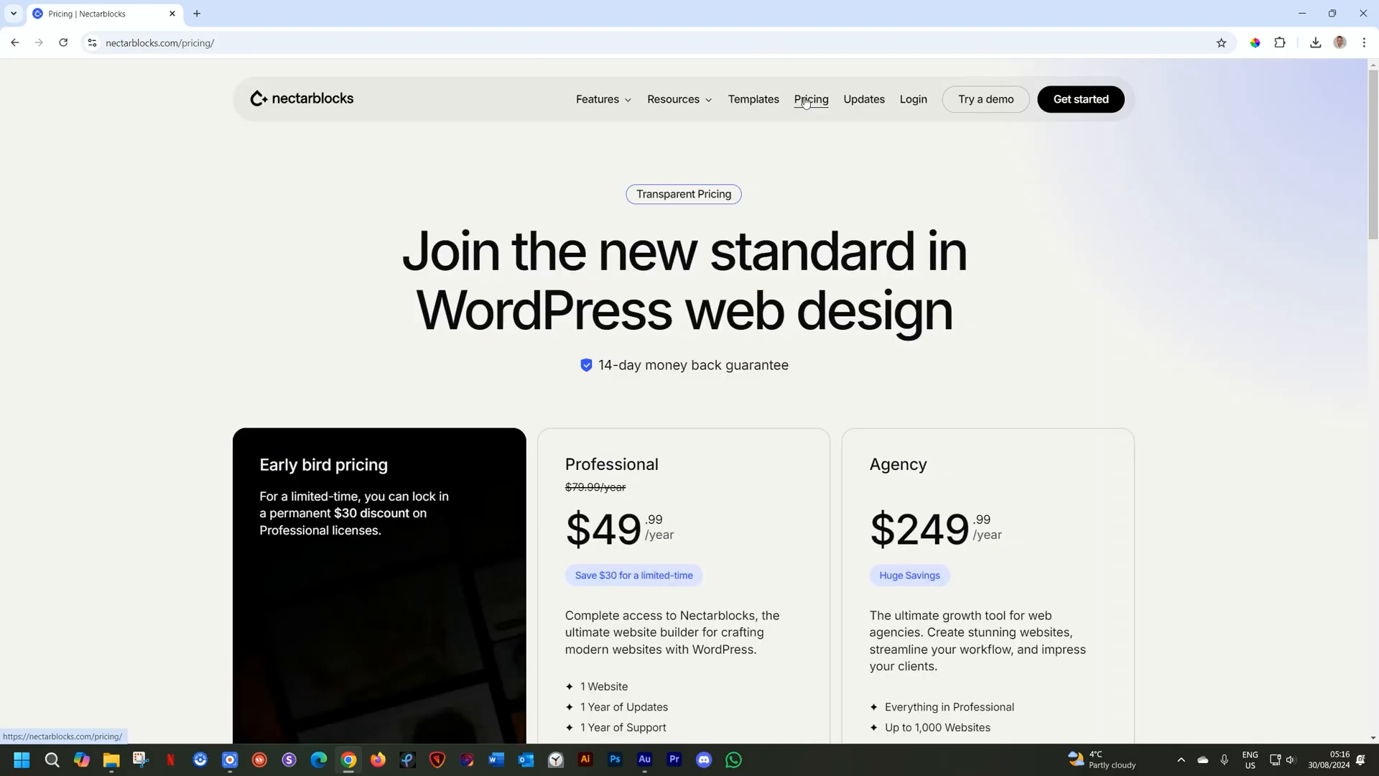
{"action": "scroll", "coordinate": [1102, 356], "scroll_direction": "down", "scroll_amount": 2}
{"action": "scroll", "coordinate": [1165, 355], "scroll_direction": "down", "scroll_amount": 3}
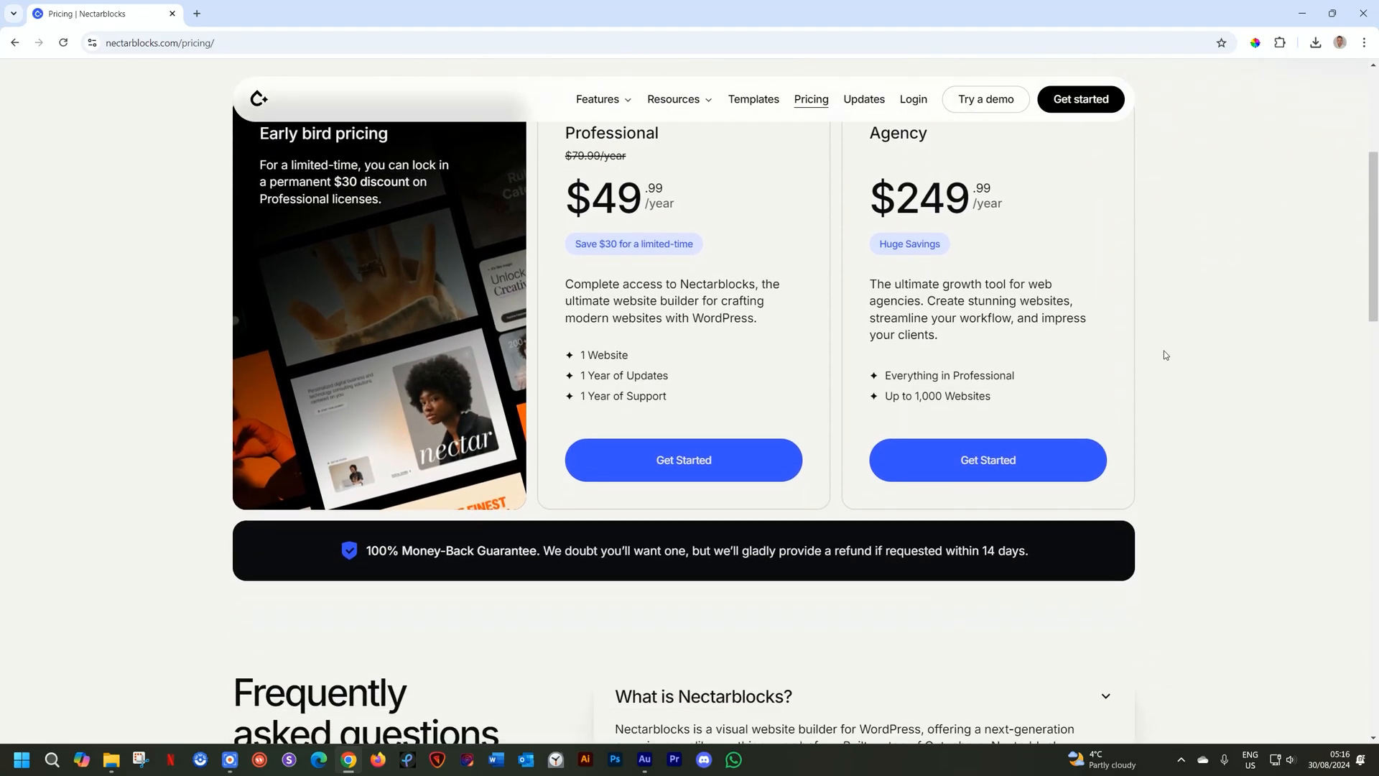
{"action": "scroll", "coordinate": [1166, 355], "scroll_direction": "up", "scroll_amount": 2}
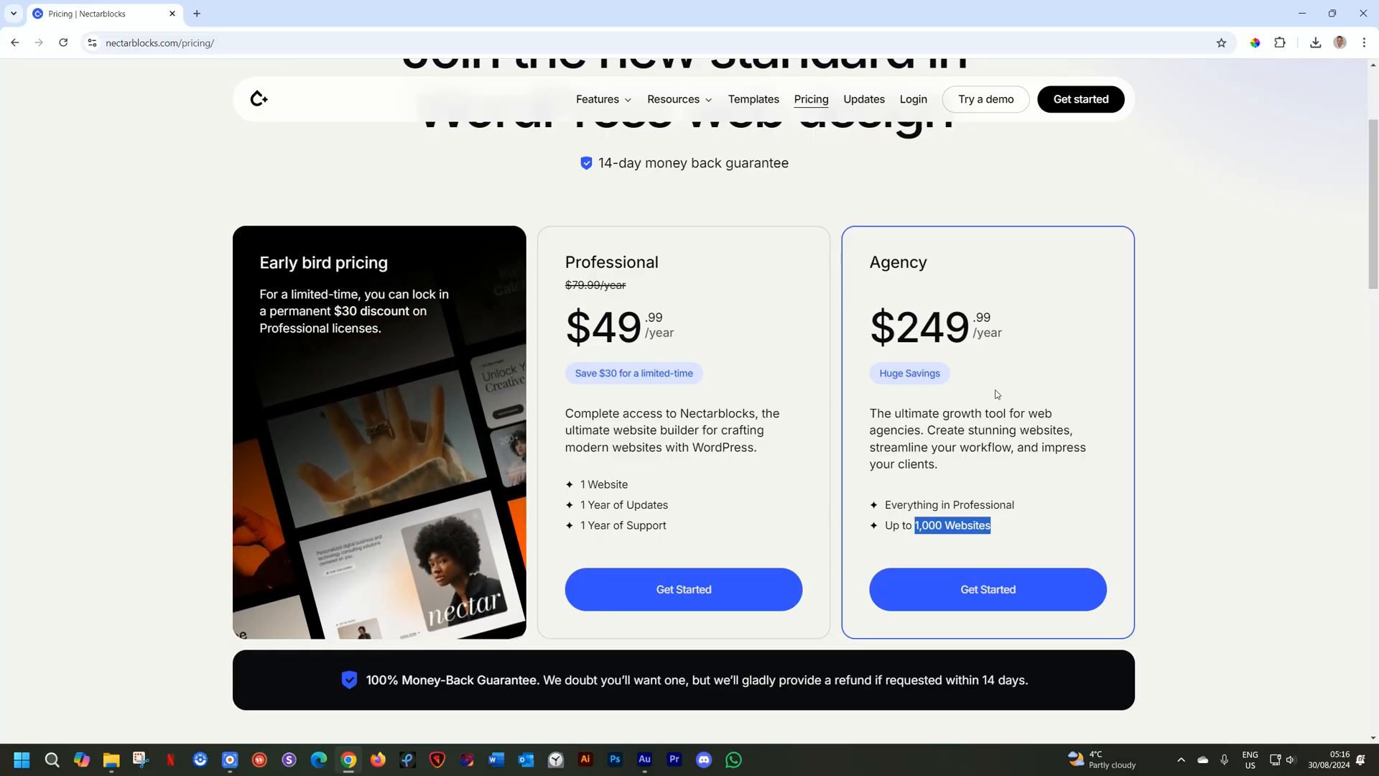
{"action": "scroll", "coordinate": [997, 394], "scroll_direction": "down", "scroll_amount": 4}
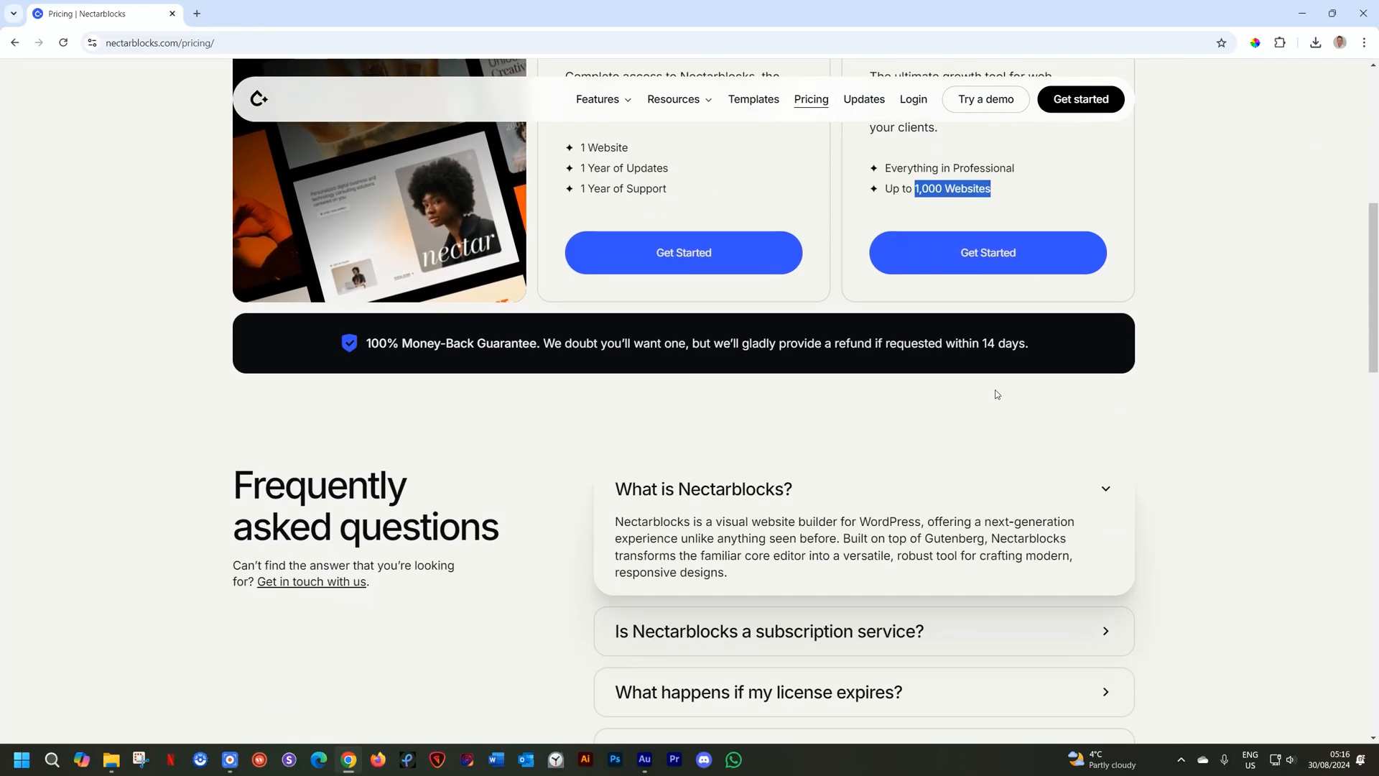
{"action": "scroll", "coordinate": [998, 395], "scroll_direction": "up", "scroll_amount": 3}
{"action": "scroll", "coordinate": [997, 394], "scroll_direction": "down", "scroll_amount": 1}
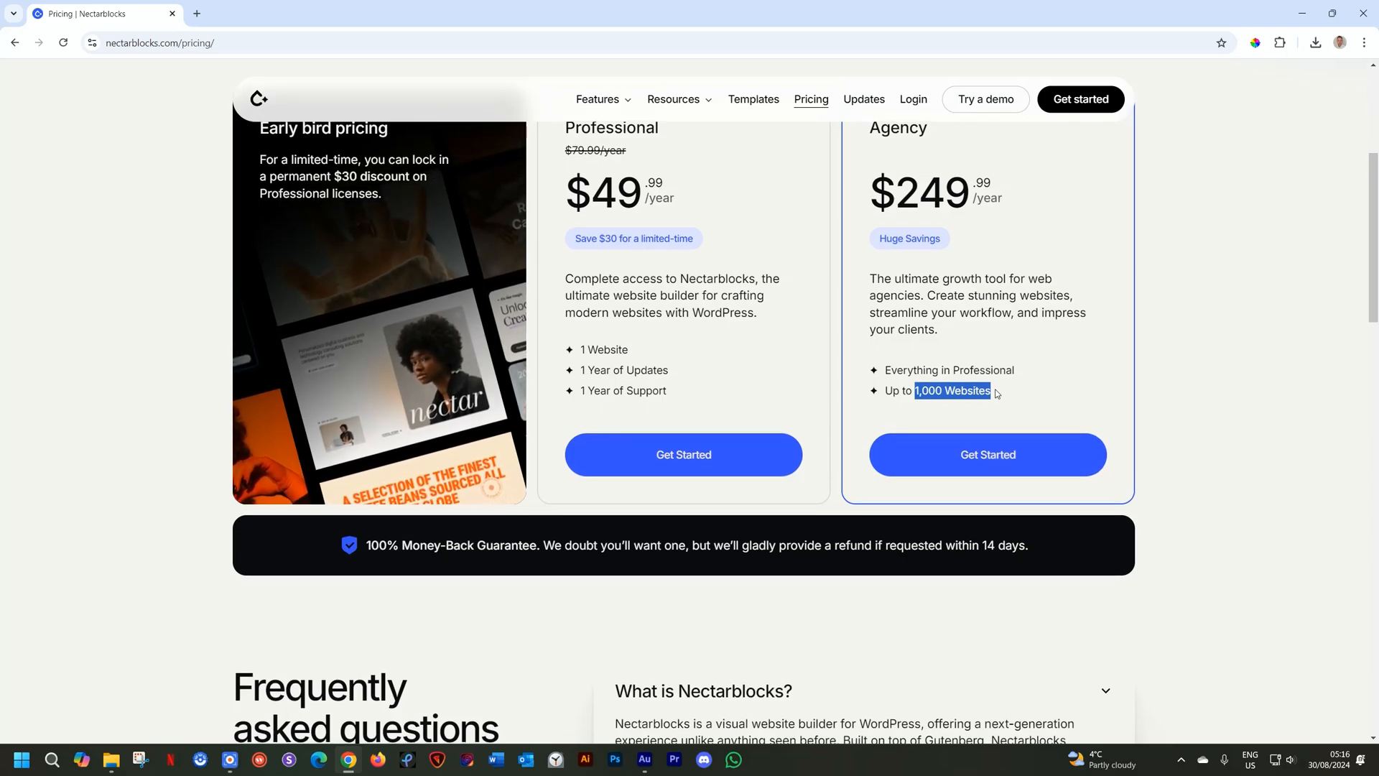
Look through the money-back guarantee and the frequently asked questions on the Pricing page
{"action": "scroll", "coordinate": [997, 394], "scroll_direction": "down", "scroll_amount": 3}
{"action": "scroll", "coordinate": [997, 393], "scroll_direction": "down", "scroll_amount": 5}
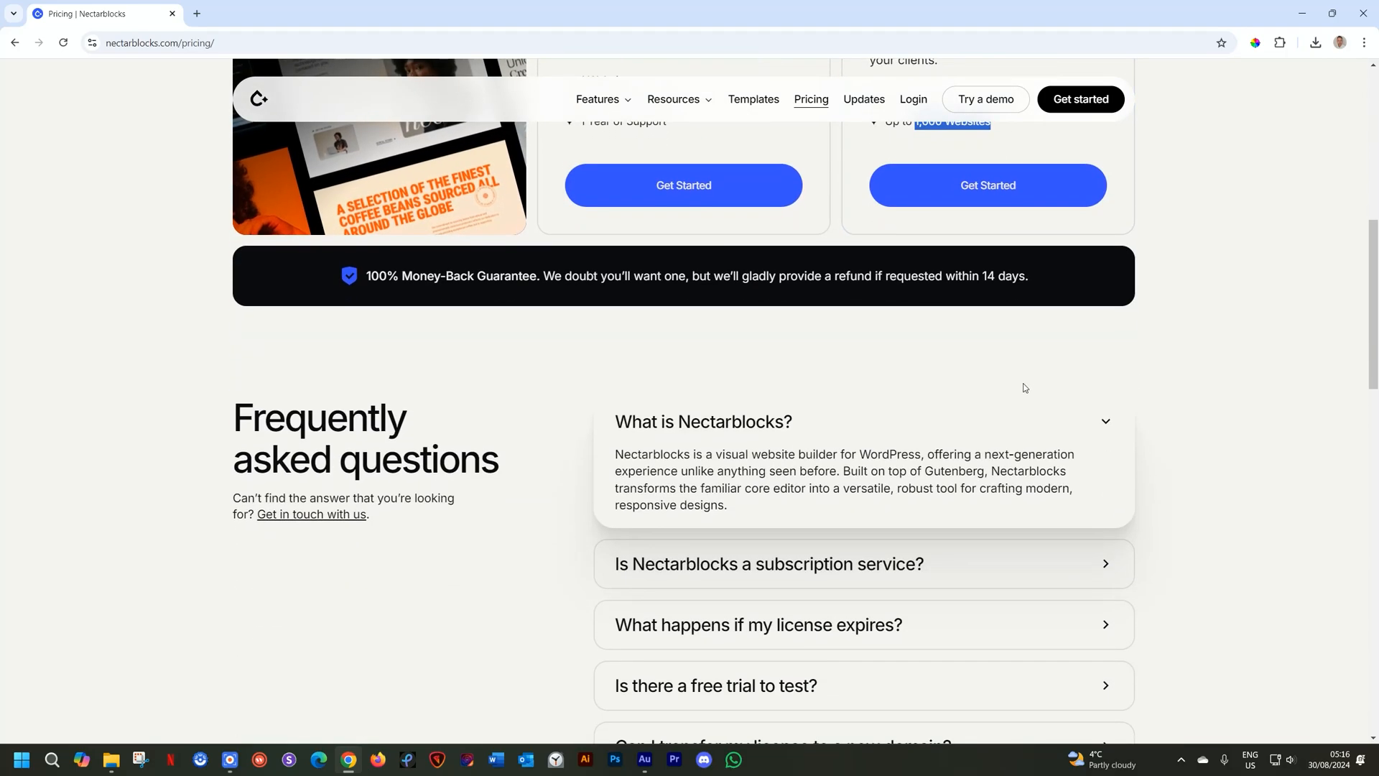
{"action": "scroll", "coordinate": [871, 502], "scroll_direction": "down", "scroll_amount": 2}
{"action": "scroll", "coordinate": [871, 501], "scroll_direction": "up", "scroll_amount": 2}
{"action": "scroll", "coordinate": [871, 501], "scroll_direction": "down", "scroll_amount": 7}
{"action": "scroll", "coordinate": [871, 497], "scroll_direction": "up", "scroll_amount": 20}
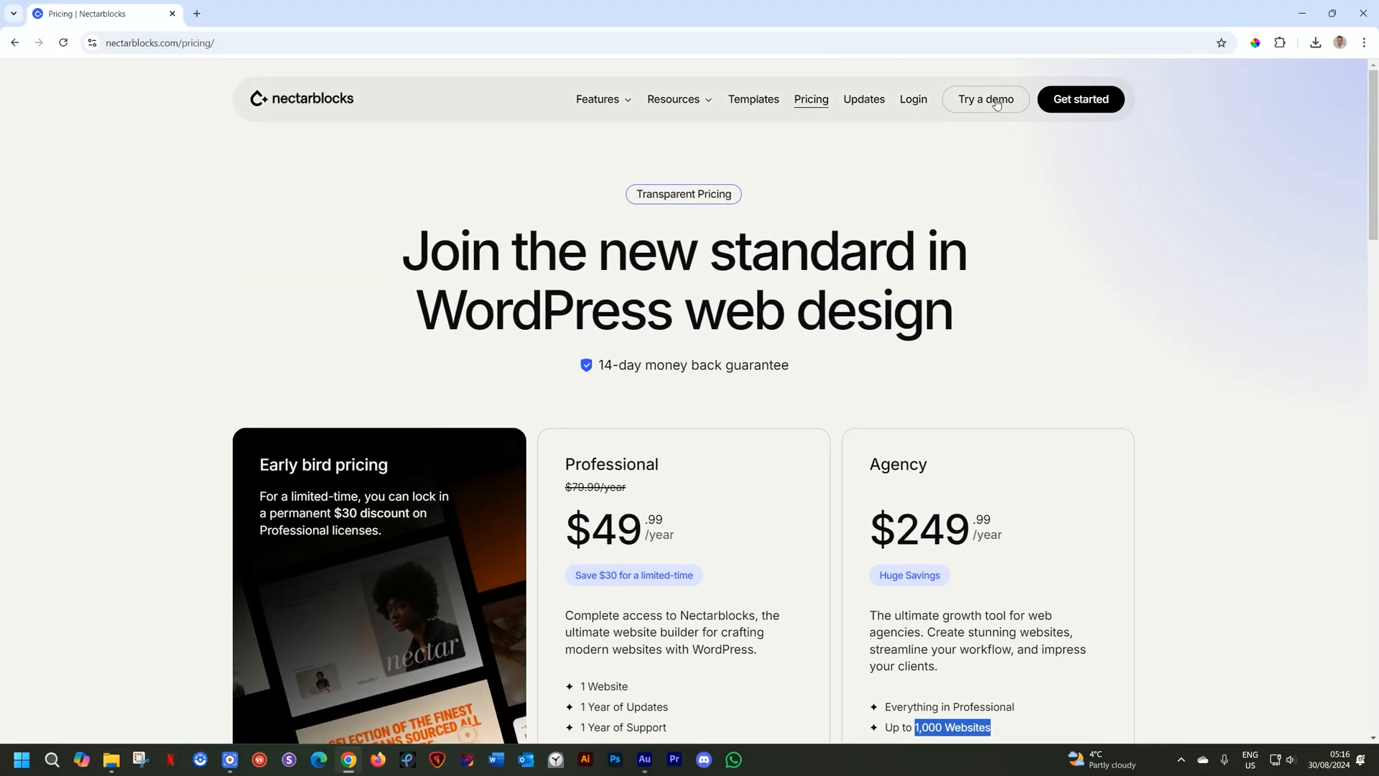
Request a Nectarblocks demo site and launch it with an email address, without subscribing to the mailing list
{"action": "left_click", "coordinate": [998, 106]}
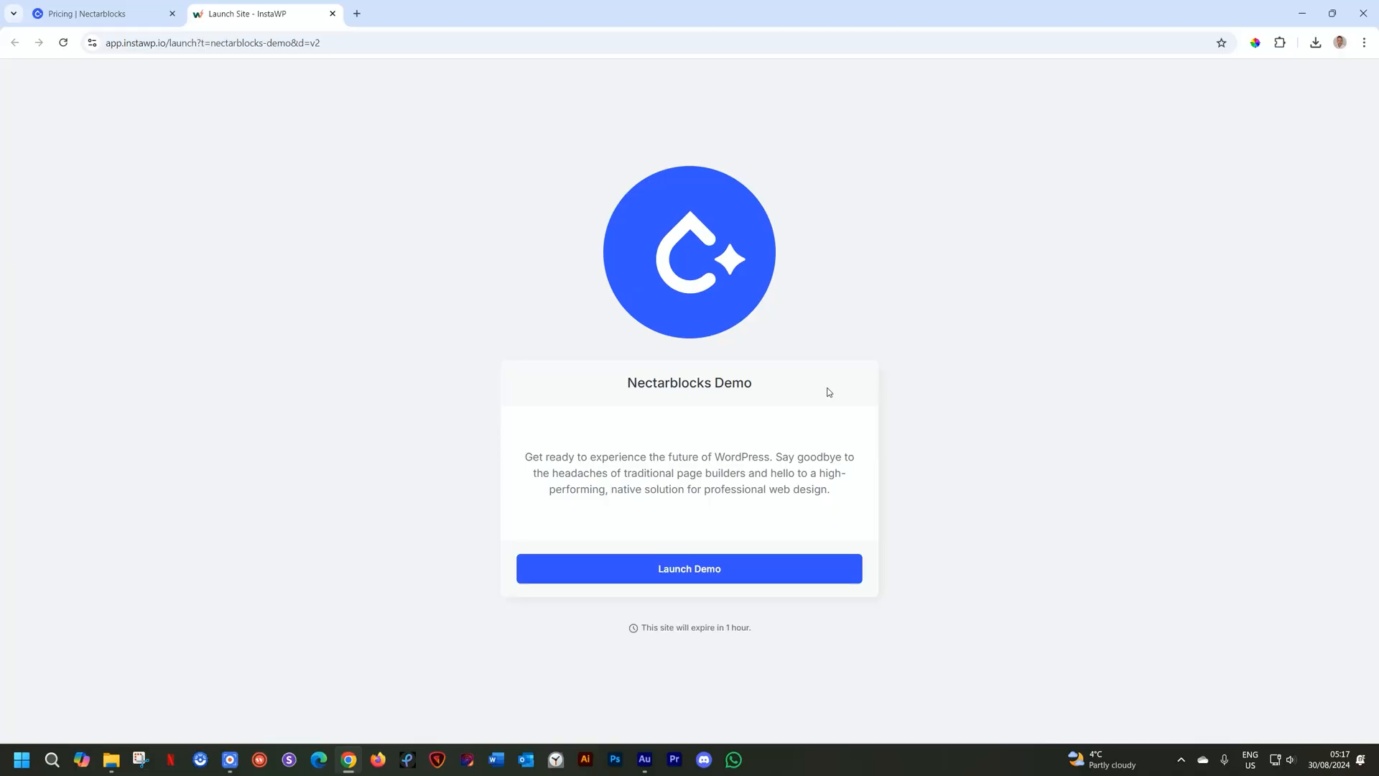
{"action": "left_click", "coordinate": [683, 575]}
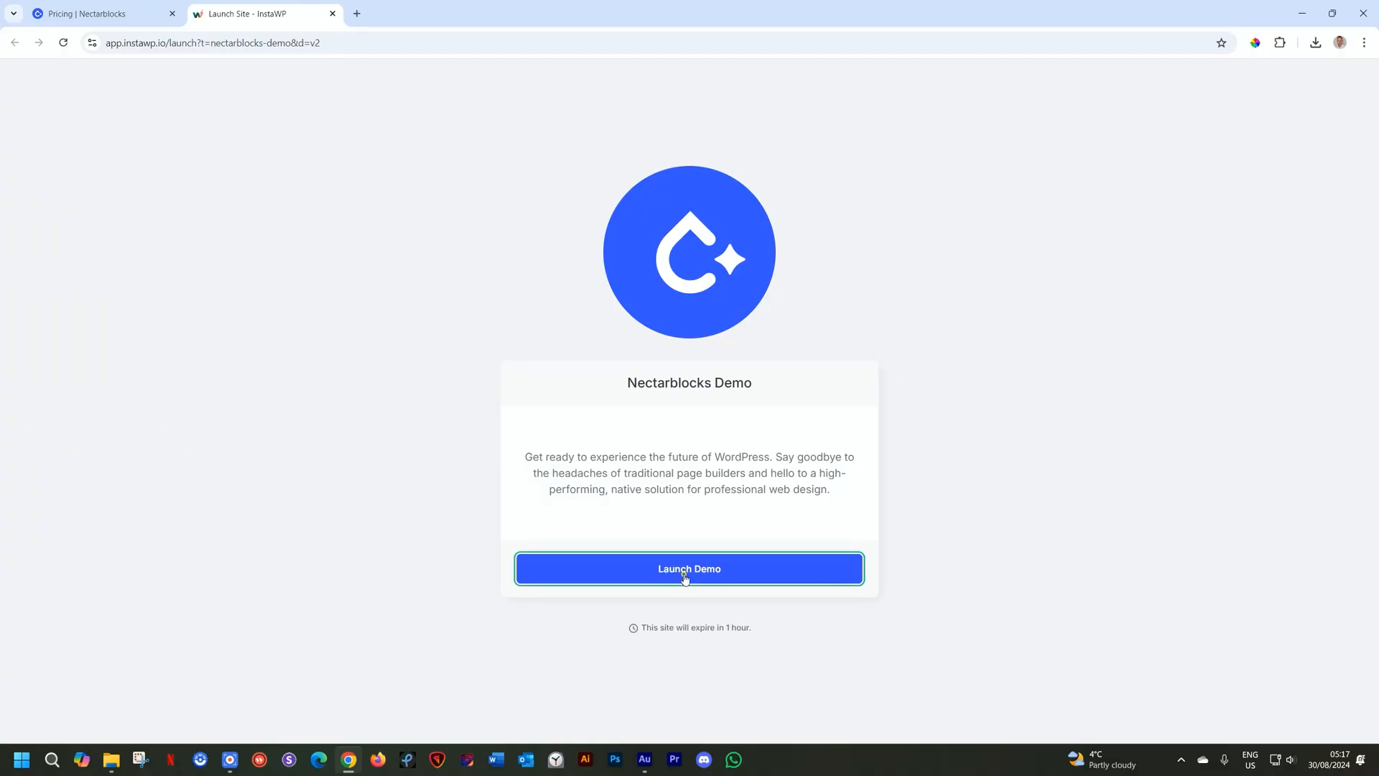
{"action": "left_click", "coordinate": [669, 470]}
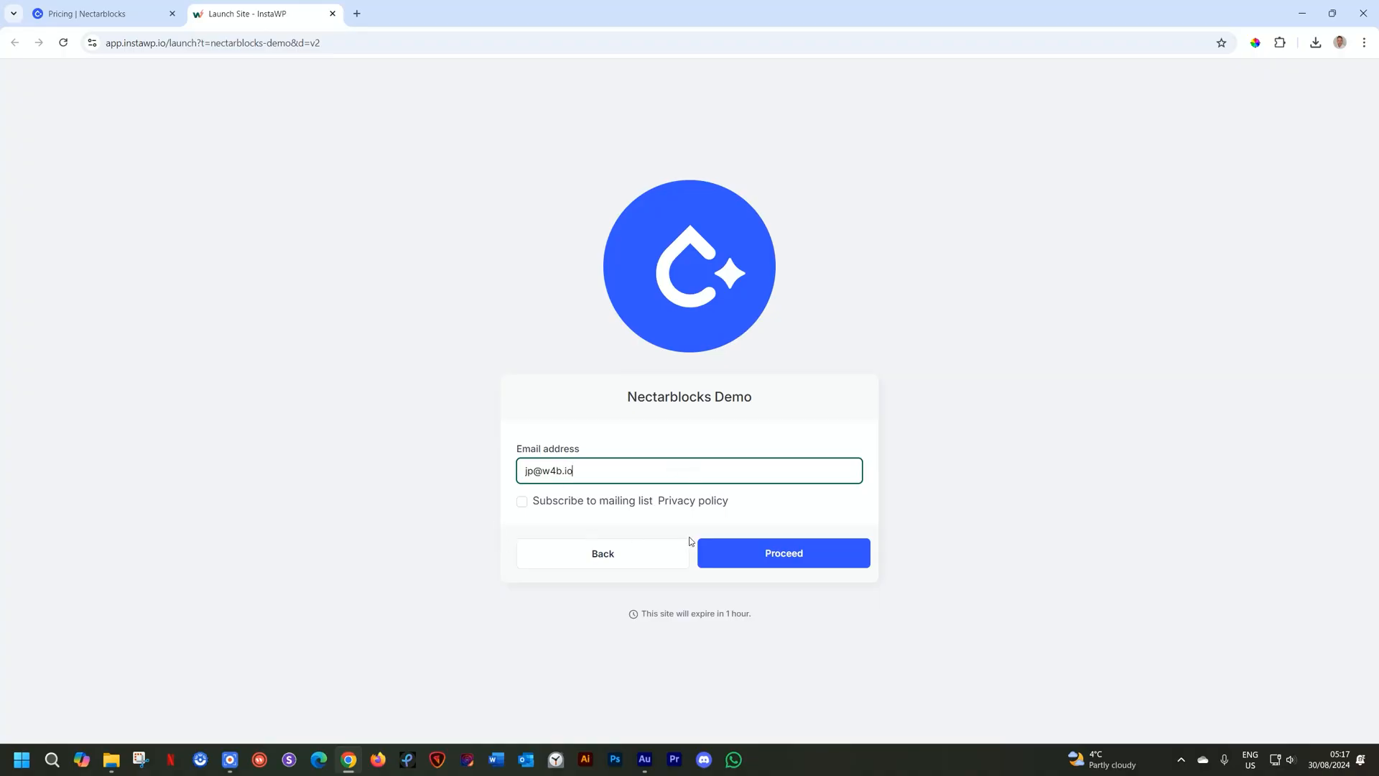
{"action": "left_click", "coordinate": [768, 554]}
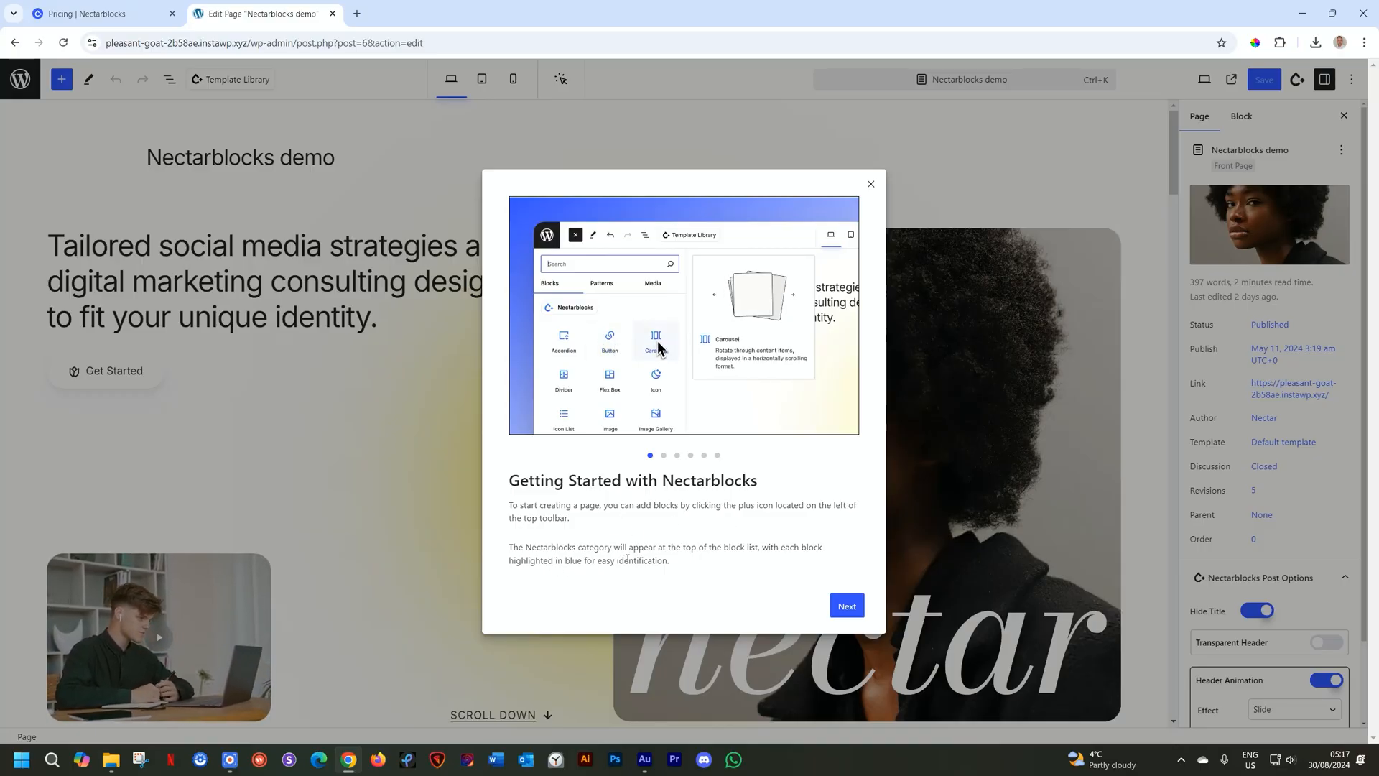
Read through all pages of the Getting Started with Nectarblocks guide and finish it
{"action": "left_click", "coordinate": [847, 605]}
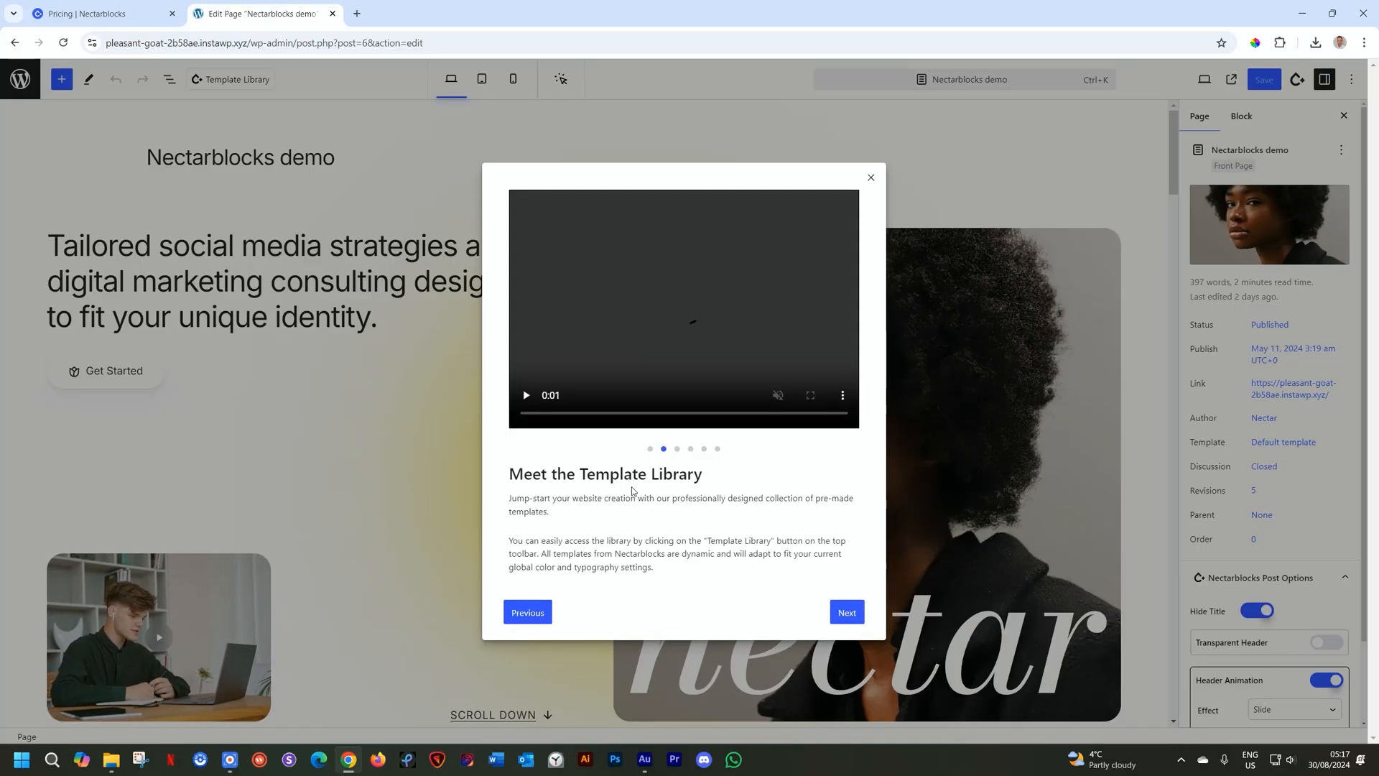
{"action": "left_click", "coordinate": [847, 612]}
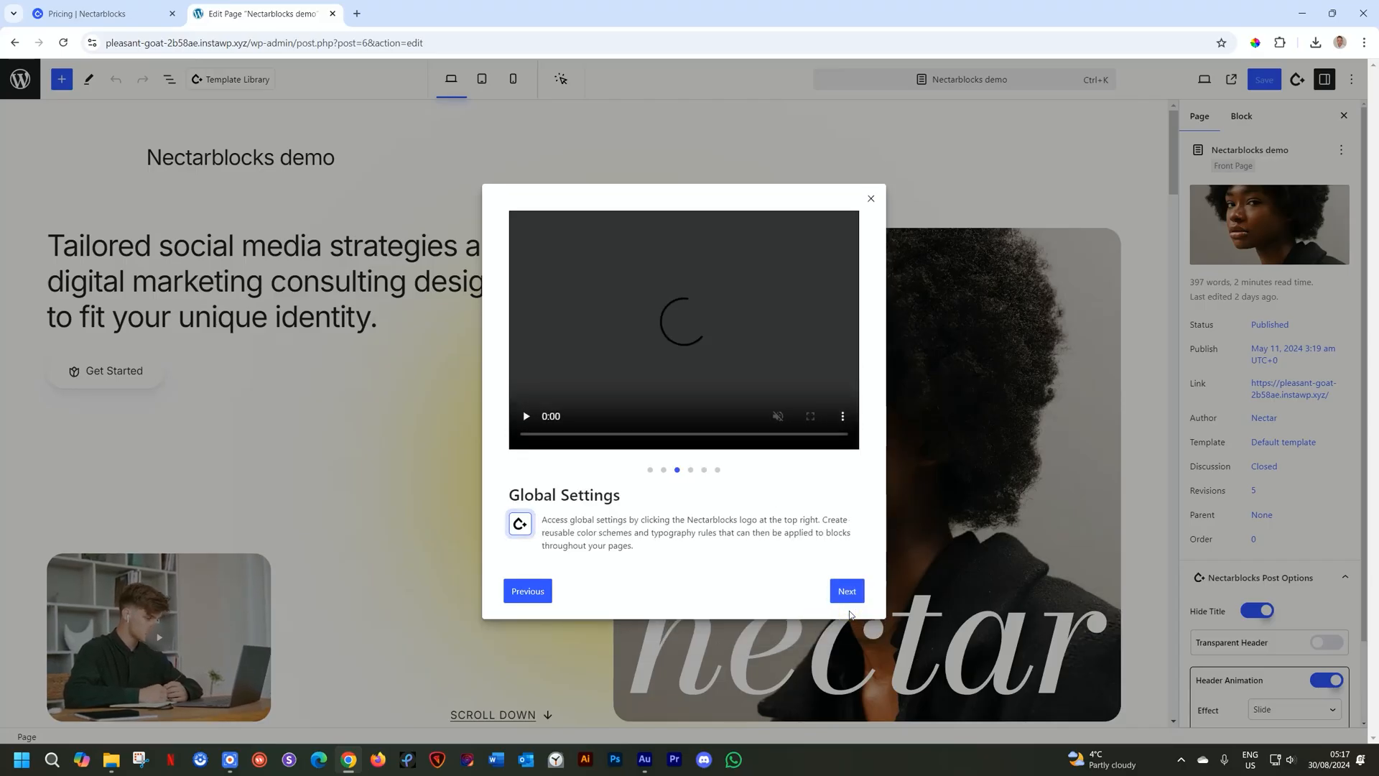
{"action": "left_click", "coordinate": [849, 591]}
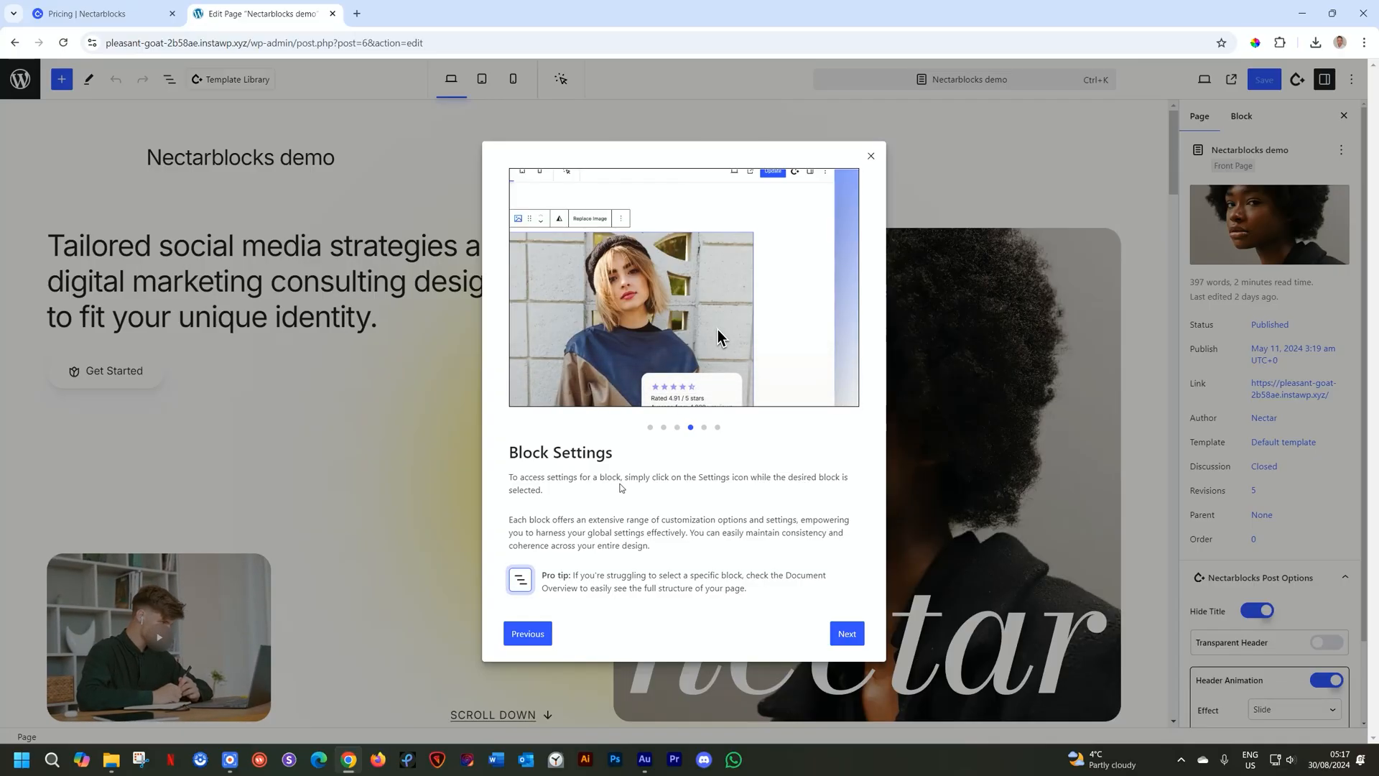
{"action": "left_click", "coordinate": [847, 633]}
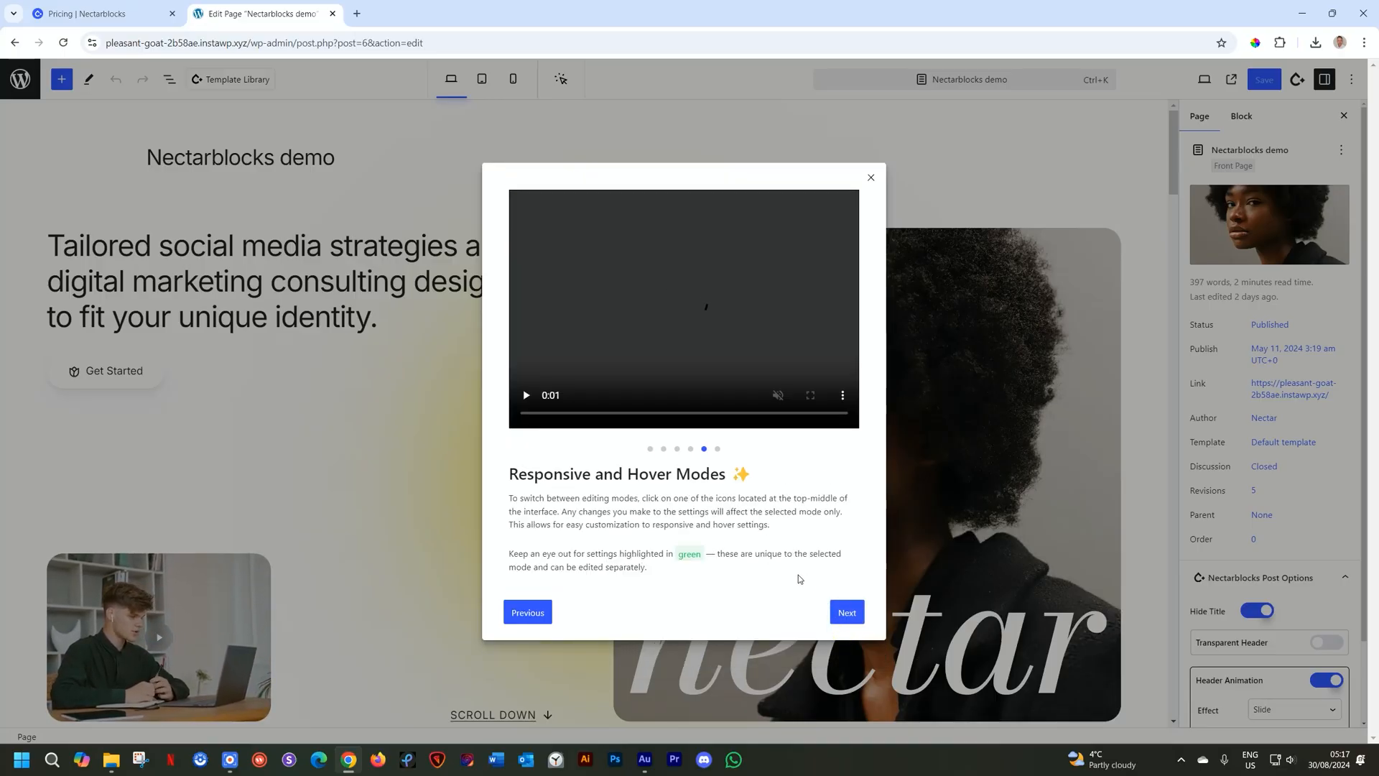
{"action": "left_click", "coordinate": [847, 612]}
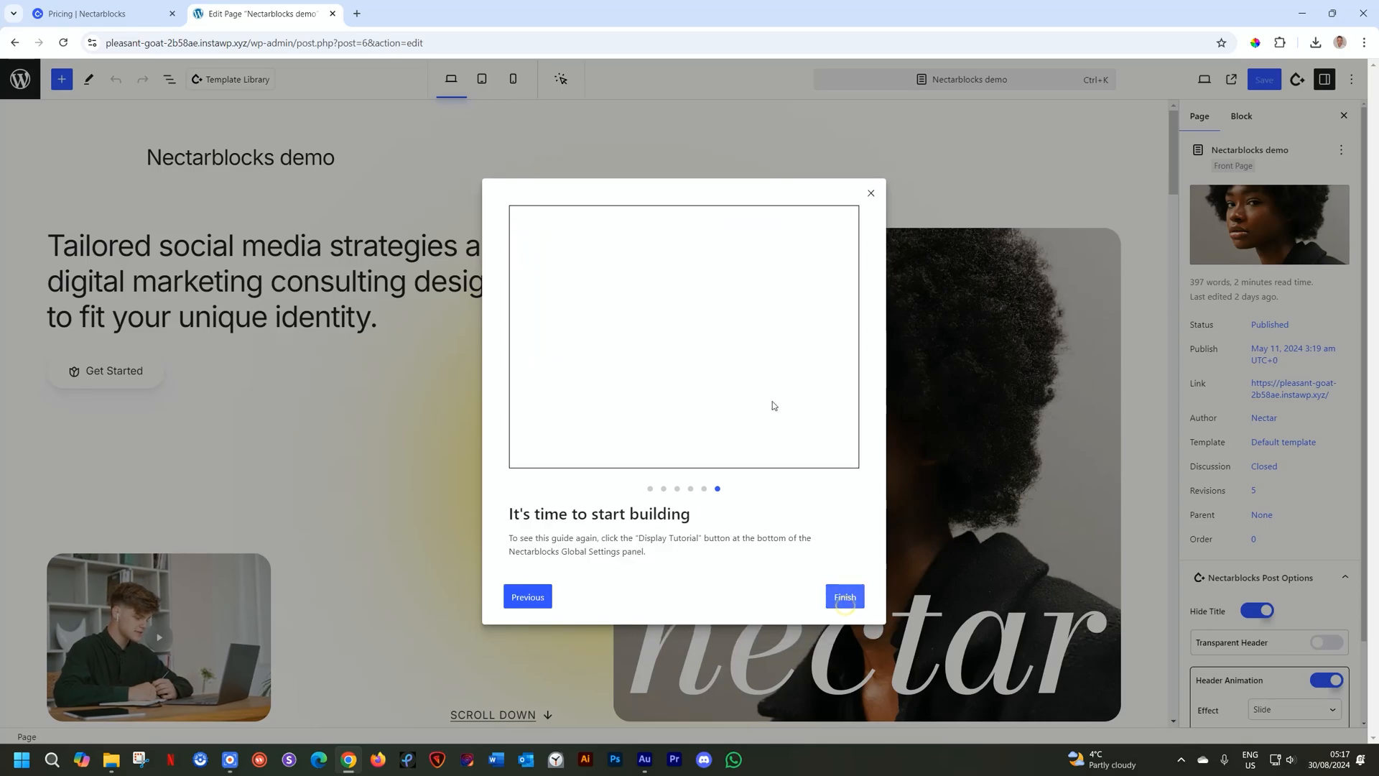
{"action": "left_click", "coordinate": [845, 597]}
Look over the demo front page from the hero section down to the Insights section, then return to its beginning
{"action": "scroll", "coordinate": [826, 586], "scroll_direction": "down", "scroll_amount": 10}
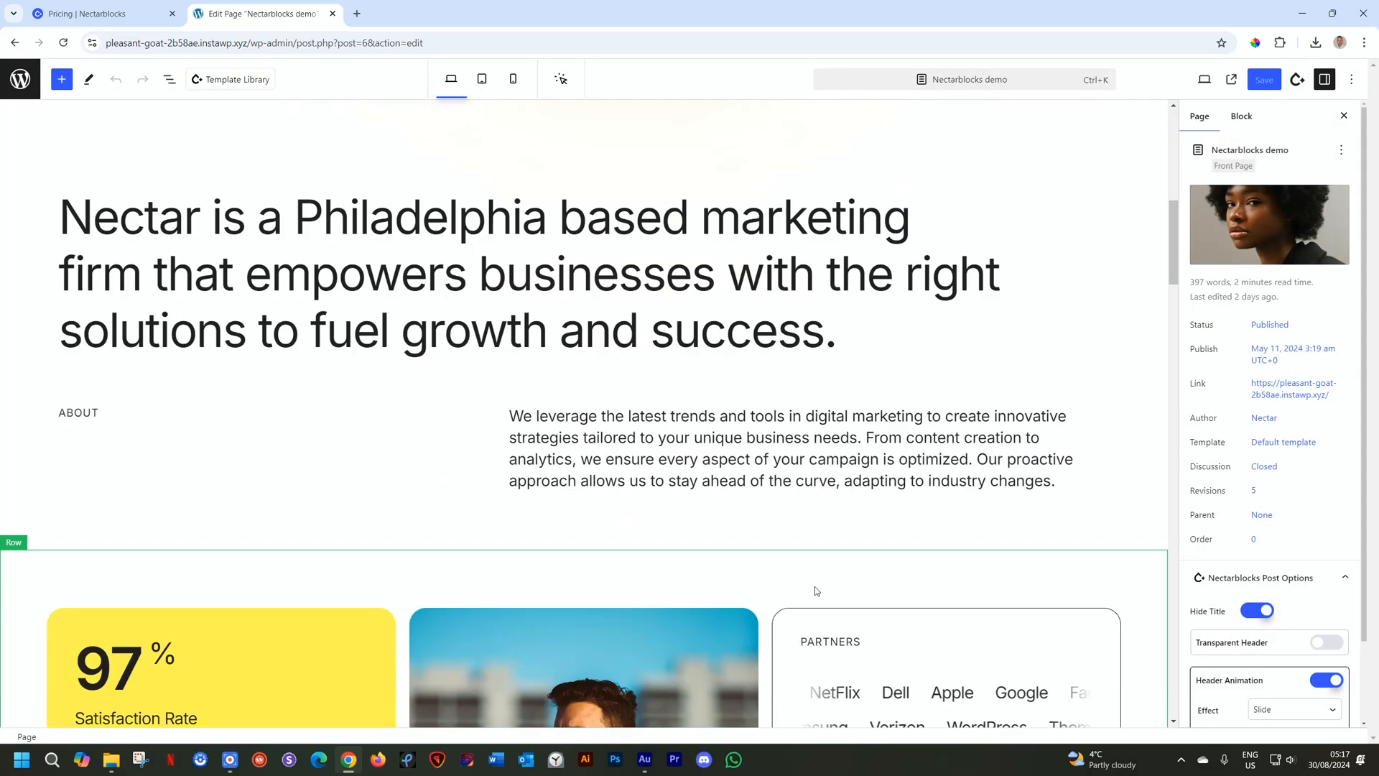
{"action": "scroll", "coordinate": [816, 583], "scroll_direction": "down", "scroll_amount": 15}
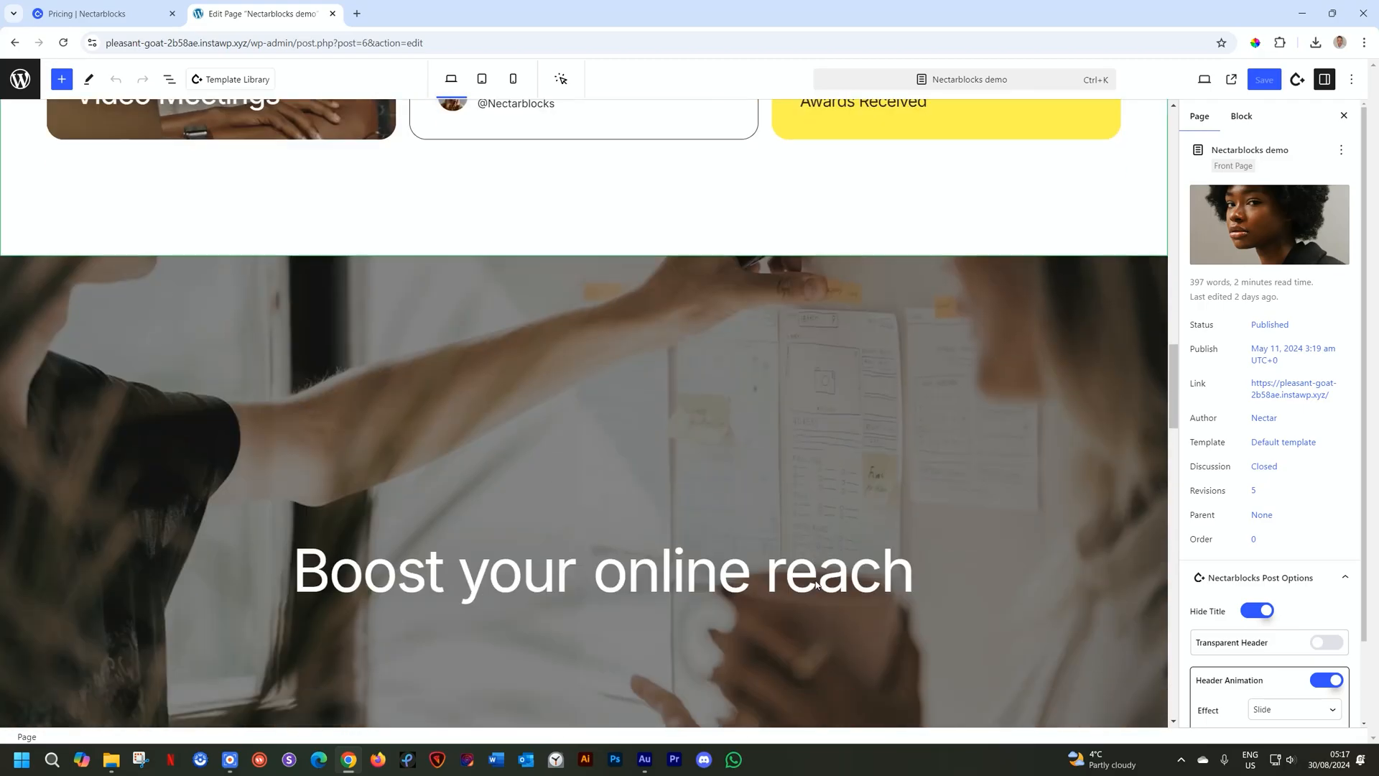
{"action": "scroll", "coordinate": [817, 583], "scroll_direction": "down", "scroll_amount": 10}
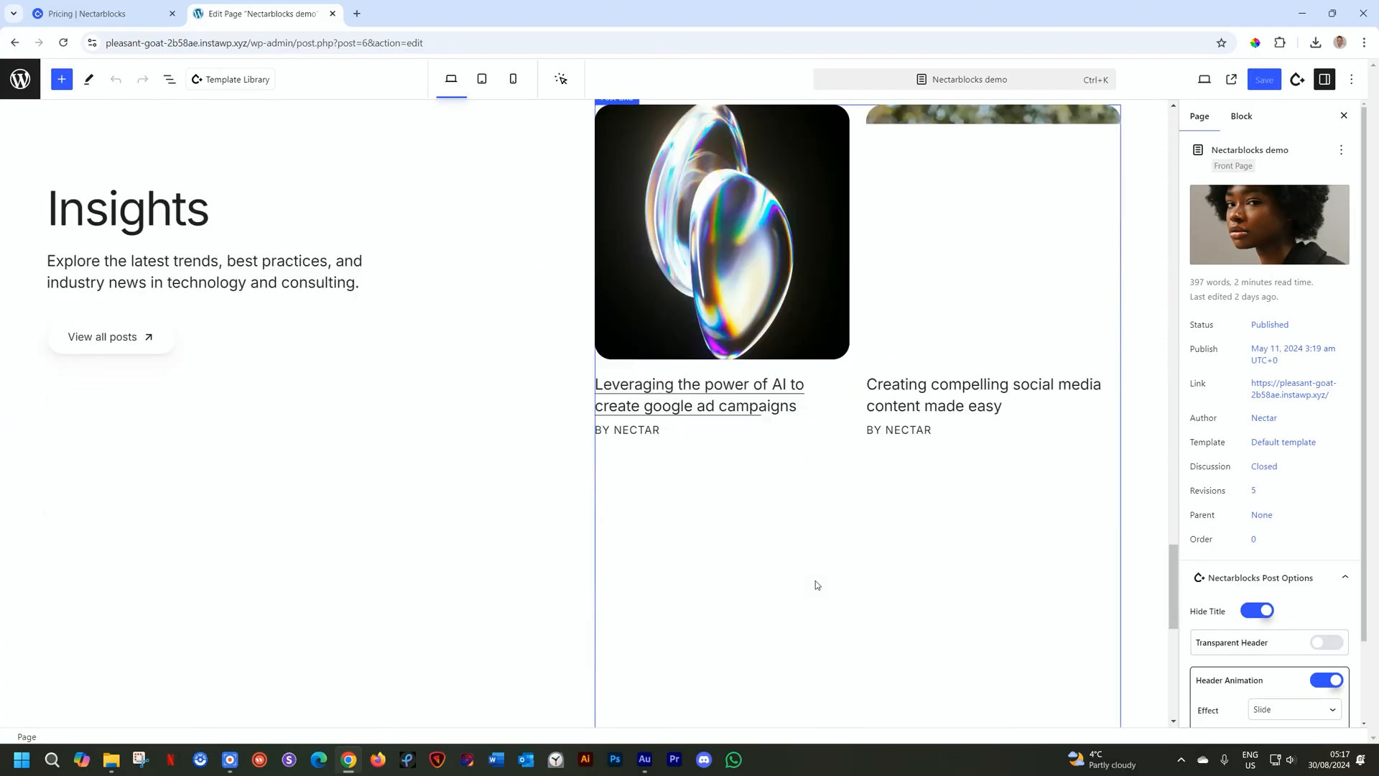
{"action": "left_click_drag", "start_coordinate": [1169, 564], "coordinate": [1193, 118]}
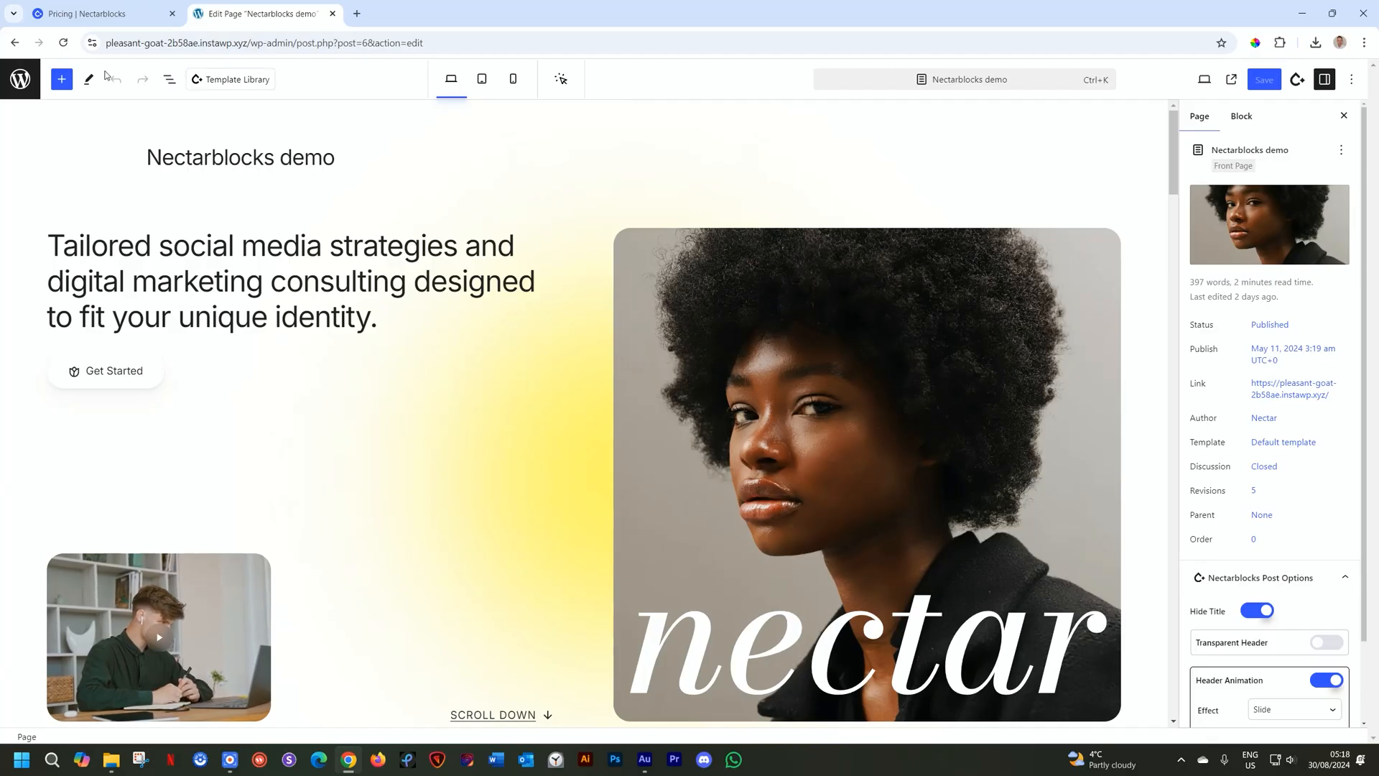
Open the block inserter and look through the Nectarblocks blocks and the standard WordPress text, media, design and embed blocks
{"action": "left_click", "coordinate": [64, 79]}
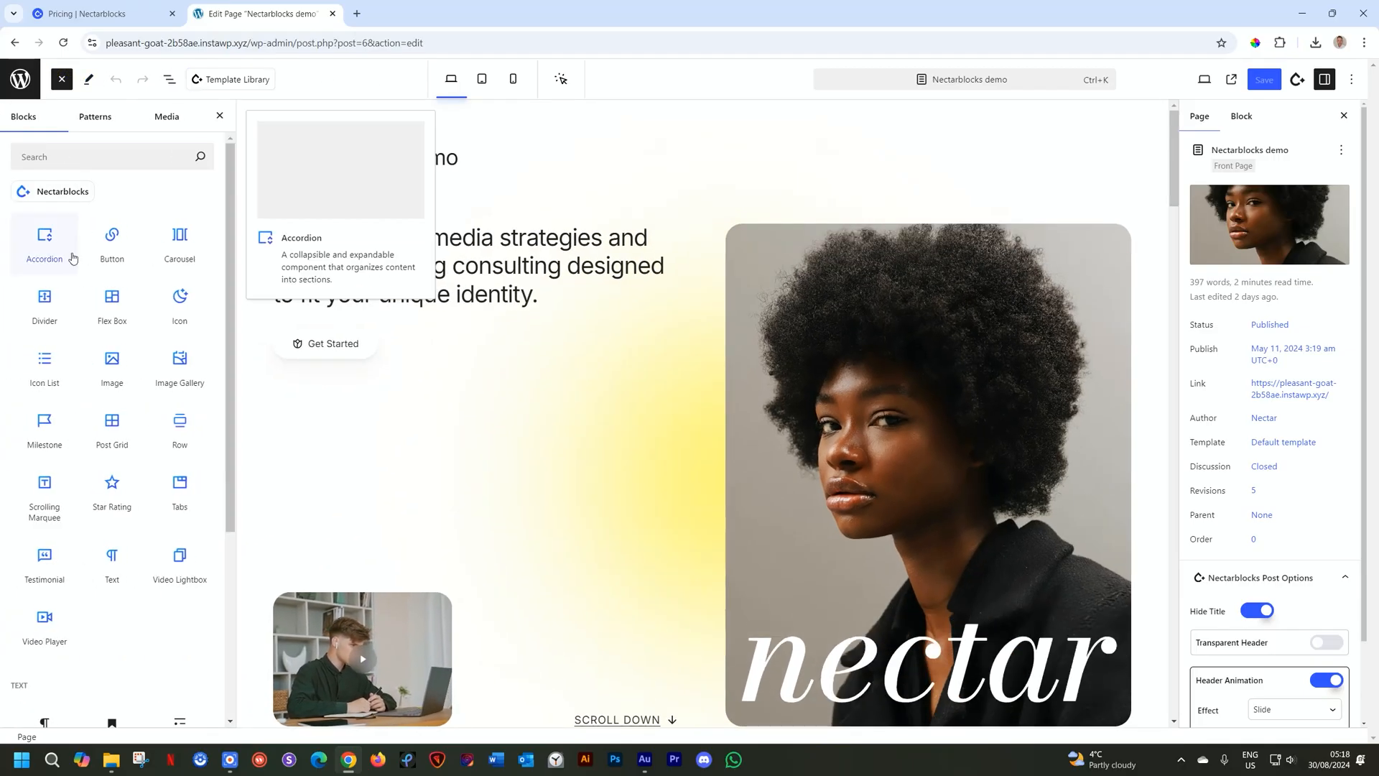
{"action": "scroll", "coordinate": [72, 258], "scroll_direction": "down", "scroll_amount": 4}
{"action": "scroll", "coordinate": [73, 258], "scroll_direction": "up", "scroll_amount": 4}
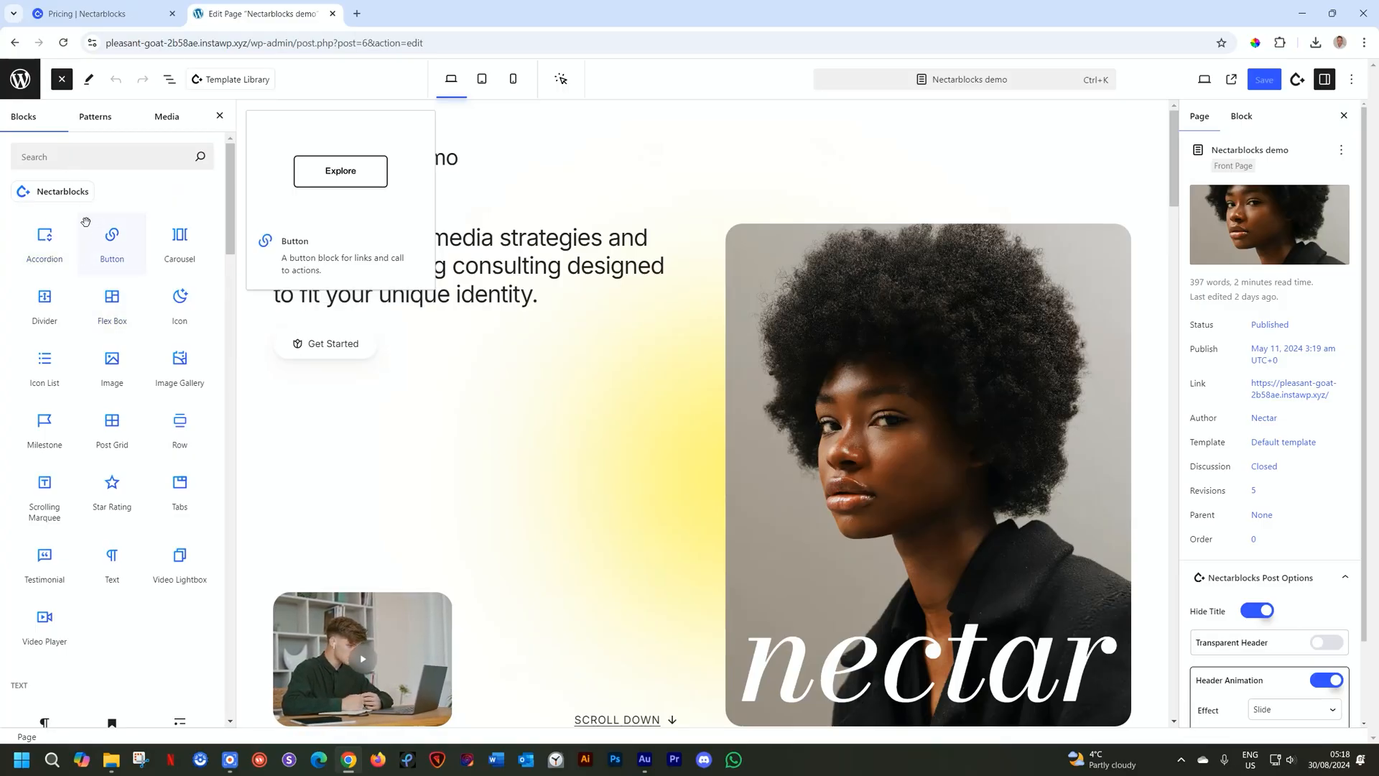
{"action": "scroll", "coordinate": [144, 452], "scroll_direction": "down", "scroll_amount": 5}
{"action": "scroll", "coordinate": [45, 391], "scroll_direction": "down", "scroll_amount": 10}
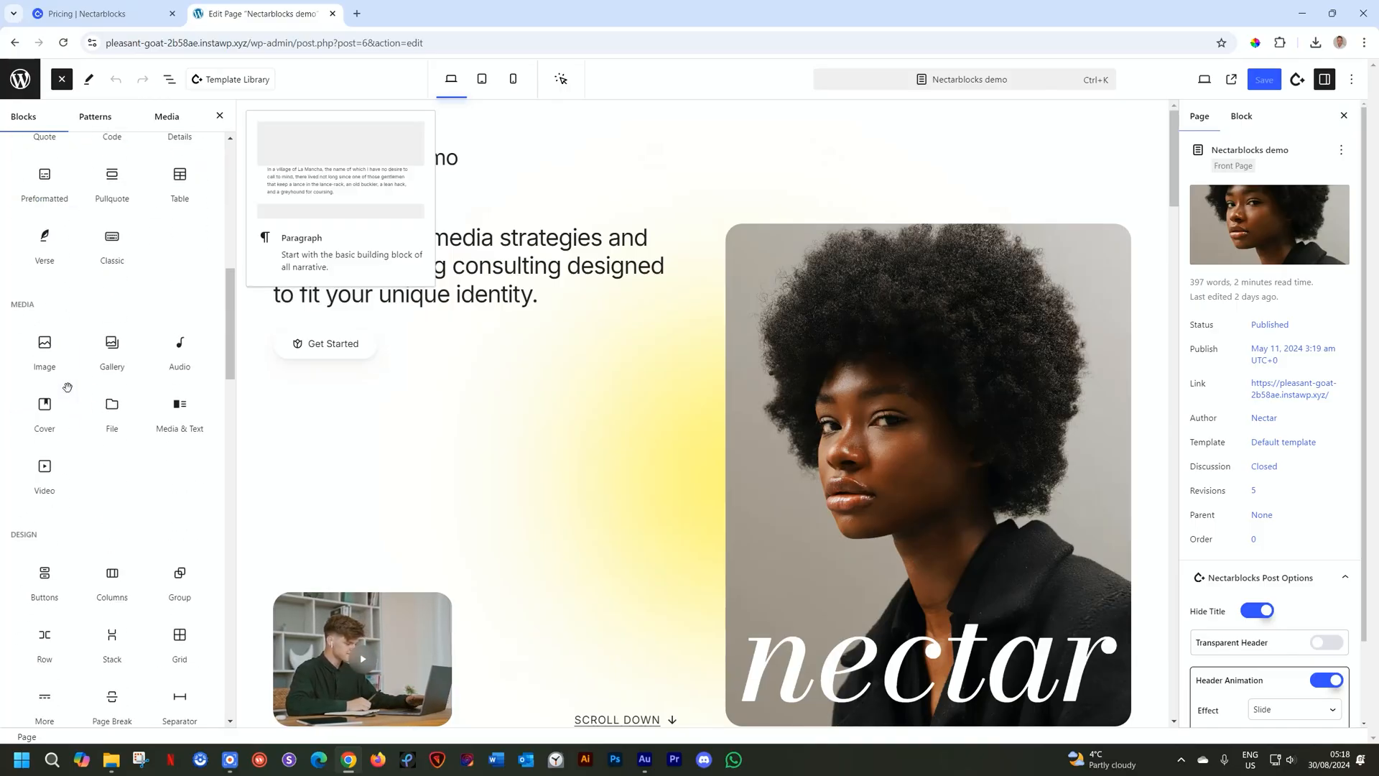
{"action": "scroll", "coordinate": [66, 388], "scroll_direction": "down", "scroll_amount": 15}
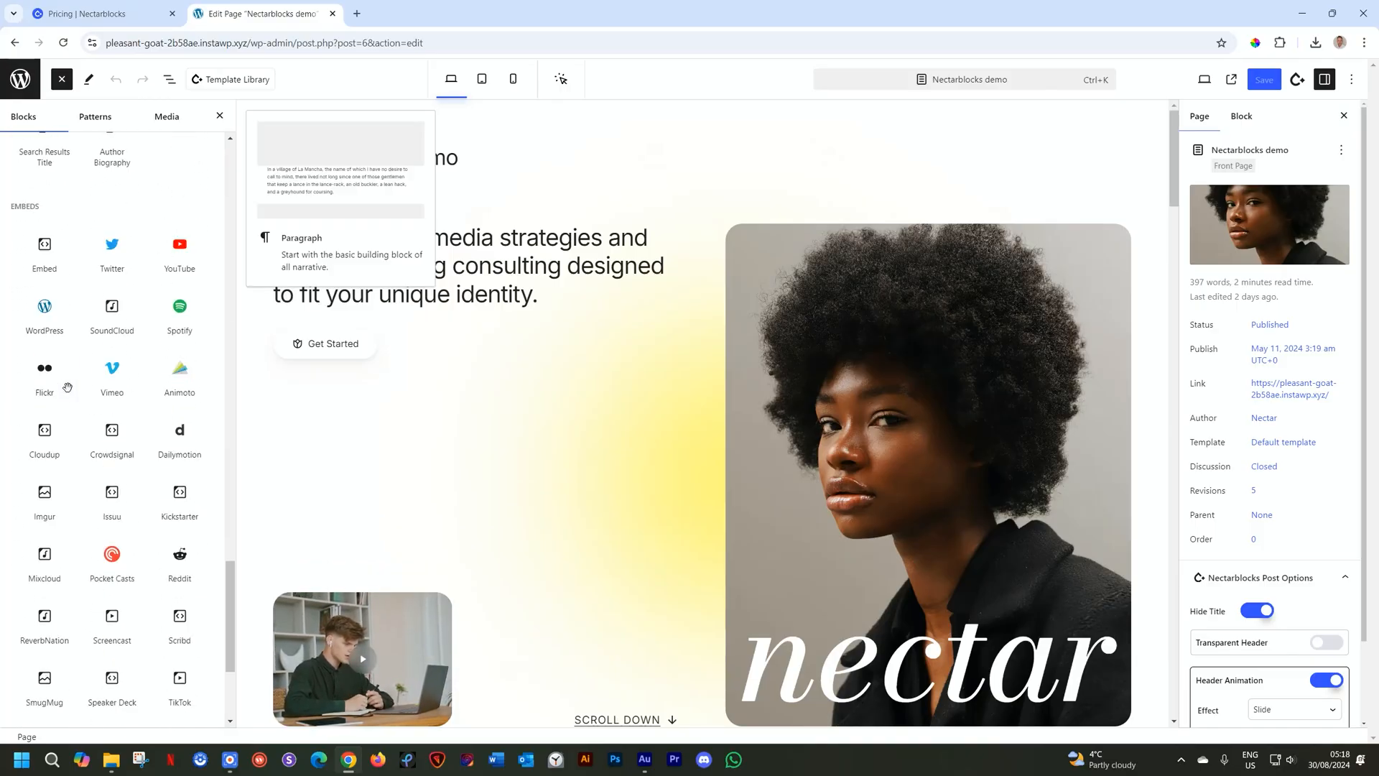
{"action": "left_click_drag", "start_coordinate": [230, 618], "coordinate": [220, 140]}
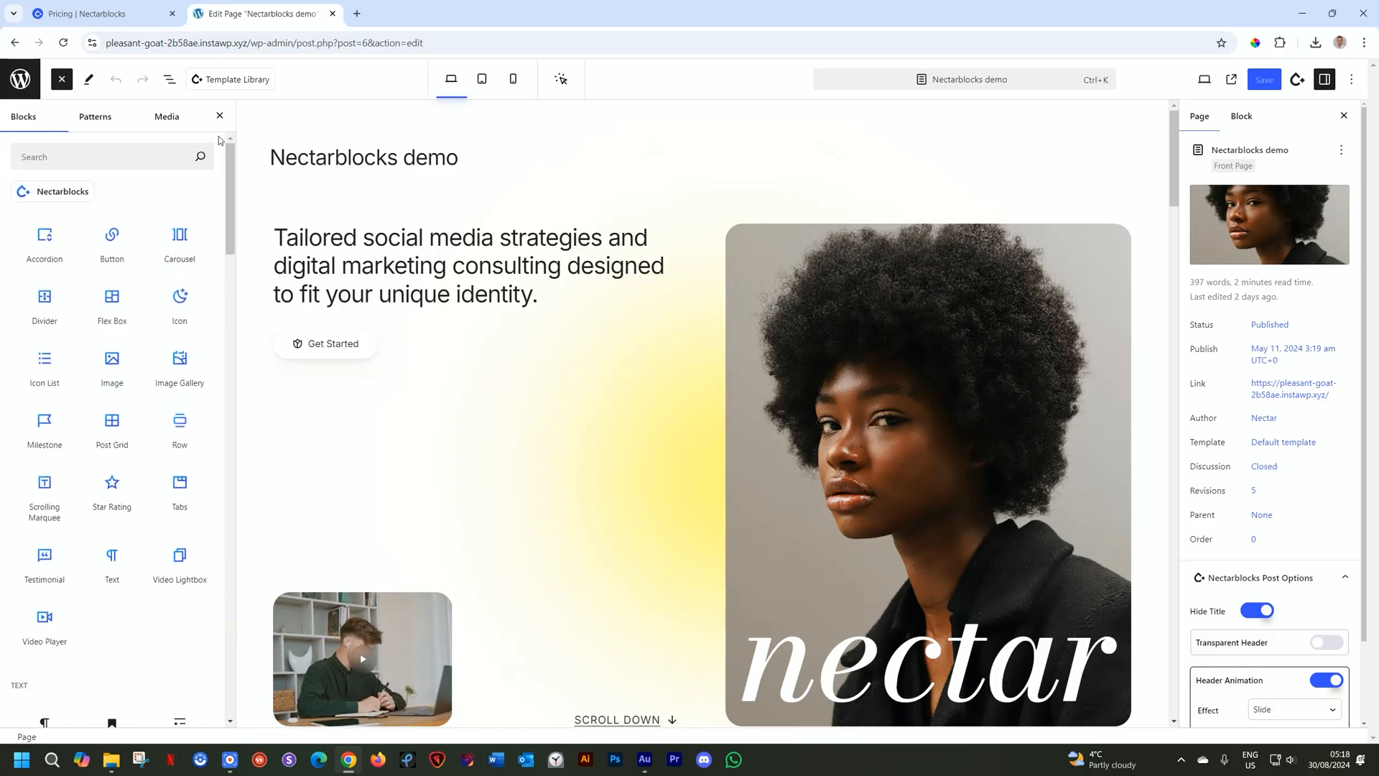
Open the Nectarblocks Template Library and look through the Call To Action templates
{"action": "left_click", "coordinate": [213, 79]}
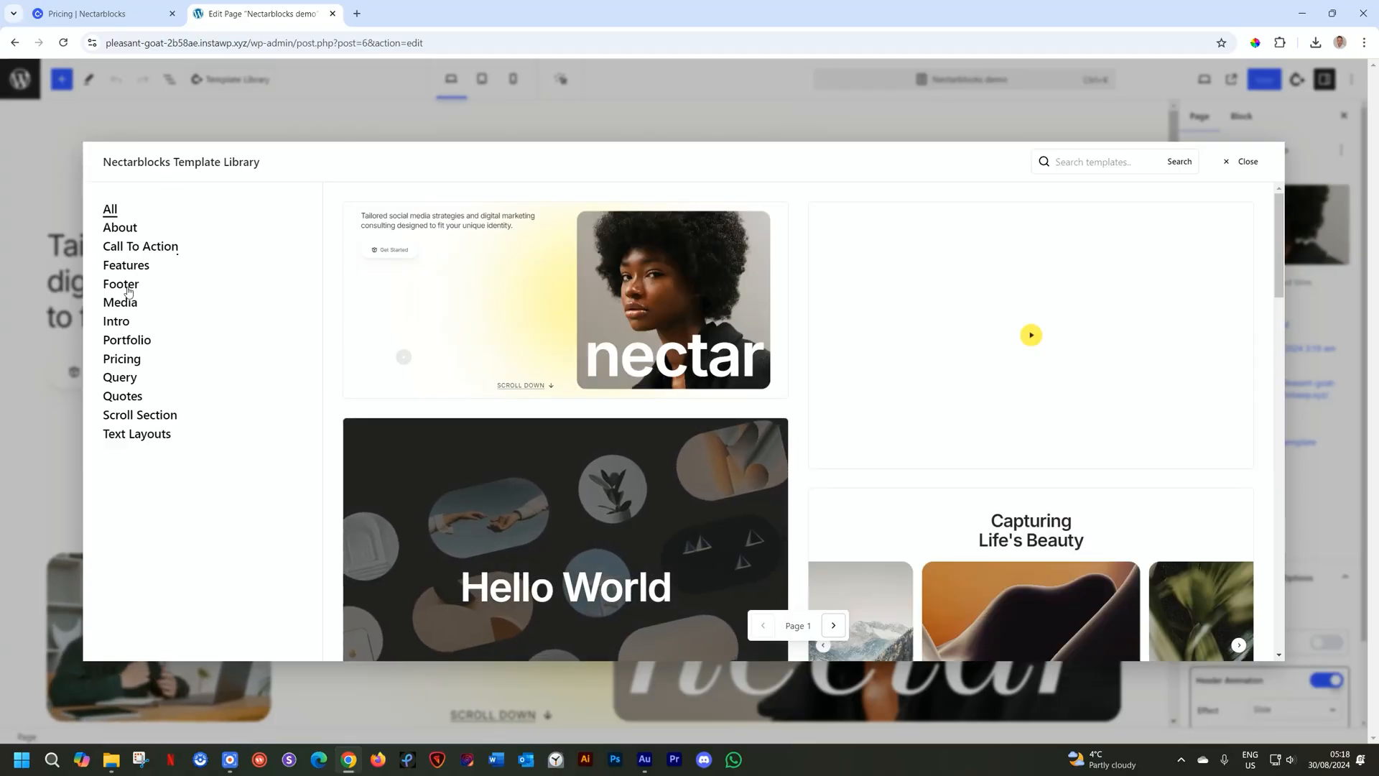
{"action": "left_click", "coordinate": [140, 246]}
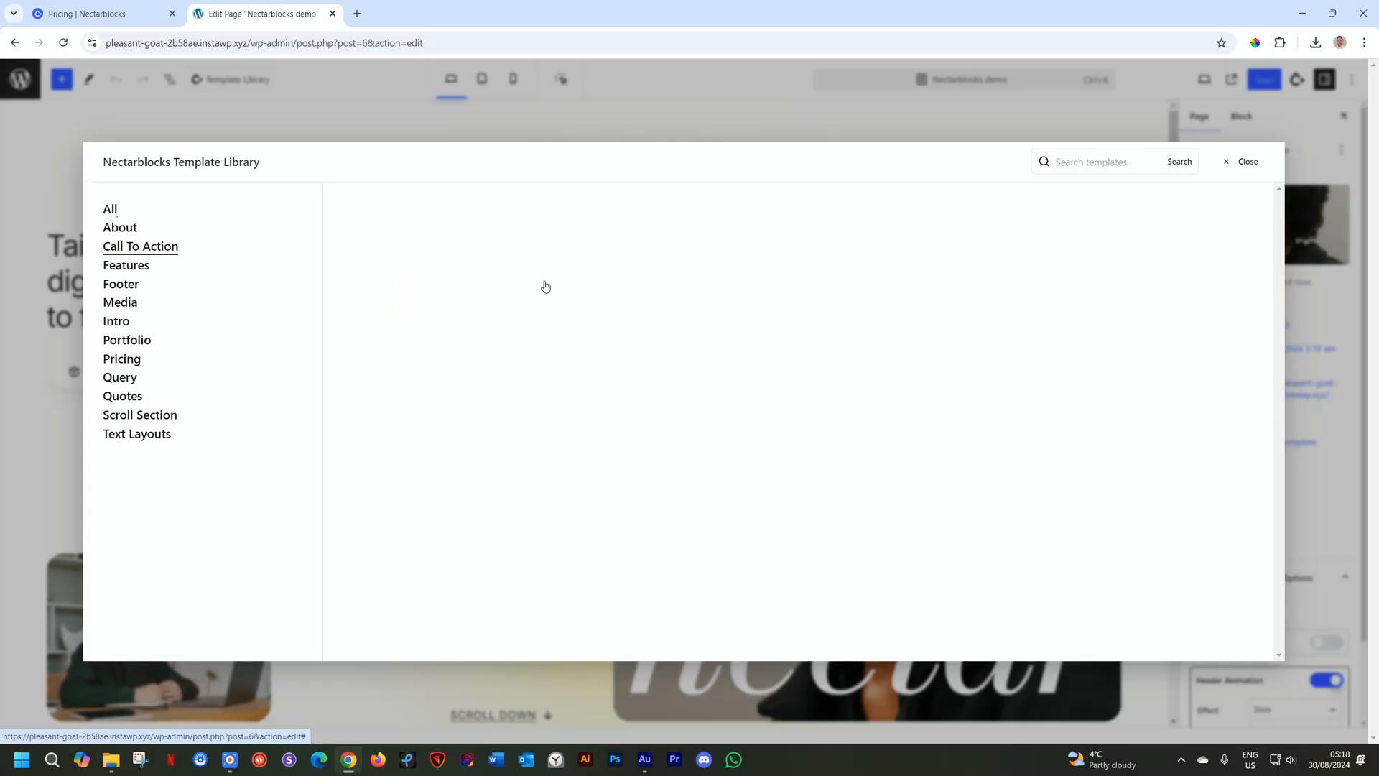
{"action": "scroll", "coordinate": [979, 449], "scroll_direction": "down", "scroll_amount": 5}
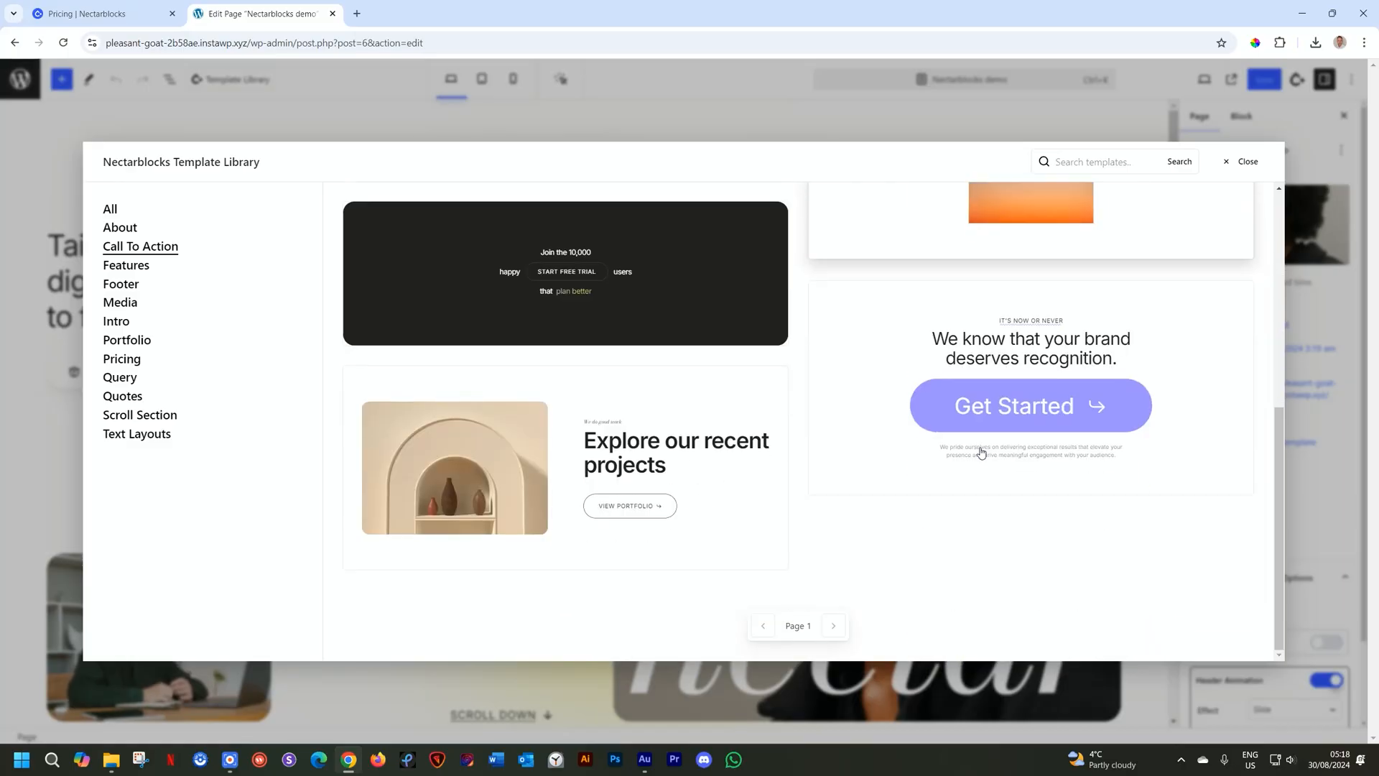
{"action": "scroll", "coordinate": [982, 452], "scroll_direction": "up", "scroll_amount": 1}
{"action": "scroll", "coordinate": [981, 452], "scroll_direction": "down", "scroll_amount": 3}
{"action": "scroll", "coordinate": [981, 453], "scroll_direction": "up", "scroll_amount": 7}
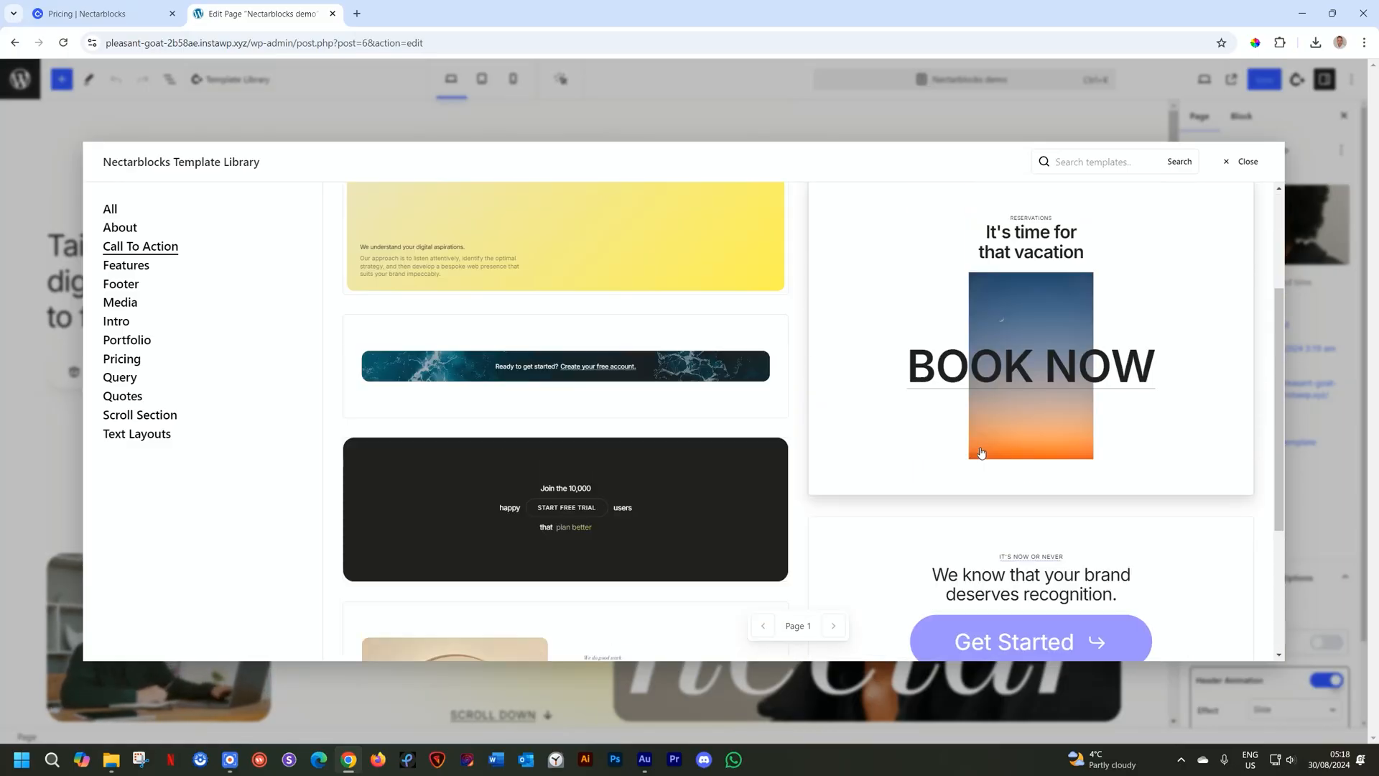
Look through the Footer and Media templates in the Template Library
{"action": "left_click", "coordinate": [126, 291]}
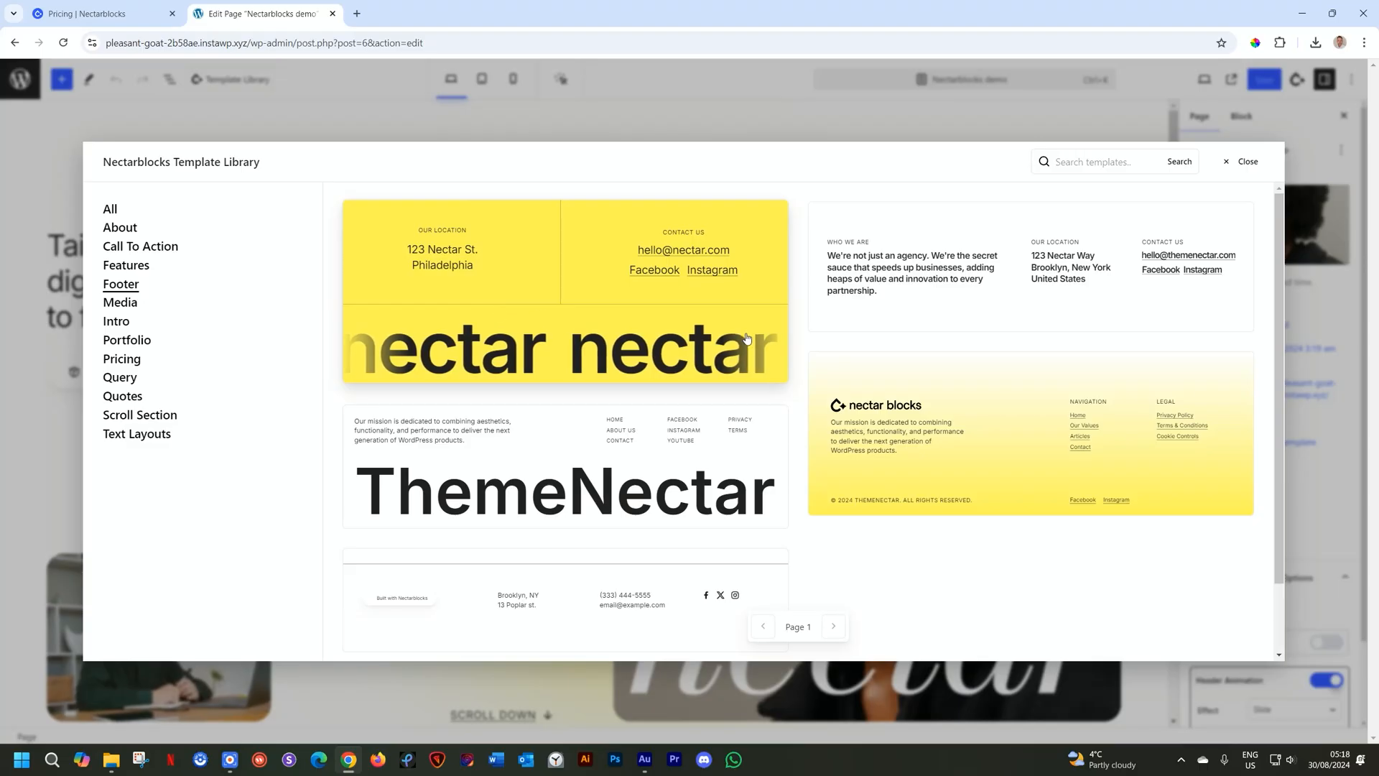
{"action": "scroll", "coordinate": [747, 338], "scroll_direction": "down", "scroll_amount": 1}
{"action": "left_click", "coordinate": [113, 267]}
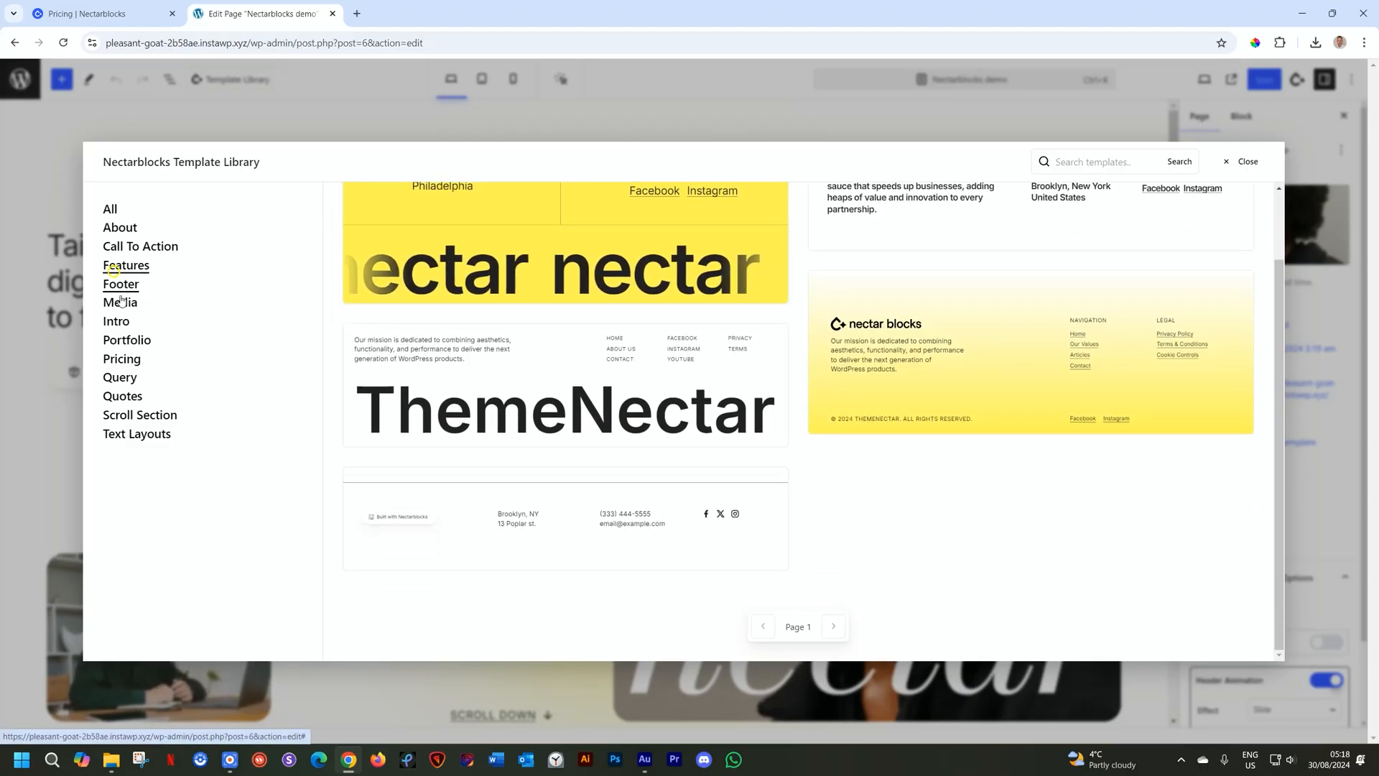
{"action": "left_click", "coordinate": [120, 303]}
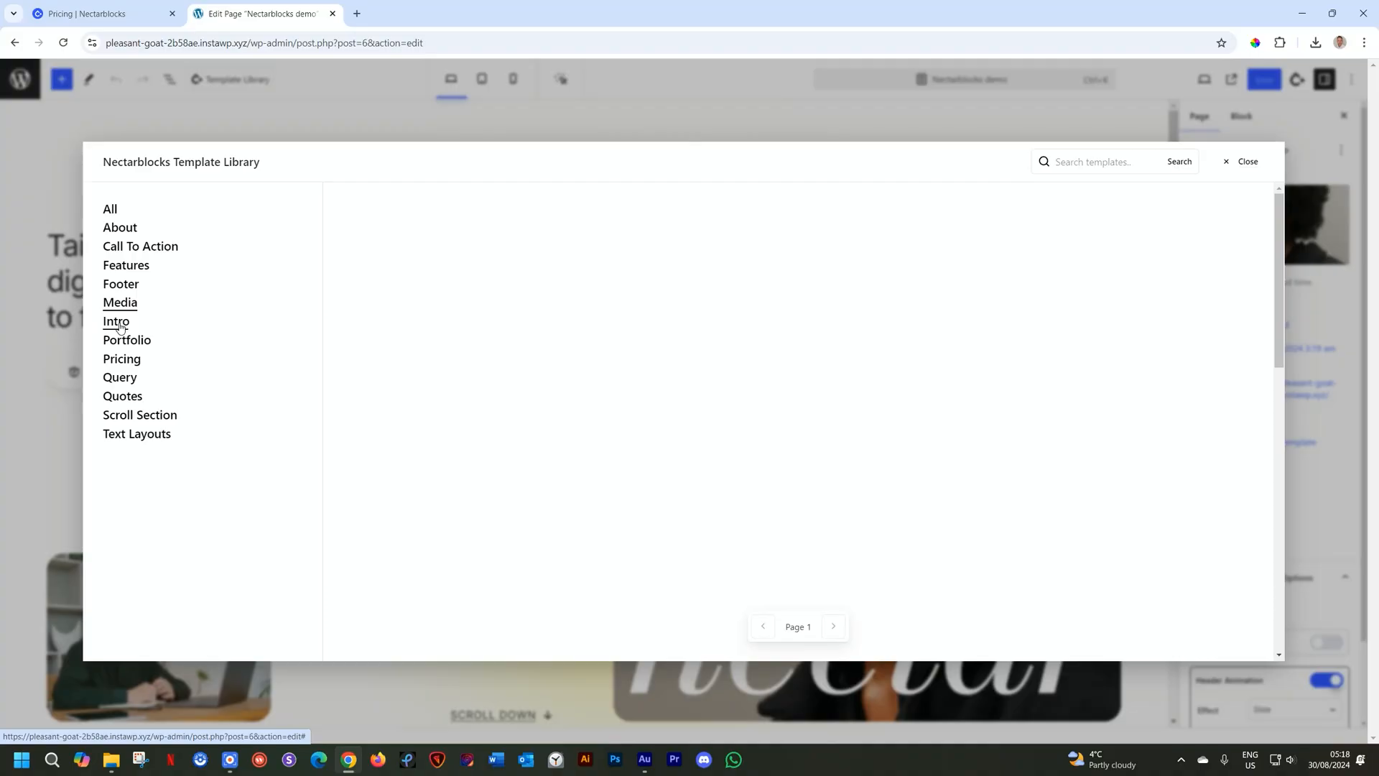
{"action": "scroll", "coordinate": [640, 323], "scroll_direction": "down", "scroll_amount": 3}
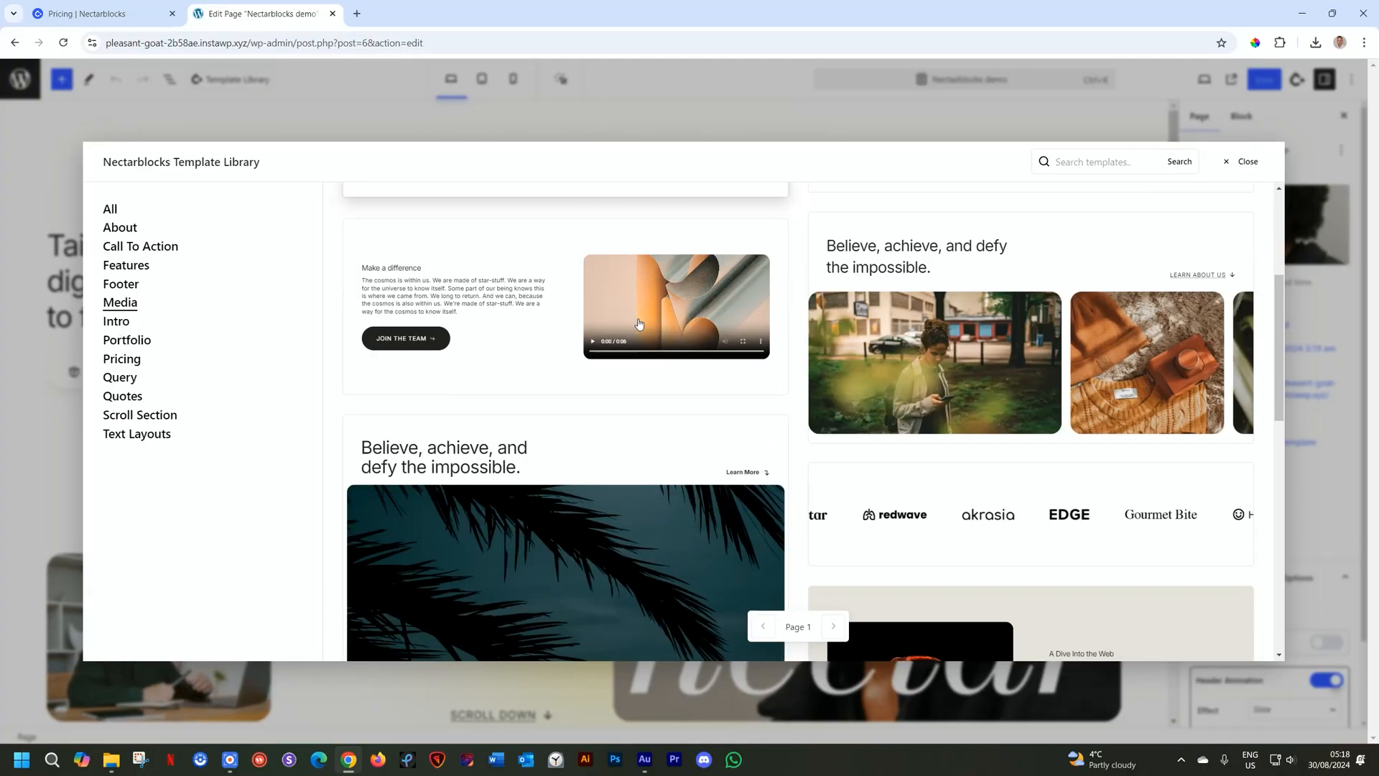
{"action": "scroll", "coordinate": [640, 323], "scroll_direction": "down", "scroll_amount": 10}
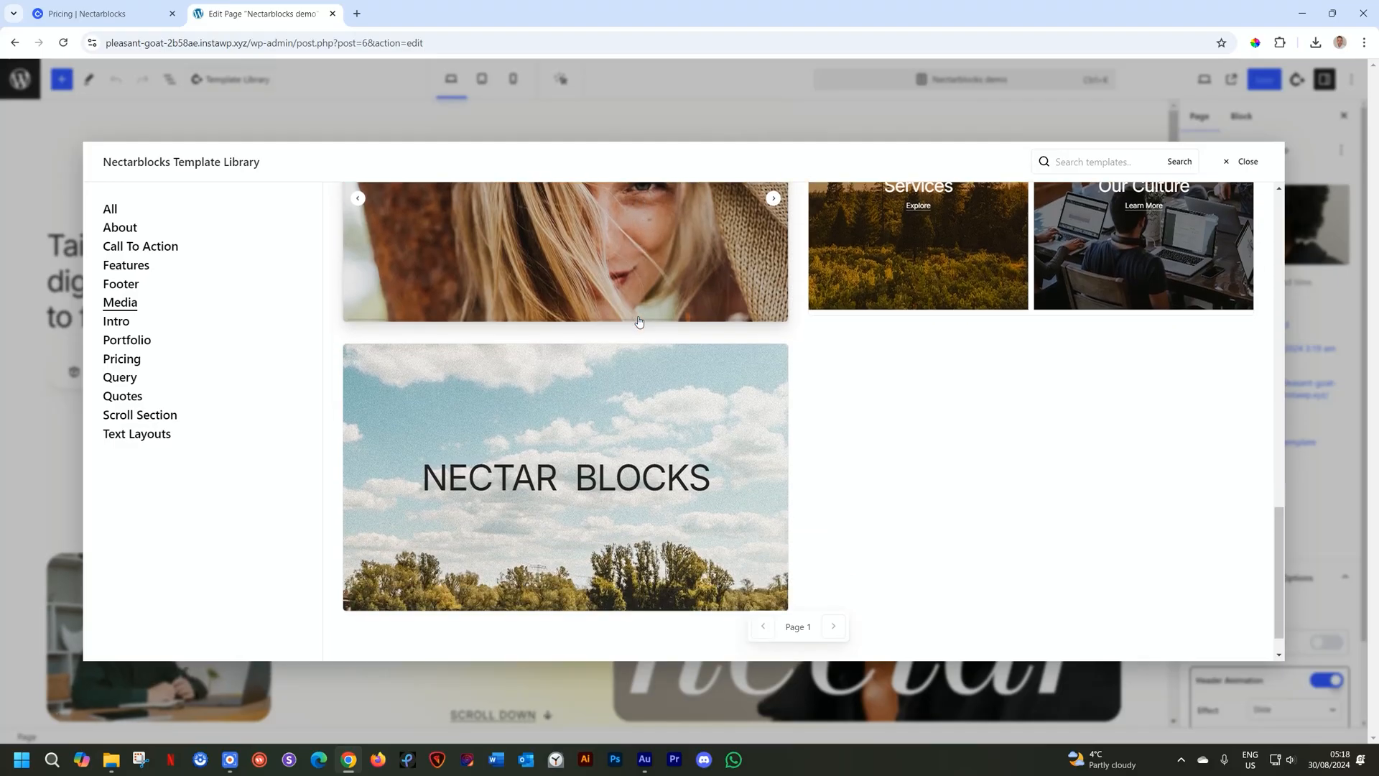
{"action": "scroll", "coordinate": [640, 322], "scroll_direction": "up", "scroll_amount": 8}
{"action": "scroll", "coordinate": [640, 322], "scroll_direction": "up", "scroll_amount": 5}
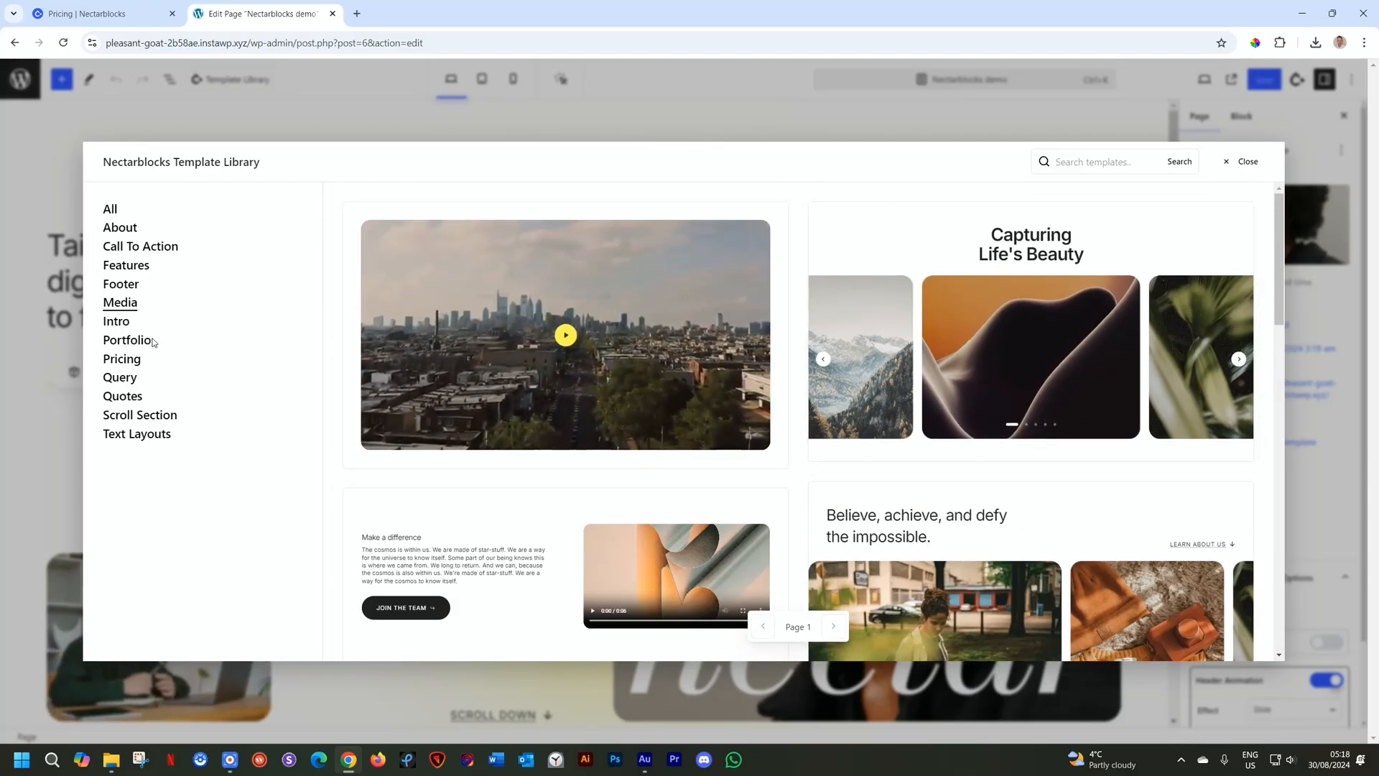
Look over the Portfolio templates and close the Template Library
{"action": "left_click", "coordinate": [126, 340]}
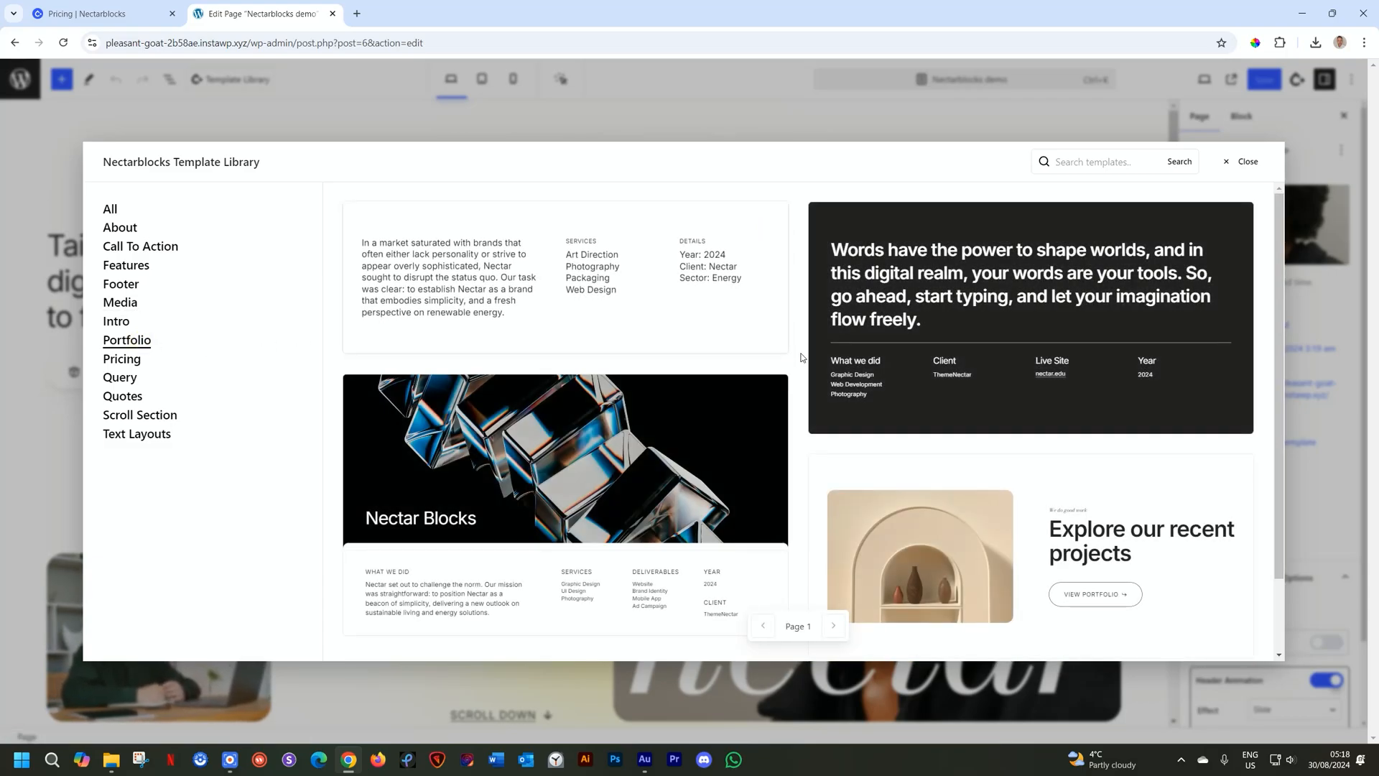
{"action": "scroll", "coordinate": [801, 357], "scroll_direction": "down", "scroll_amount": 2}
{"action": "scroll", "coordinate": [801, 357], "scroll_direction": "up", "scroll_amount": 2}
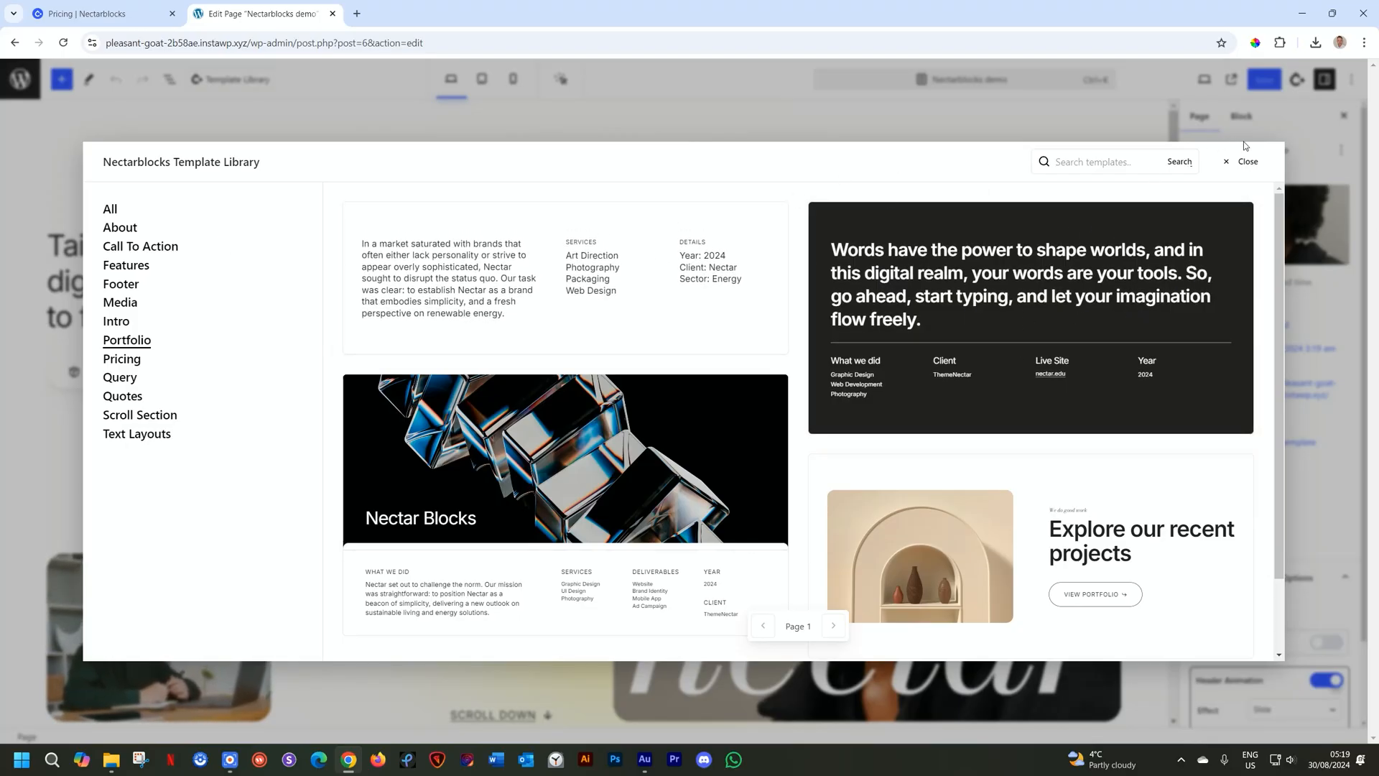
{"action": "left_click", "coordinate": [1245, 165]}
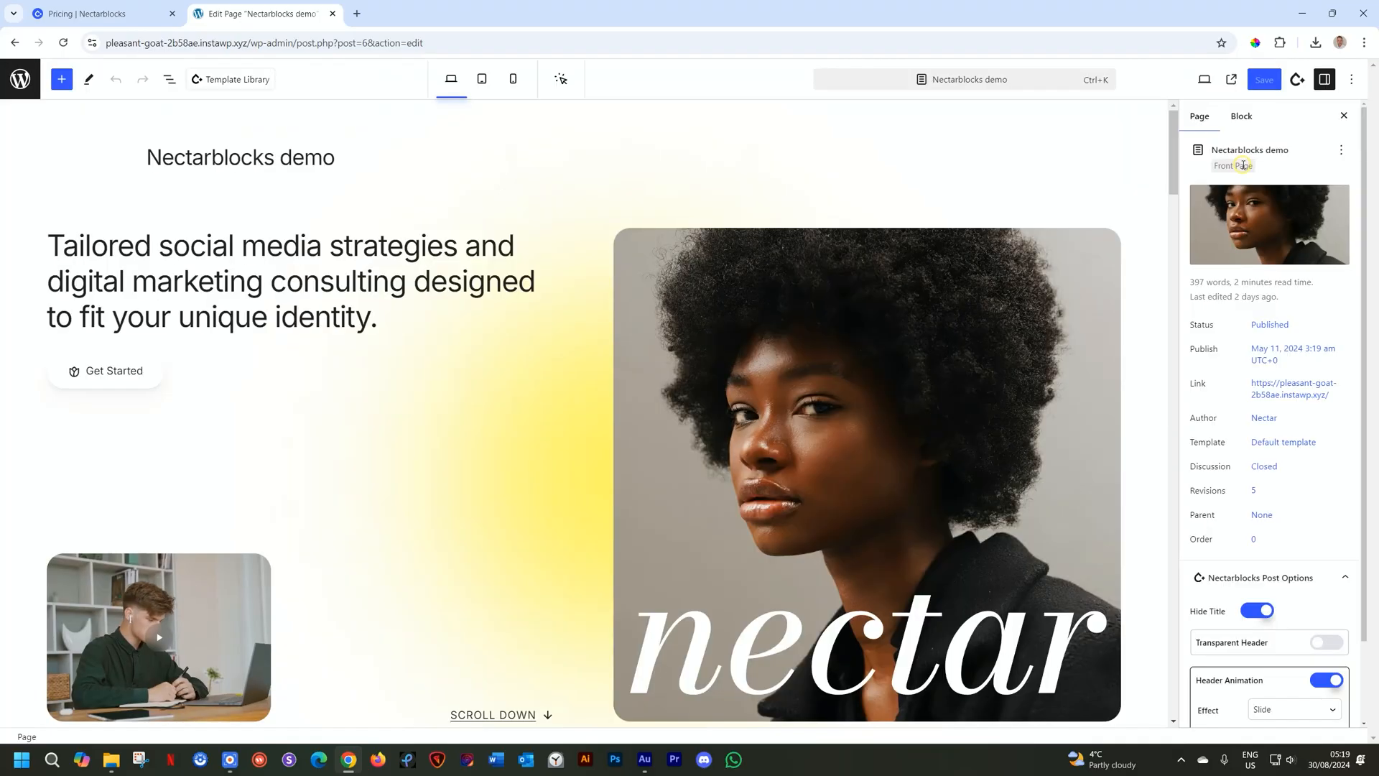
Compare the page in the tablet and phone responsive modes, ending in desktop mode
{"action": "left_click", "coordinate": [484, 82]}
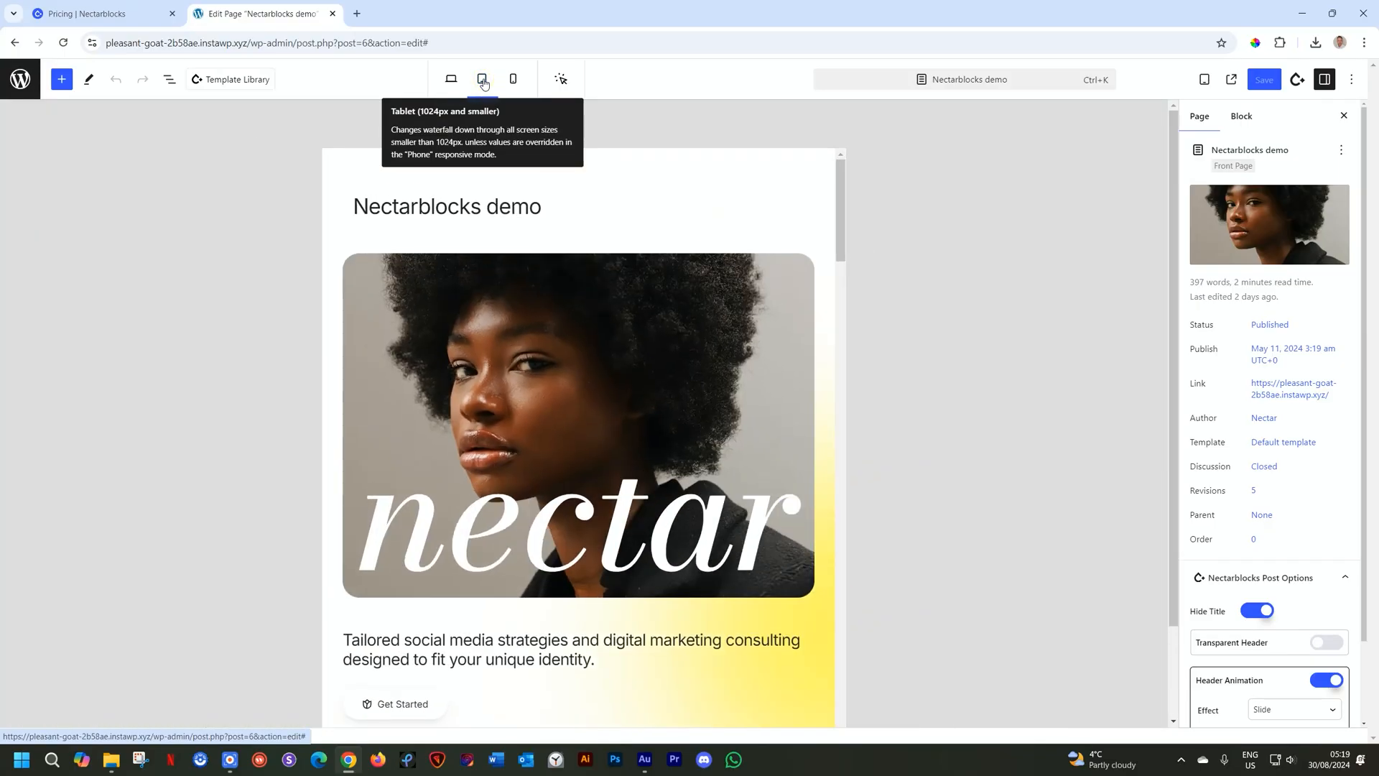
{"action": "left_click", "coordinate": [516, 82]}
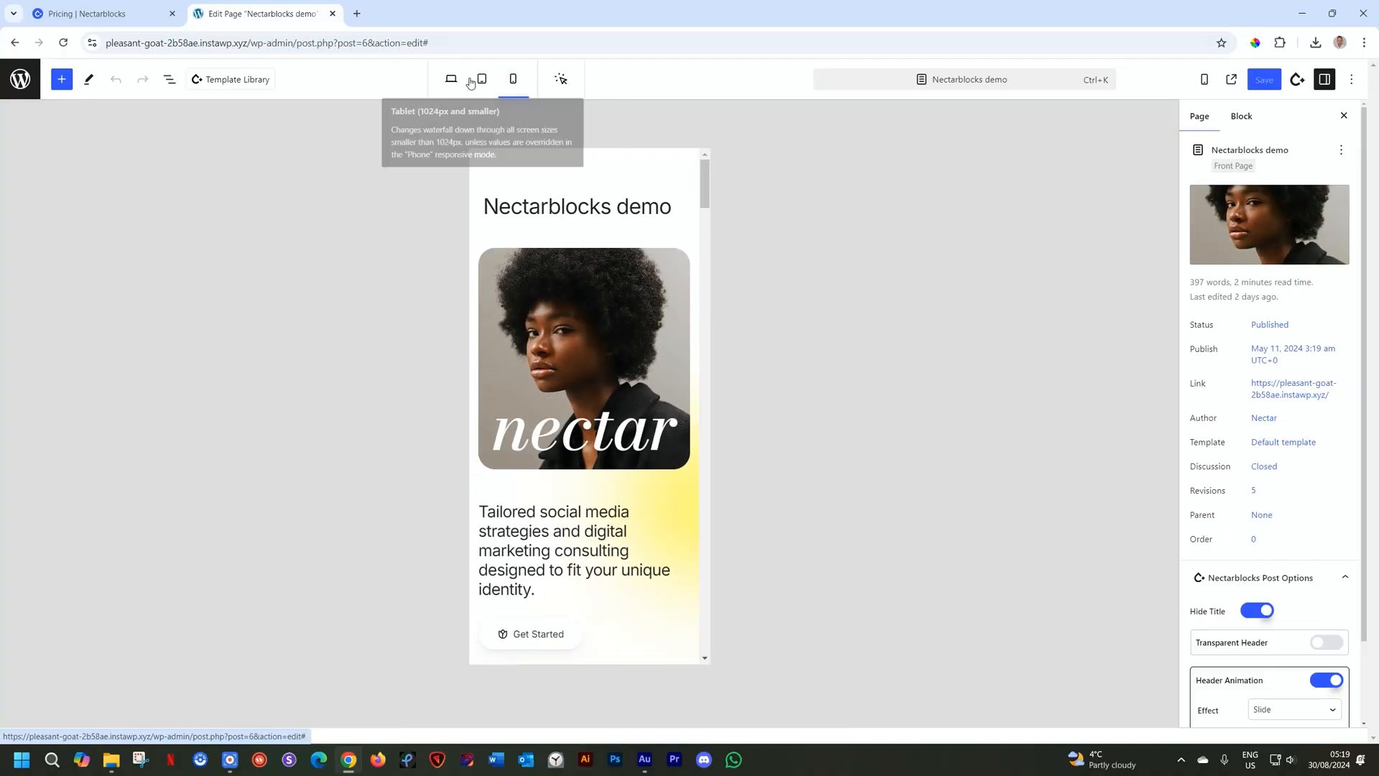
{"action": "left_click", "coordinate": [455, 83]}
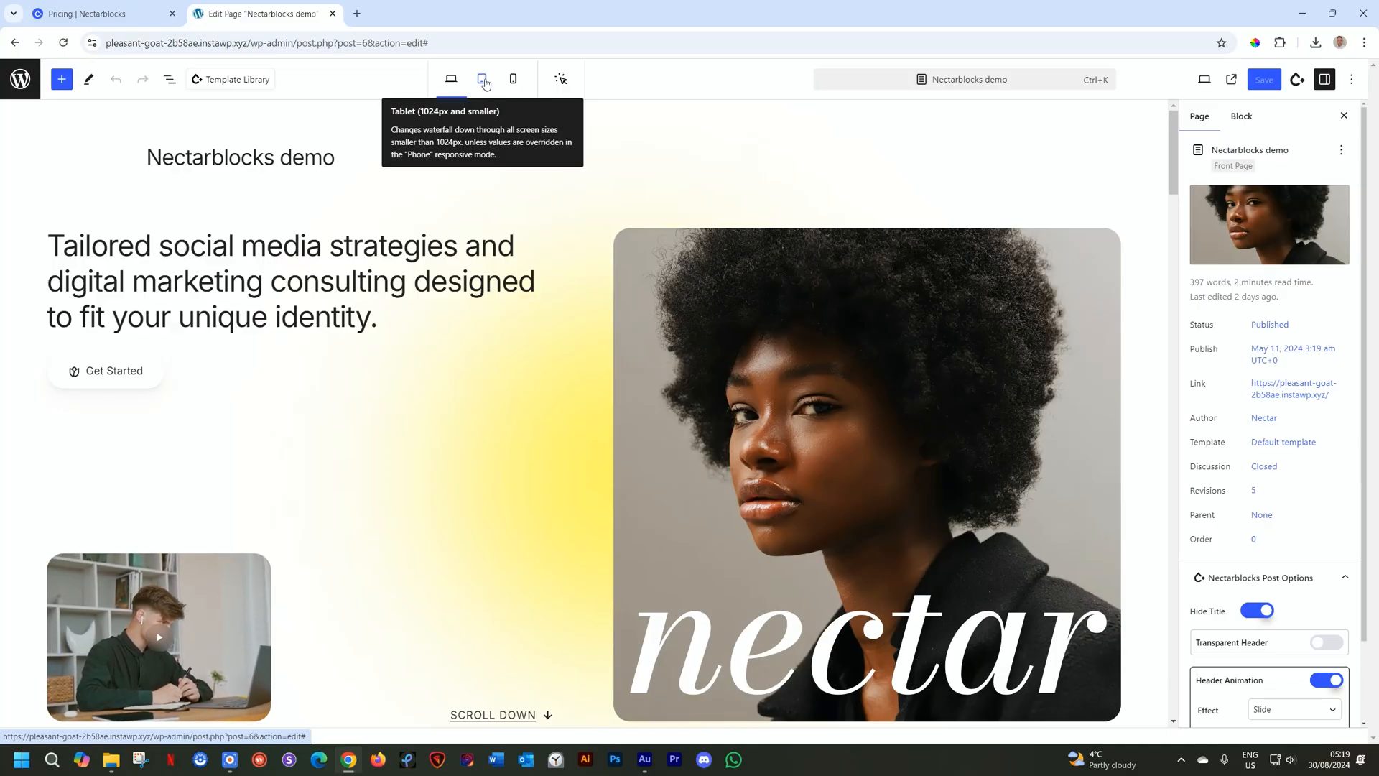
{"action": "left_click", "coordinate": [485, 81]}
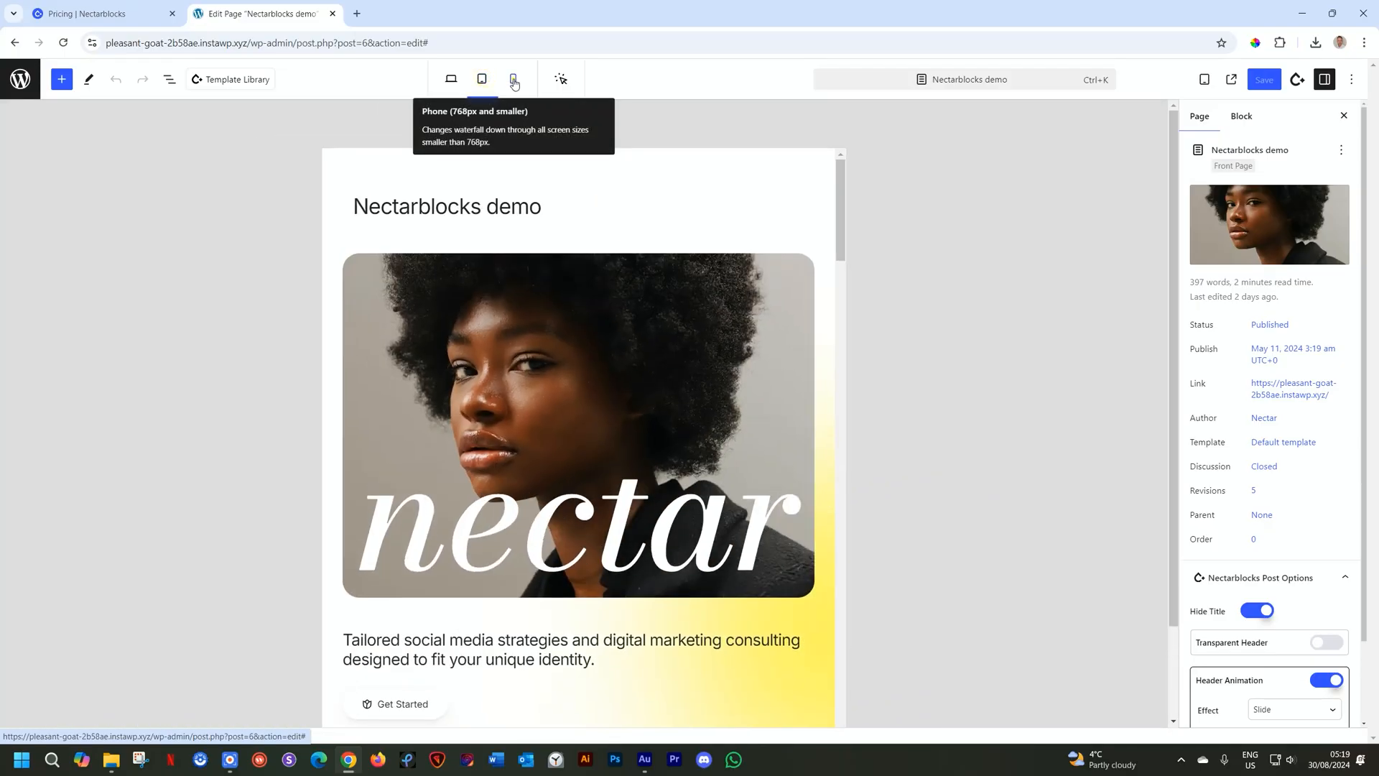
{"action": "left_click", "coordinate": [513, 79]}
{"action": "left_click", "coordinate": [455, 84]}
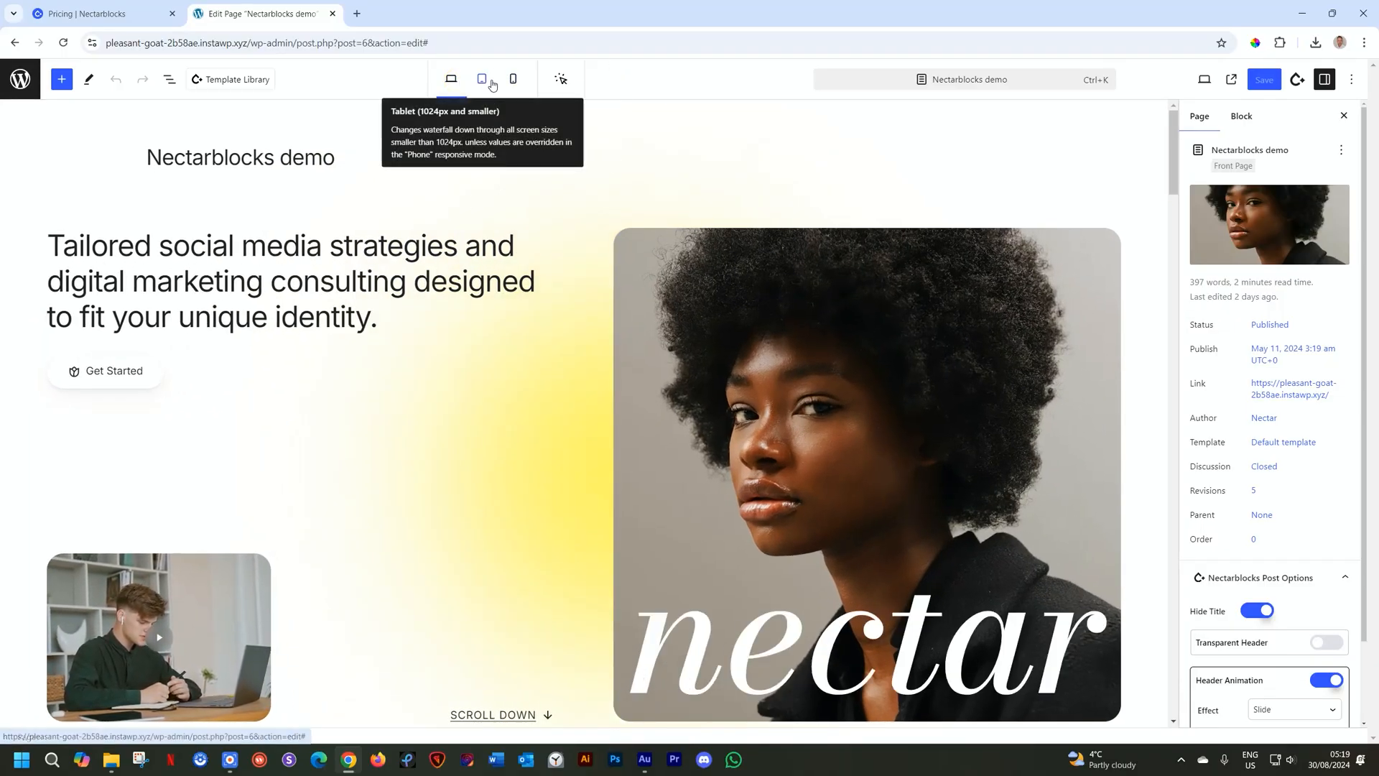
Turn on the Hover State mode to inspect the Get Started button's hover style, then turn the mode off
{"action": "left_click", "coordinate": [565, 84]}
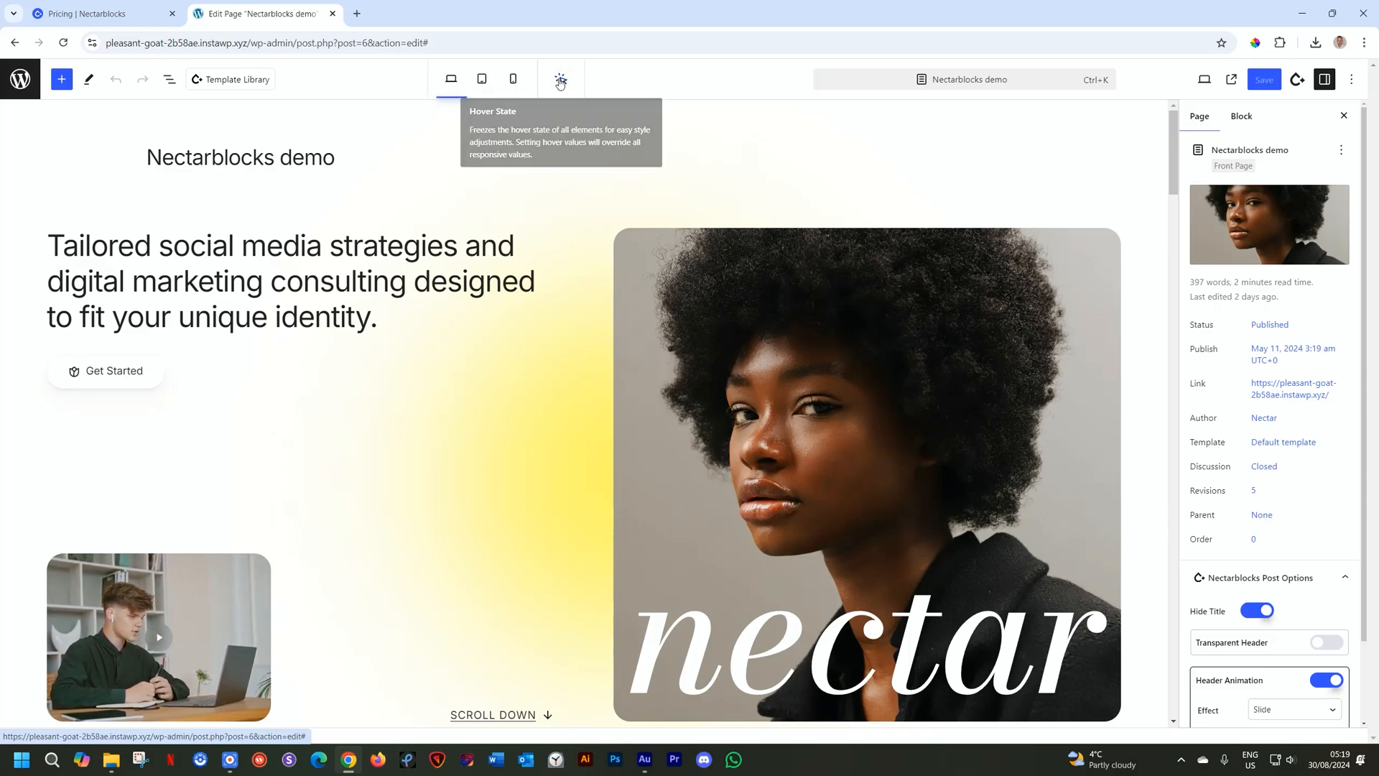
{"action": "left_click", "coordinate": [562, 84]}
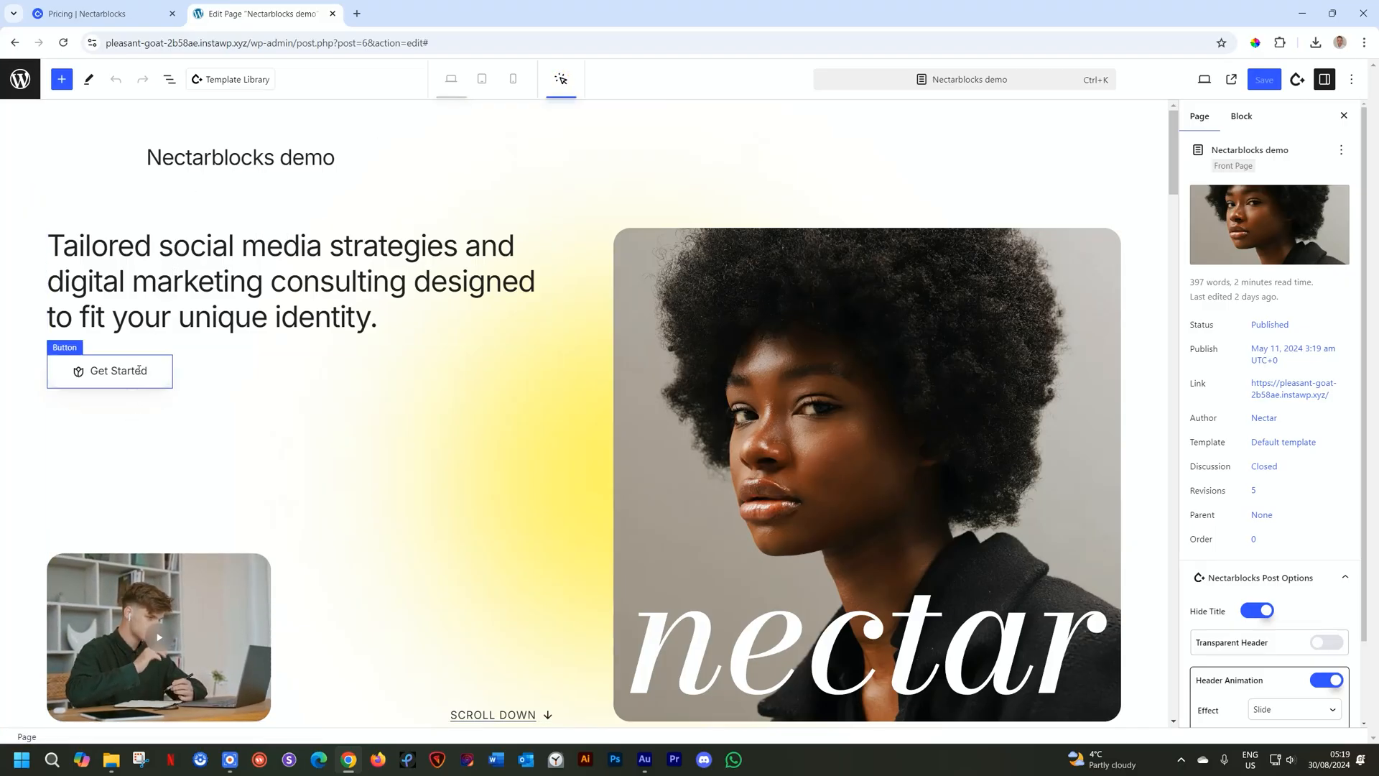
{"action": "left_click", "coordinate": [565, 81]}
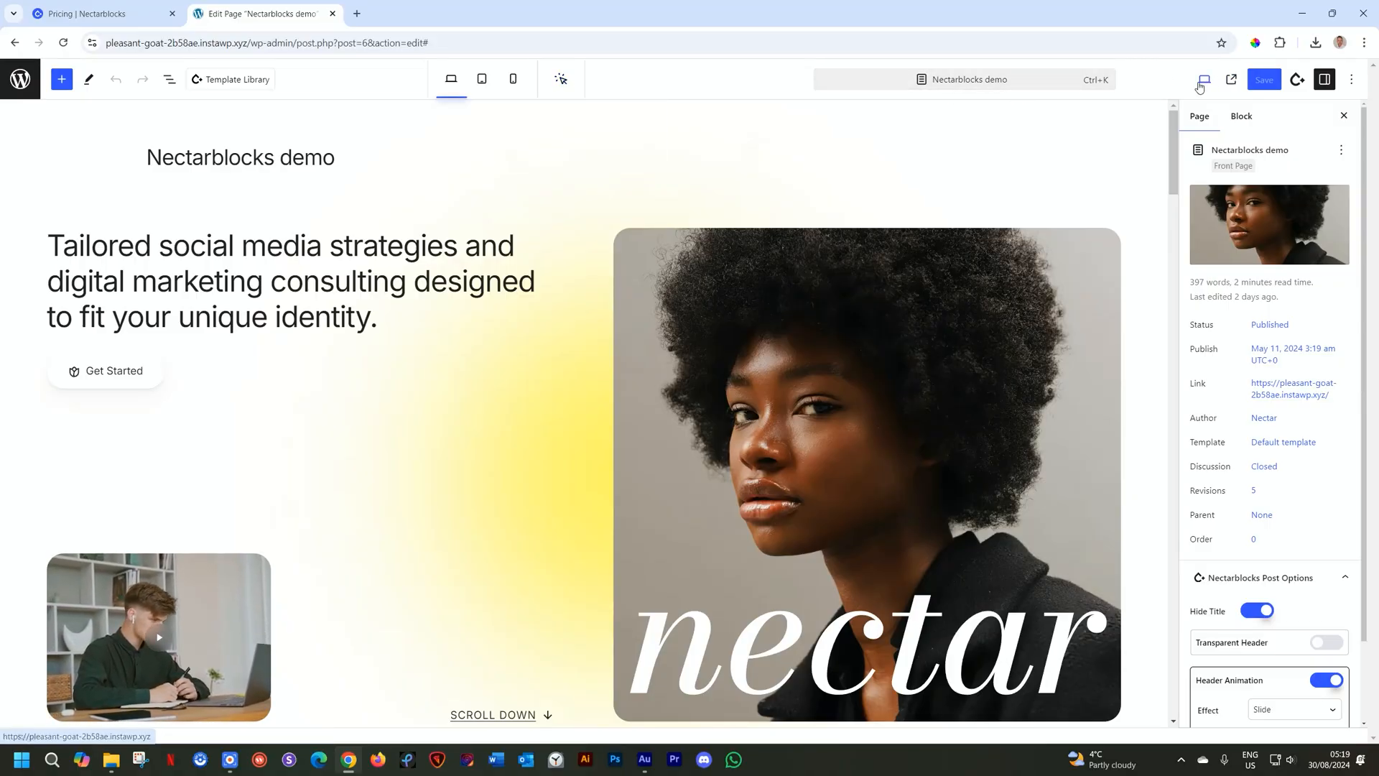
Preview the page at Tablet and Mobile sizes, return to Desktop, and close the preview options
{"action": "left_click", "coordinate": [1204, 79]}
{"action": "left_click", "coordinate": [1092, 141]}
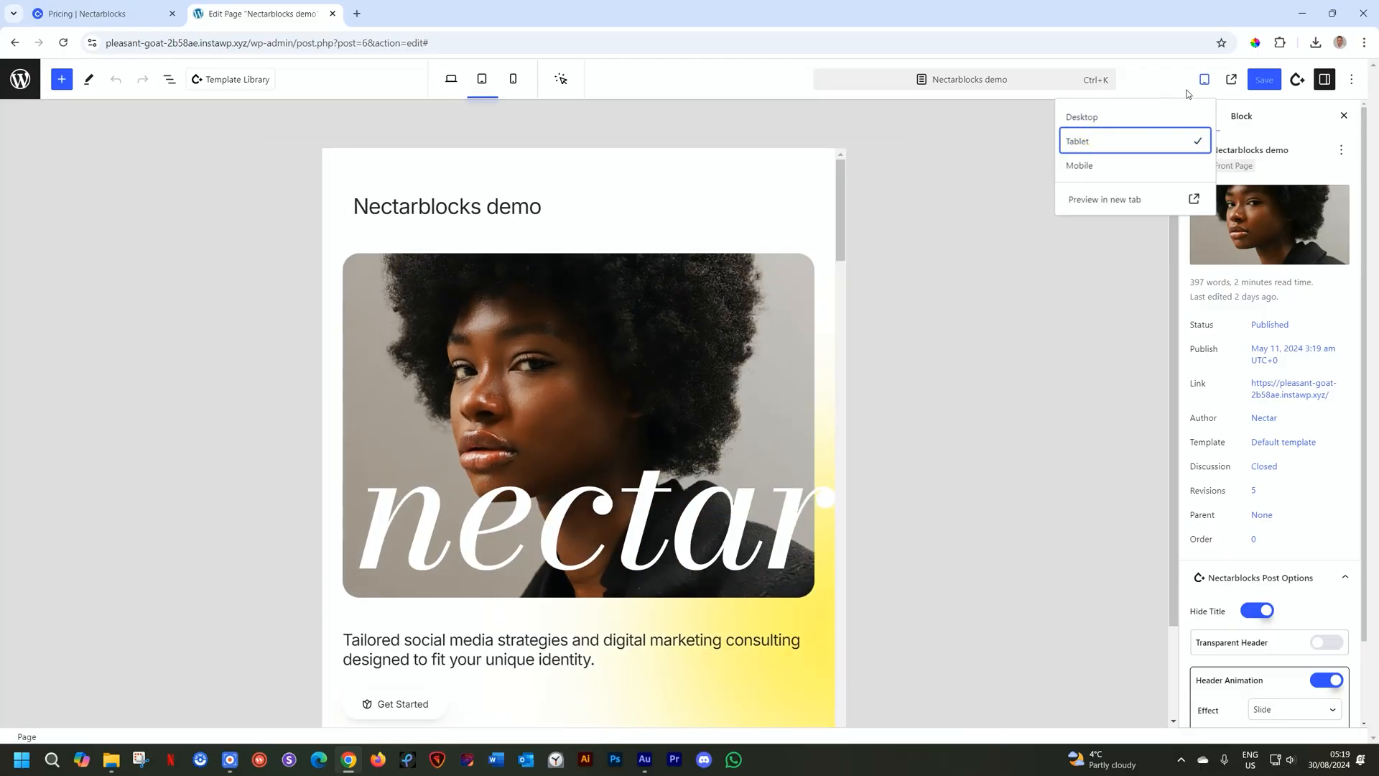
{"action": "left_click", "coordinate": [1082, 164]}
{"action": "left_click", "coordinate": [1099, 116]}
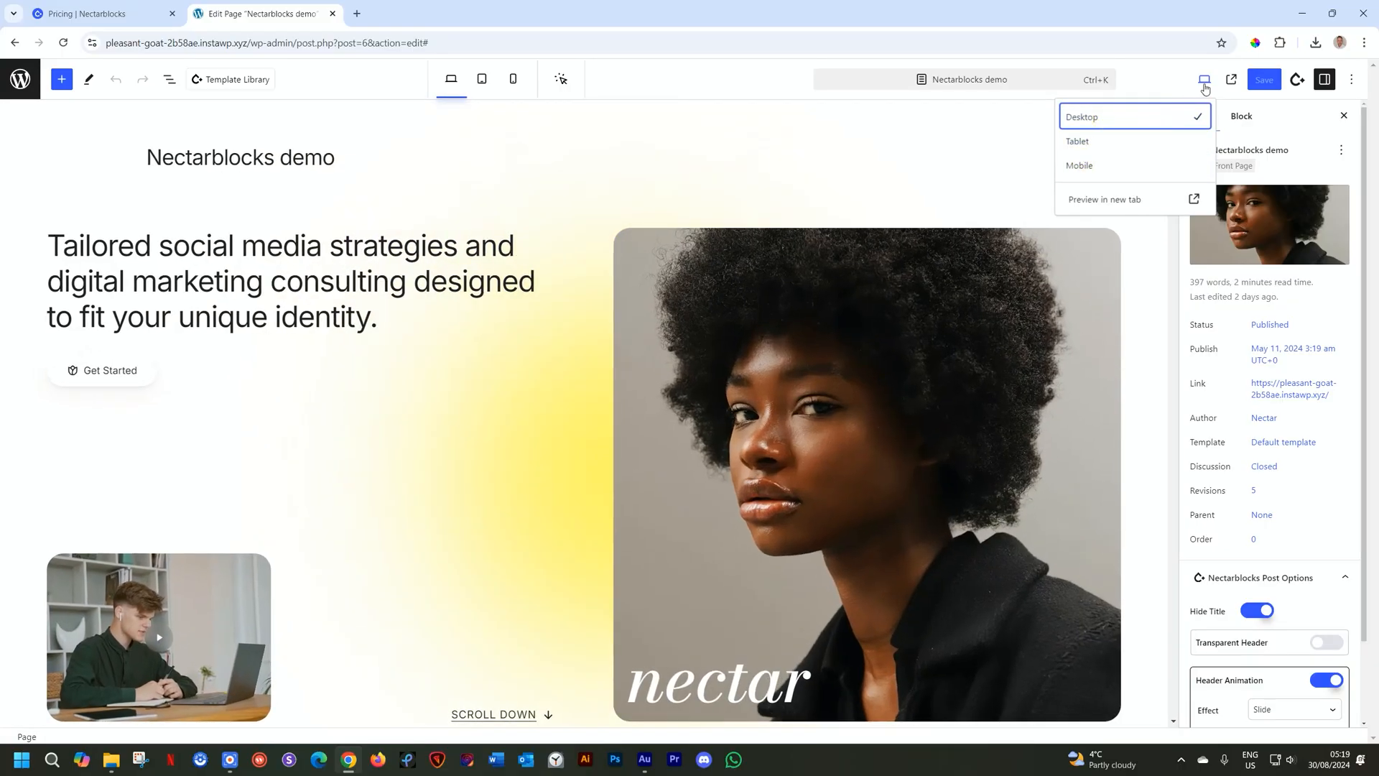
{"action": "left_click", "coordinate": [1205, 81]}
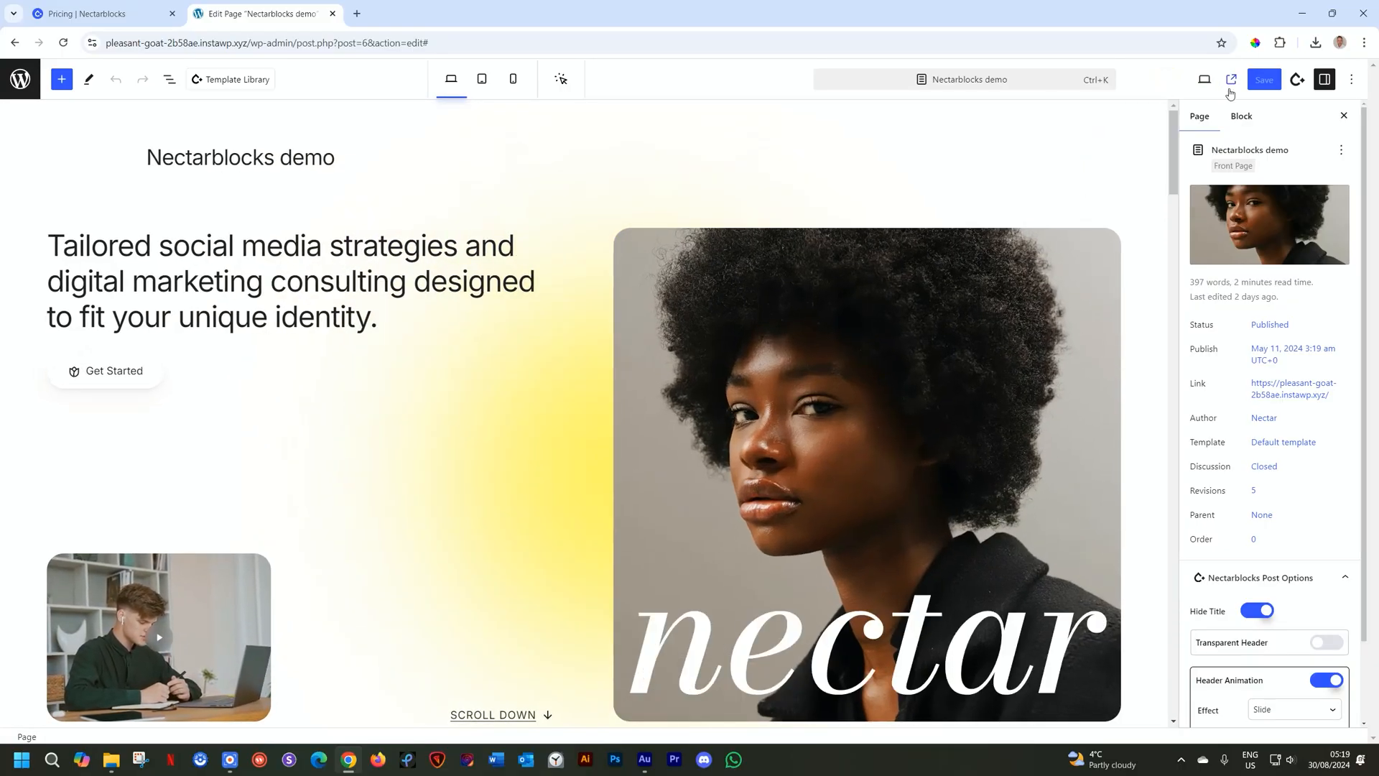
Open the Nectarblocks Settings and look over the Global Colors, Global Typography and Nectarblocks Guide sections
{"action": "left_click", "coordinate": [1297, 81]}
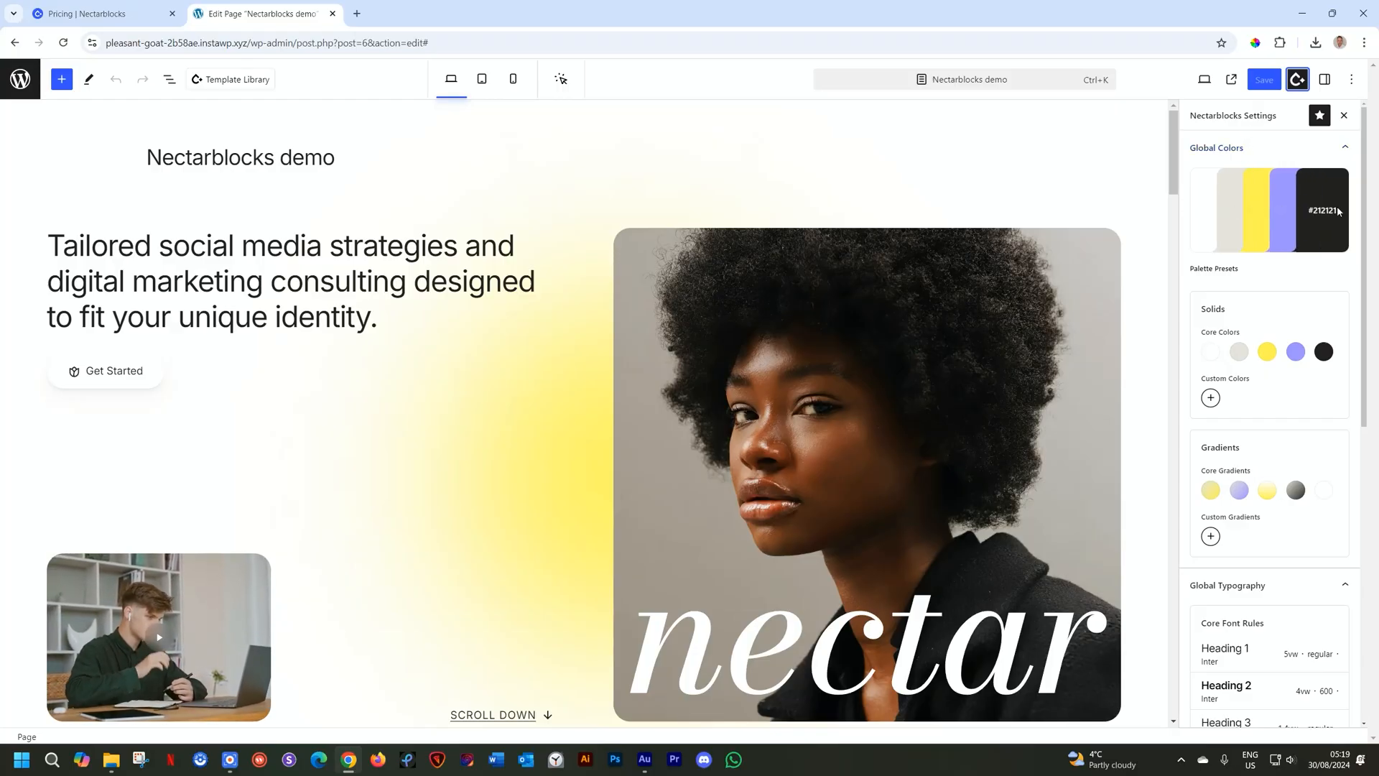
{"action": "left_click", "coordinate": [1347, 148]}
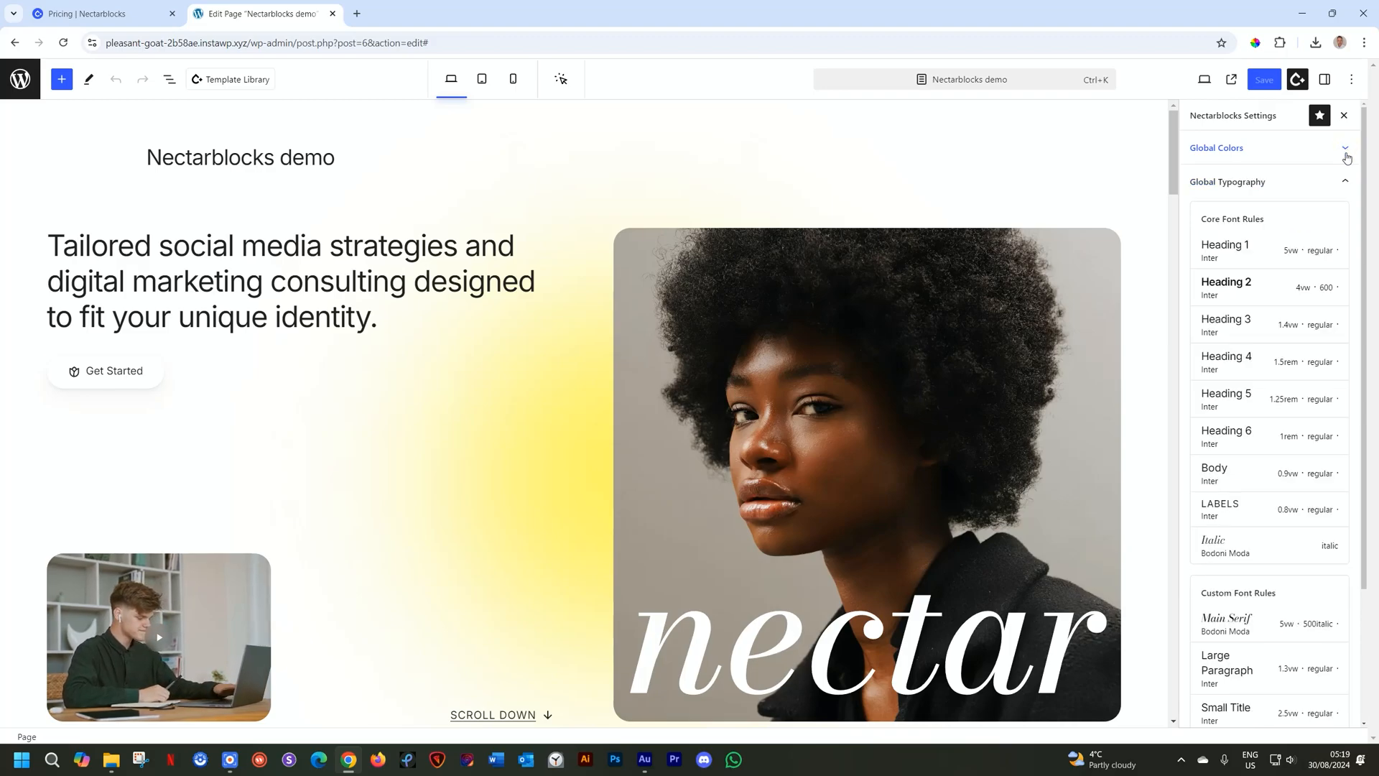
{"action": "left_click", "coordinate": [1345, 151]}
{"action": "left_click", "coordinate": [1346, 153]}
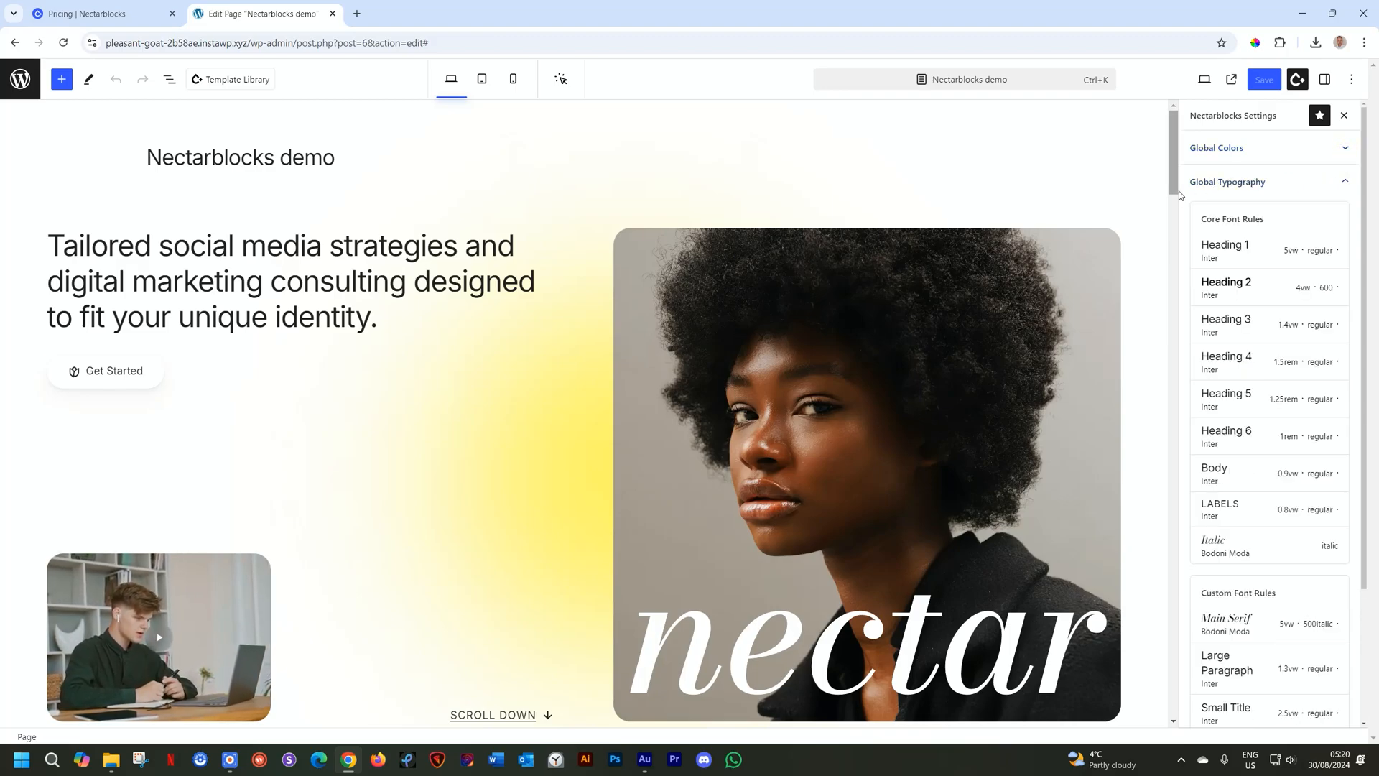
{"action": "left_click", "coordinate": [1349, 184]}
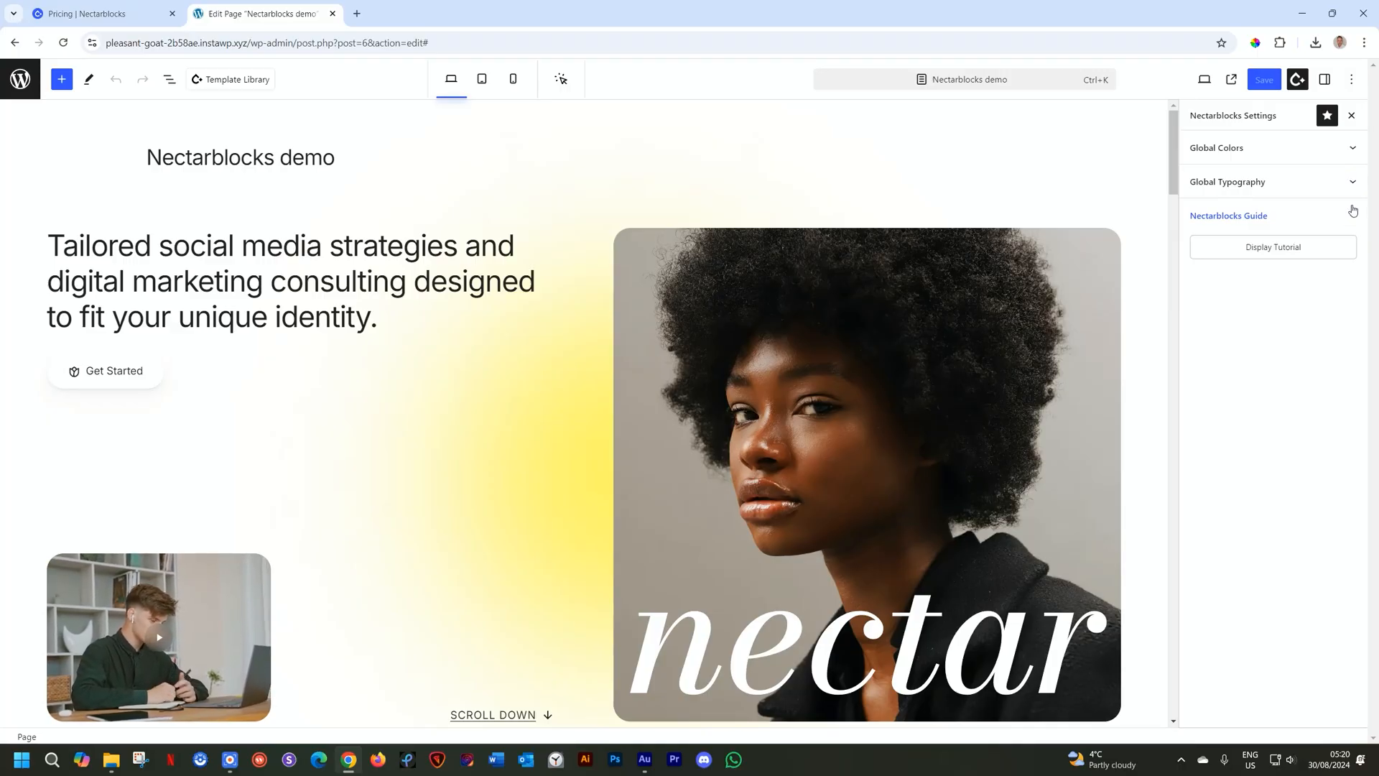
{"action": "left_click", "coordinate": [1356, 149]}
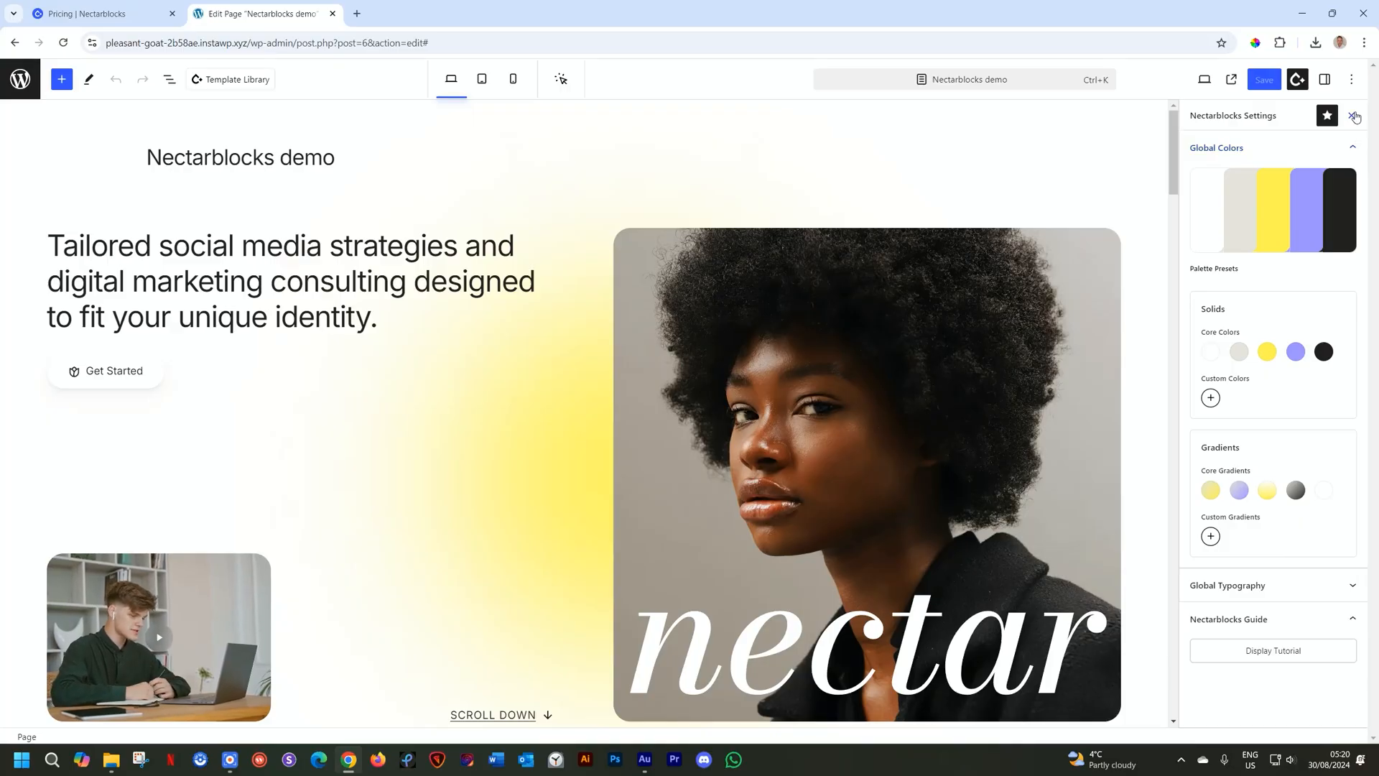
View the published page in a new tab and look through its sections down to Insights, returning near the start
{"action": "left_click", "coordinate": [1231, 79]}
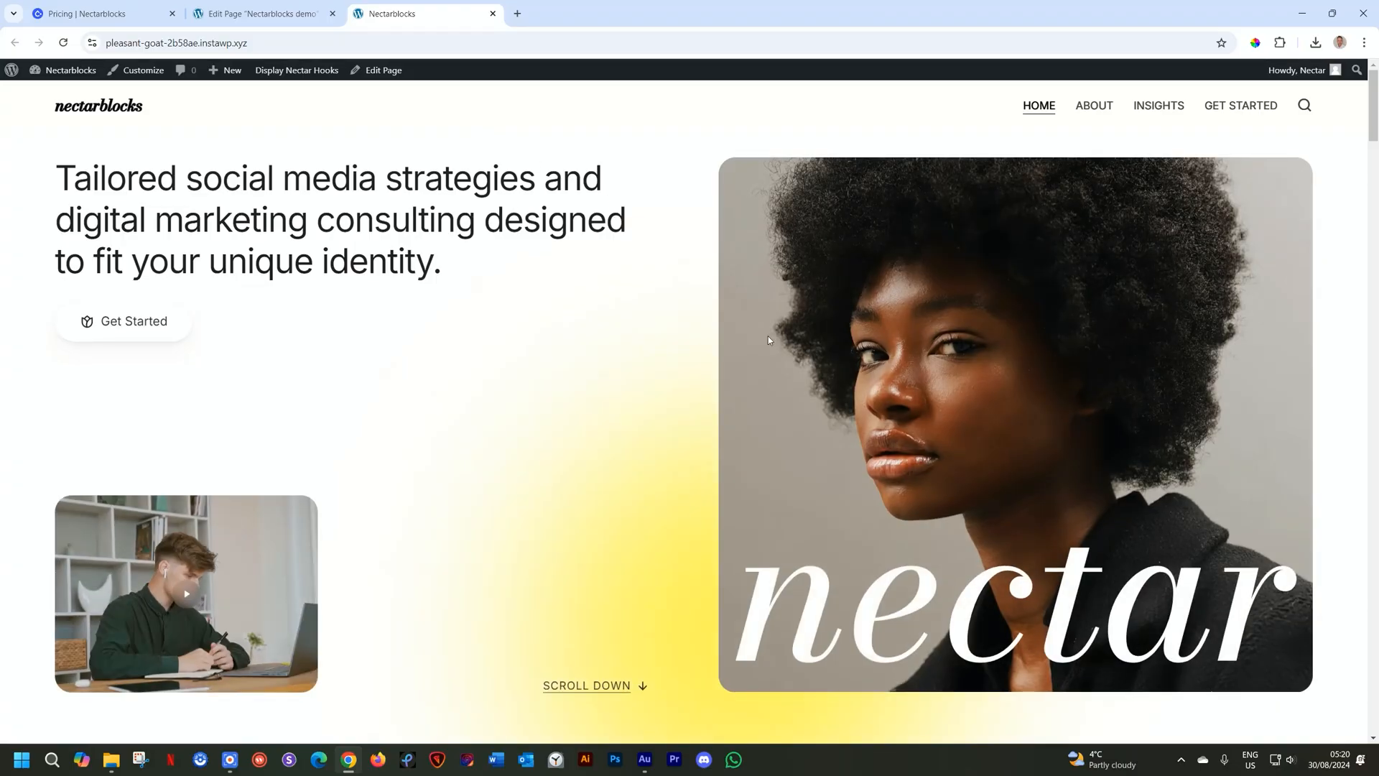
{"action": "left_click", "coordinate": [1372, 149]}
{"action": "left_click_drag", "start_coordinate": [1373, 165], "coordinate": [1374, 412]}
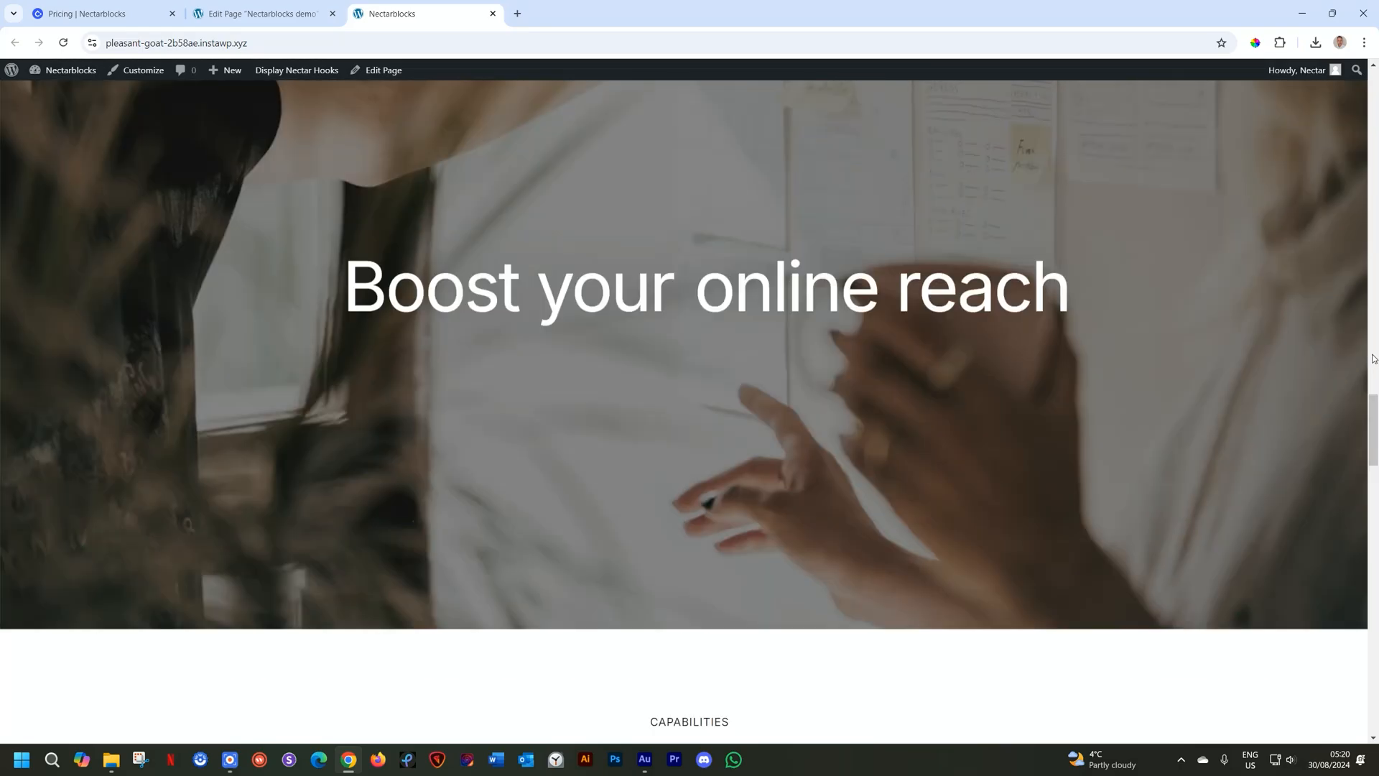
{"action": "left_click_drag", "start_coordinate": [1374, 421], "coordinate": [1374, 475]}
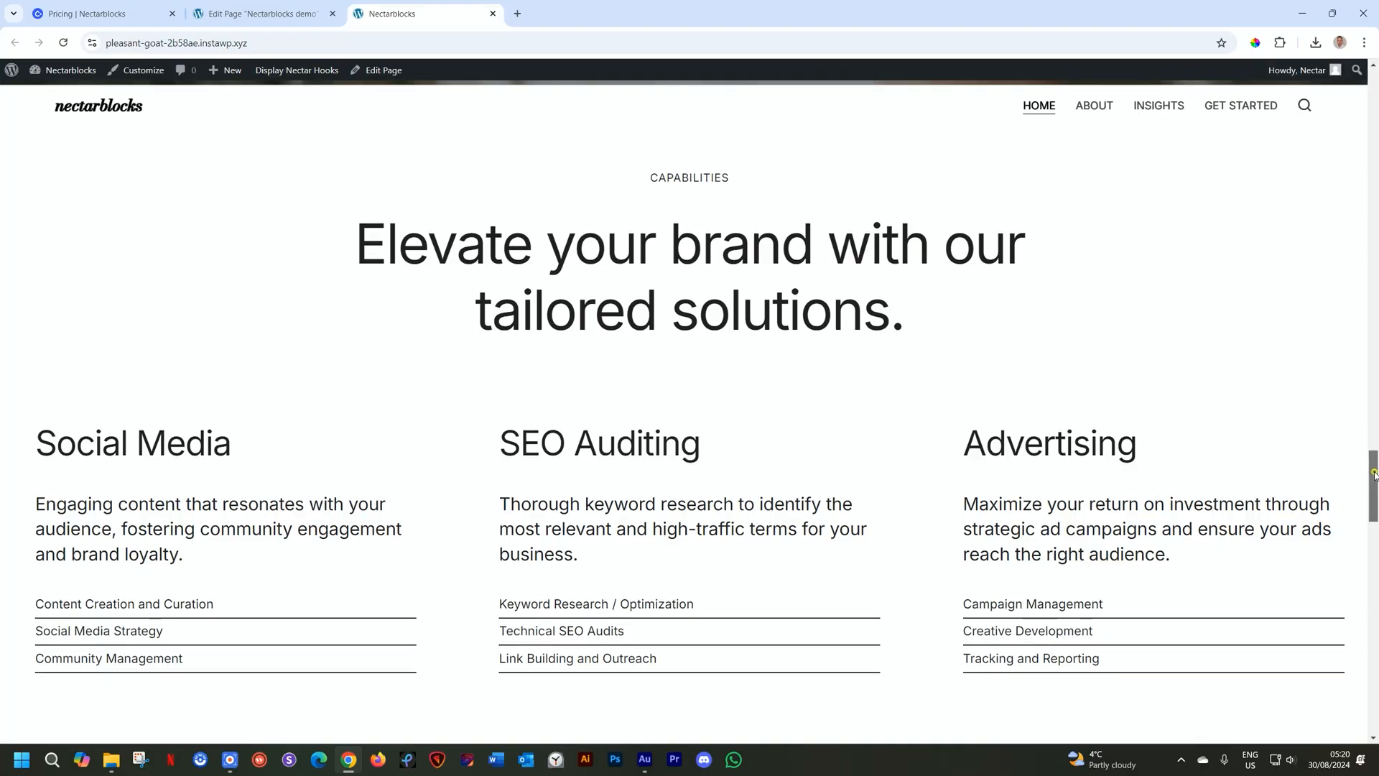
{"action": "left_click_drag", "start_coordinate": [1374, 476], "coordinate": [1375, 550]}
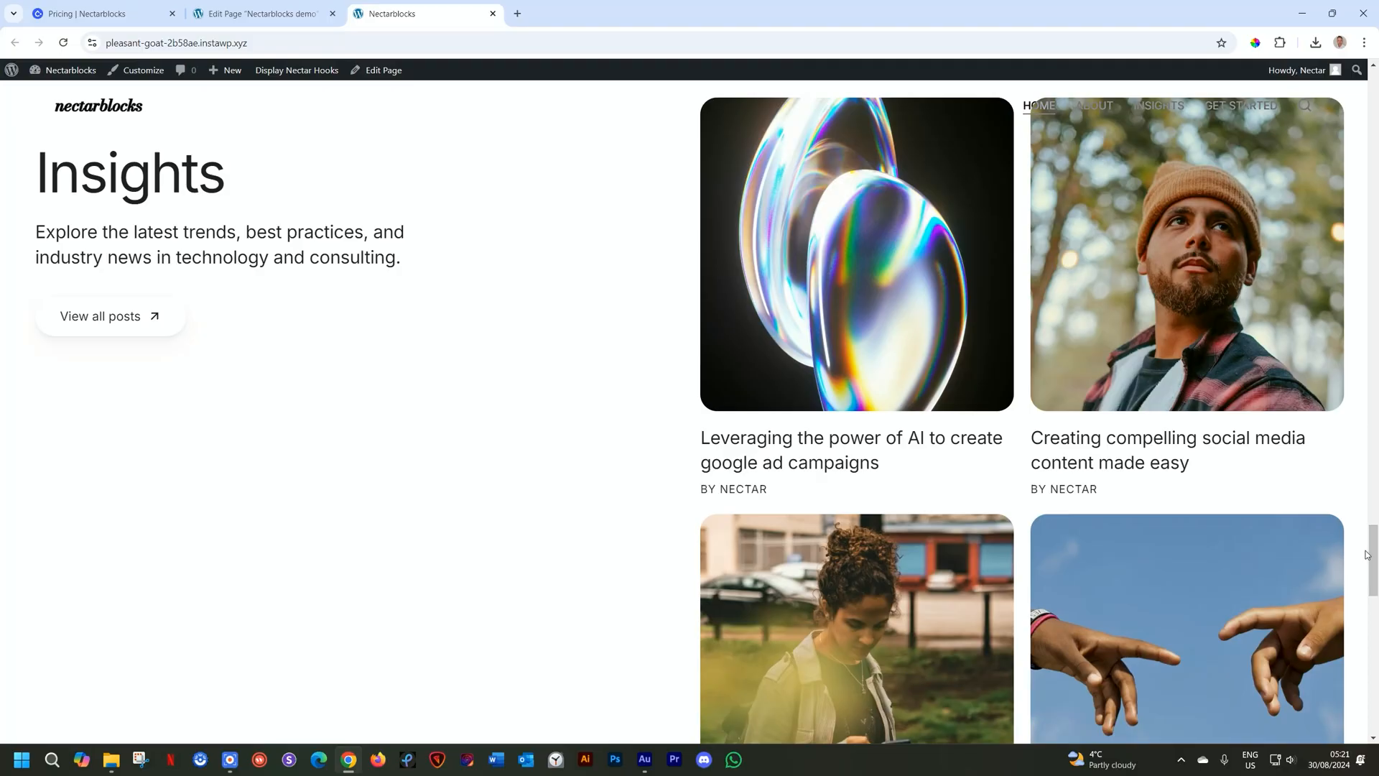
{"action": "left_click_drag", "start_coordinate": [1373, 555], "coordinate": [1375, 129]}
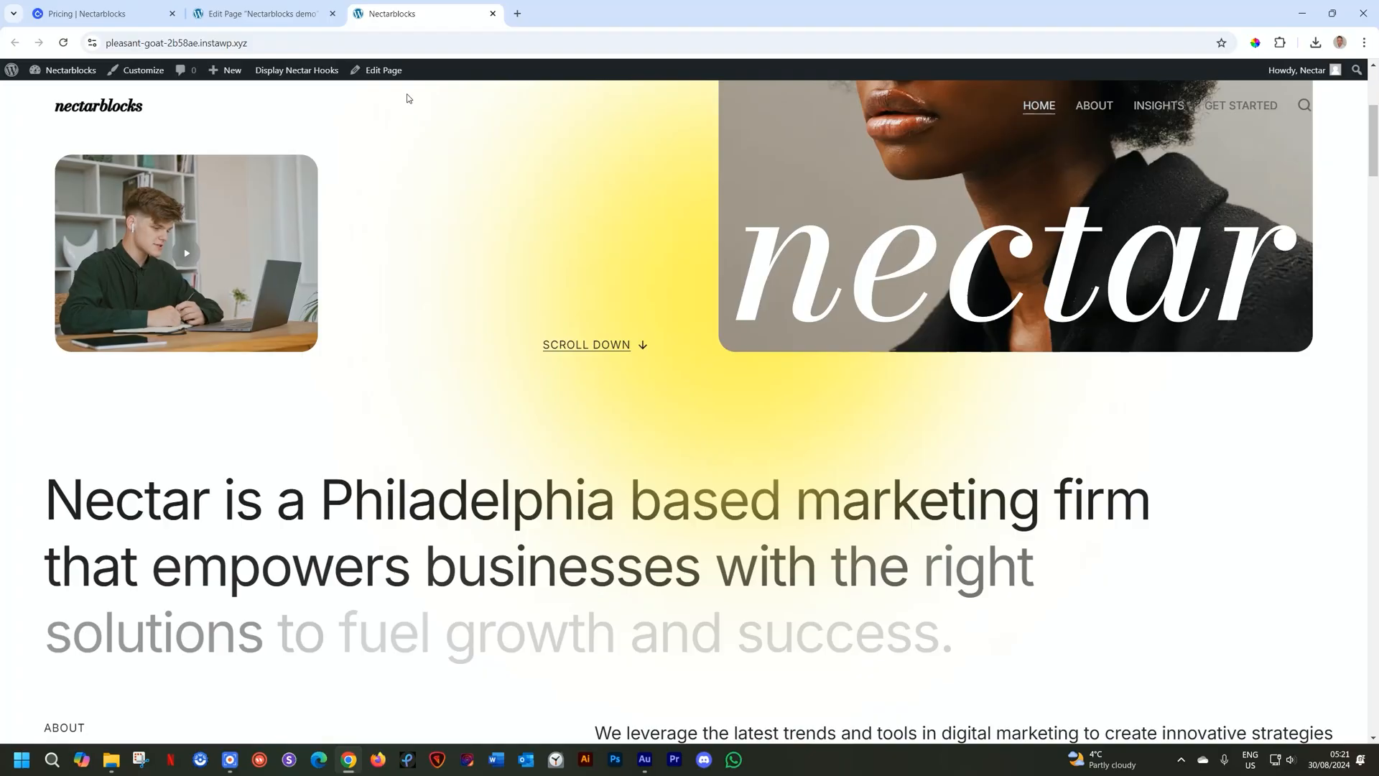
Copy the demo site's address, switch to Sizzy and load pleasant-goat-2b58ae.instawp.xyz in its device previews
{"action": "left_click", "coordinate": [295, 40]}
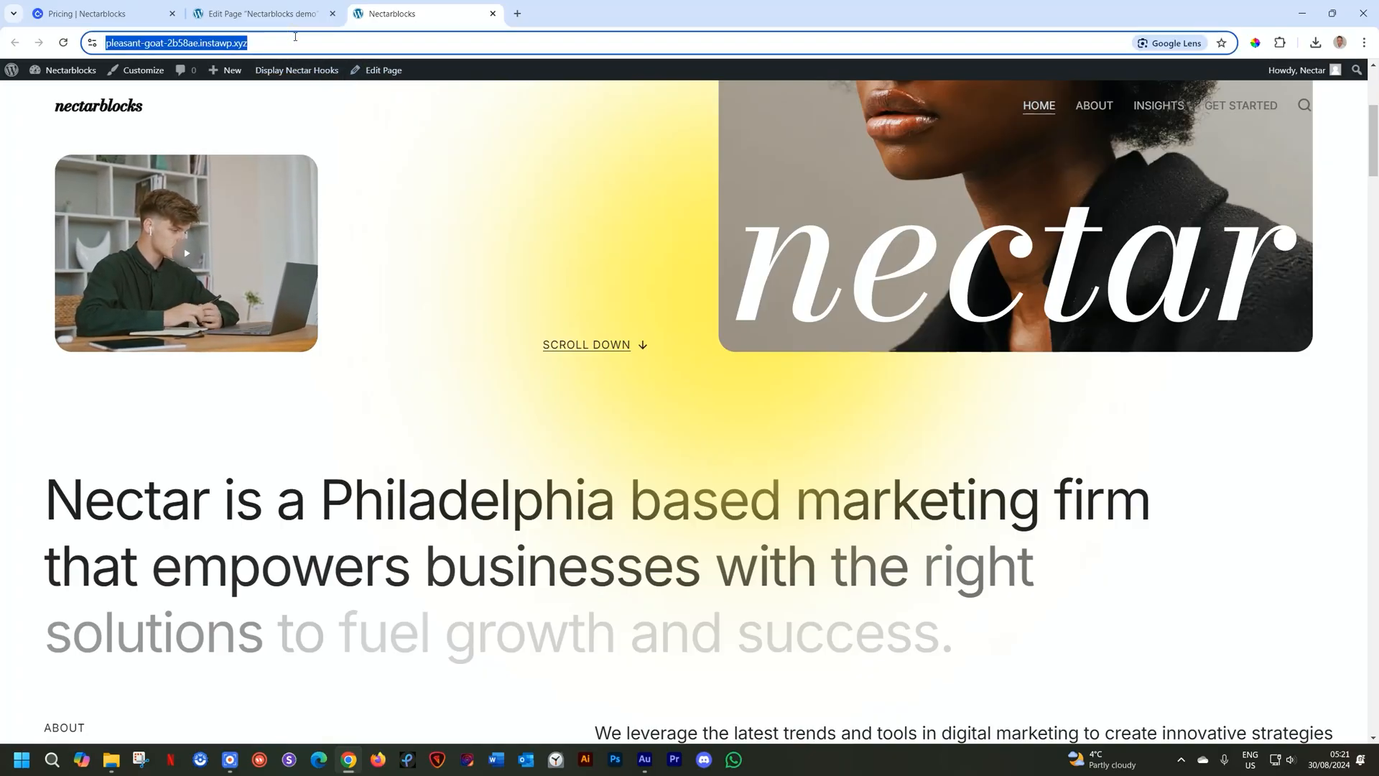
{"action": "left_click", "coordinate": [287, 761]}
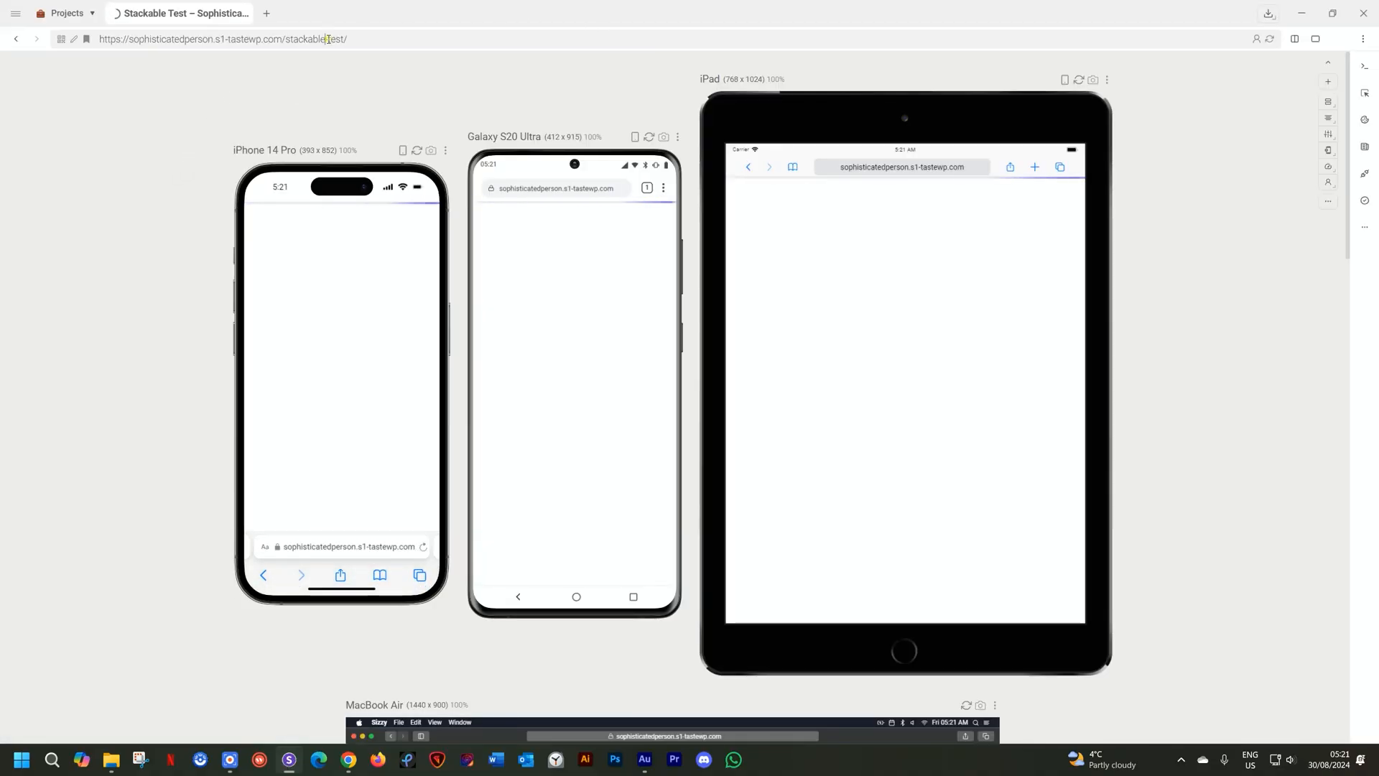
{"action": "left_click", "coordinate": [328, 38]}
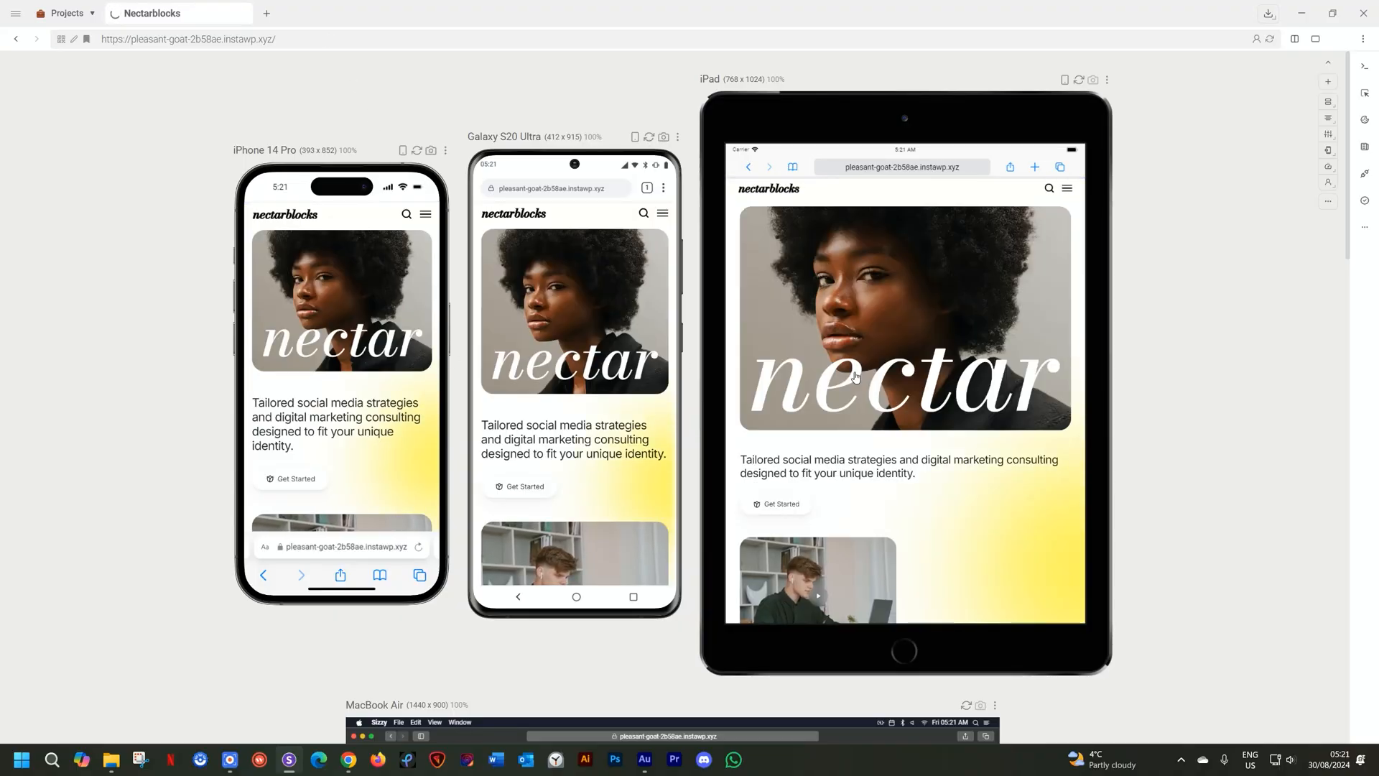
Compare the intro, statistics, testimonial and partners sections across the iPhone 14 Pro, Galaxy S20 Ultra and iPad previews
{"action": "scroll", "coordinate": [963, 396], "scroll_direction": "down", "scroll_amount": 2}
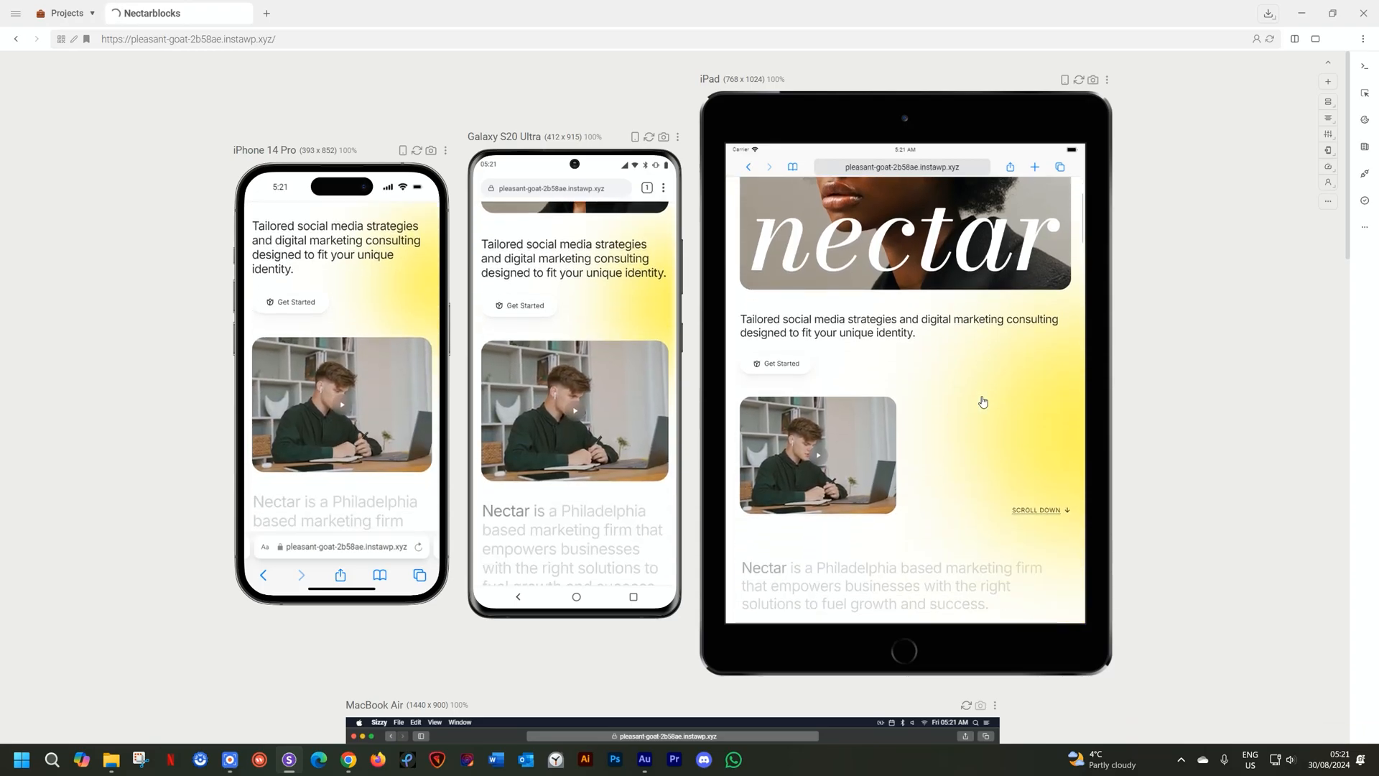
{"action": "scroll", "coordinate": [981, 401], "scroll_direction": "down", "scroll_amount": 1}
{"action": "scroll", "coordinate": [983, 402], "scroll_direction": "down", "scroll_amount": 2}
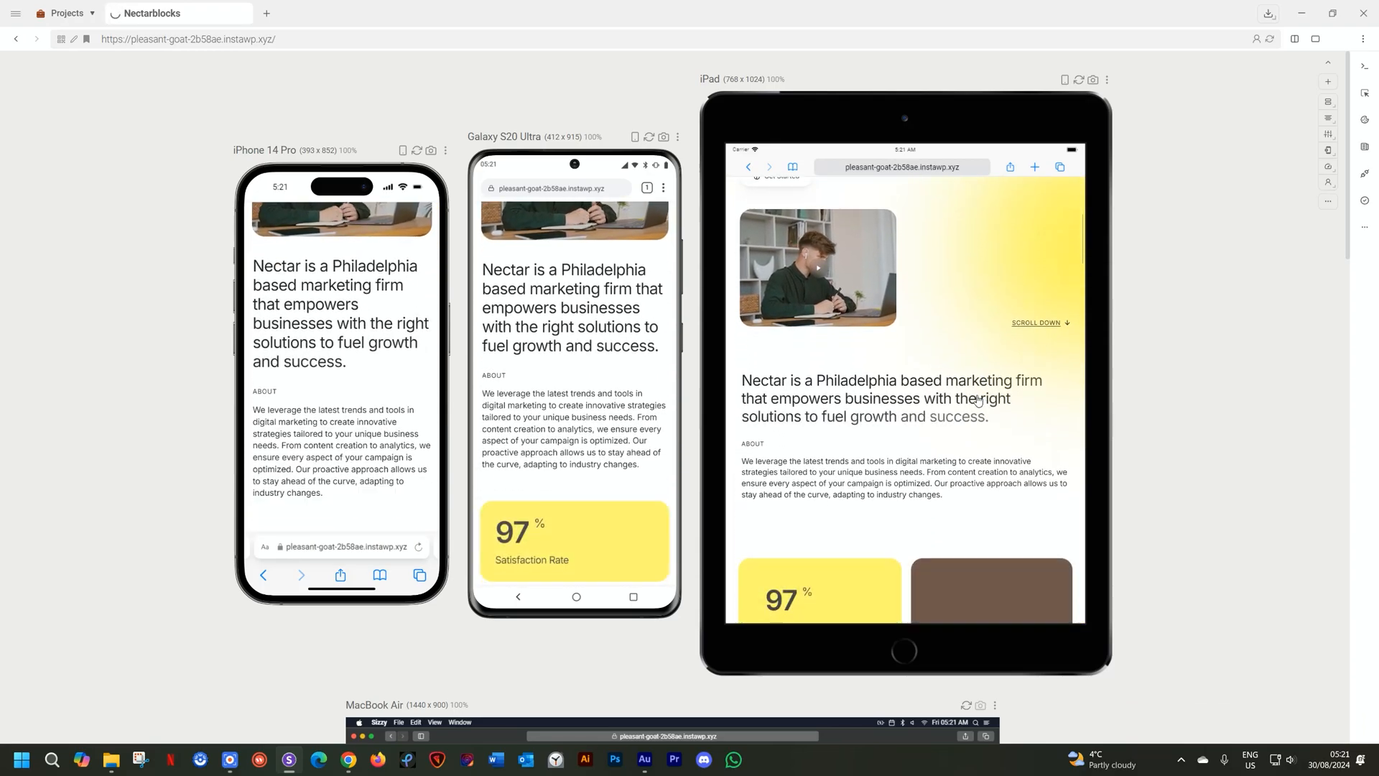
{"action": "scroll", "coordinate": [527, 352], "scroll_direction": "down", "scroll_amount": 2}
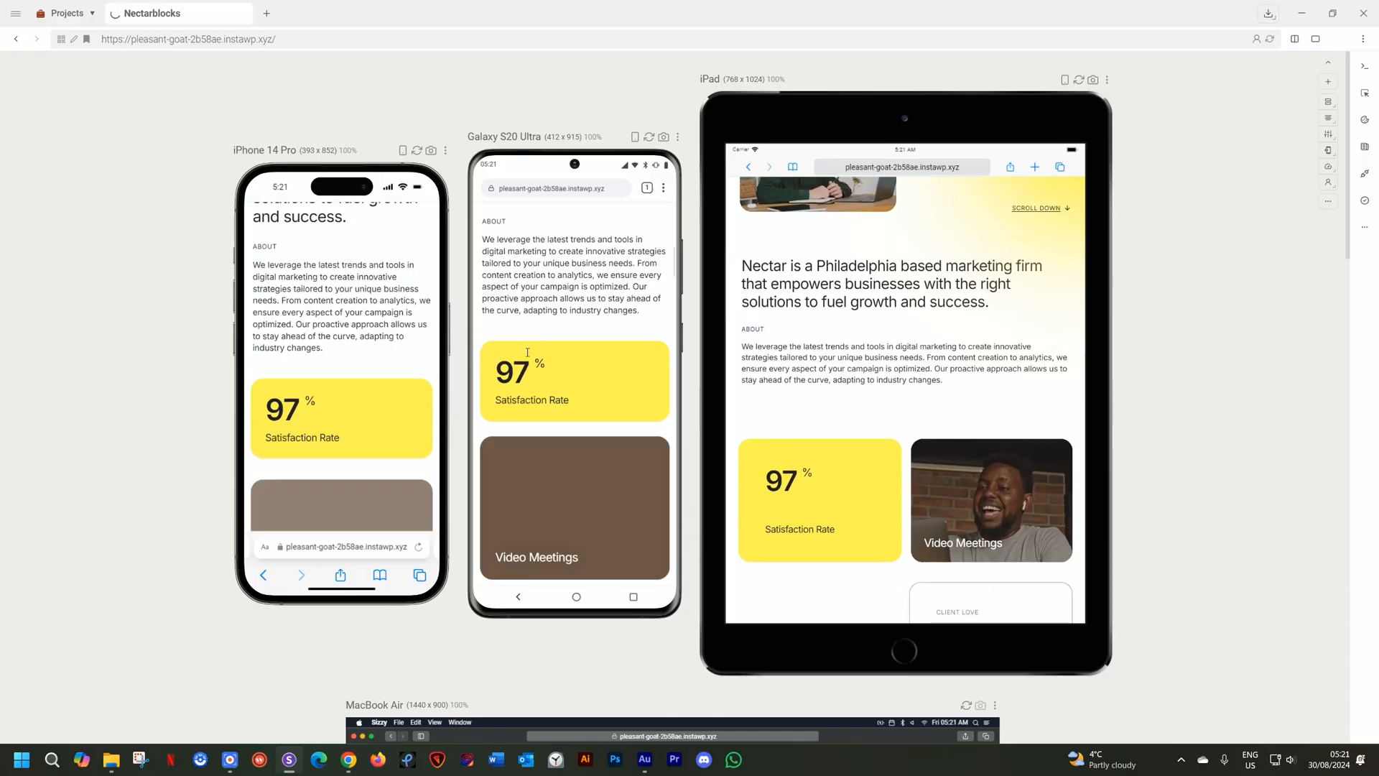
{"action": "scroll", "coordinate": [582, 302], "scroll_direction": "down", "scroll_amount": 3}
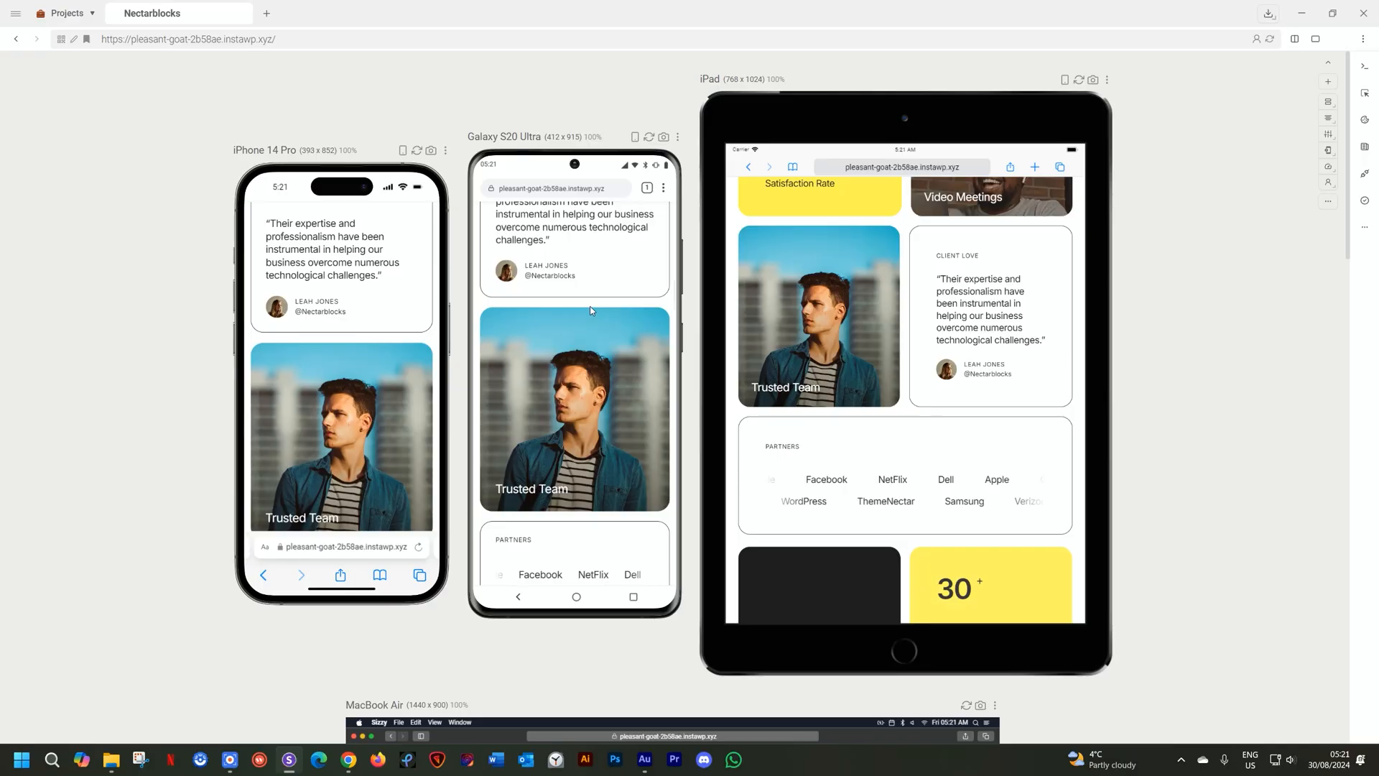
{"action": "scroll", "coordinate": [590, 310], "scroll_direction": "down", "scroll_amount": 2}
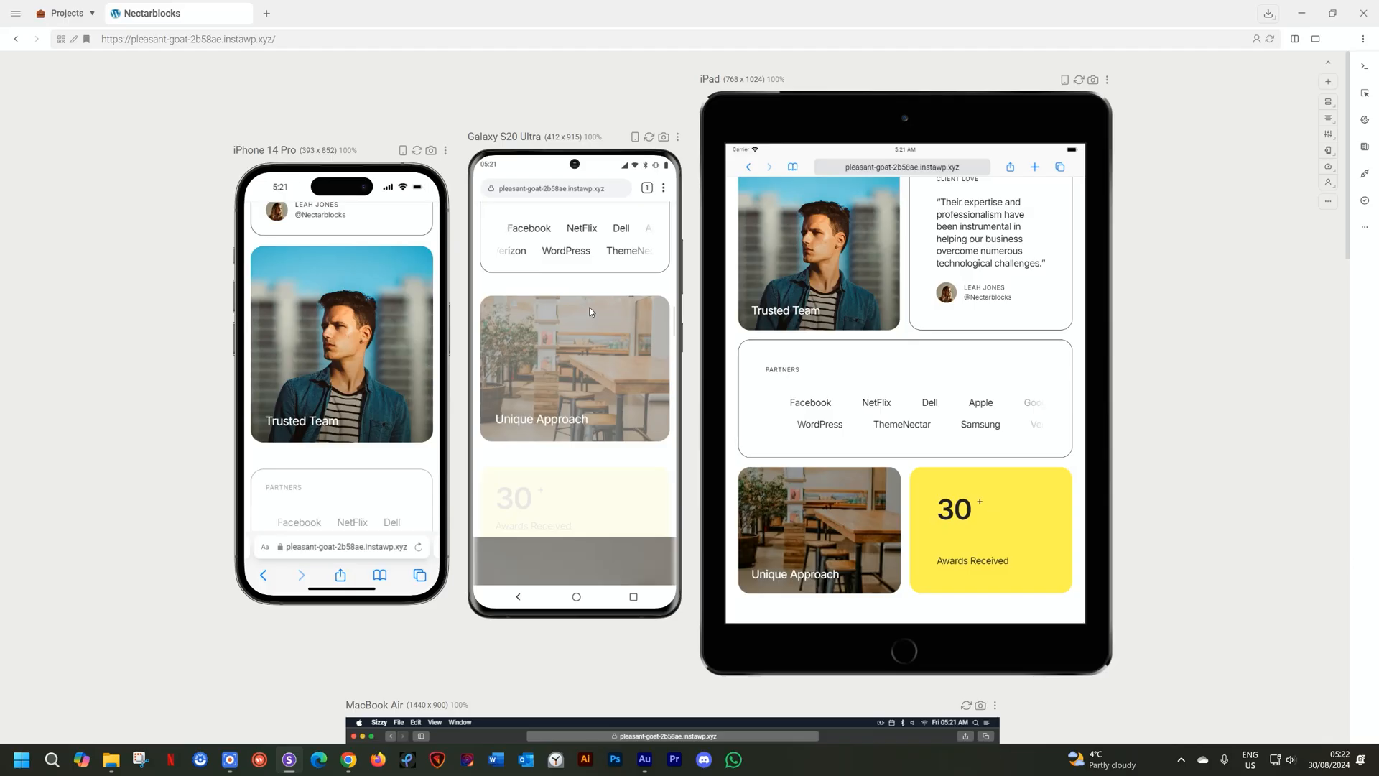
{"action": "scroll", "coordinate": [589, 307], "scroll_direction": "down", "scroll_amount": 3}
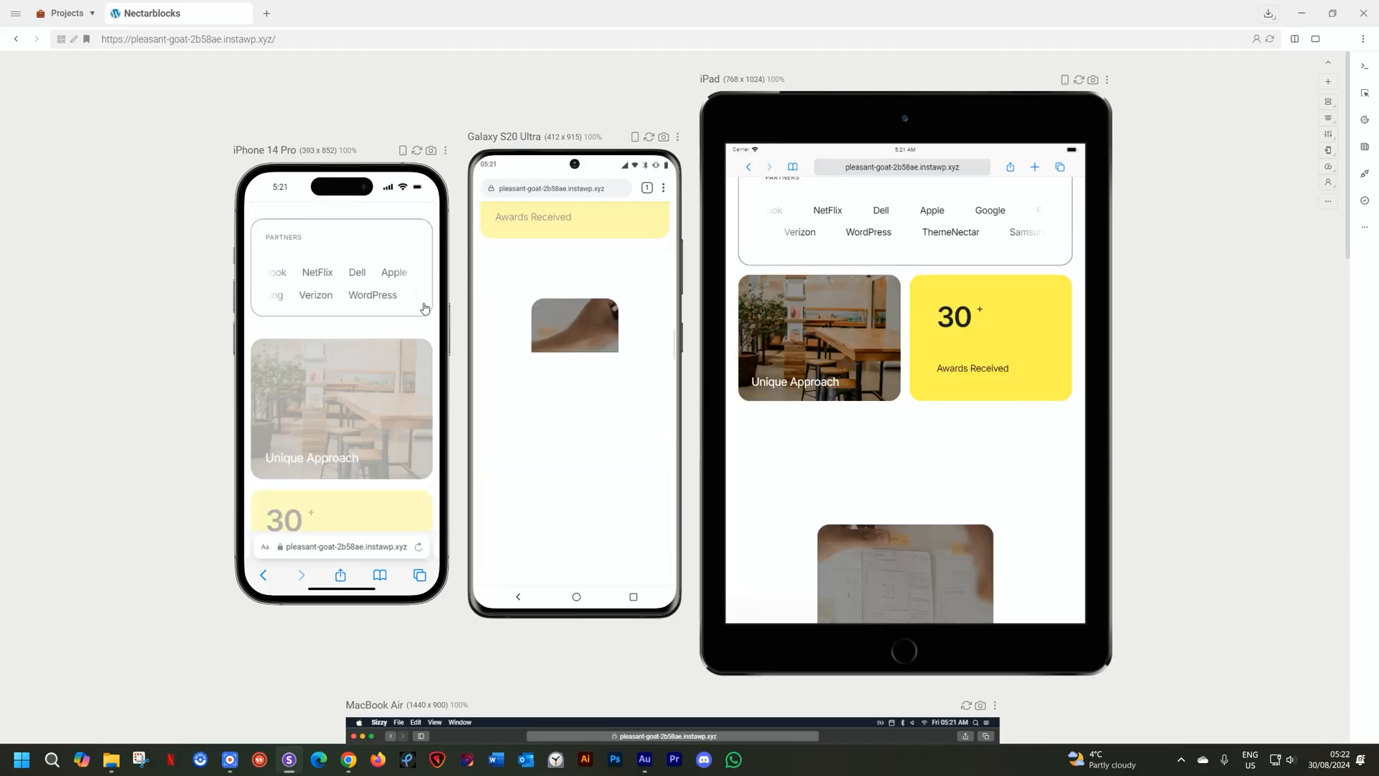
Examine the scroll animation of the "Boost your online reach" section across the phone, tablet and MacBook Air previews
{"action": "scroll", "coordinate": [425, 308], "scroll_direction": "down", "scroll_amount": 3}
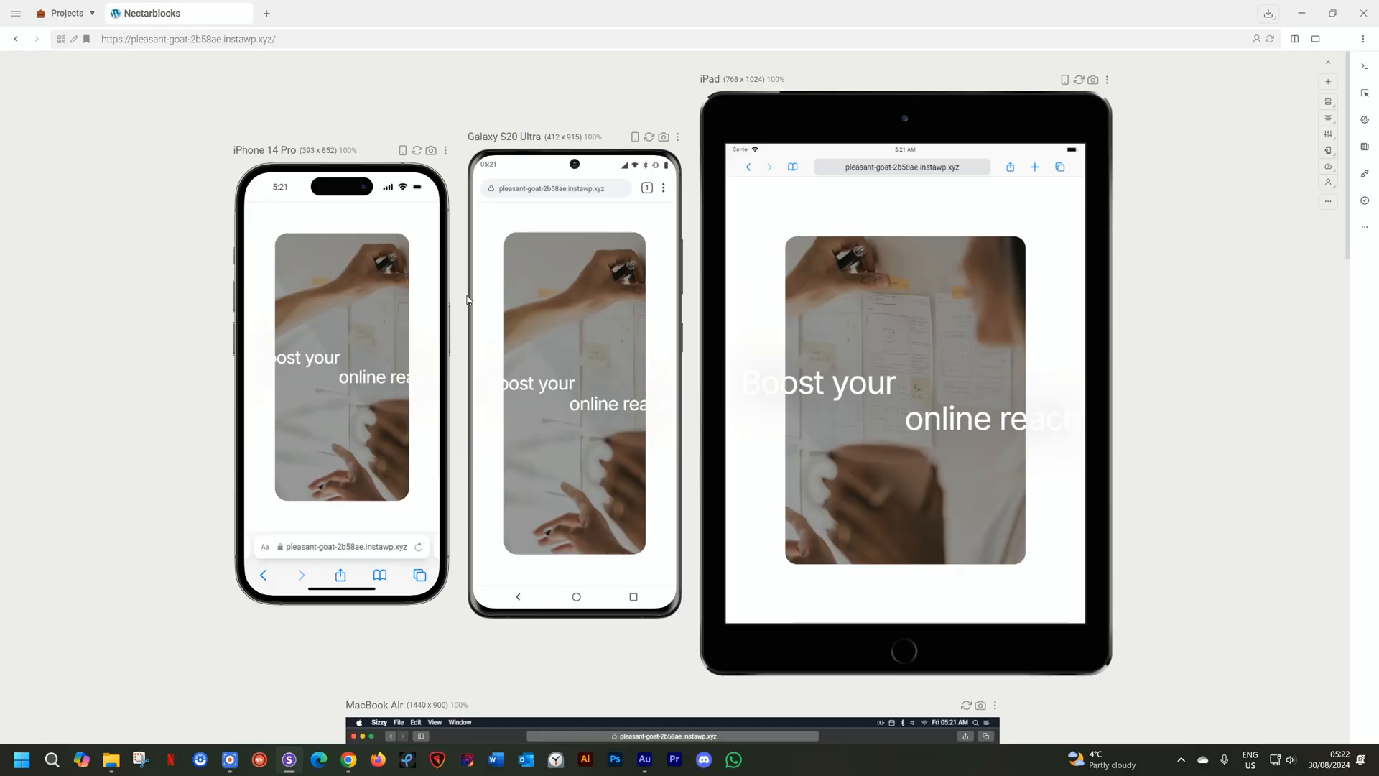
{"action": "scroll", "coordinate": [521, 295], "scroll_direction": "down", "scroll_amount": 3}
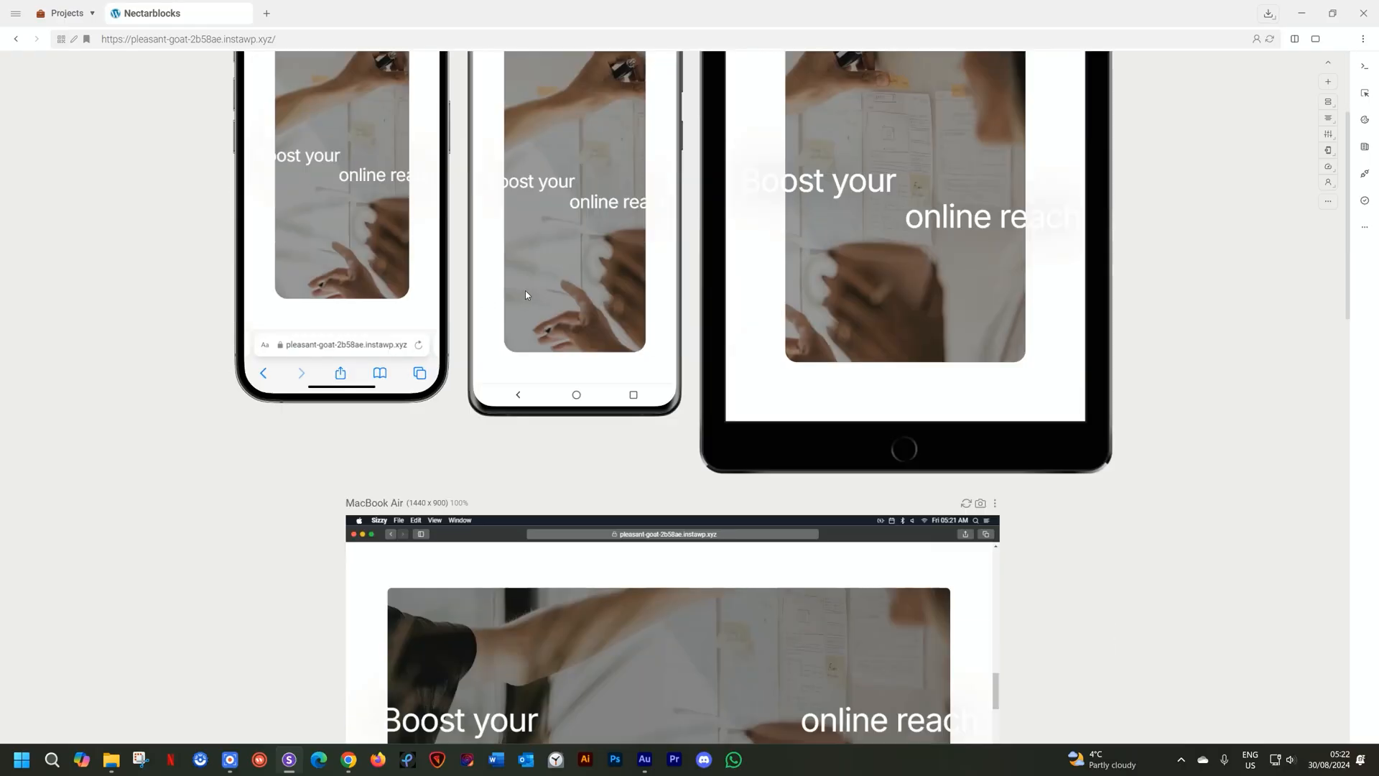
{"action": "scroll", "coordinate": [992, 308], "scroll_direction": "up", "scroll_amount": 2}
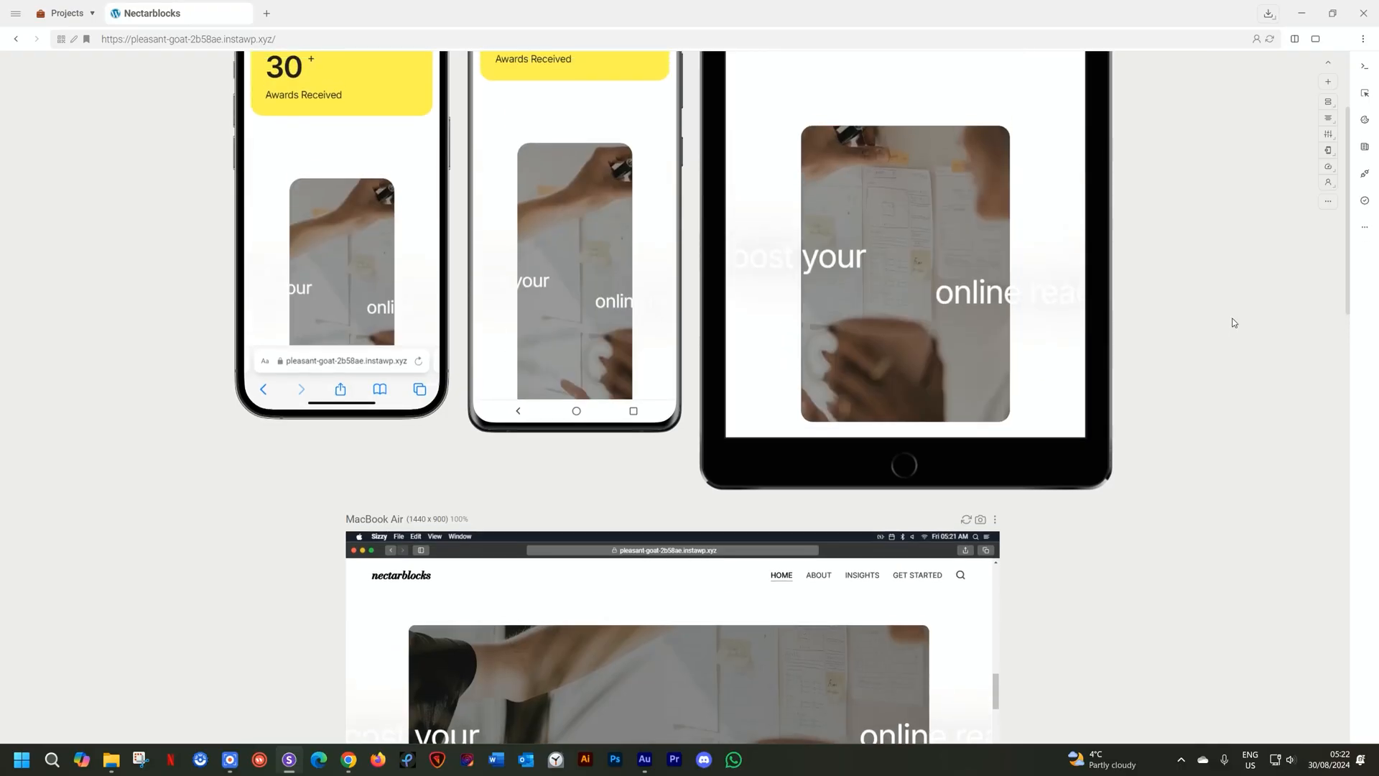
{"action": "scroll", "coordinate": [1201, 355], "scroll_direction": "up", "scroll_amount": 3}
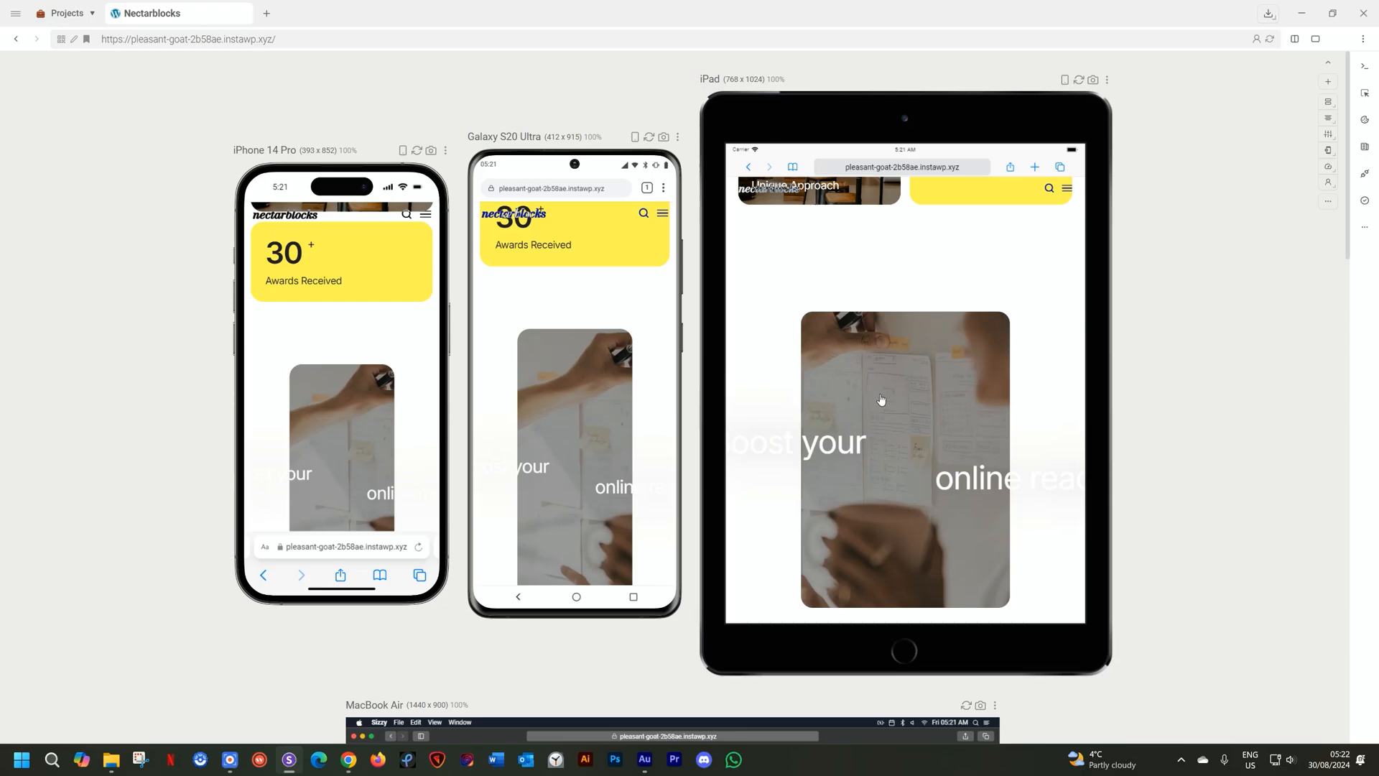
{"action": "scroll", "coordinate": [881, 399], "scroll_direction": "down", "scroll_amount": 5}
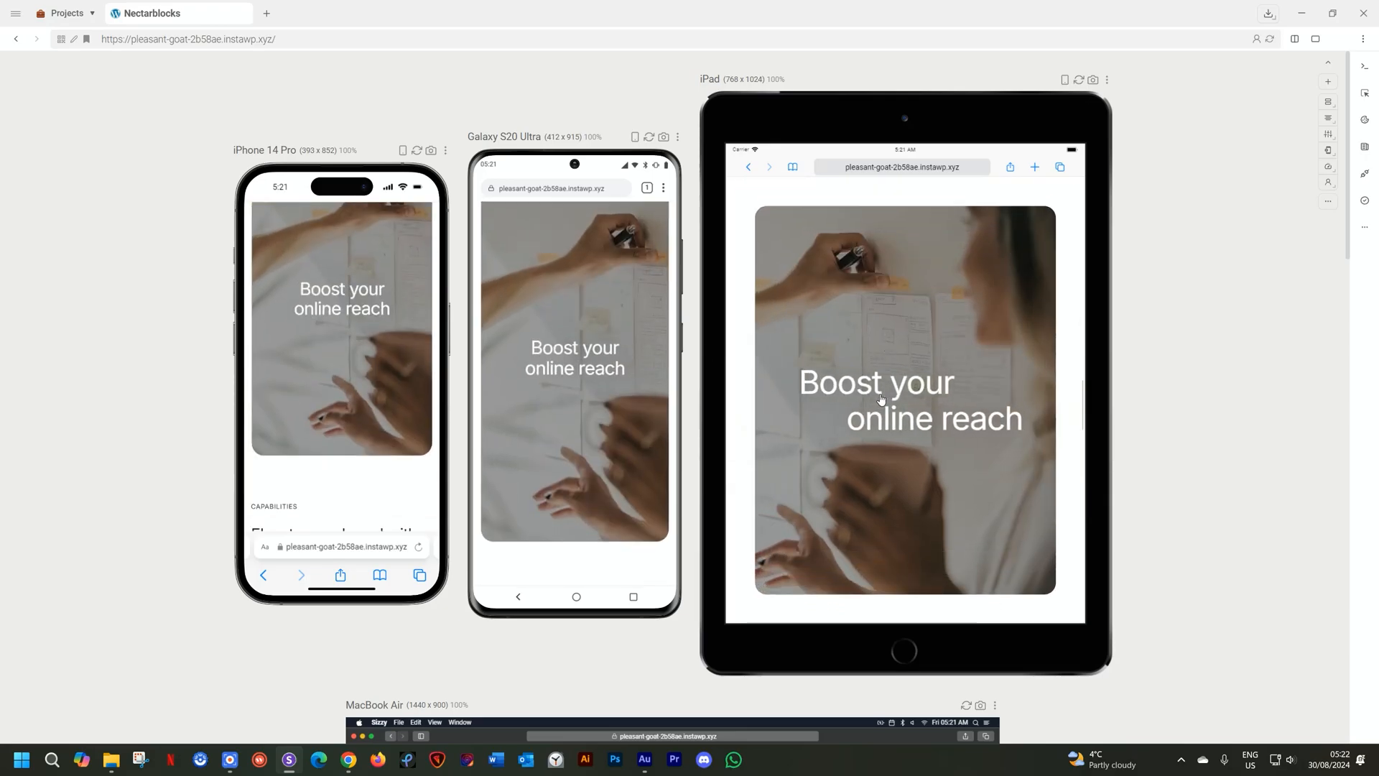
{"action": "scroll", "coordinate": [882, 399], "scroll_direction": "down", "scroll_amount": 3}
{"action": "scroll", "coordinate": [881, 399], "scroll_direction": "up", "scroll_amount": 10}
{"action": "scroll", "coordinate": [881, 400], "scroll_direction": "down", "scroll_amount": 3}
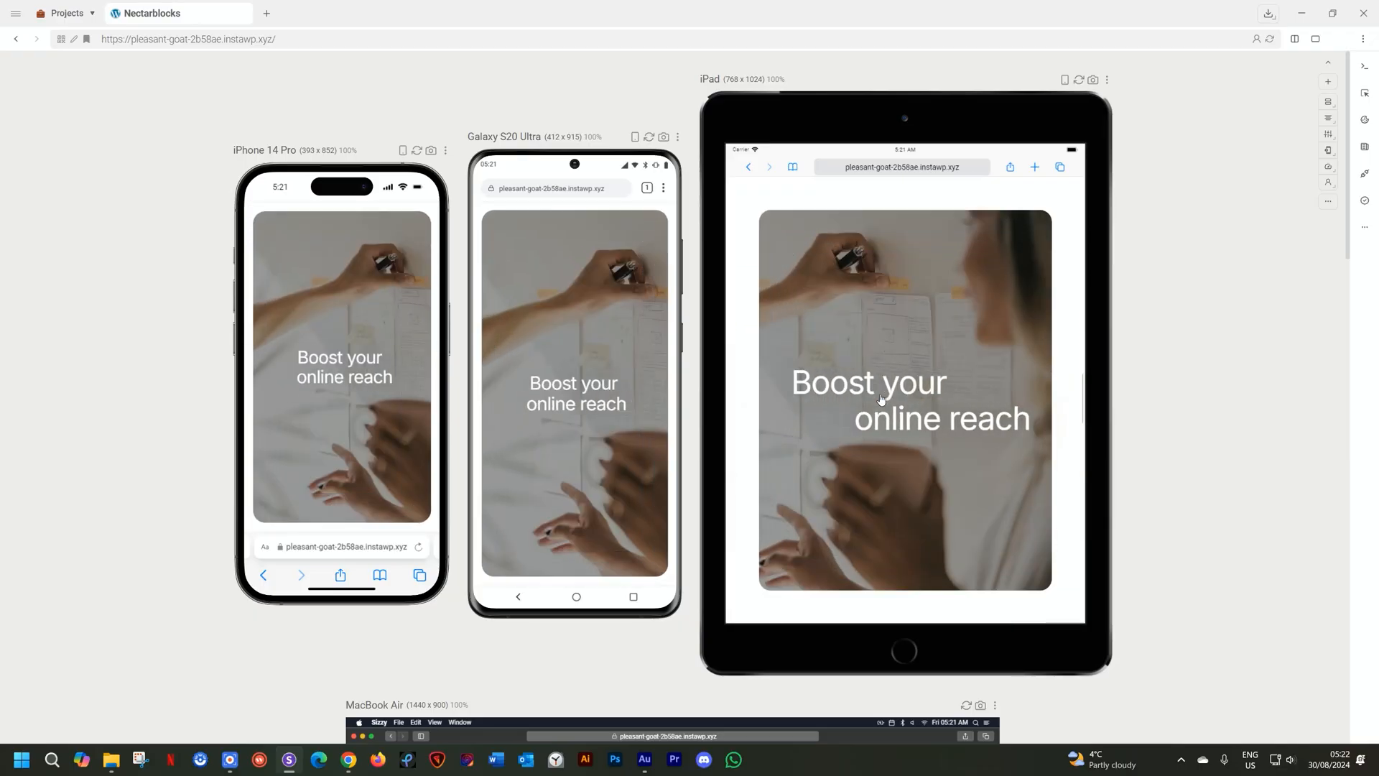
Review the Capabilities, Insights, FAQ and footer sections on the device previews, returning to the "Boost your online reach" section
{"action": "scroll", "coordinate": [881, 400], "scroll_direction": "down", "scroll_amount": 5}
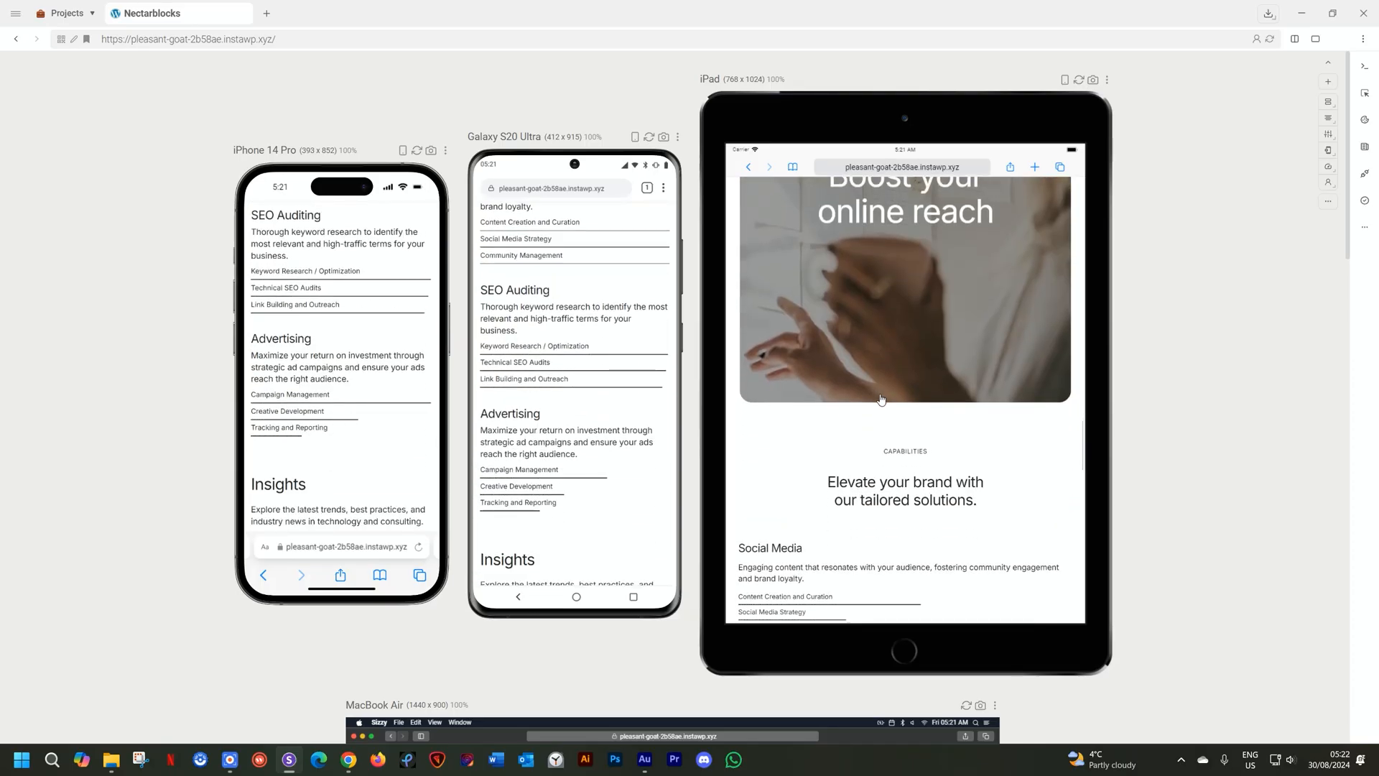
{"action": "scroll", "coordinate": [881, 400], "scroll_direction": "down", "scroll_amount": 5}
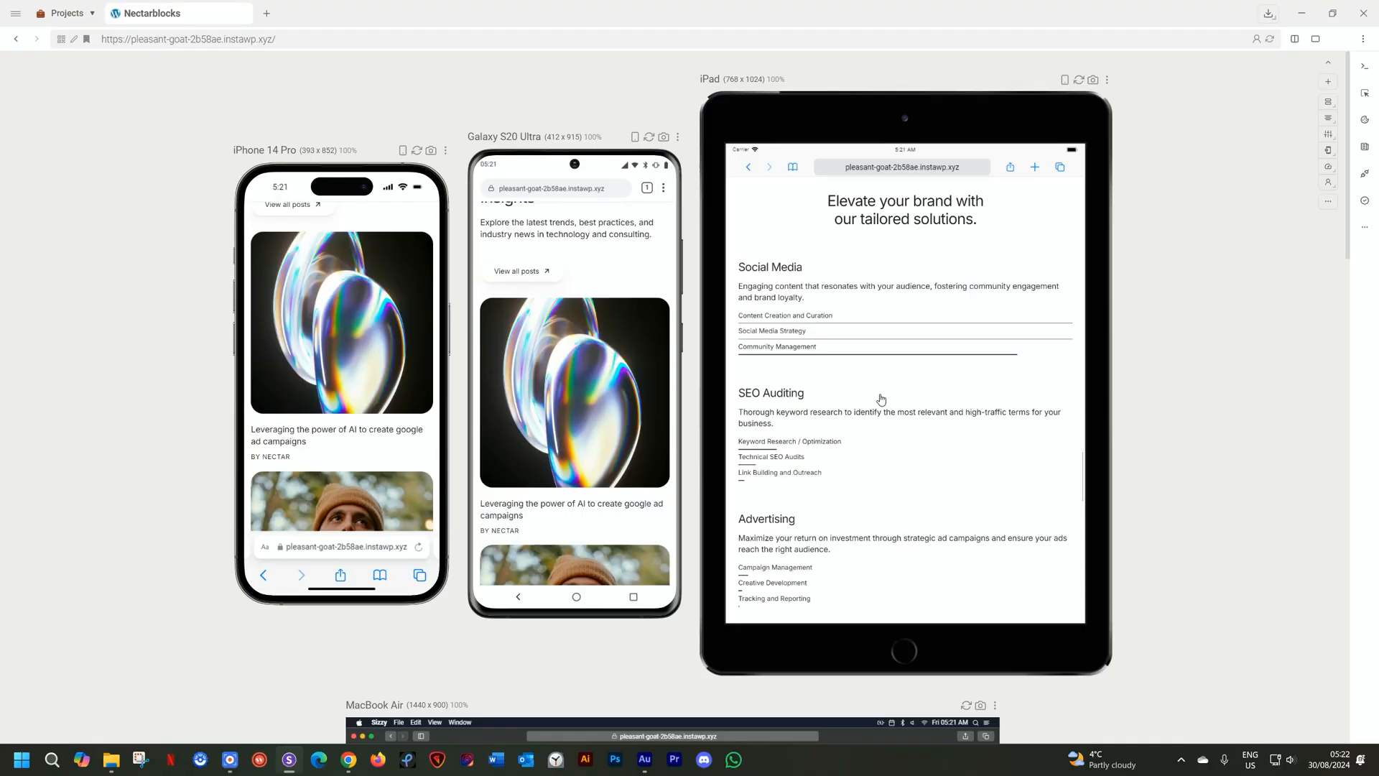
{"action": "scroll", "coordinate": [881, 400], "scroll_direction": "down", "scroll_amount": 4}
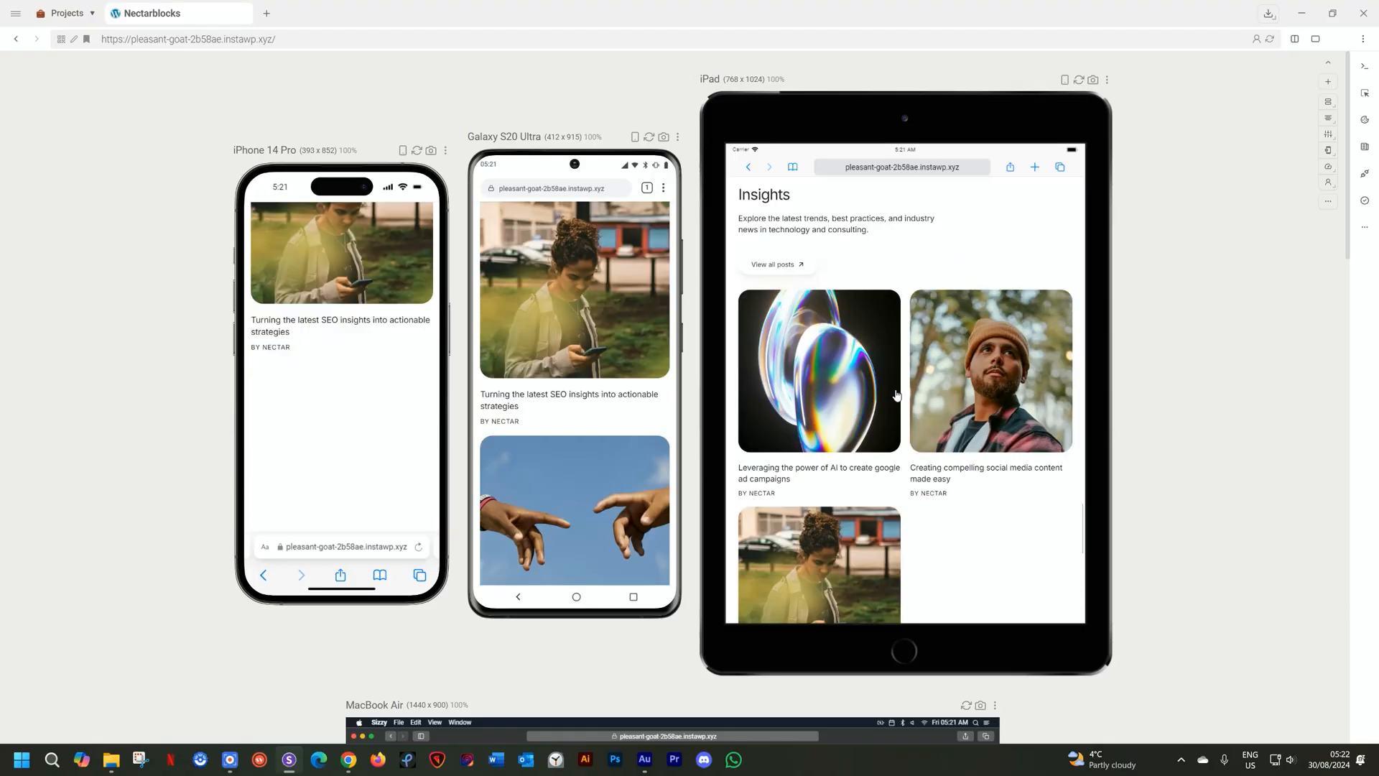
{"action": "scroll", "coordinate": [897, 395], "scroll_direction": "down", "scroll_amount": 5}
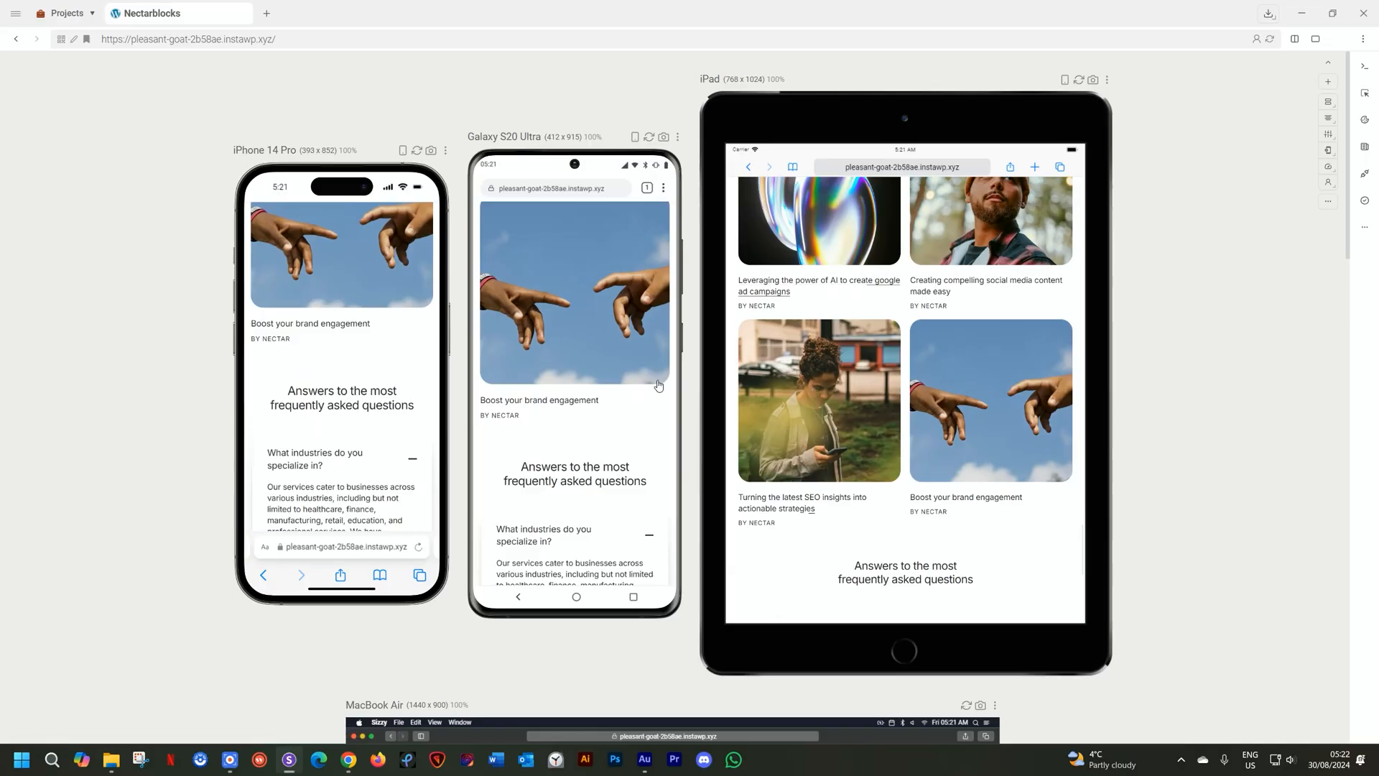
{"action": "scroll", "coordinate": [593, 364], "scroll_direction": "down", "scroll_amount": 10}
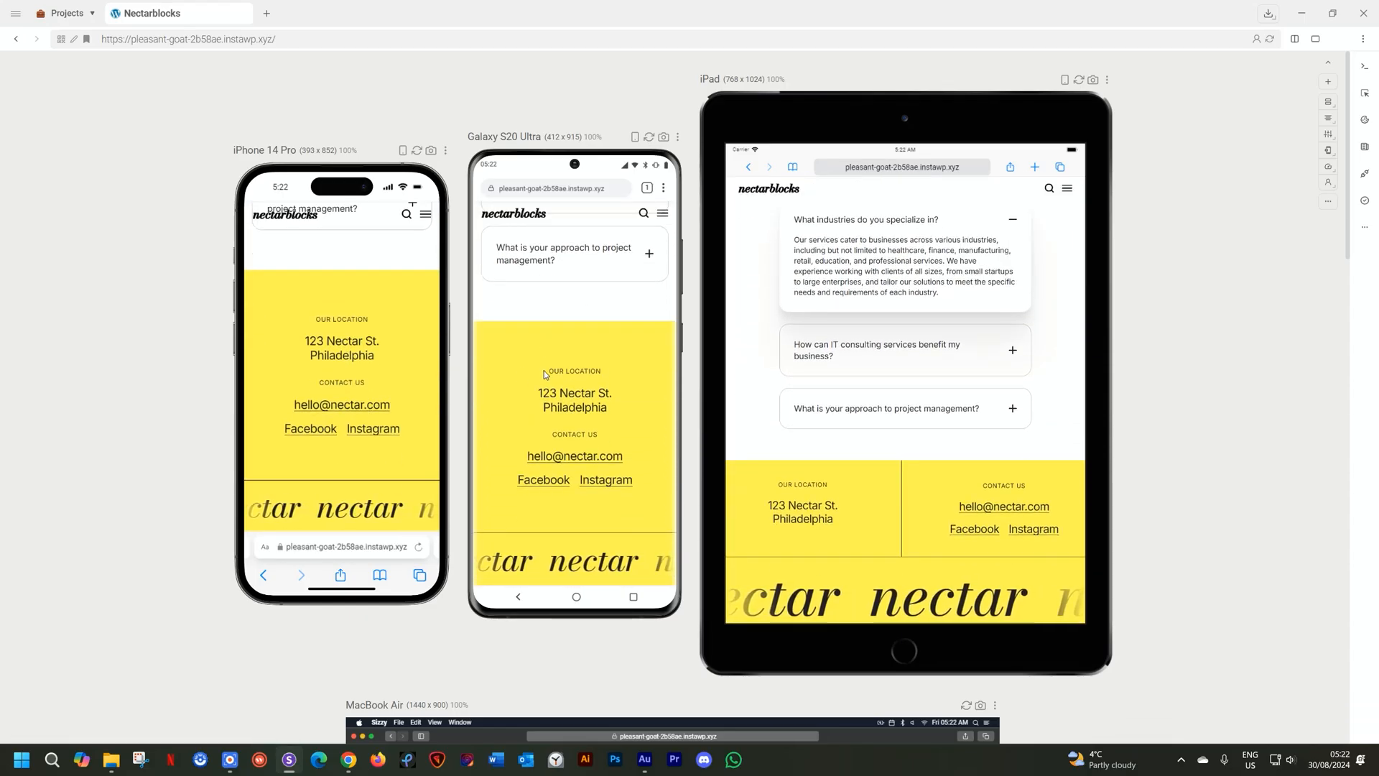
{"action": "scroll", "coordinate": [544, 371], "scroll_direction": "up", "scroll_amount": 8}
{"action": "scroll", "coordinate": [544, 373], "scroll_direction": "up", "scroll_amount": 10}
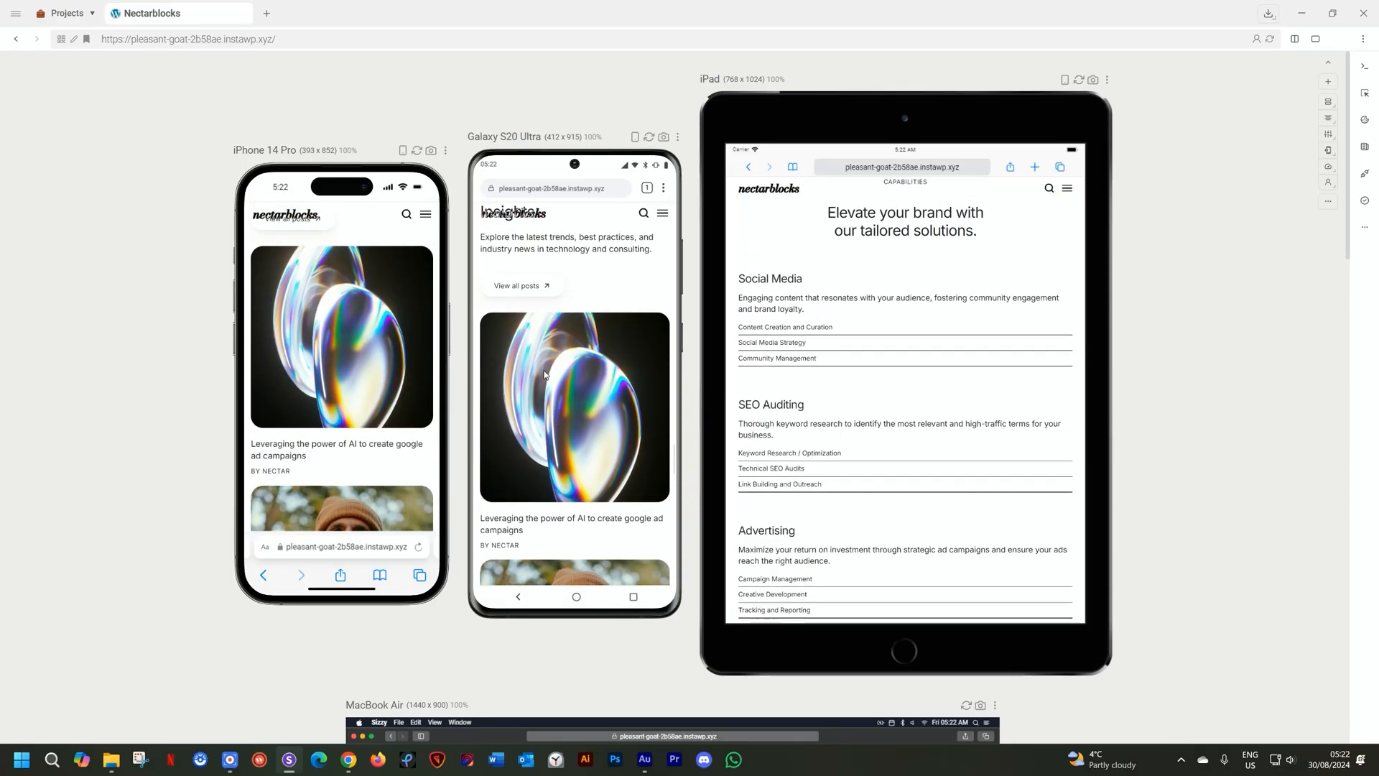
{"action": "scroll", "coordinate": [545, 373], "scroll_direction": "up", "scroll_amount": 8}
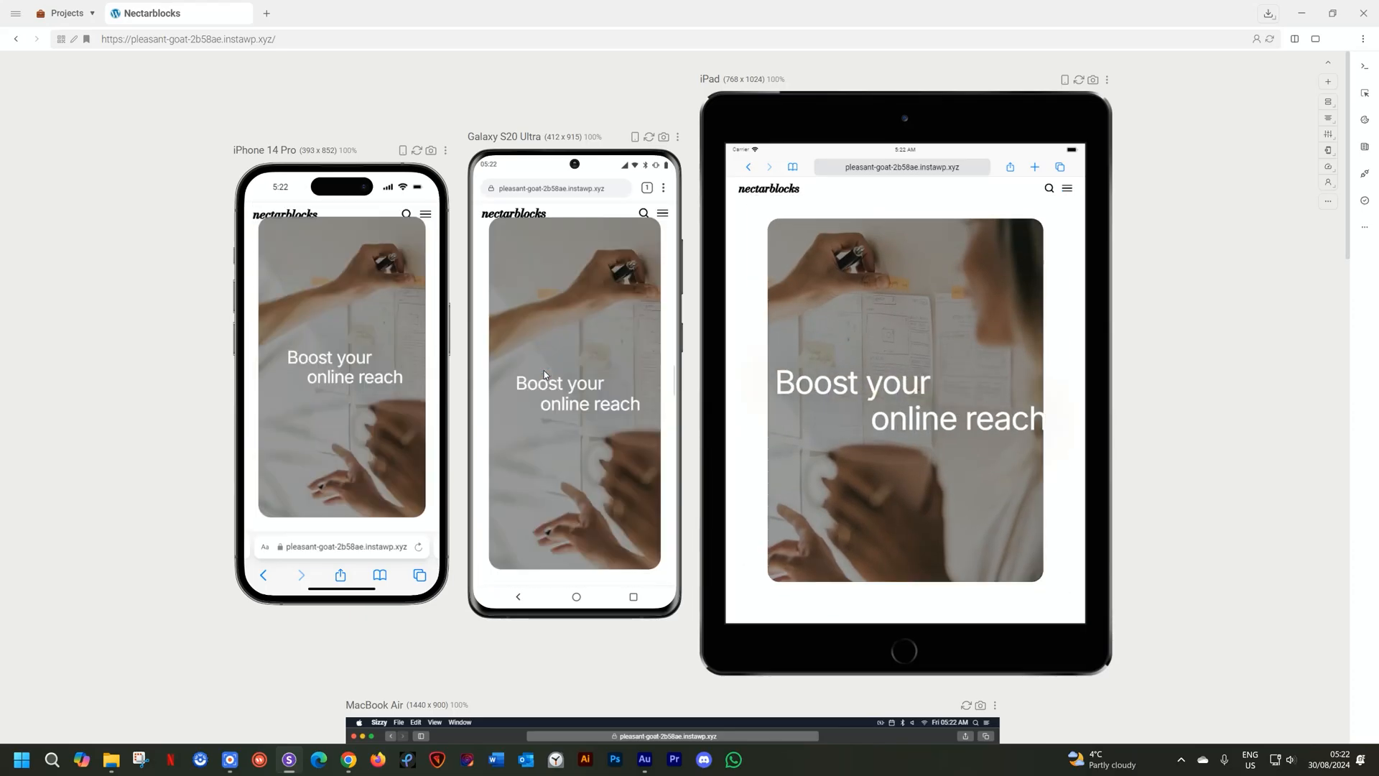
Recheck the "Boost your online reach" animation and the Capabilities and Insights sections on the phone and iPad previews
{"action": "scroll", "coordinate": [544, 373], "scroll_direction": "down", "scroll_amount": 5}
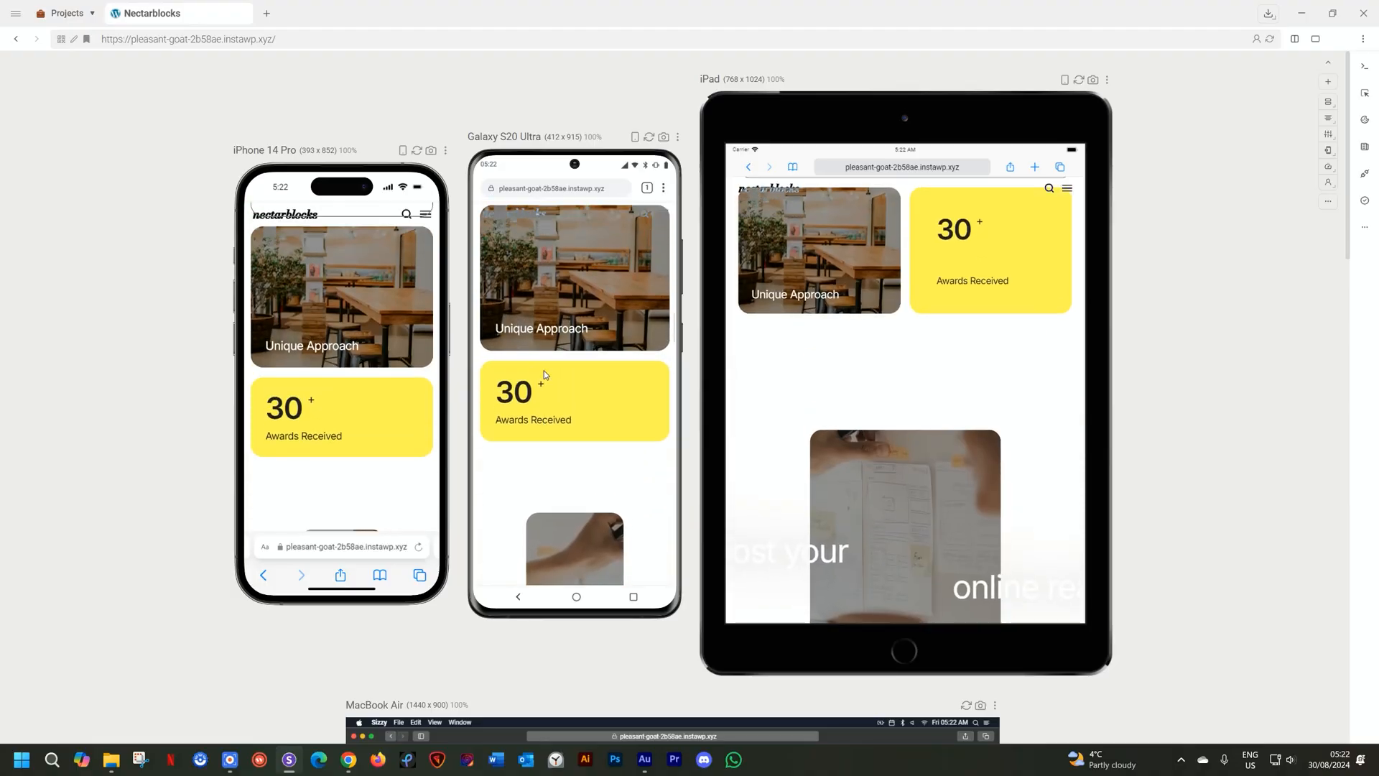
{"action": "scroll", "coordinate": [545, 371], "scroll_direction": "up", "scroll_amount": 3}
{"action": "scroll", "coordinate": [545, 370], "scroll_direction": "down", "scroll_amount": 6}
{"action": "scroll", "coordinate": [544, 373], "scroll_direction": "down", "scroll_amount": 5}
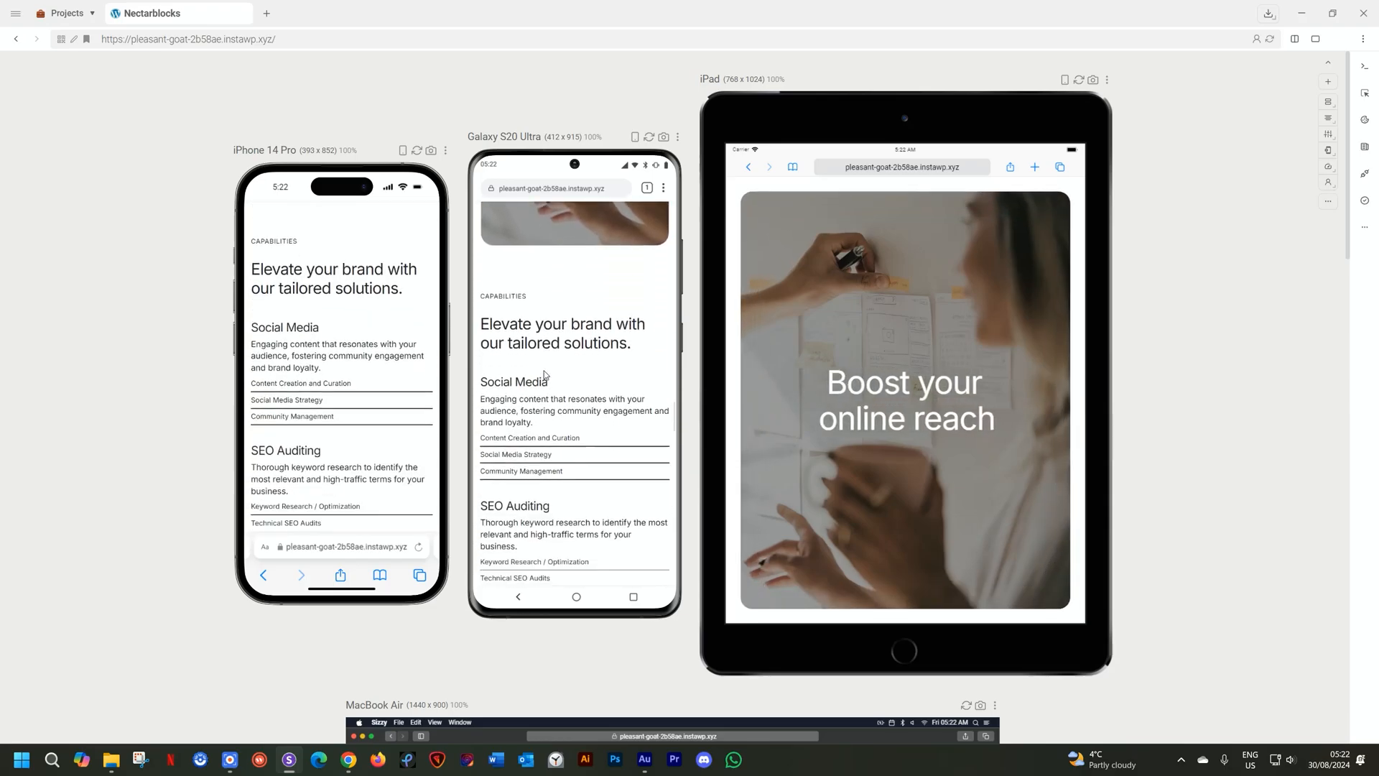
{"action": "scroll", "coordinate": [545, 374], "scroll_direction": "down", "scroll_amount": 6}
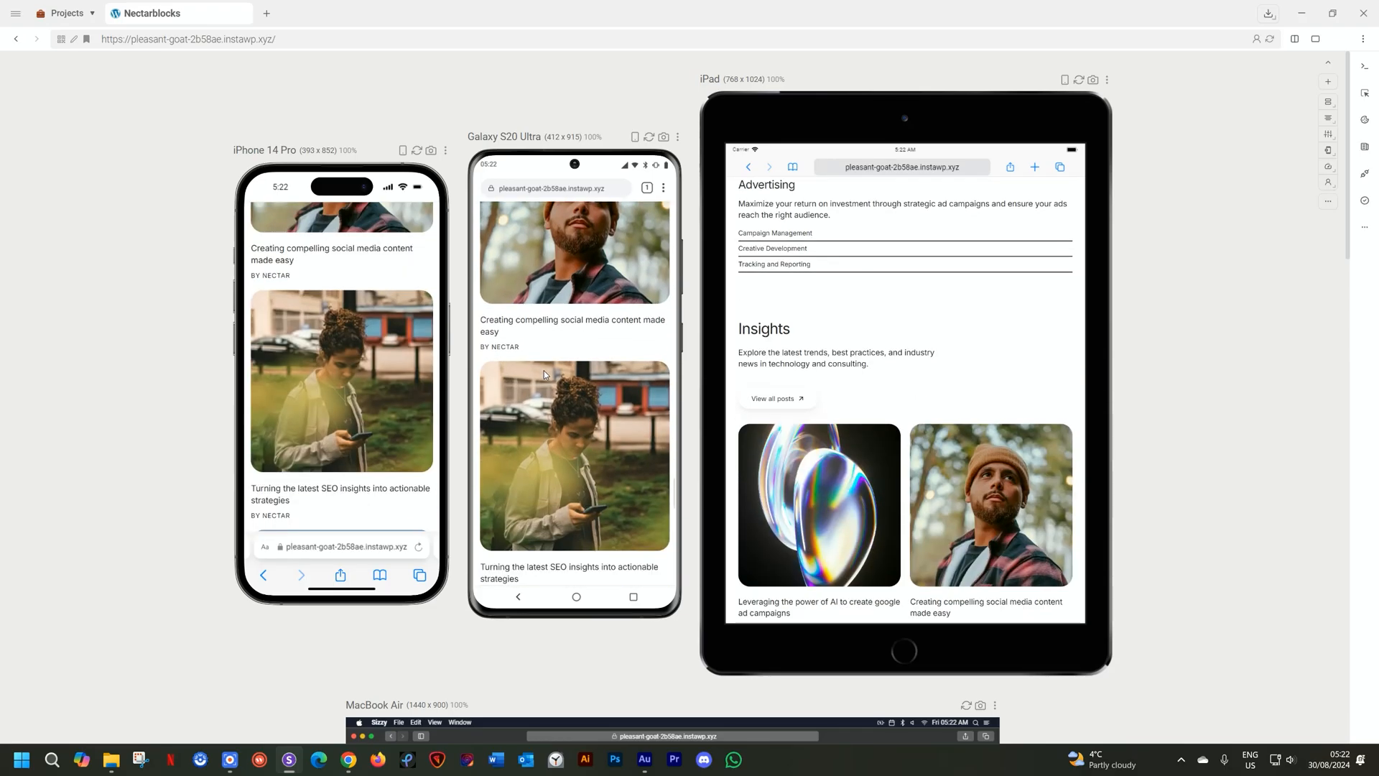
{"action": "scroll", "coordinate": [856, 390], "scroll_direction": "down", "scroll_amount": 1}
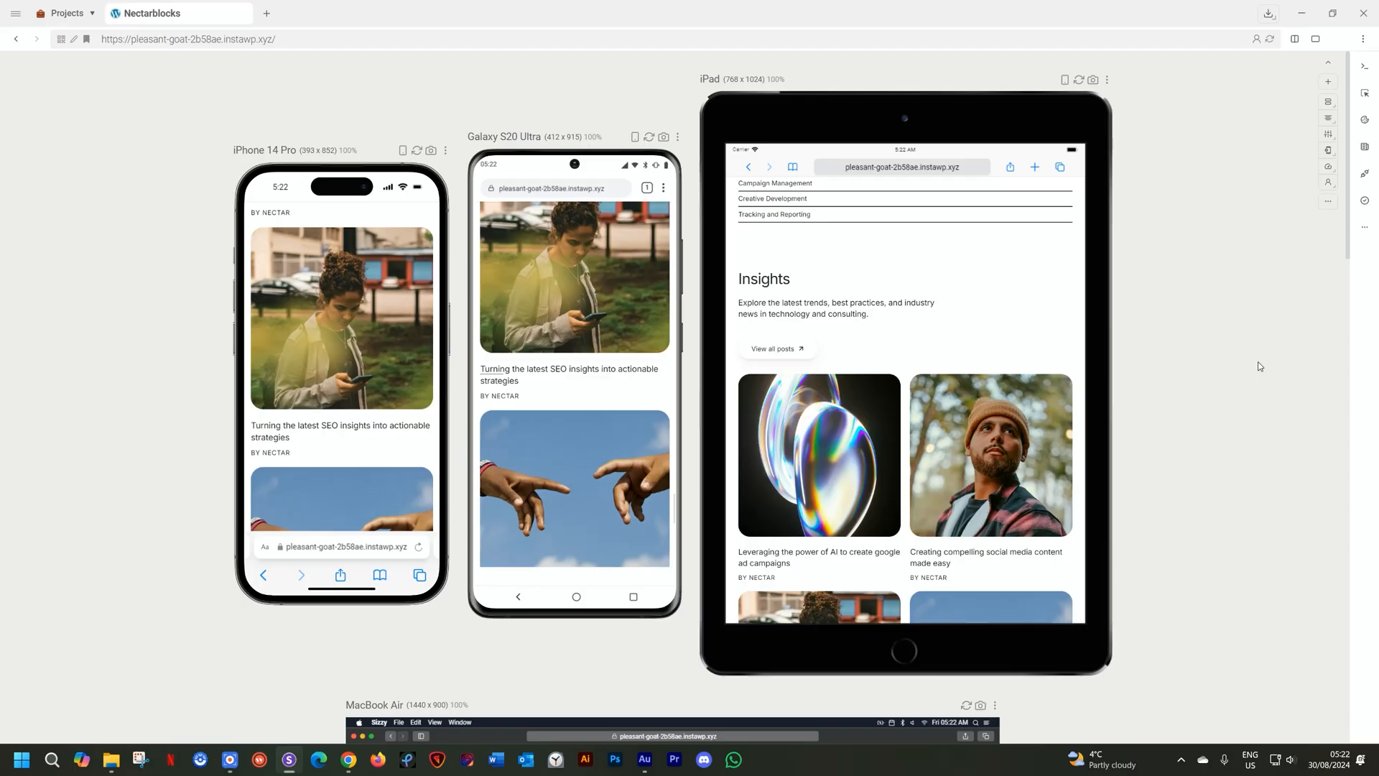
Examine the Insights and frequently asked questions sections on the MacBook Air preview
{"action": "scroll", "coordinate": [1259, 367], "scroll_direction": "down", "scroll_amount": 5}
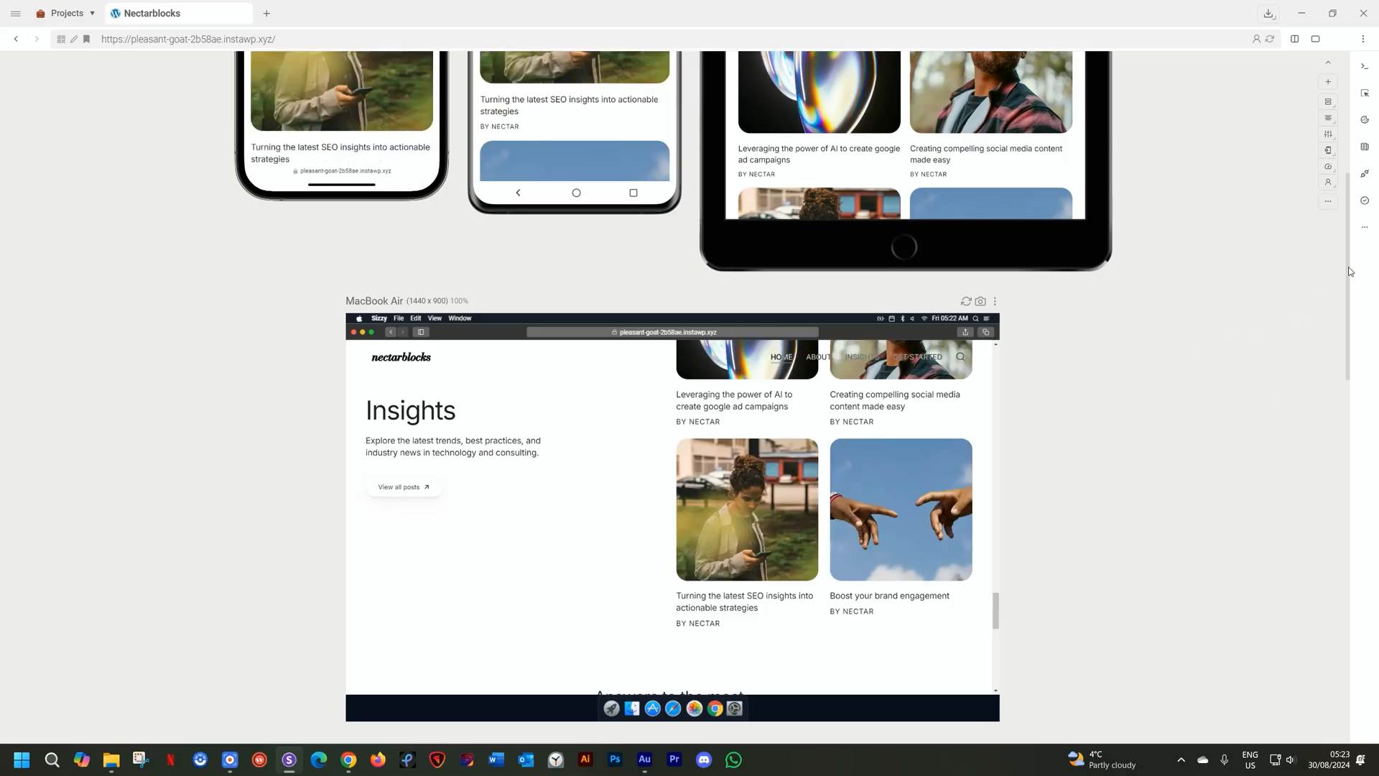
{"action": "left_click_drag", "start_coordinate": [1349, 268], "coordinate": [1352, 291]}
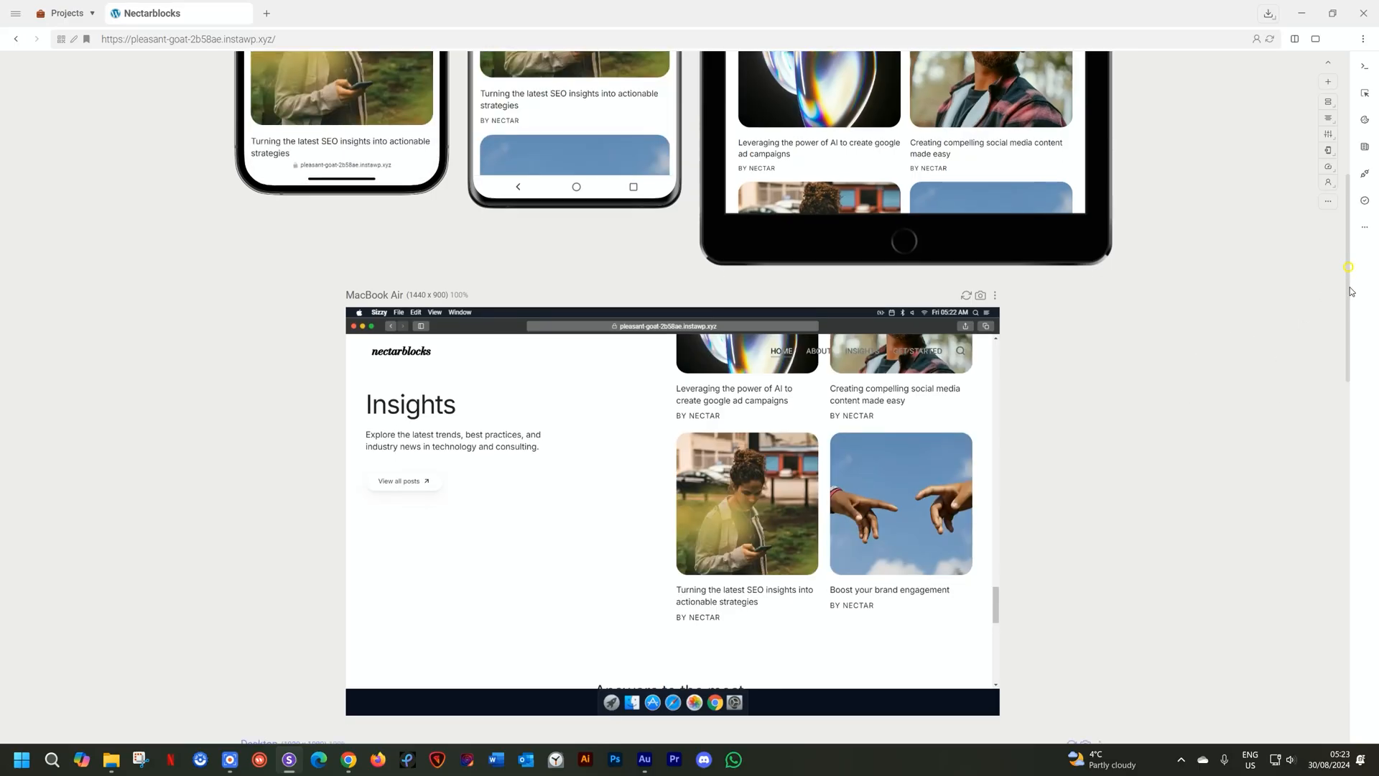
{"action": "left_click_drag", "start_coordinate": [1352, 291], "coordinate": [1349, 372]}
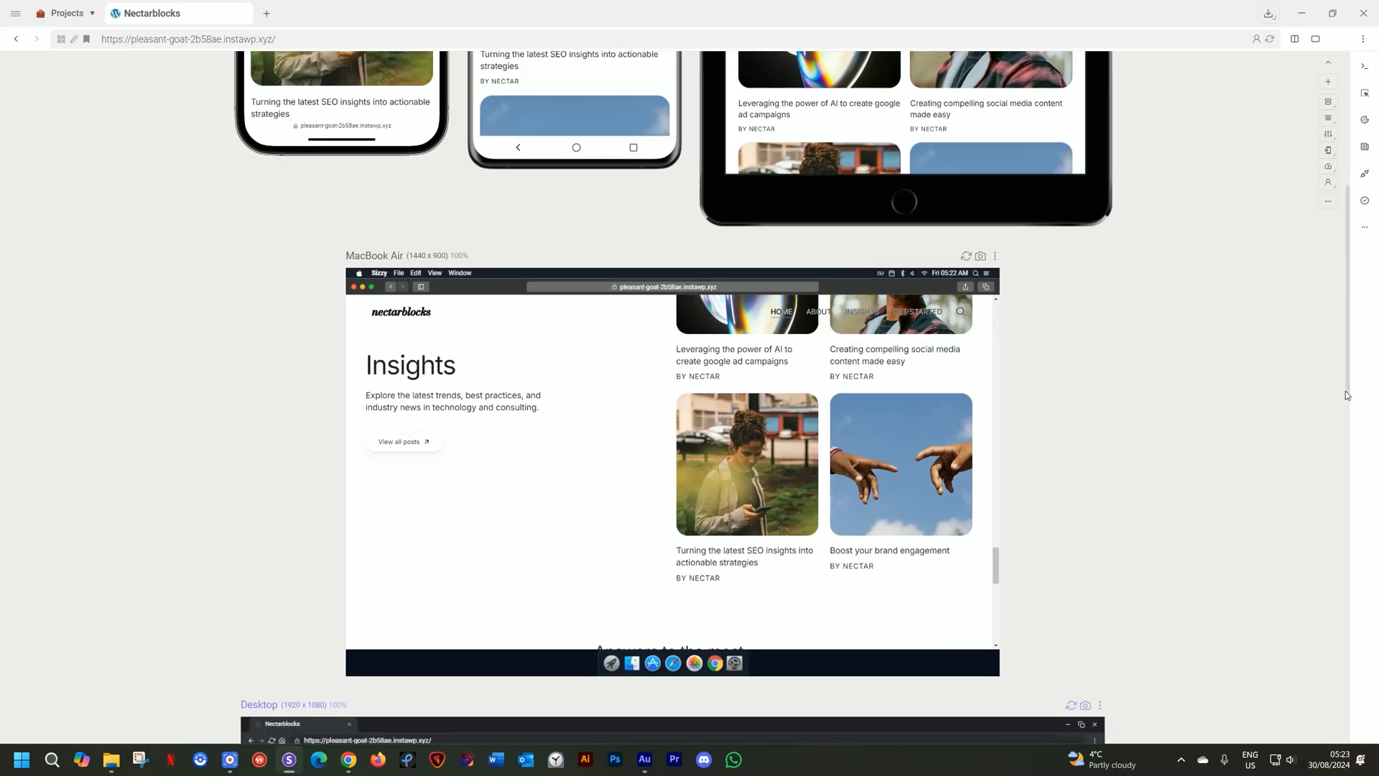
{"action": "scroll", "coordinate": [1348, 395], "scroll_direction": "down", "scroll_amount": 4}
{"action": "scroll", "coordinate": [1349, 359], "scroll_direction": "up", "scroll_amount": 2}
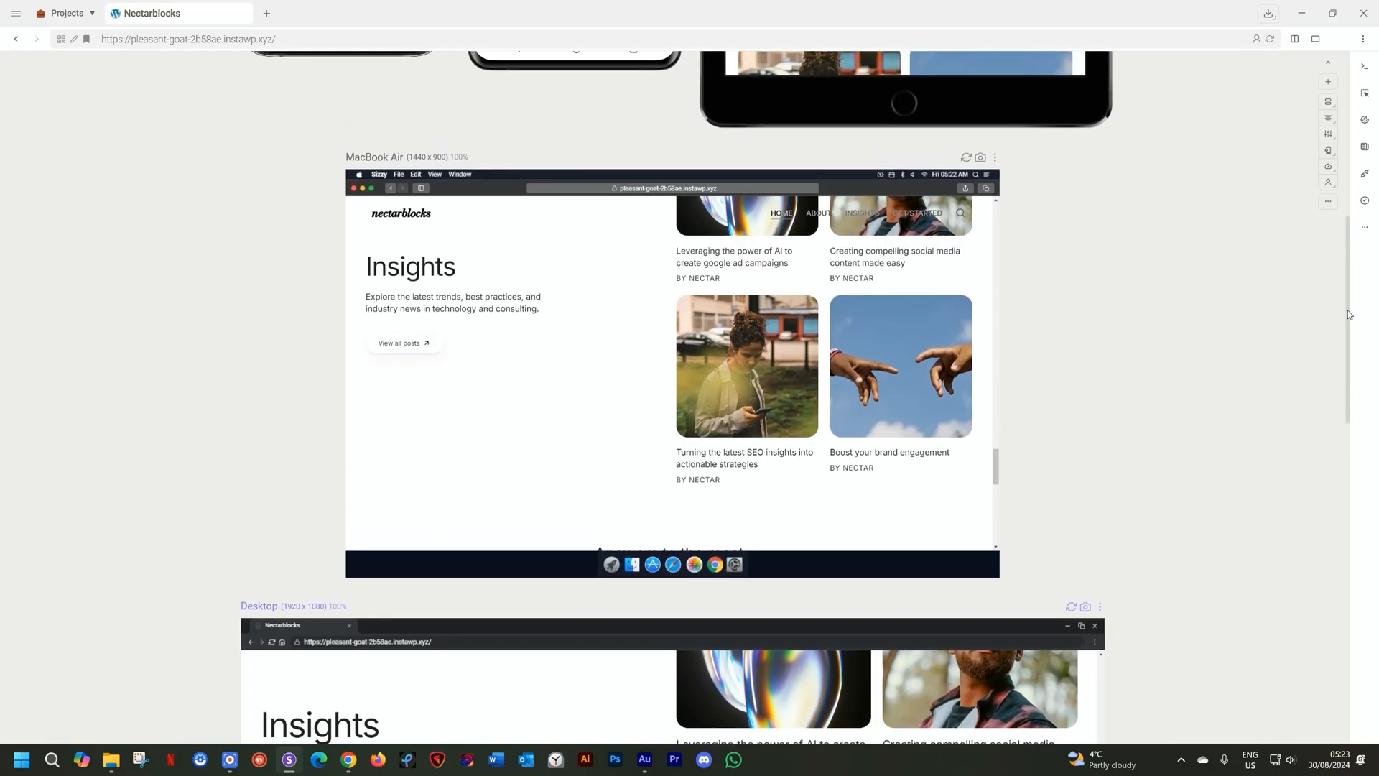
{"action": "scroll", "coordinate": [675, 333], "scroll_direction": "down", "scroll_amount": 1}
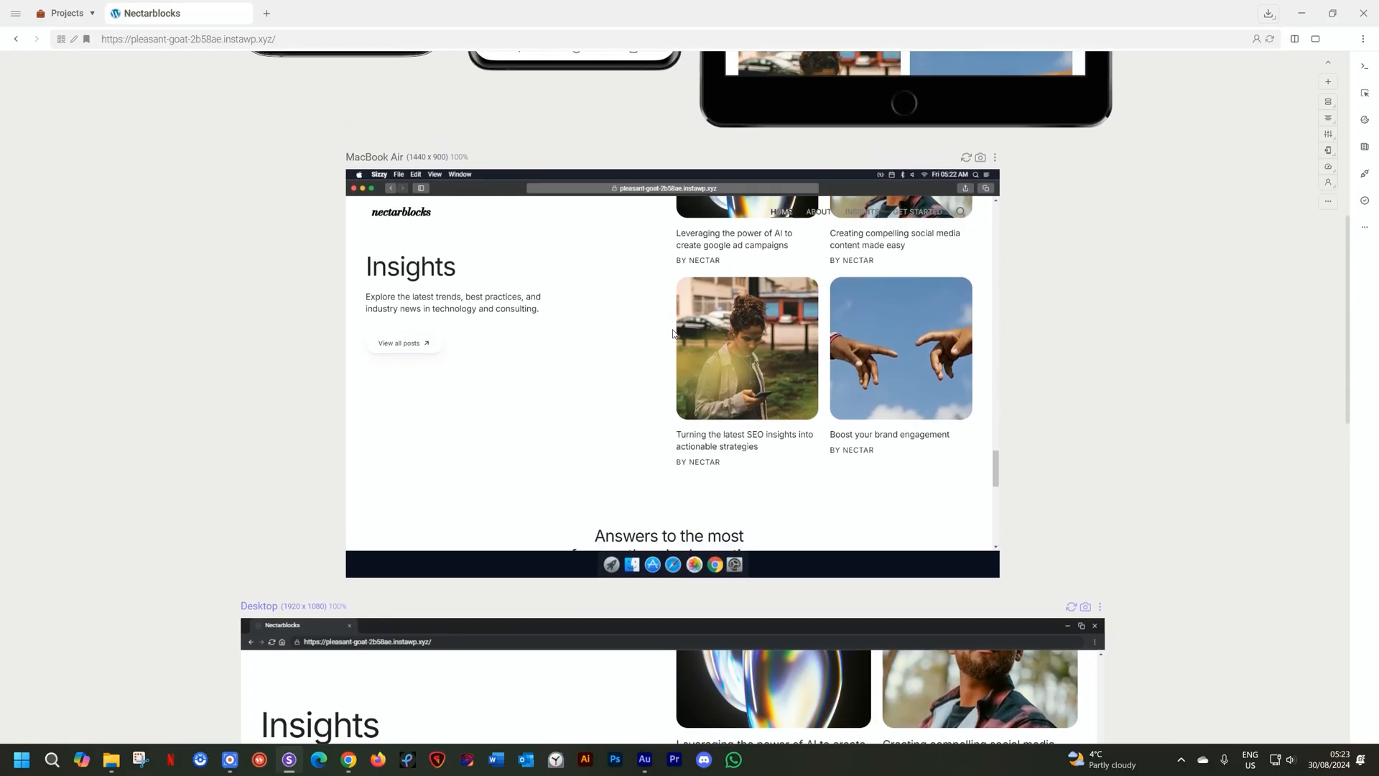
{"action": "scroll", "coordinate": [673, 333], "scroll_direction": "down", "scroll_amount": 3}
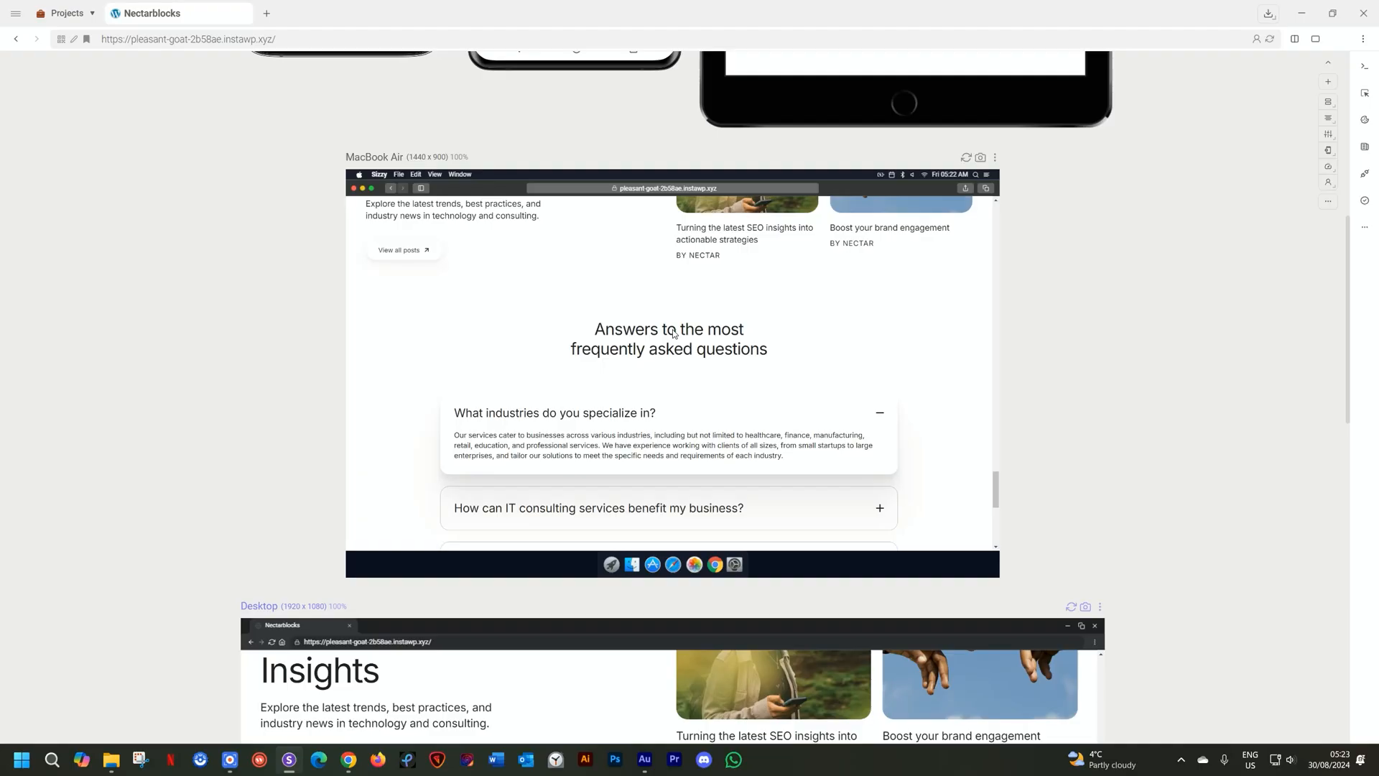
{"action": "scroll", "coordinate": [673, 335], "scroll_direction": "down", "scroll_amount": 2}
Compare the fixed Insights heading with its scrolling posts on the MacBook Air preview, checking down to the footer and back
{"action": "scroll", "coordinate": [672, 342], "scroll_direction": "up", "scroll_amount": 4}
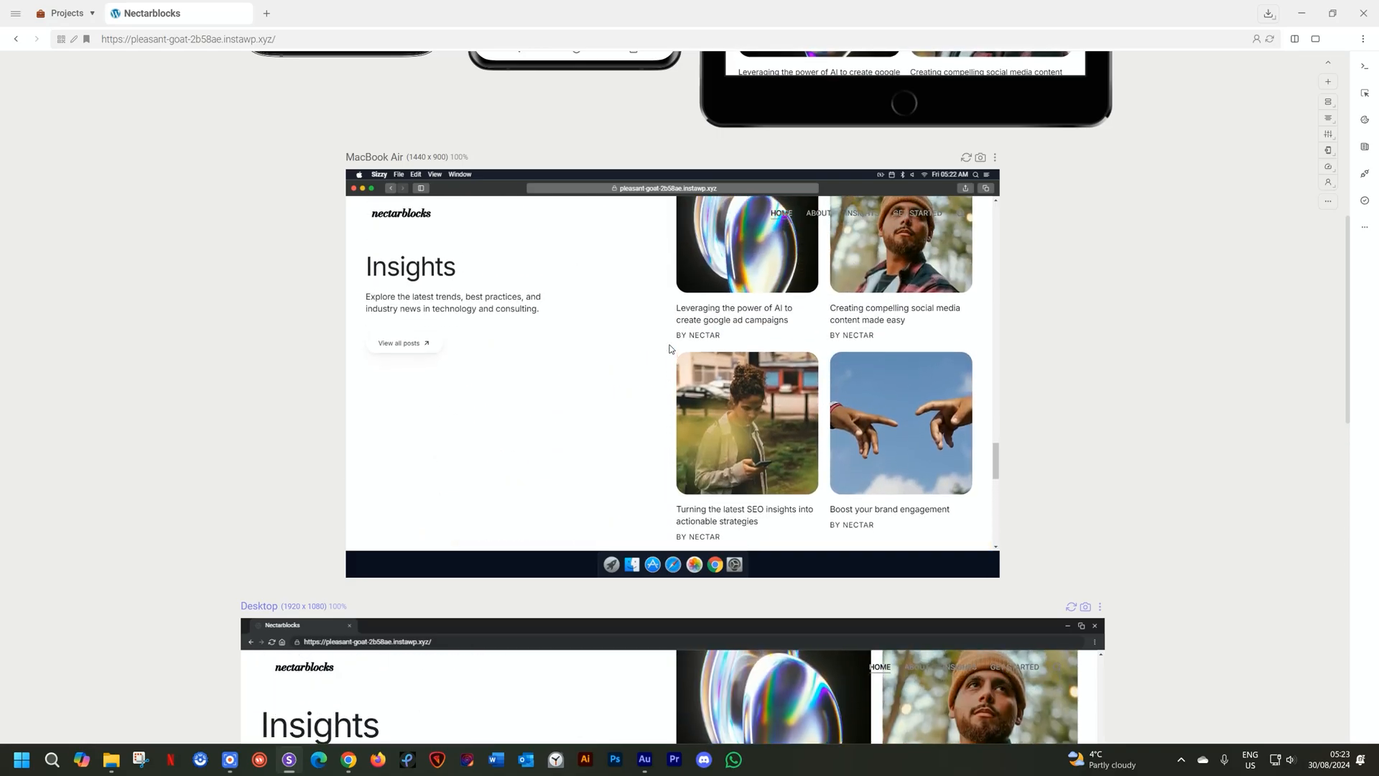
{"action": "scroll", "coordinate": [670, 350], "scroll_direction": "down", "scroll_amount": 3}
{"action": "scroll", "coordinate": [669, 349], "scroll_direction": "down", "scroll_amount": 3}
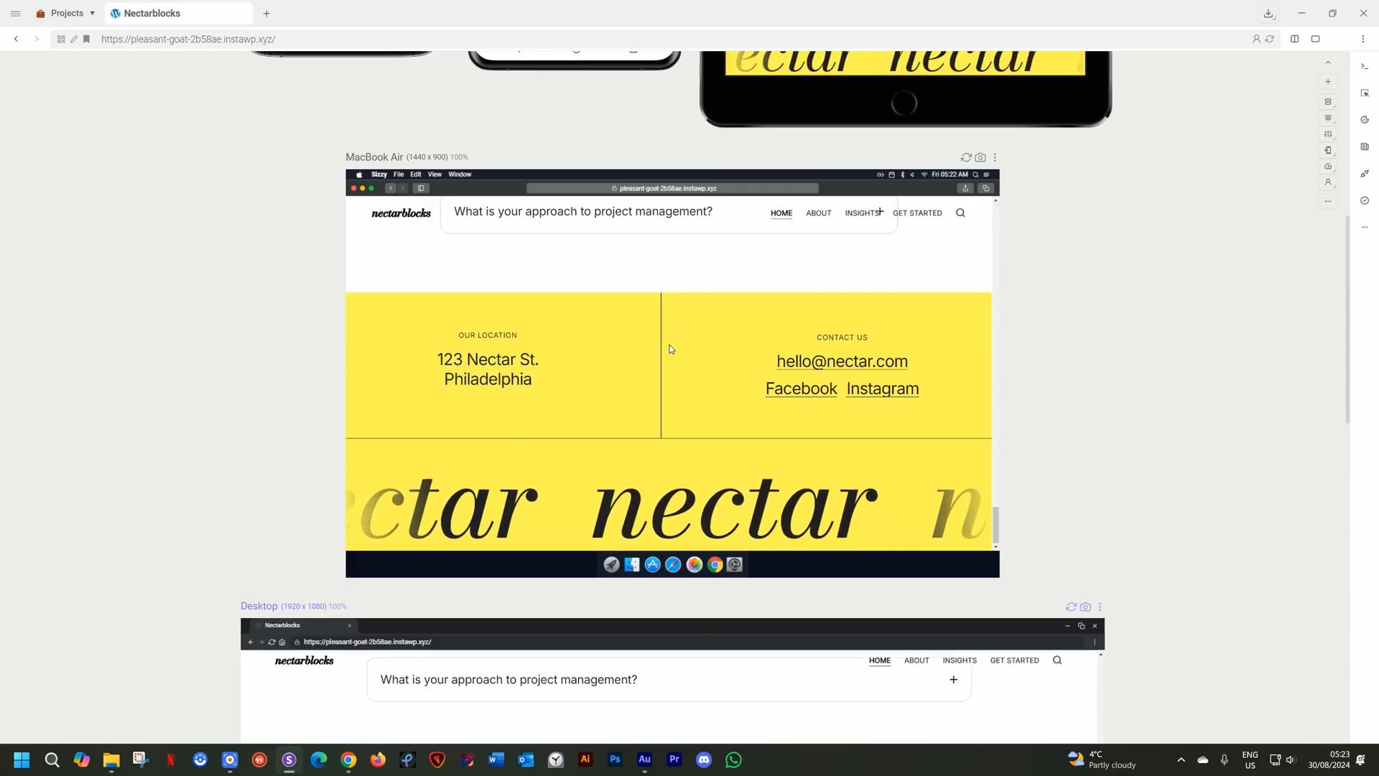
{"action": "scroll", "coordinate": [670, 349], "scroll_direction": "up", "scroll_amount": 2}
{"action": "scroll", "coordinate": [670, 349], "scroll_direction": "up", "scroll_amount": 5}
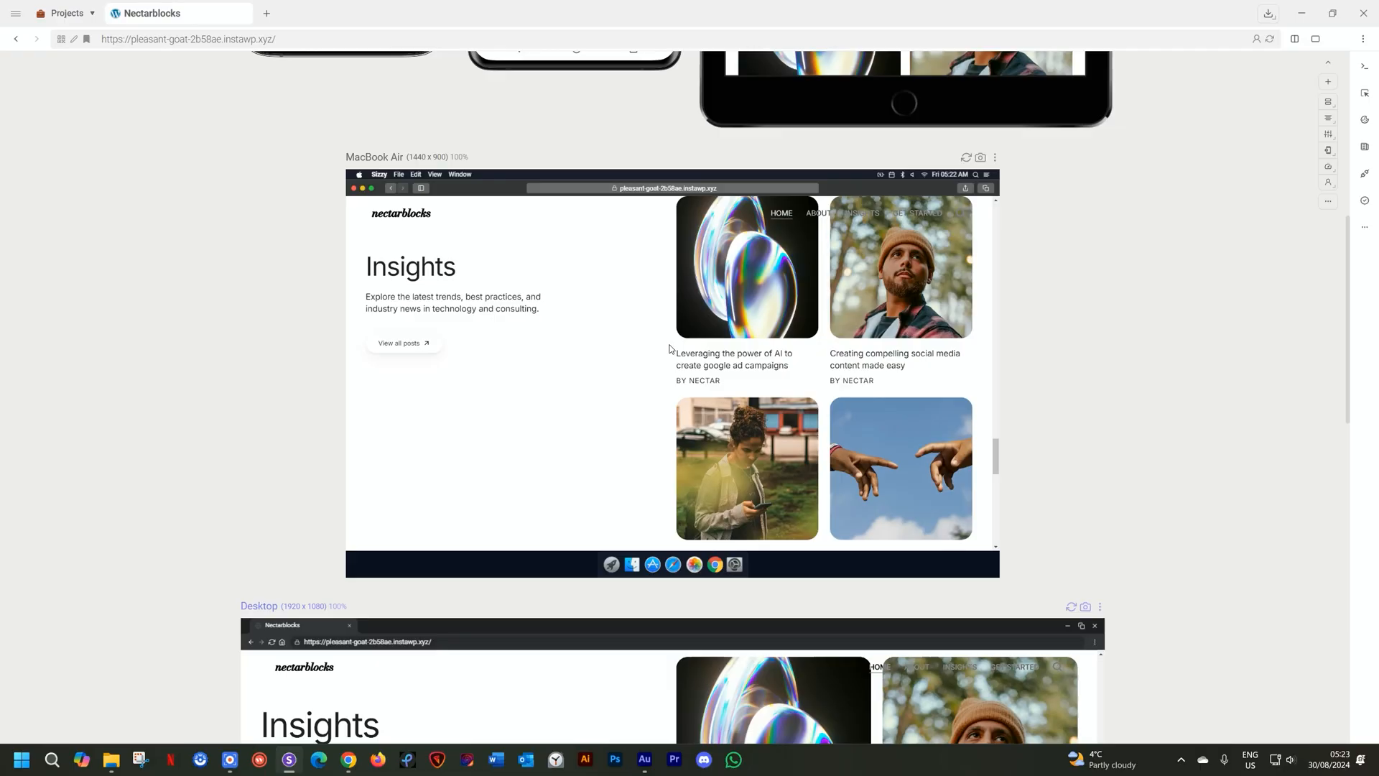
{"action": "scroll", "coordinate": [670, 349], "scroll_direction": "down", "scroll_amount": 1}
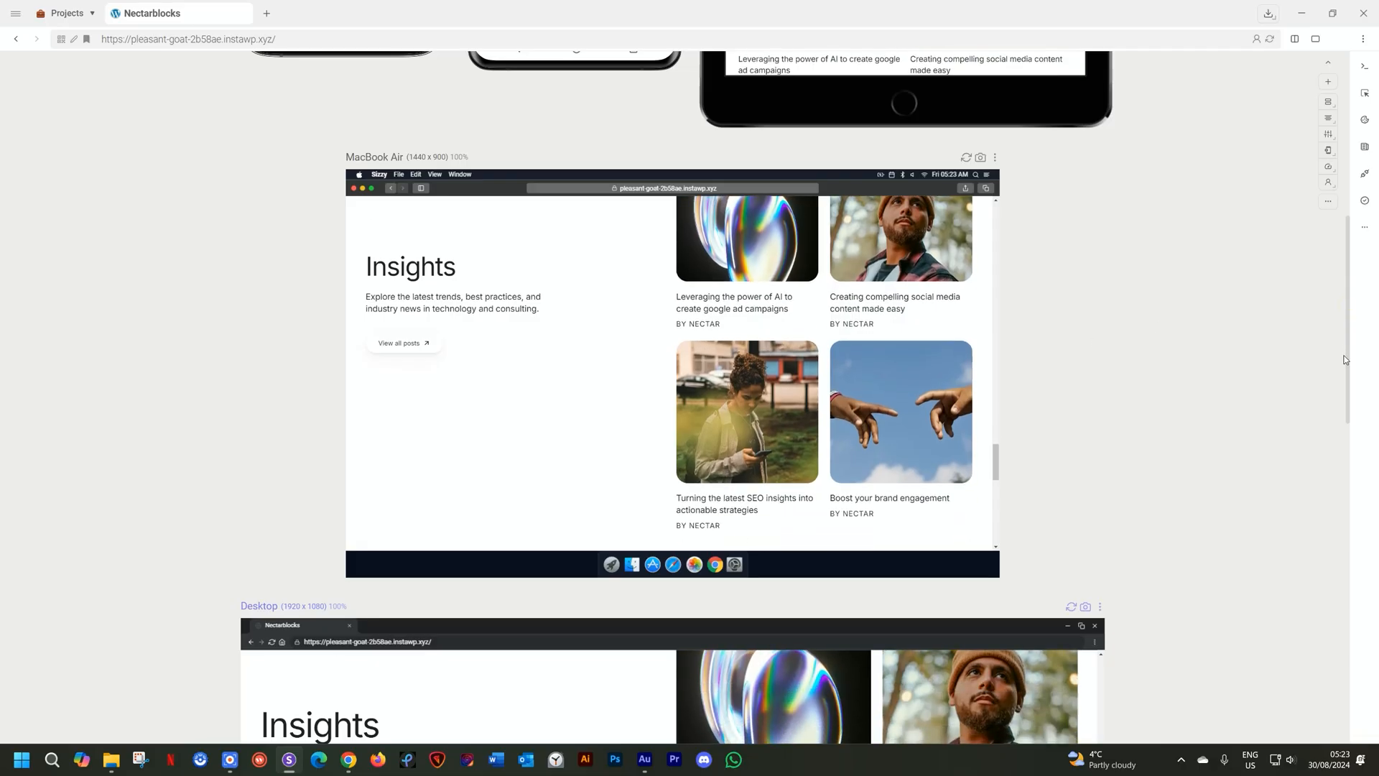
Review the Desktop 1920 x 1080 preview from the Insights section down to the footer
{"action": "left_click_drag", "start_coordinate": [1349, 327], "coordinate": [1345, 466]}
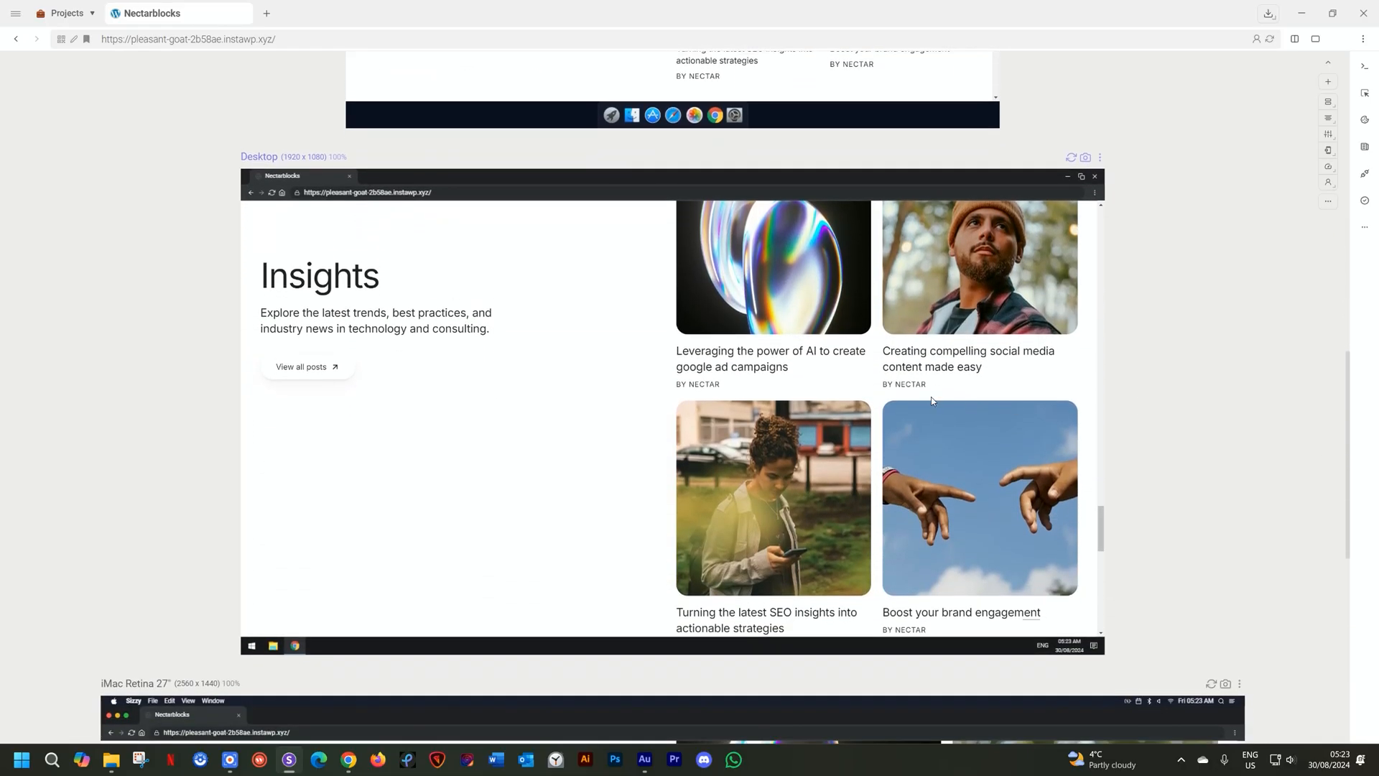
{"action": "scroll", "coordinate": [684, 381], "scroll_direction": "down", "scroll_amount": 2}
{"action": "scroll", "coordinate": [684, 380], "scroll_direction": "down", "scroll_amount": 8}
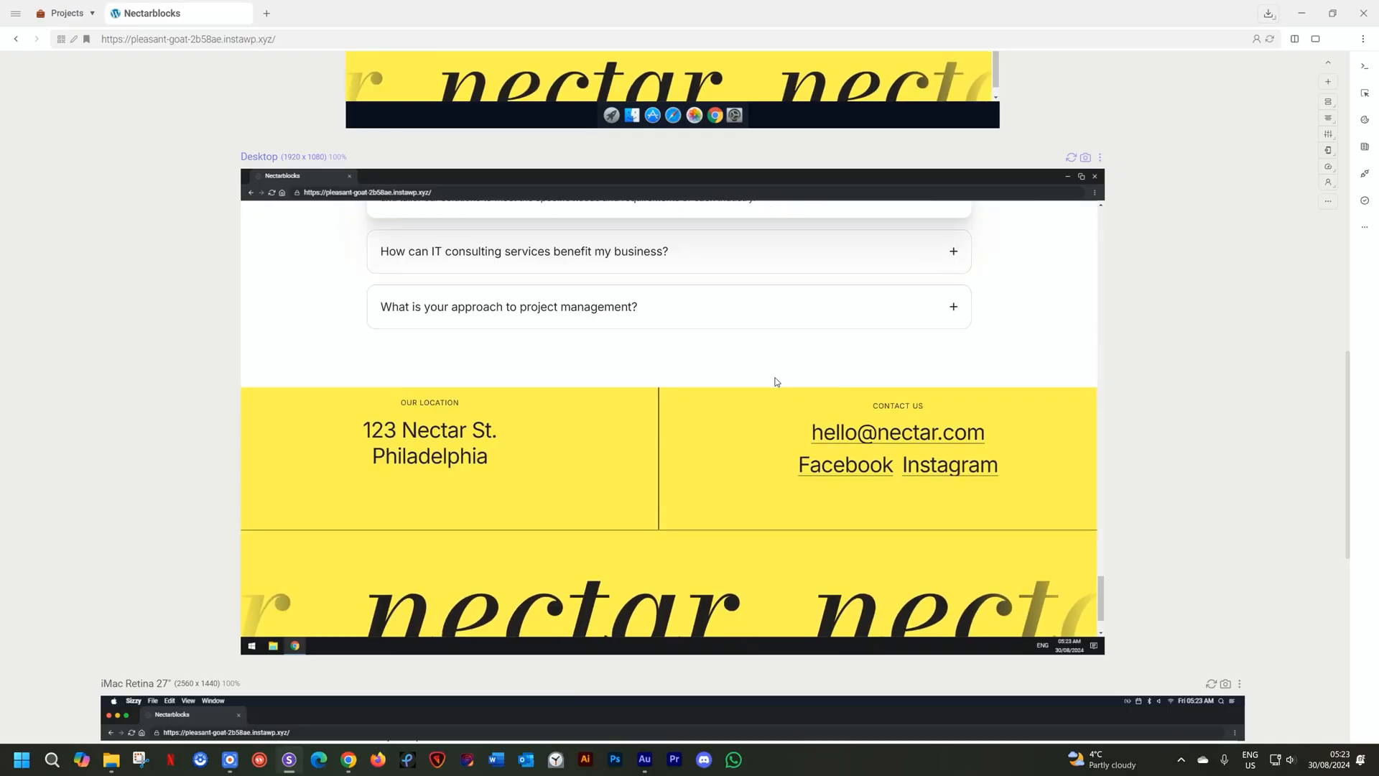
{"action": "scroll", "coordinate": [876, 400], "scroll_direction": "down", "scroll_amount": 1}
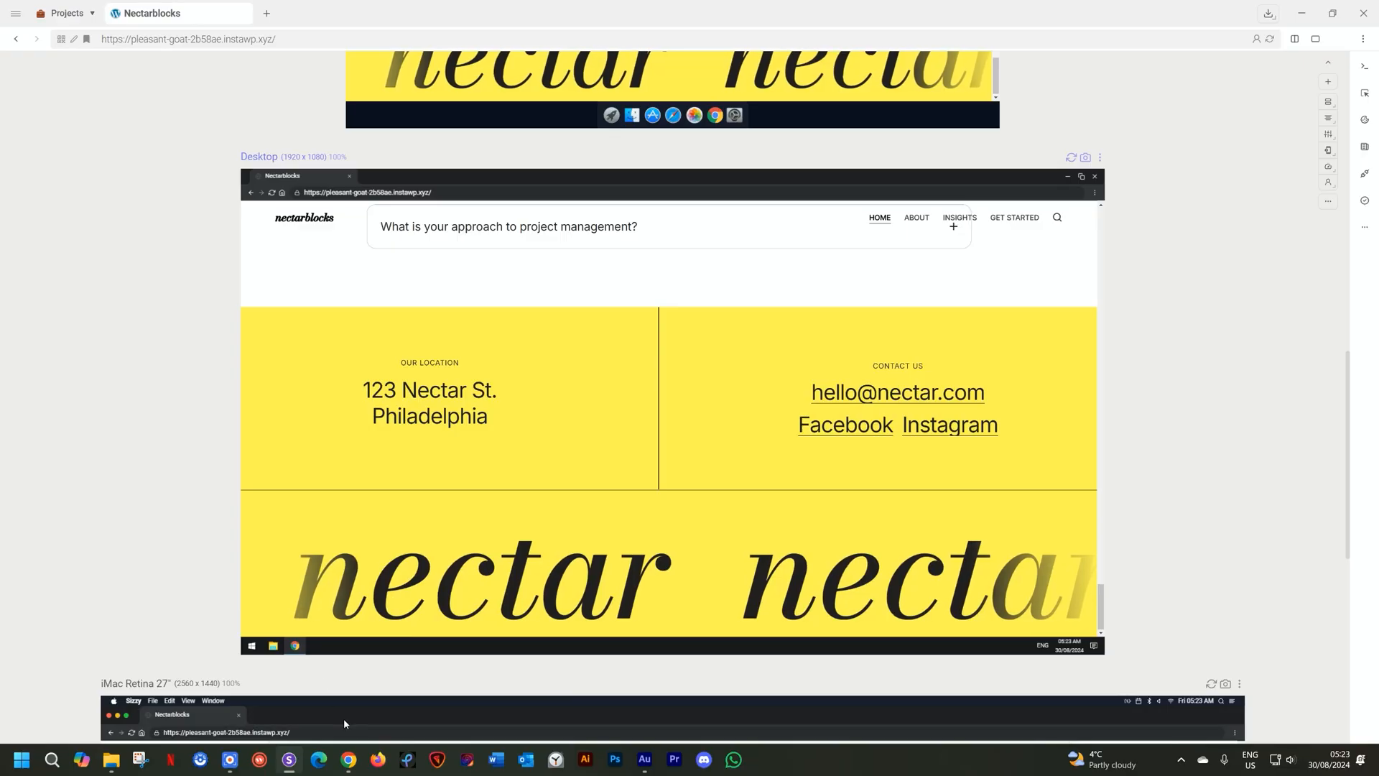
Switch to Chrome, open the demo site's Customizer and review the general Styling options
{"action": "left_click", "coordinate": [350, 763]}
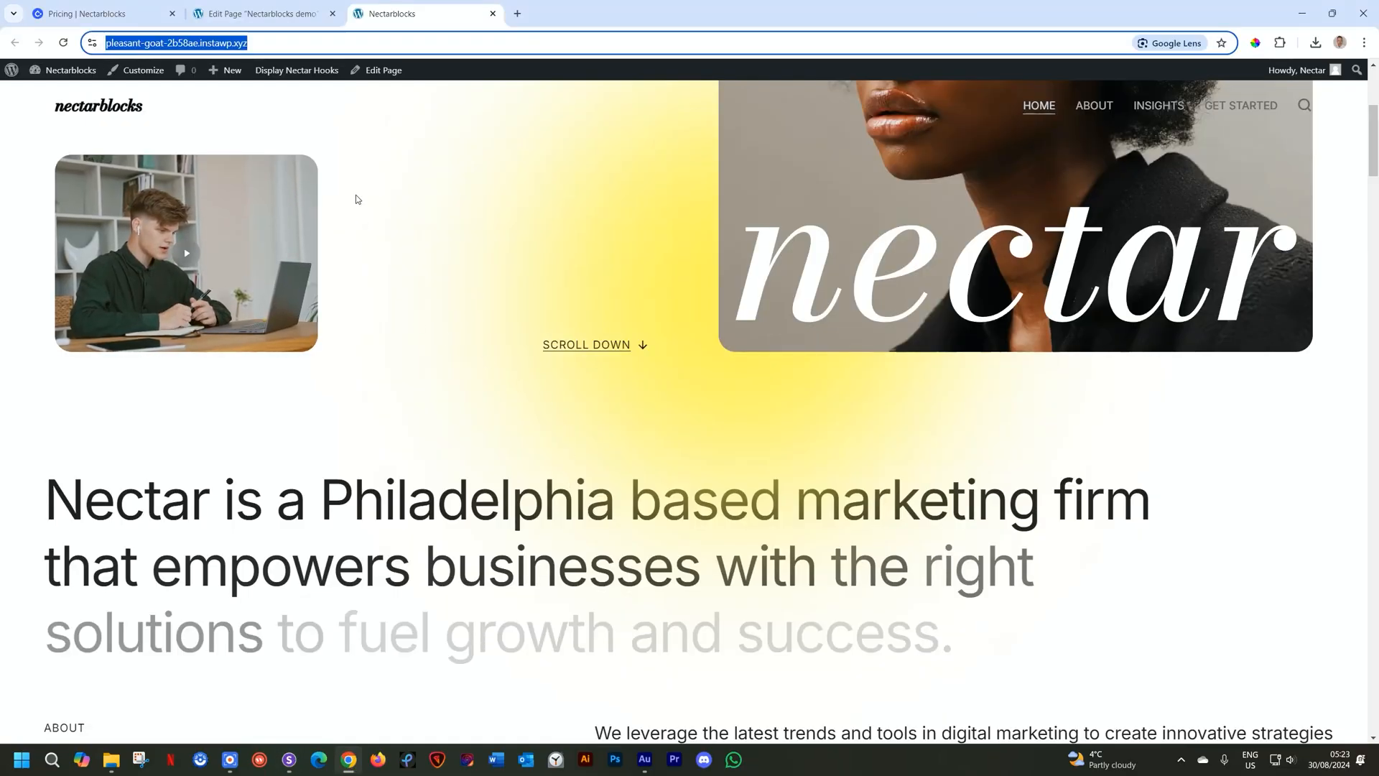
{"action": "left_click", "coordinate": [145, 74]}
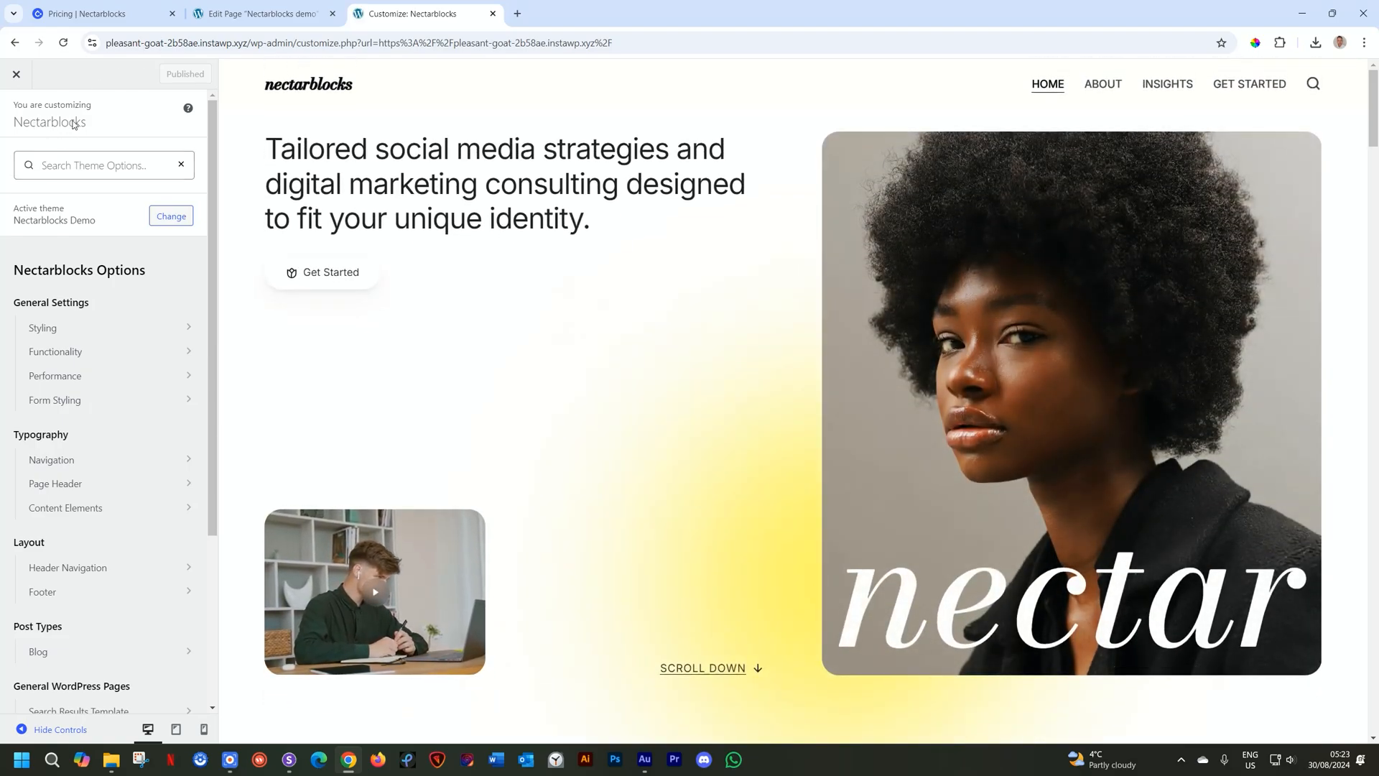
{"action": "mouse_move", "coordinate": [214, 276]}
{"action": "left_mouse_down"}
{"action": "mouse_move", "coordinate": [214, 461]}
{"action": "mouse_move", "coordinate": [214, 284]}
{"action": "left_mouse_up"}
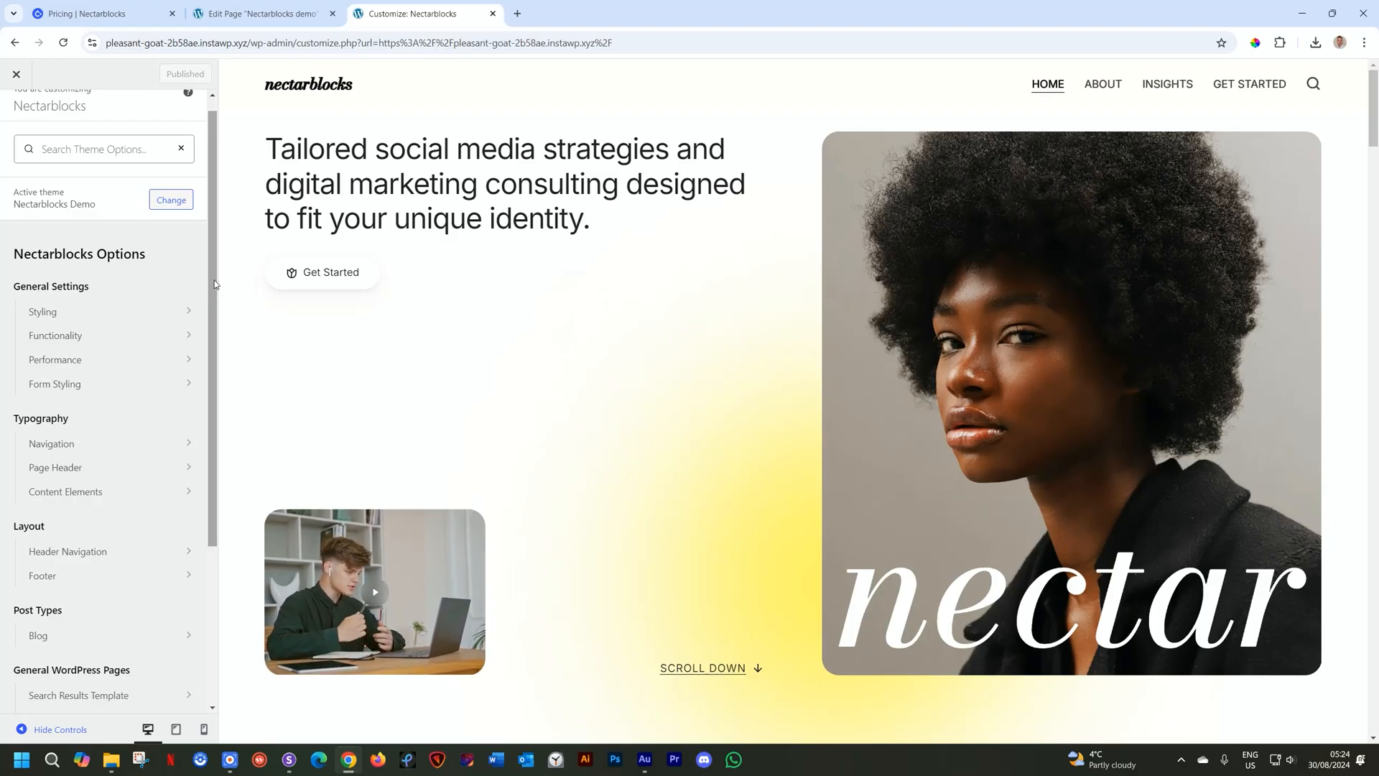
{"action": "left_click", "coordinate": [68, 314]}
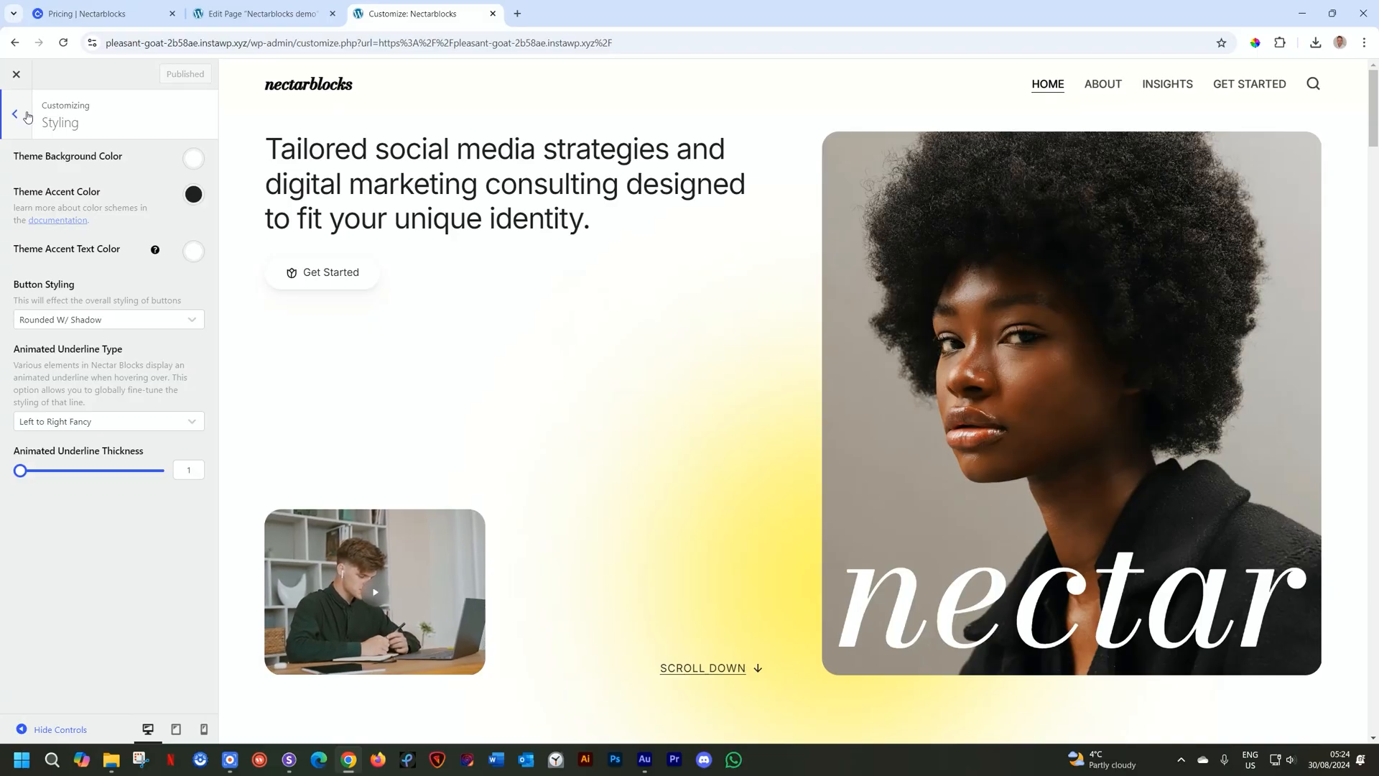
{"action": "left_click", "coordinate": [27, 117]}
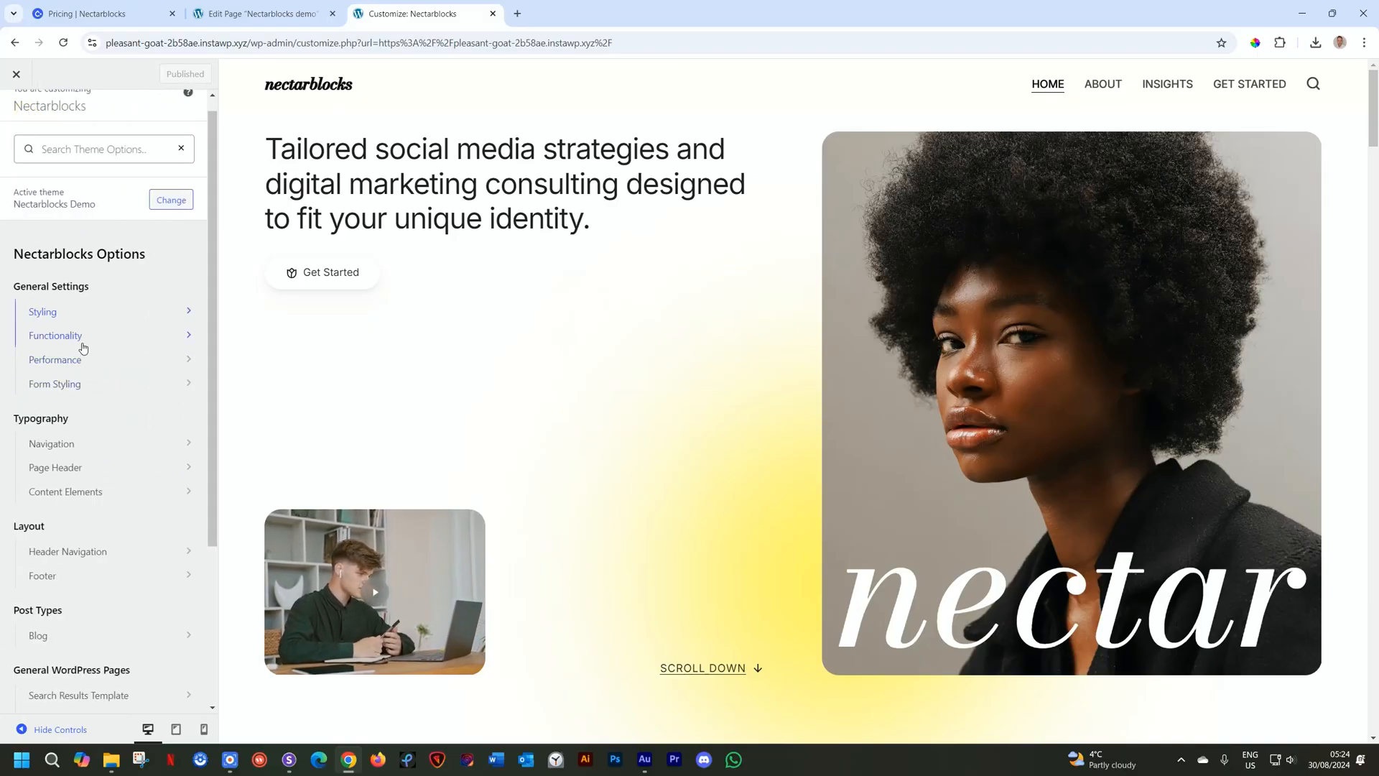
Review the Functionality and Performance options in the Customizer's general settings
{"action": "left_click", "coordinate": [80, 337]}
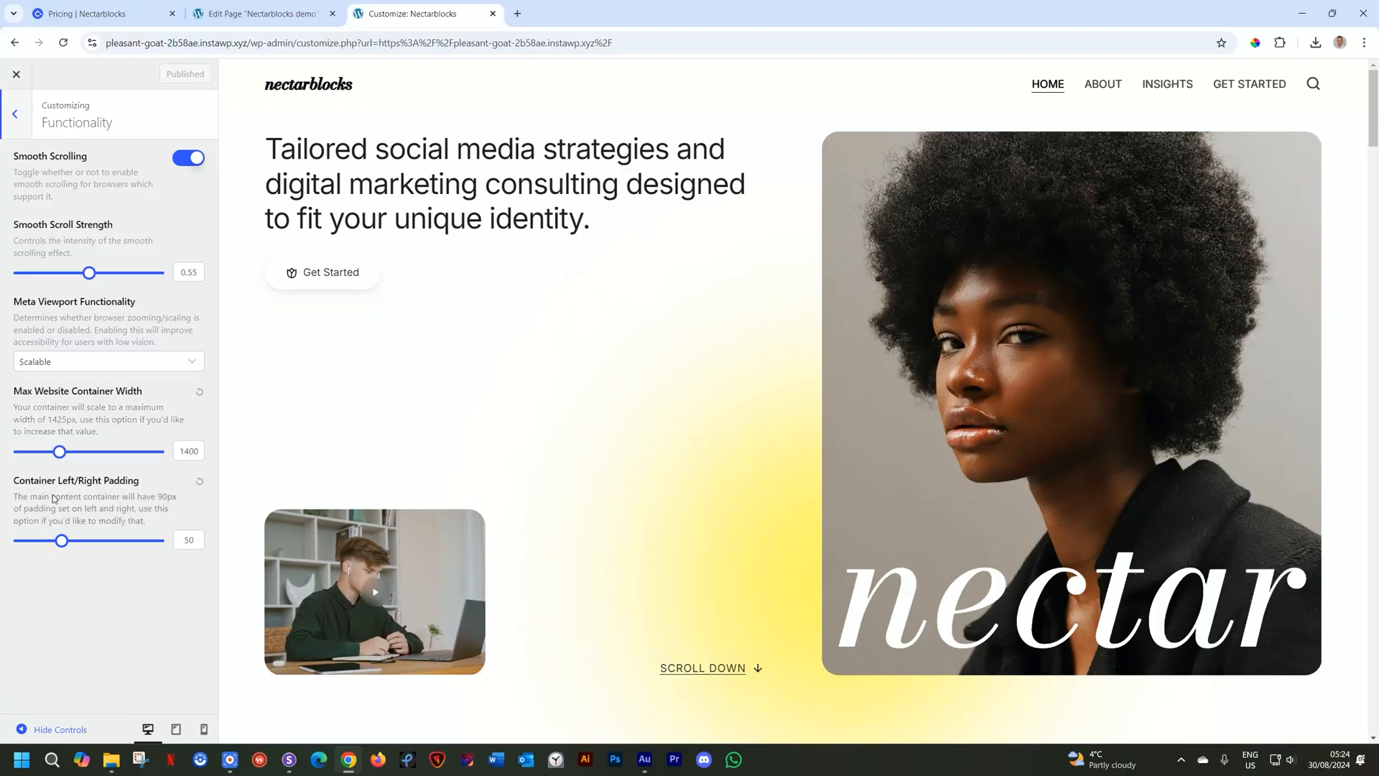
{"action": "left_click", "coordinate": [17, 114]}
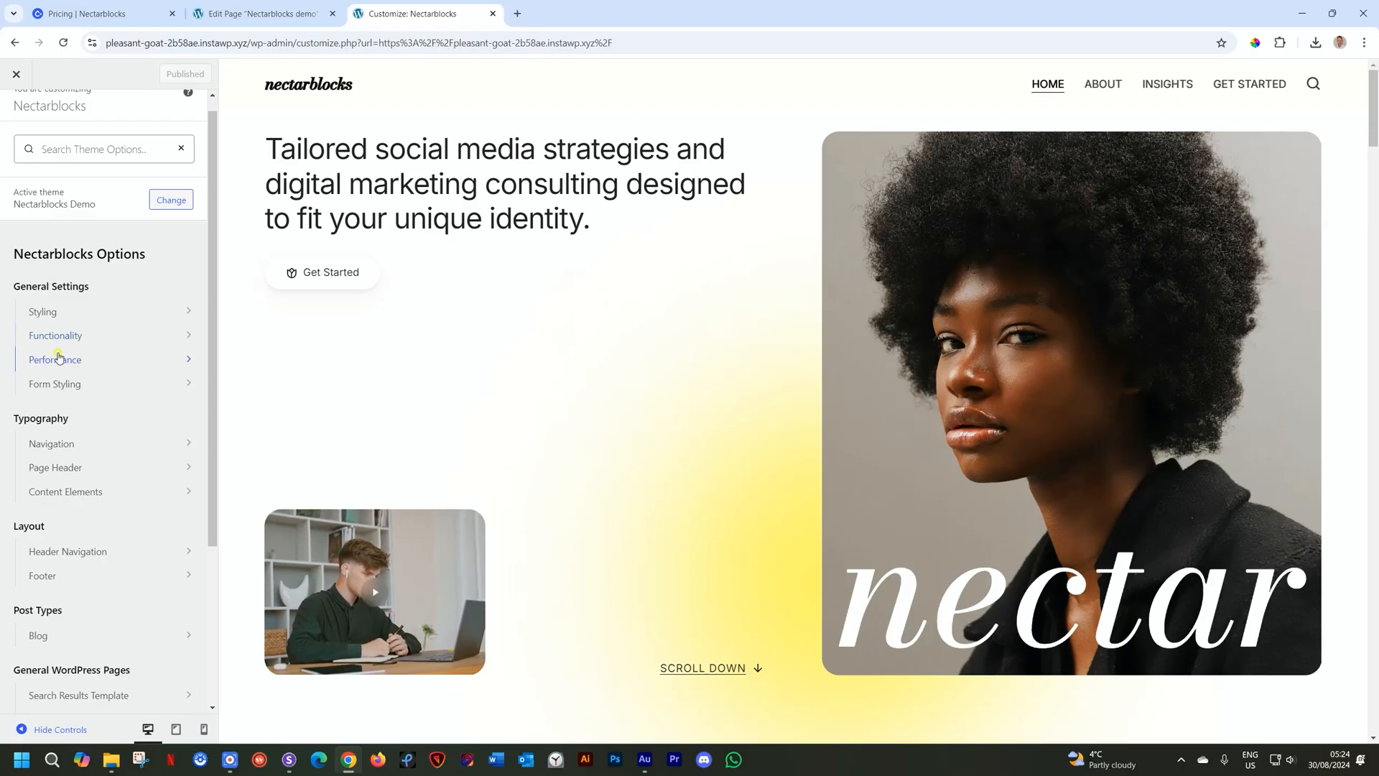
{"action": "left_click", "coordinate": [57, 358]}
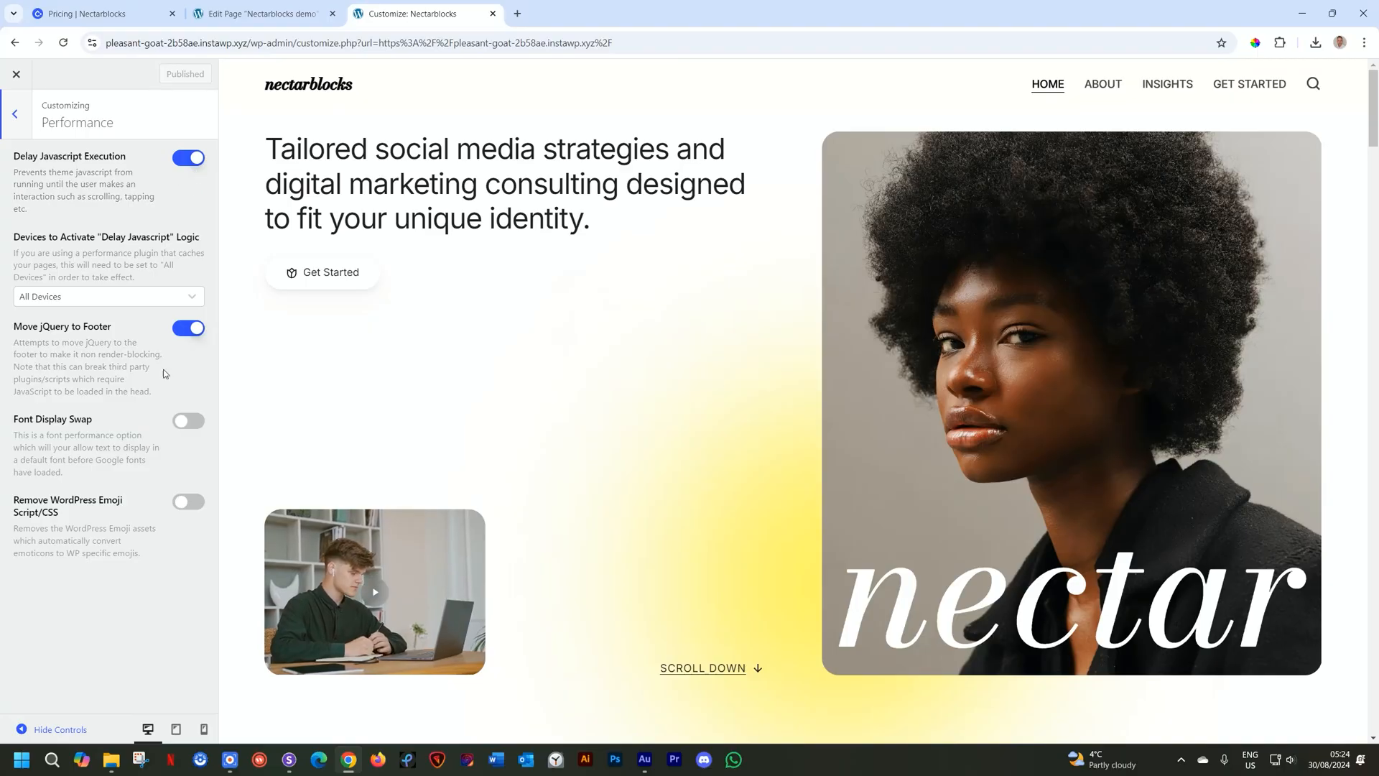
{"action": "left_click", "coordinate": [17, 115]}
Examine the Customizer's Navigation typography fonts, and close the demo site page to return to the page editor
{"action": "scroll", "coordinate": [50, 309], "scroll_direction": "down", "scroll_amount": 2}
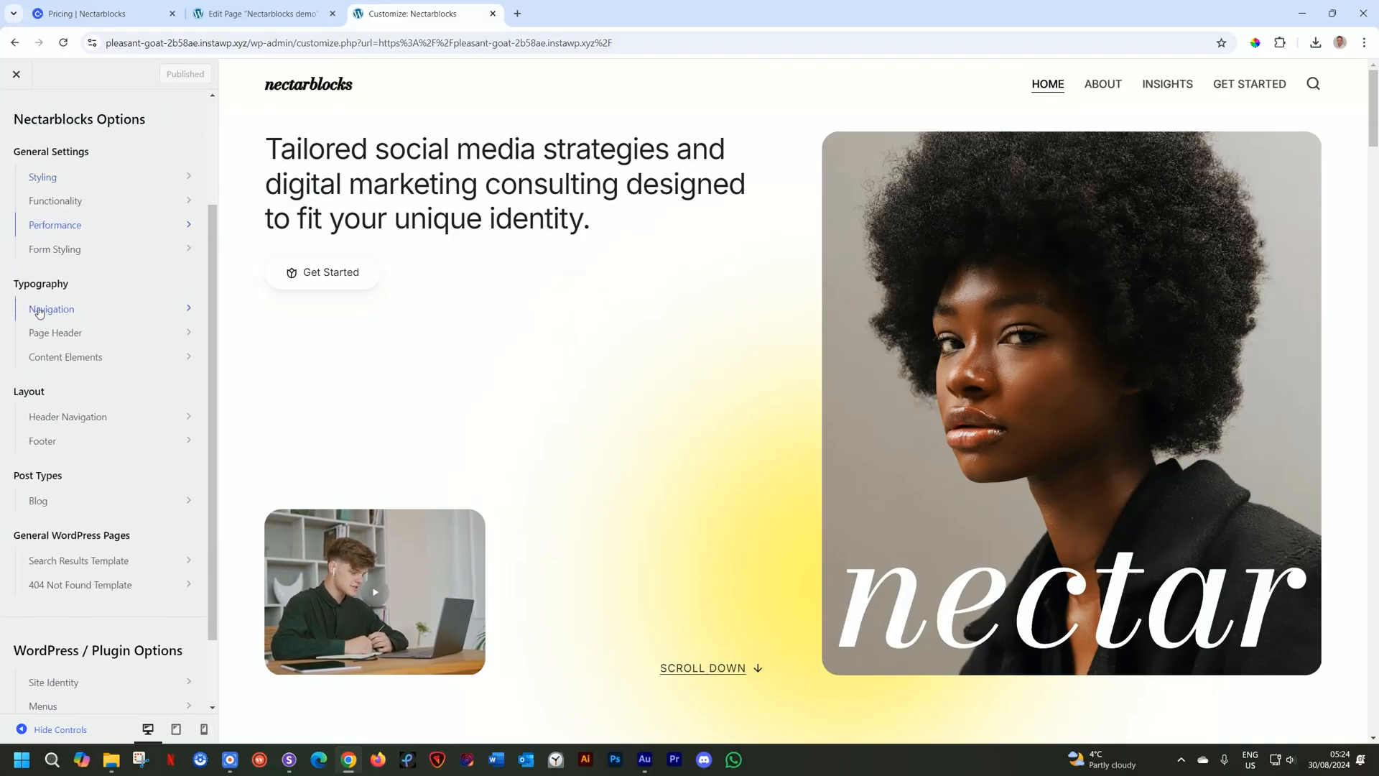
{"action": "left_click", "coordinate": [47, 311]}
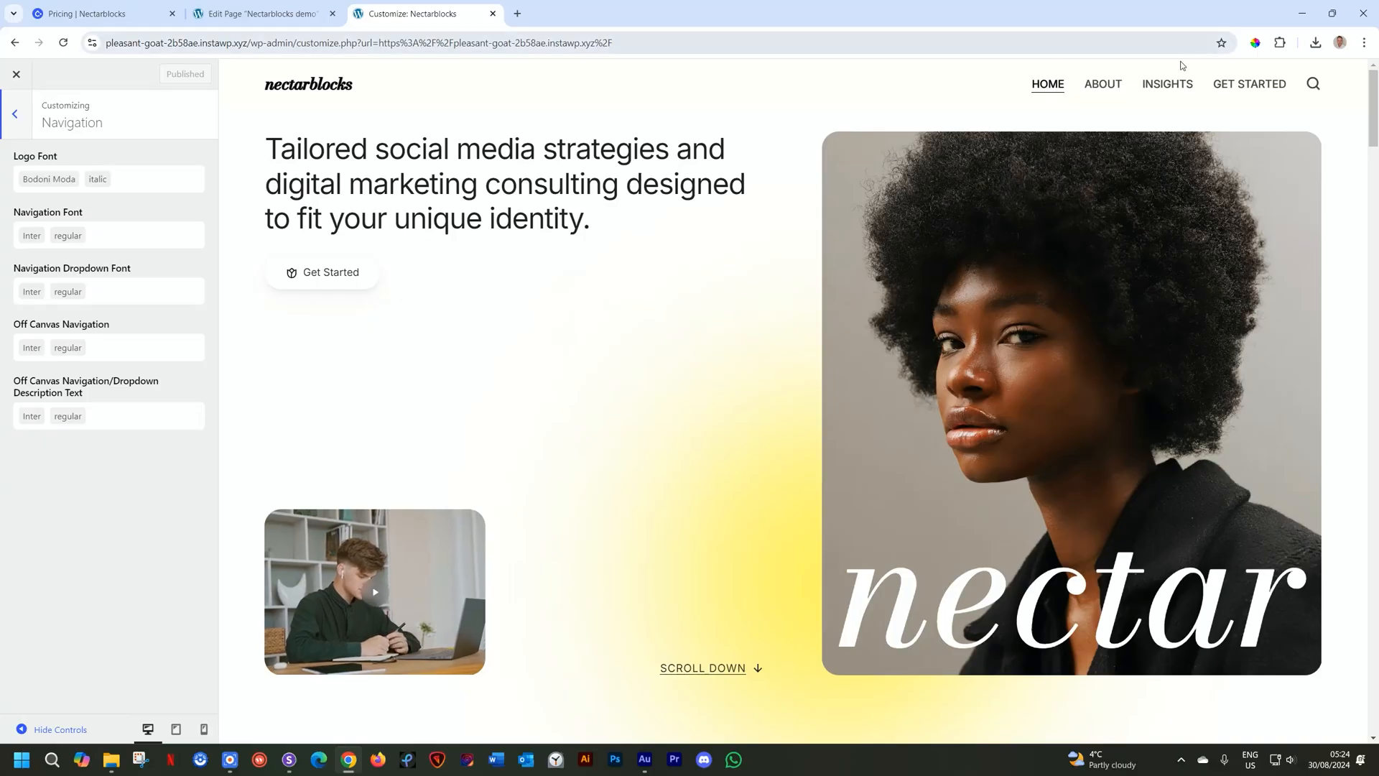
{"action": "left_click", "coordinate": [27, 111]}
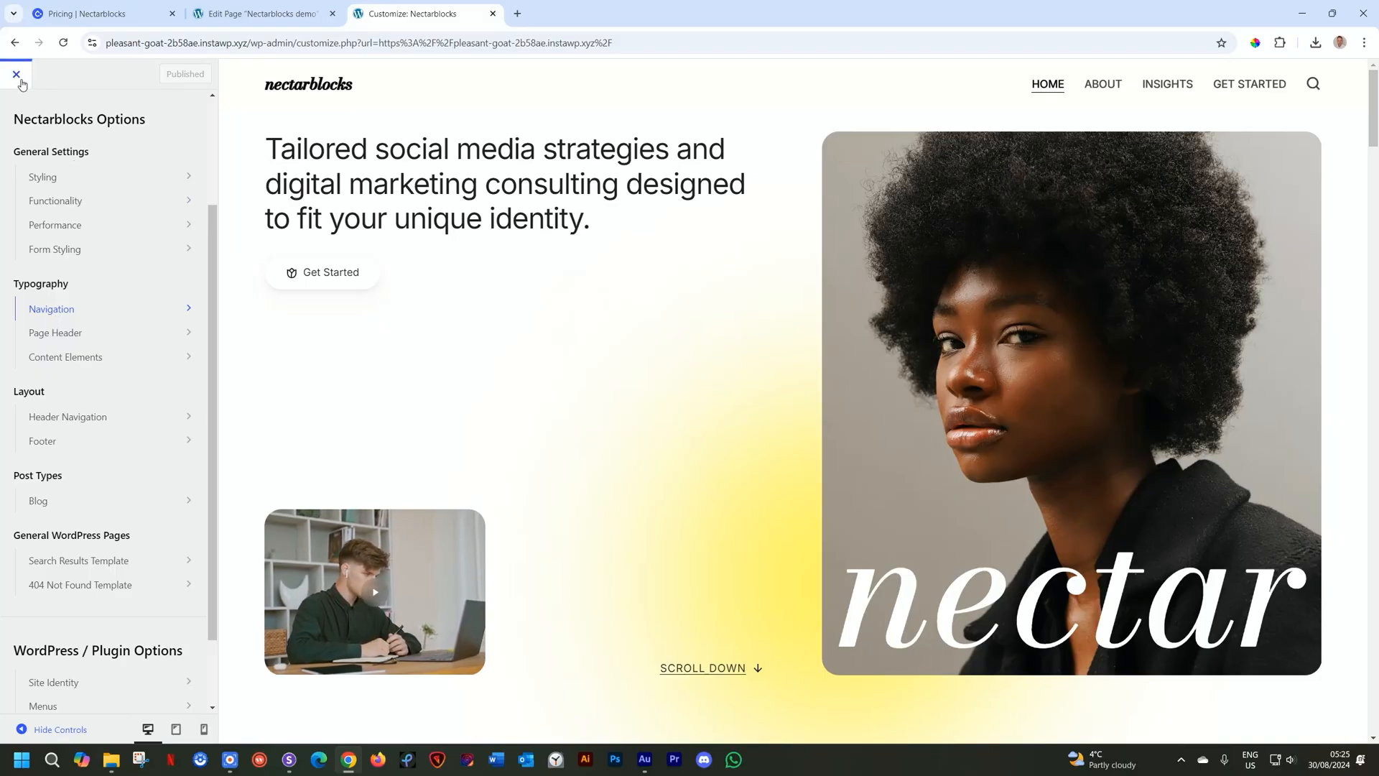
{"action": "left_click", "coordinate": [17, 79]}
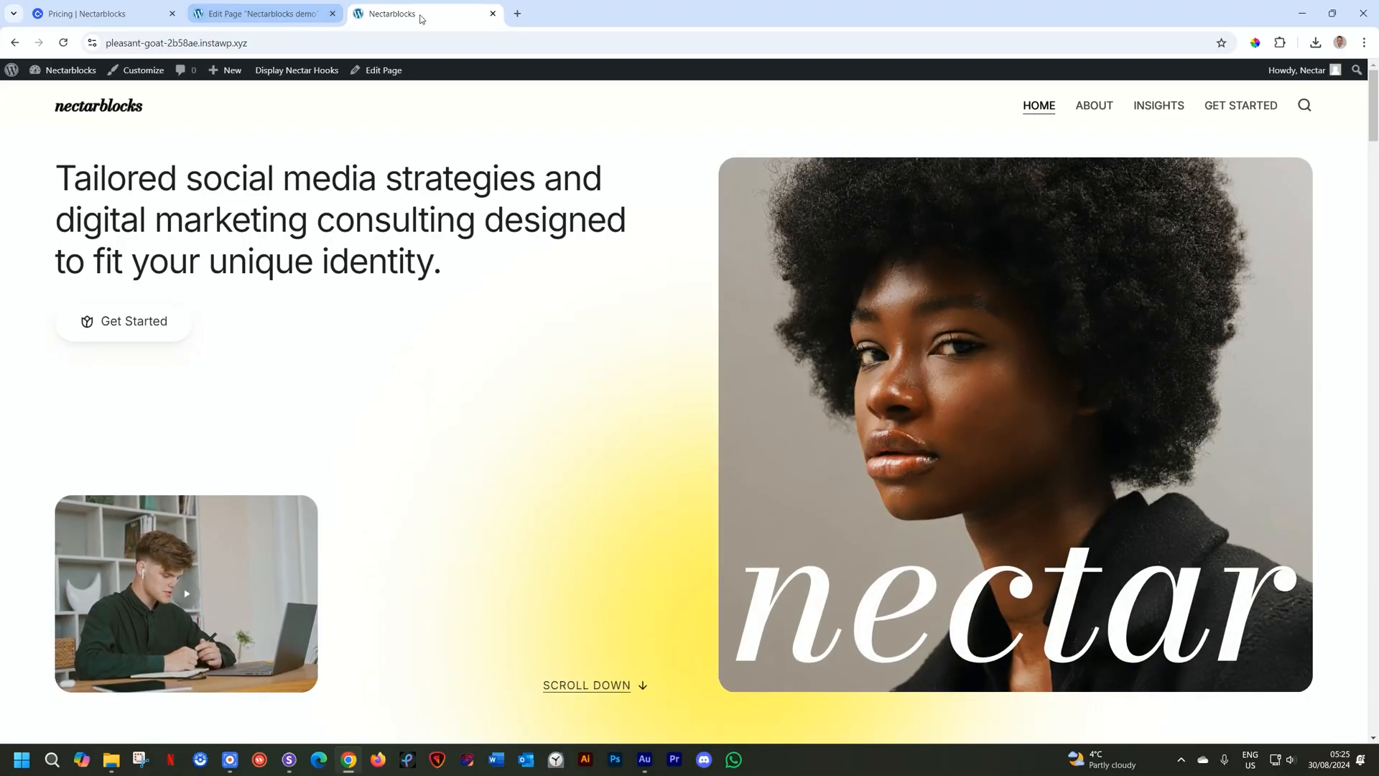
{"action": "left_click", "coordinate": [493, 13]}
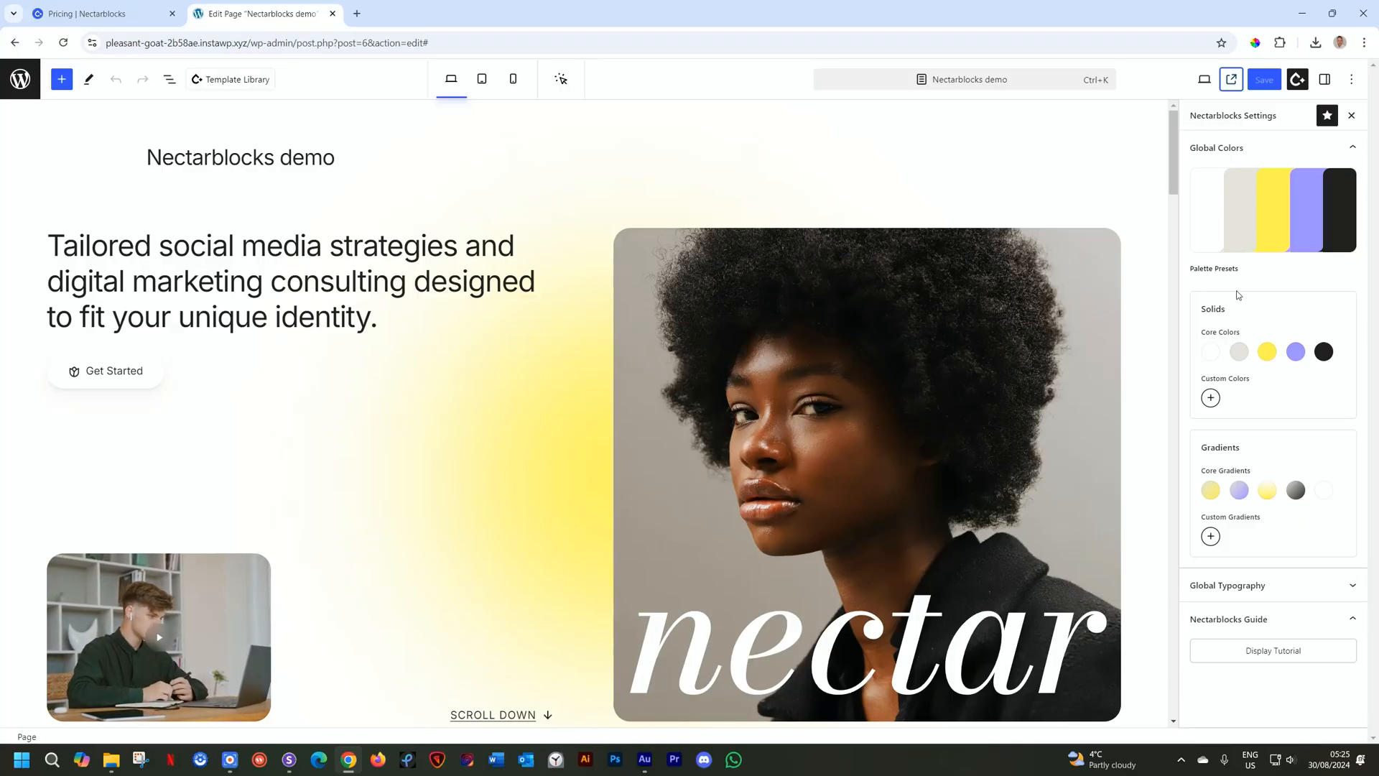
Collapse Global Colors and review the core and custom font rules under Global Typography in the Nectarblocks settings
{"action": "left_click", "coordinate": [1231, 148]}
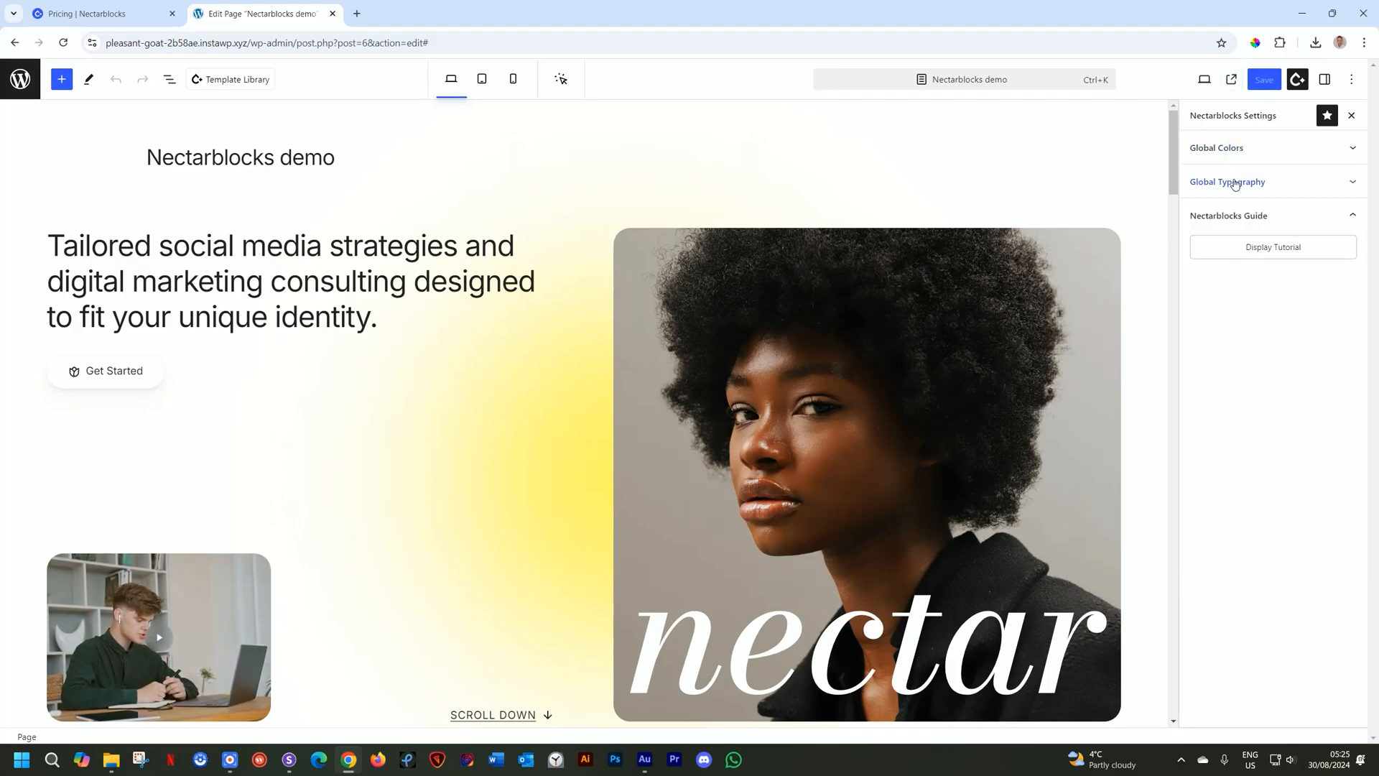
{"action": "left_click", "coordinate": [1235, 183]}
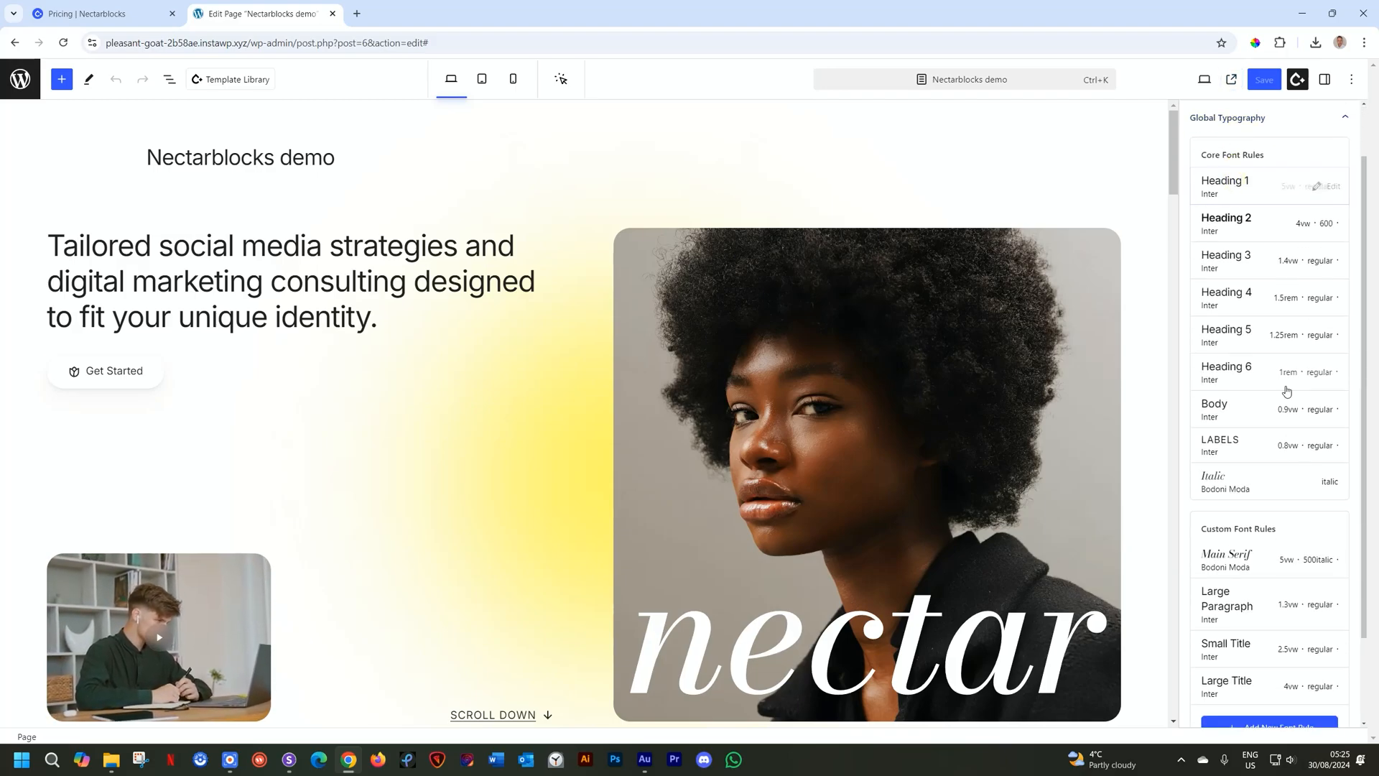
{"action": "scroll", "coordinate": [1287, 388], "scroll_direction": "down", "scroll_amount": 1}
{"action": "scroll", "coordinate": [1286, 385], "scroll_direction": "up", "scroll_amount": 2}
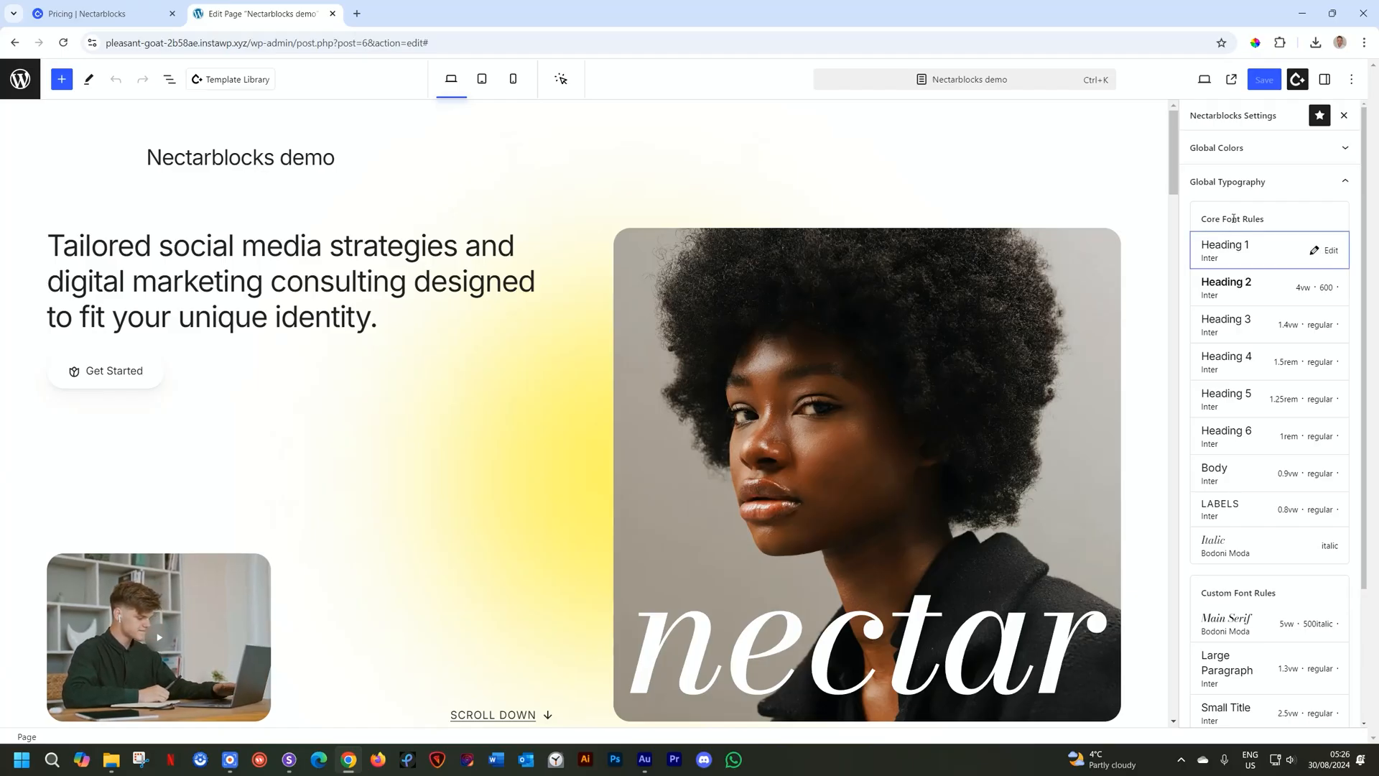
{"action": "scroll", "coordinate": [1365, 242], "scroll_direction": "down", "scroll_amount": 3}
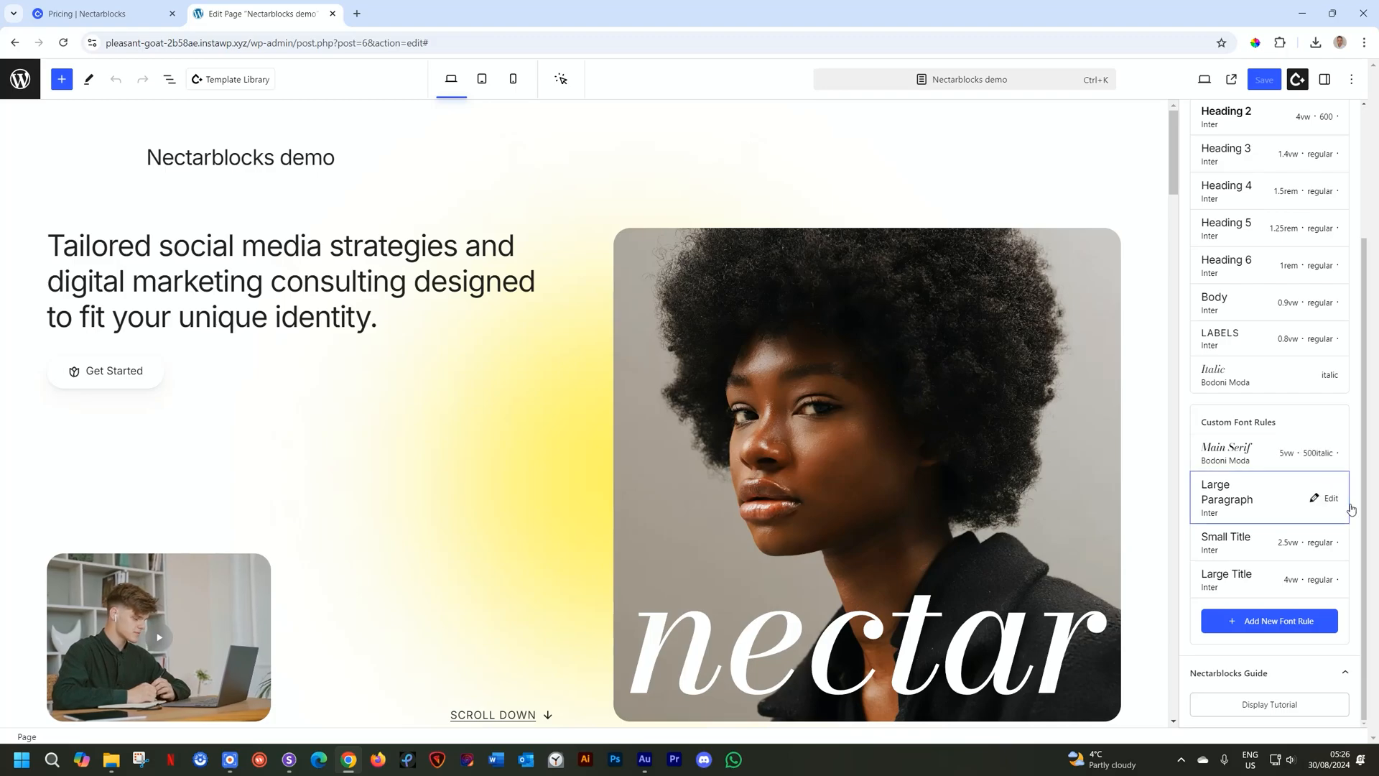
Open the Heading 1 core font rule, review its font source and font size unit options, and close it without saving
{"action": "scroll", "coordinate": [1365, 509], "scroll_direction": "up", "scroll_amount": 3}
{"action": "left_click", "coordinate": [1231, 244]}
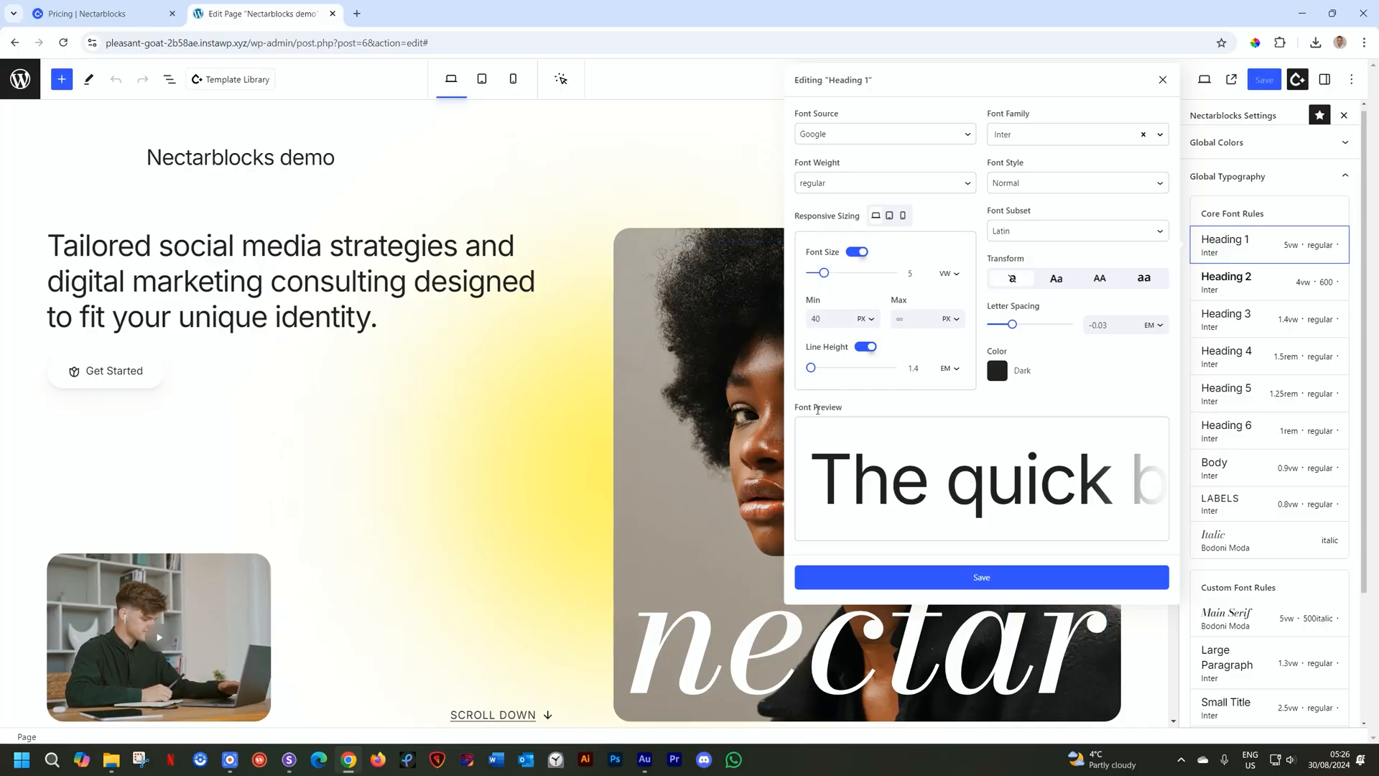
{"action": "left_click", "coordinate": [824, 130]}
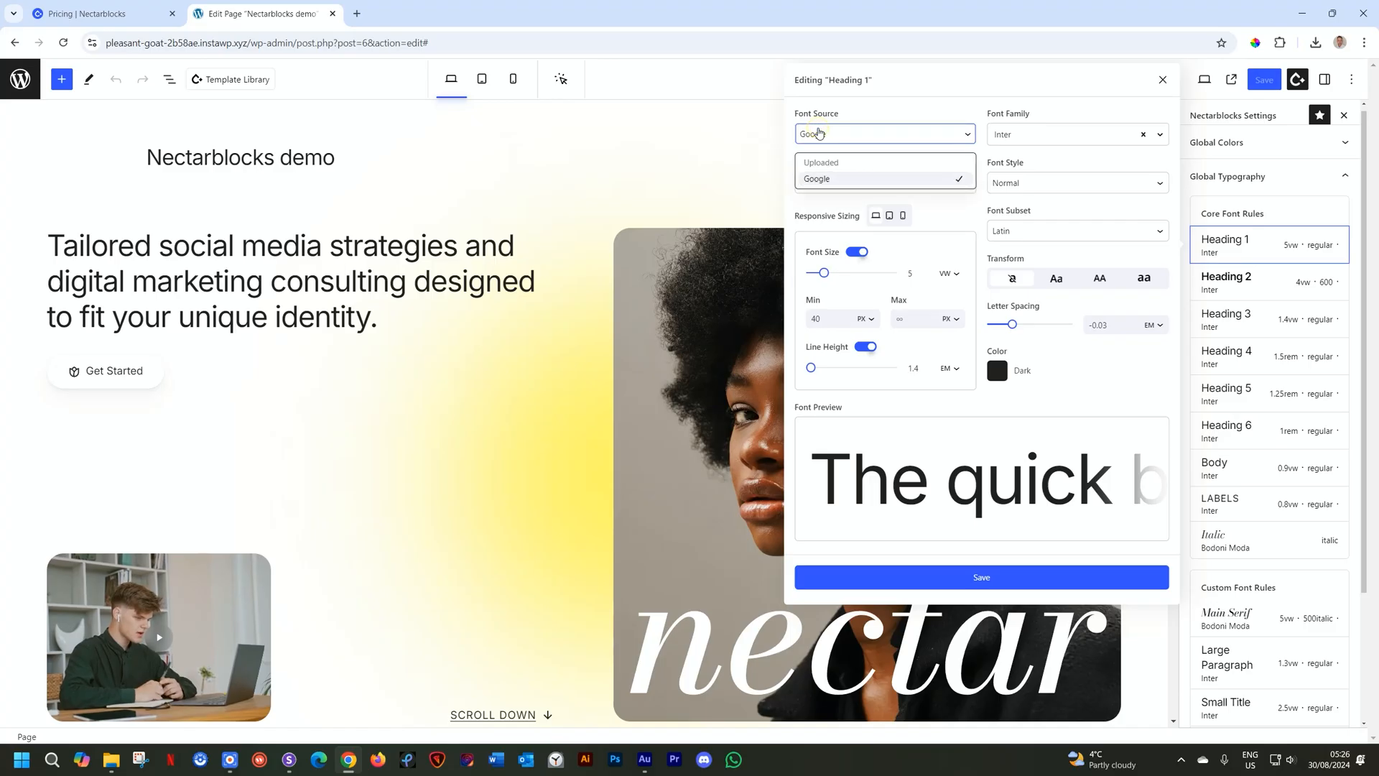
{"action": "left_click", "coordinate": [864, 134]}
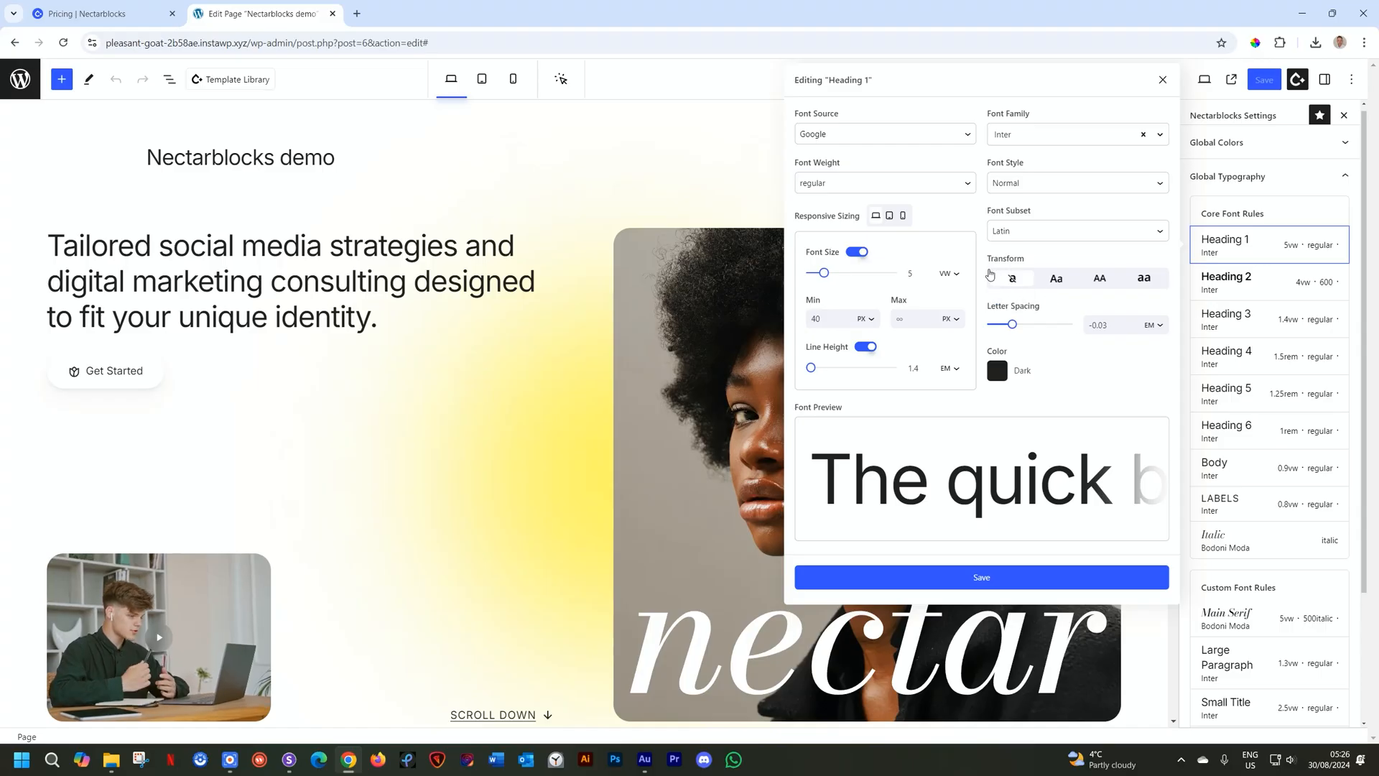
{"action": "left_click", "coordinate": [958, 276]}
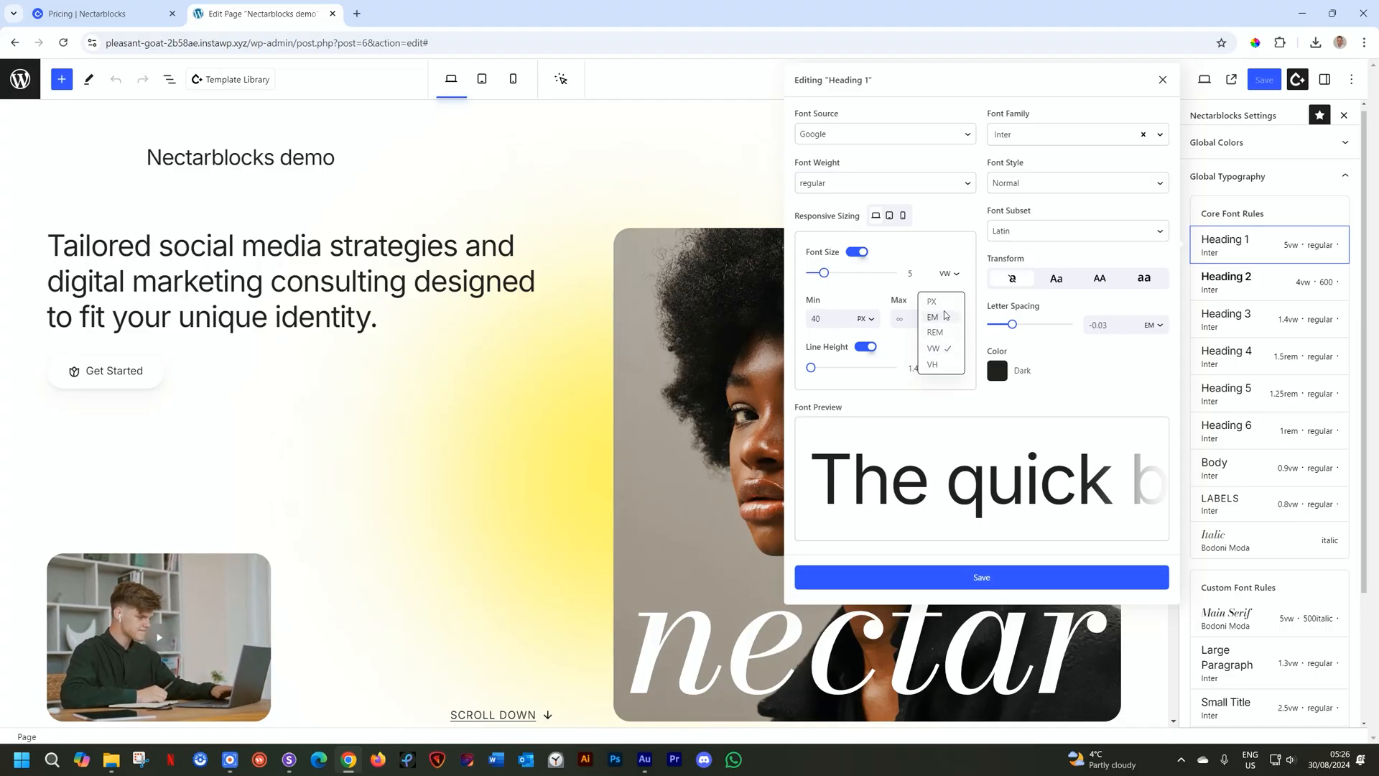
{"action": "left_click", "coordinate": [957, 256]}
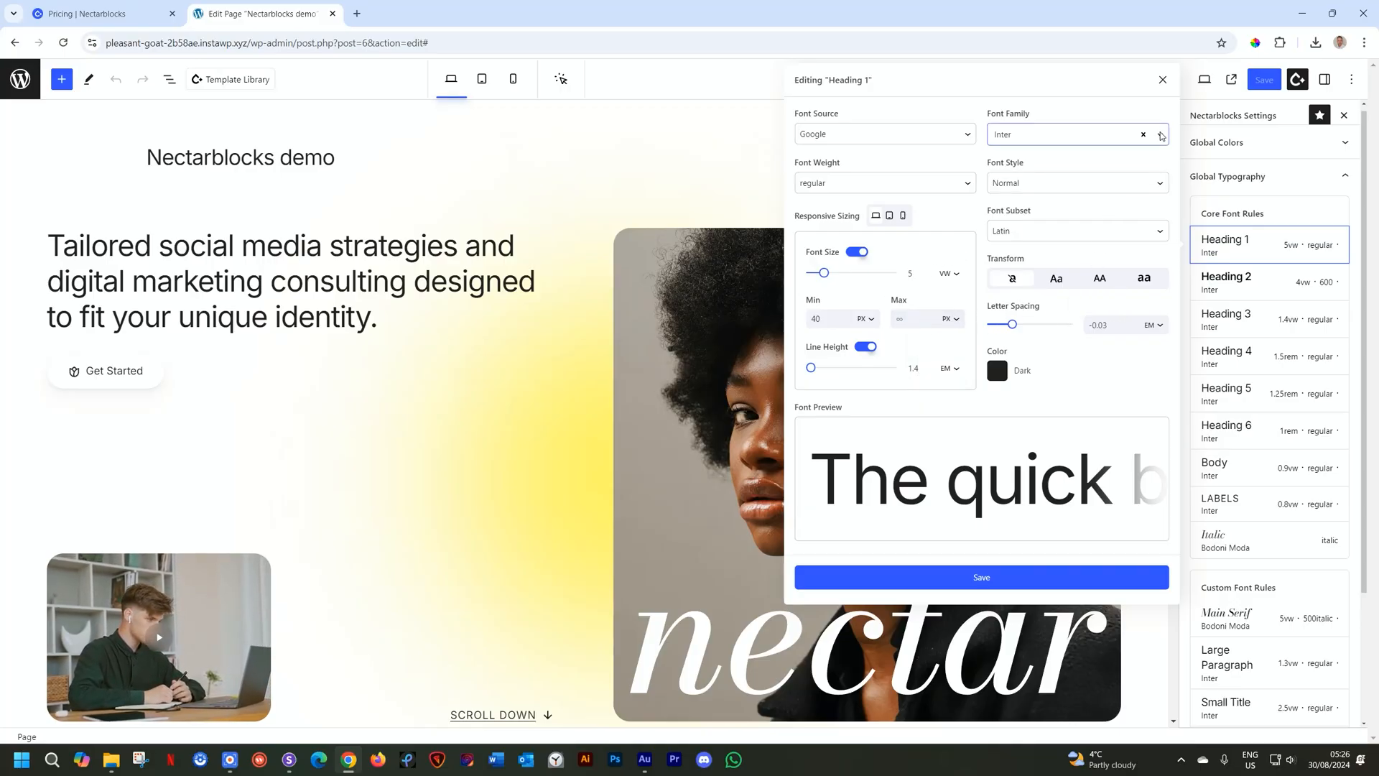
{"action": "left_click", "coordinate": [1163, 80]}
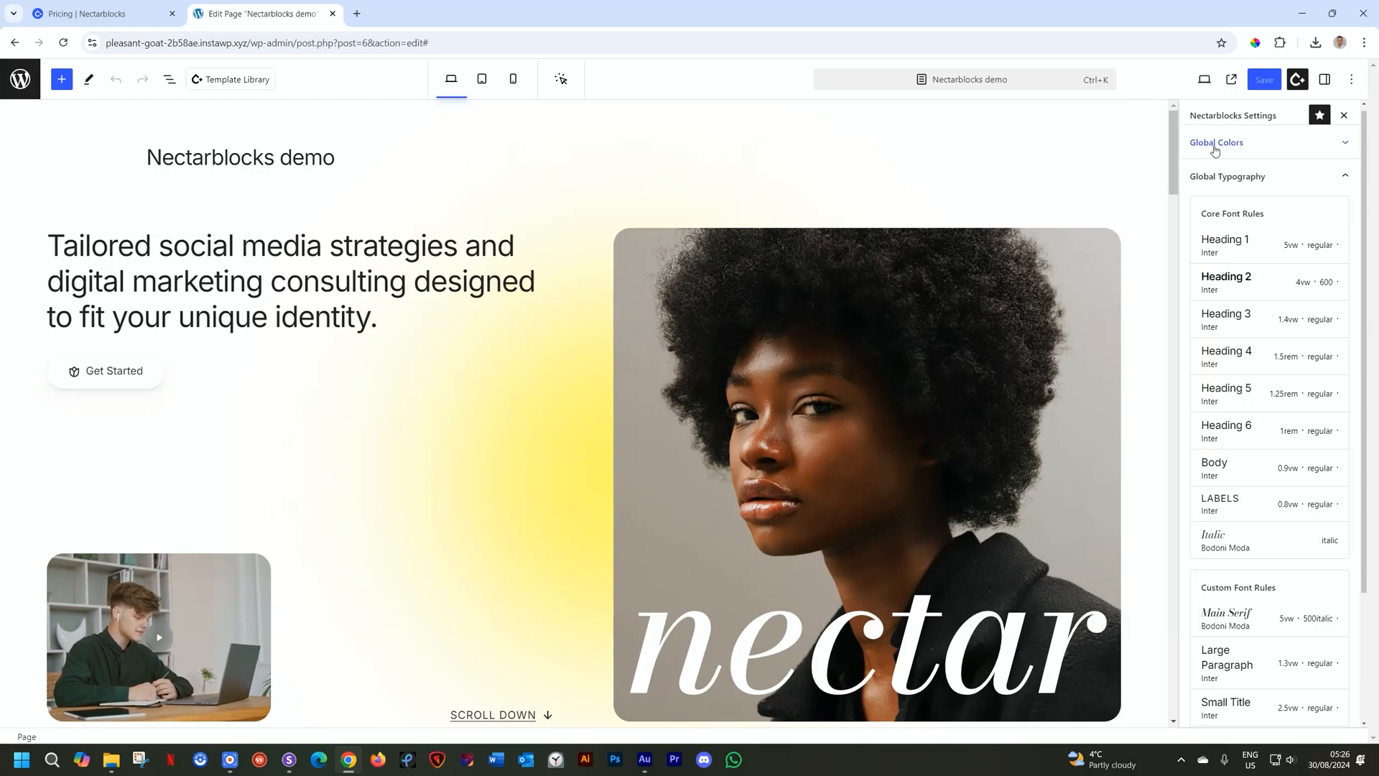
Collapse Global Typography and expand the Nectarblocks Guide section in the Nectarblocks settings
{"action": "left_click", "coordinate": [1322, 189]}
{"action": "left_click", "coordinate": [1232, 217]}
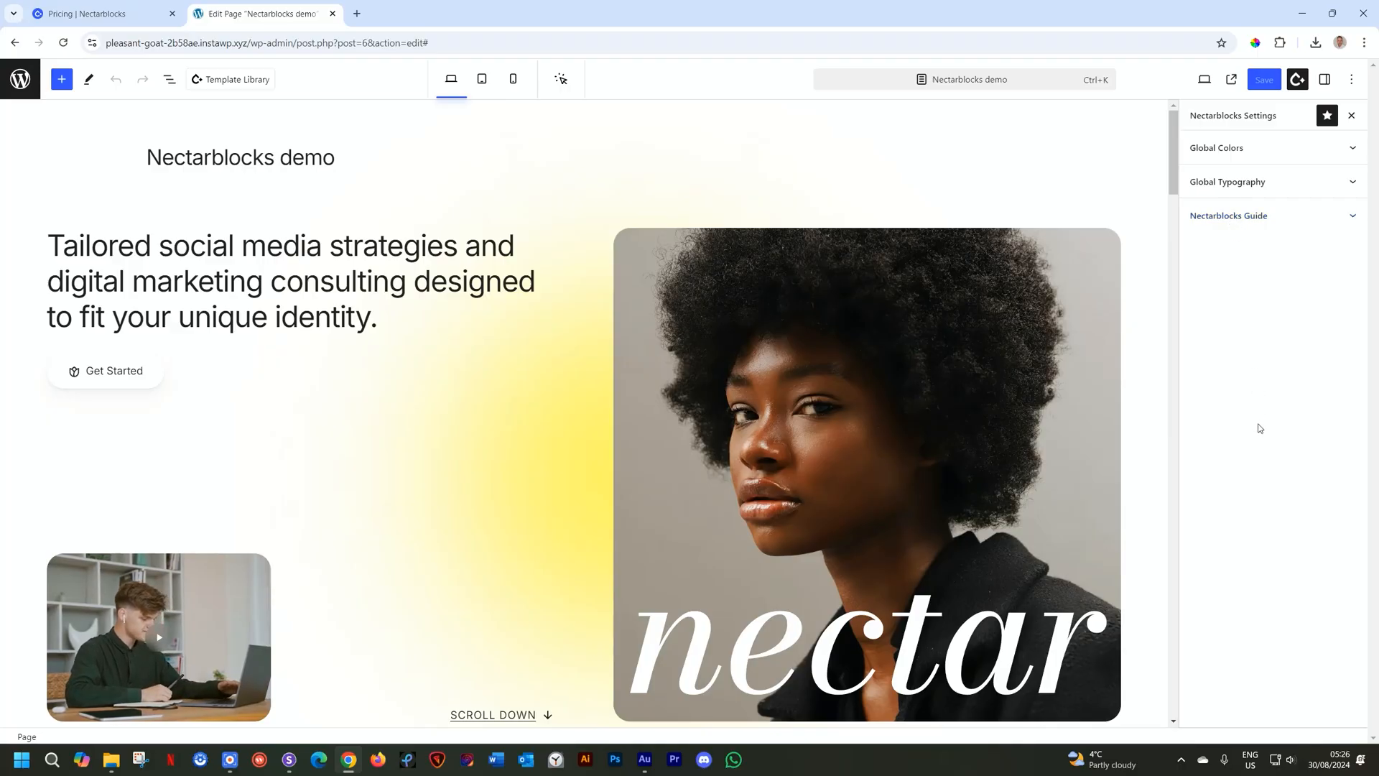
{"action": "left_click", "coordinate": [1263, 216]}
{"action": "left_click", "coordinate": [1262, 215]}
{"action": "left_click", "coordinate": [1263, 216]}
{"action": "left_click", "coordinate": [1262, 215]}
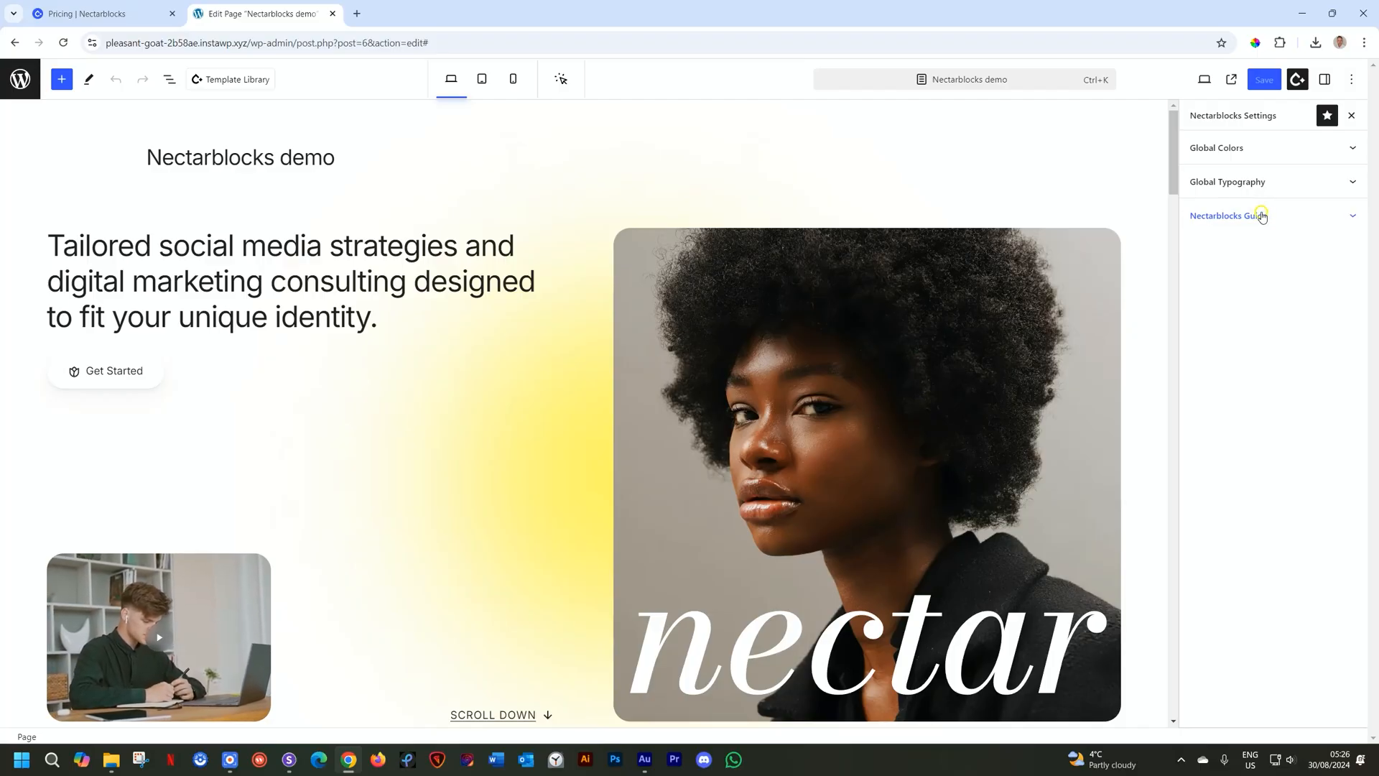
{"action": "left_click", "coordinate": [1260, 214]}
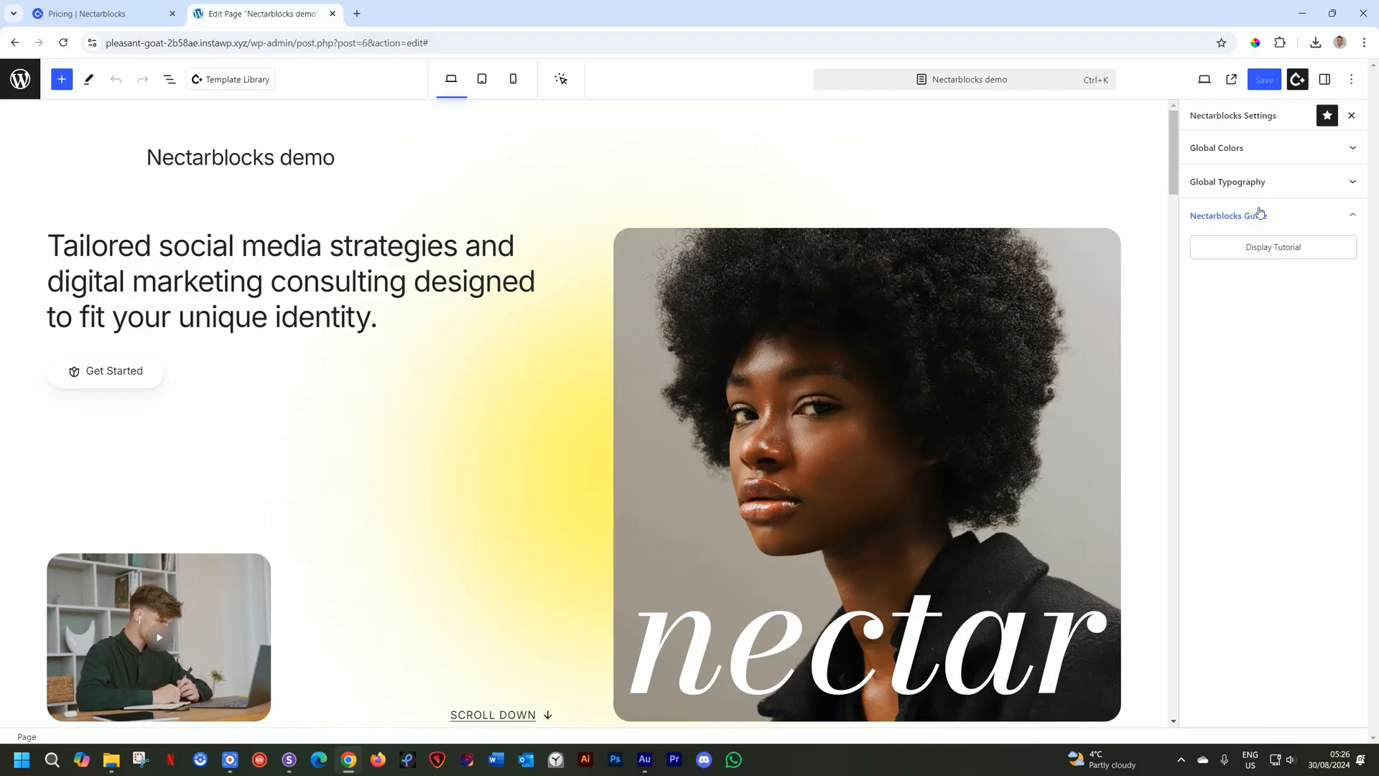
Close the Nectarblocks settings, view the live page for comparison, and return to the page editor
{"action": "left_click", "coordinate": [1352, 115]}
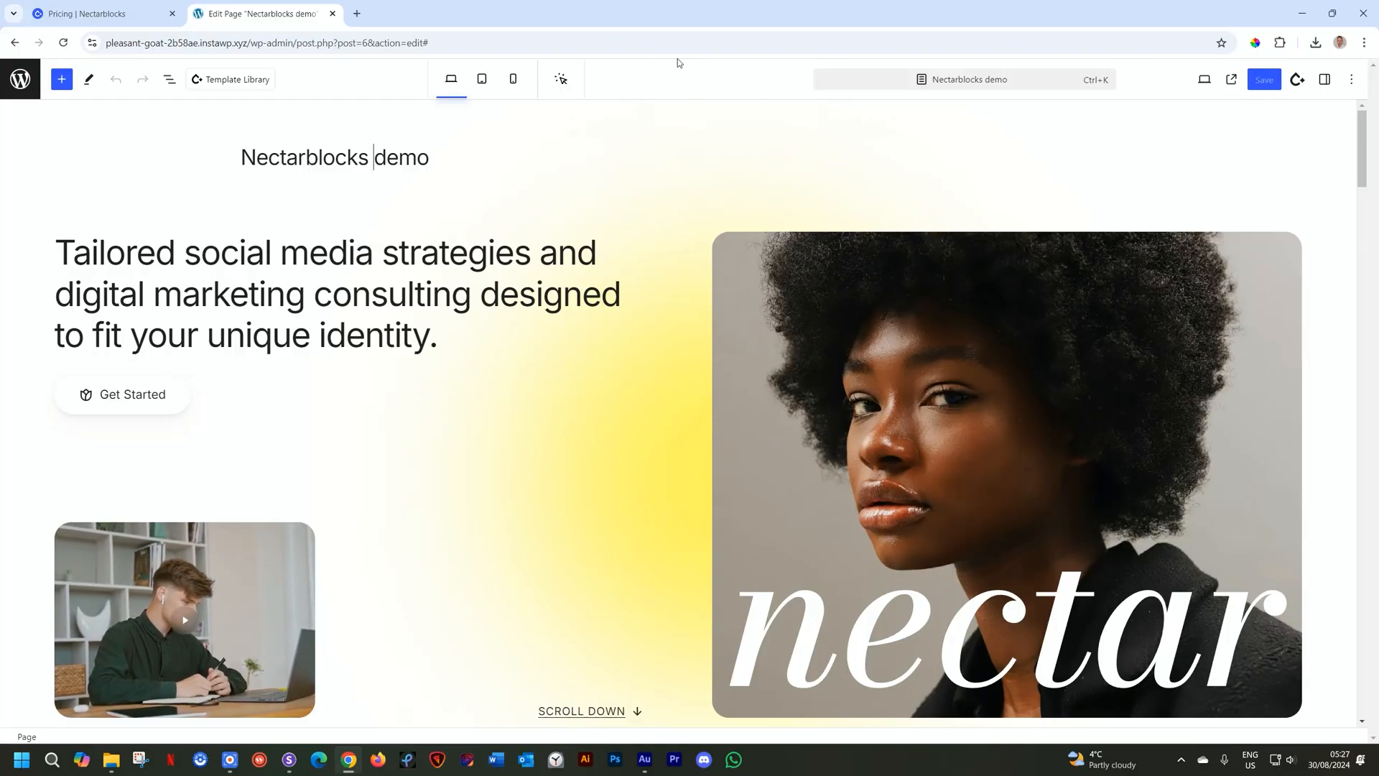
{"action": "left_click", "coordinate": [1231, 80]}
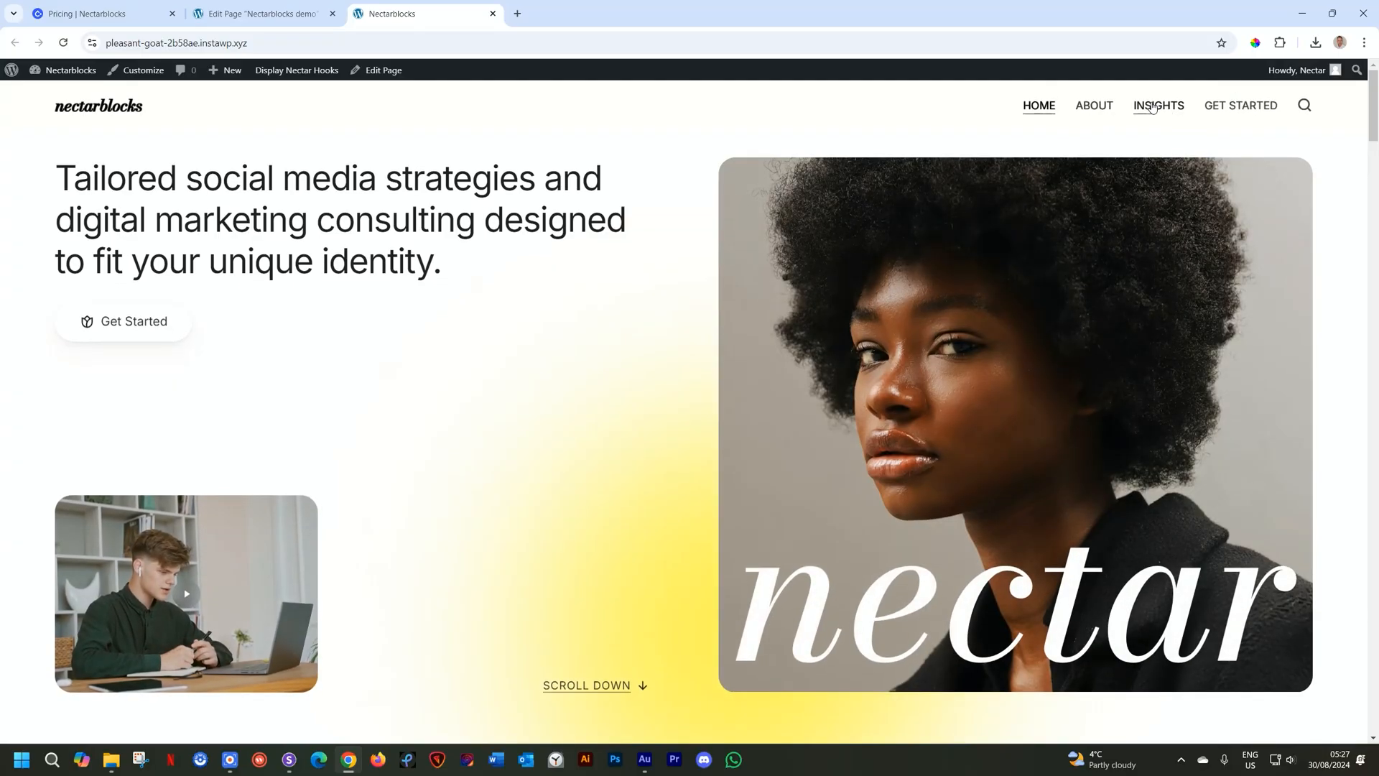
{"action": "left_click", "coordinate": [259, 7]}
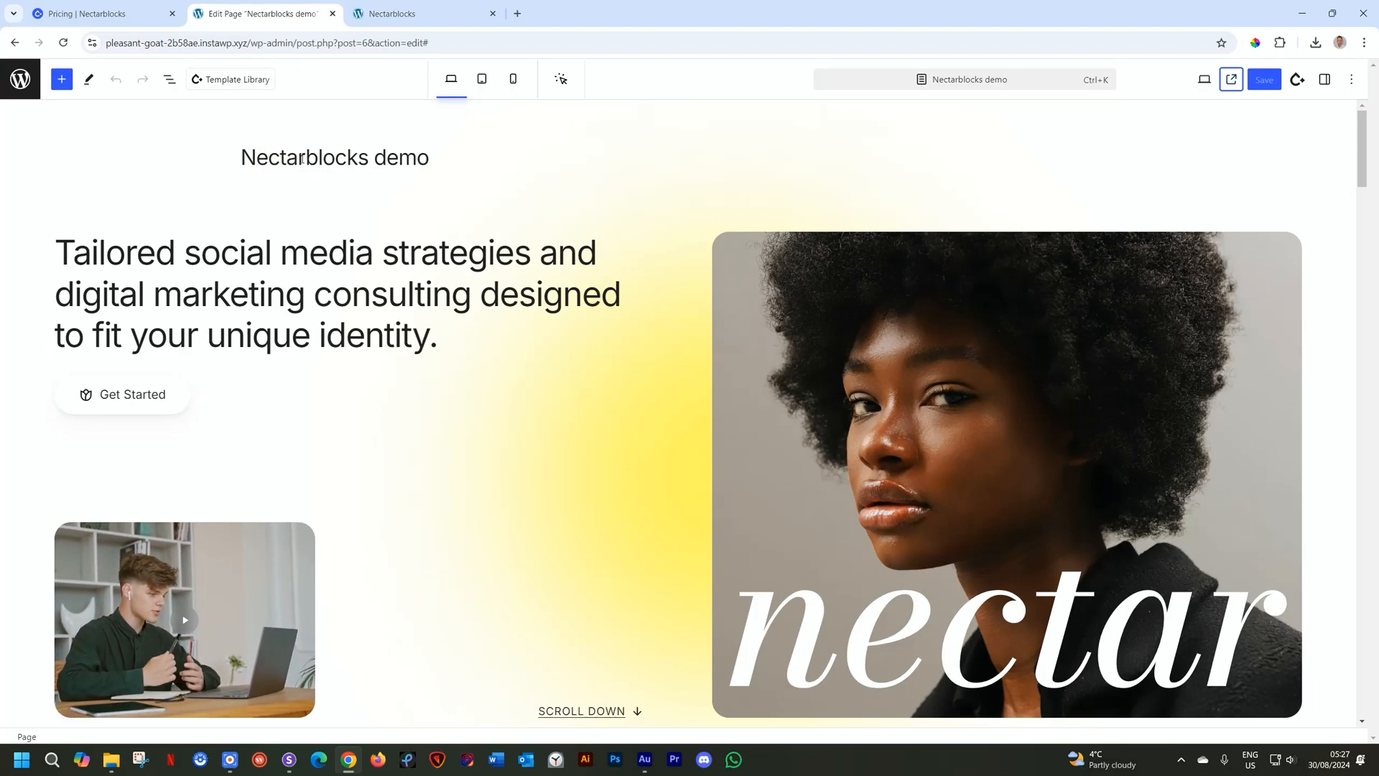
Select the hero heading text, show its block settings, and step up through its parent blocks to the outermost row
{"action": "left_click", "coordinate": [204, 255]}
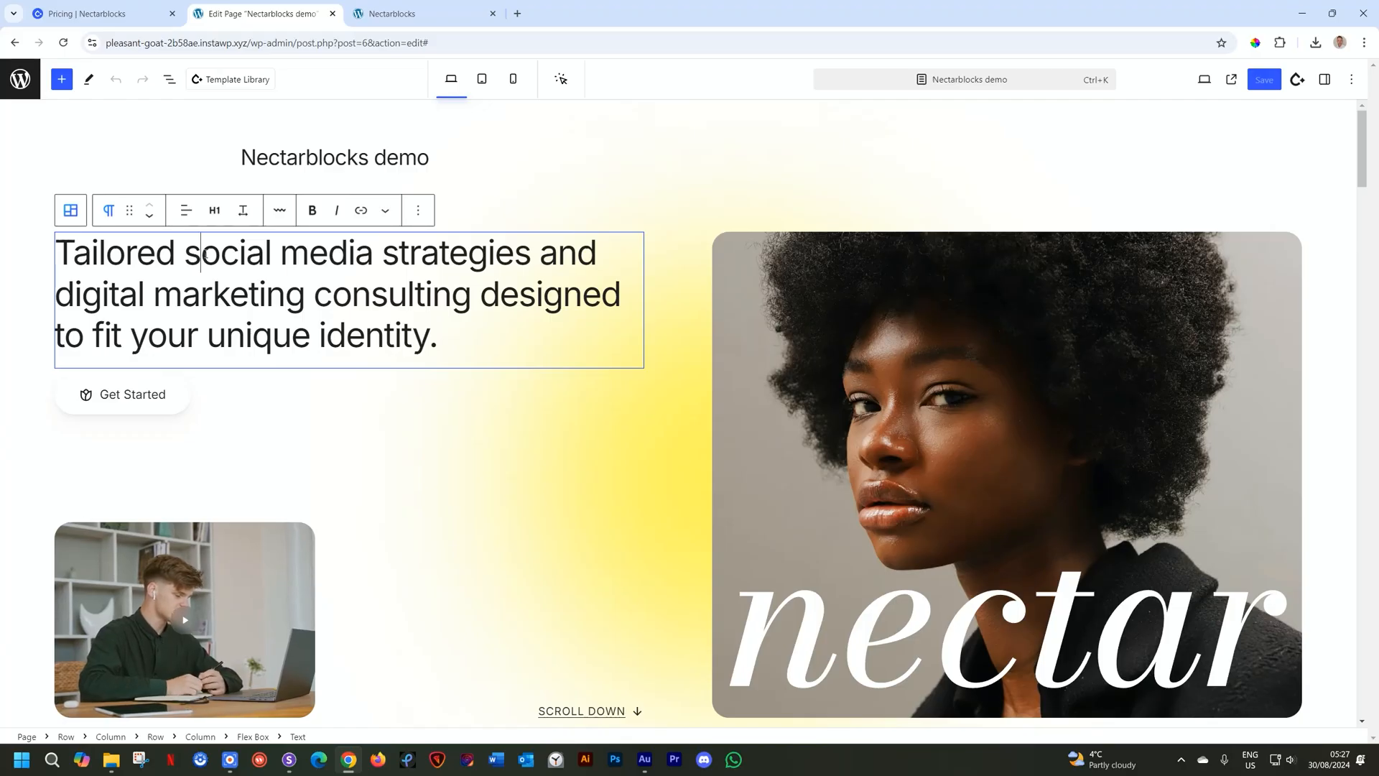
{"action": "left_click", "coordinate": [1323, 79]}
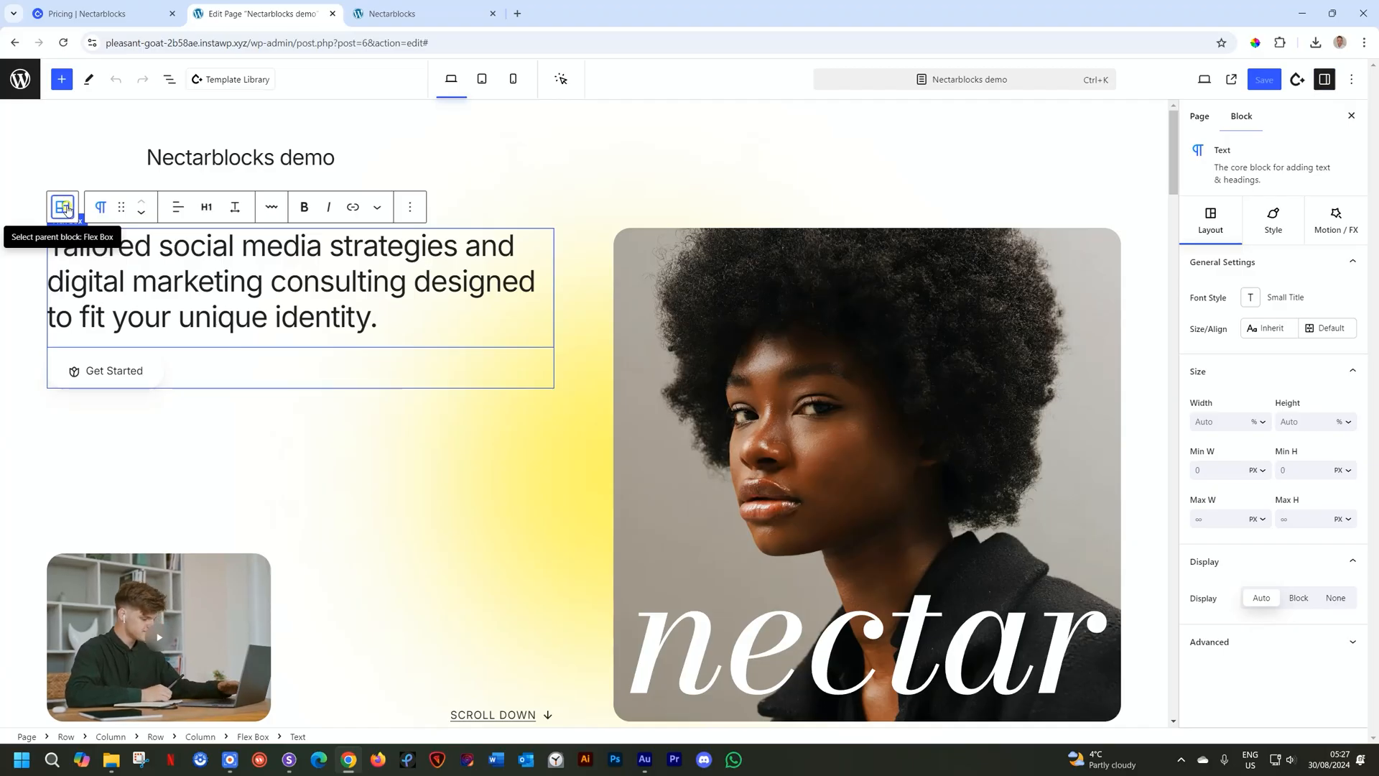
{"action": "left_click", "coordinate": [64, 208]}
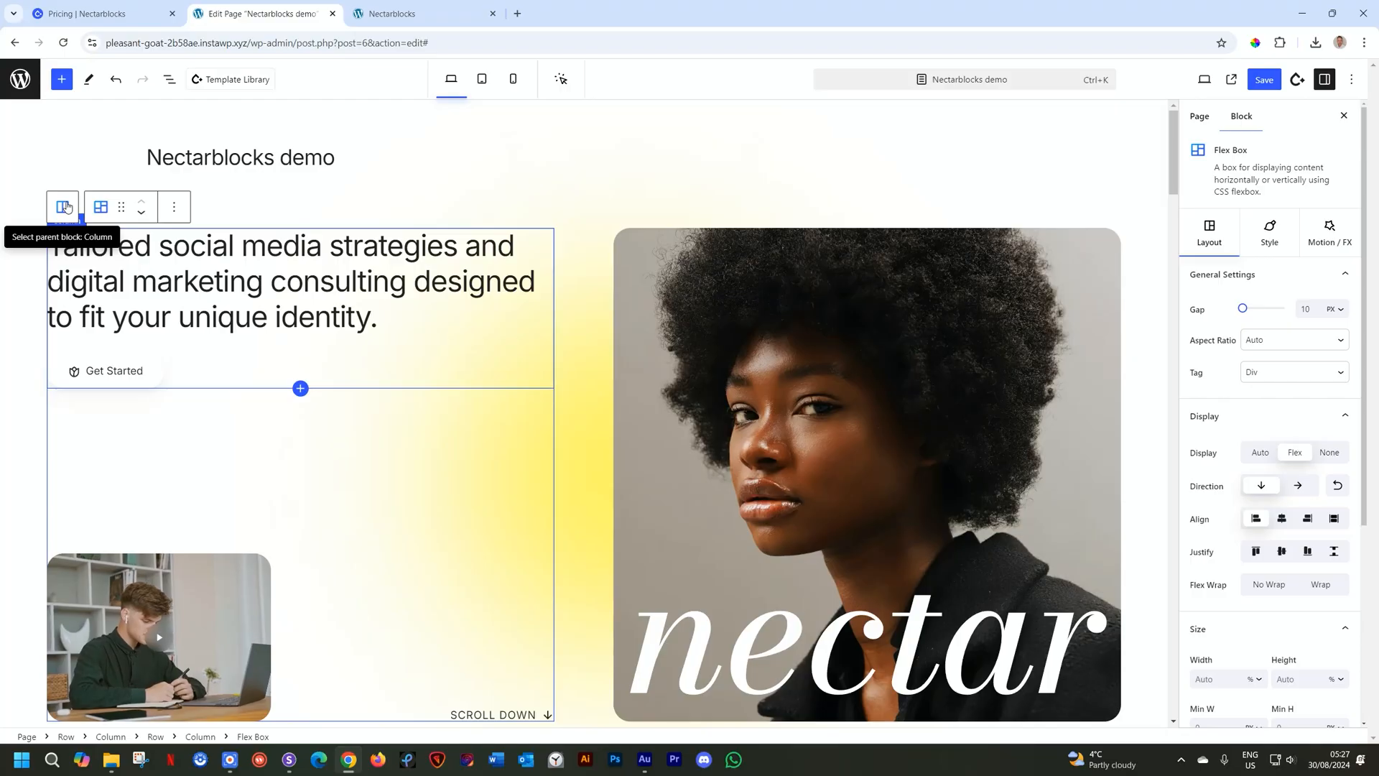
{"action": "left_click", "coordinate": [65, 207]}
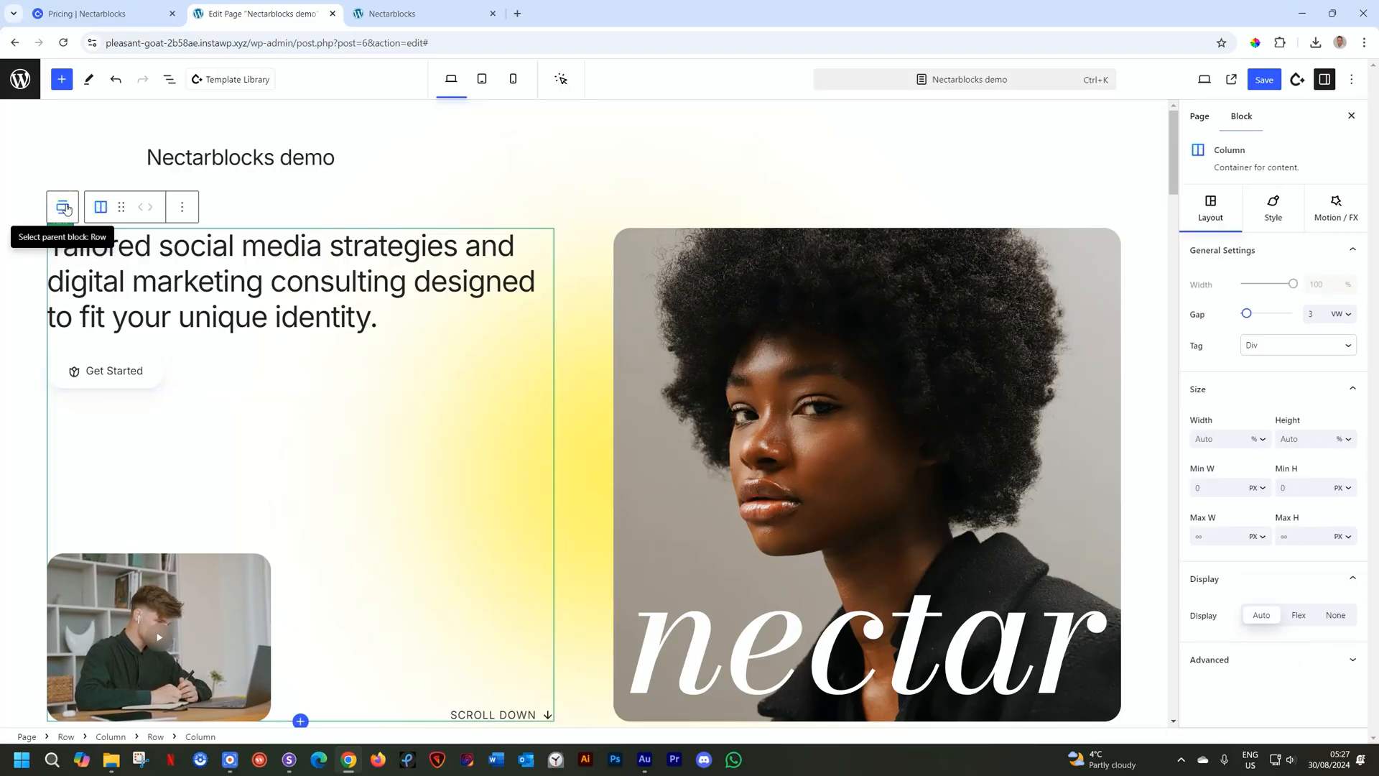
{"action": "left_click", "coordinate": [65, 208]}
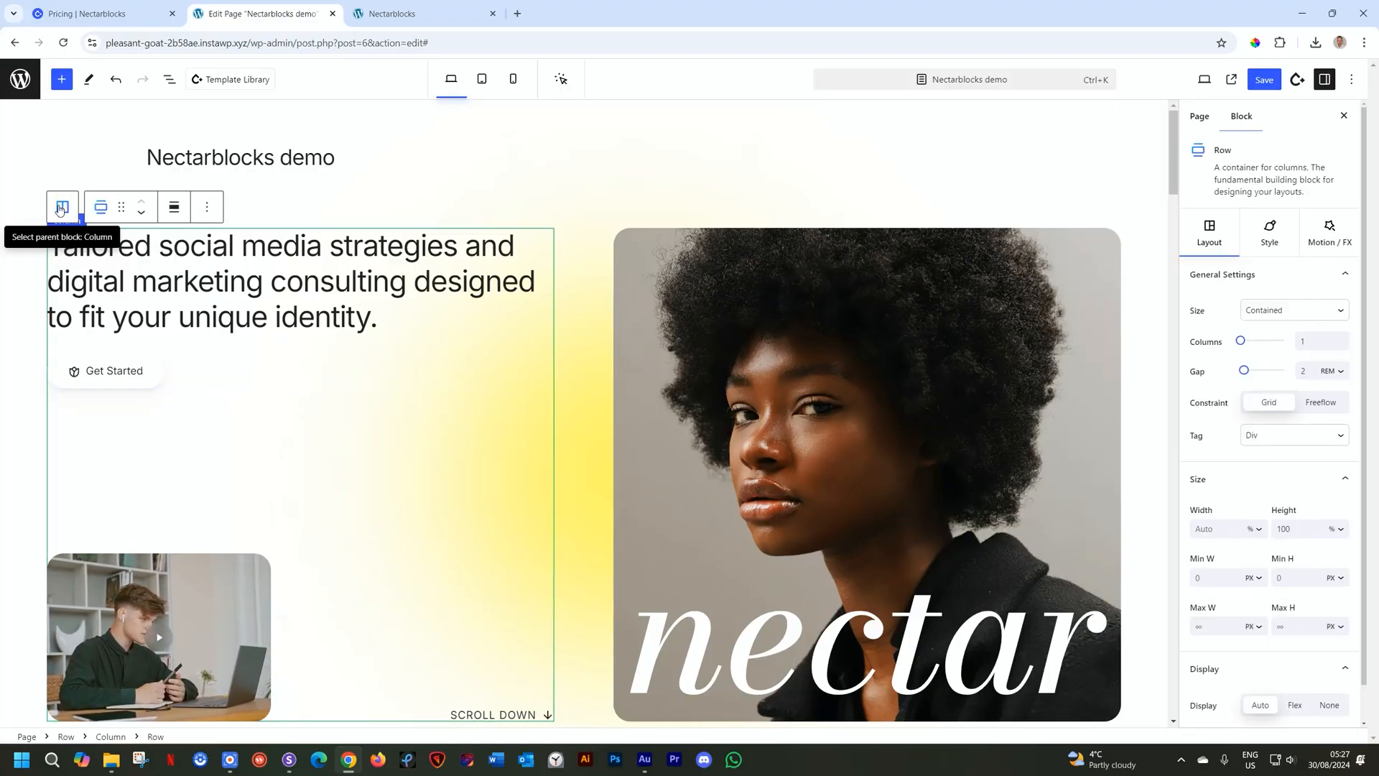
{"action": "left_click", "coordinate": [60, 208]}
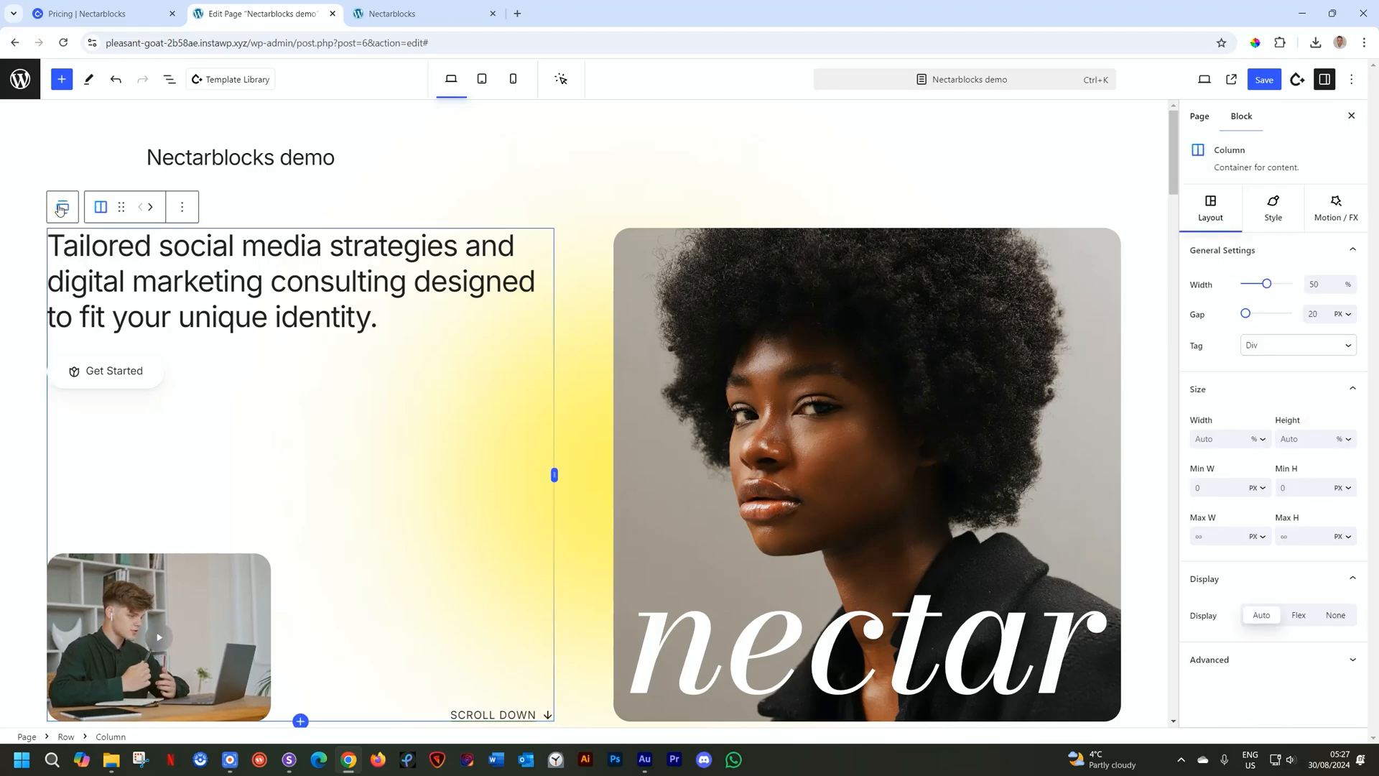
{"action": "left_click", "coordinate": [61, 209]}
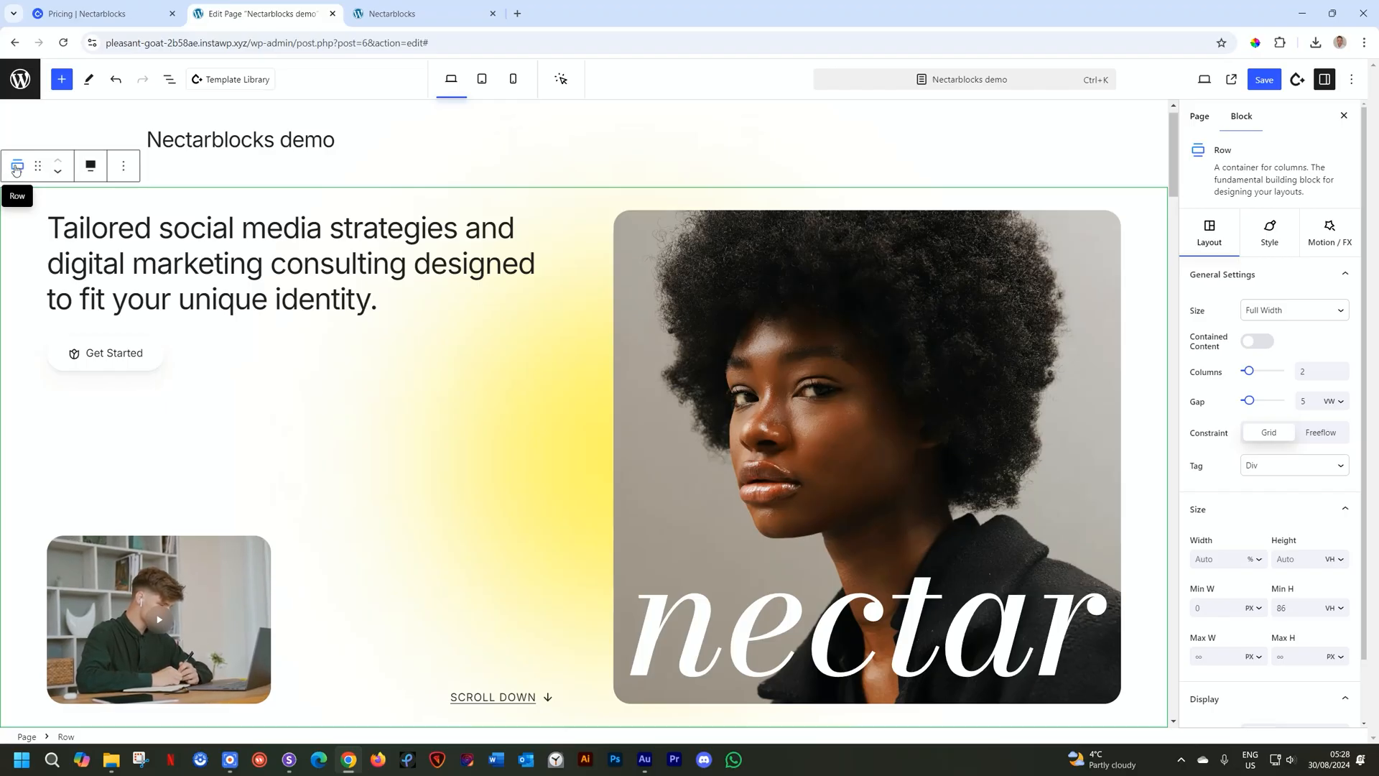
Browse the available Nectarblocks blocks in the block inserter, close it, and view the row's alignment options
{"action": "left_click", "coordinate": [61, 80]}
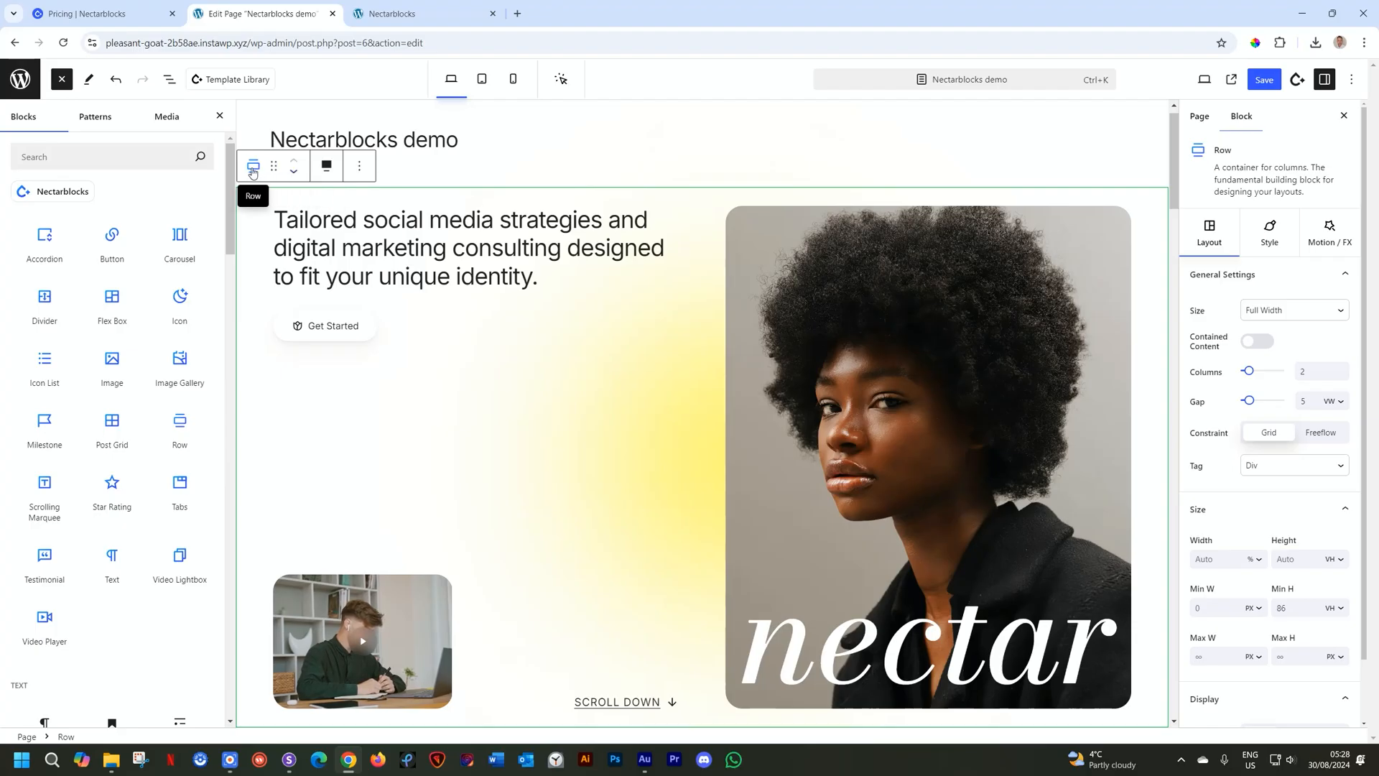
{"action": "left_click", "coordinate": [253, 168]}
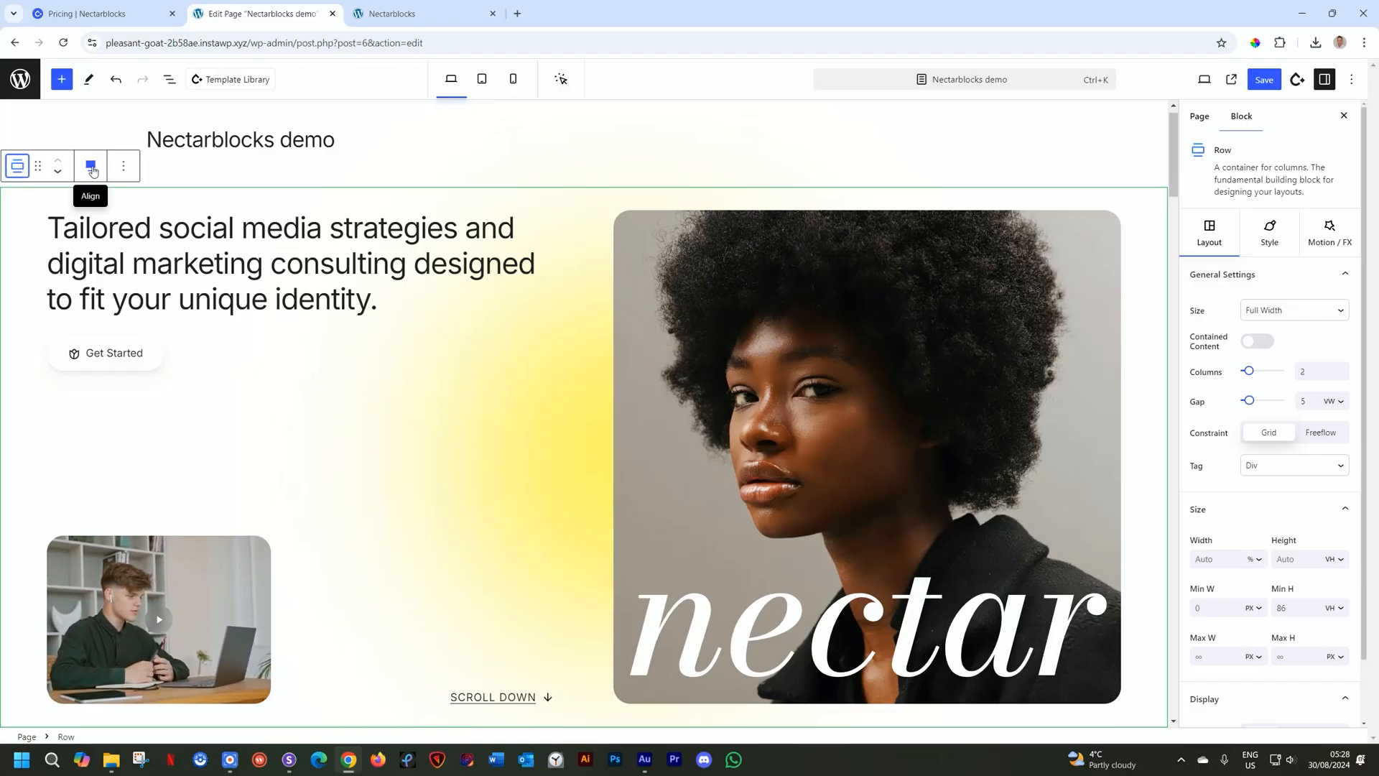
{"action": "left_click", "coordinate": [91, 169]}
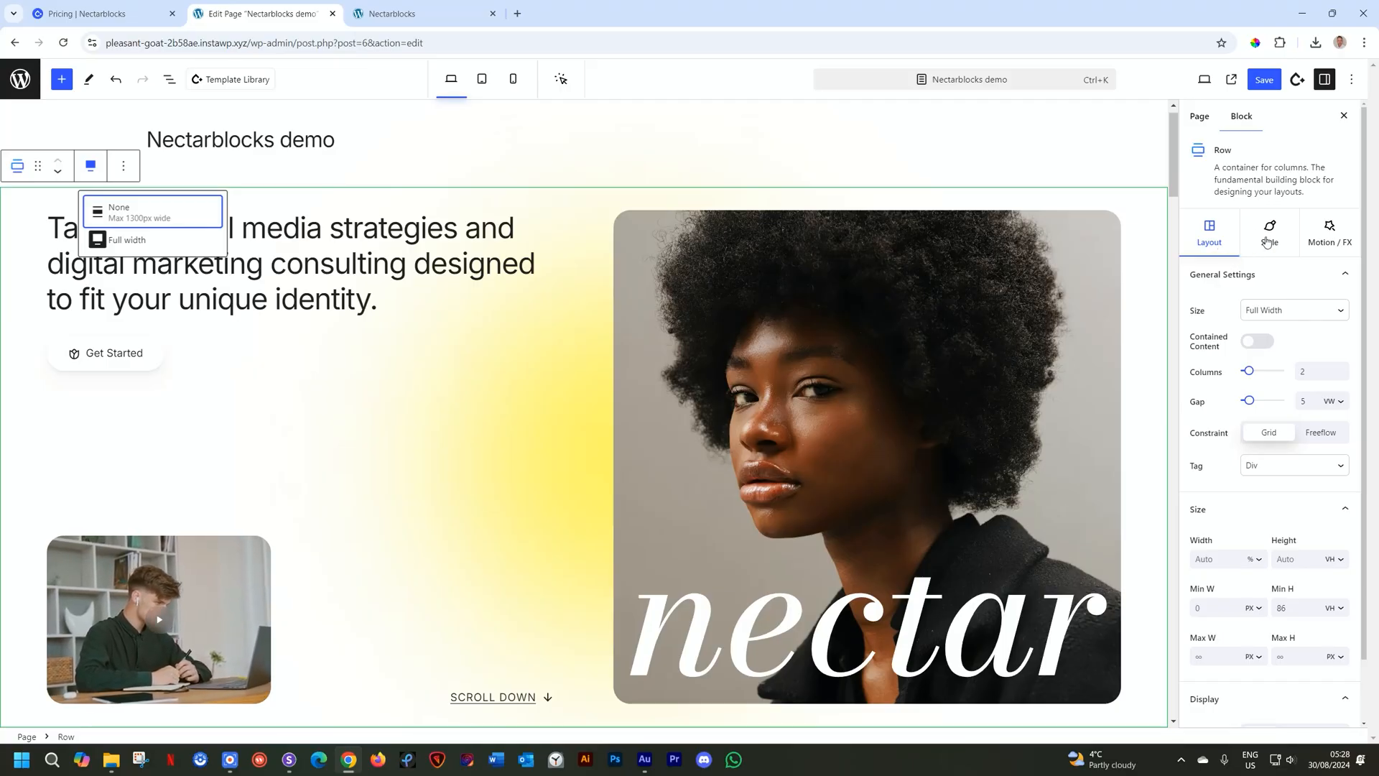
Look through the row's Style and Motion / FX settings, and check the Size choices in its Layout settings
{"action": "left_click", "coordinate": [1270, 234]}
{"action": "left_click", "coordinate": [1330, 233]}
{"action": "left_click", "coordinate": [1199, 238]}
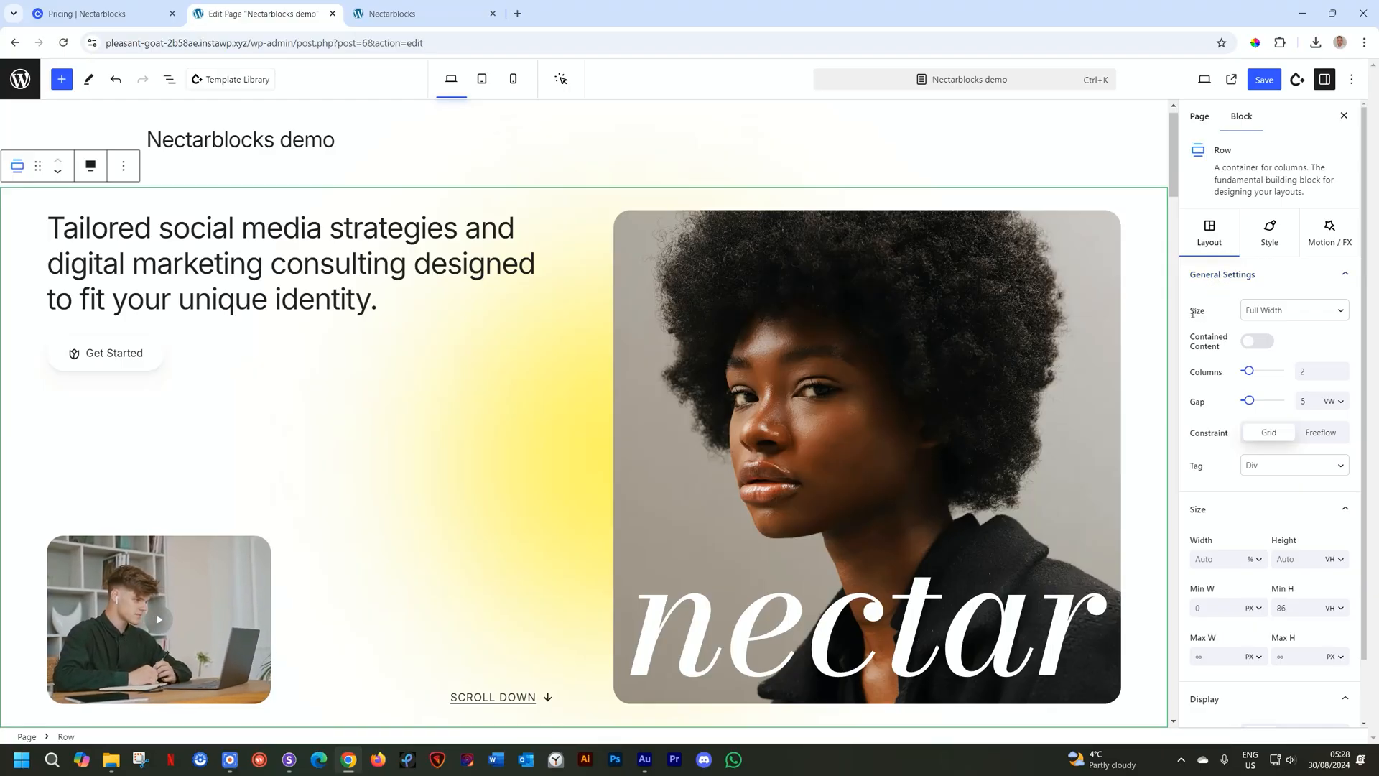
{"action": "left_click", "coordinate": [1316, 316]}
{"action": "left_click", "coordinate": [1316, 316]}
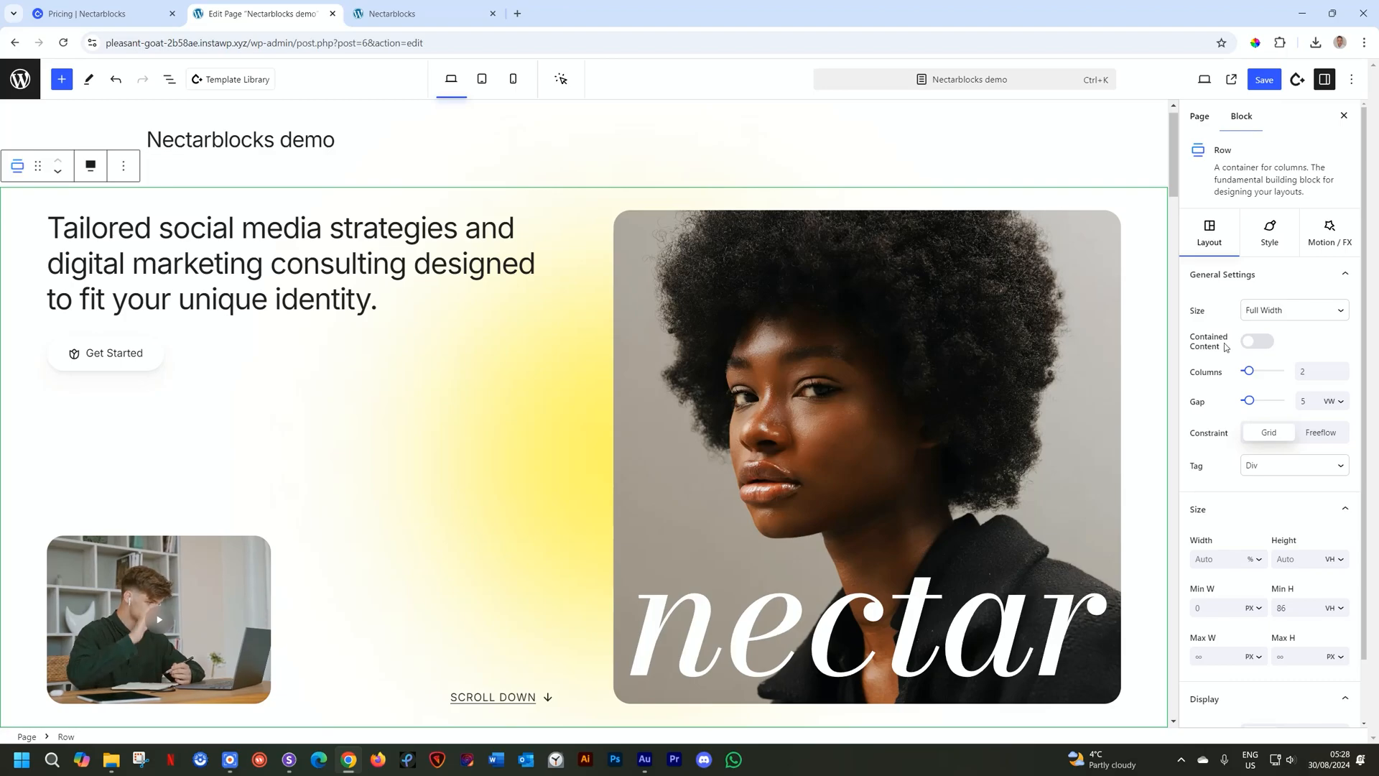
Try the Contained Content option on the hero row and turn it off again
{"action": "left_click", "coordinate": [1255, 342]}
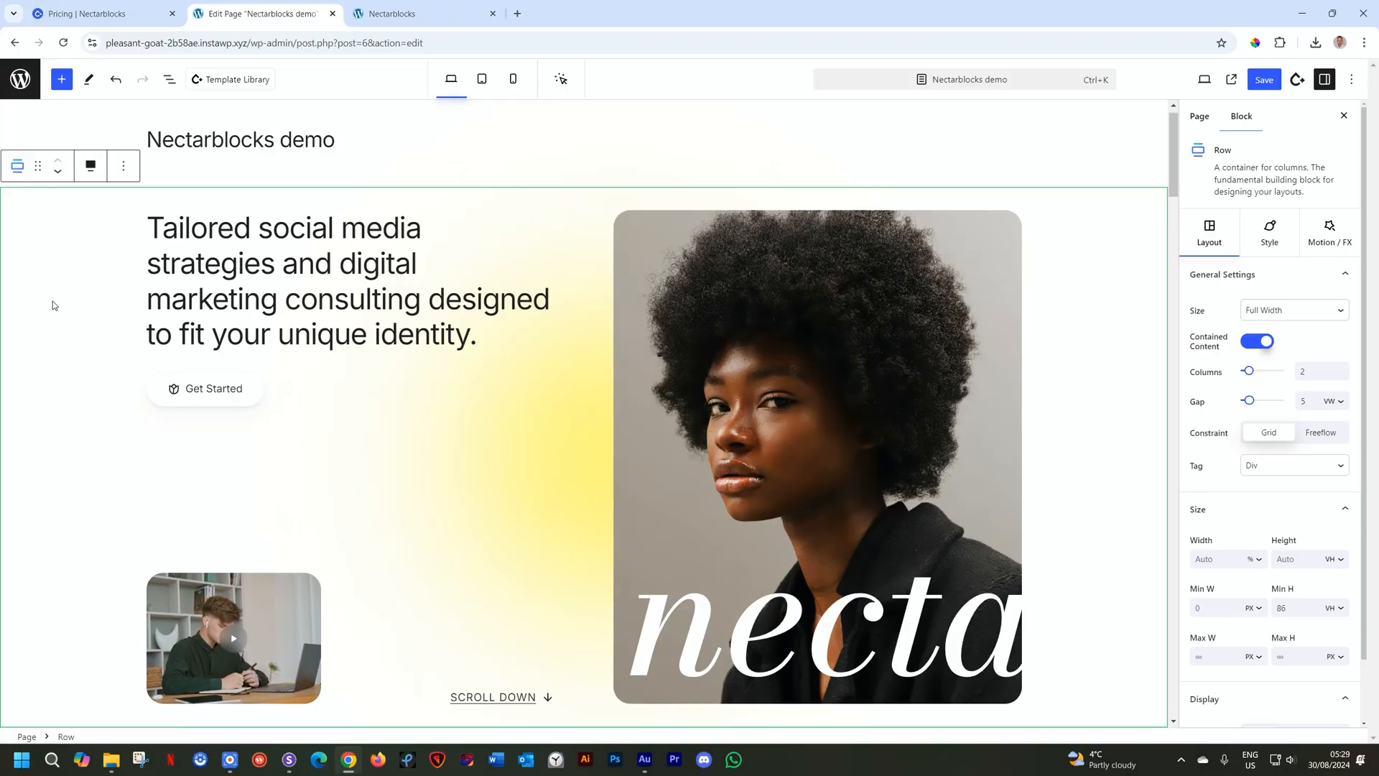
{"action": "left_click", "coordinate": [1256, 342]}
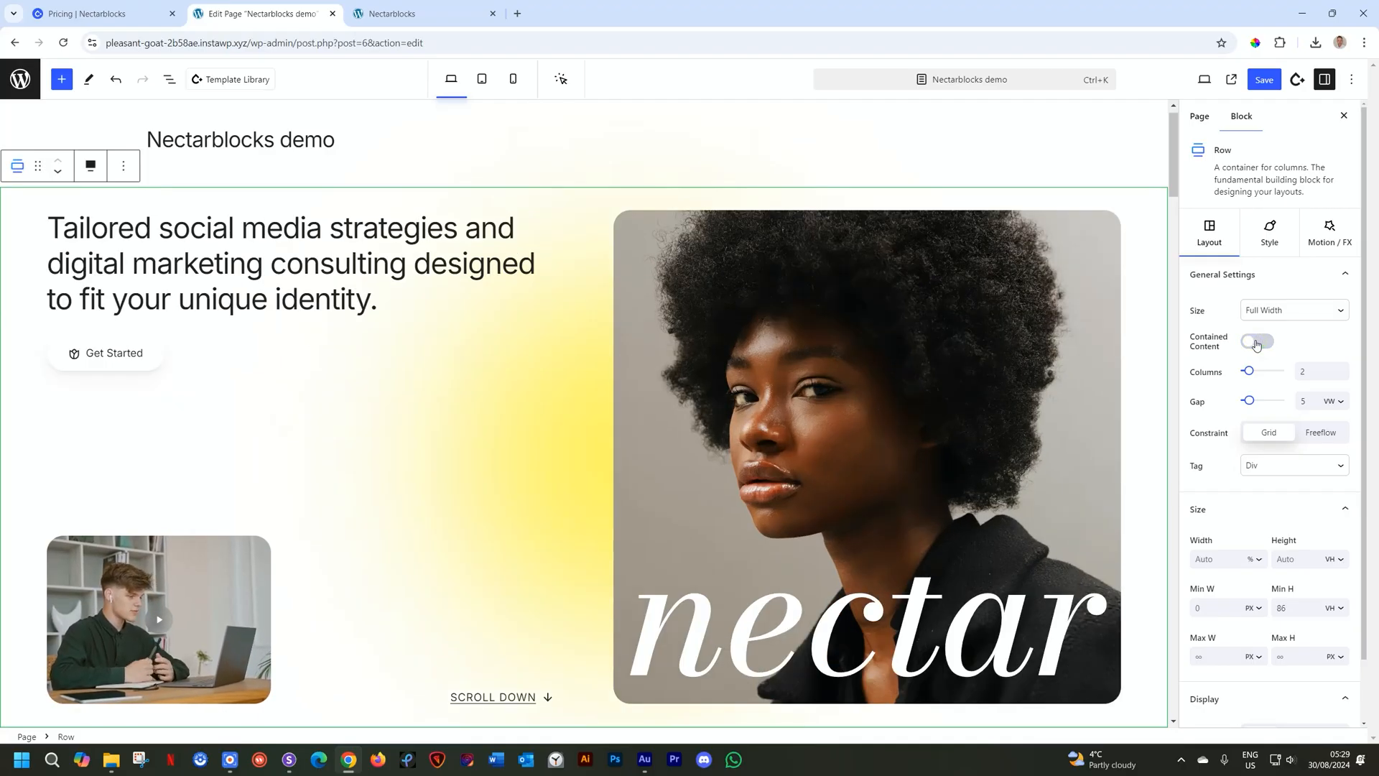
Save the page, review the published version through its About and feature card sections, and return to the page editor
{"action": "left_click", "coordinate": [1256, 80]}
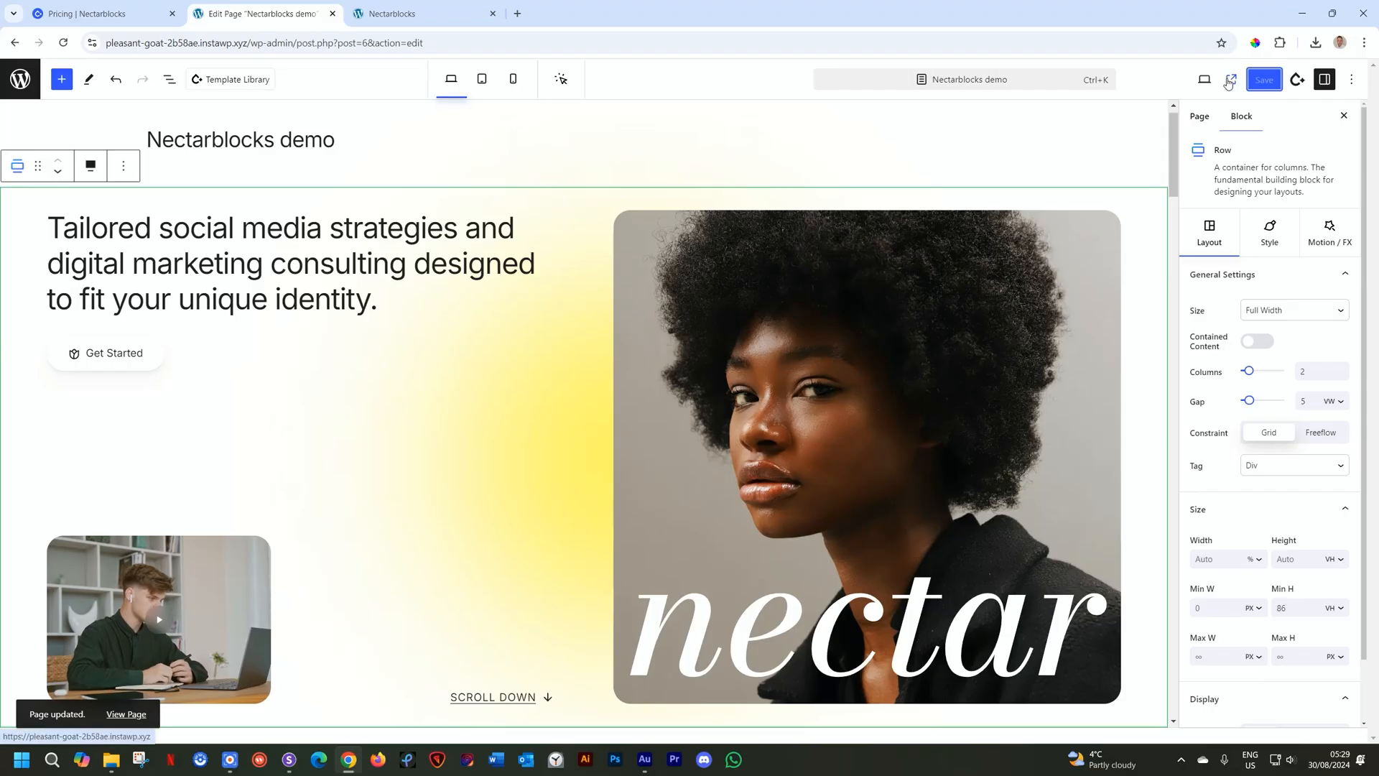
{"action": "left_click", "coordinate": [1230, 80]}
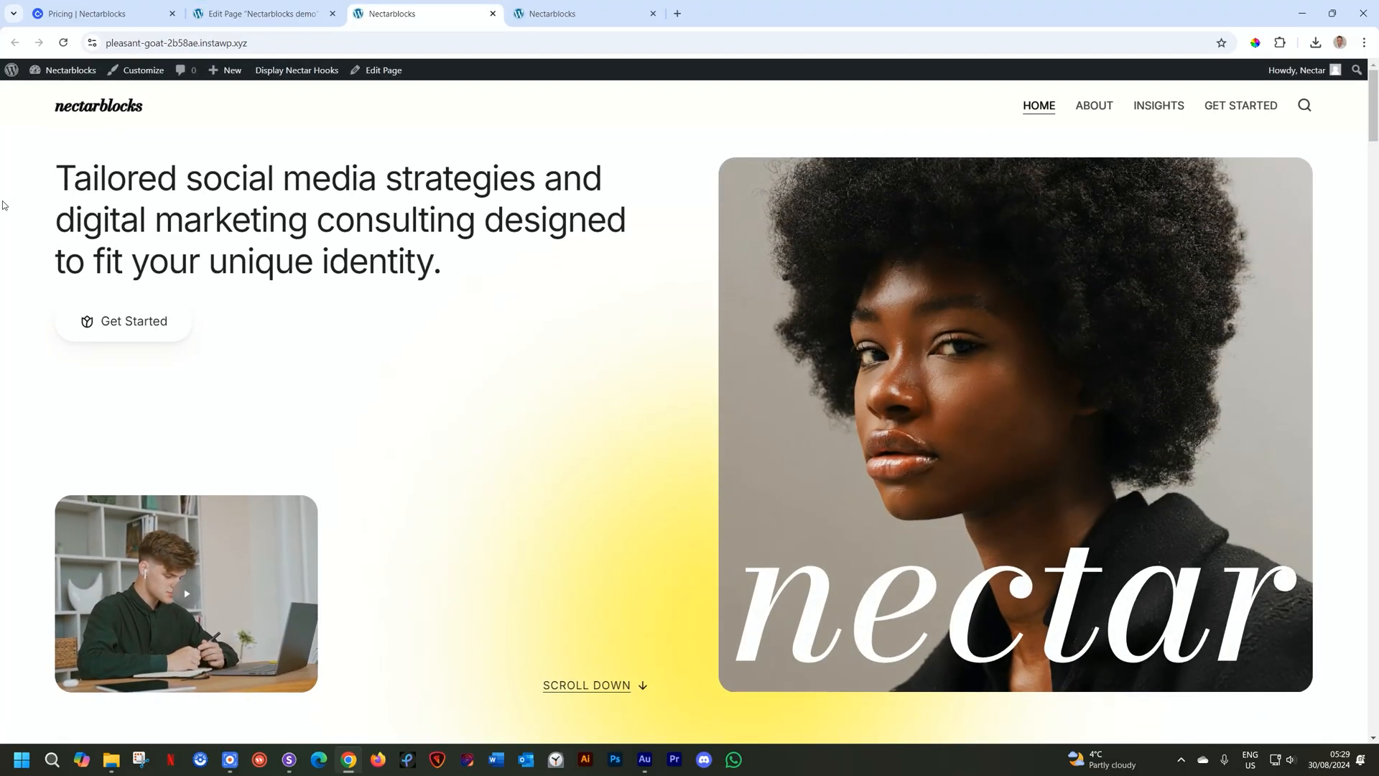
{"action": "scroll", "coordinate": [1290, 263], "scroll_direction": "down", "scroll_amount": 5}
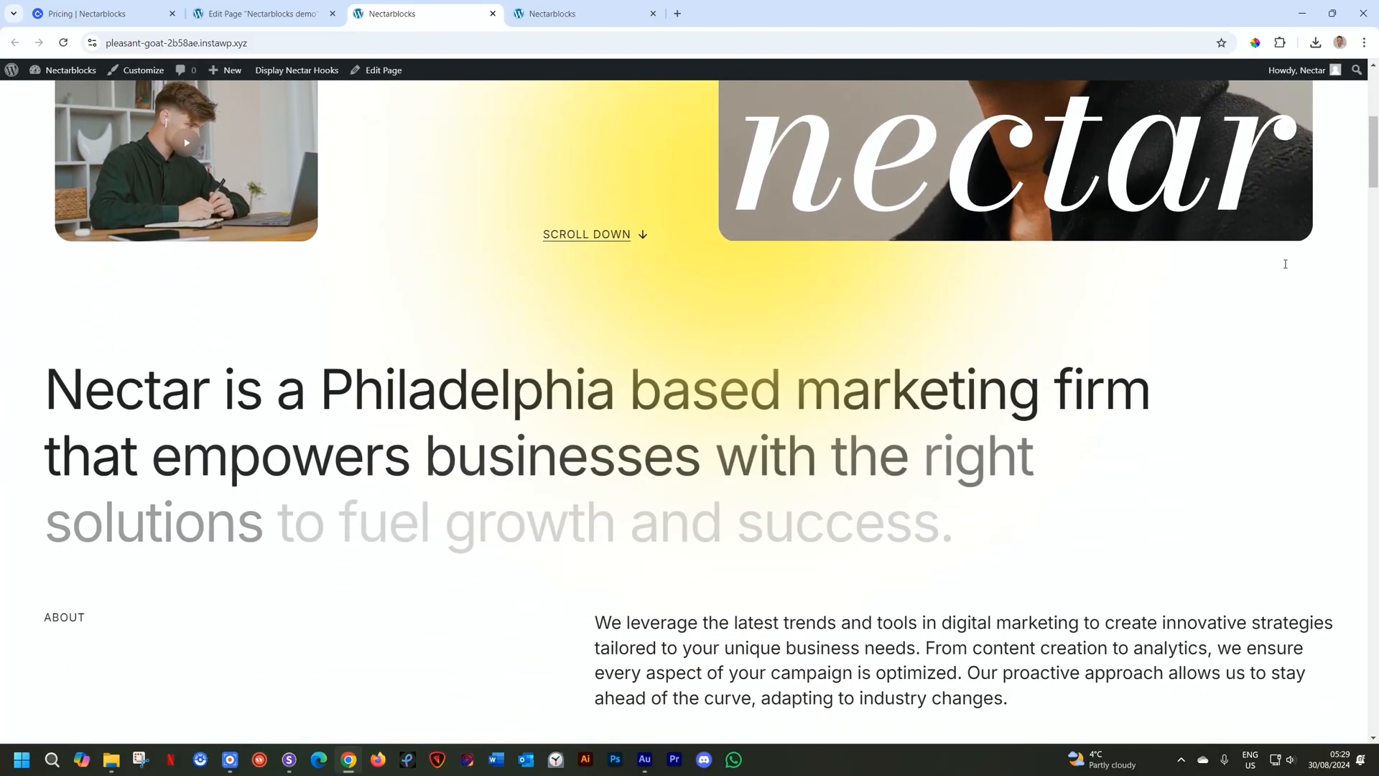
{"action": "scroll", "coordinate": [1285, 265], "scroll_direction": "down", "scroll_amount": 4}
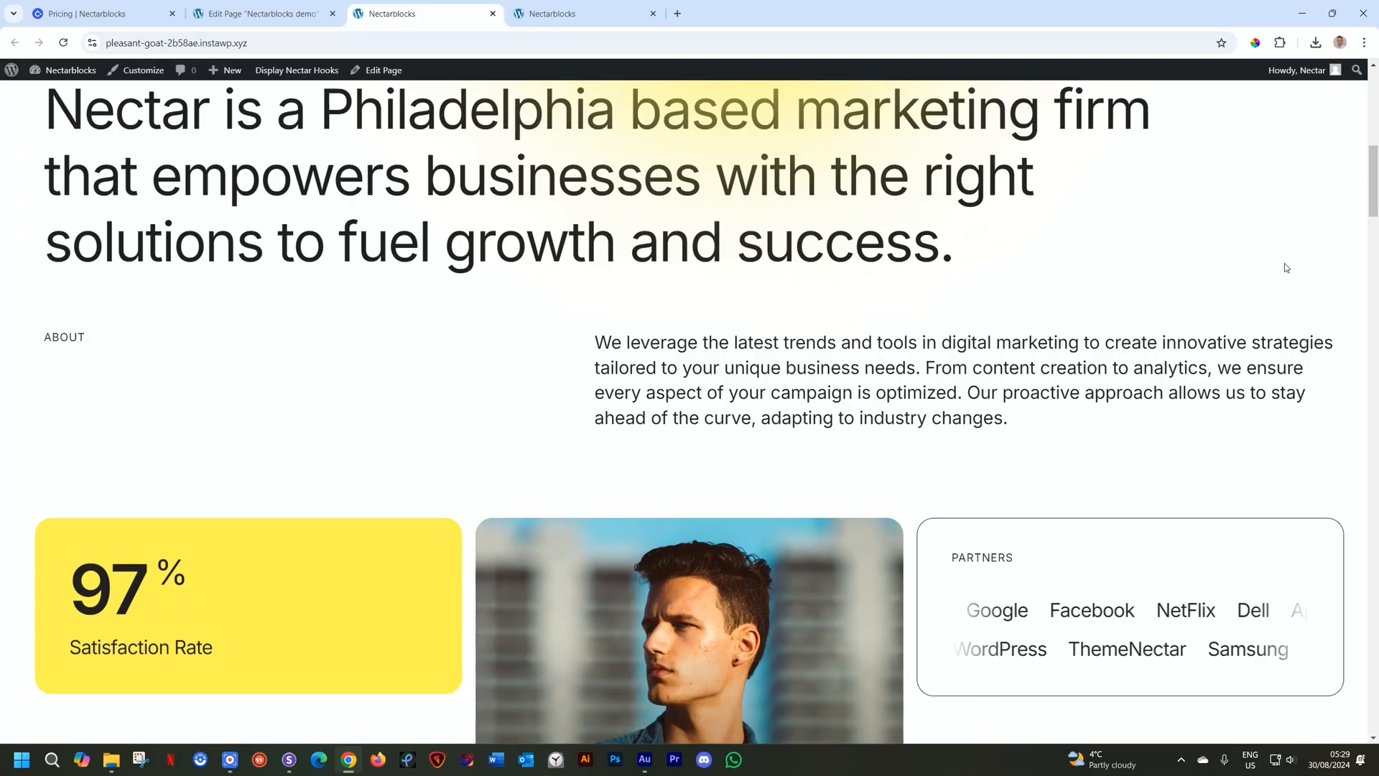
{"action": "scroll", "coordinate": [1286, 267], "scroll_direction": "down", "scroll_amount": 2}
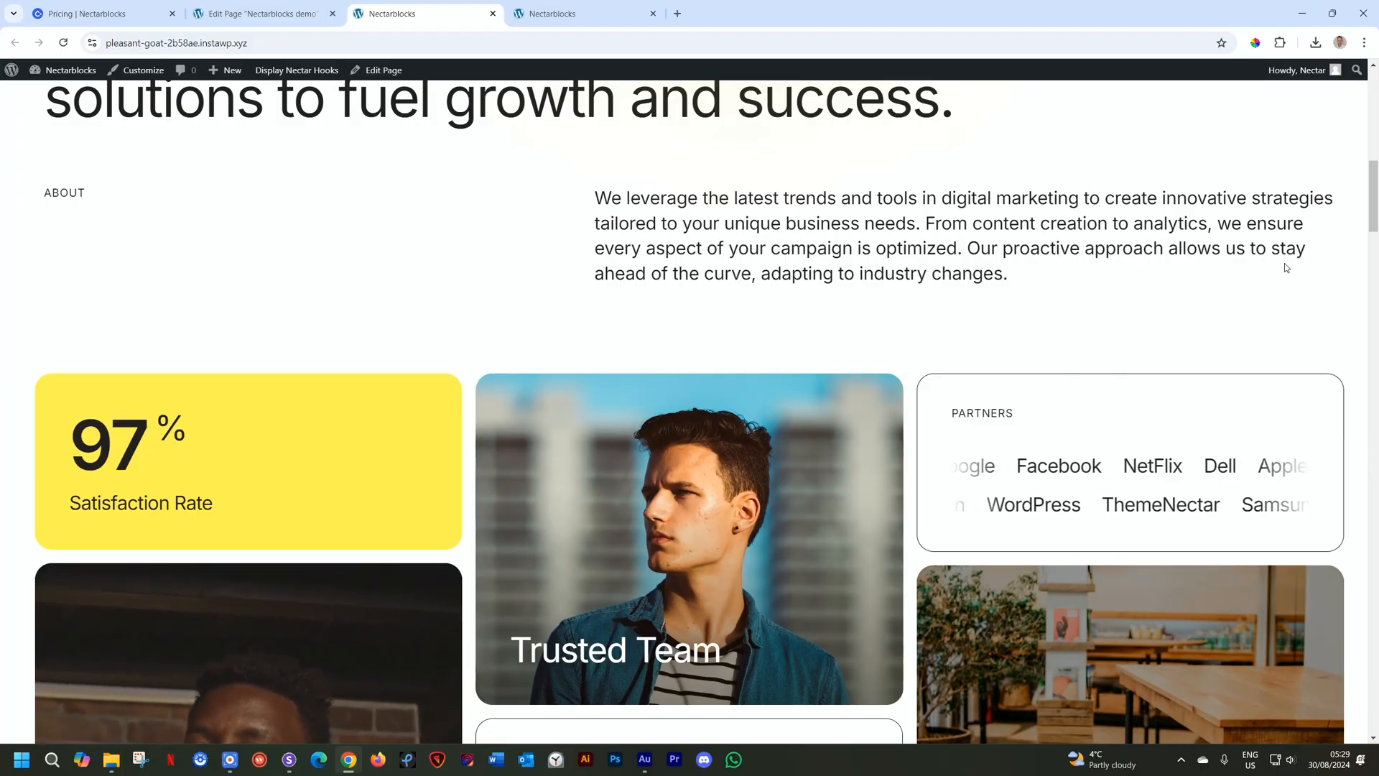
{"action": "scroll", "coordinate": [1286, 267], "scroll_direction": "down", "scroll_amount": 3}
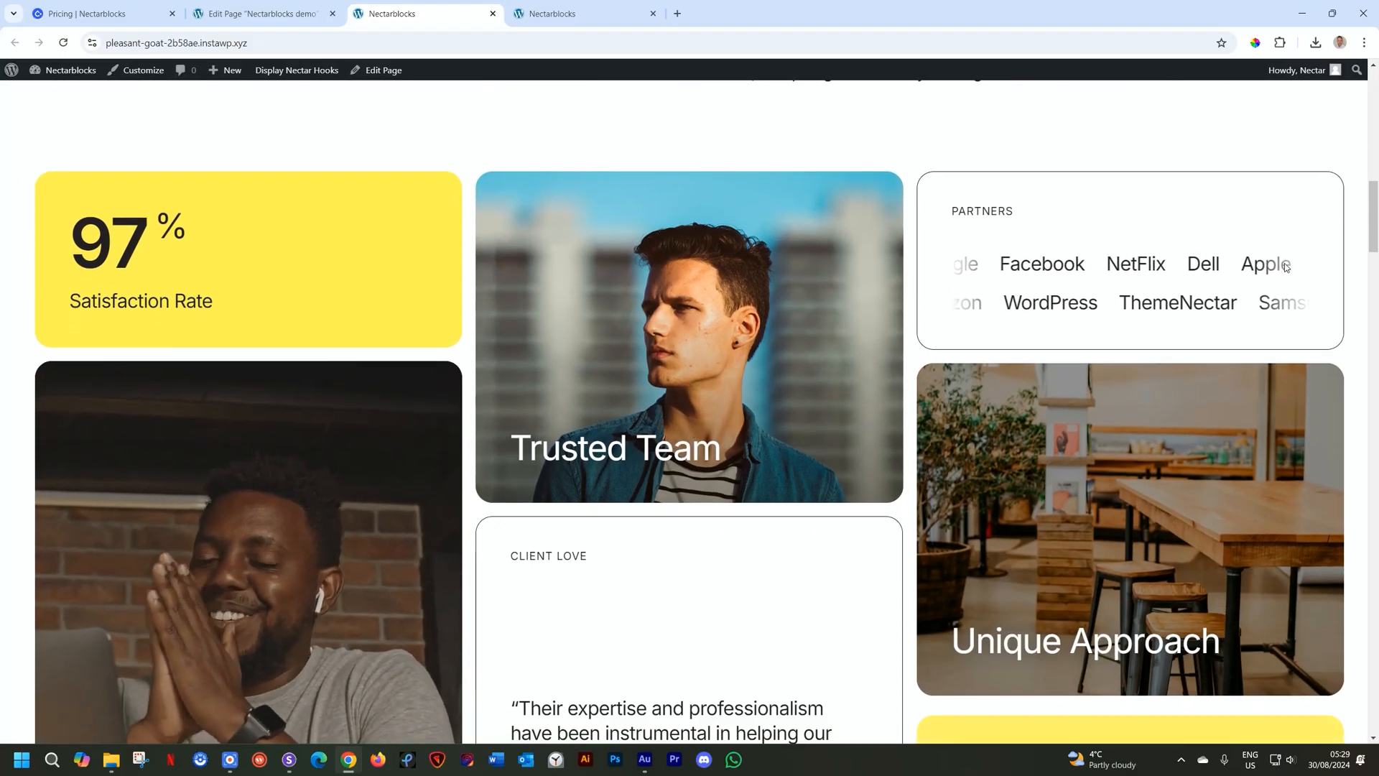
{"action": "scroll", "coordinate": [1286, 267], "scroll_direction": "down", "scroll_amount": 10}
{"action": "scroll", "coordinate": [1286, 267], "scroll_direction": "up", "scroll_amount": 10}
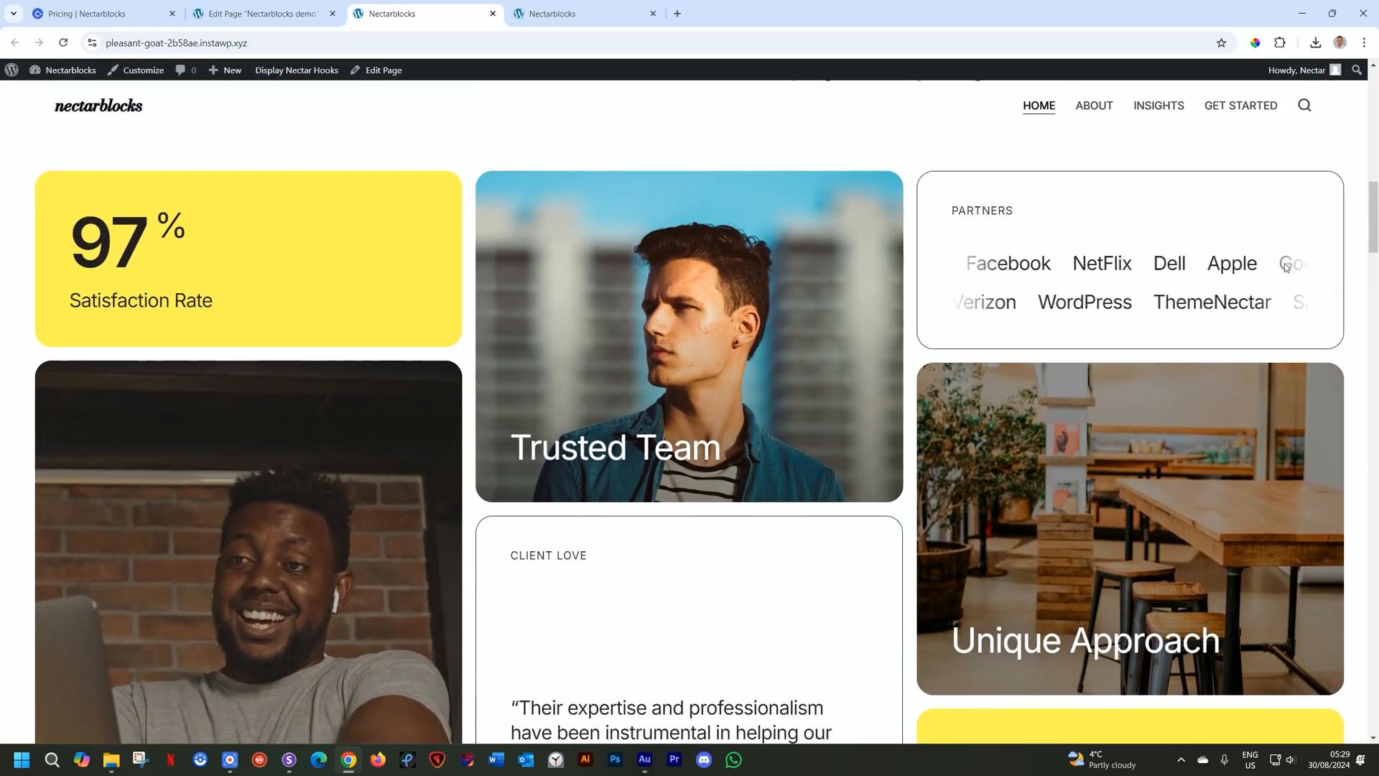
{"action": "scroll", "coordinate": [1286, 266], "scroll_direction": "up", "scroll_amount": 8}
{"action": "scroll", "coordinate": [1286, 264], "scroll_direction": "down", "scroll_amount": 2}
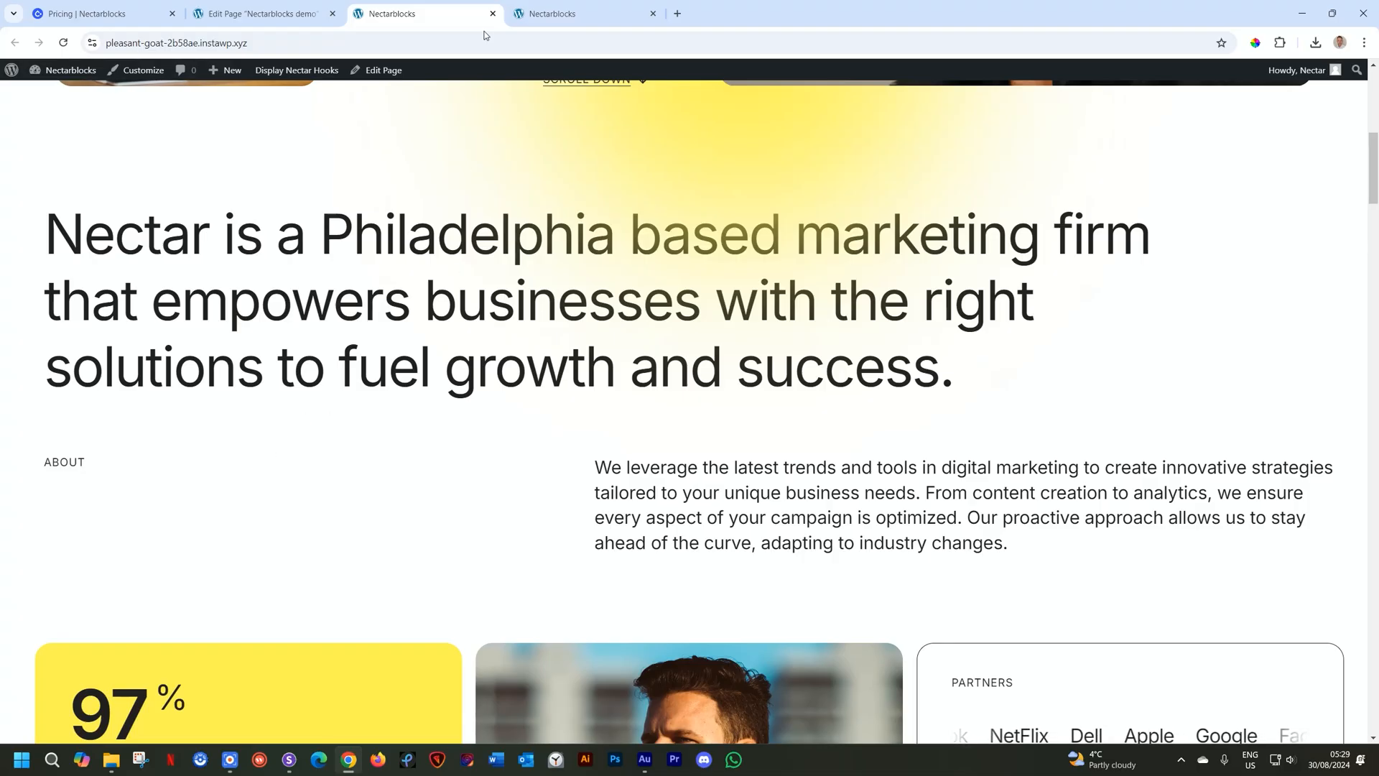
{"action": "left_click", "coordinate": [293, 12]}
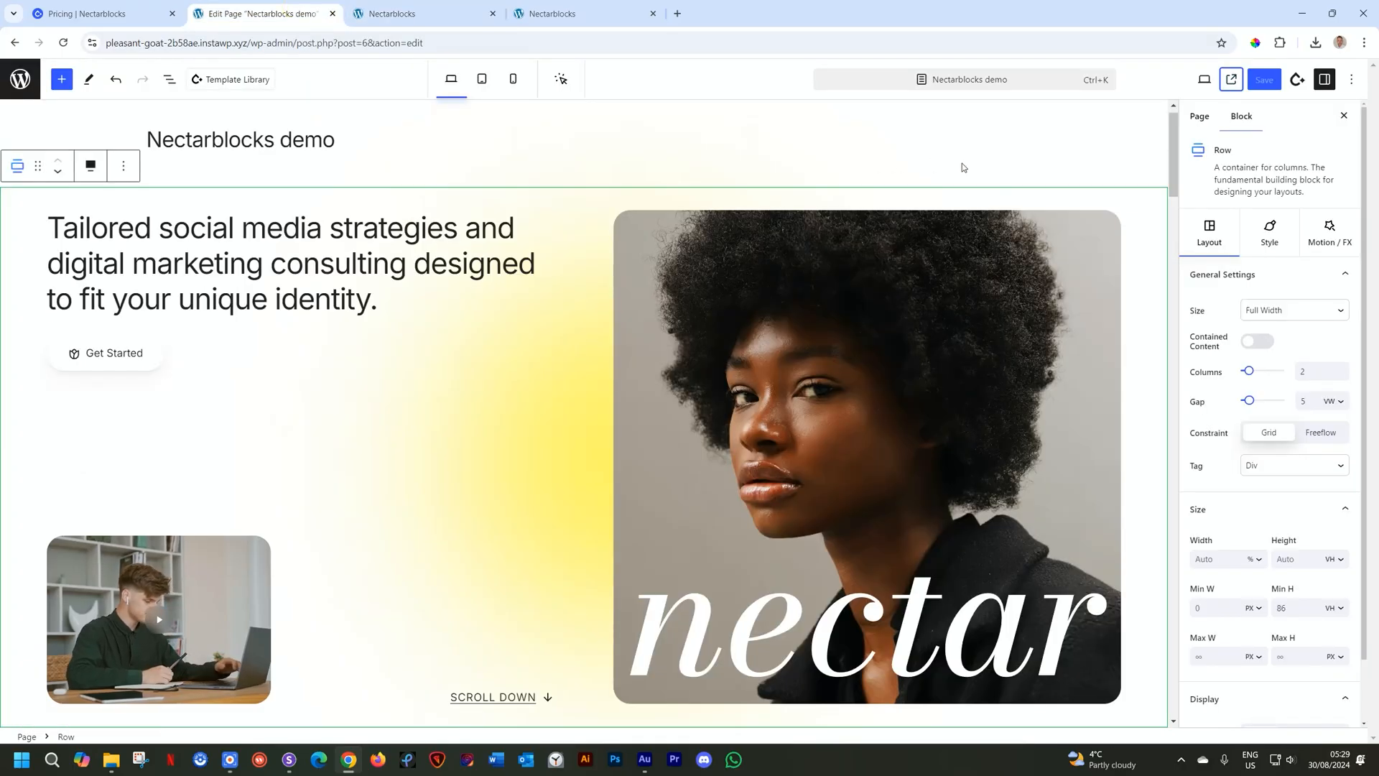
View the hero row's Size choices, and switch Contained Content on and back off
{"action": "left_click", "coordinate": [1253, 312]}
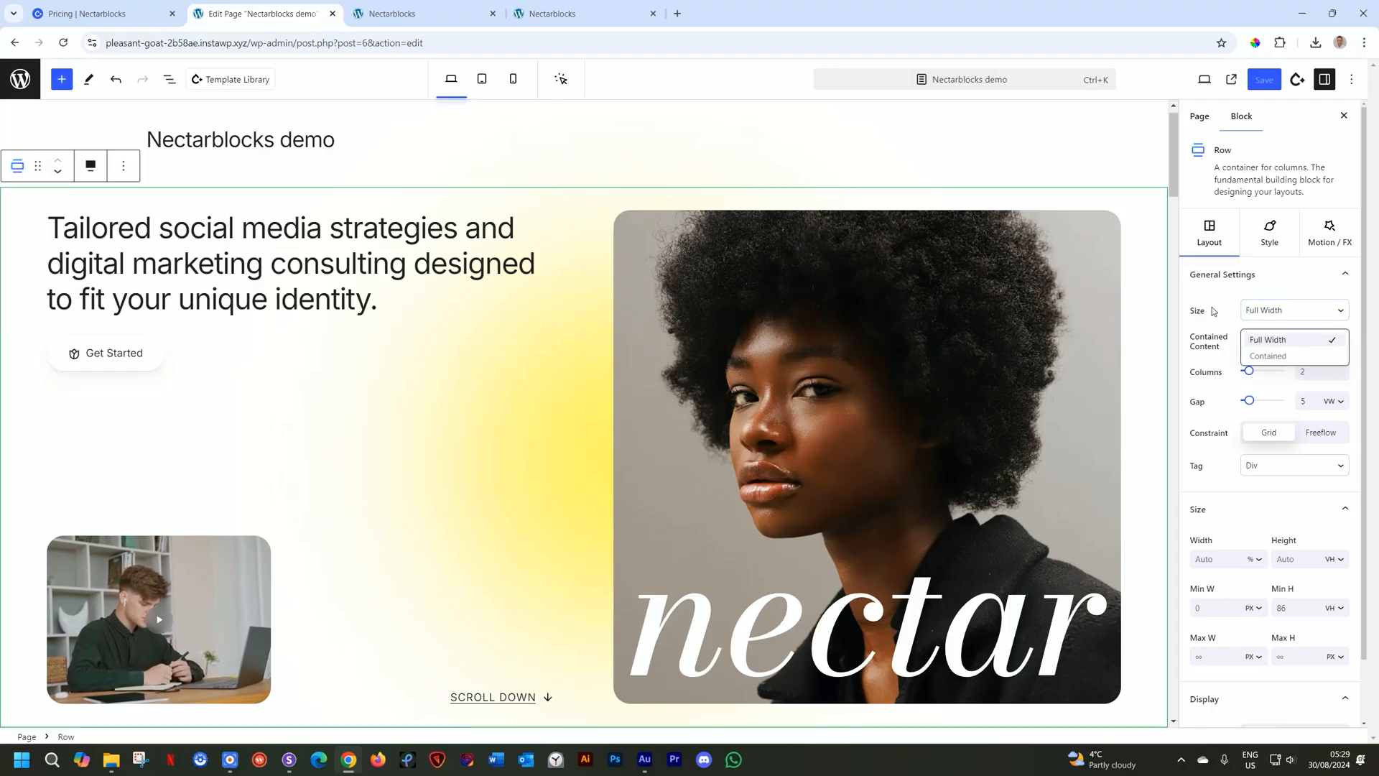
{"action": "left_click", "coordinate": [1253, 320]}
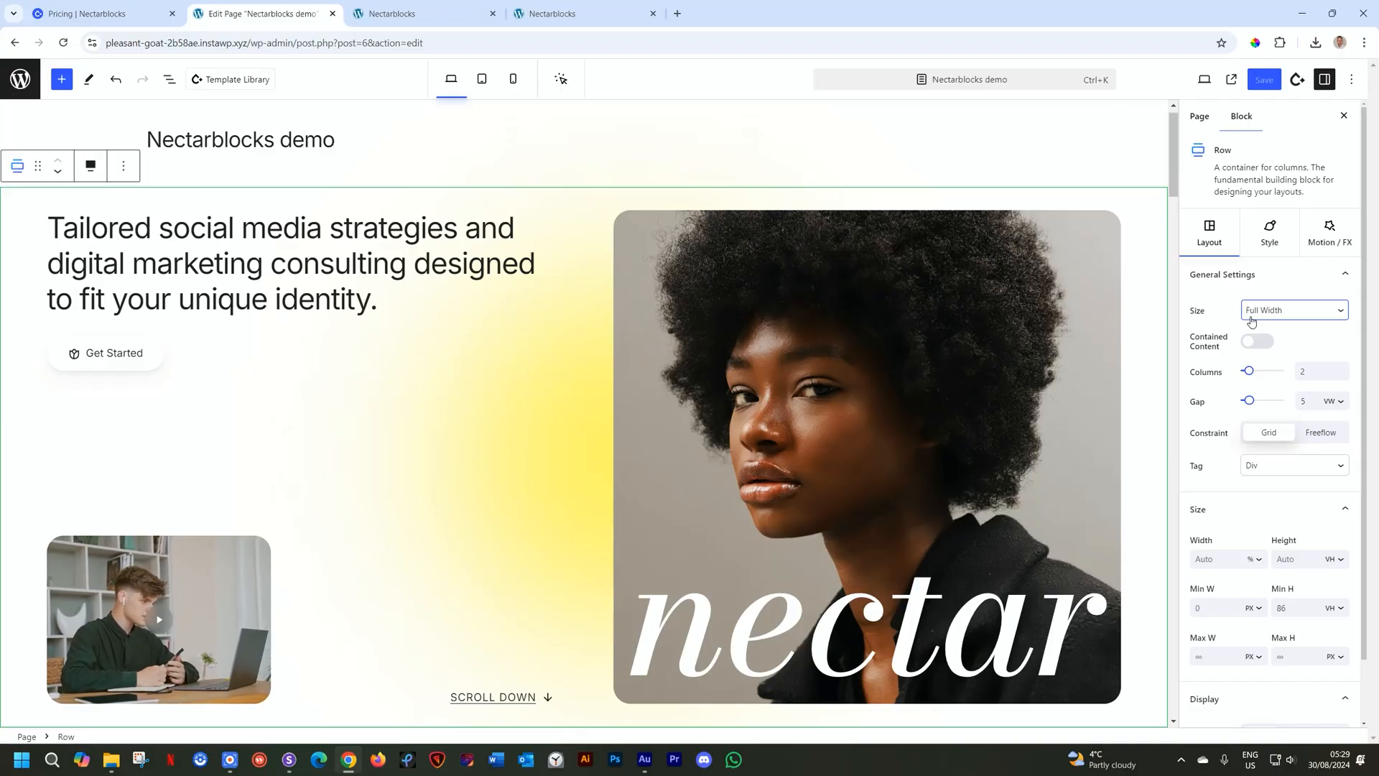
{"action": "left_click", "coordinate": [1259, 344]}
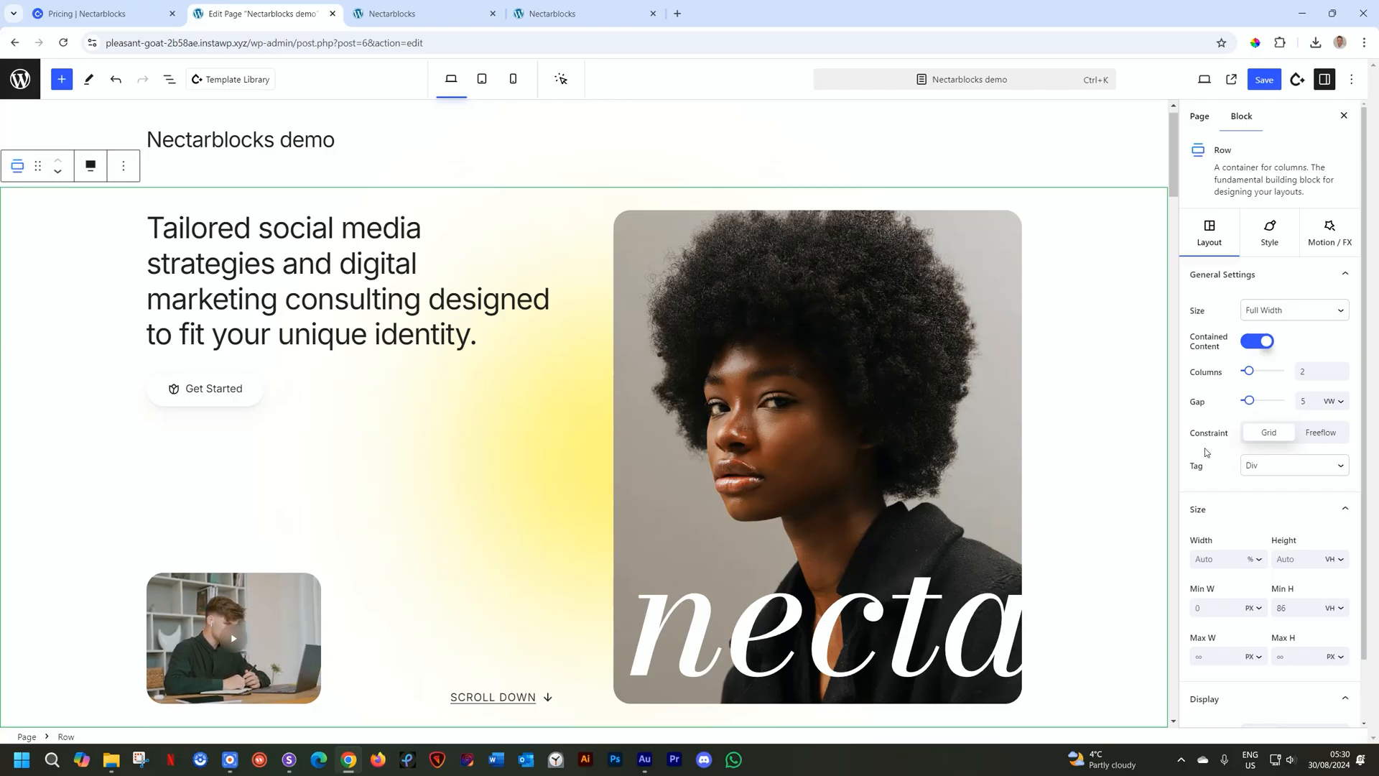
{"action": "scroll", "coordinate": [1207, 452], "scroll_direction": "down", "scroll_amount": 1}
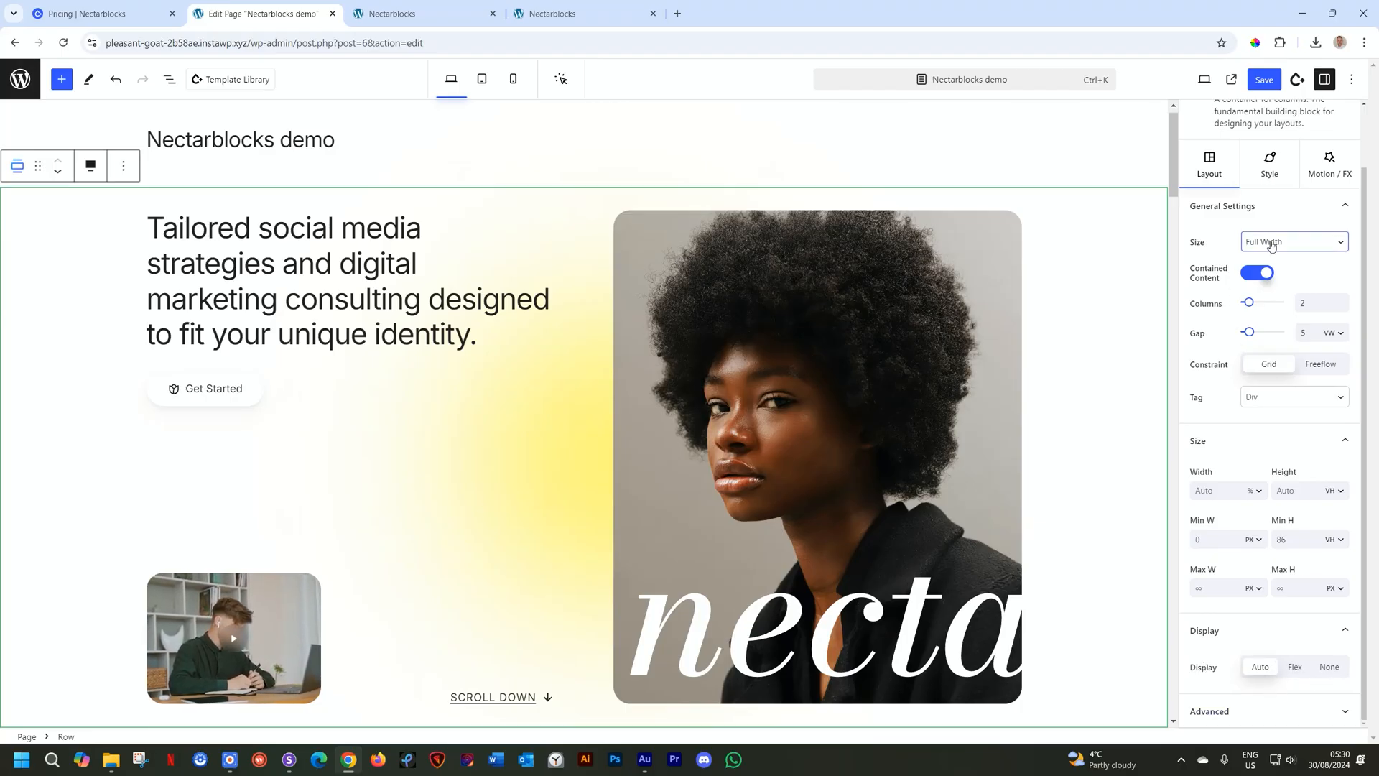
{"action": "left_click", "coordinate": [1255, 273]}
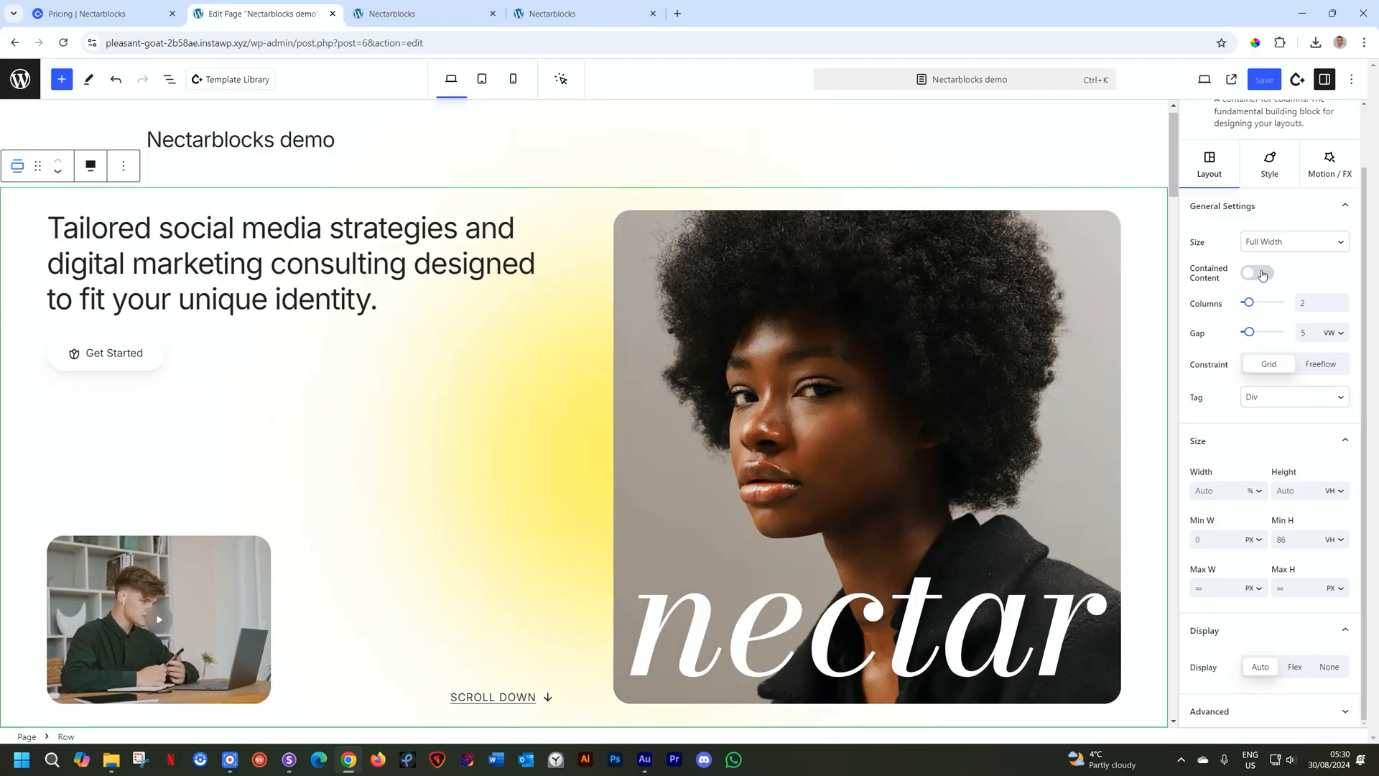
Check the row's background shape choices in the Style settings, and try Scroll Animation on and off
{"action": "left_click", "coordinate": [1269, 169]}
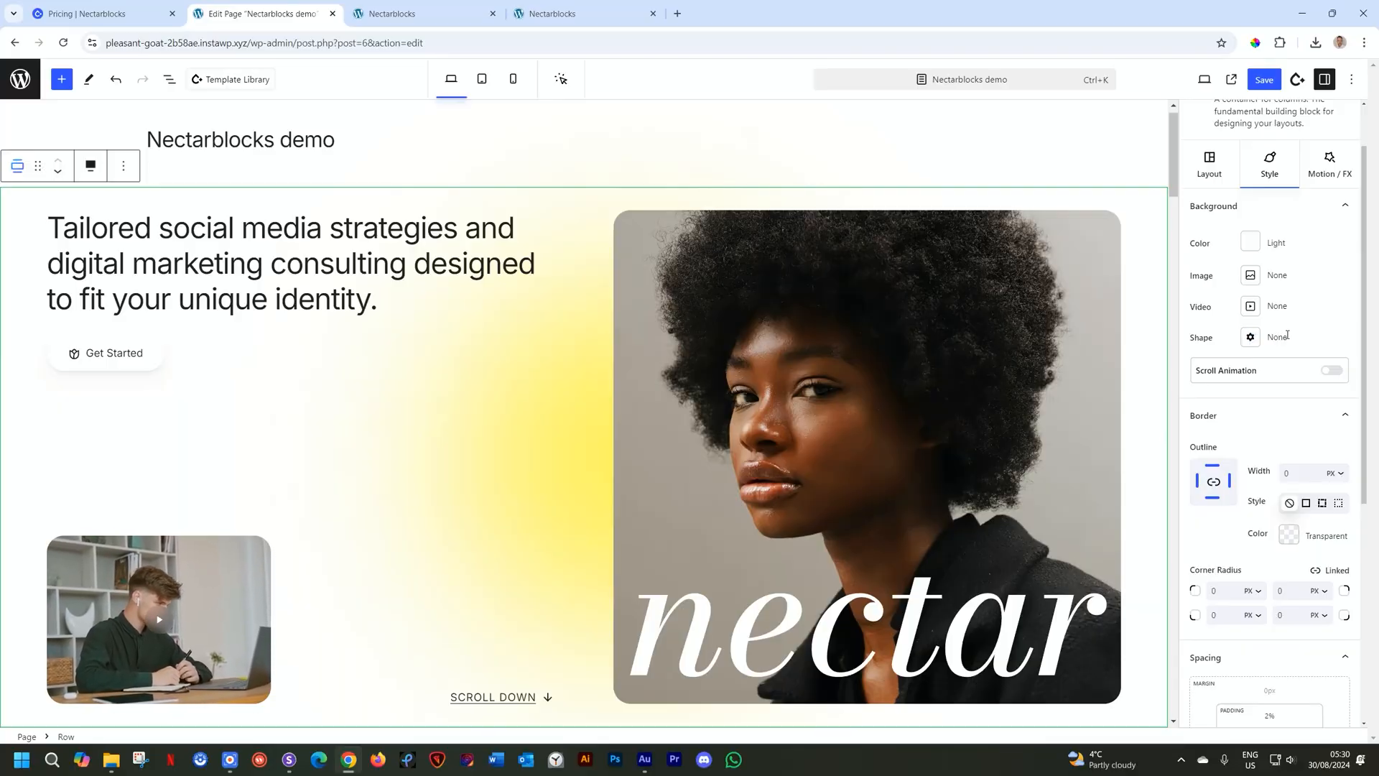
{"action": "left_click", "coordinate": [1252, 337]}
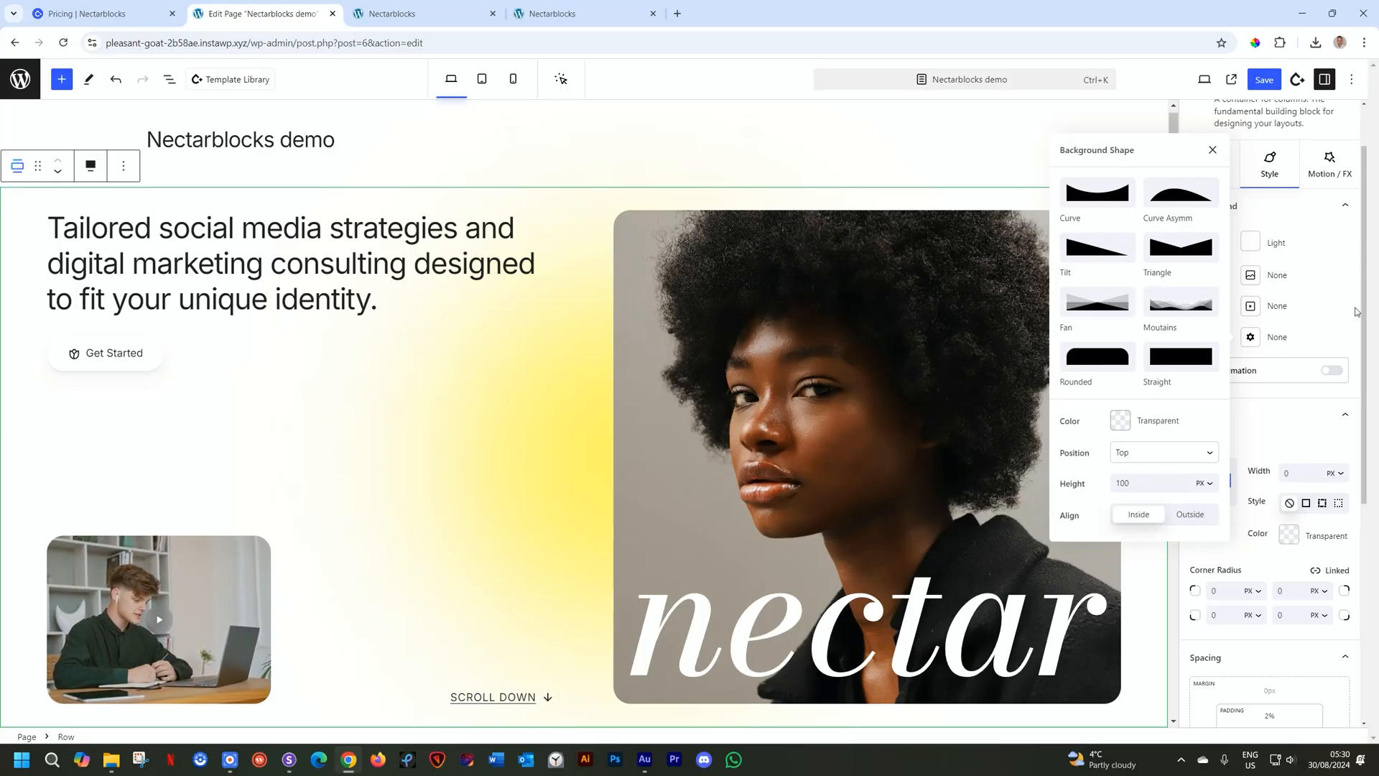
{"action": "left_click", "coordinate": [1318, 305]}
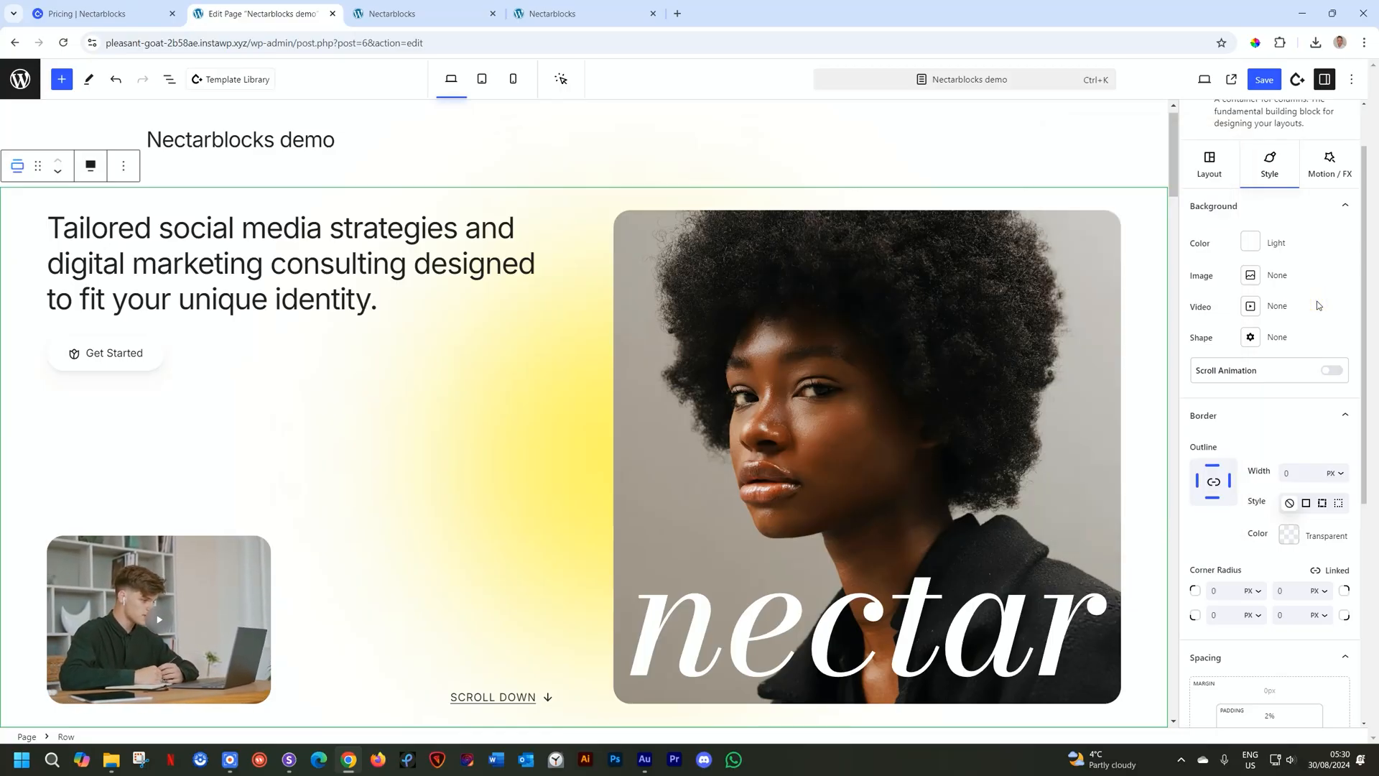
{"action": "left_click", "coordinate": [1335, 372]}
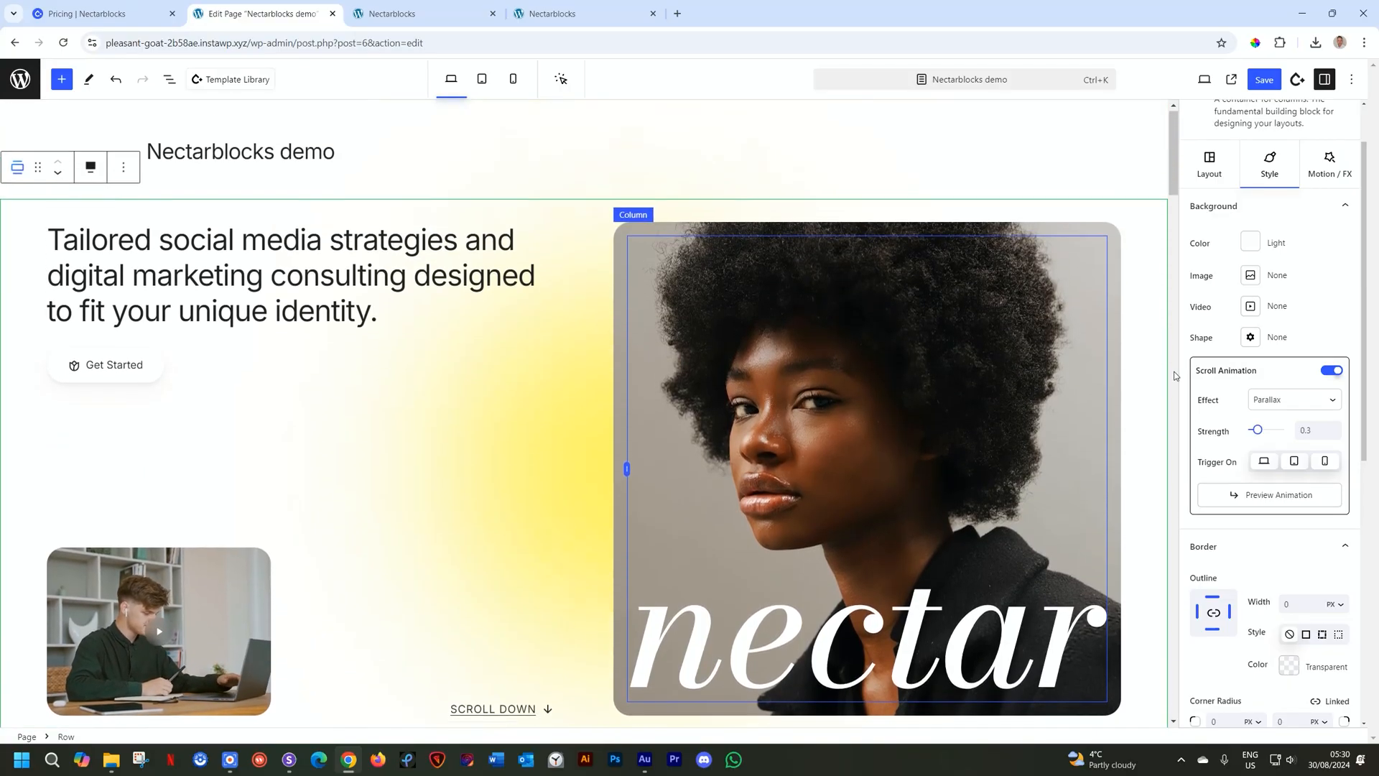
{"action": "left_click", "coordinate": [1334, 370]}
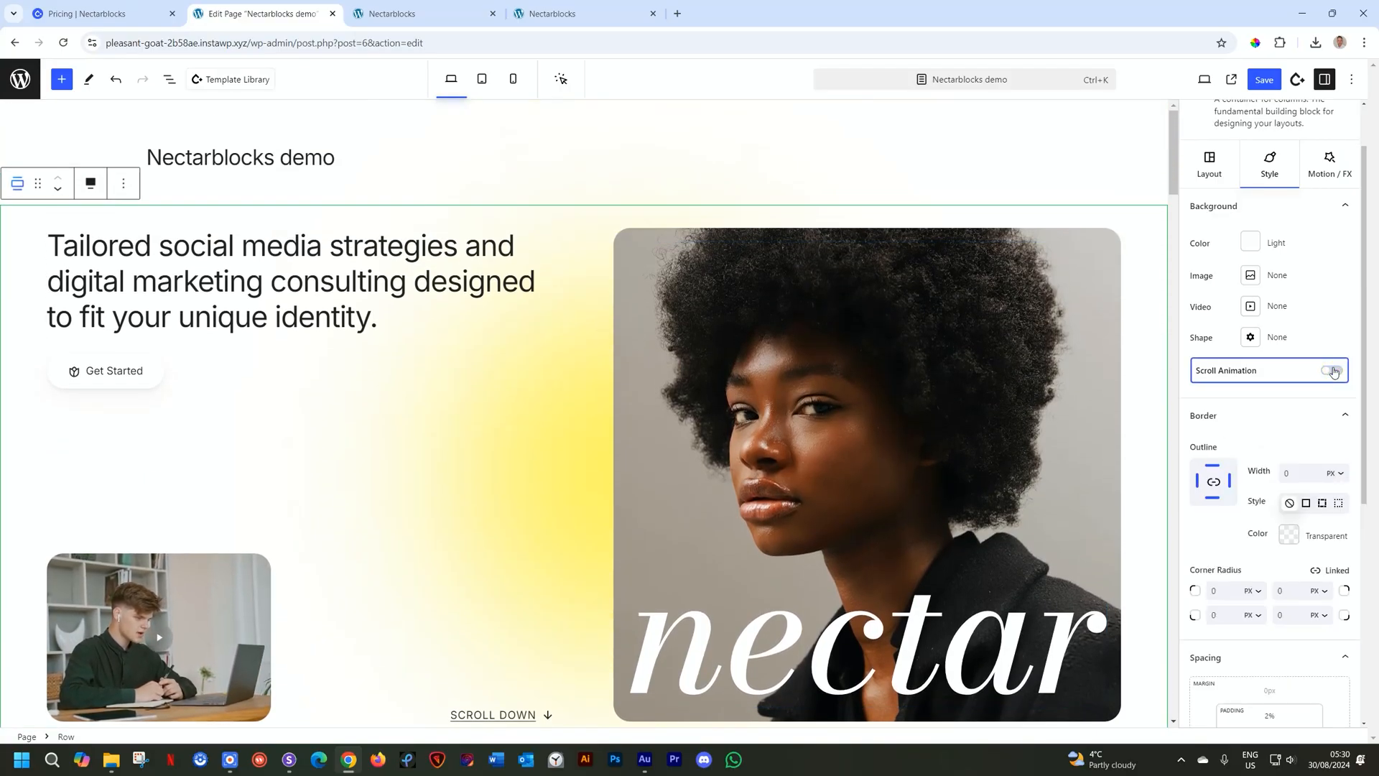
Try a top padding of 6 px in the row's Spacing settings and undo it
{"action": "left_click_drag", "start_coordinate": [1363, 415], "coordinate": [1368, 478]}
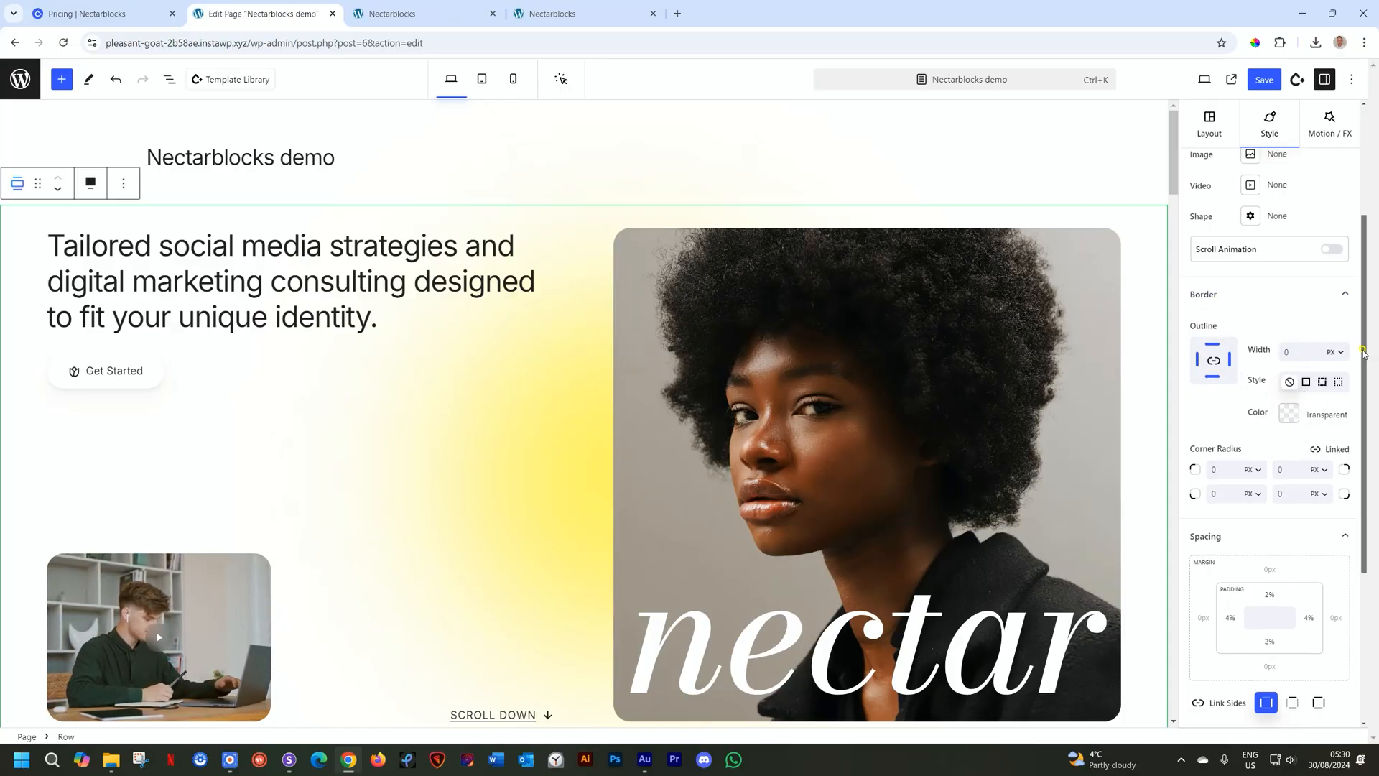
{"action": "left_click_drag", "start_coordinate": [1370, 358], "coordinate": [1368, 472]}
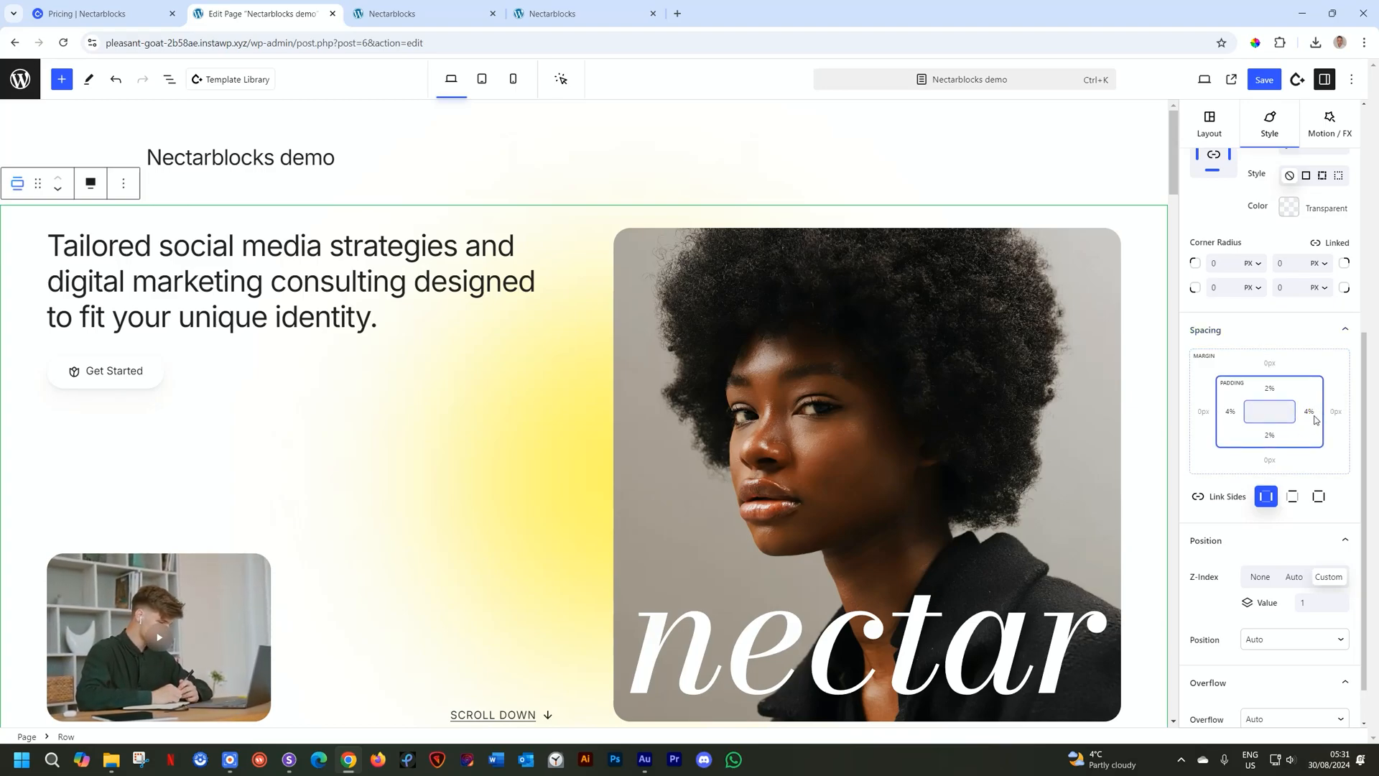
{"action": "left_click", "coordinate": [1228, 412]}
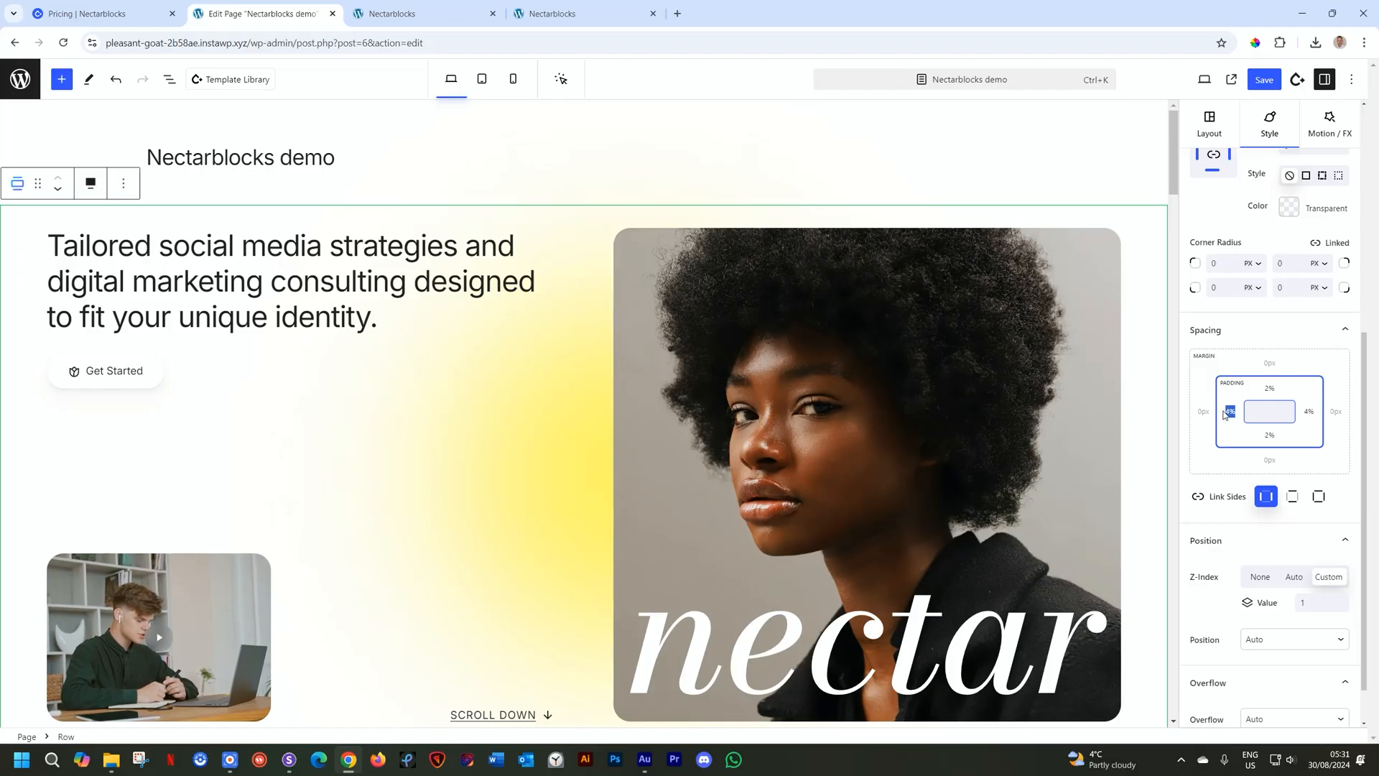
{"action": "left_click", "coordinate": [1236, 414]}
{"action": "left_click", "coordinate": [1270, 389]}
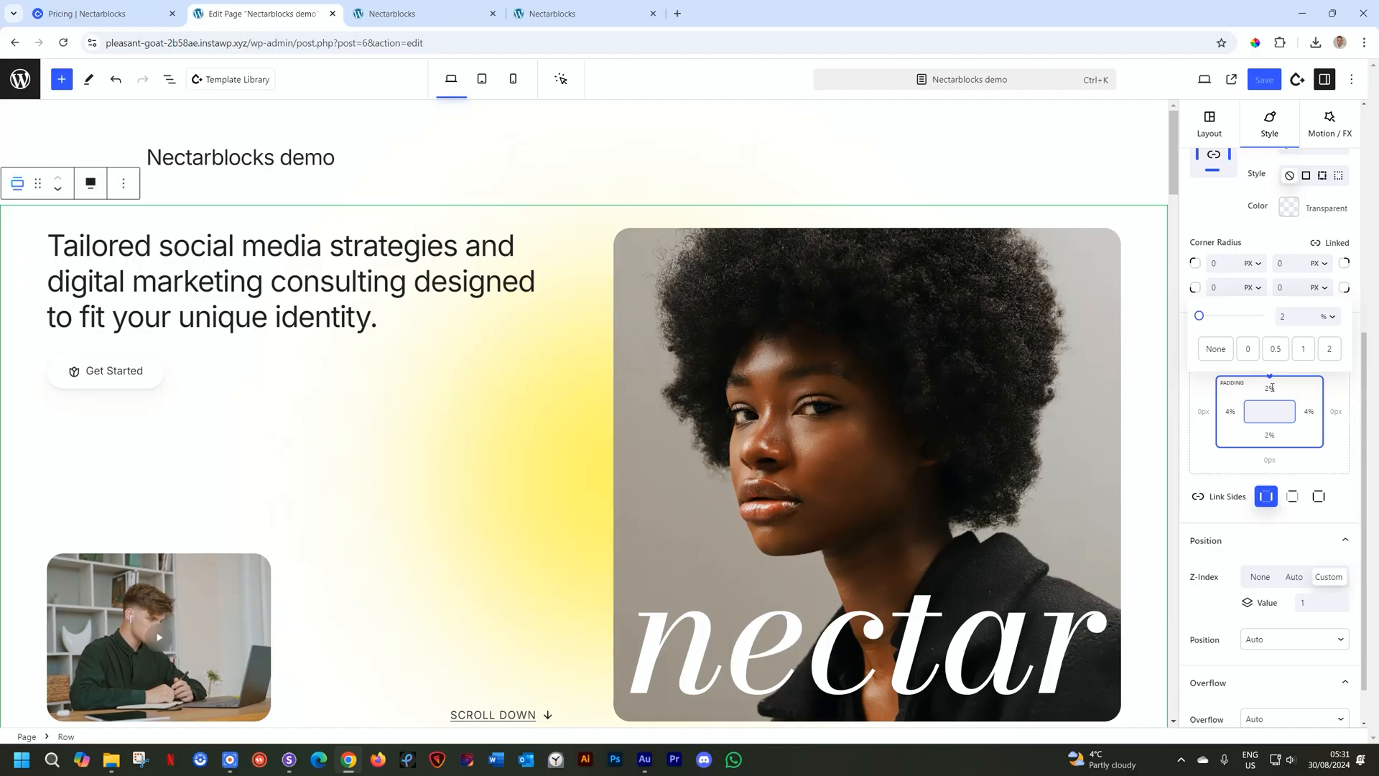
{"action": "left_click_drag", "start_coordinate": [1199, 316], "coordinate": [1202, 316]}
{"action": "left_click", "coordinate": [1333, 318]}
{"action": "left_click", "coordinate": [1326, 346]}
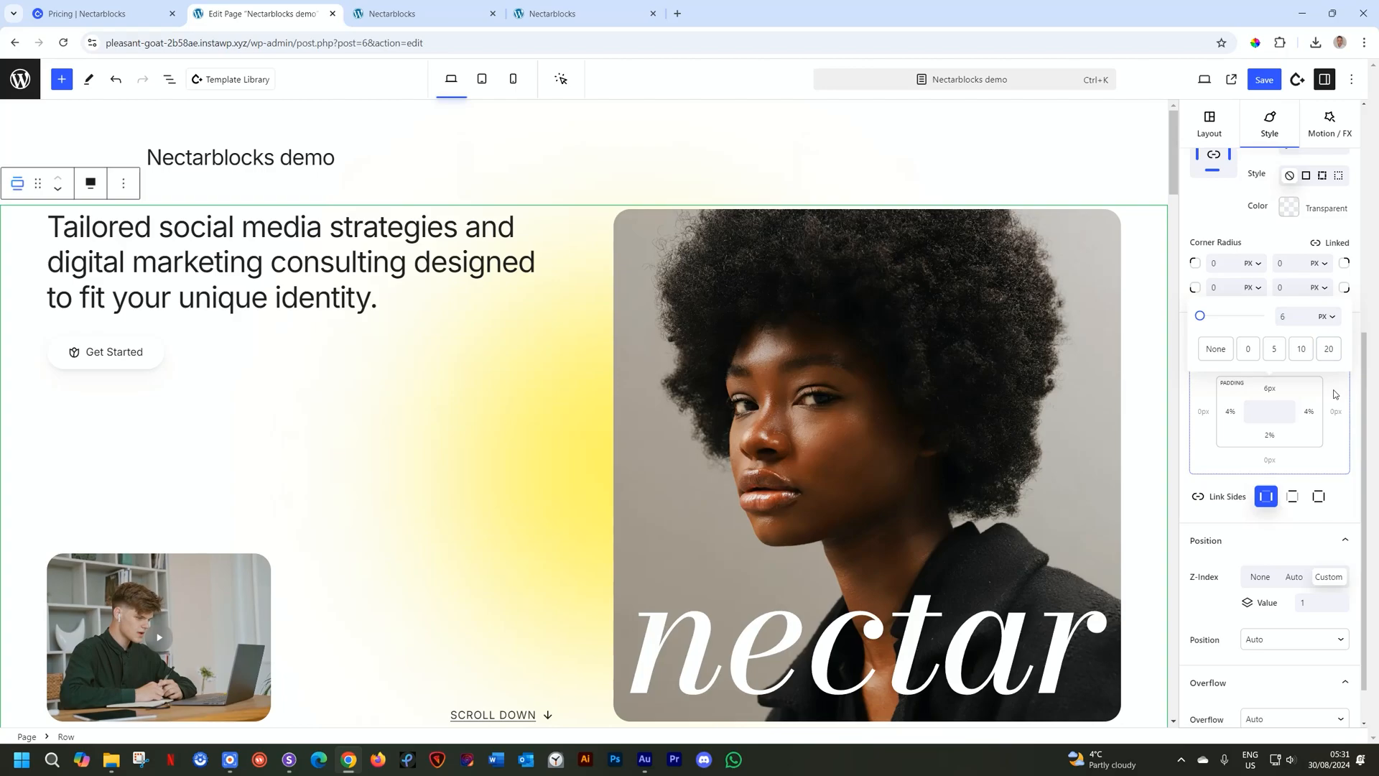
{"action": "left_click", "coordinate": [1353, 399]}
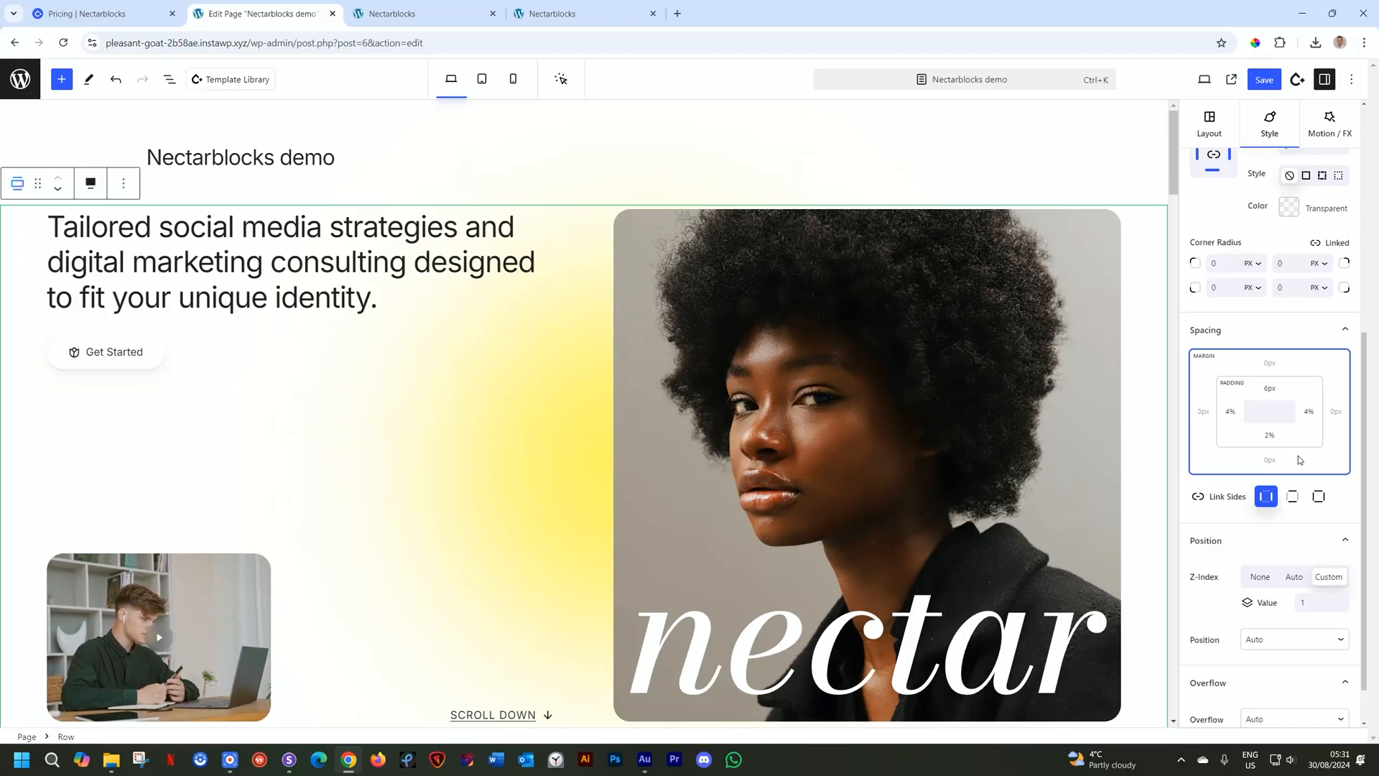
{"action": "key", "text": "ctrl+z"}
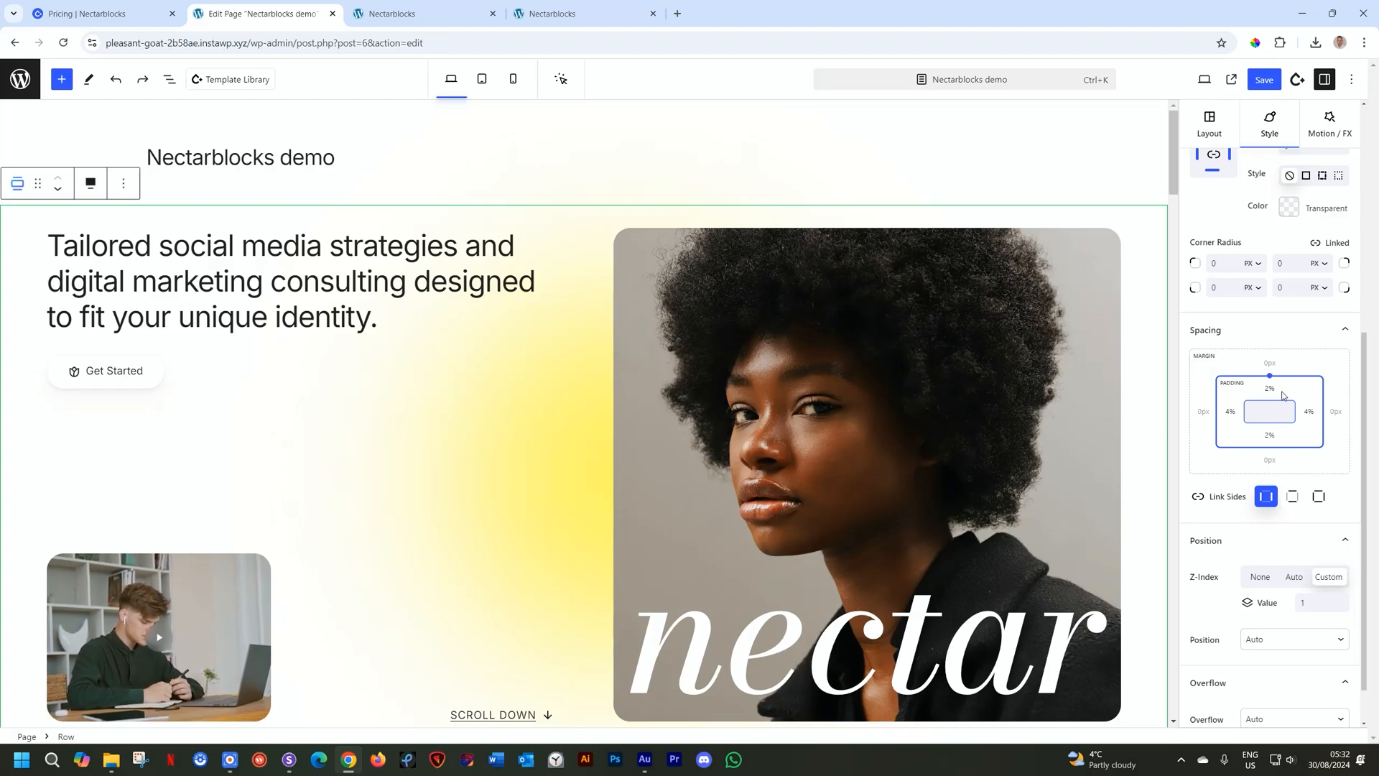
Link all sides to give the row 4% padding all around, restore left/right linking, and save the page
{"action": "left_click", "coordinate": [1293, 496]}
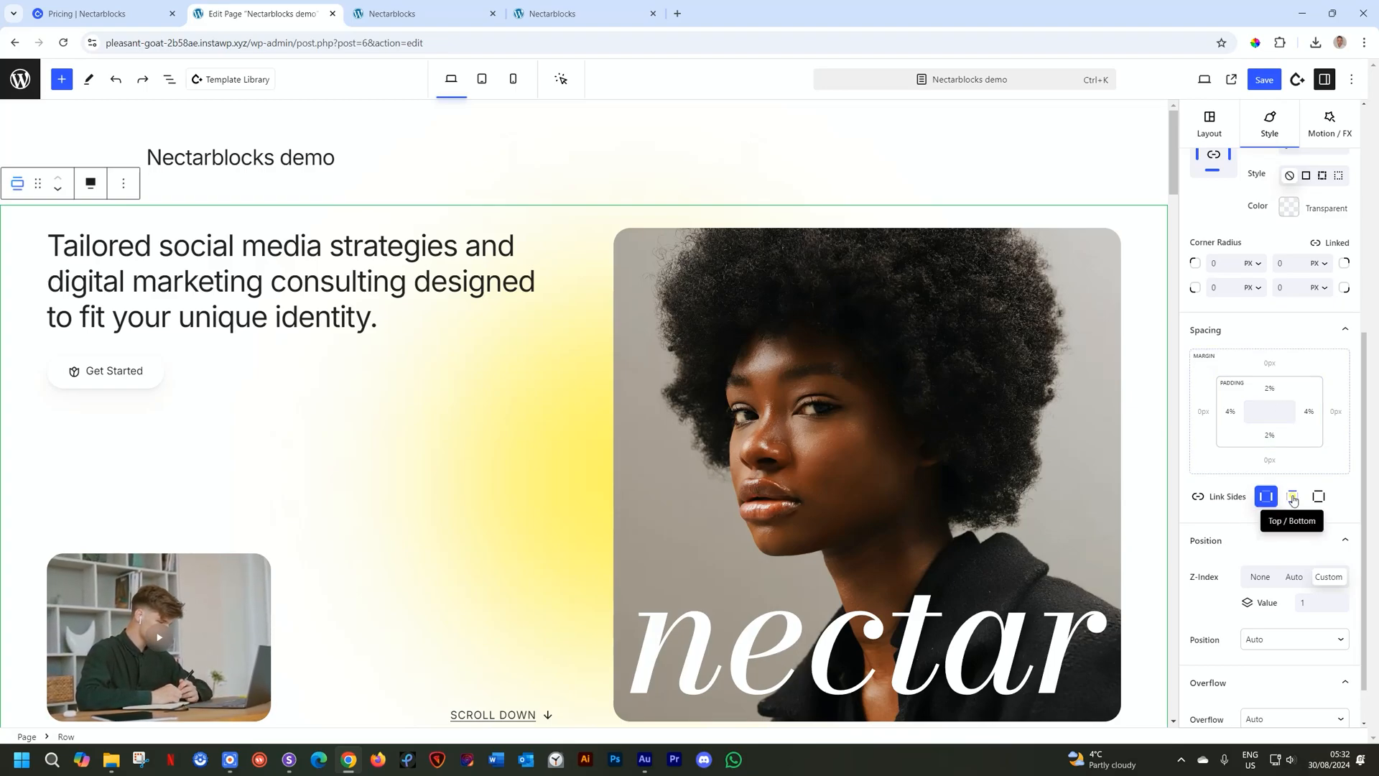
{"action": "left_click", "coordinate": [1319, 496]}
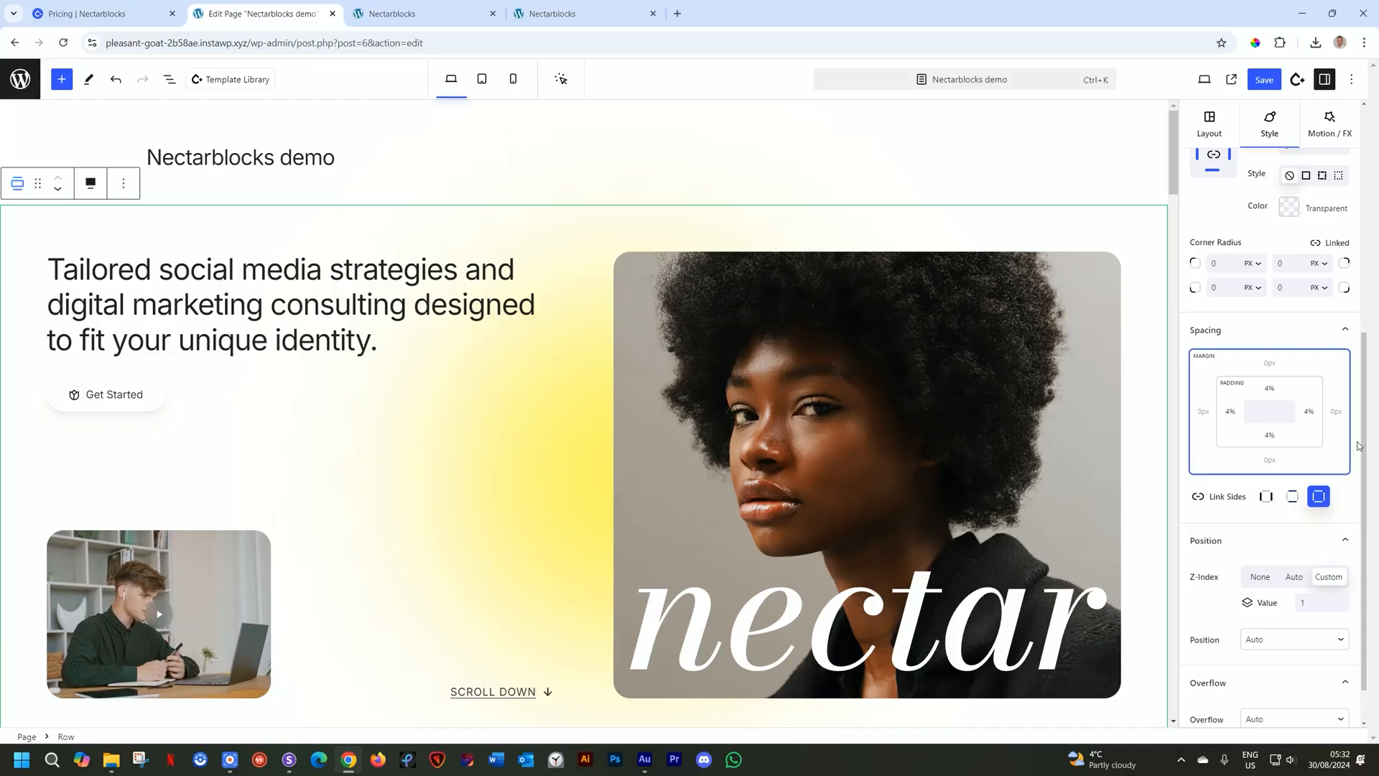
{"action": "left_click_drag", "start_coordinate": [1353, 443], "coordinate": [1322, 447]}
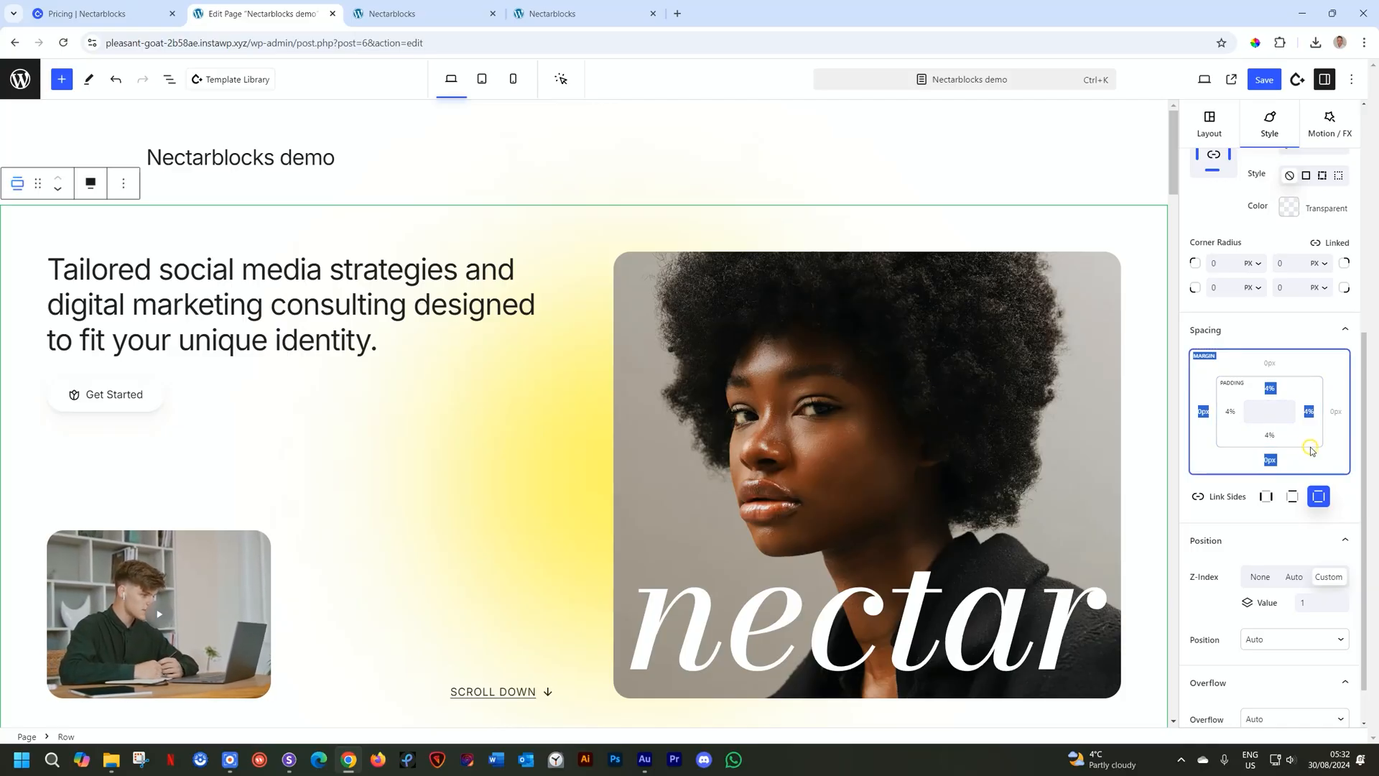
{"action": "left_click", "coordinate": [1320, 430]}
{"action": "left_click", "coordinate": [1266, 497]}
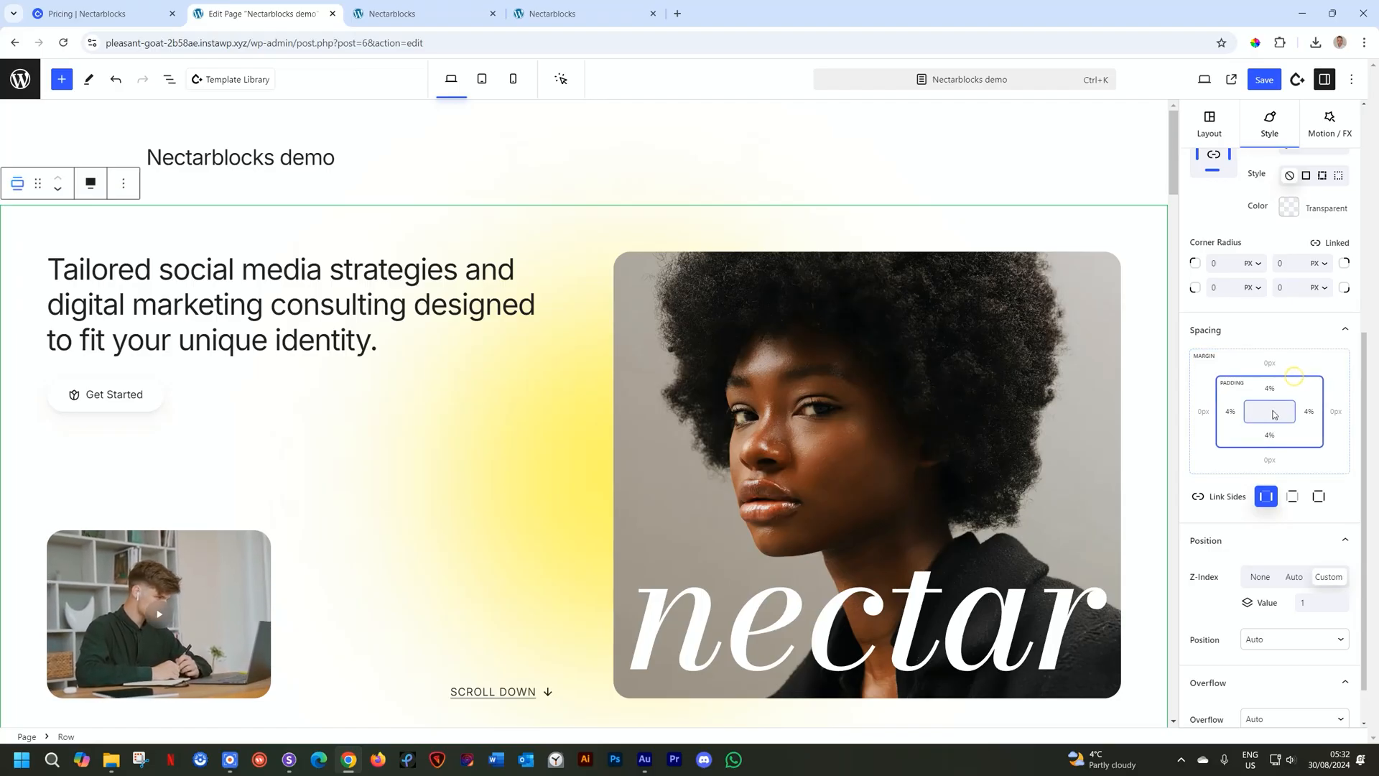
{"action": "key", "text": "ctrl+s"}
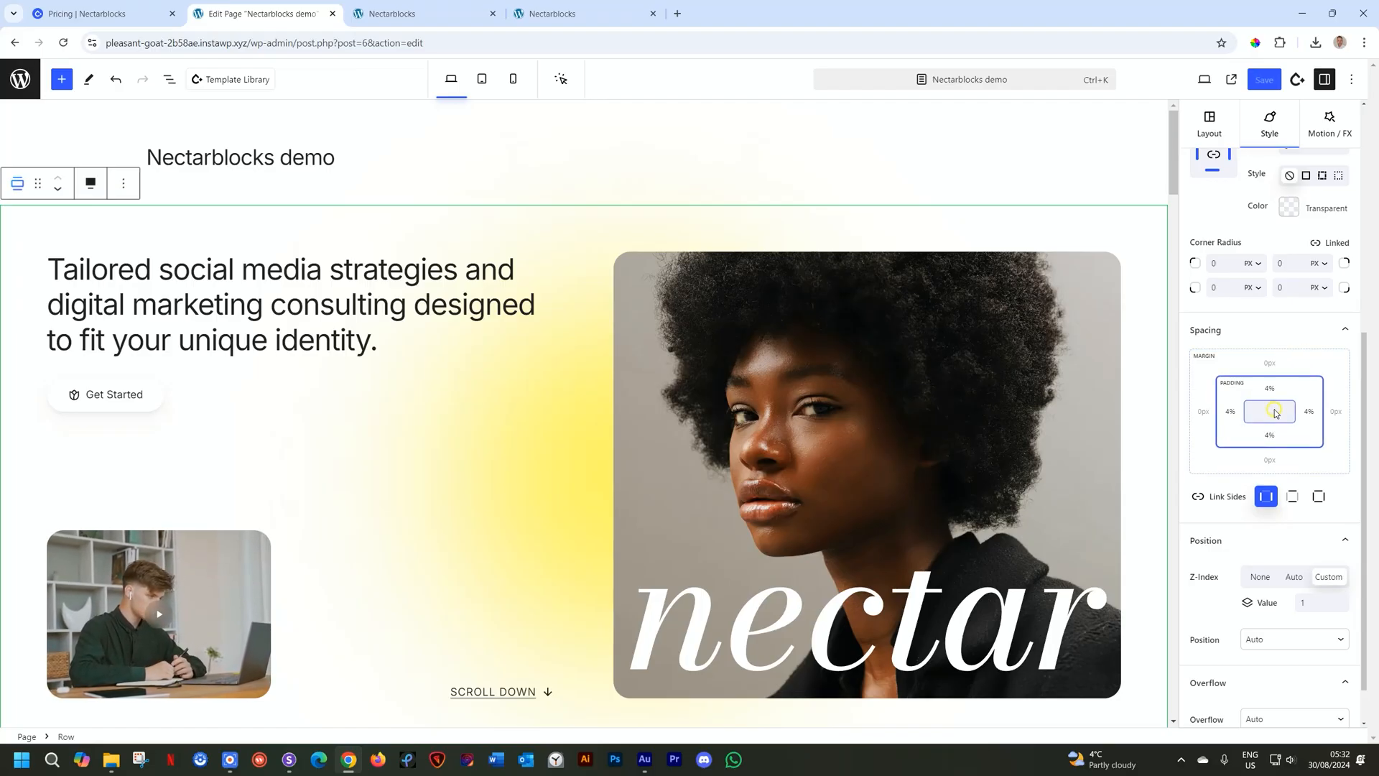
Look through the row's Position, Overflow and Advanced settings and its Motion / FX animation trigger types, and return to the Layout settings
{"action": "scroll", "coordinate": [1276, 413], "scroll_direction": "down", "scroll_amount": 1}
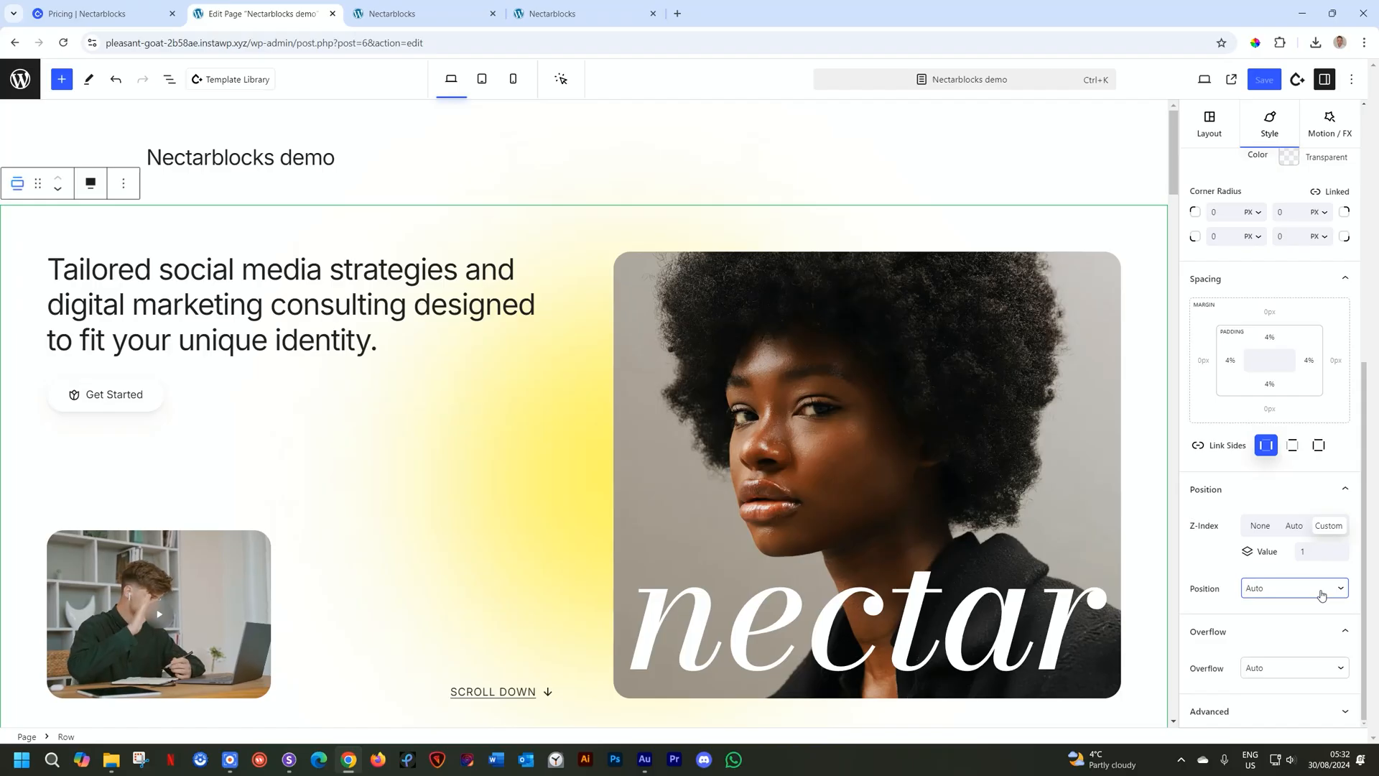
{"action": "left_click", "coordinate": [1235, 712]}
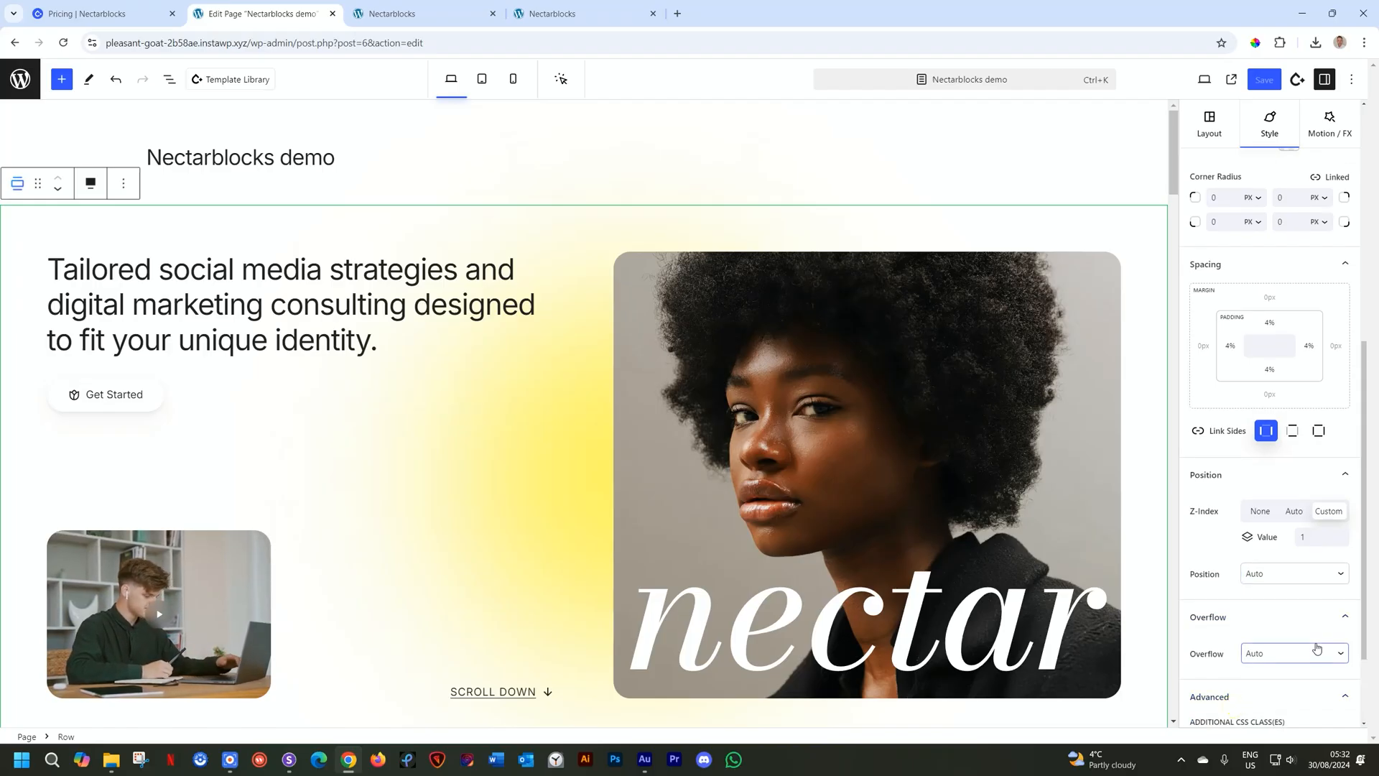
{"action": "scroll", "coordinate": [1253, 614], "scroll_direction": "up", "scroll_amount": 5}
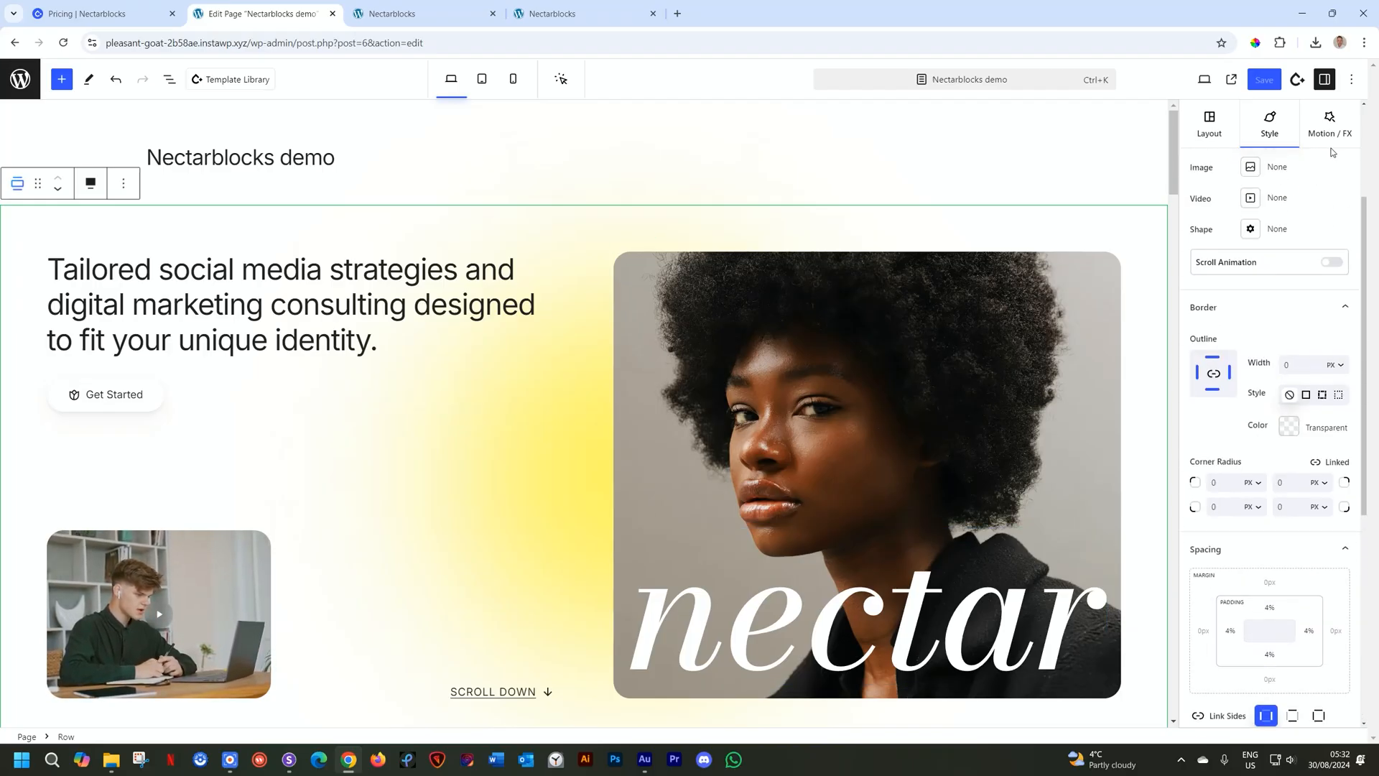
{"action": "left_click", "coordinate": [1337, 130]}
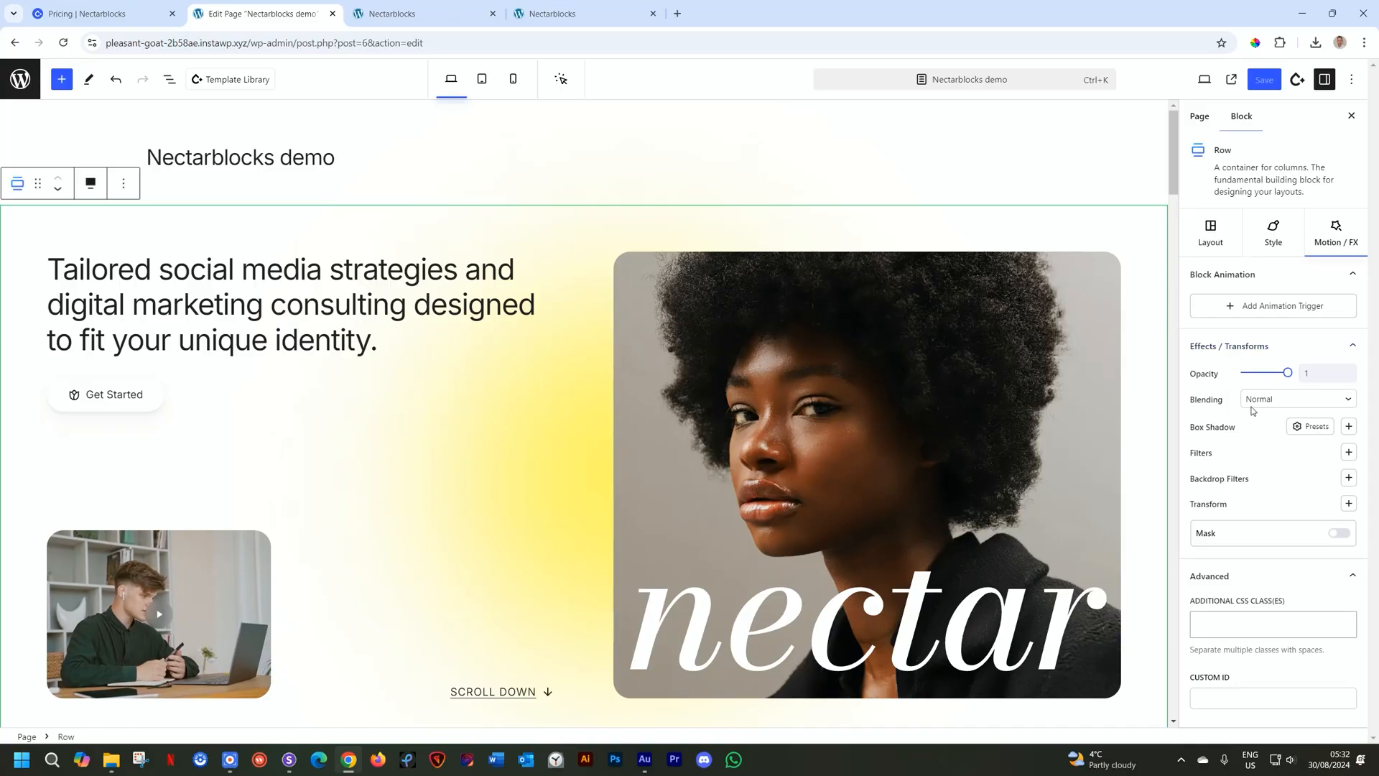
{"action": "left_click", "coordinate": [1270, 307]}
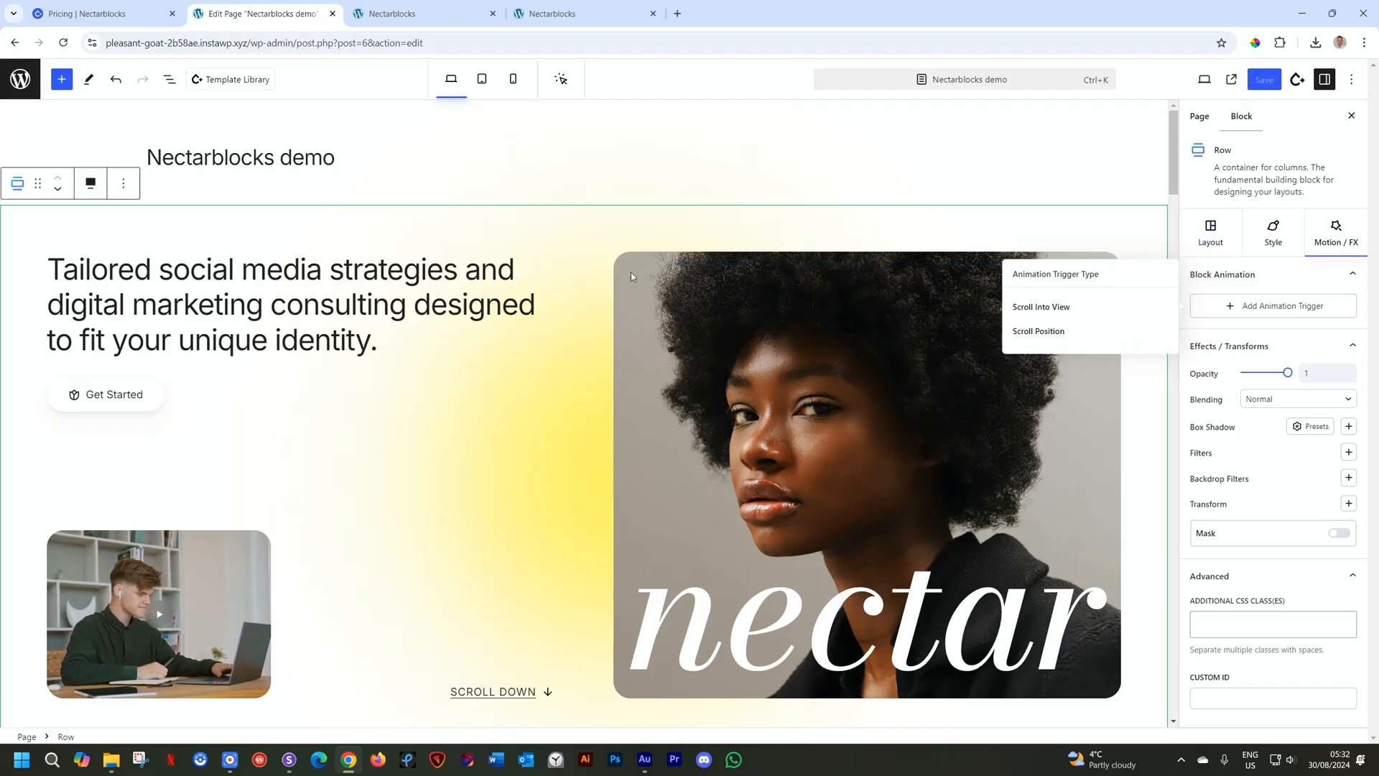
{"action": "left_click", "coordinate": [1306, 338]}
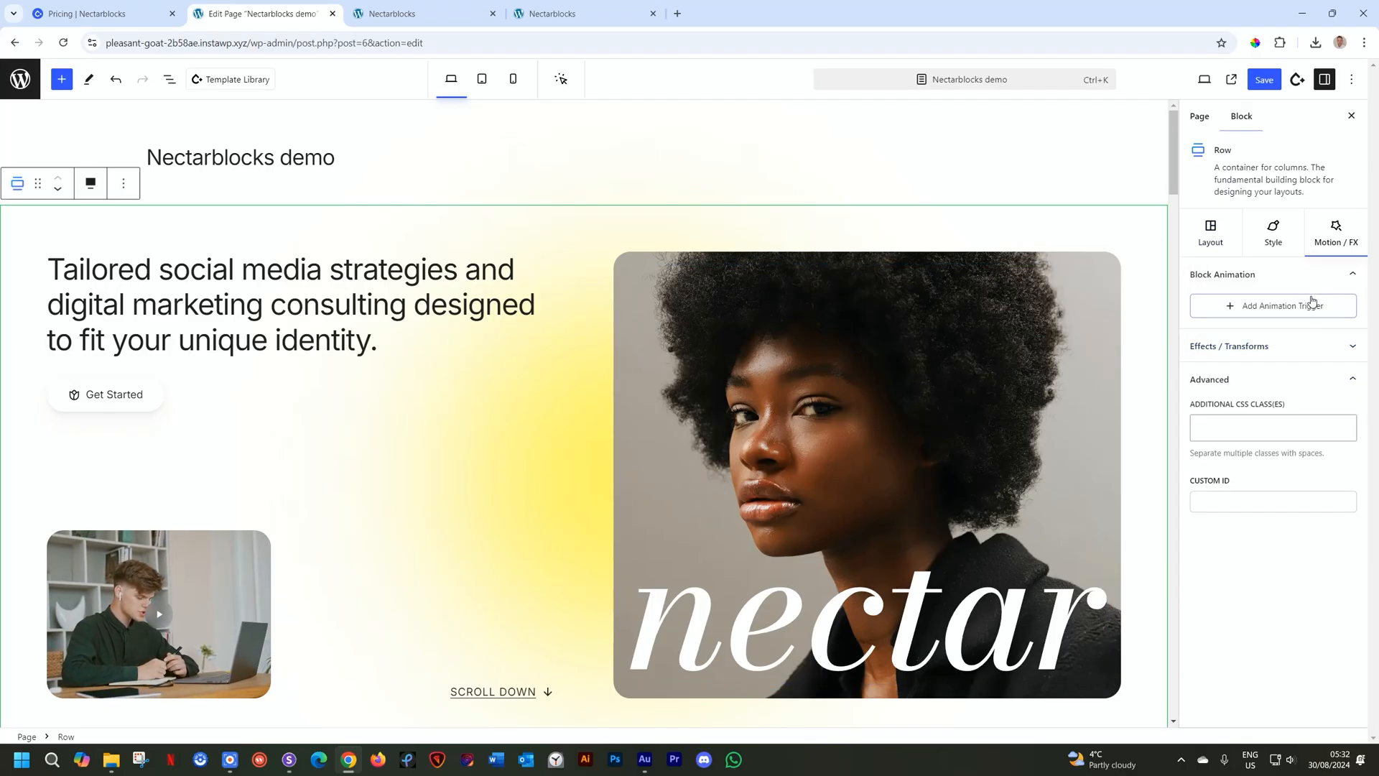
{"action": "left_click", "coordinate": [1209, 228]}
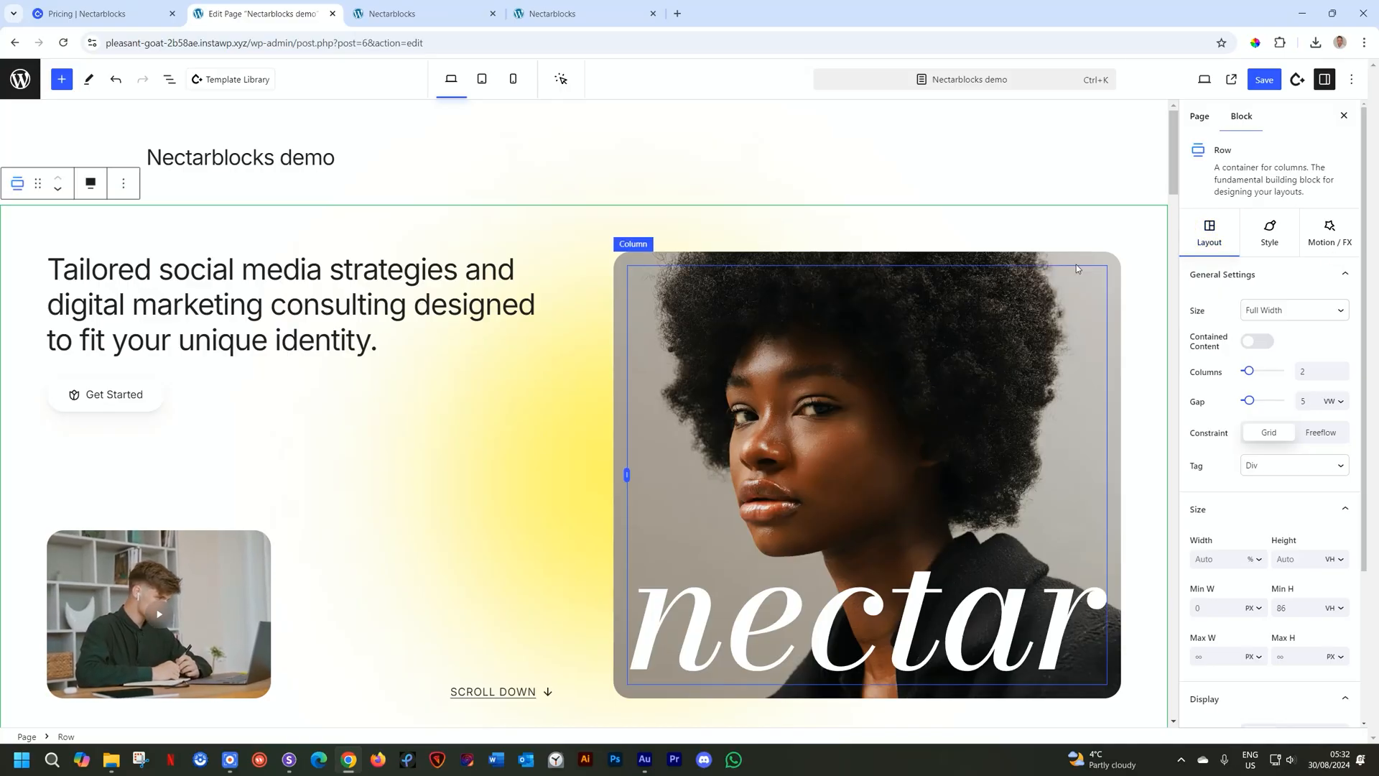
Insert a Nectarblocks Row below the frequently asked questions section using the single-column 100 variation
{"action": "left_click_drag", "start_coordinate": [1173, 136], "coordinate": [1173, 676]}
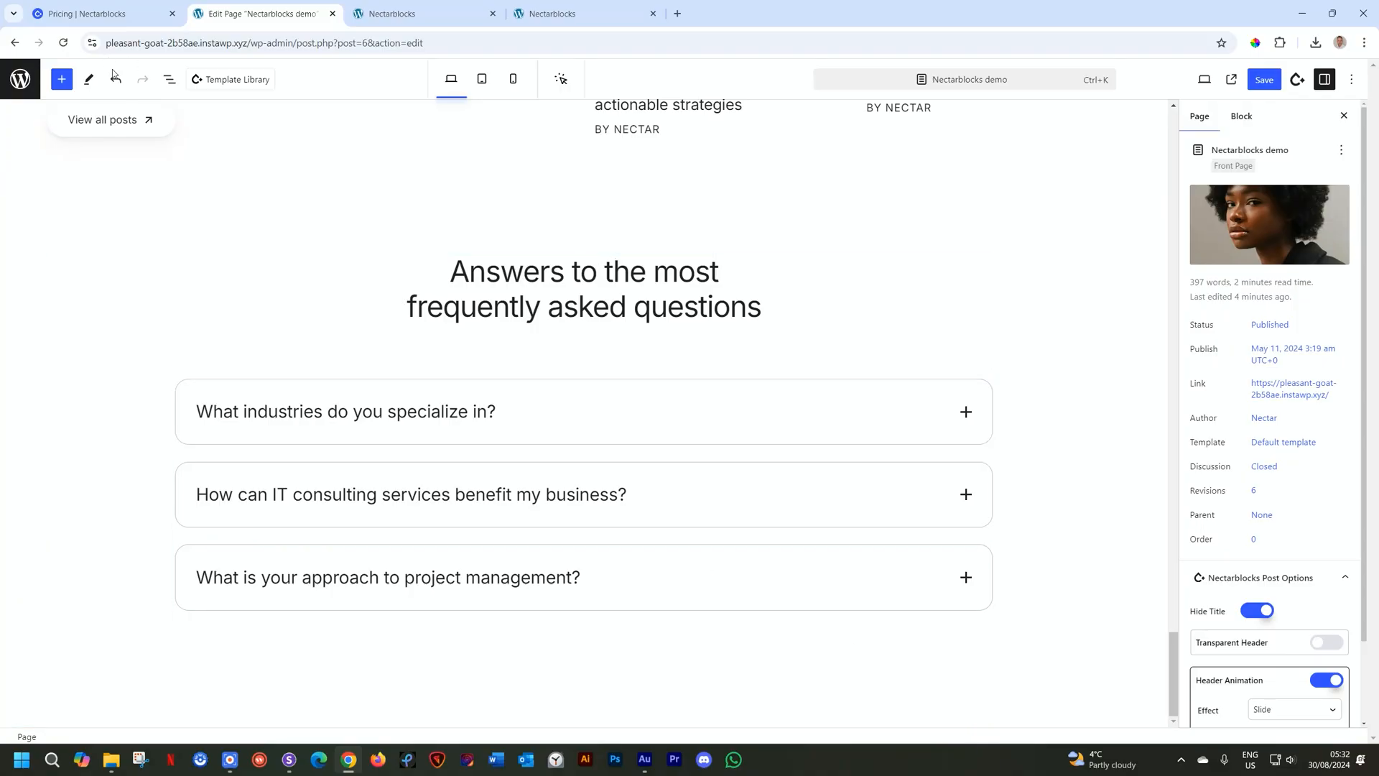
{"action": "left_click", "coordinate": [62, 81]}
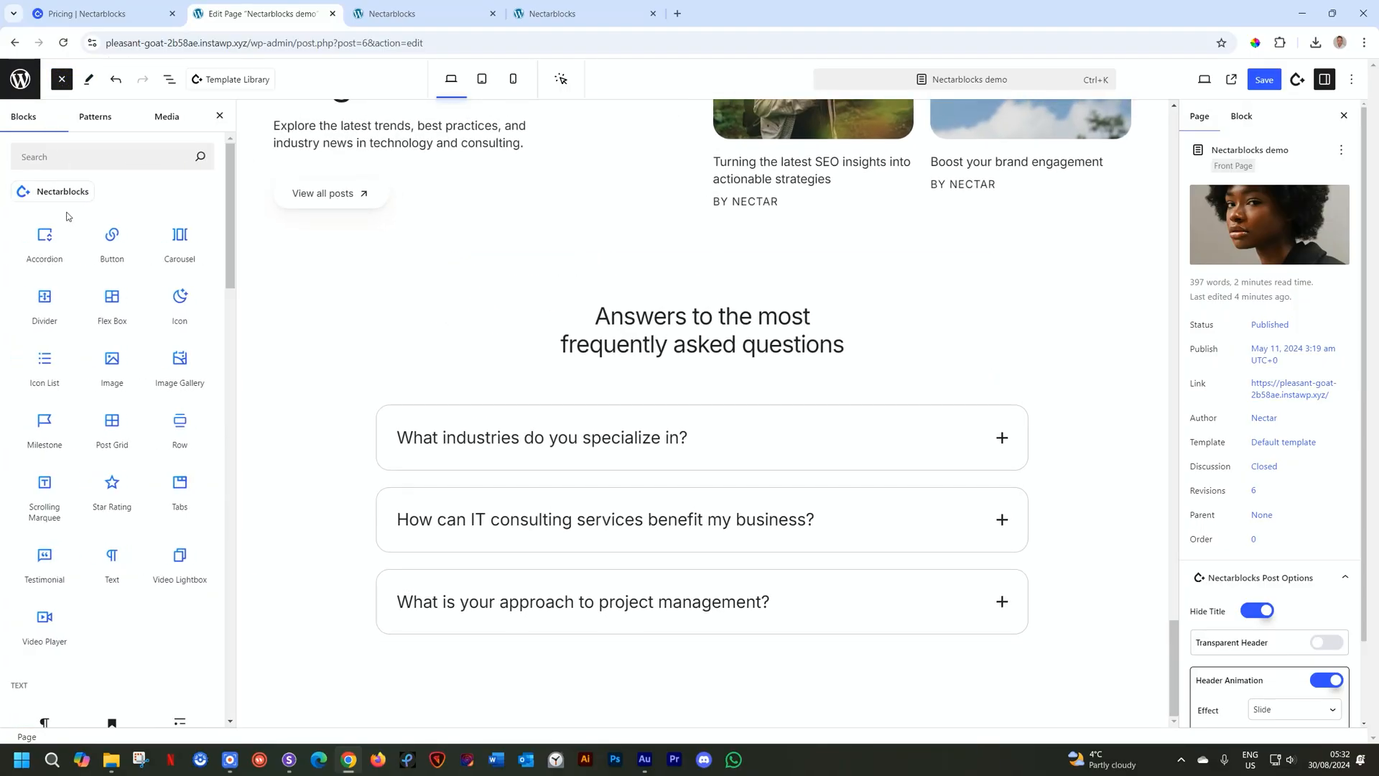
{"action": "left_click", "coordinate": [184, 423]}
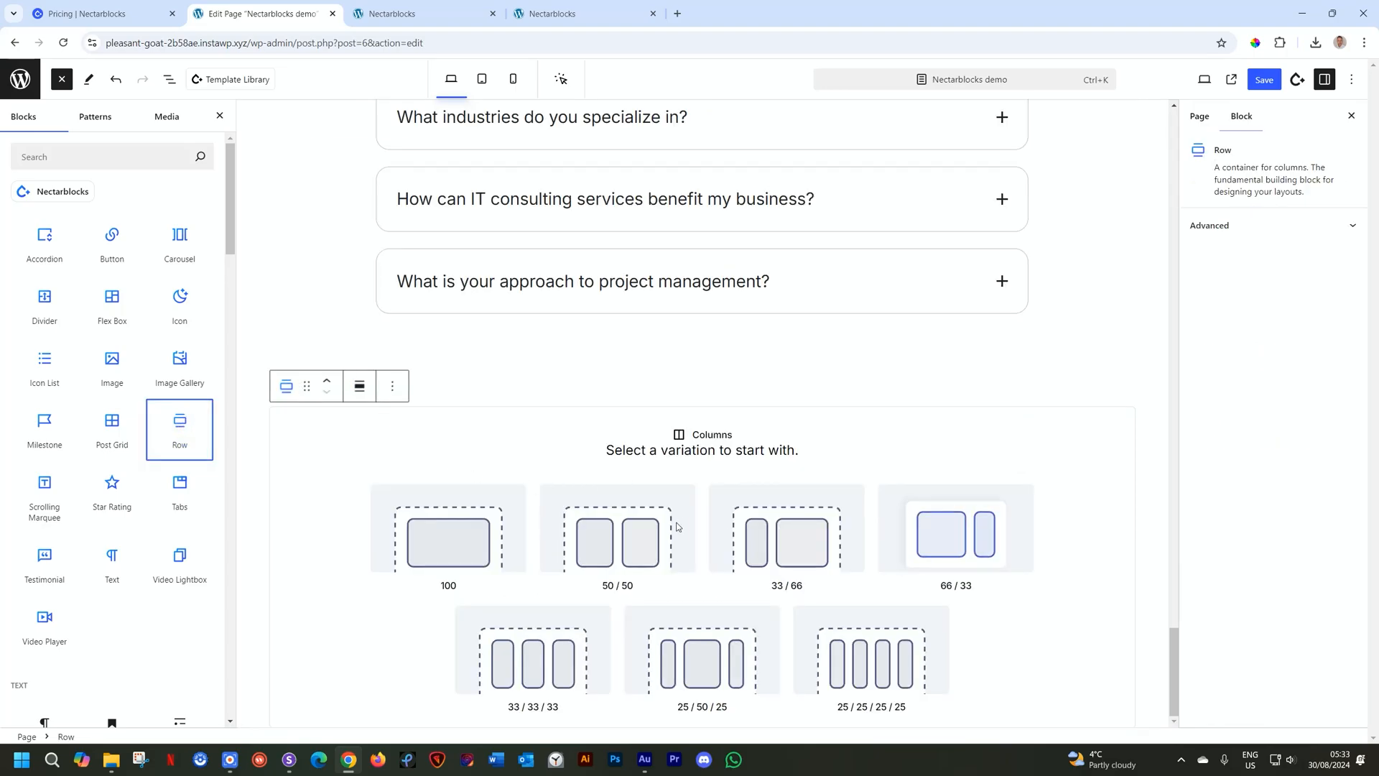
{"action": "left_click", "coordinate": [454, 540]}
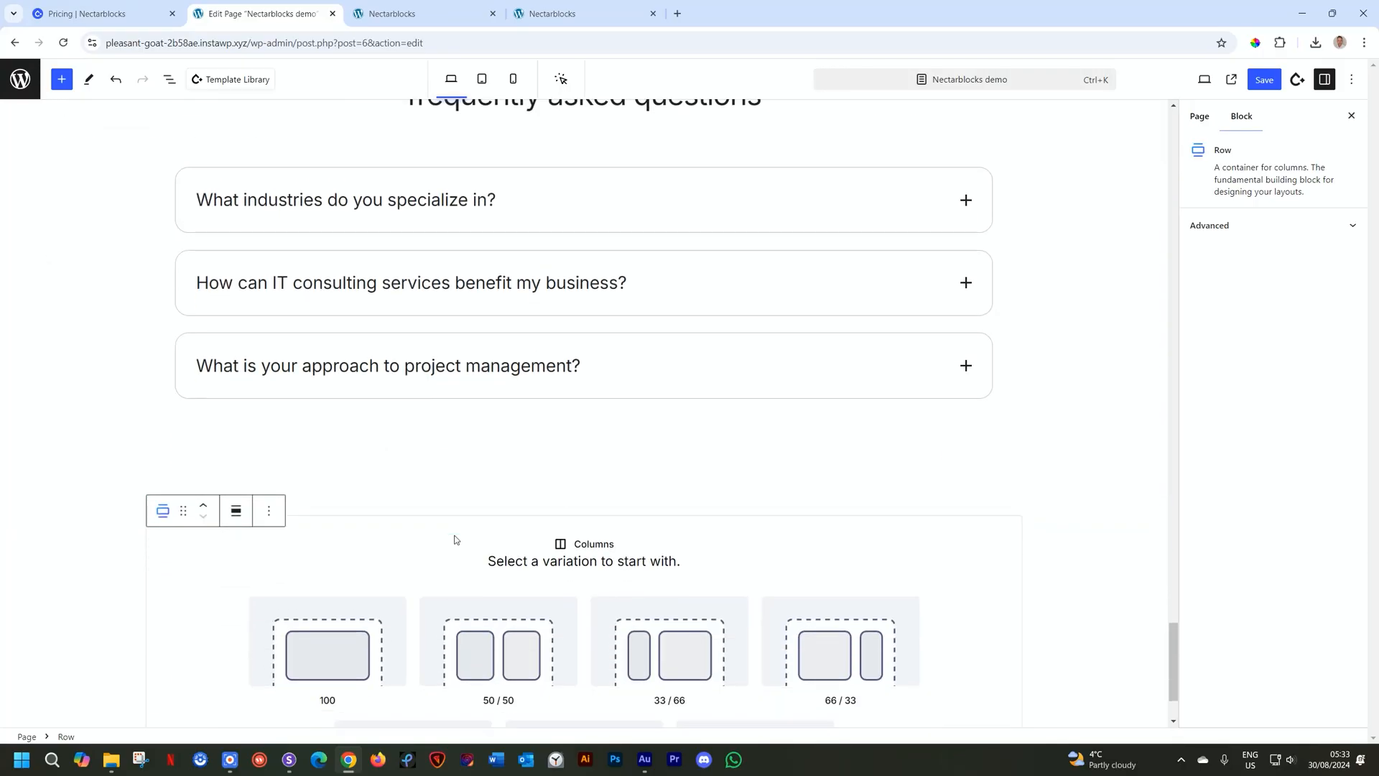
{"action": "scroll", "coordinate": [455, 540], "scroll_direction": "down", "scroll_amount": 2}
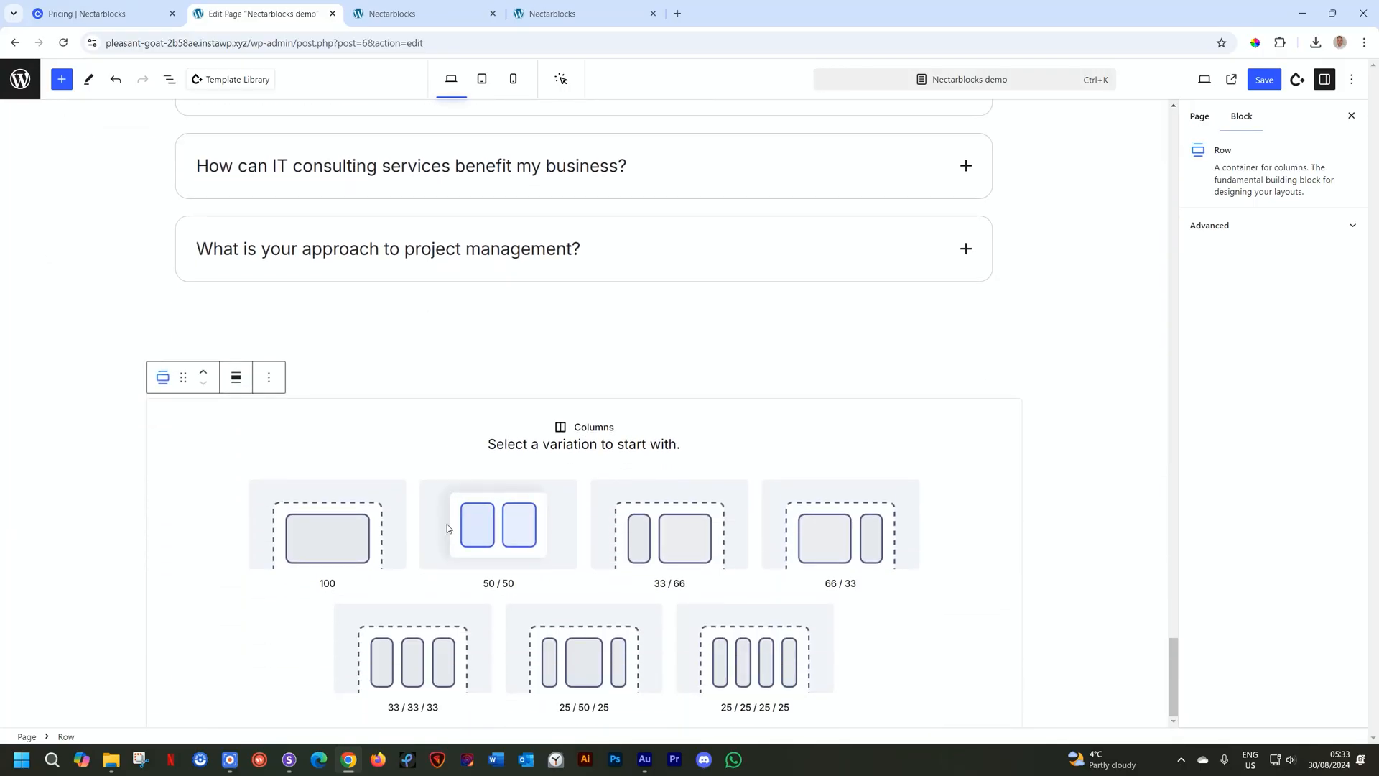
{"action": "left_click", "coordinate": [320, 532]}
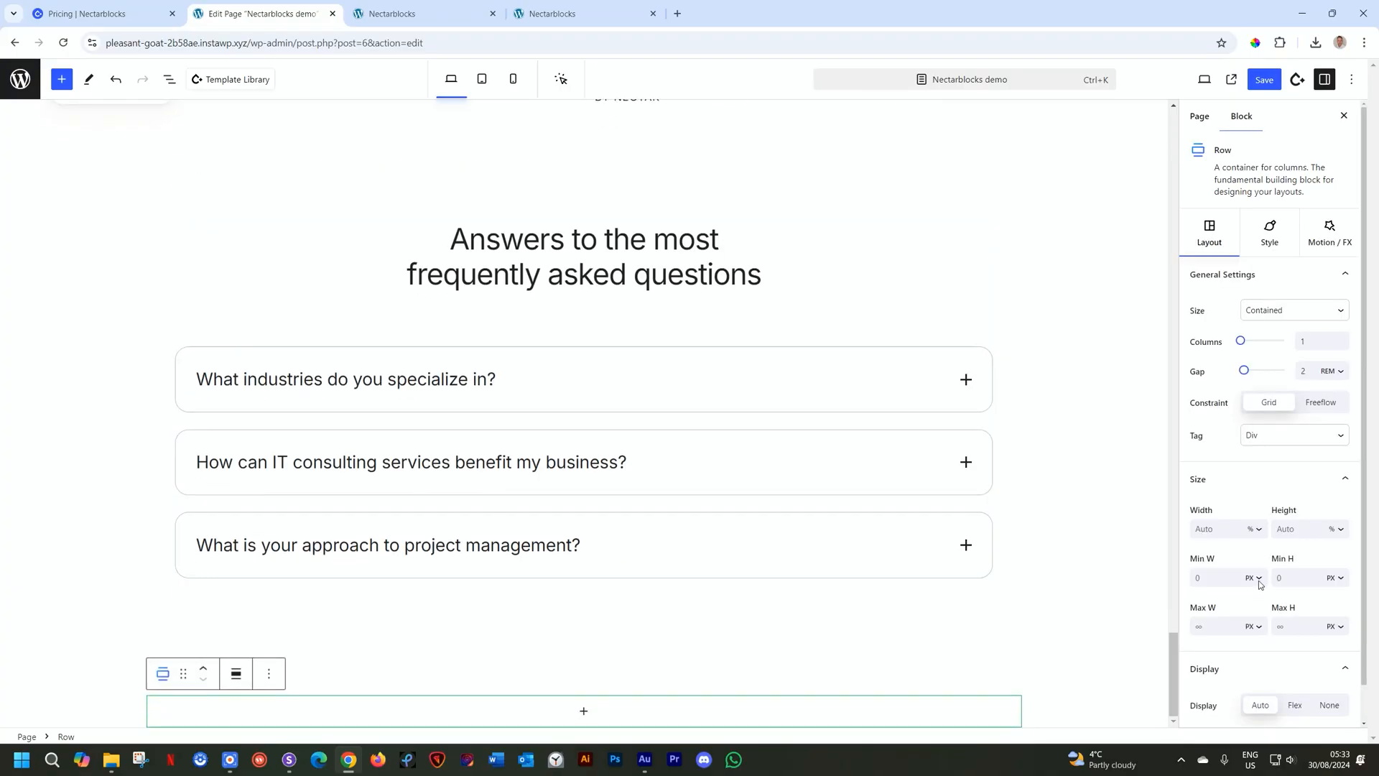
Move the new empty row above the frequently asked questions row in the List View
{"action": "left_click", "coordinate": [1170, 665]}
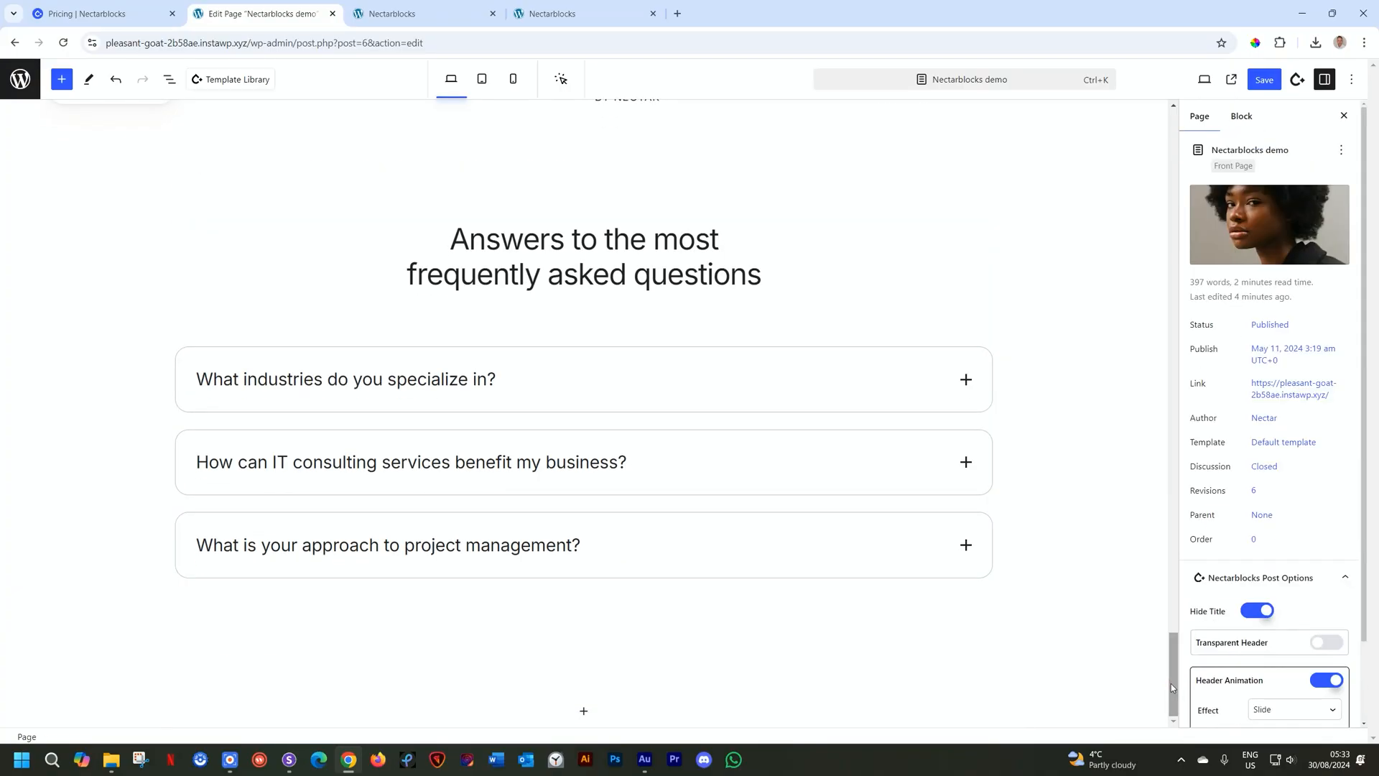
{"action": "left_click", "coordinate": [783, 715]}
{"action": "left_click", "coordinate": [782, 715]}
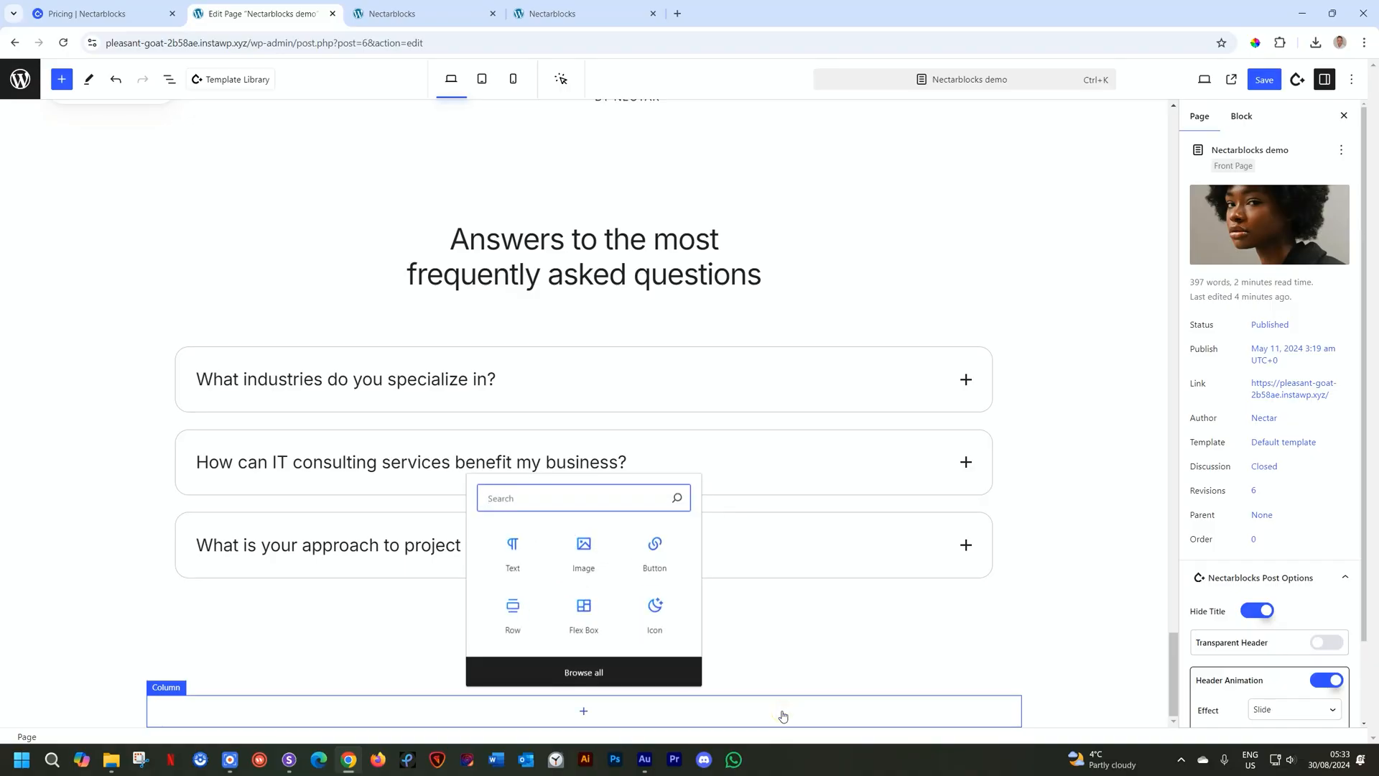
{"action": "left_click", "coordinate": [174, 82]}
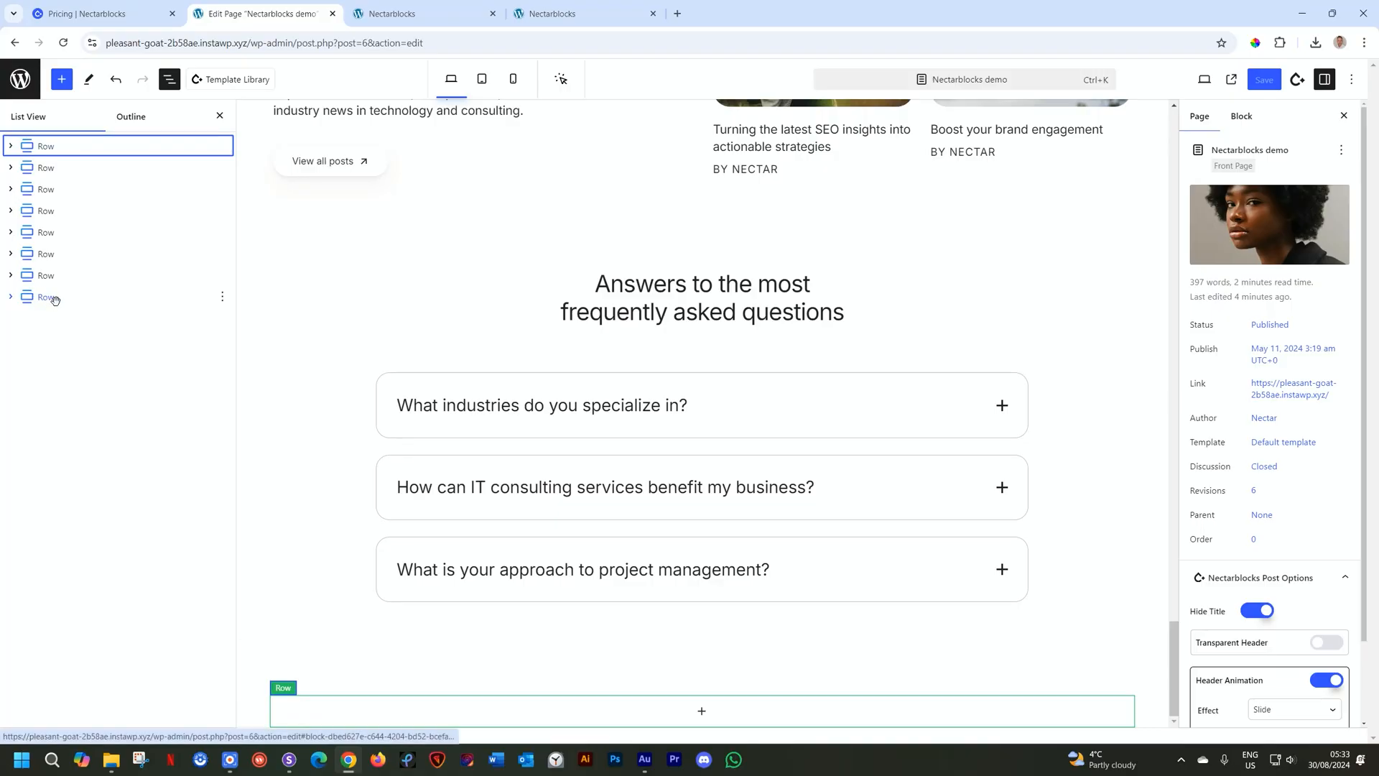
{"action": "left_click", "coordinate": [54, 299]}
{"action": "left_click_drag", "start_coordinate": [50, 298], "coordinate": [56, 267]}
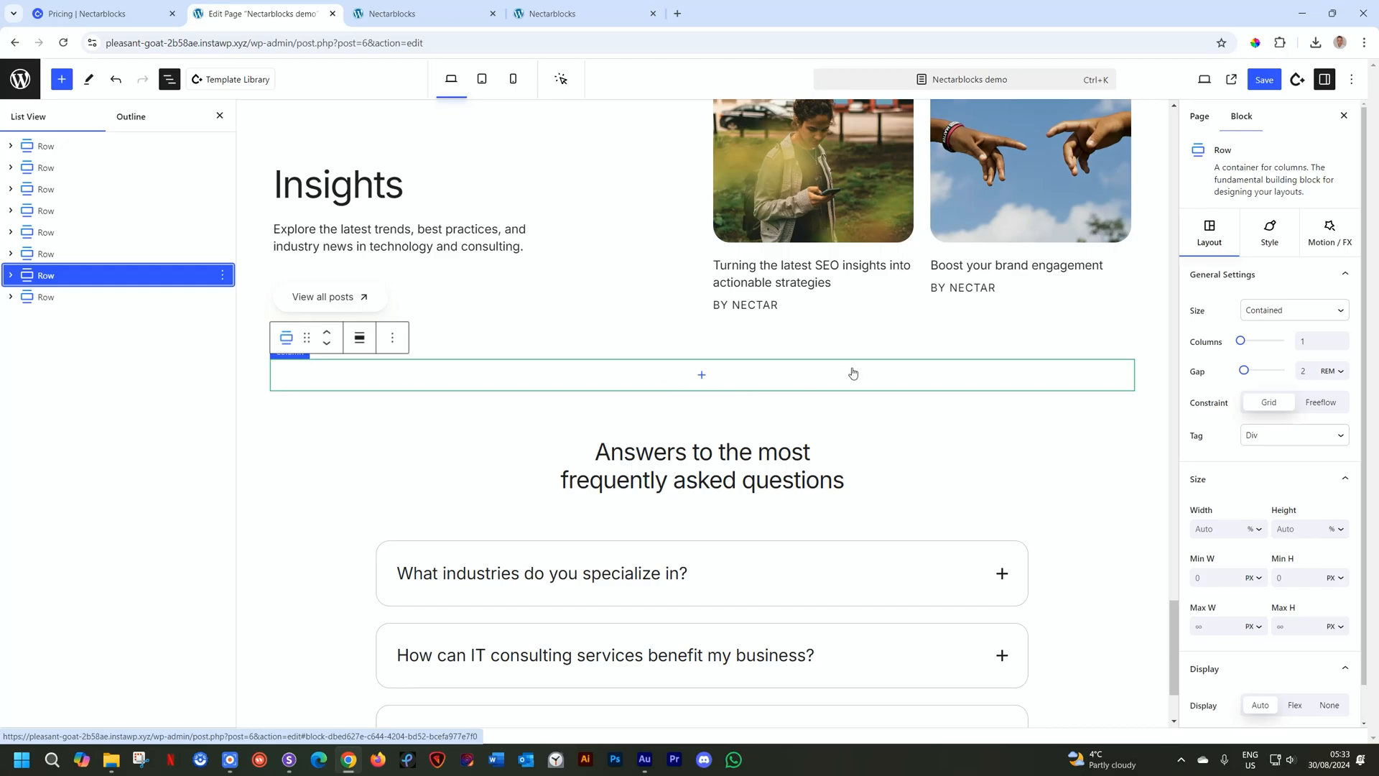
Upload hero.webp from Downloads as the new row's background image and set its focal point to 48% left and 52% top
{"action": "left_click", "coordinate": [1269, 228]}
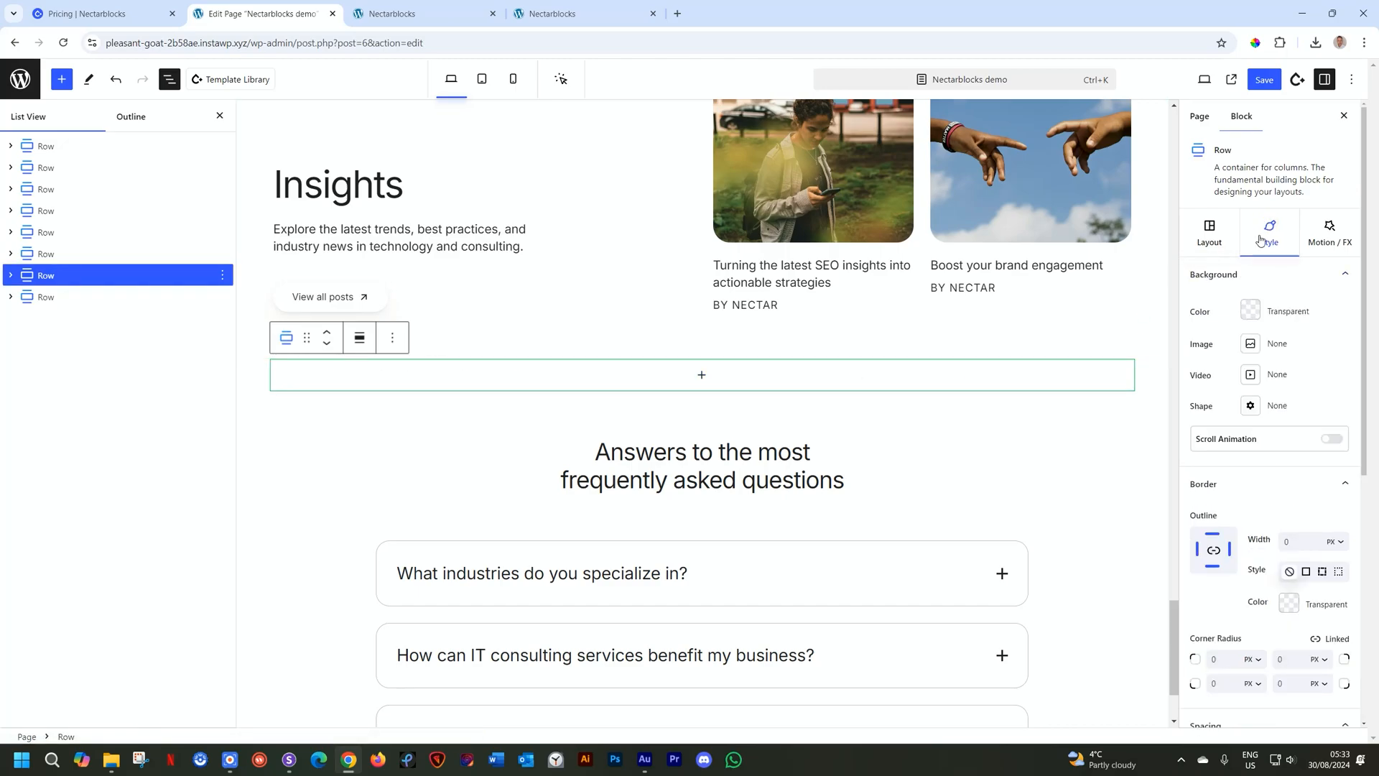
{"action": "left_click", "coordinate": [1250, 346]}
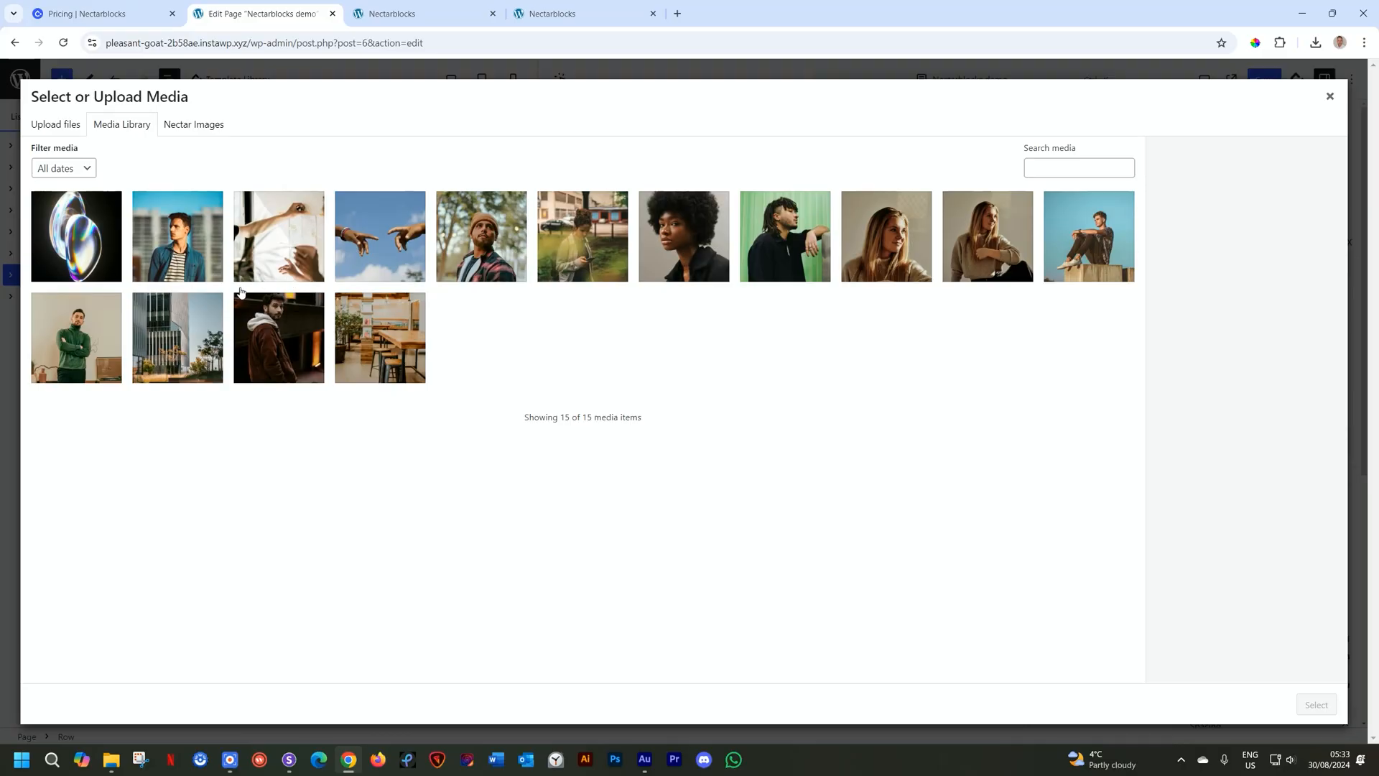
{"action": "left_click", "coordinate": [111, 760]}
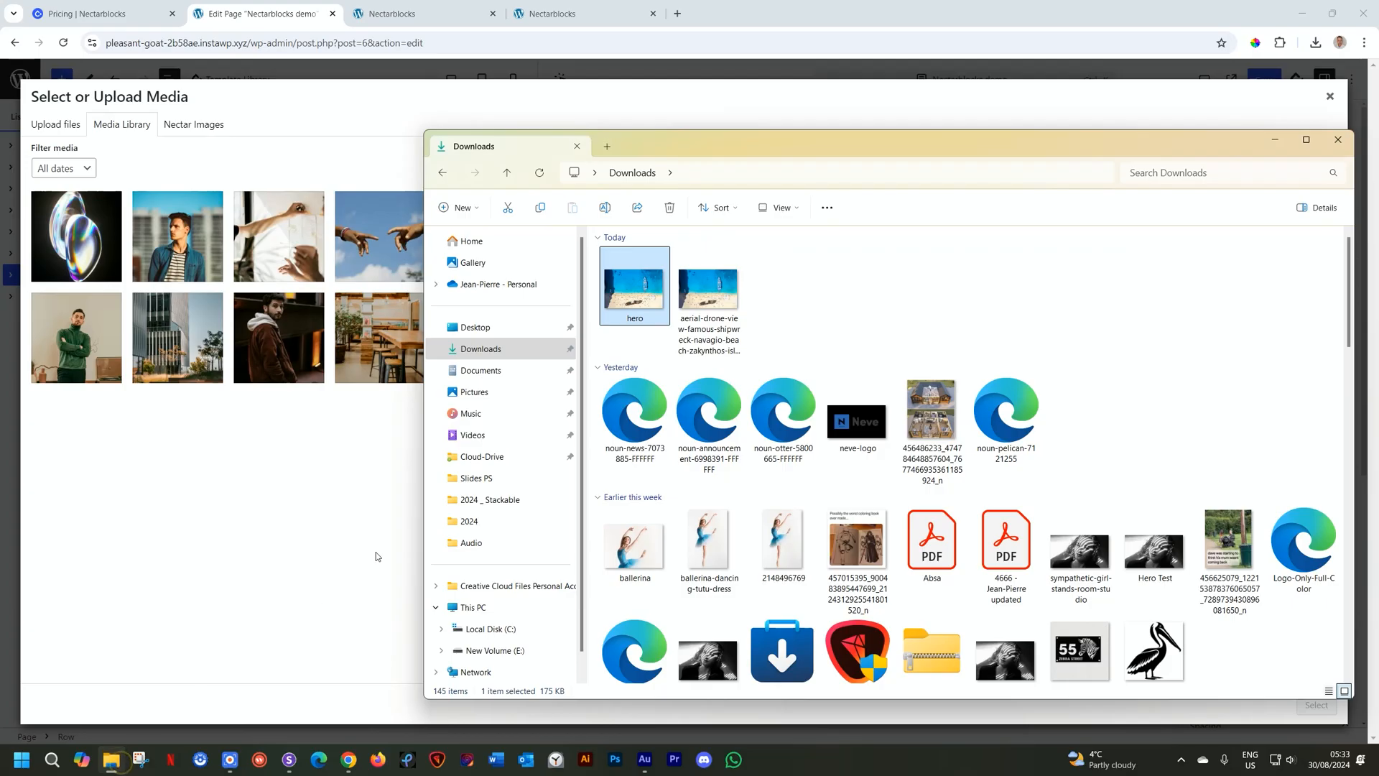
{"action": "left_click_drag", "start_coordinate": [630, 290], "coordinate": [262, 294]}
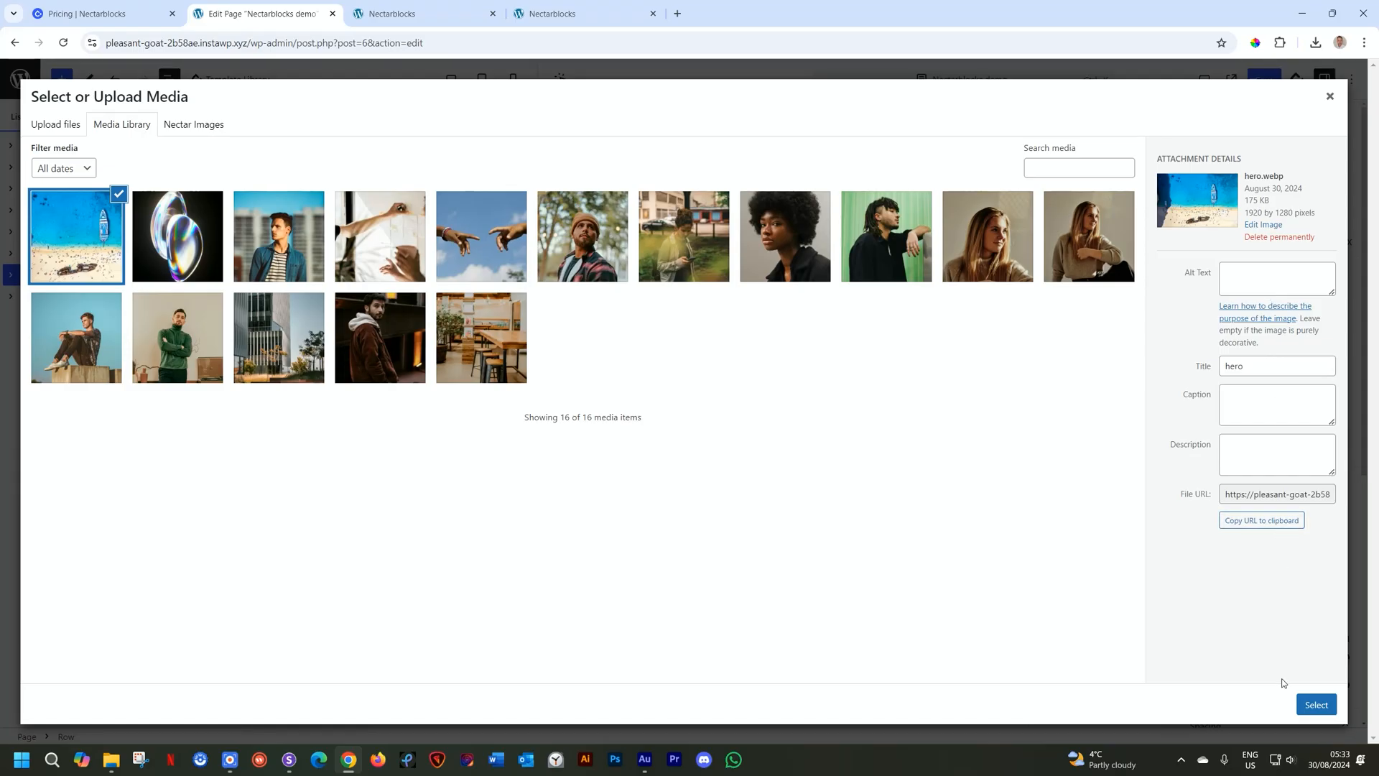
{"action": "left_click", "coordinate": [1316, 705]}
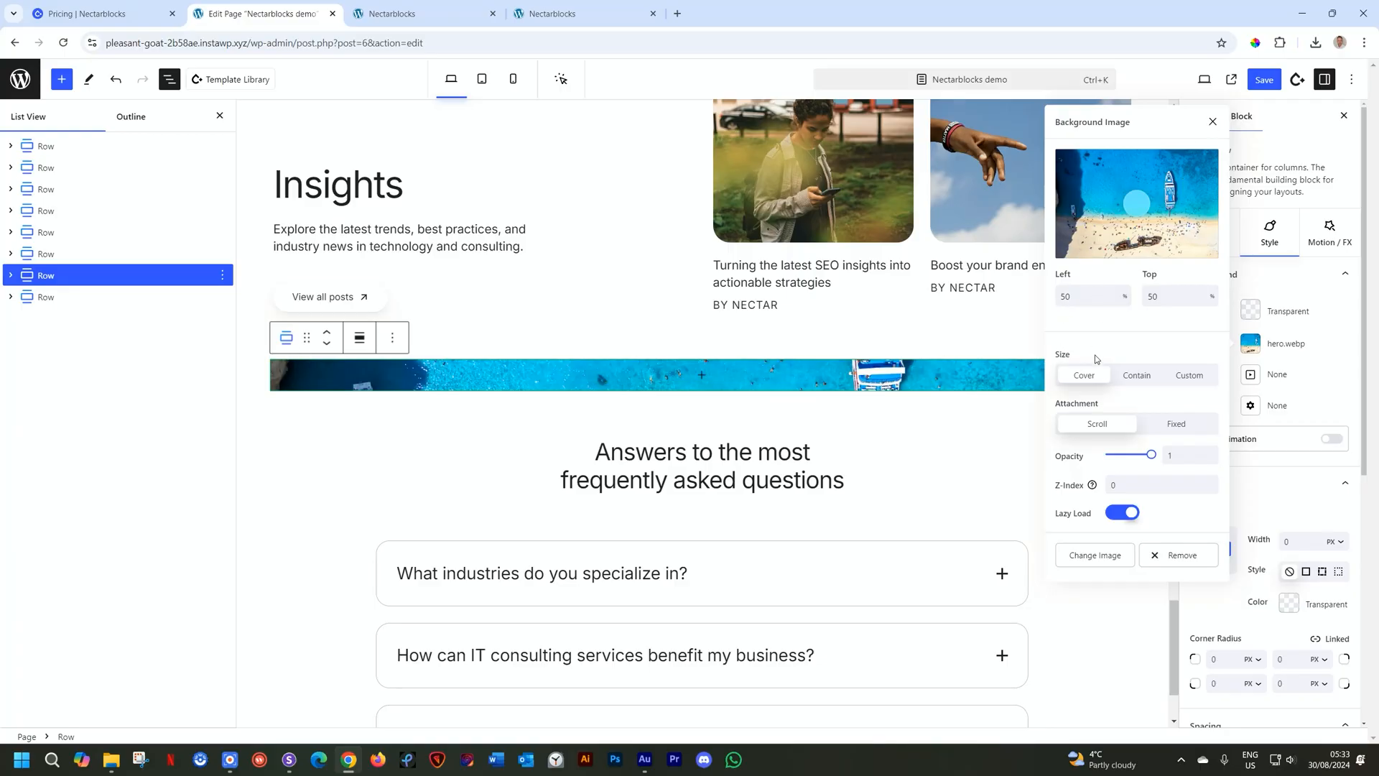
{"action": "mouse_move", "coordinate": [1138, 204]}
{"action": "left_mouse_down"}
{"action": "mouse_move", "coordinate": [1160, 198]}
{"action": "mouse_move", "coordinate": [1146, 204]}
{"action": "mouse_move", "coordinate": [1134, 171]}
{"action": "mouse_move", "coordinate": [1143, 226]}
{"action": "mouse_move", "coordinate": [1149, 205]}
{"action": "mouse_move", "coordinate": [1119, 191]}
{"action": "mouse_move", "coordinate": [1137, 206]}
{"action": "left_mouse_up"}
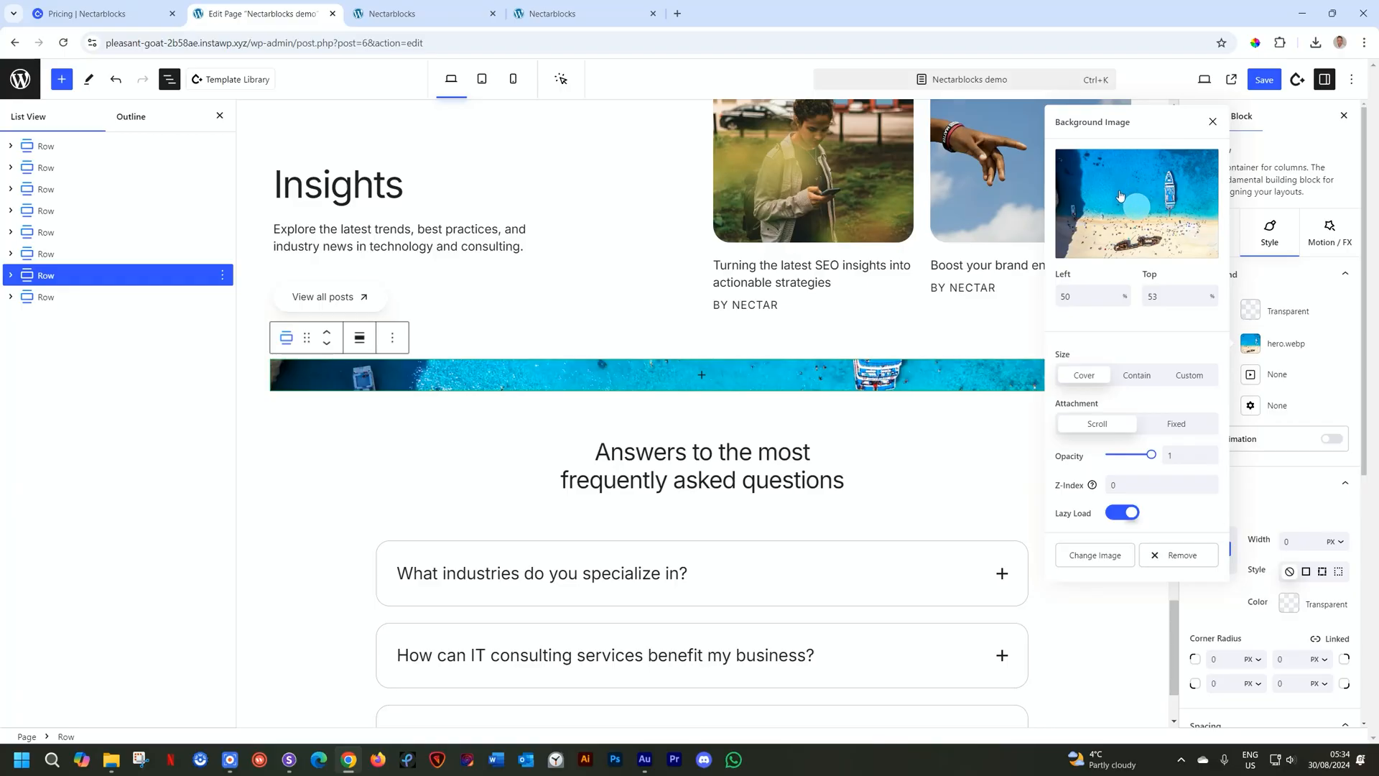
{"action": "mouse_move", "coordinate": [1135, 198]}
{"action": "left_mouse_down"}
{"action": "mouse_move", "coordinate": [1147, 179]}
{"action": "mouse_move", "coordinate": [1099, 172]}
{"action": "mouse_move", "coordinate": [1104, 207]}
{"action": "mouse_move", "coordinate": [1104, 171]}
{"action": "mouse_move", "coordinate": [1075, 166]}
{"action": "mouse_move", "coordinate": [1070, 224]}
{"action": "mouse_move", "coordinate": [1150, 228]}
{"action": "mouse_move", "coordinate": [1191, 203]}
{"action": "mouse_move", "coordinate": [1196, 171]}
{"action": "mouse_move", "coordinate": [1133, 206]}
{"action": "left_mouse_up"}
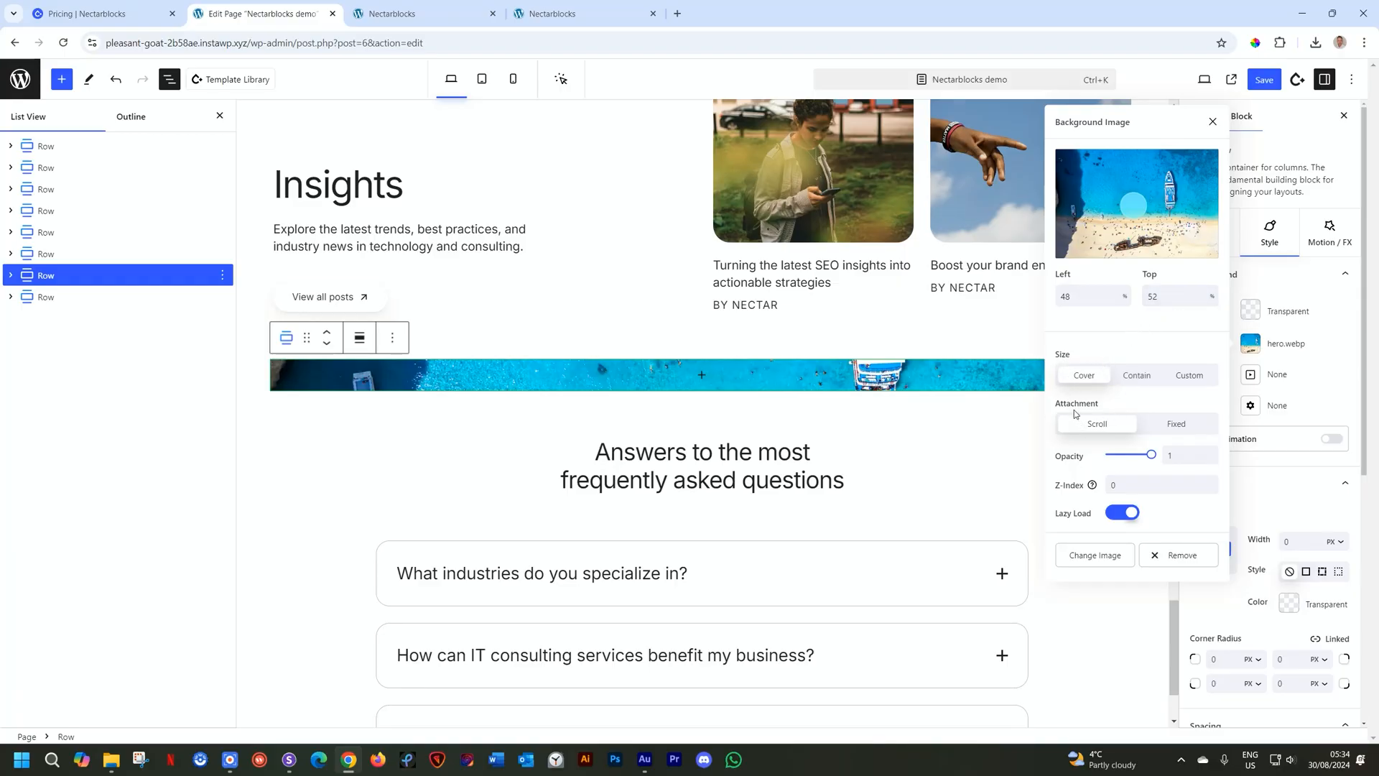
Try the Fixed attachment and a lower opacity on the background image, then restore Scroll and opacity 1
{"action": "left_click", "coordinate": [1175, 425]}
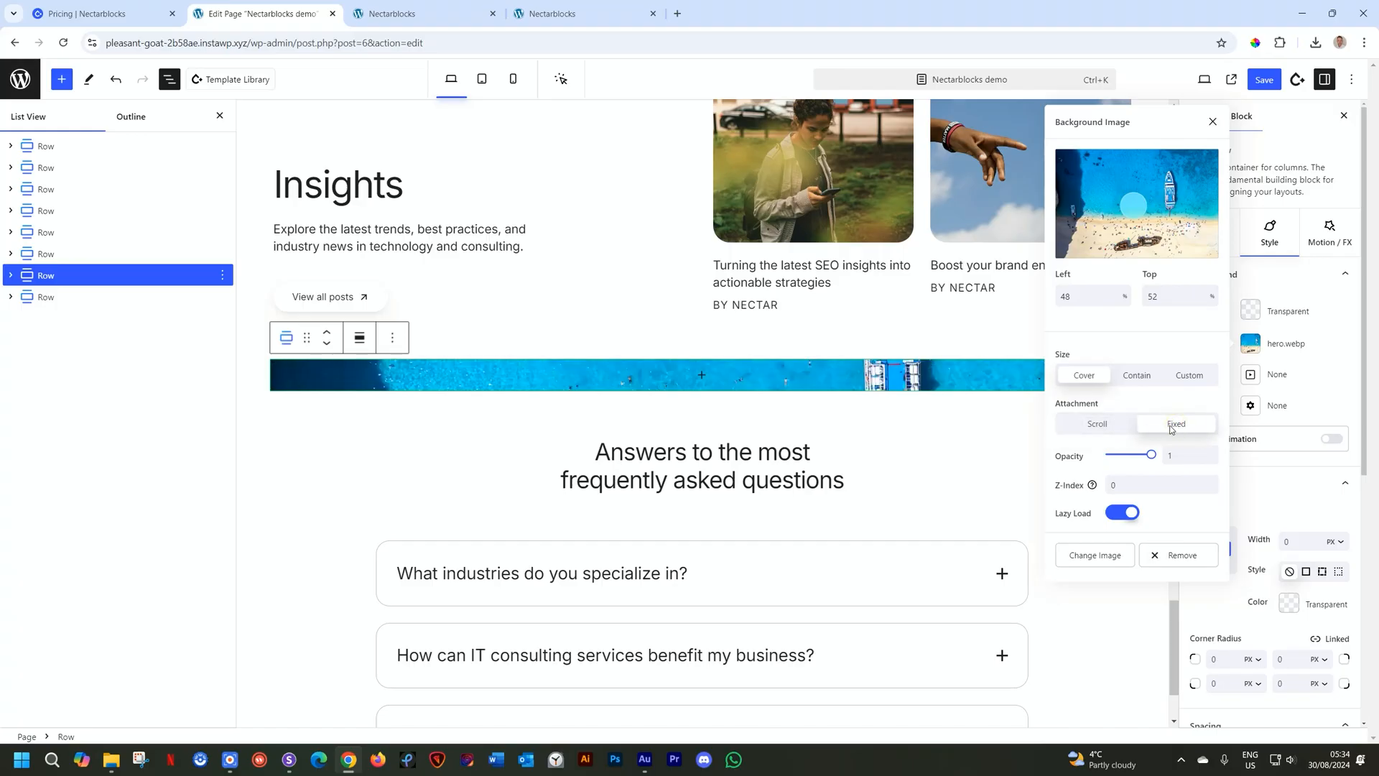
{"action": "left_click", "coordinate": [1179, 426]}
{"action": "left_click", "coordinate": [1122, 424]}
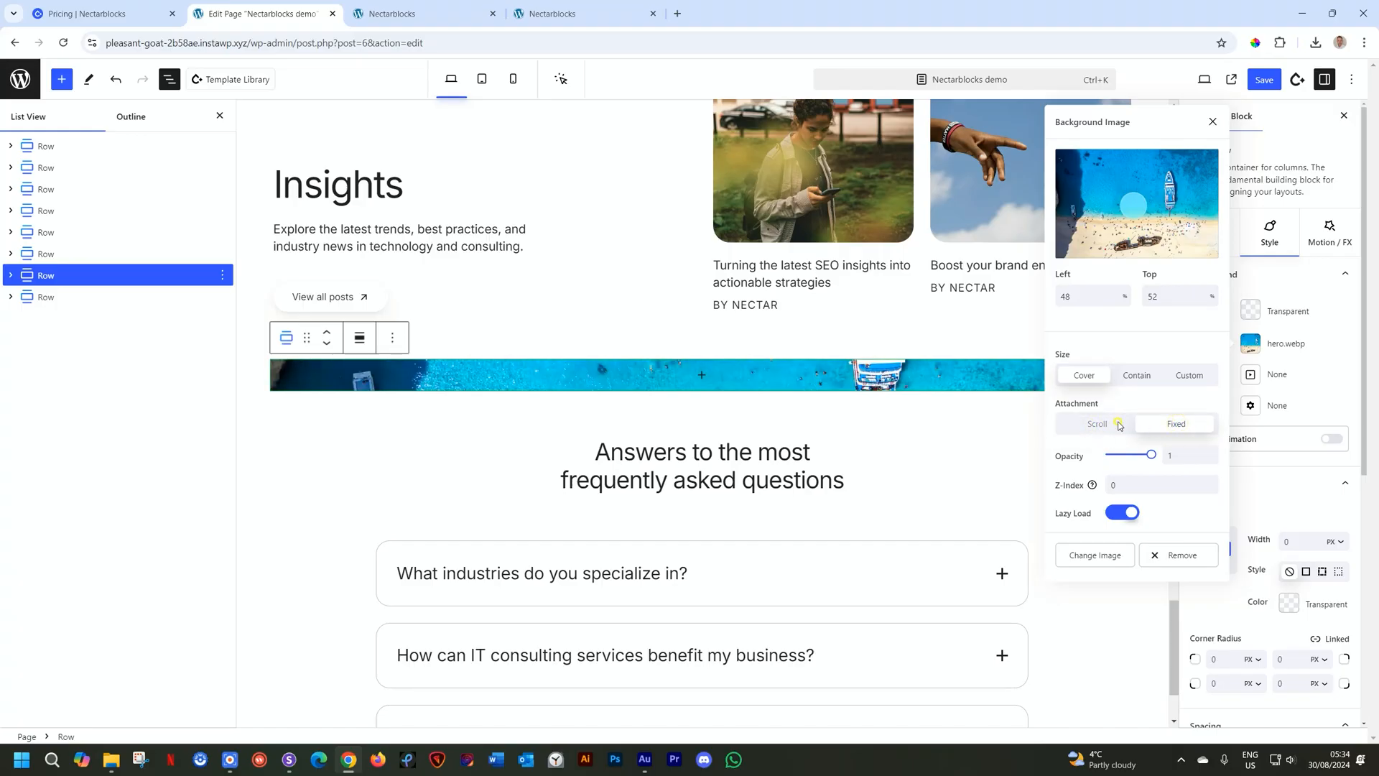
{"action": "left_click_drag", "start_coordinate": [1151, 455], "coordinate": [1126, 455]}
{"action": "left_click", "coordinate": [1150, 455]}
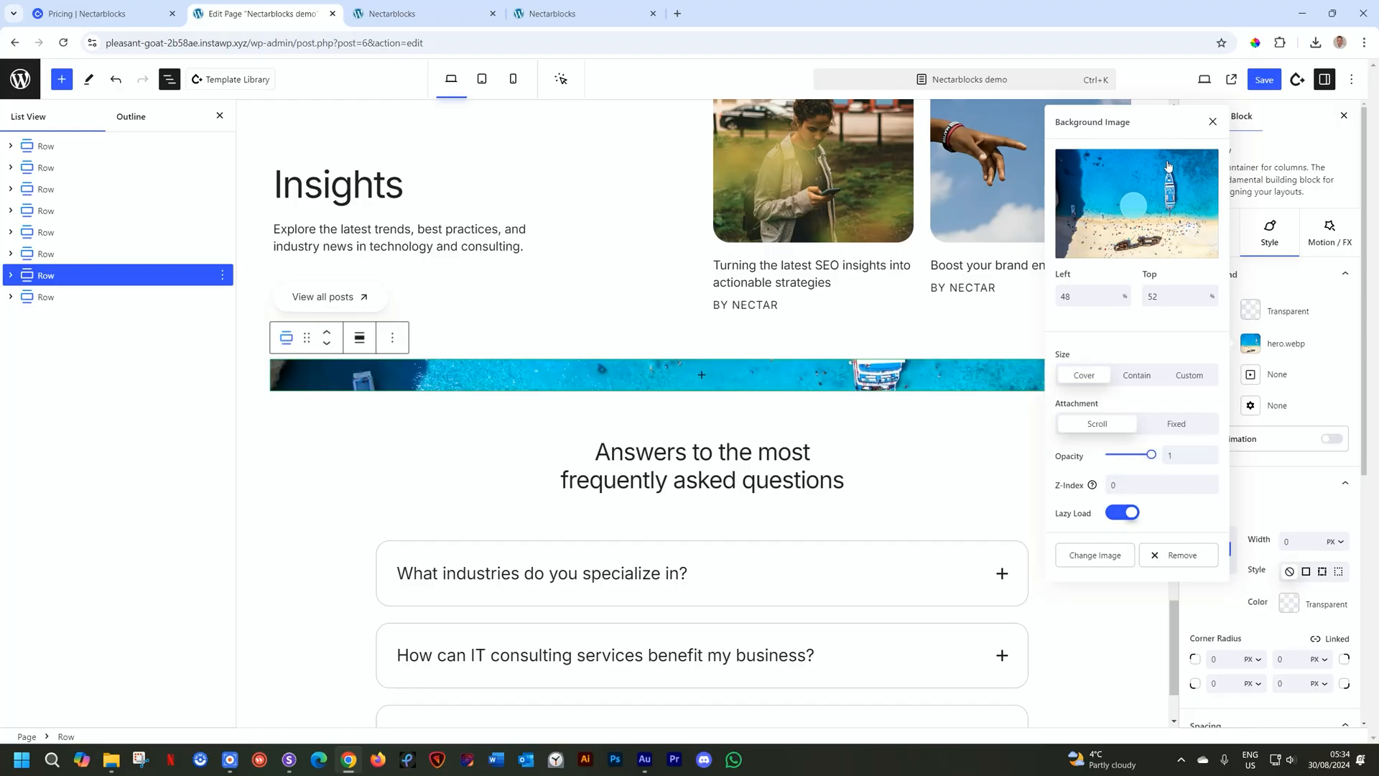
{"action": "left_click", "coordinate": [1214, 121]}
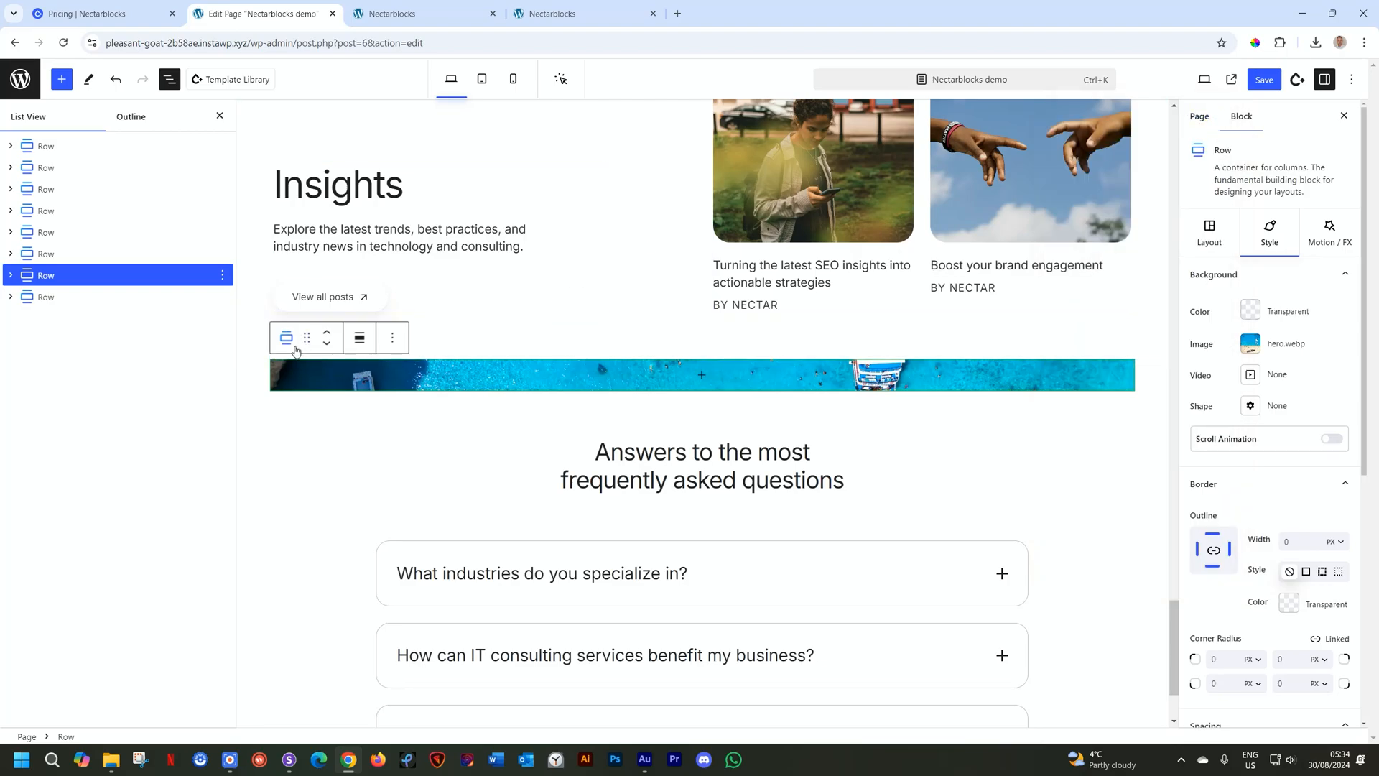
Make the row with the beach background full width and show its Layout settings
{"action": "left_click", "coordinate": [359, 337]}
{"action": "left_click", "coordinate": [385, 412]}
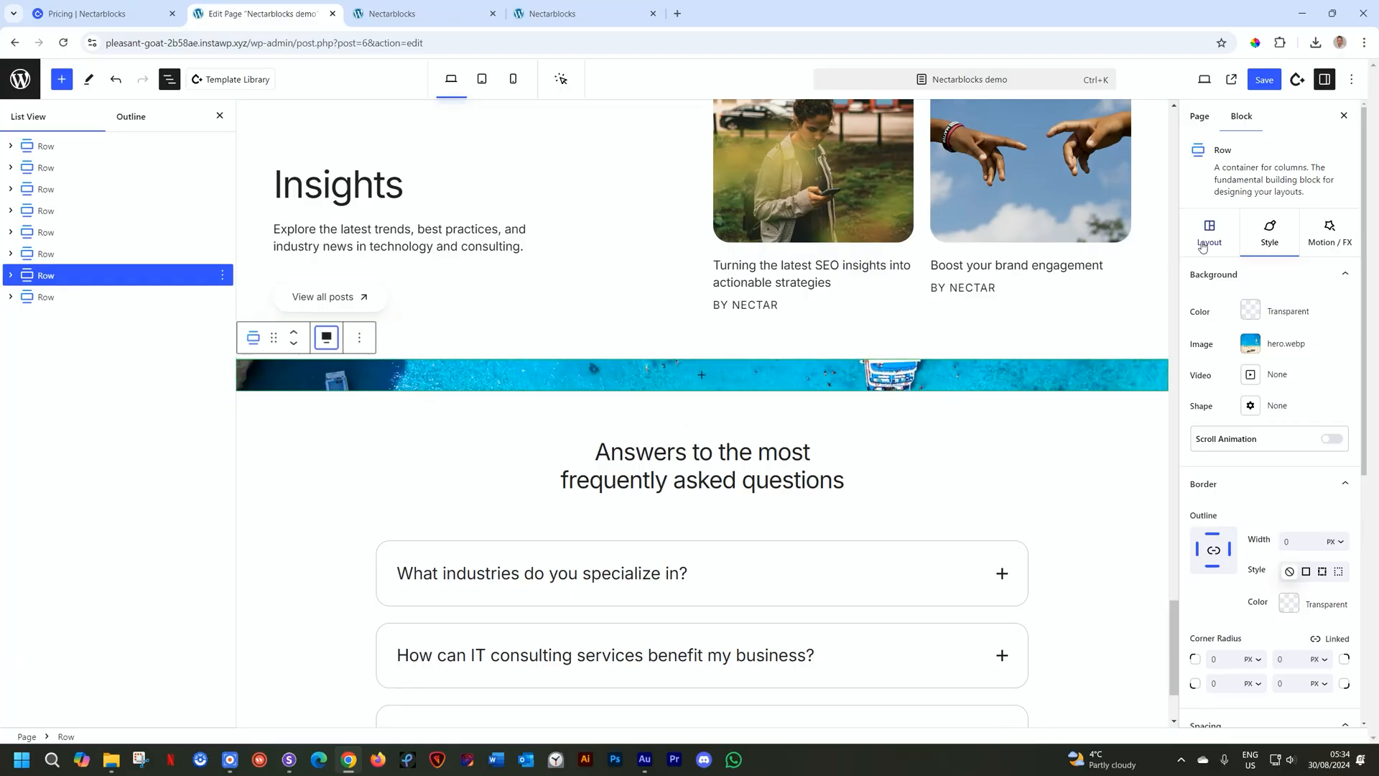
{"action": "left_click", "coordinate": [1203, 242]}
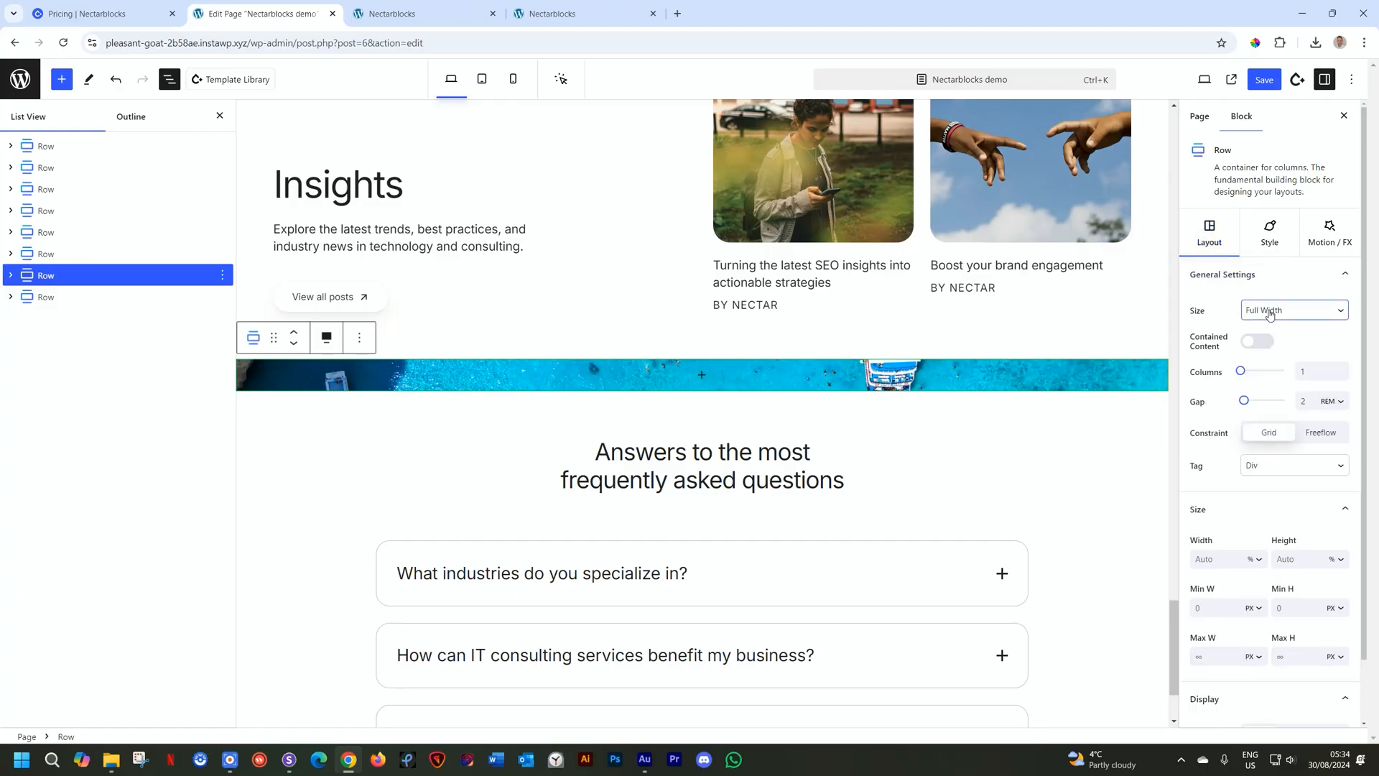
Search for a heading block inside the full-width row and insert the Nectarblocks Text block
{"action": "left_click", "coordinate": [703, 376]}
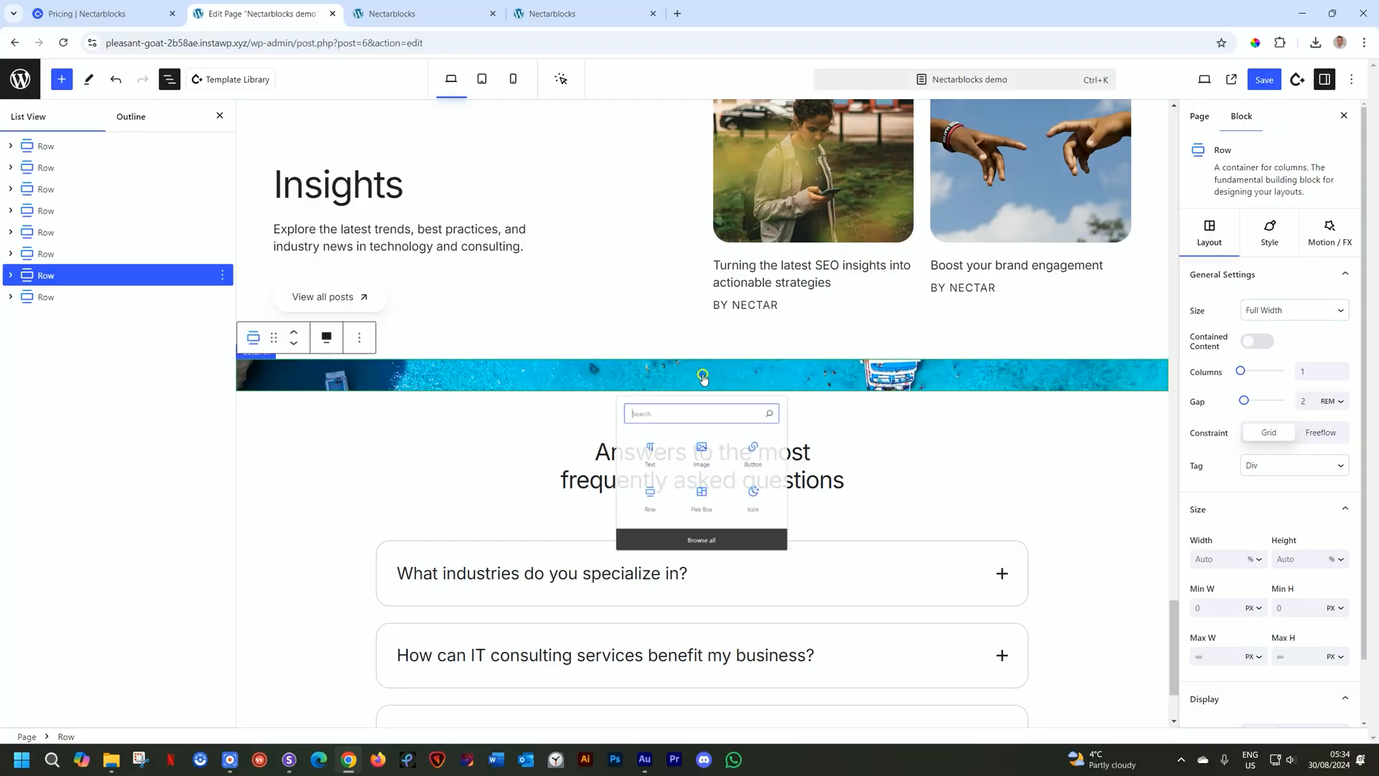
{"action": "type", "text": "heading"}
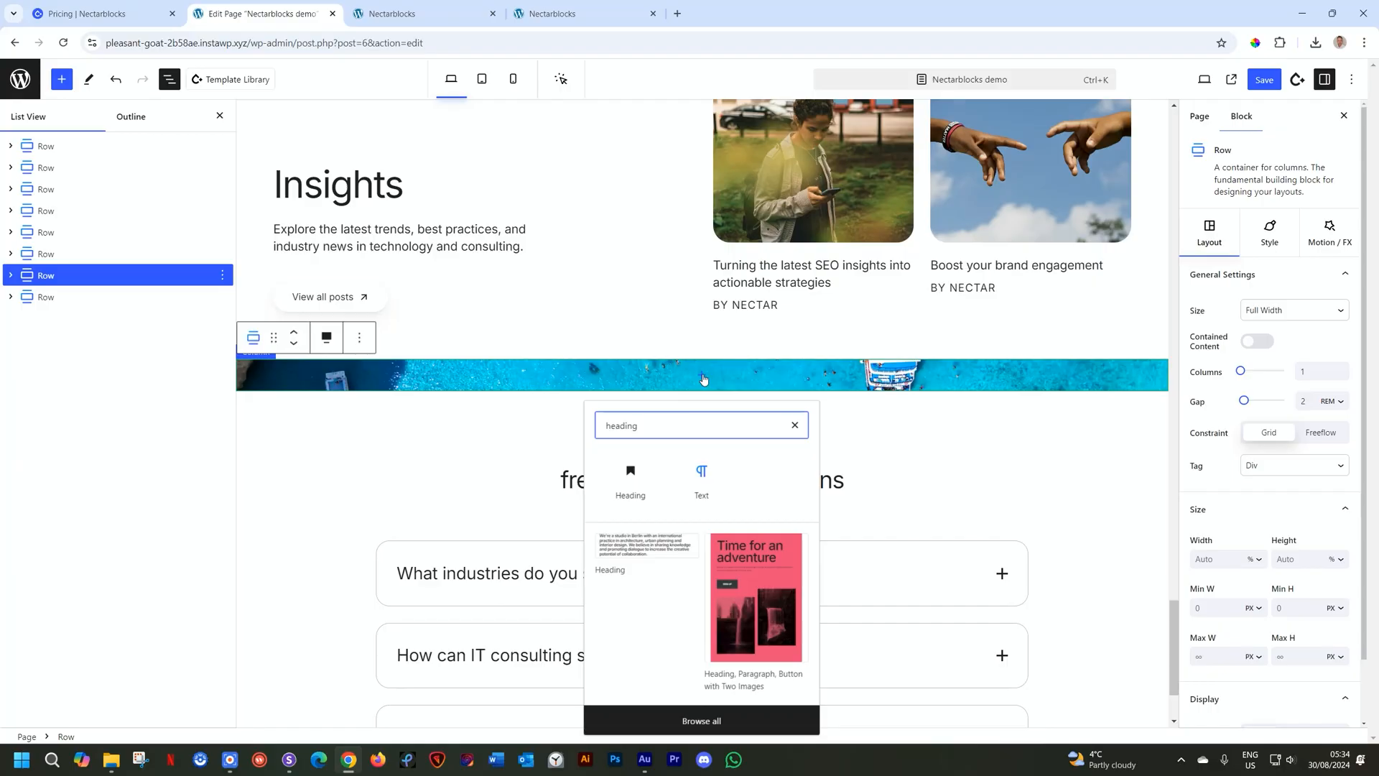
{"action": "left_click", "coordinate": [701, 478]}
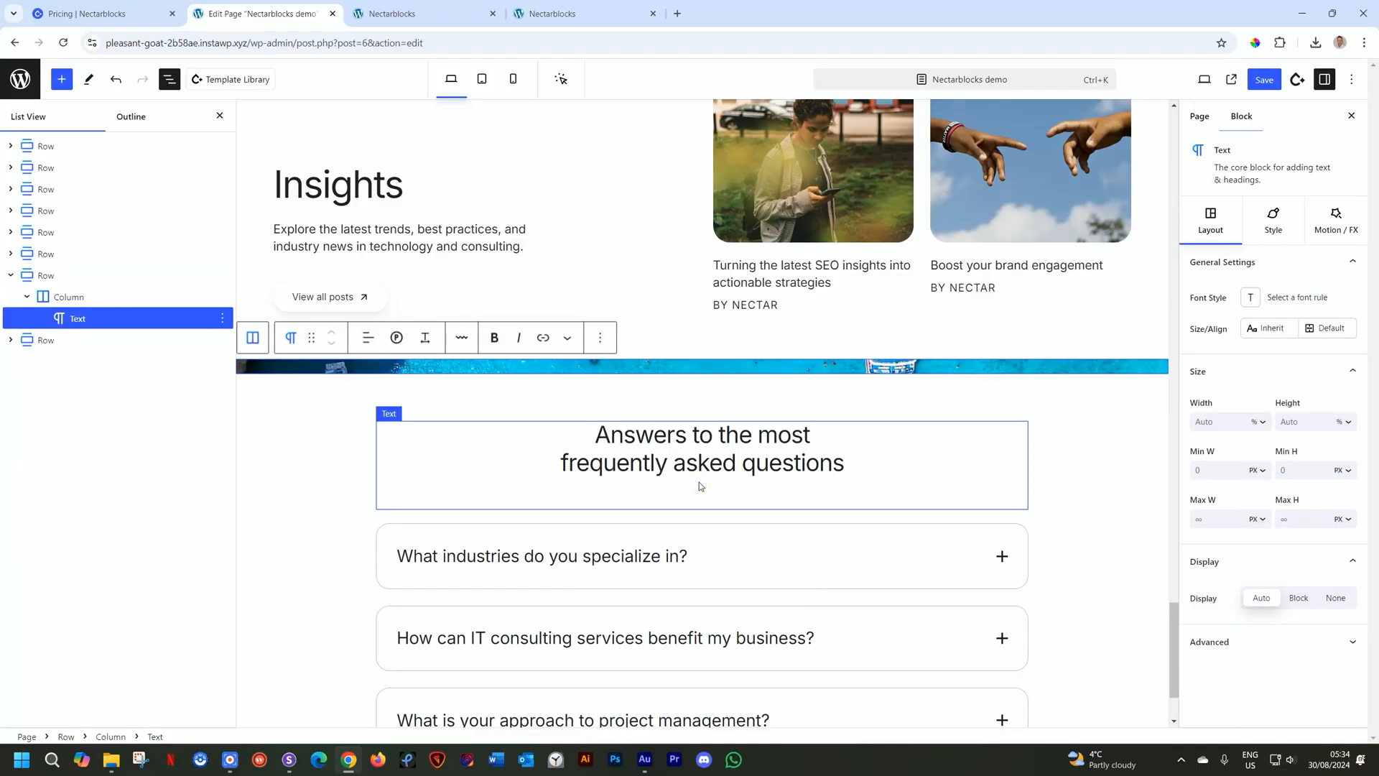
{"action": "left_click", "coordinate": [611, 373]}
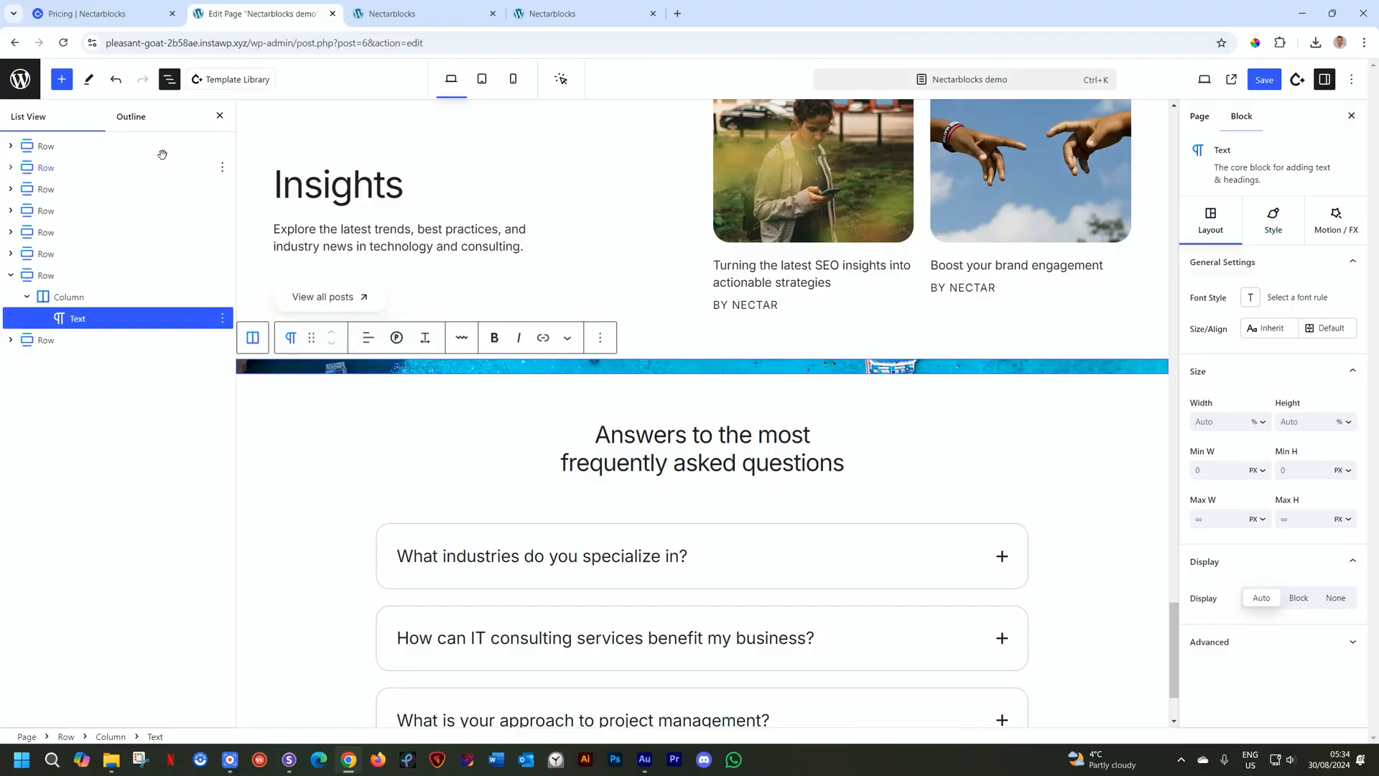
Look over the Nectarblocks block list and inspect the settings of the "Elevate your brand" heading in the Capabilities section
{"action": "left_click", "coordinate": [61, 79]}
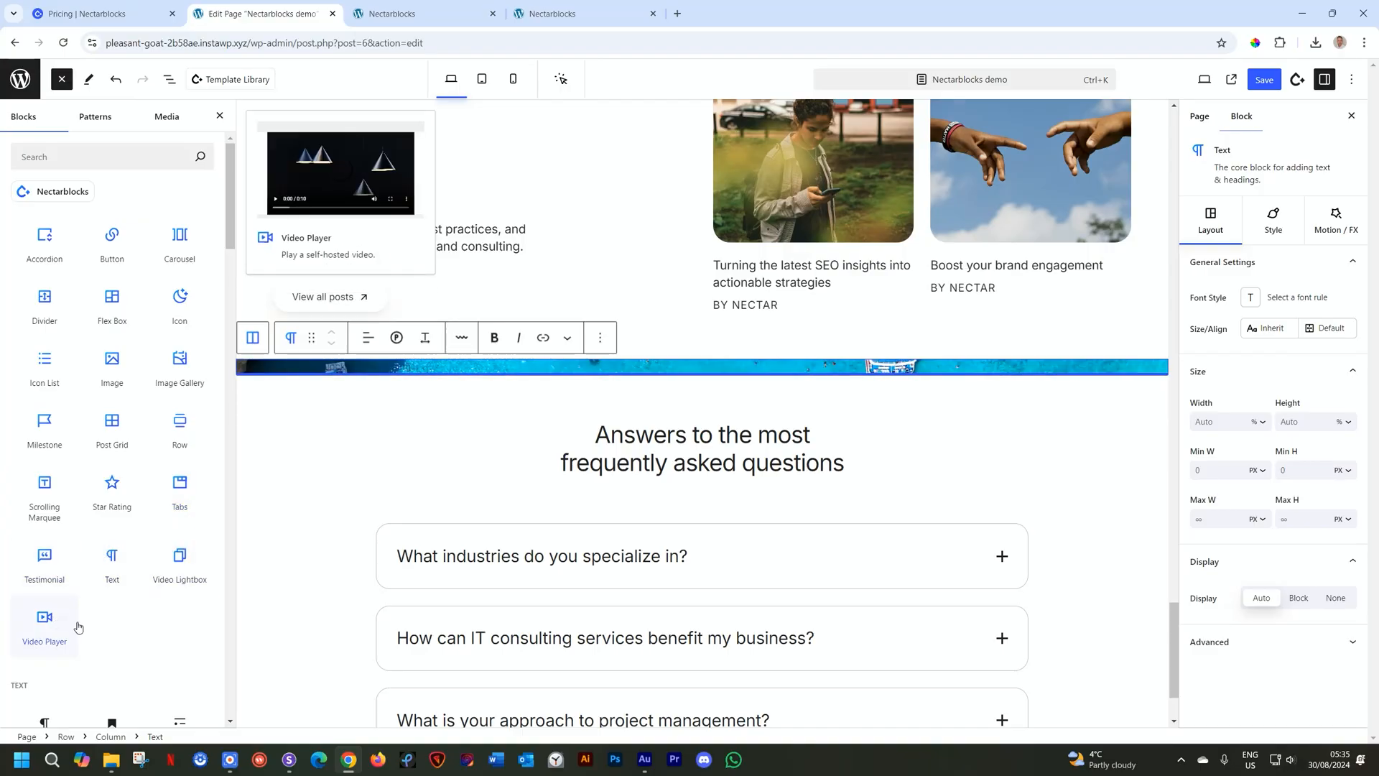
{"action": "scroll", "coordinate": [670, 442], "scroll_direction": "up", "scroll_amount": 5}
{"action": "scroll", "coordinate": [671, 442], "scroll_direction": "up", "scroll_amount": 5}
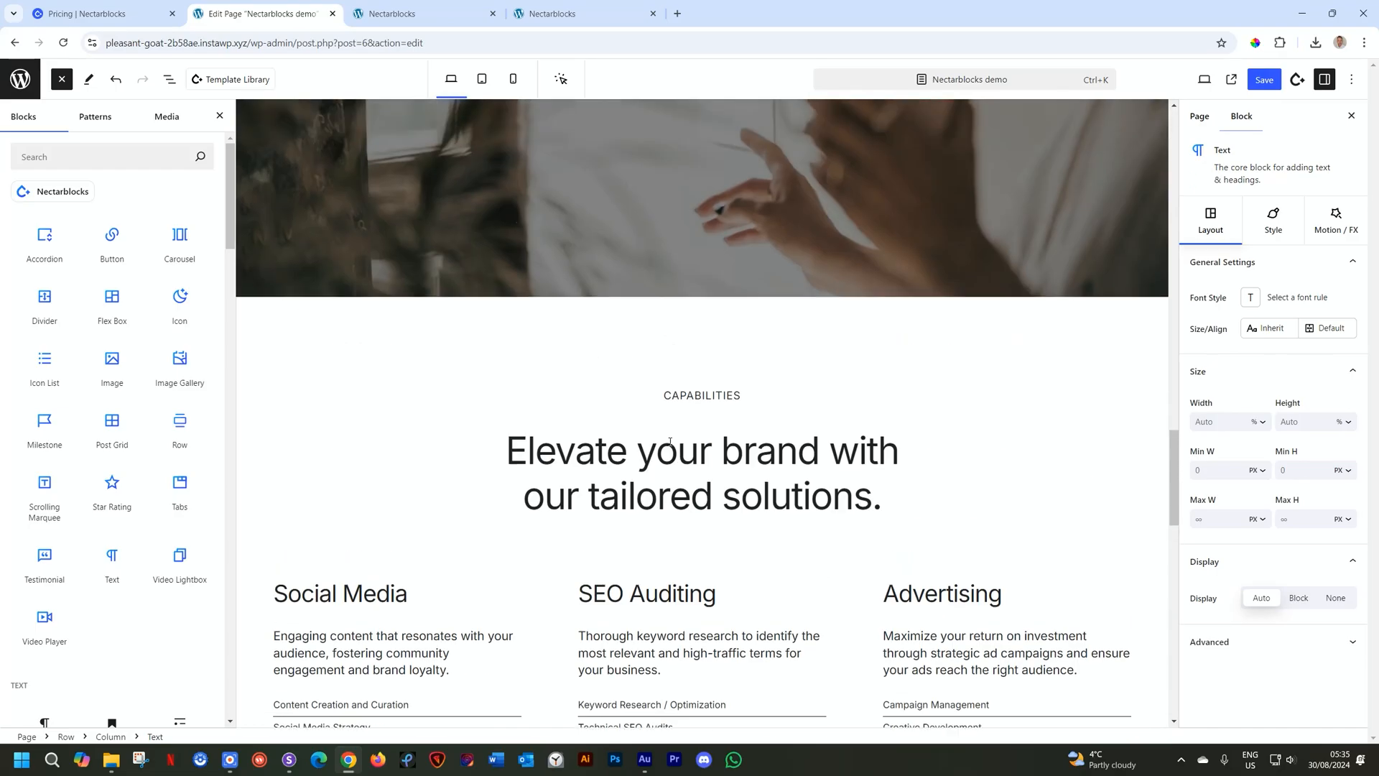
{"action": "left_click", "coordinate": [683, 457]}
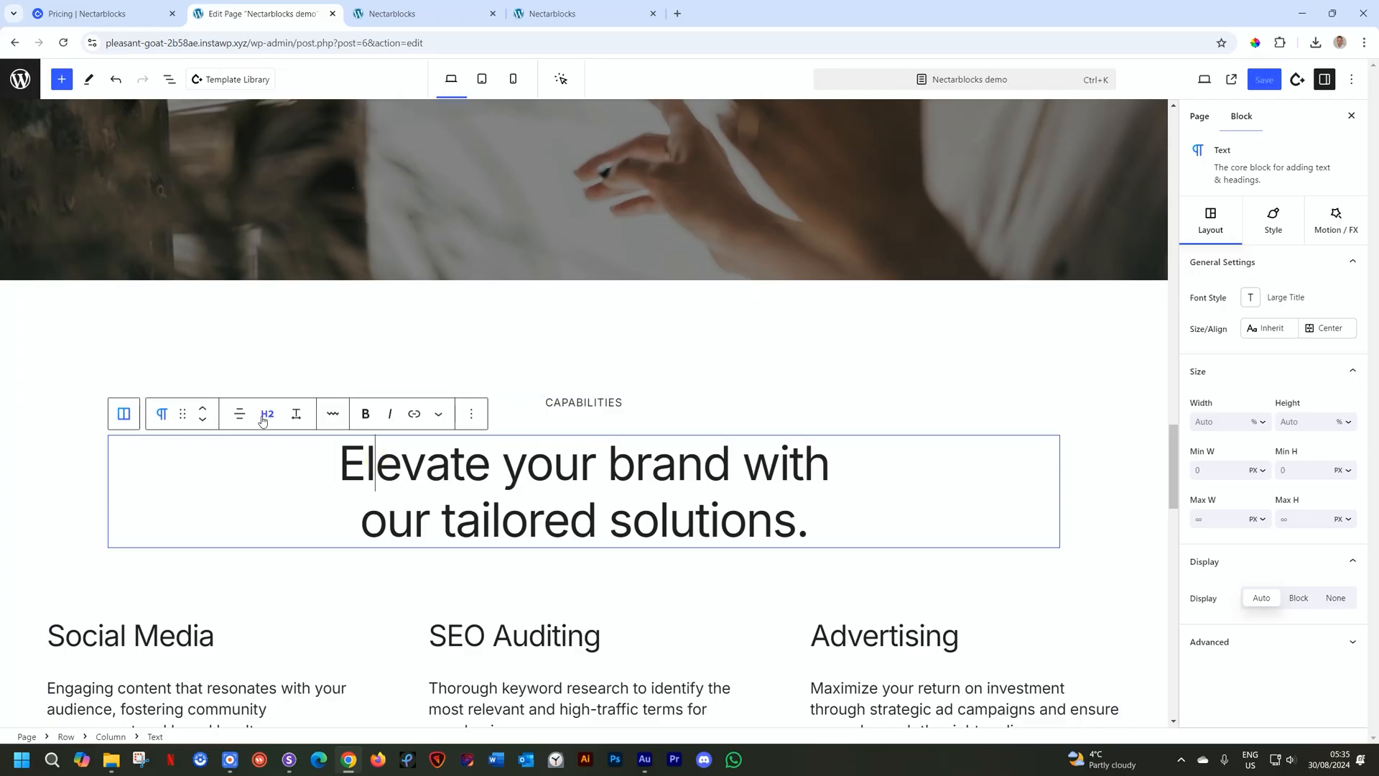
{"action": "left_click", "coordinate": [1162, 480]}
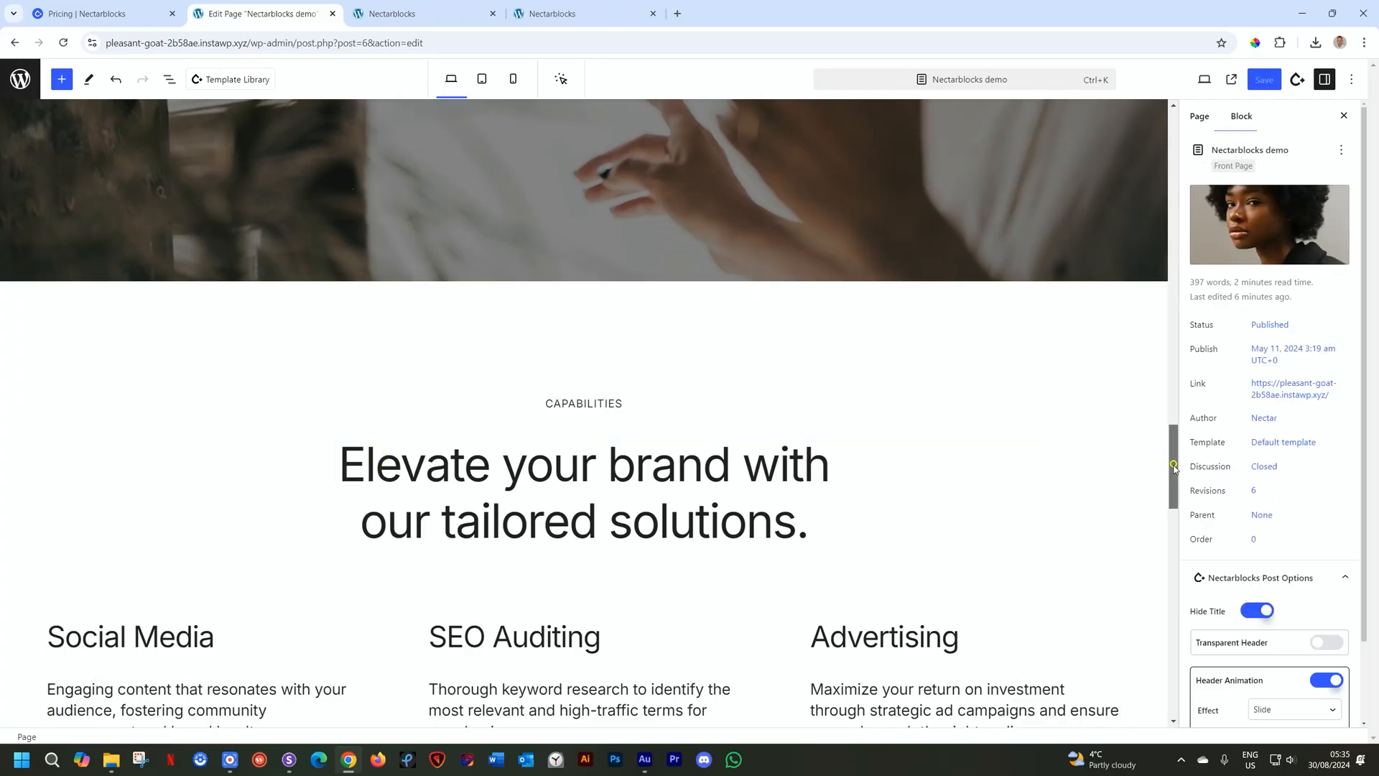
Enter "Hello World!" in the new text block above the frequently asked questions
{"action": "scroll", "coordinate": [636, 152], "scroll_direction": "down", "scroll_amount": 15}
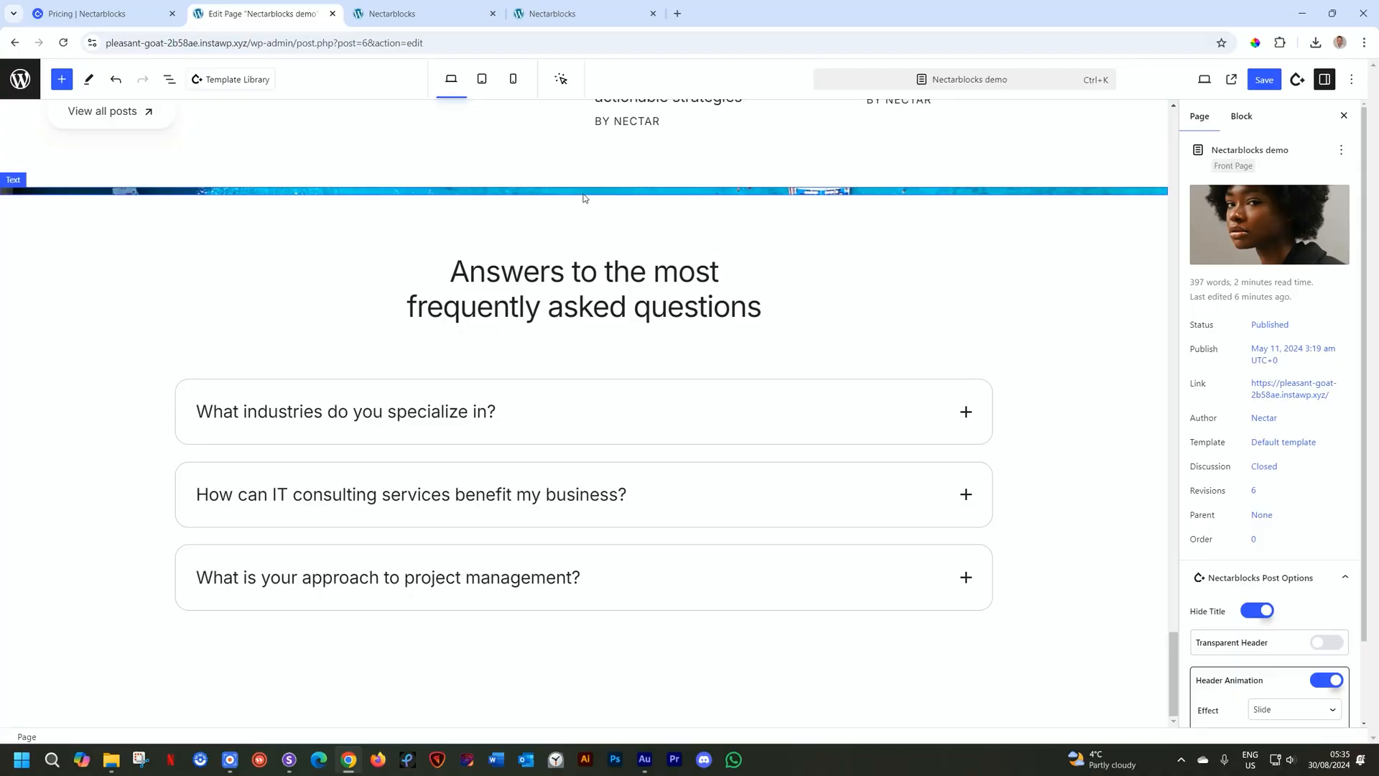
{"action": "left_click", "coordinate": [584, 197]}
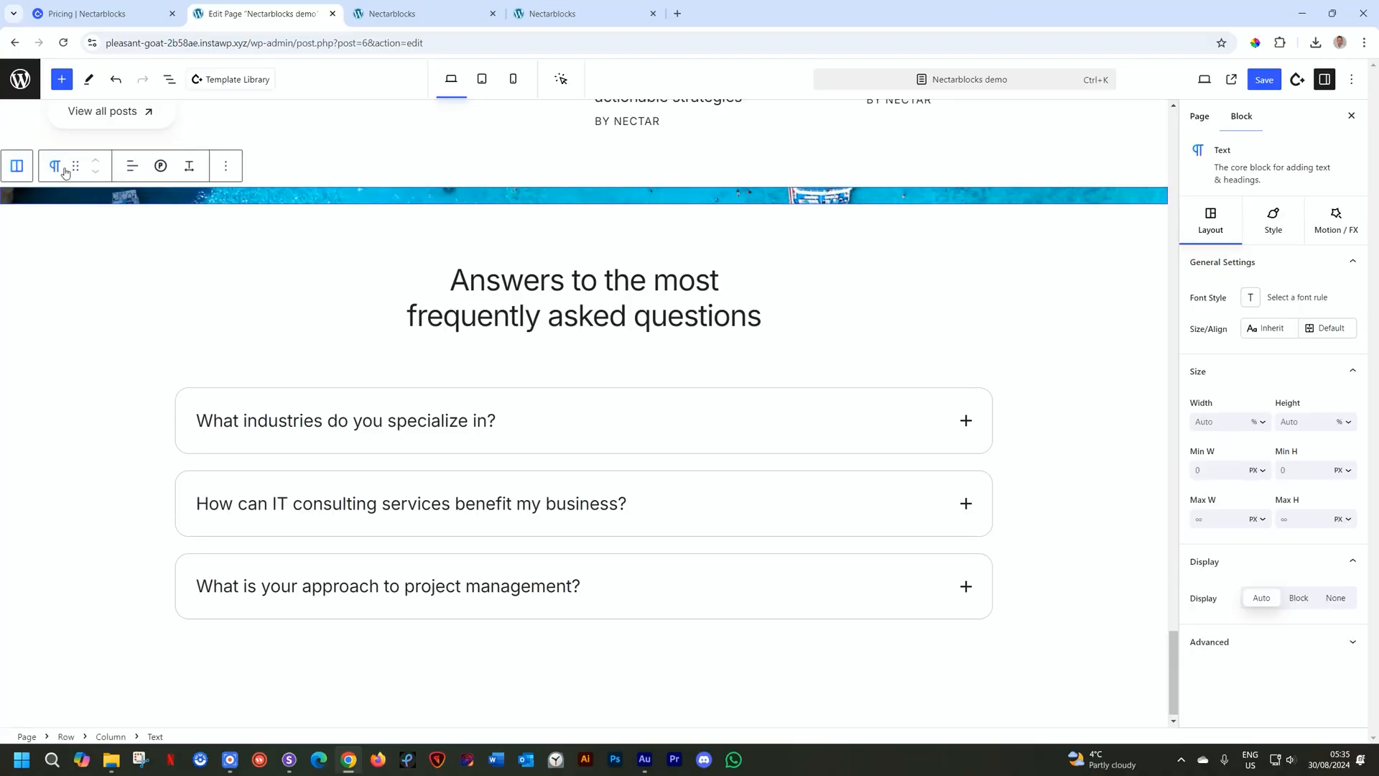
{"action": "left_click", "coordinate": [82, 200]}
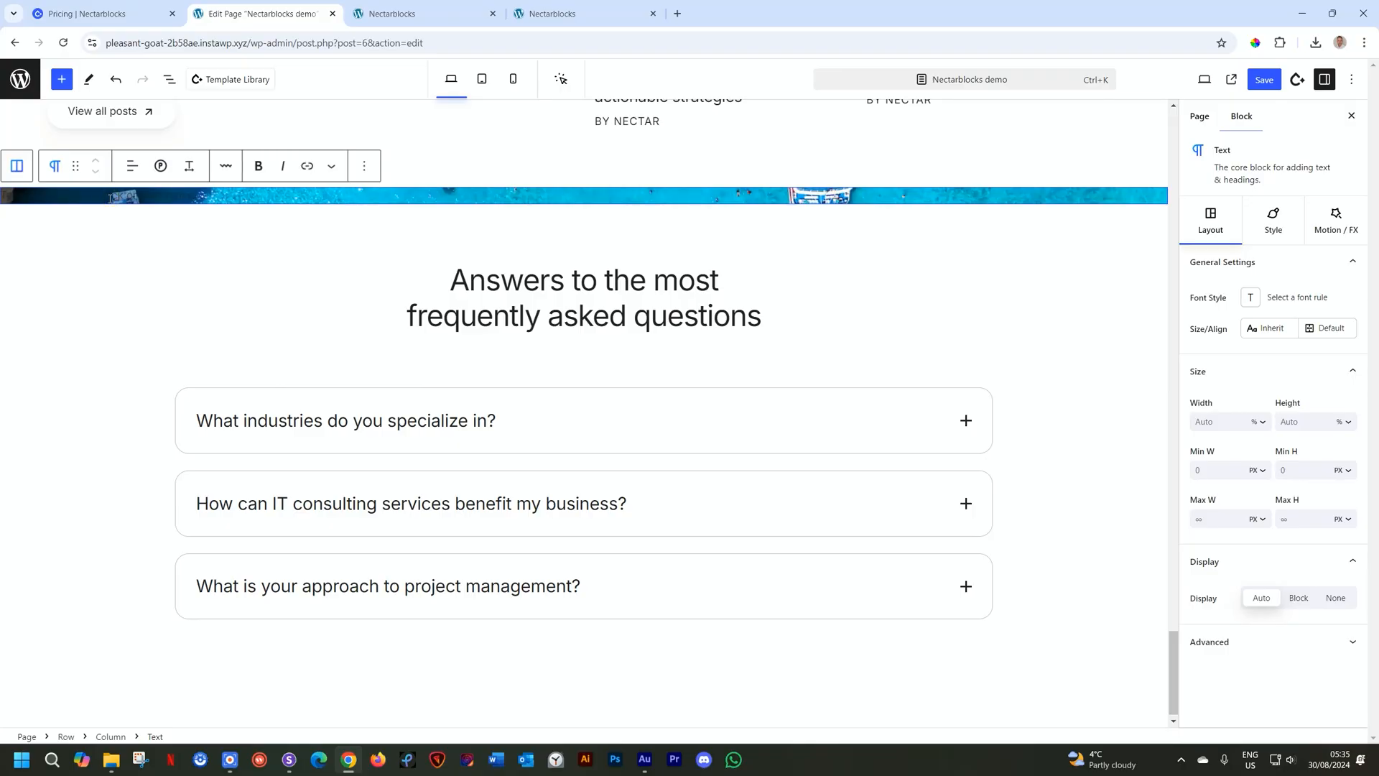
{"action": "type", "text": "T"}
{"action": "left_click", "coordinate": [362, 167]}
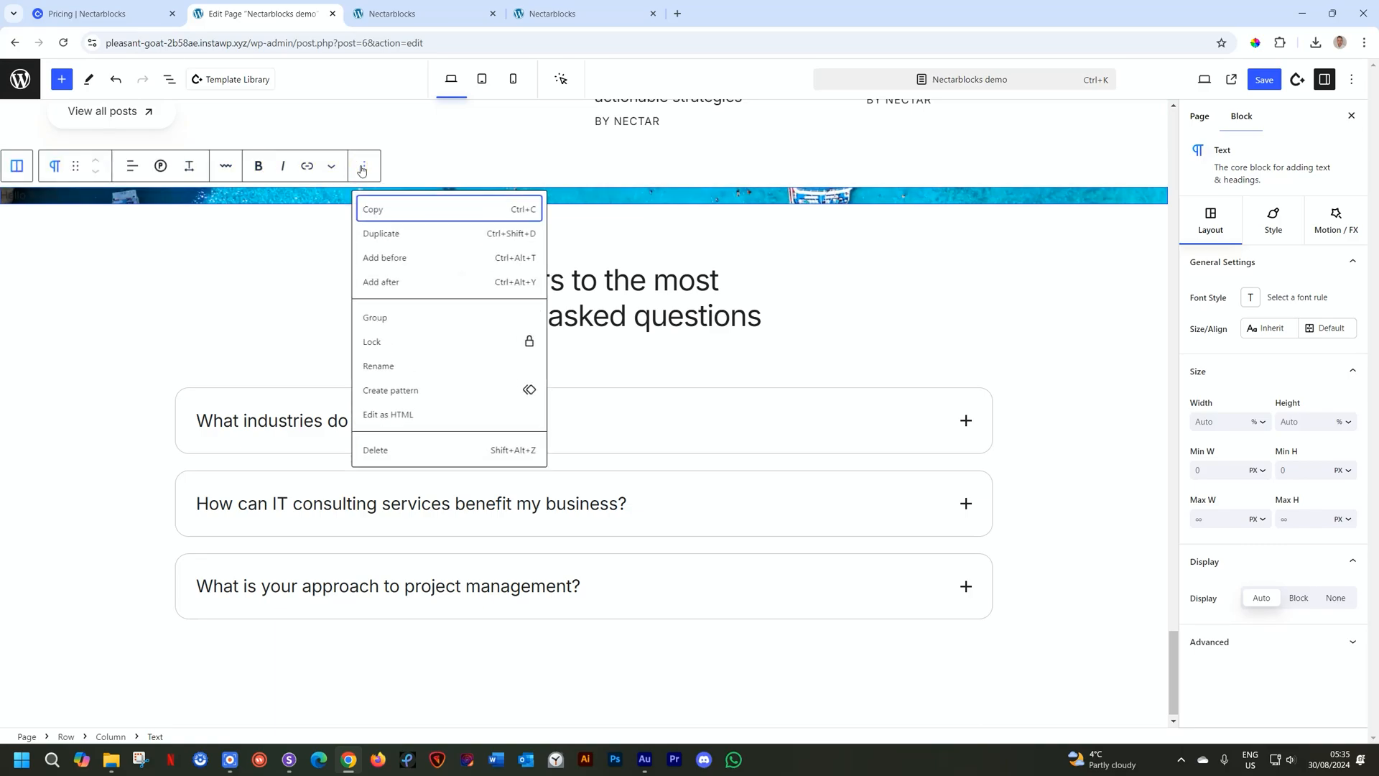
{"action": "left_click", "coordinate": [362, 167]}
{"action": "left_click", "coordinate": [332, 168]}
{"action": "left_click", "coordinate": [330, 169]}
Set the "Hello World!" font color to the white global color Light (ffffff)
{"action": "left_click", "coordinate": [1268, 220]}
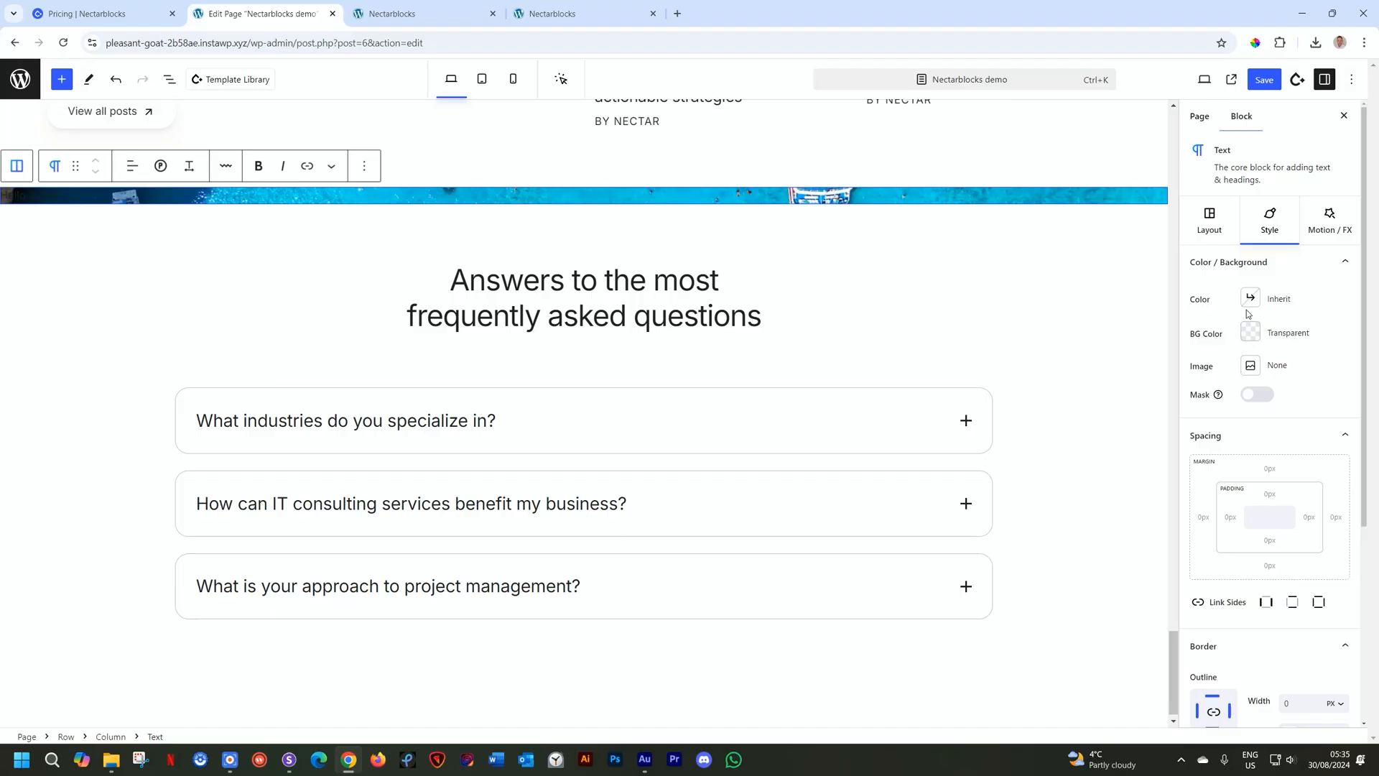
{"action": "scroll", "coordinate": [1250, 294], "scroll_direction": "down", "scroll_amount": 1}
{"action": "left_click", "coordinate": [1250, 279]}
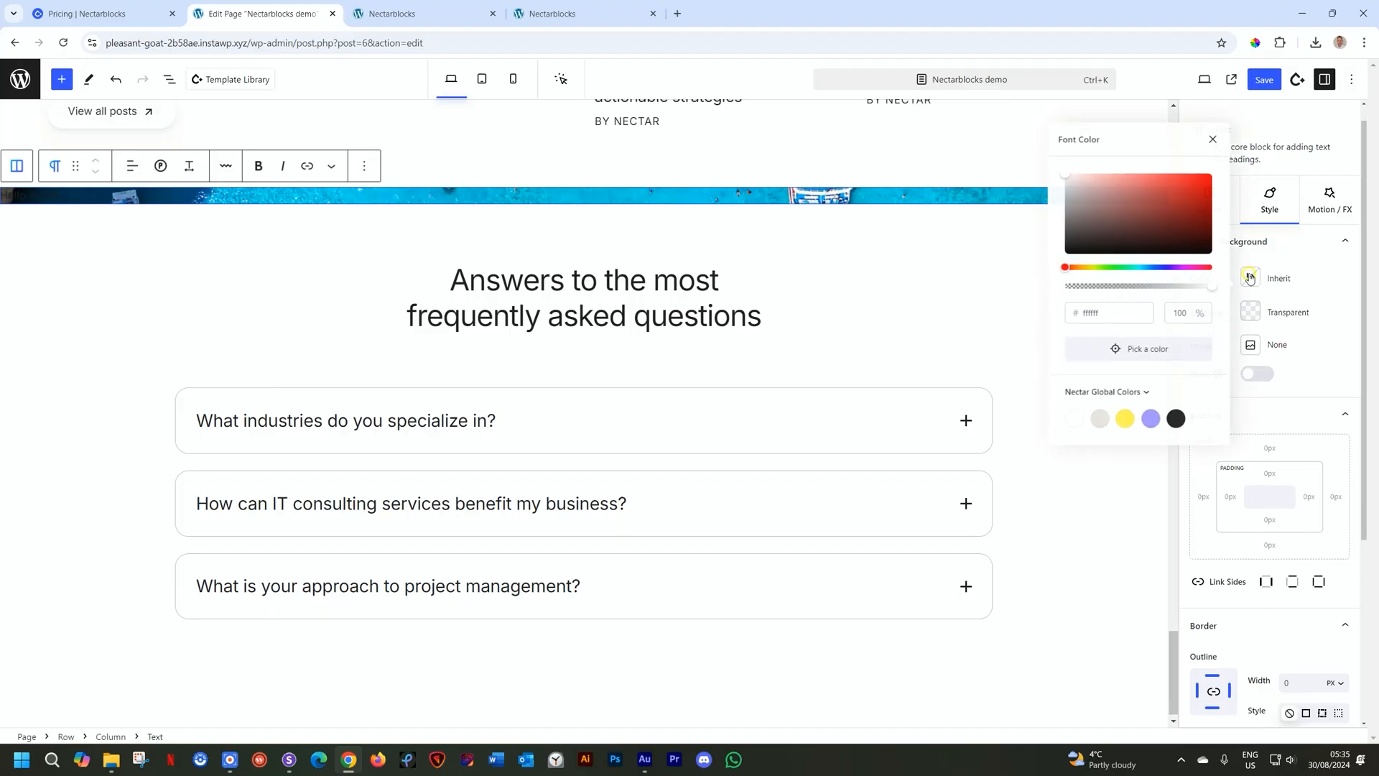
{"action": "left_click", "coordinate": [1075, 410]}
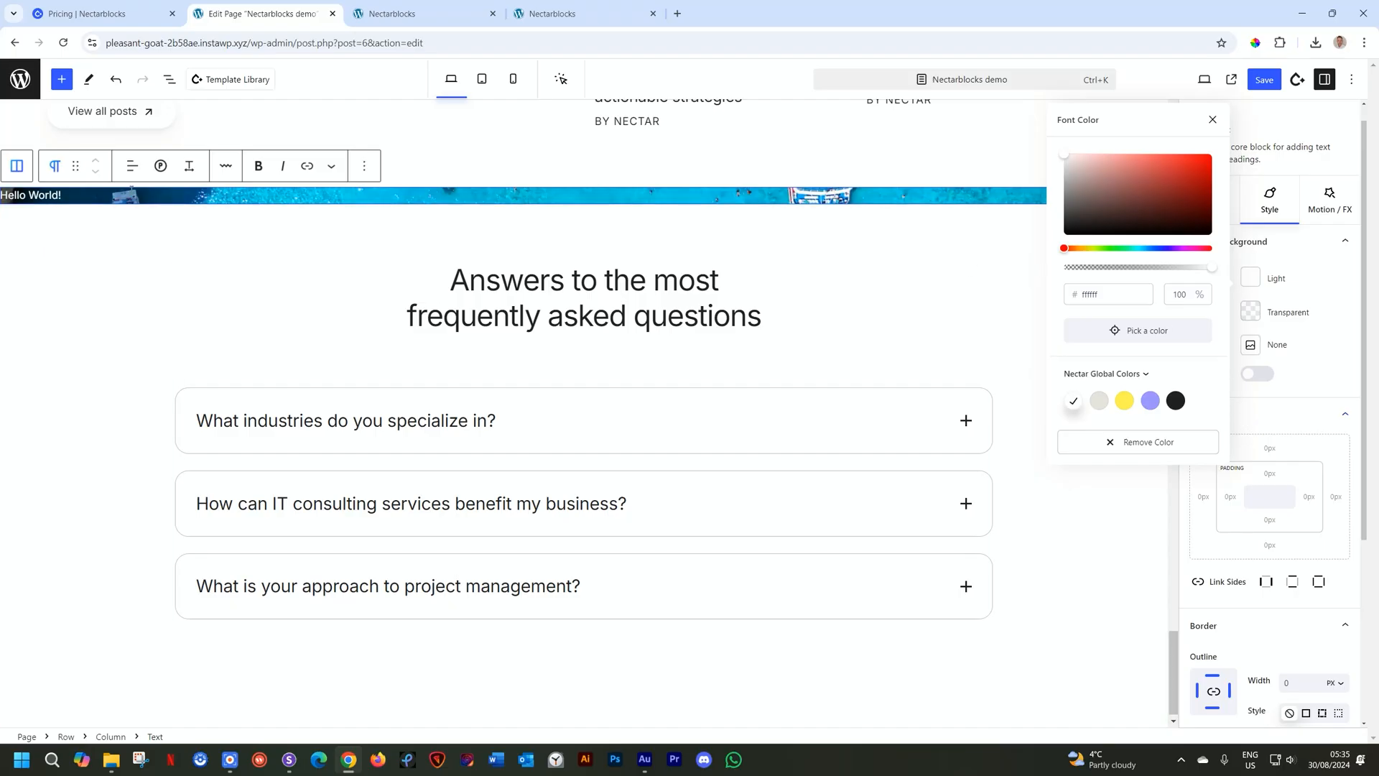
Center the "Hello World!" text and change it to an H1 heading
{"action": "left_click", "coordinate": [133, 168]}
{"action": "left_click", "coordinate": [147, 234]}
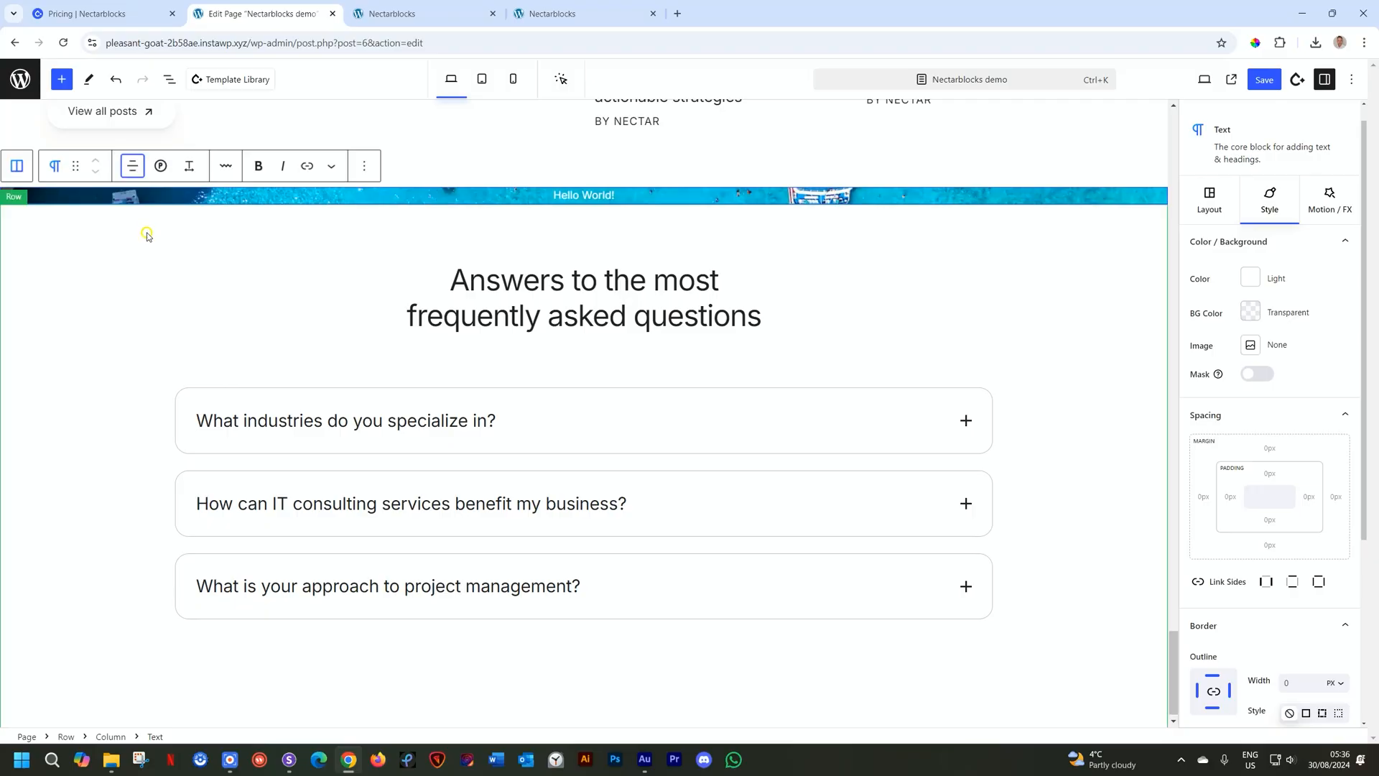
{"action": "left_click", "coordinate": [161, 171]}
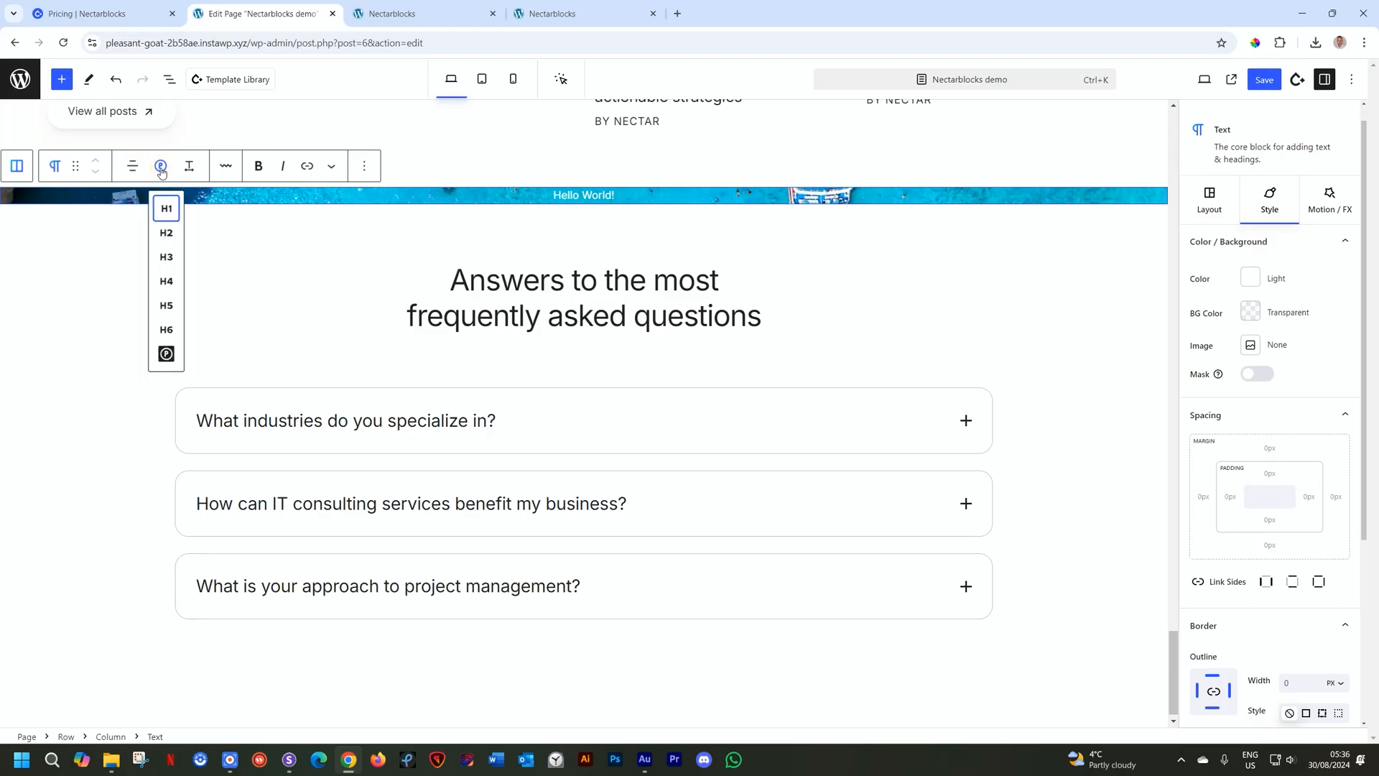
{"action": "left_click", "coordinate": [167, 209]}
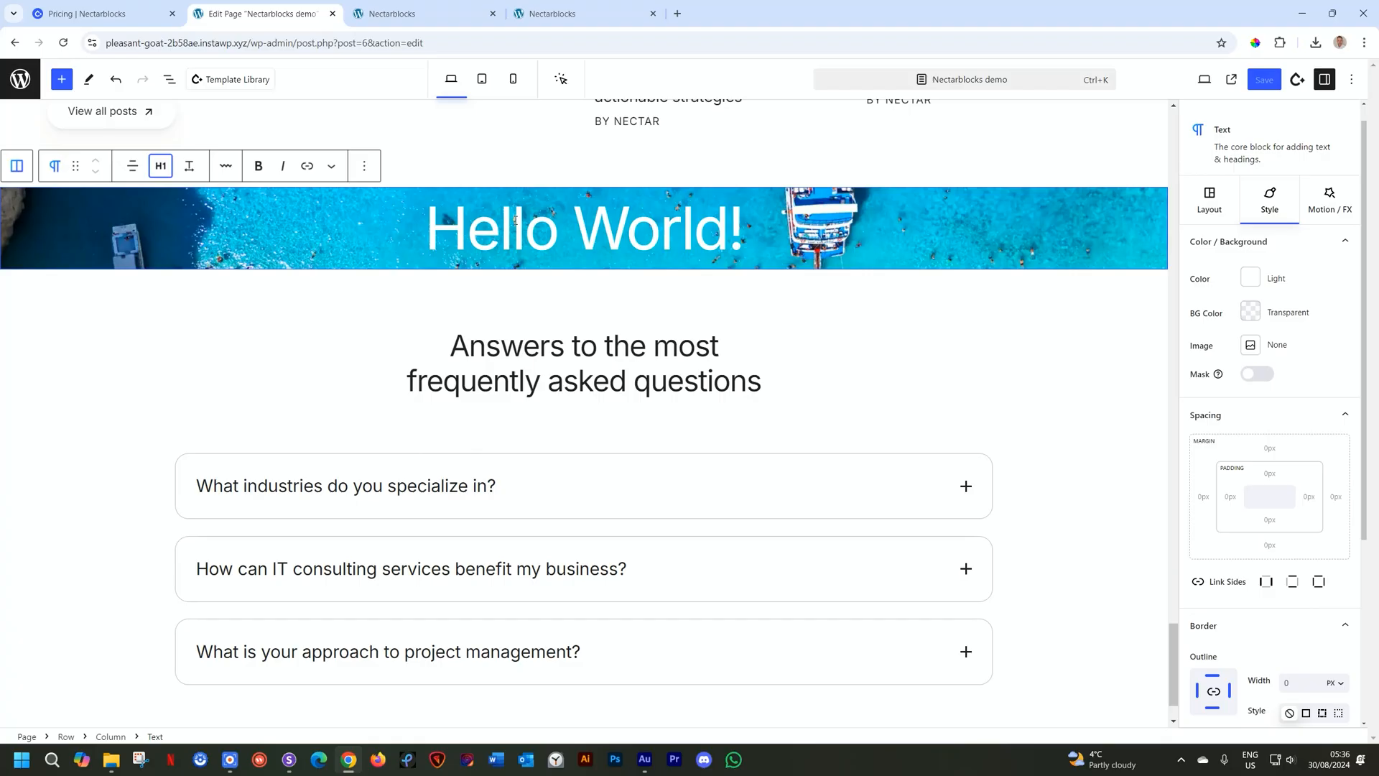
Set the font family of the global Heading 1 typography rule to Montserrat in the Nectarblocks settings
{"action": "left_click", "coordinate": [515, 221]}
{"action": "left_click", "coordinate": [1298, 80]}
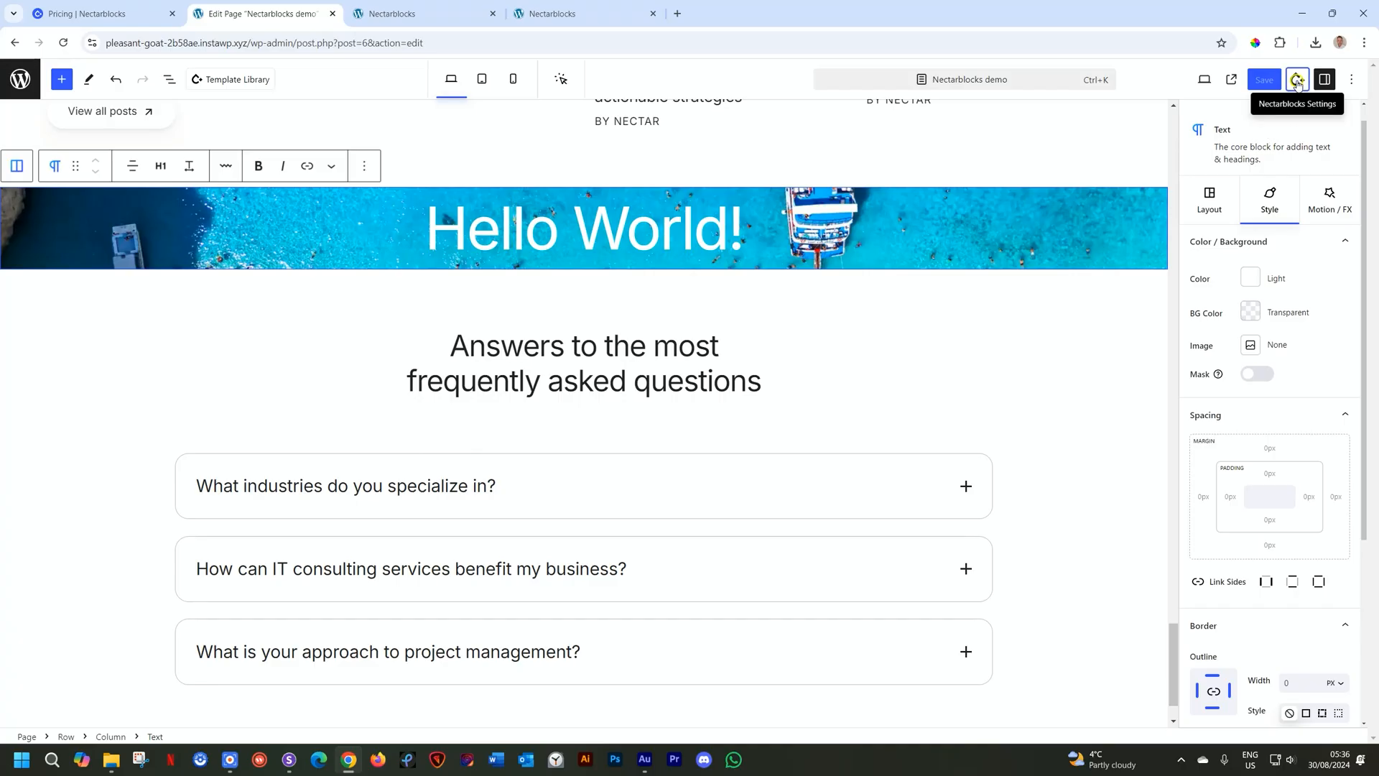
{"action": "left_click", "coordinate": [1261, 182]}
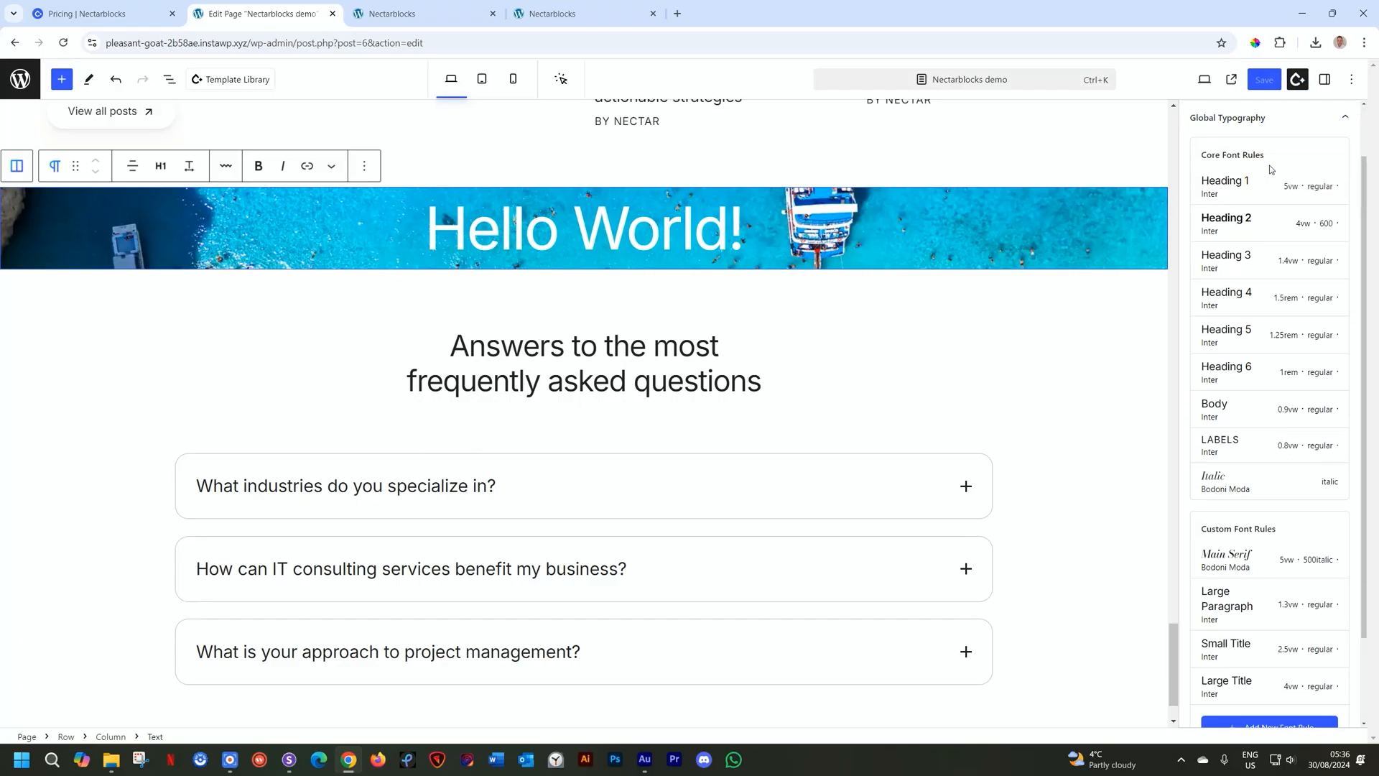
{"action": "left_click", "coordinate": [1228, 194]}
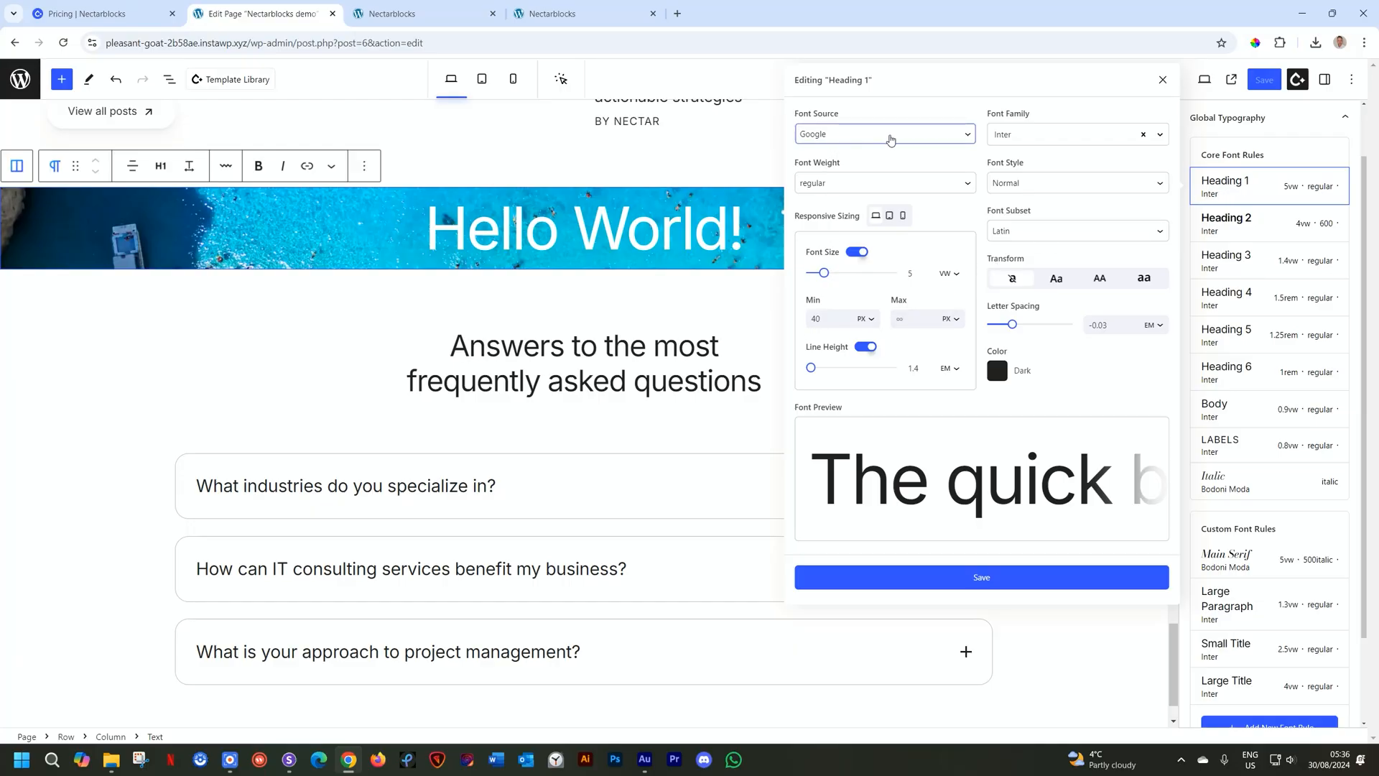
{"action": "left_click", "coordinate": [1013, 142]}
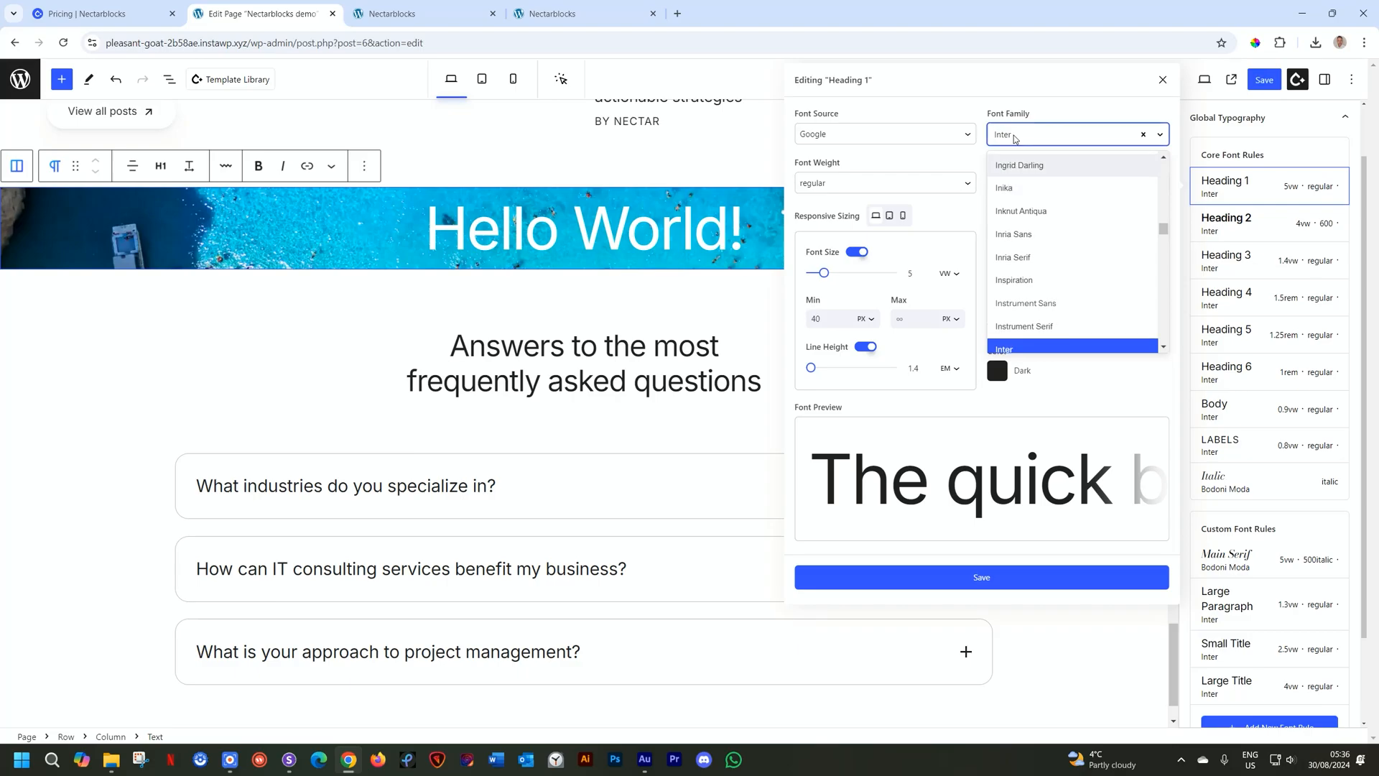
{"action": "type", "text": "montse"}
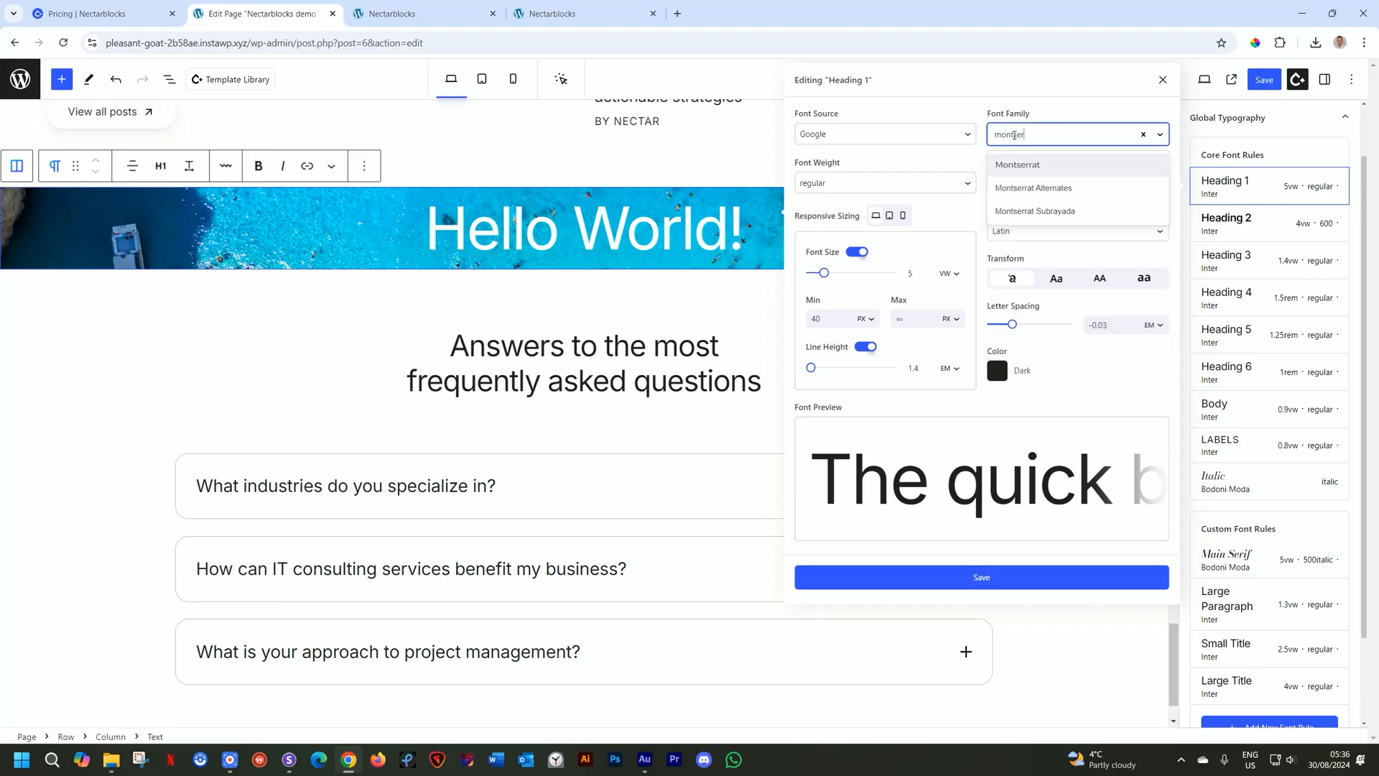
{"action": "type", "text": "r"}
{"action": "left_click", "coordinate": [1016, 168]}
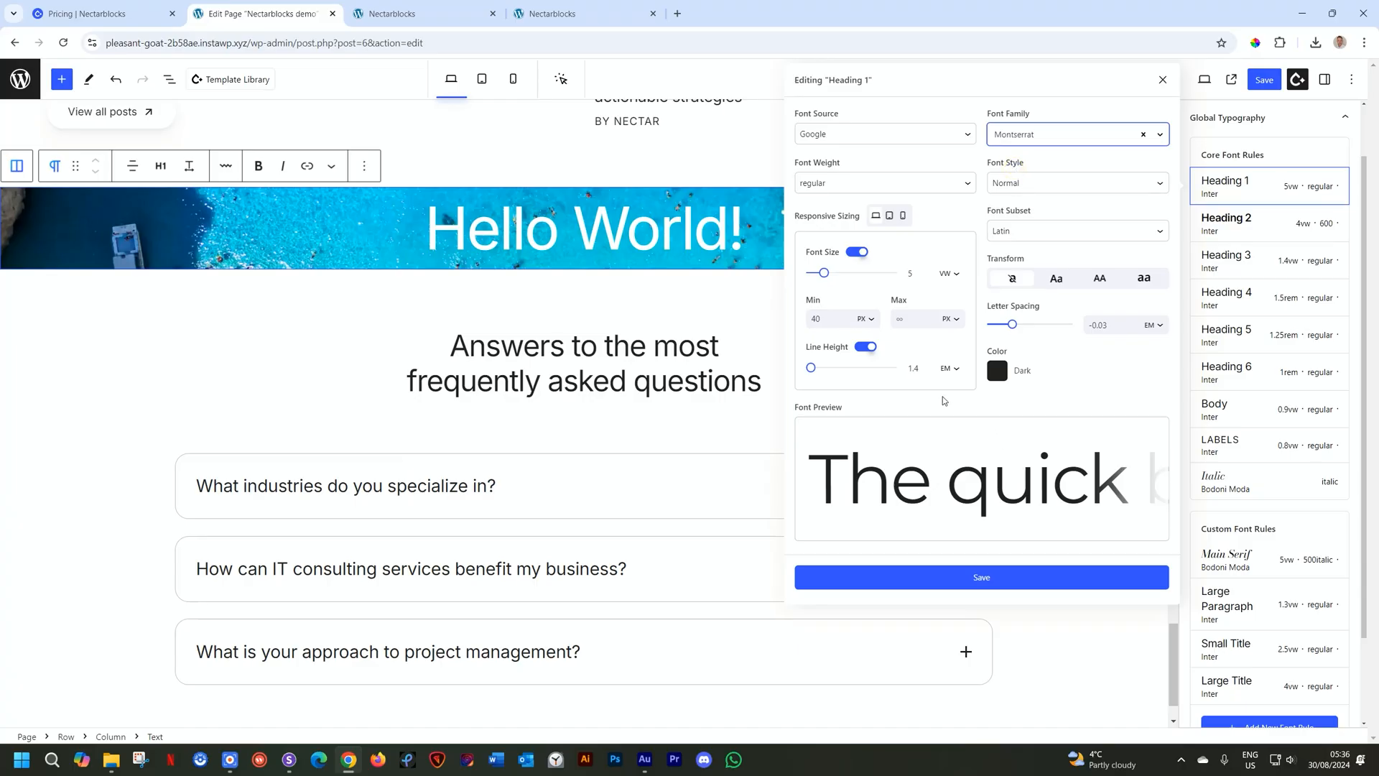
Set the global Heading 1 font weight to 800 and save the font rule
{"action": "left_click", "coordinate": [940, 183]}
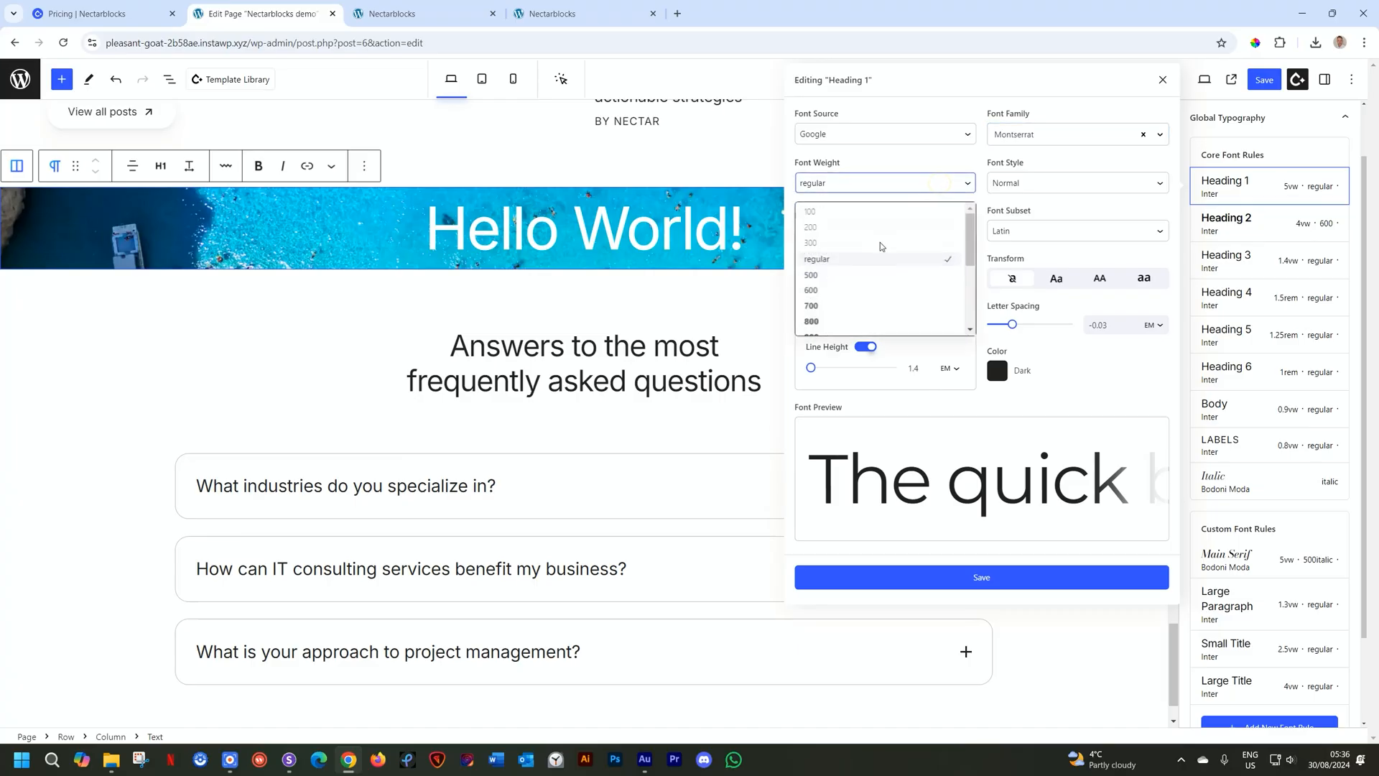
{"action": "left_click", "coordinate": [852, 321]}
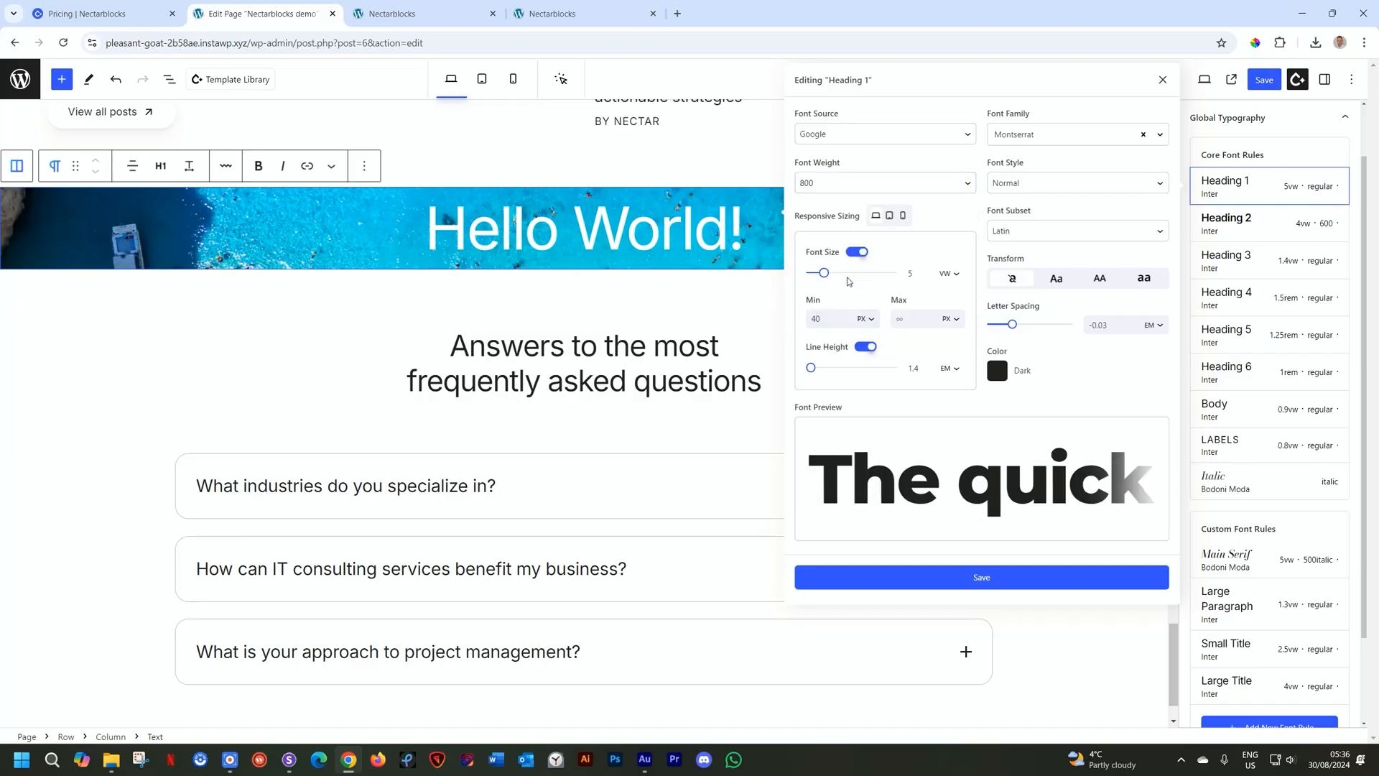
{"action": "left_click", "coordinate": [953, 585]}
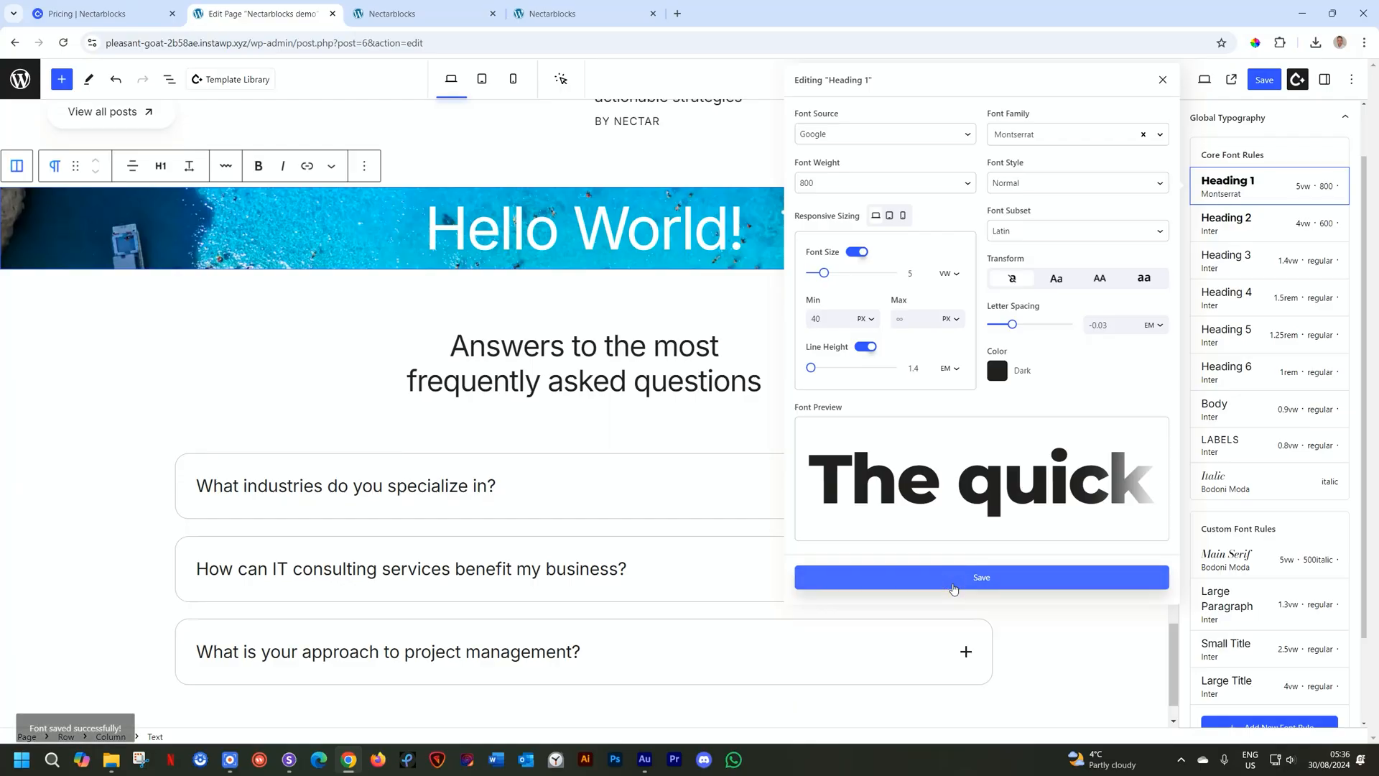
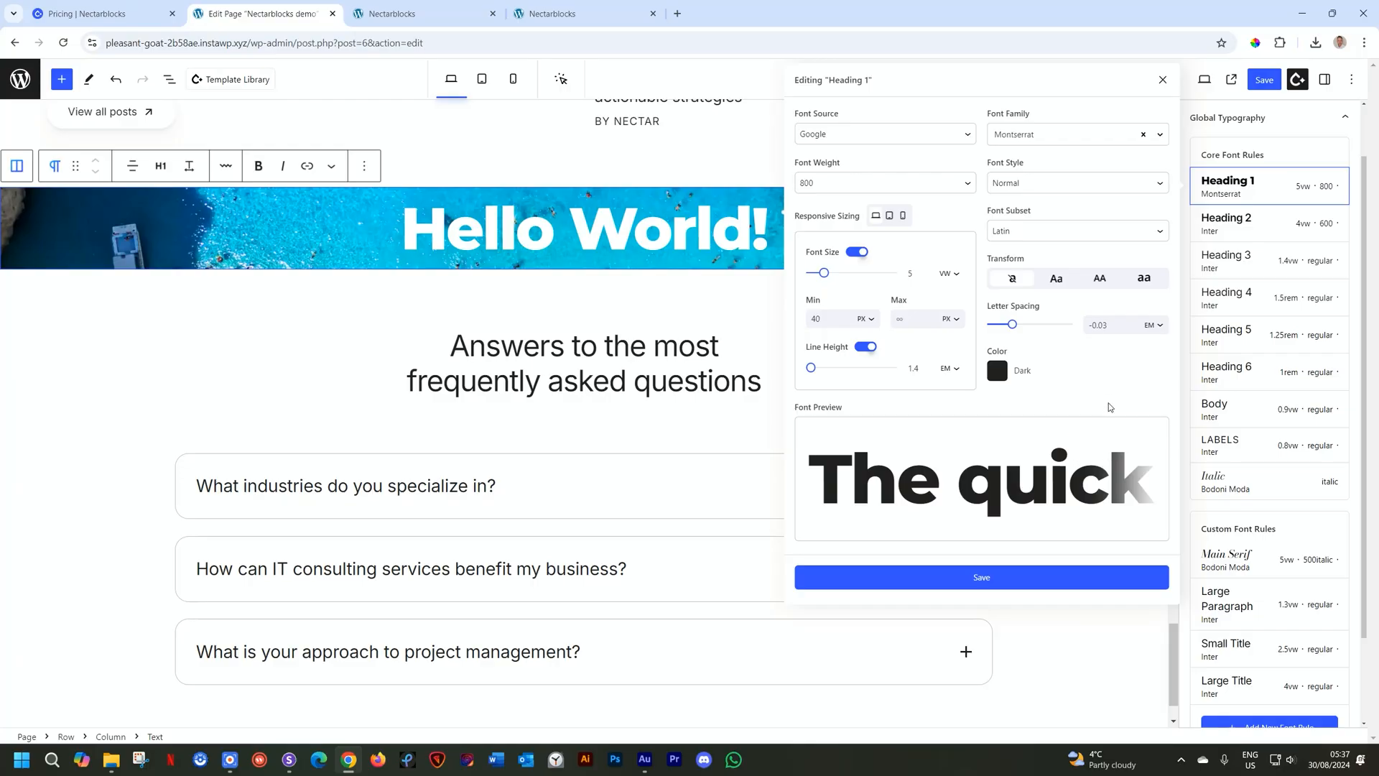
Undo the heading level change on "Hello World!" and set the text to H1 again
{"action": "key", "text": "ctrl+z"}
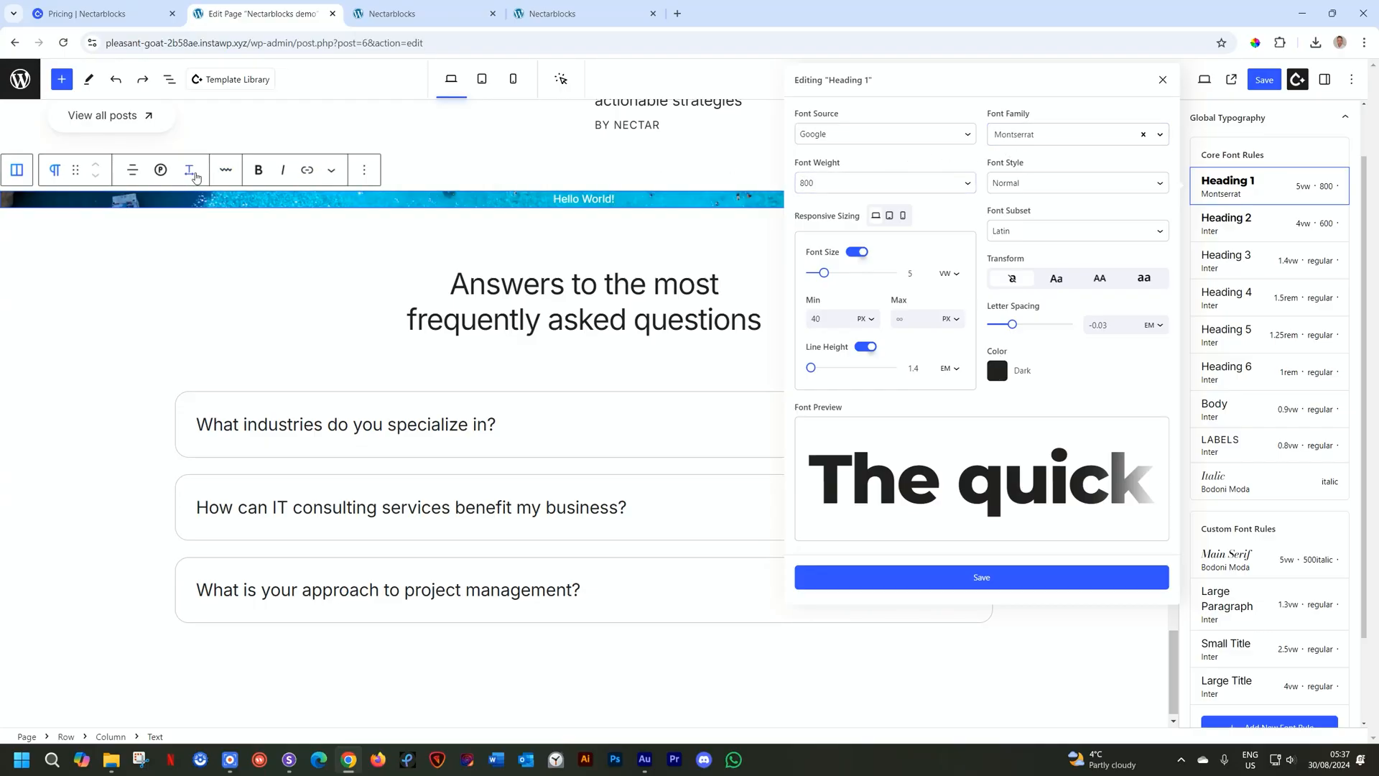
{"action": "left_click", "coordinate": [162, 173]}
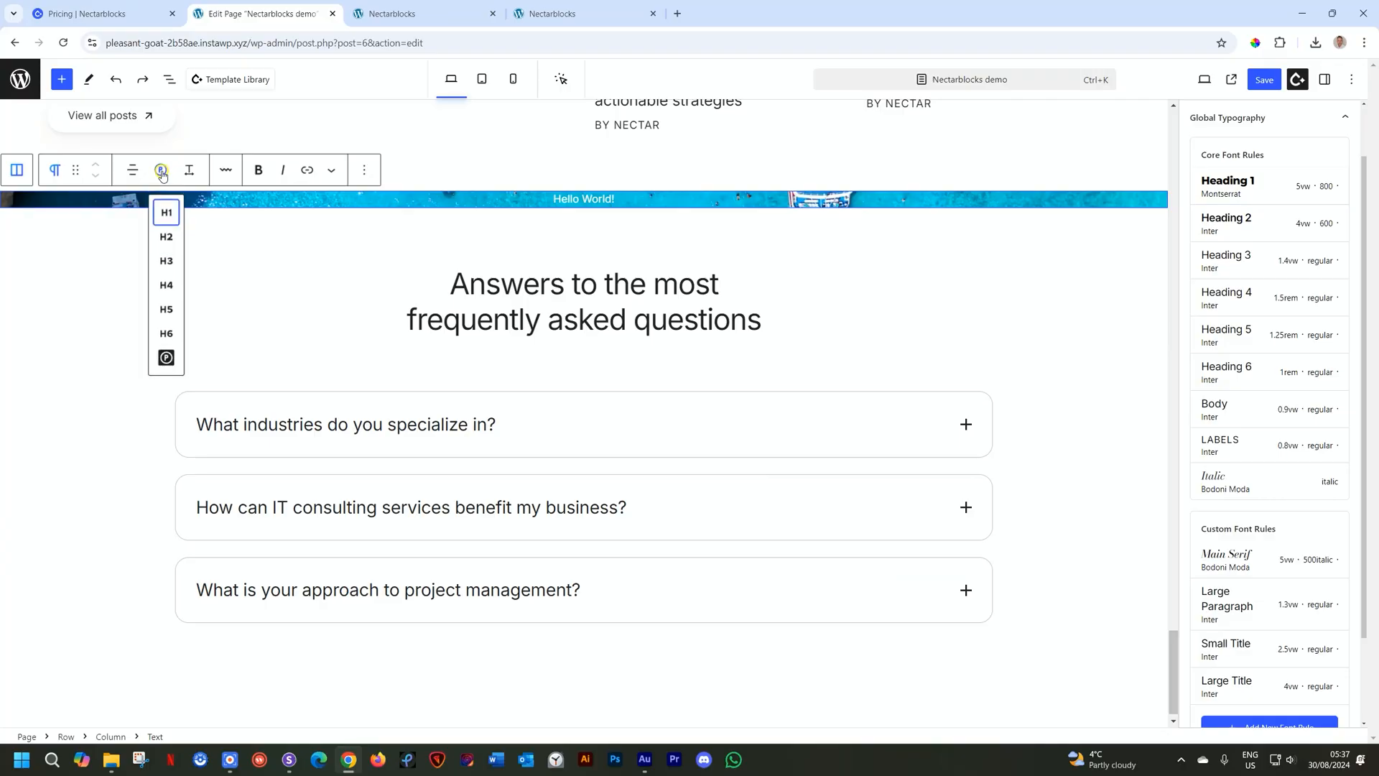
{"action": "left_click", "coordinate": [166, 213]}
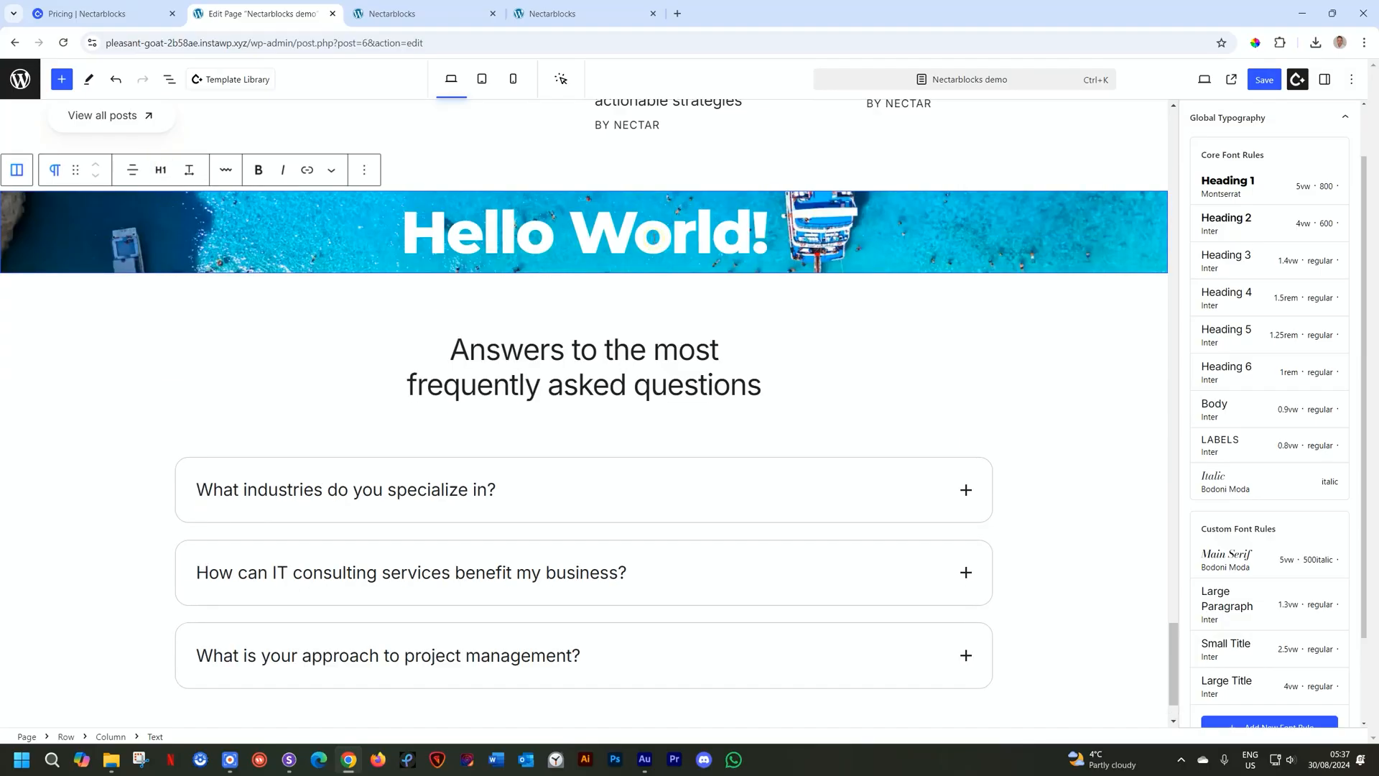
Review the global Heading 1 font rule, and try the Stretch option on "Hello World!" and turn it back off
{"action": "left_click", "coordinate": [1231, 191]}
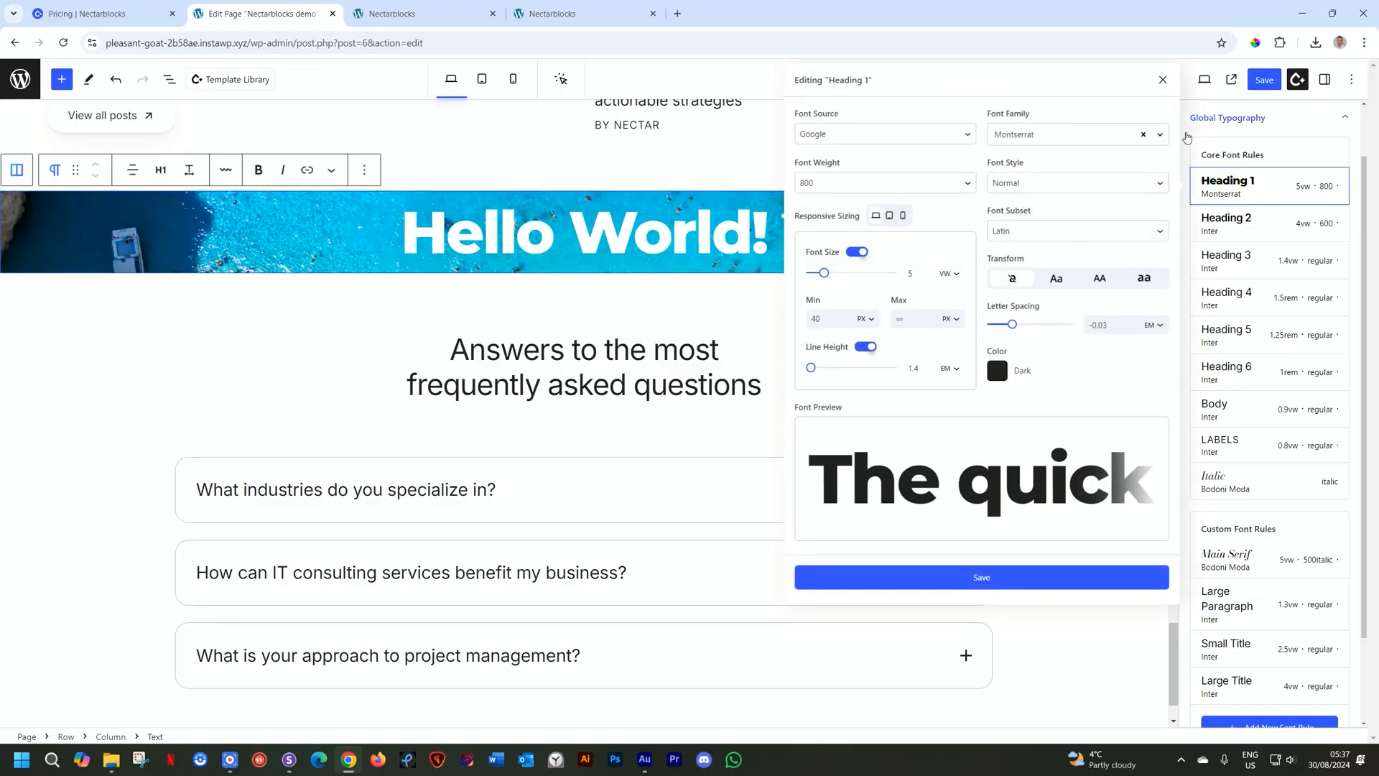
{"action": "left_click", "coordinate": [1163, 79]}
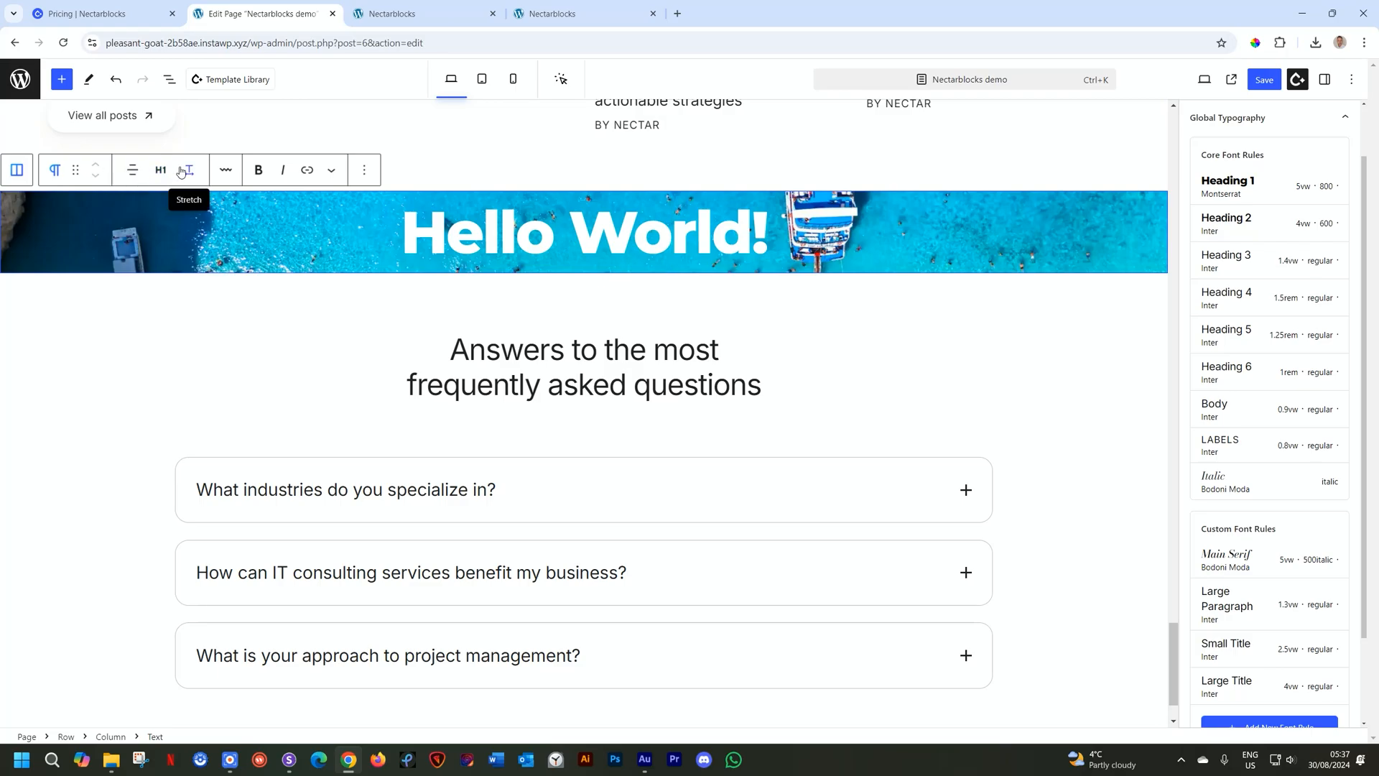
{"action": "left_click", "coordinate": [189, 170]}
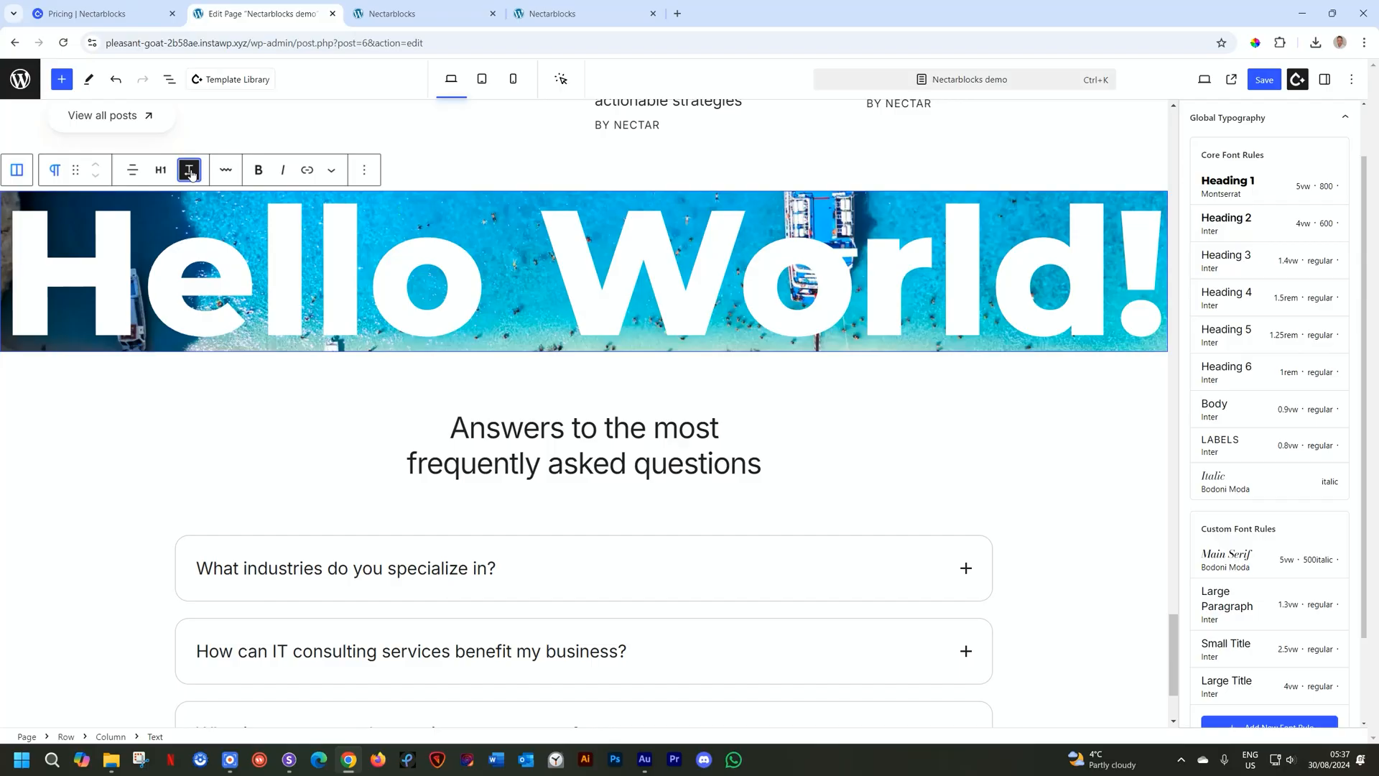
{"action": "left_click", "coordinate": [190, 171]}
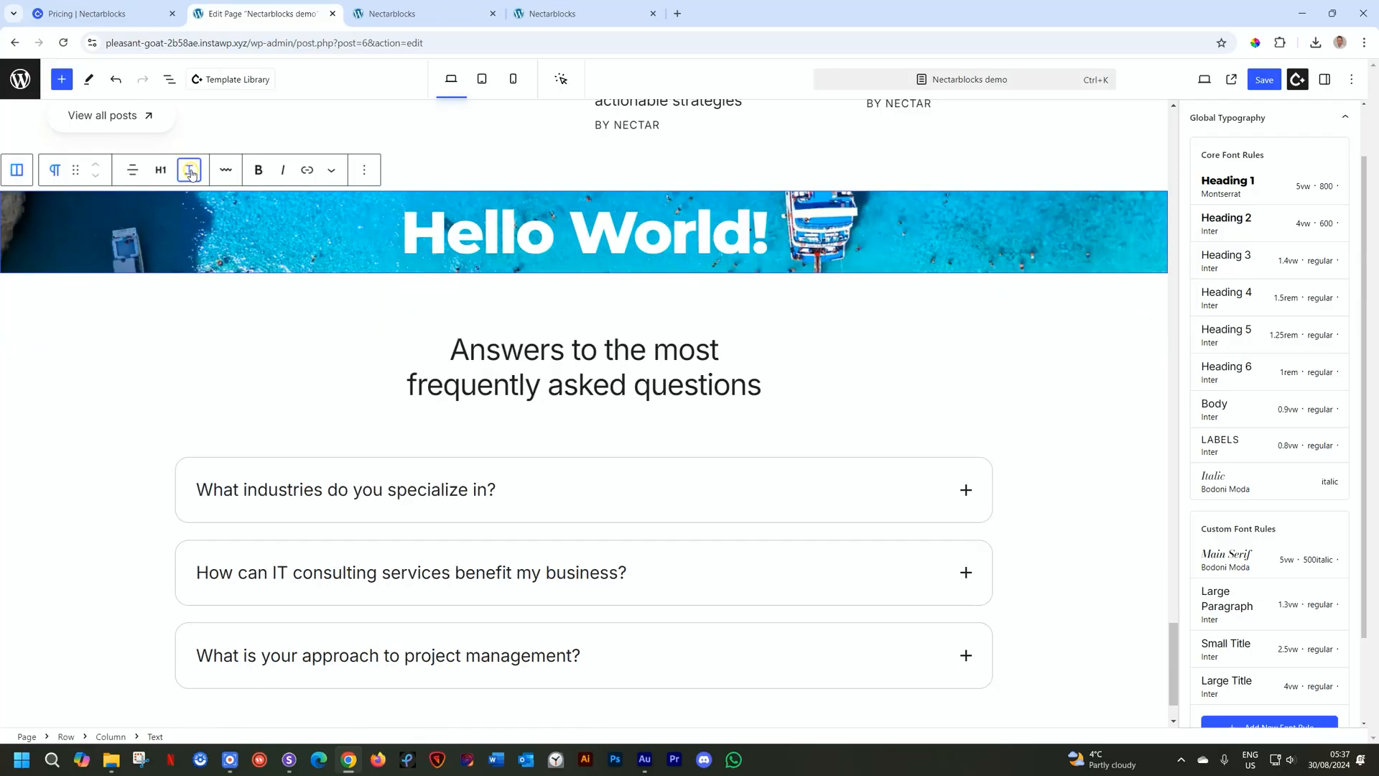
{"action": "left_click", "coordinate": [226, 171]}
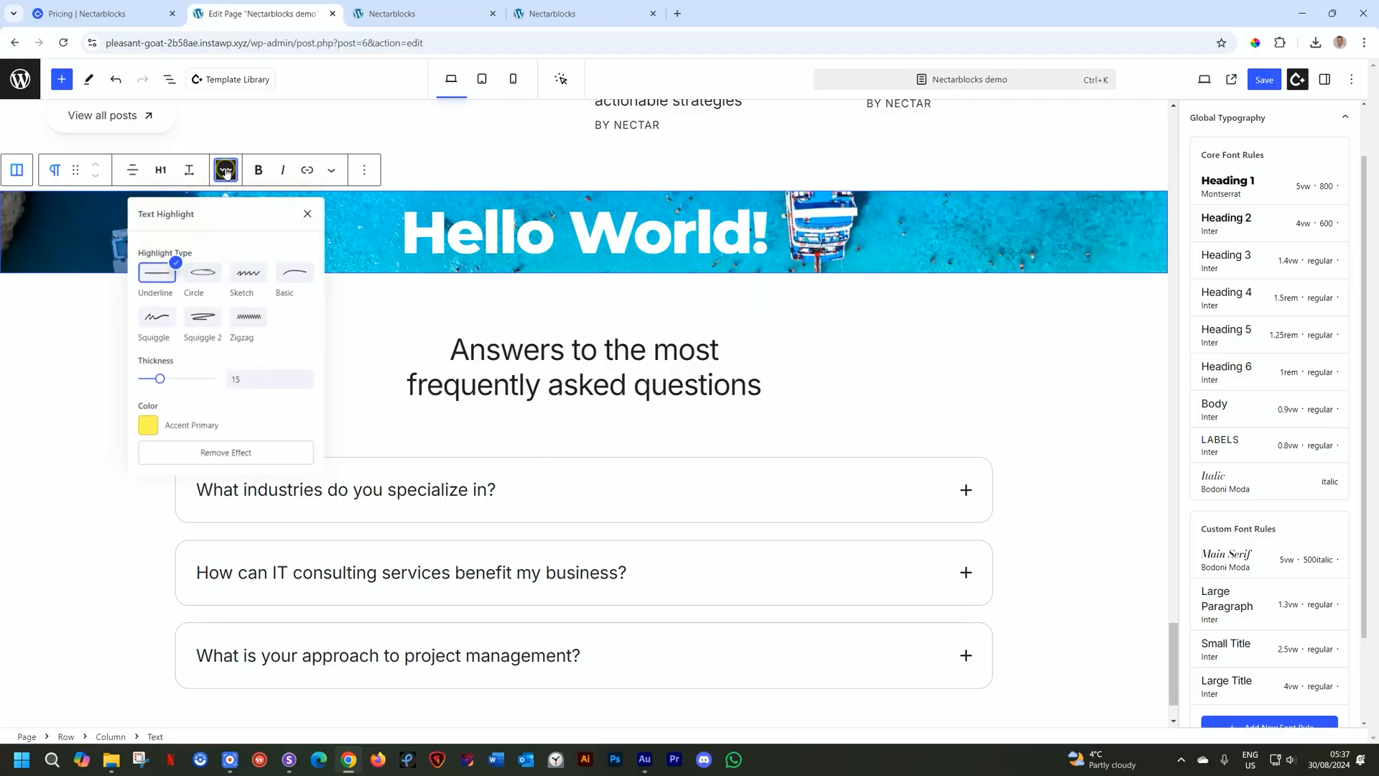
{"action": "left_click", "coordinate": [201, 278]}
{"action": "left_click", "coordinate": [210, 278]}
{"action": "left_click", "coordinate": [199, 317]}
{"action": "left_click", "coordinate": [147, 427]}
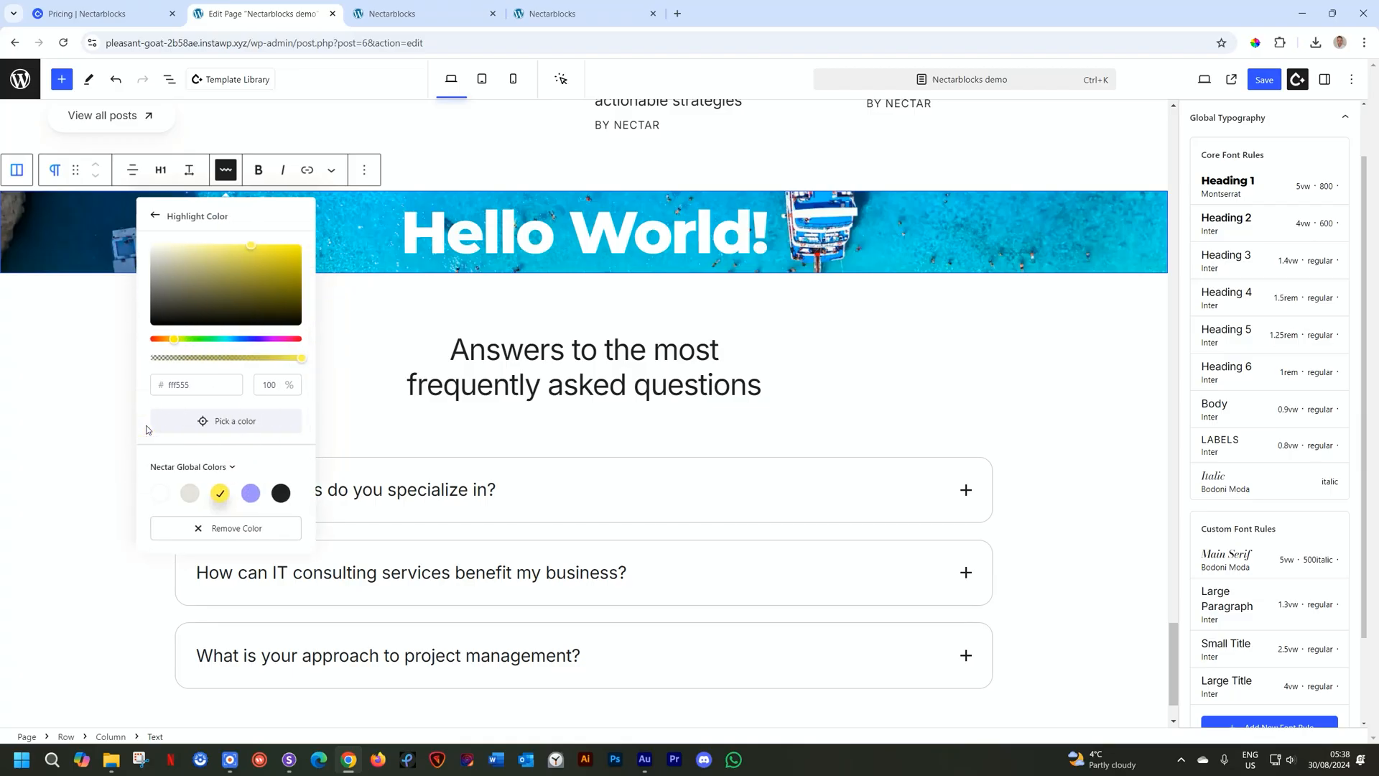
{"action": "left_click", "coordinate": [492, 254]}
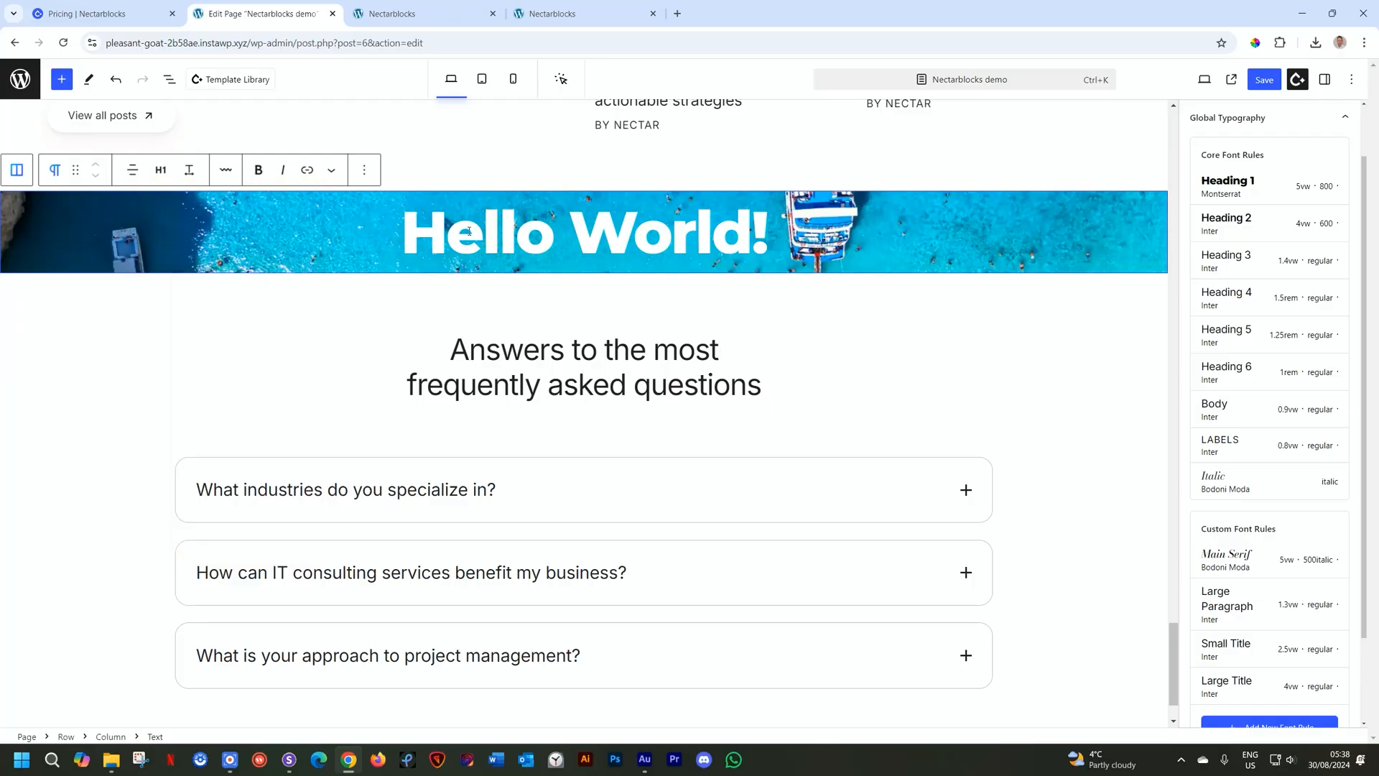
Select the "Hello World!" text and try the Underline, Circle, Sketch, Basic, Squiggle, Squiggle 2 and Zigzag highlight types on it
{"action": "left_click_drag", "start_coordinate": [394, 236], "coordinate": [767, 241]}
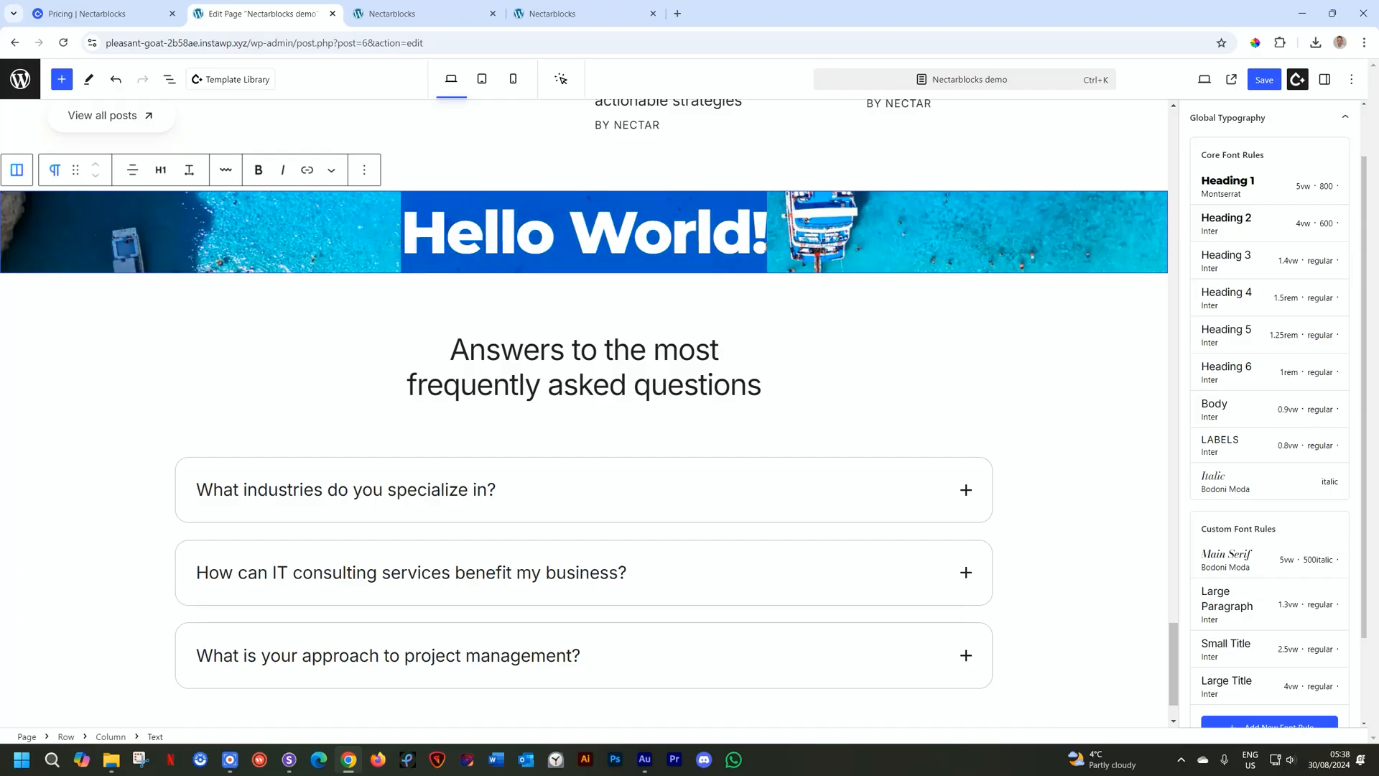
{"action": "left_click", "coordinate": [227, 172]}
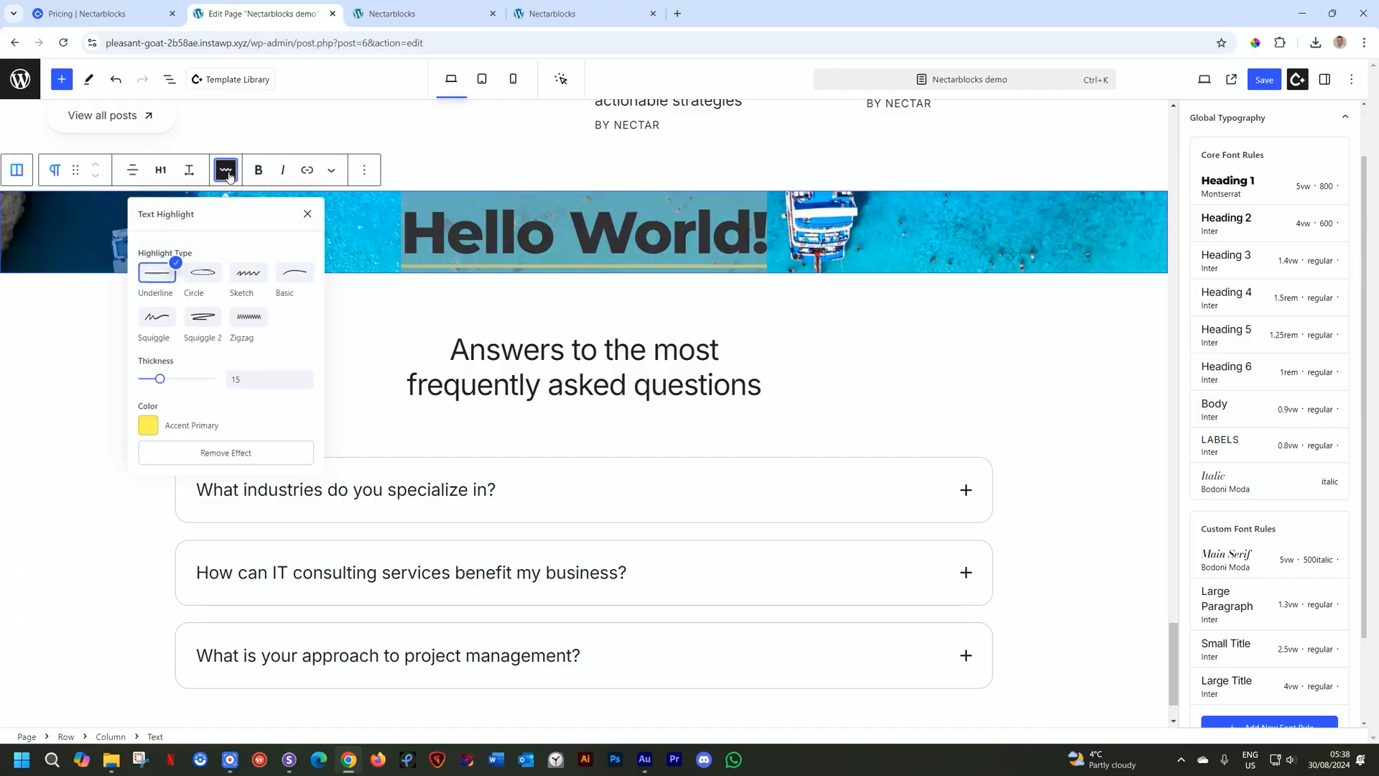
{"action": "left_click", "coordinate": [202, 274]}
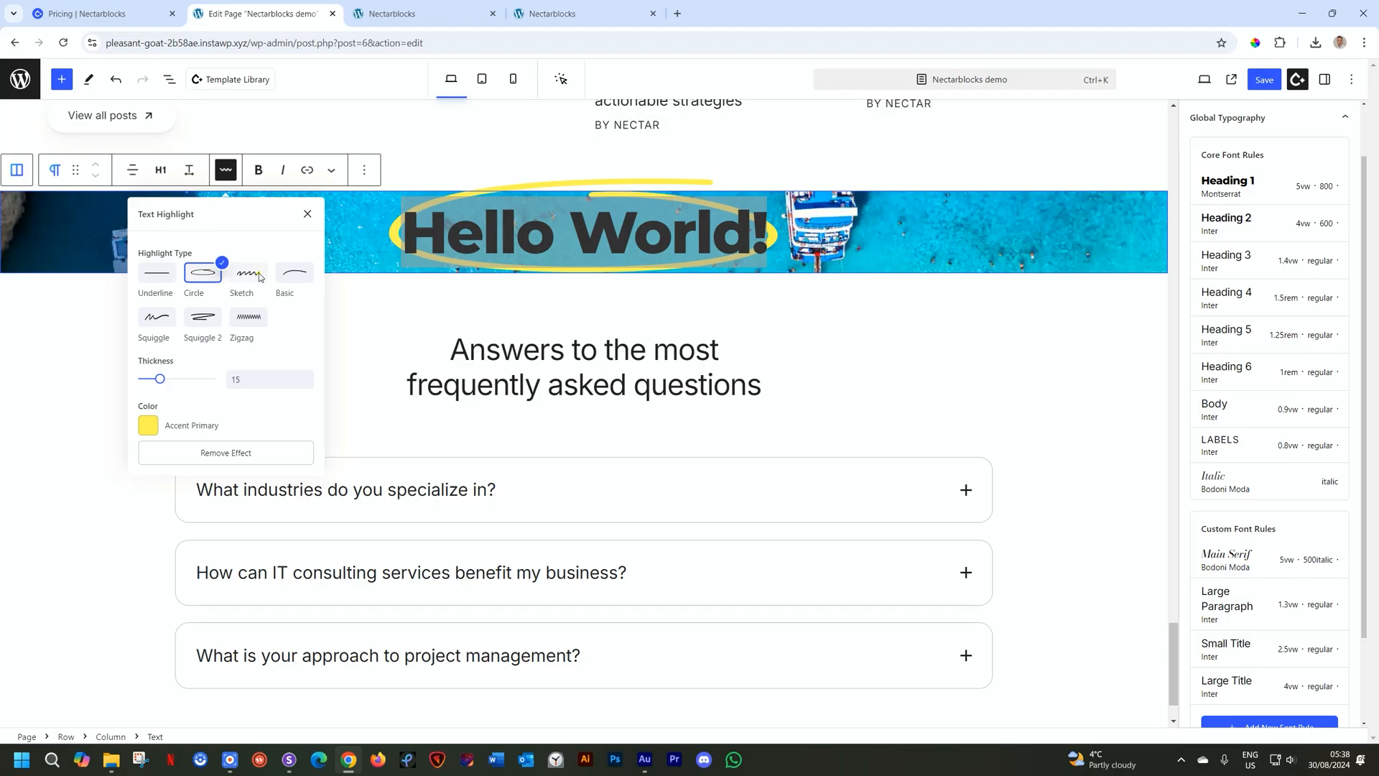
{"action": "left_click", "coordinate": [260, 276]}
{"action": "left_click", "coordinate": [293, 277]}
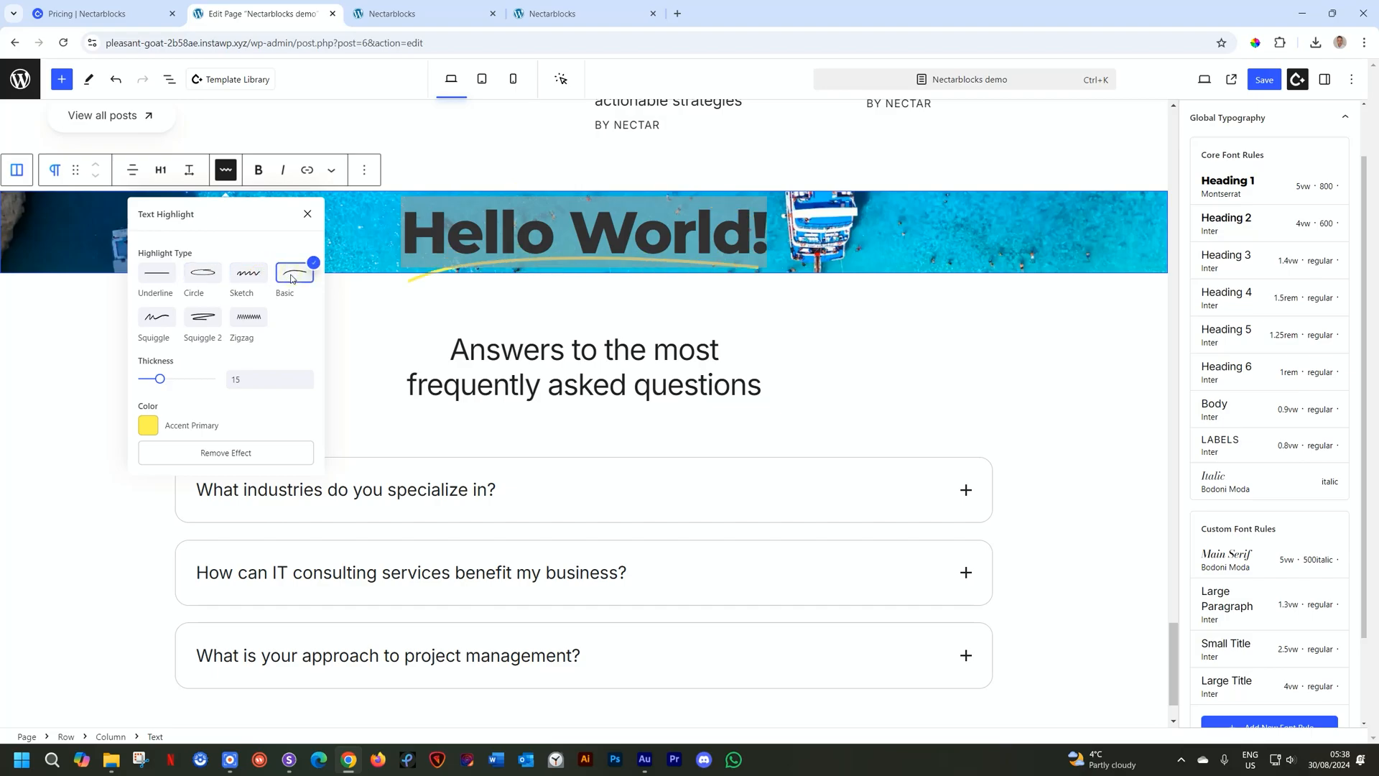
{"action": "left_click", "coordinate": [155, 318]}
{"action": "left_click", "coordinate": [210, 320]}
{"action": "left_click", "coordinate": [245, 319]}
{"action": "left_click", "coordinate": [204, 317]}
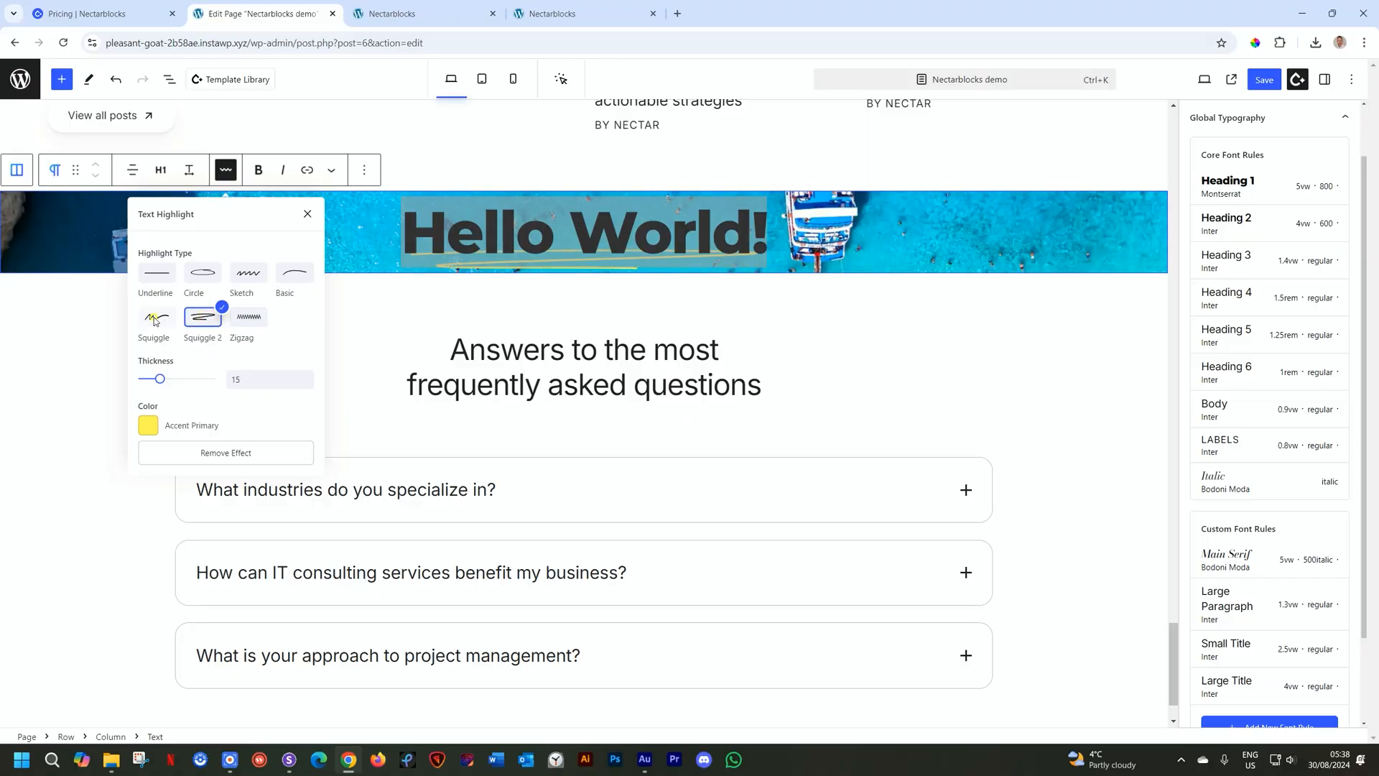
Try the Squiggle highlight with a thickness of 33 on "Hello World!" and remove the effect
{"action": "left_click", "coordinate": [155, 321]}
{"action": "left_click_drag", "start_coordinate": [159, 379], "coordinate": [189, 379]}
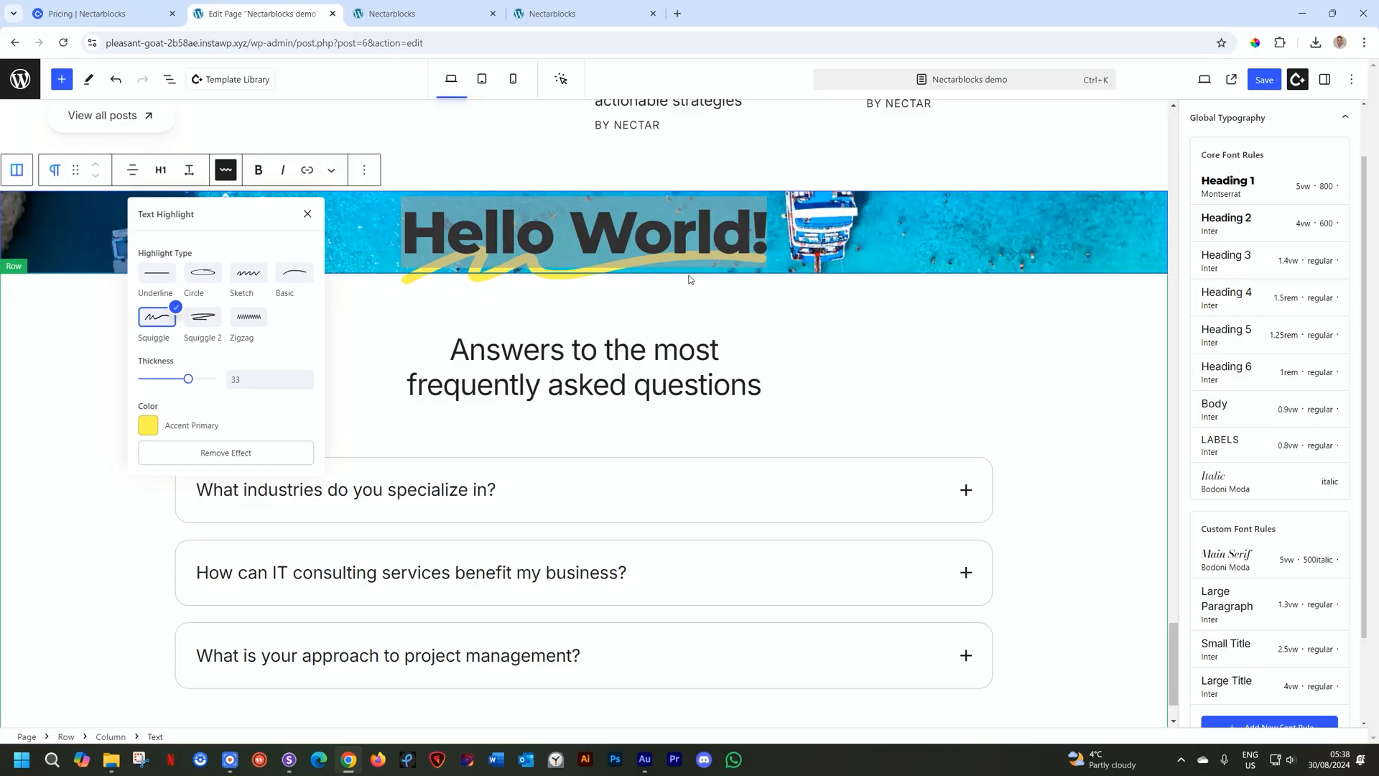
{"action": "left_click", "coordinate": [219, 452]}
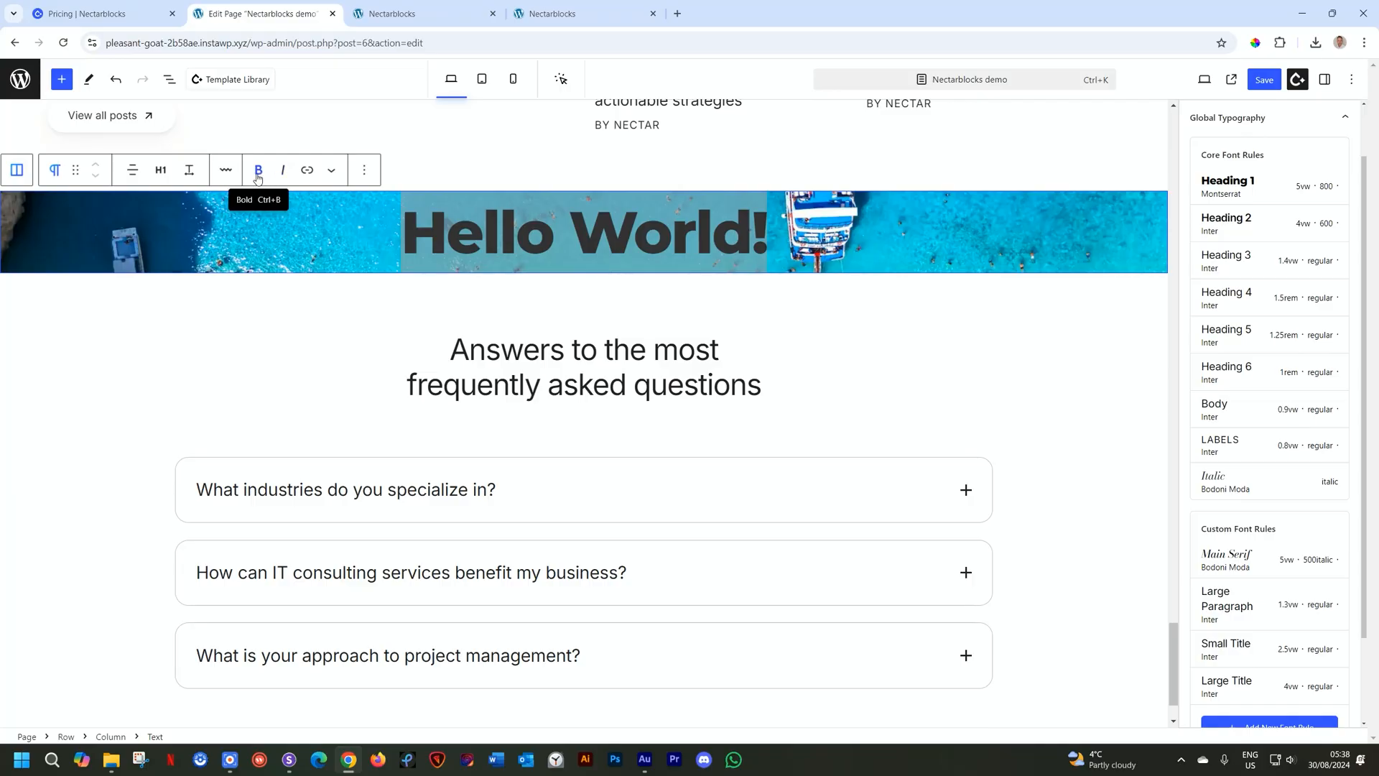
Look over the link and additional inline formatting options for the selected "Hello World!" text
{"action": "left_click", "coordinate": [309, 171]}
{"action": "left_click", "coordinate": [331, 171]}
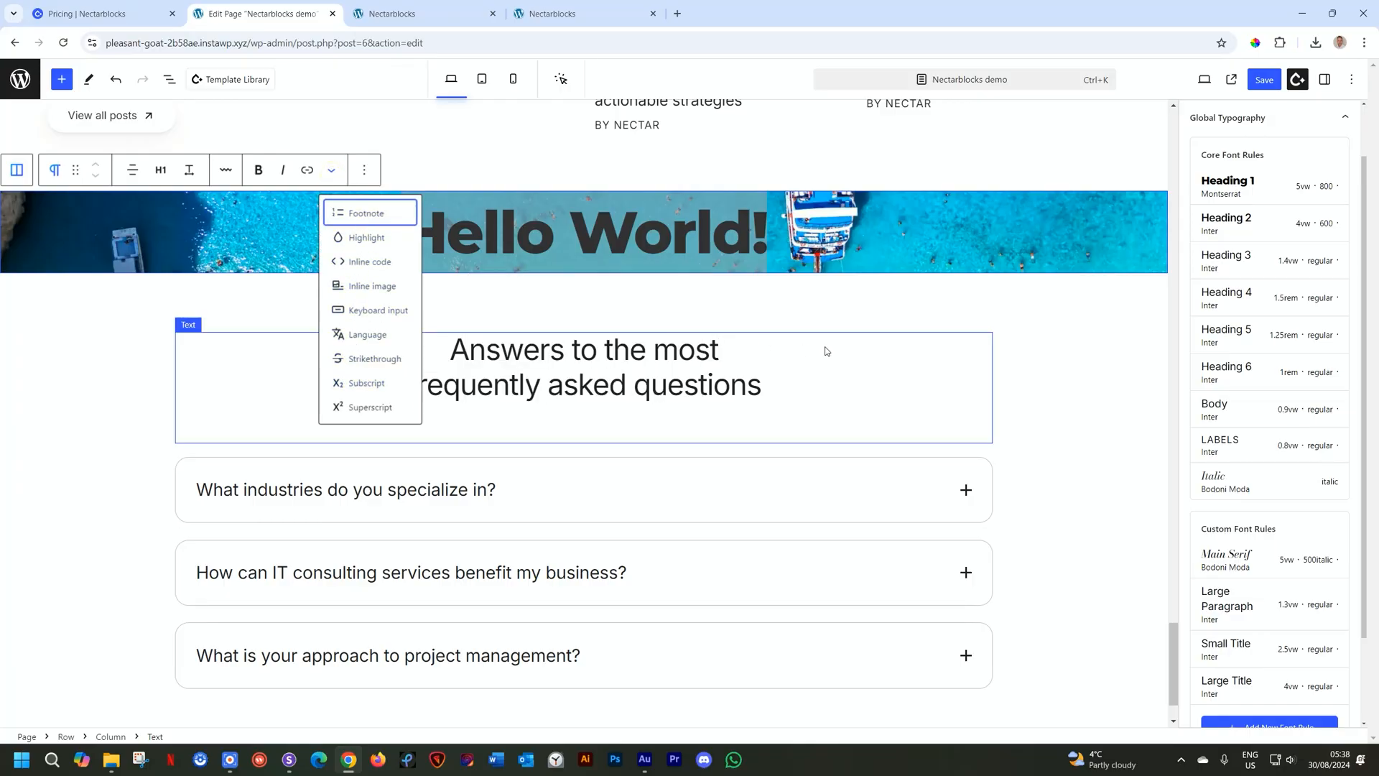
Open the block settings for the "Hello World!" heading
{"action": "left_click", "coordinate": [681, 234]}
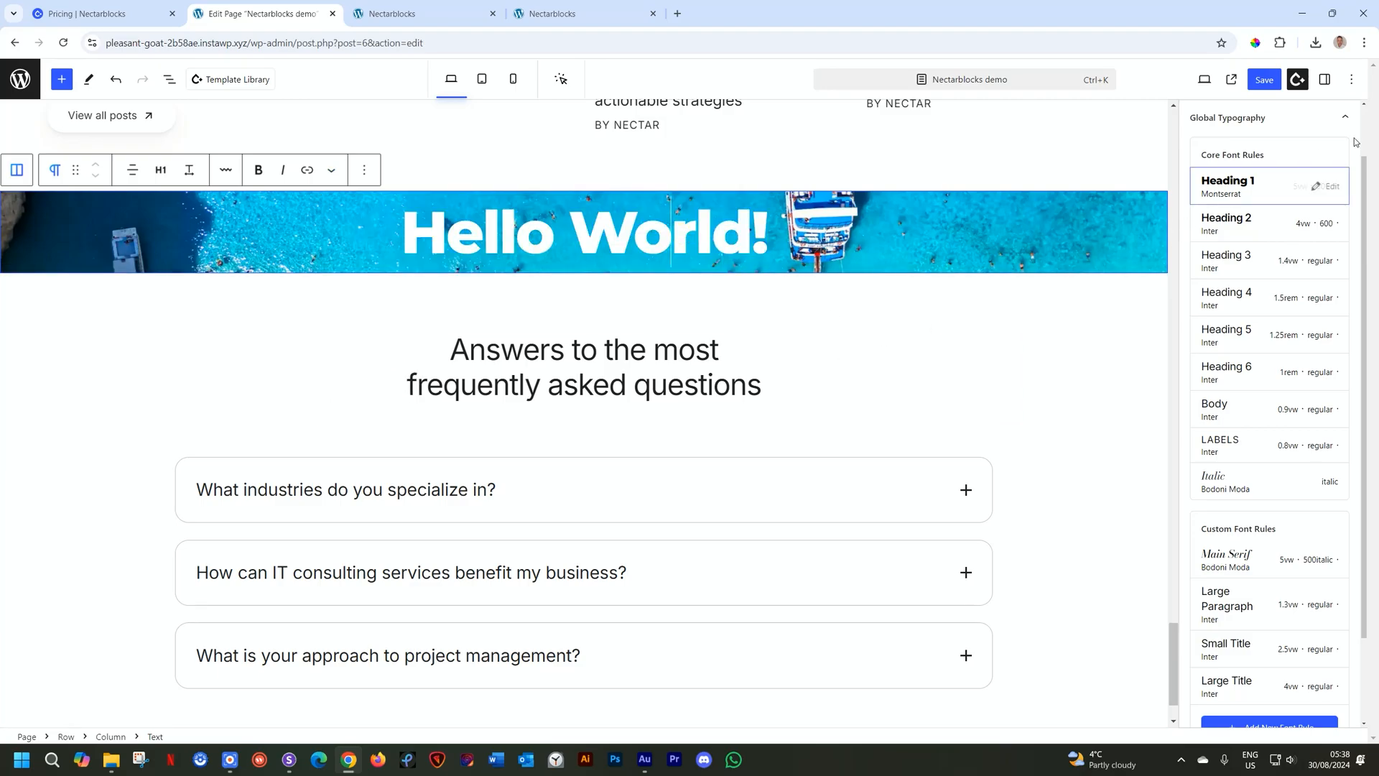
{"action": "left_click", "coordinate": [1326, 79]}
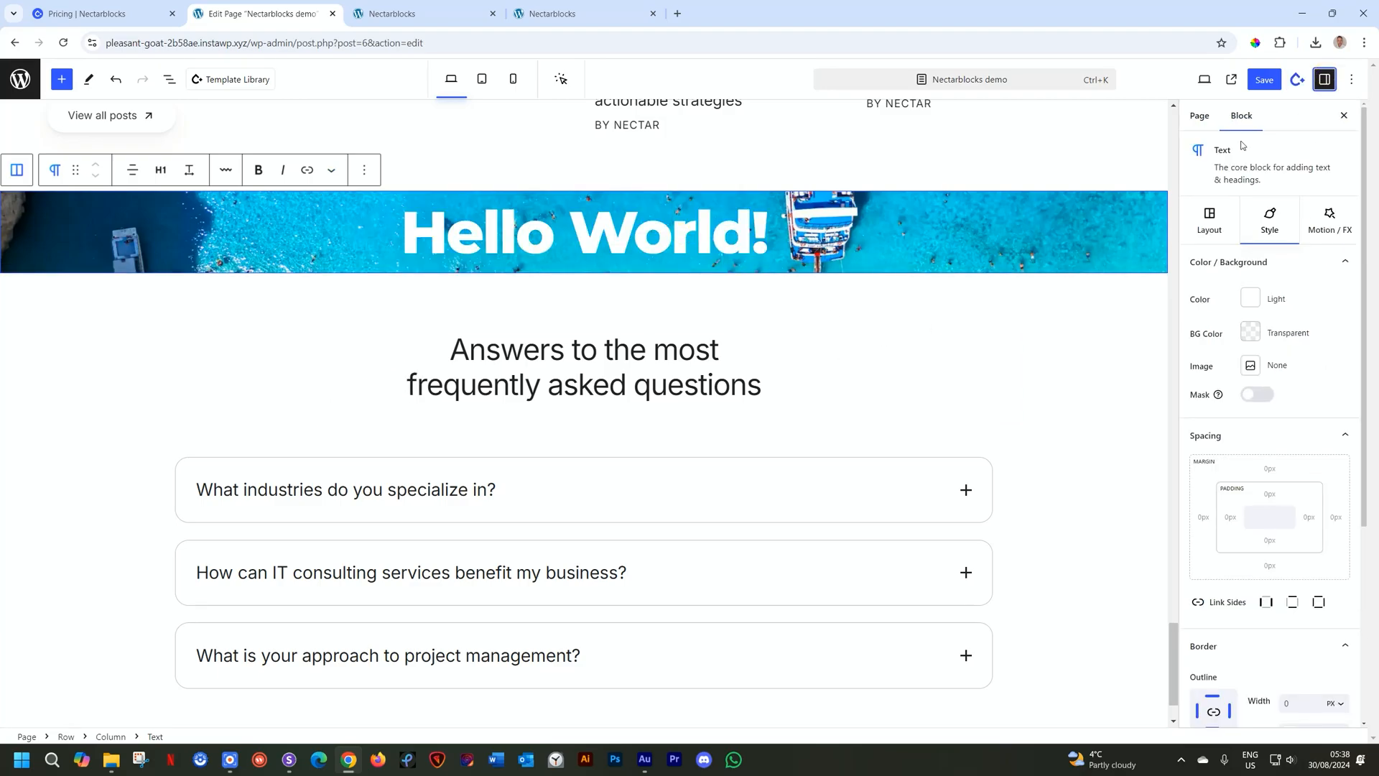
Try a solid #ec2828 background colour on the "Hello World!" heading, and undo the change
{"action": "left_click", "coordinate": [1253, 336]}
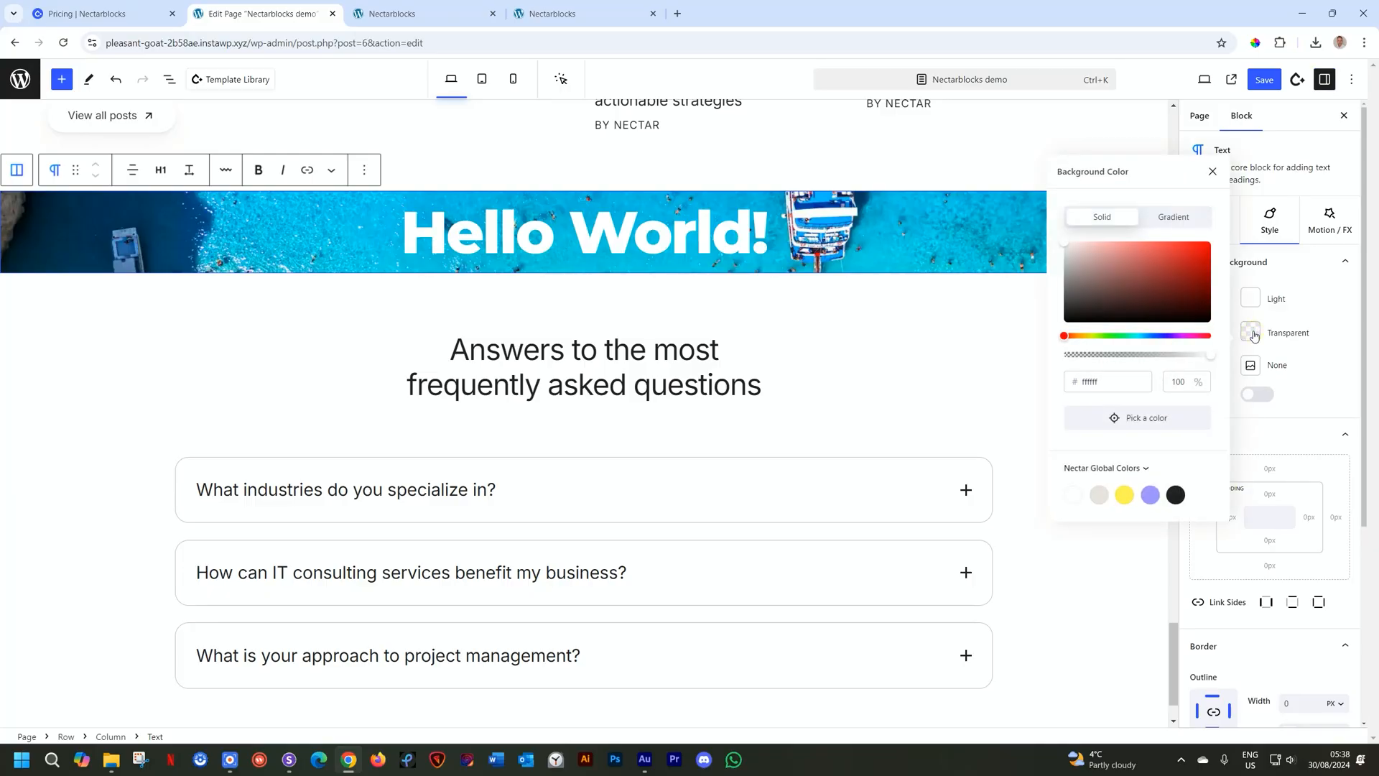
{"action": "mouse_move", "coordinate": [1178, 247]}
{"action": "left_mouse_down"}
{"action": "mouse_move", "coordinate": [1167, 261]}
{"action": "mouse_move", "coordinate": [1186, 228]}
{"action": "left_mouse_up"}
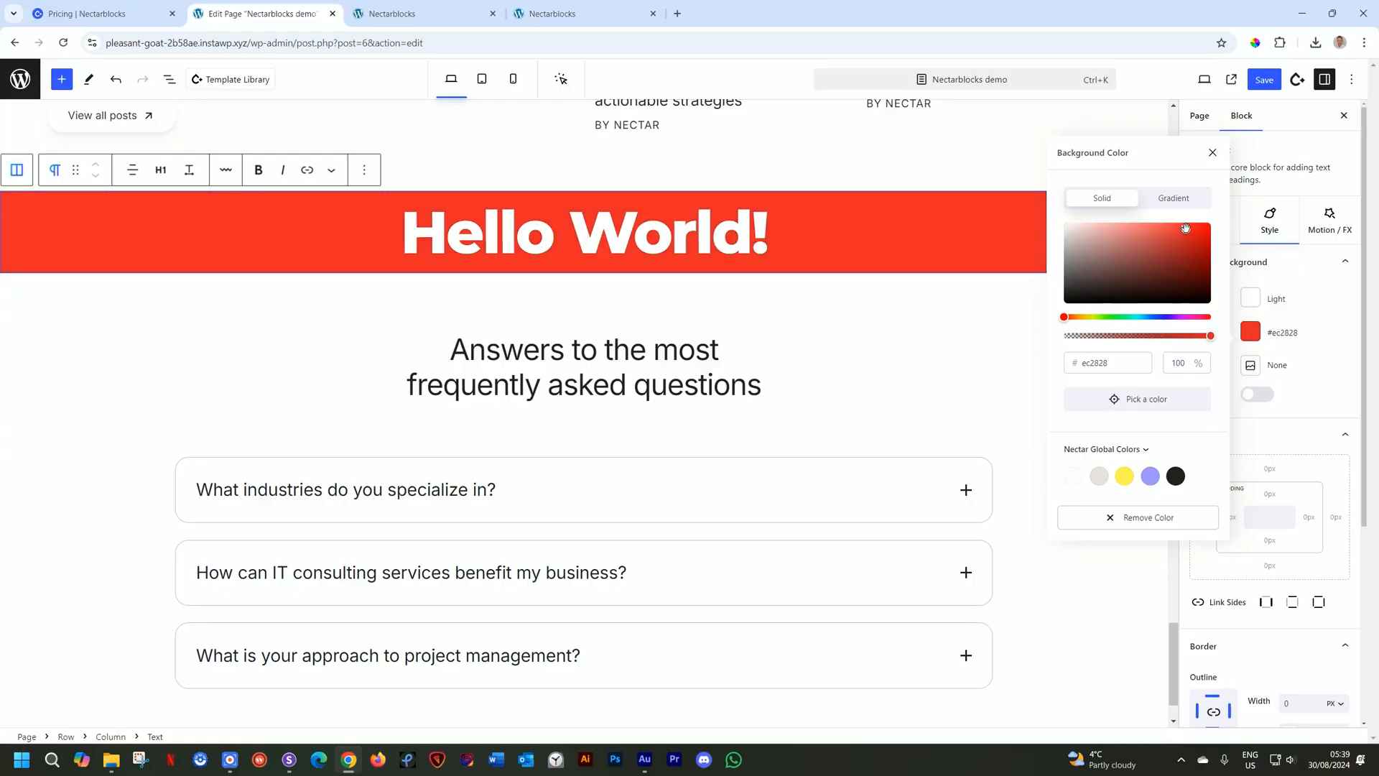
{"action": "left_click", "coordinate": [1319, 336]}
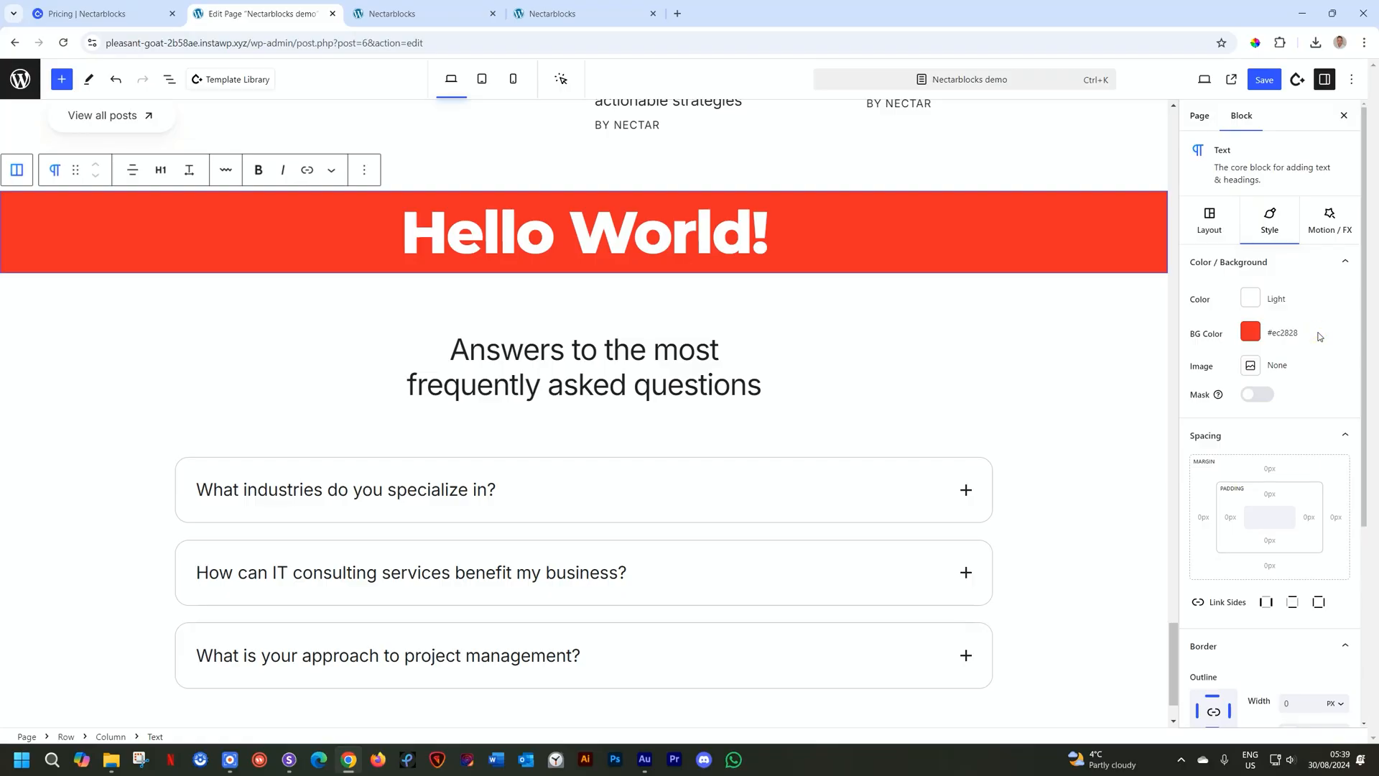
{"action": "key", "text": "ctrl+z"}
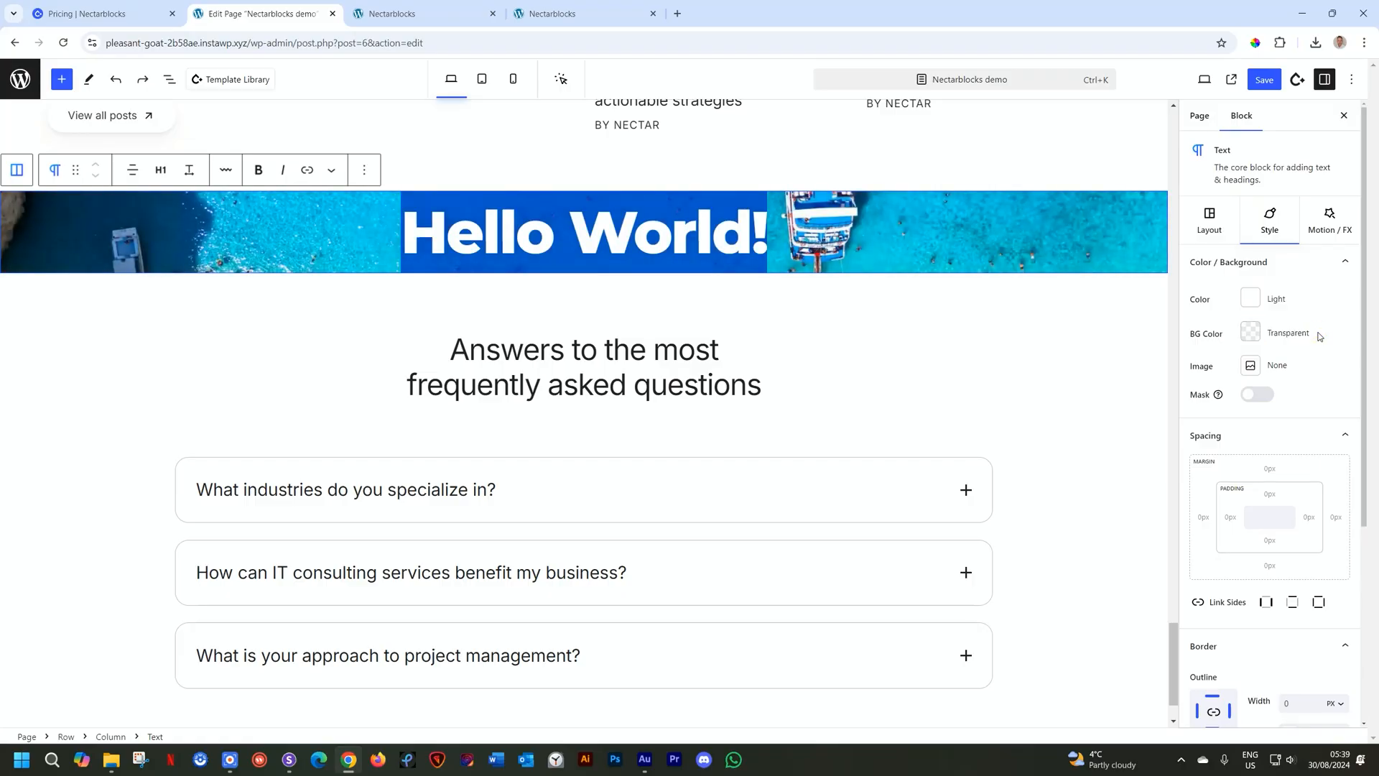
Set pexels-kubrakuzu-20068318-scaled-1.jpg as the heading's background image and turn on the mask so it fills only the letters
{"action": "left_click", "coordinate": [1258, 394]}
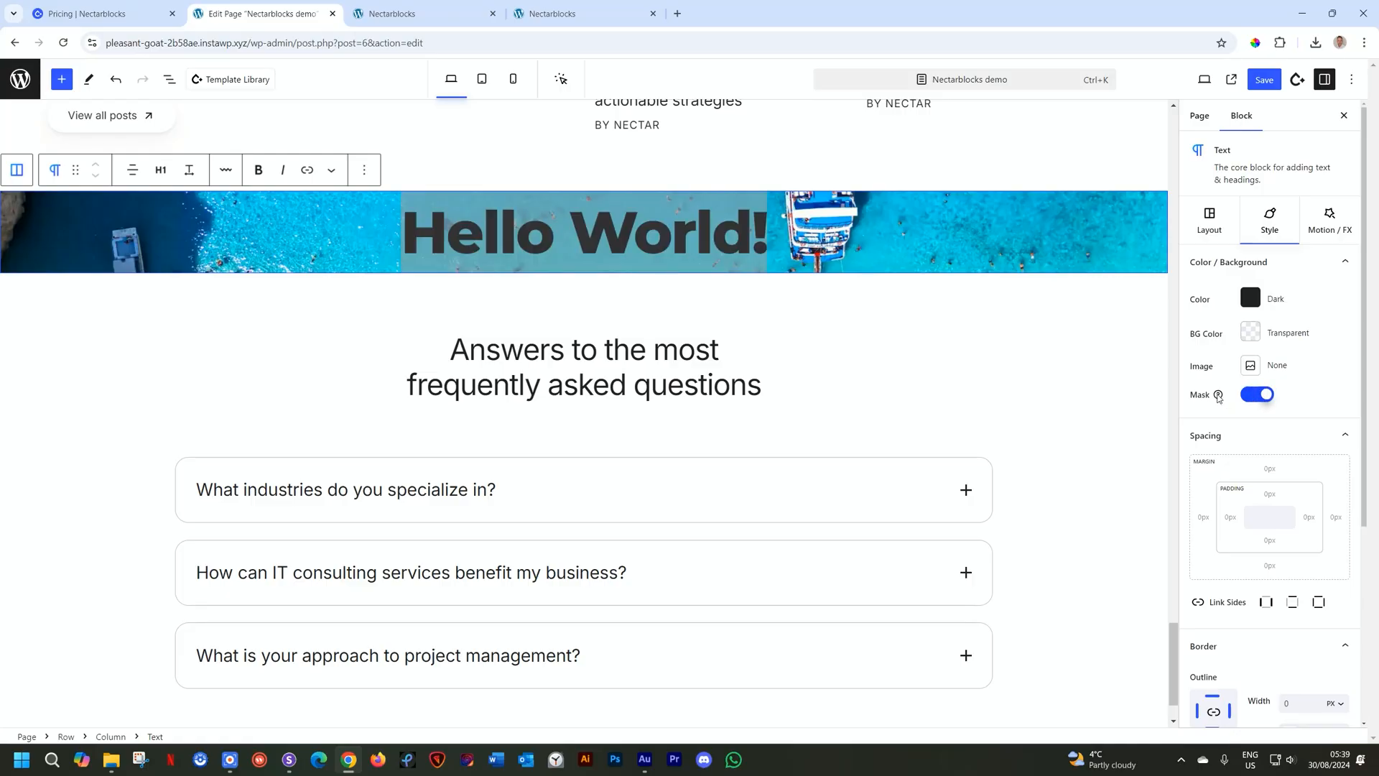
{"action": "mouse_move", "coordinate": [1219, 396]}
{"action": "left_click", "coordinate": [1243, 366]}
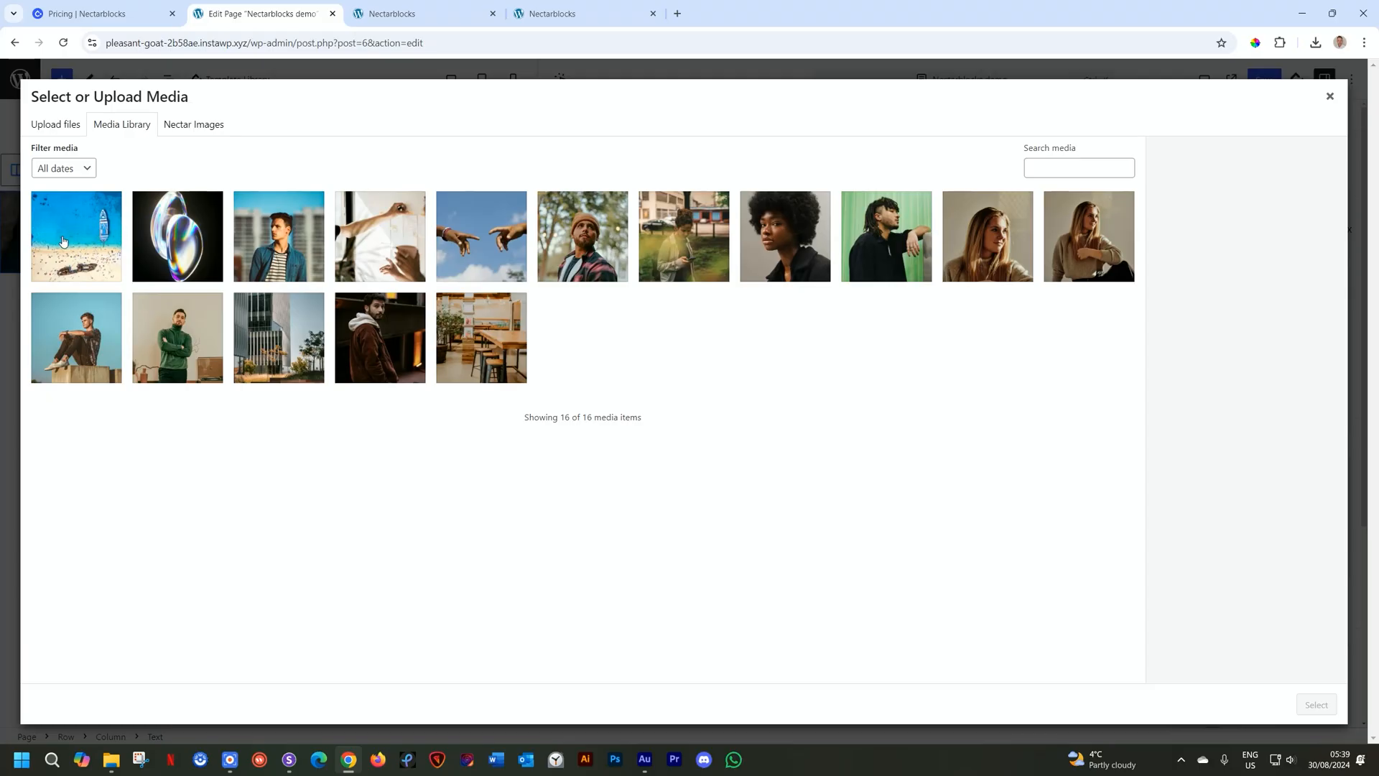
{"action": "left_click", "coordinate": [388, 325]}
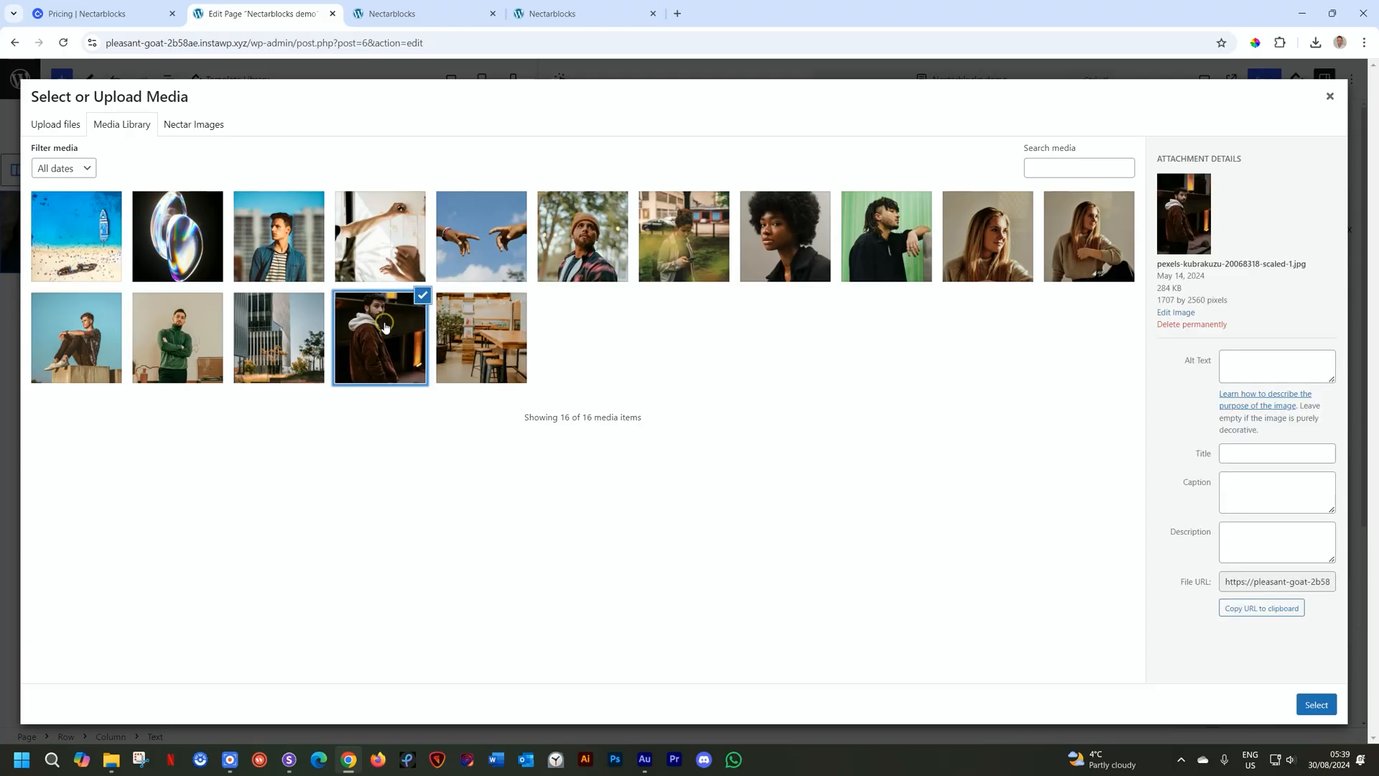
{"action": "left_click", "coordinate": [1316, 705]}
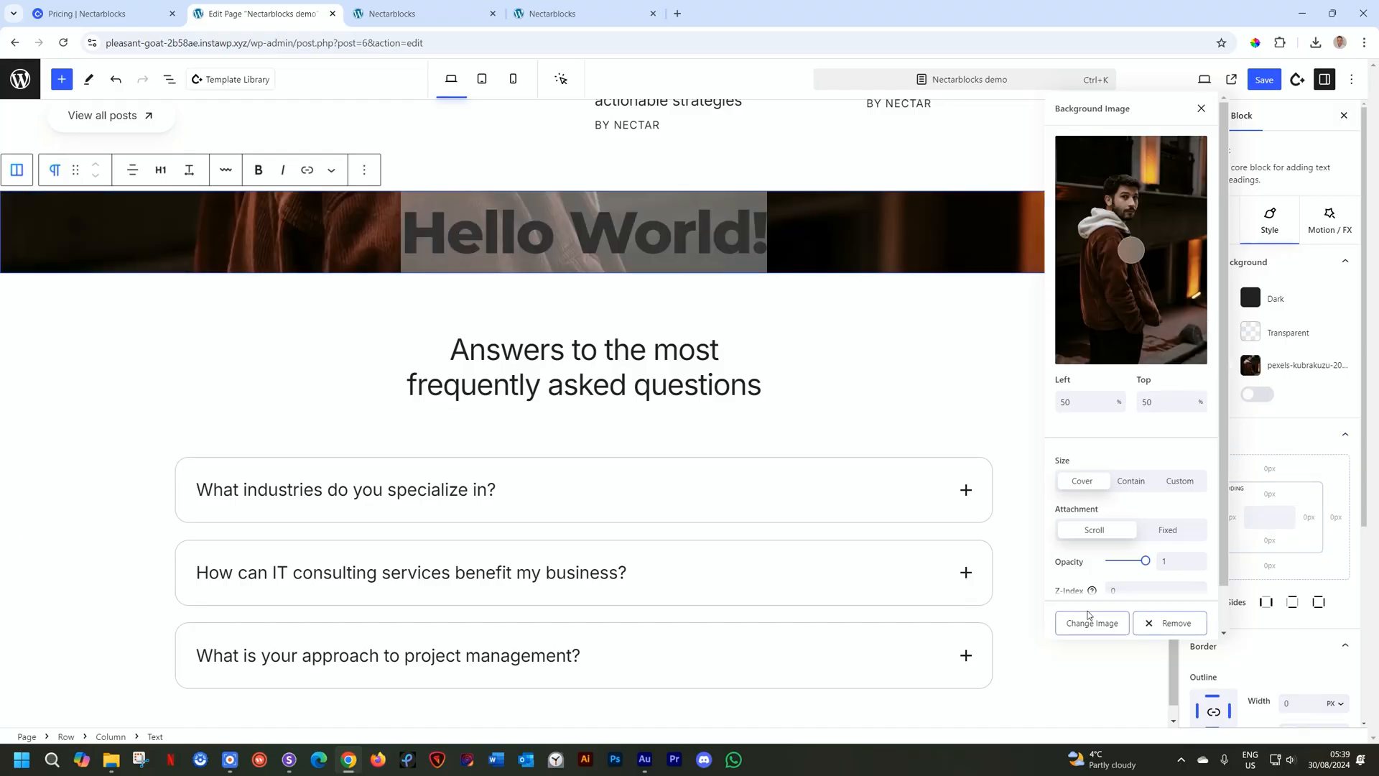
{"action": "left_click", "coordinate": [1200, 109]}
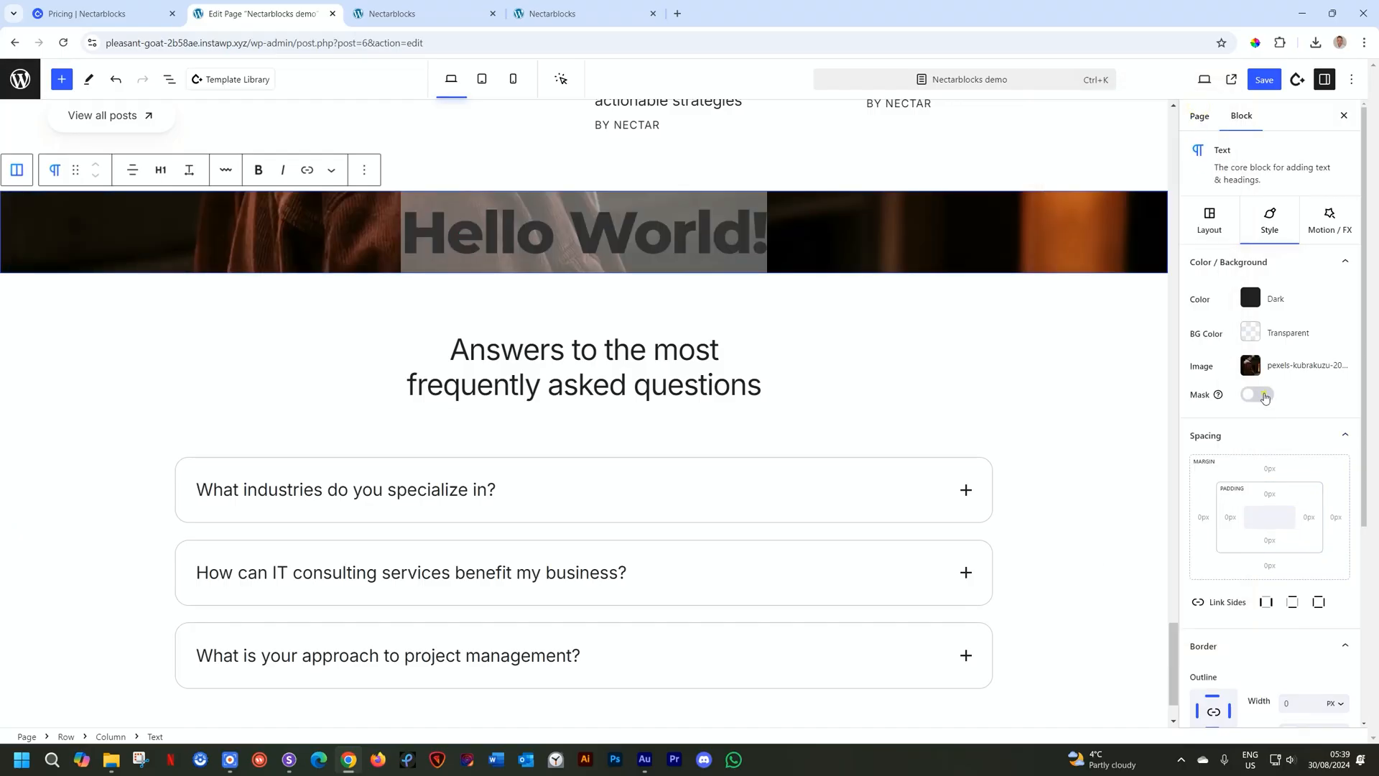
{"action": "left_click", "coordinate": [1264, 394]}
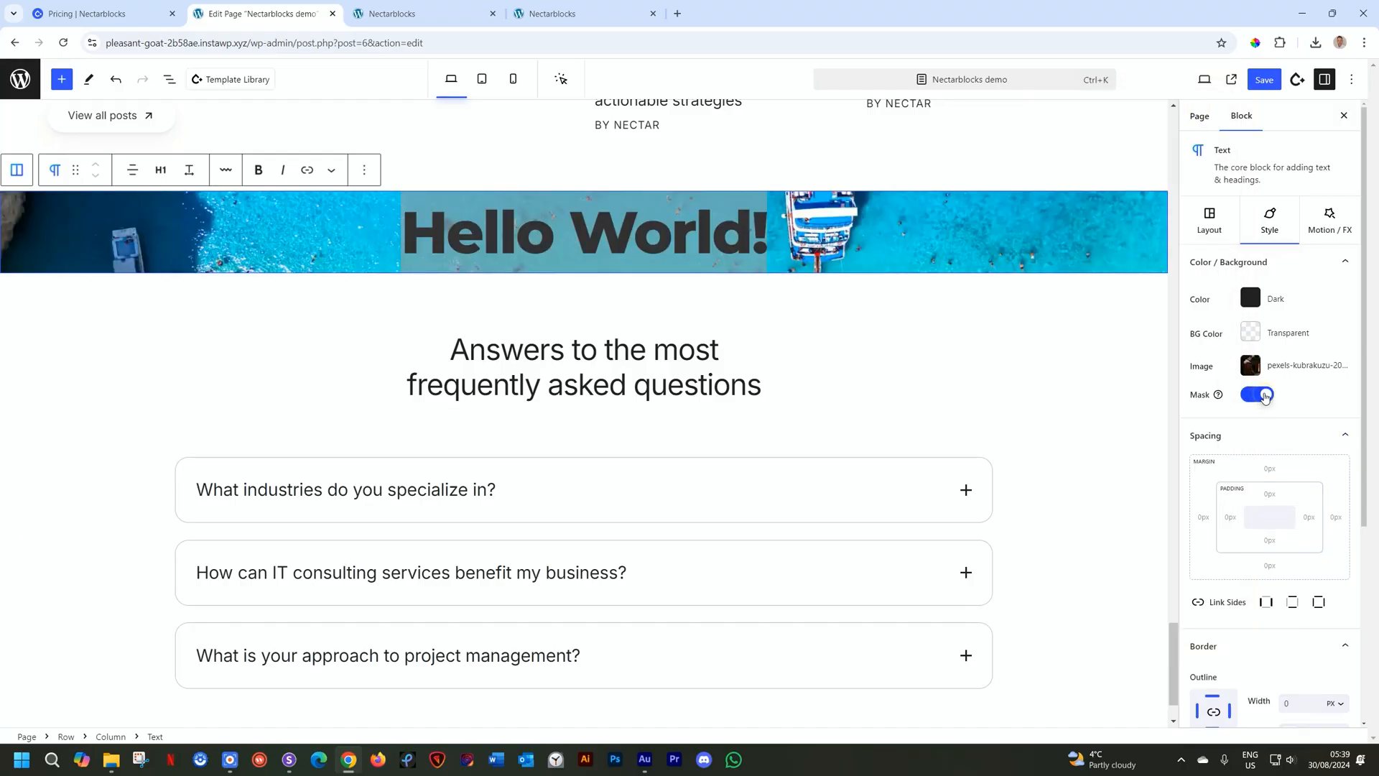
{"action": "left_click", "coordinate": [1014, 371]}
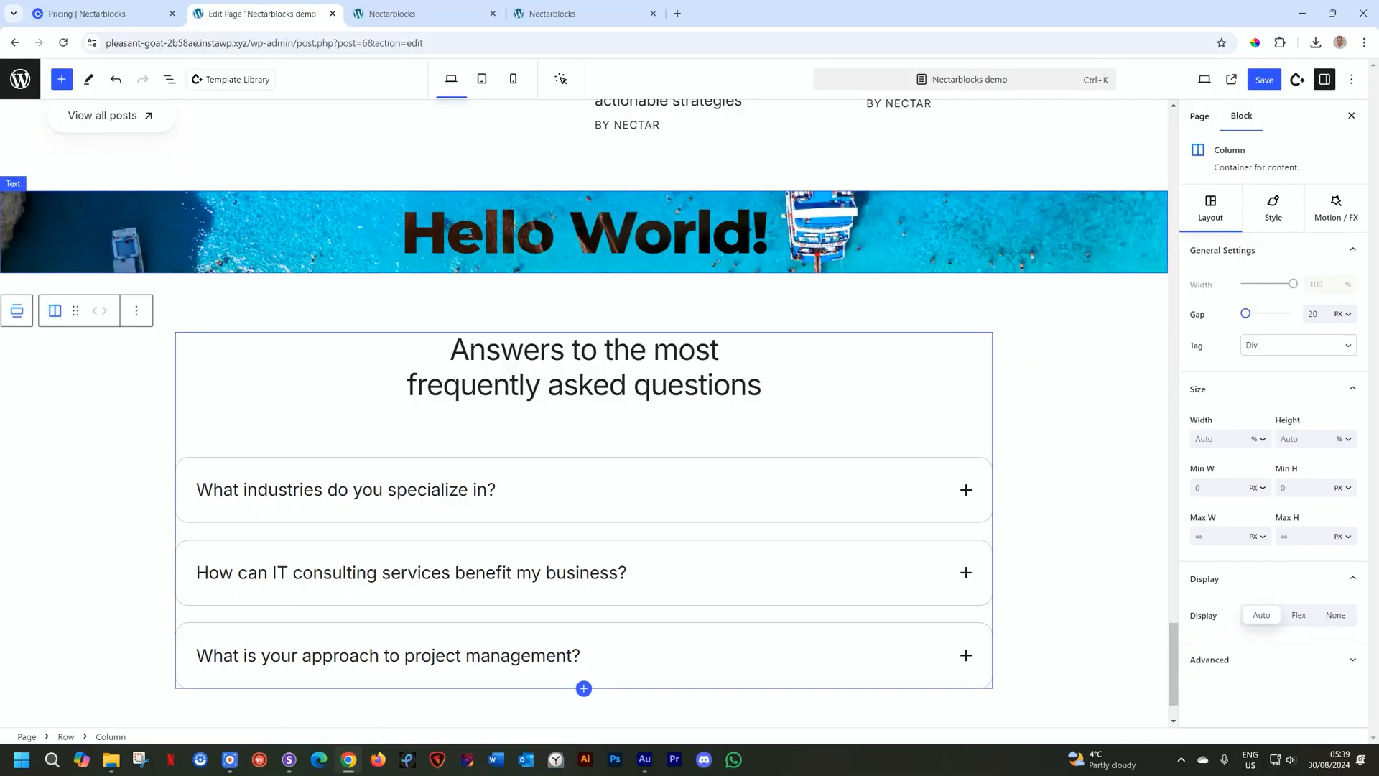
Replace the masked image of the "Hello World!" heading with ySLeov8m_8.jpg from the media library
{"action": "left_click", "coordinate": [715, 231]}
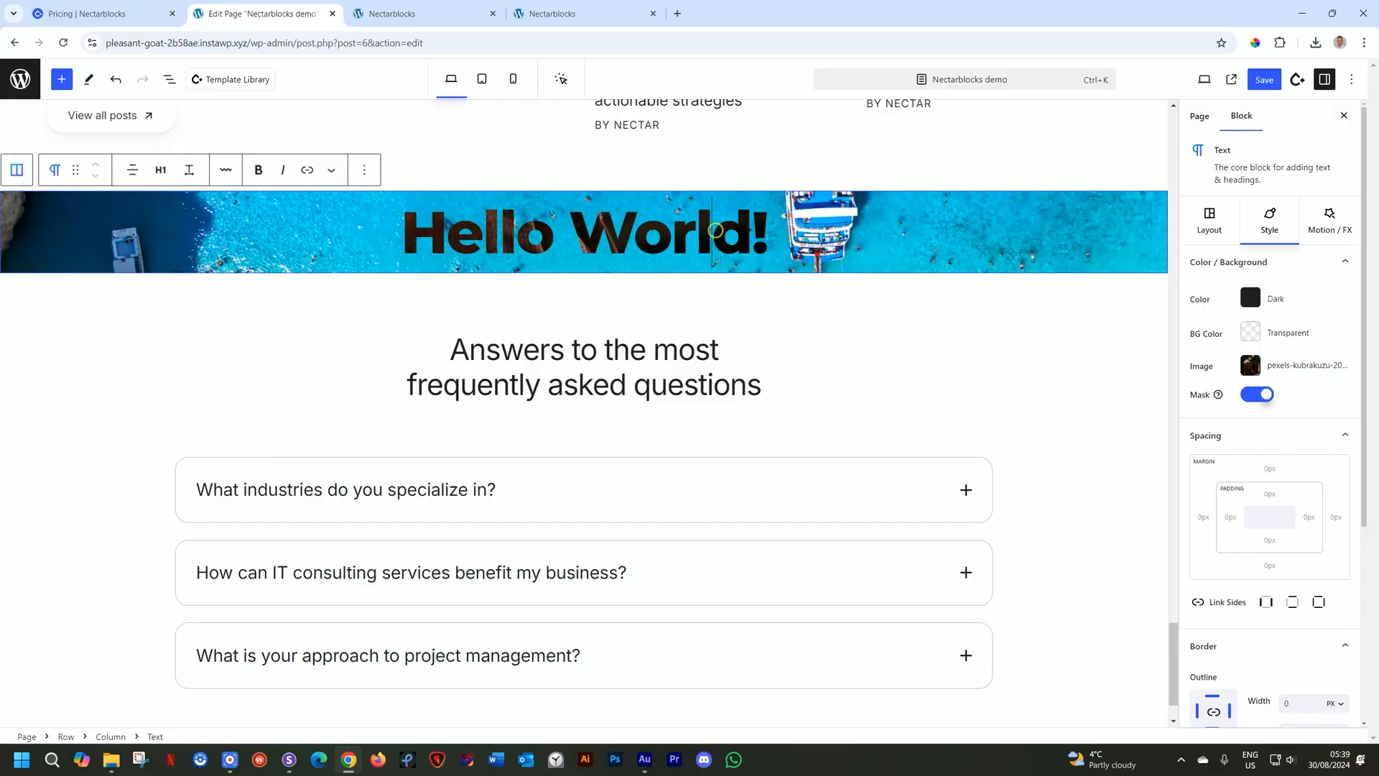
{"action": "left_click", "coordinate": [1251, 365]}
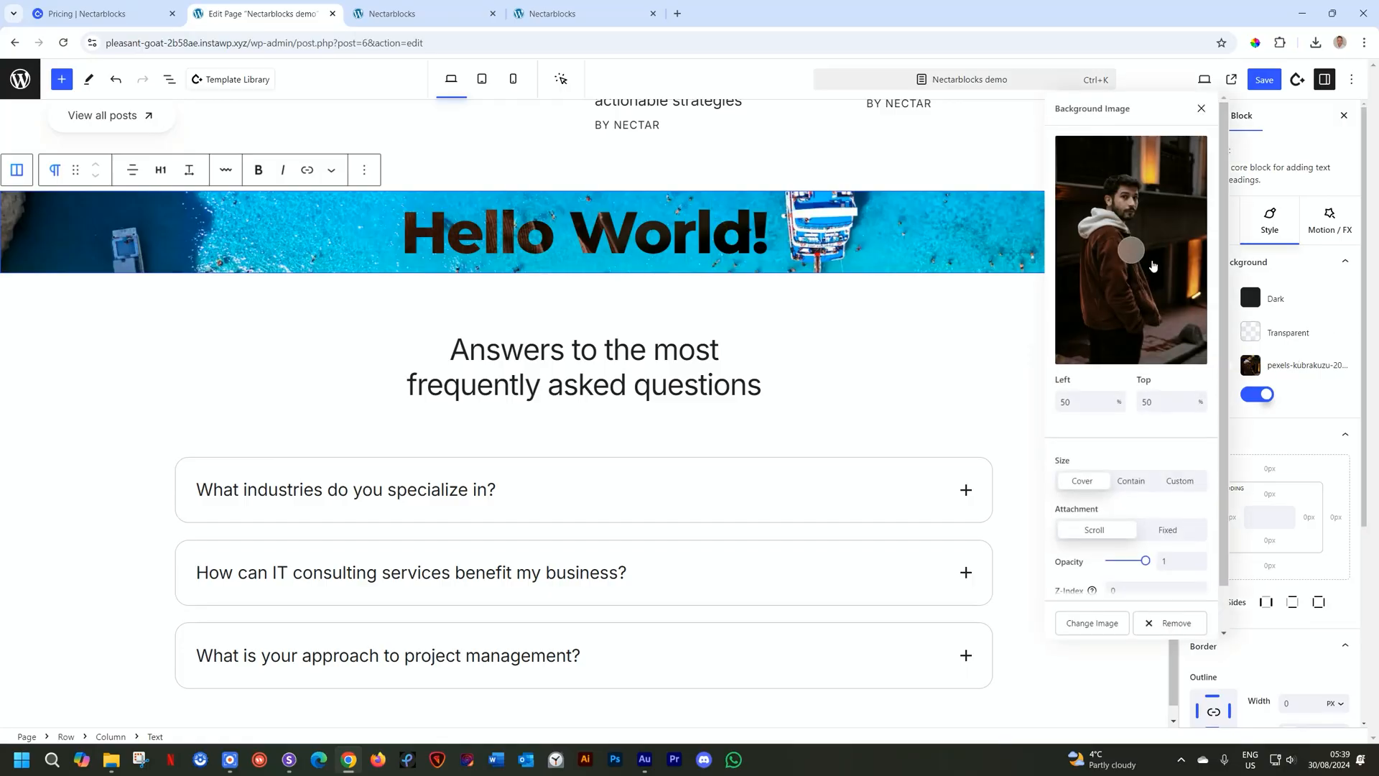
{"action": "left_click", "coordinate": [1098, 622]}
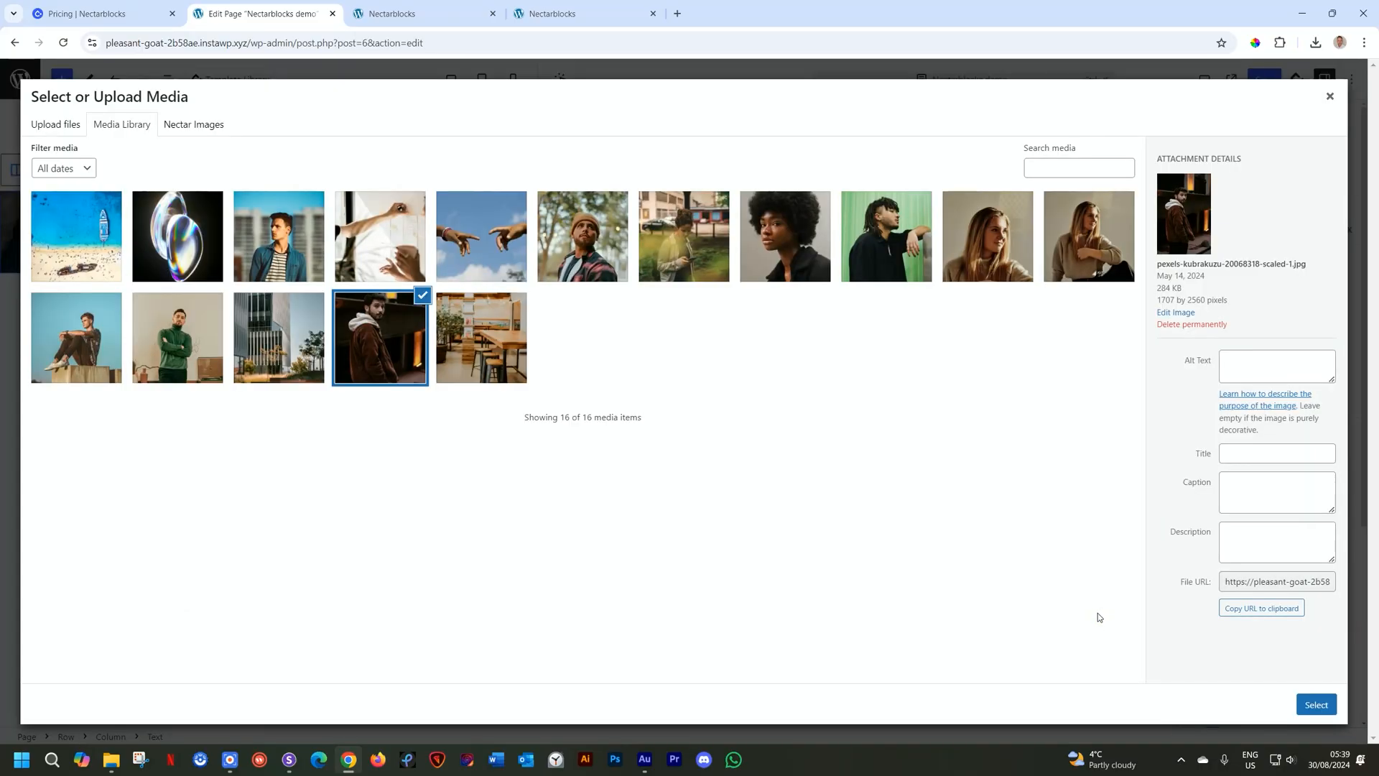
{"action": "left_click", "coordinate": [393, 254]}
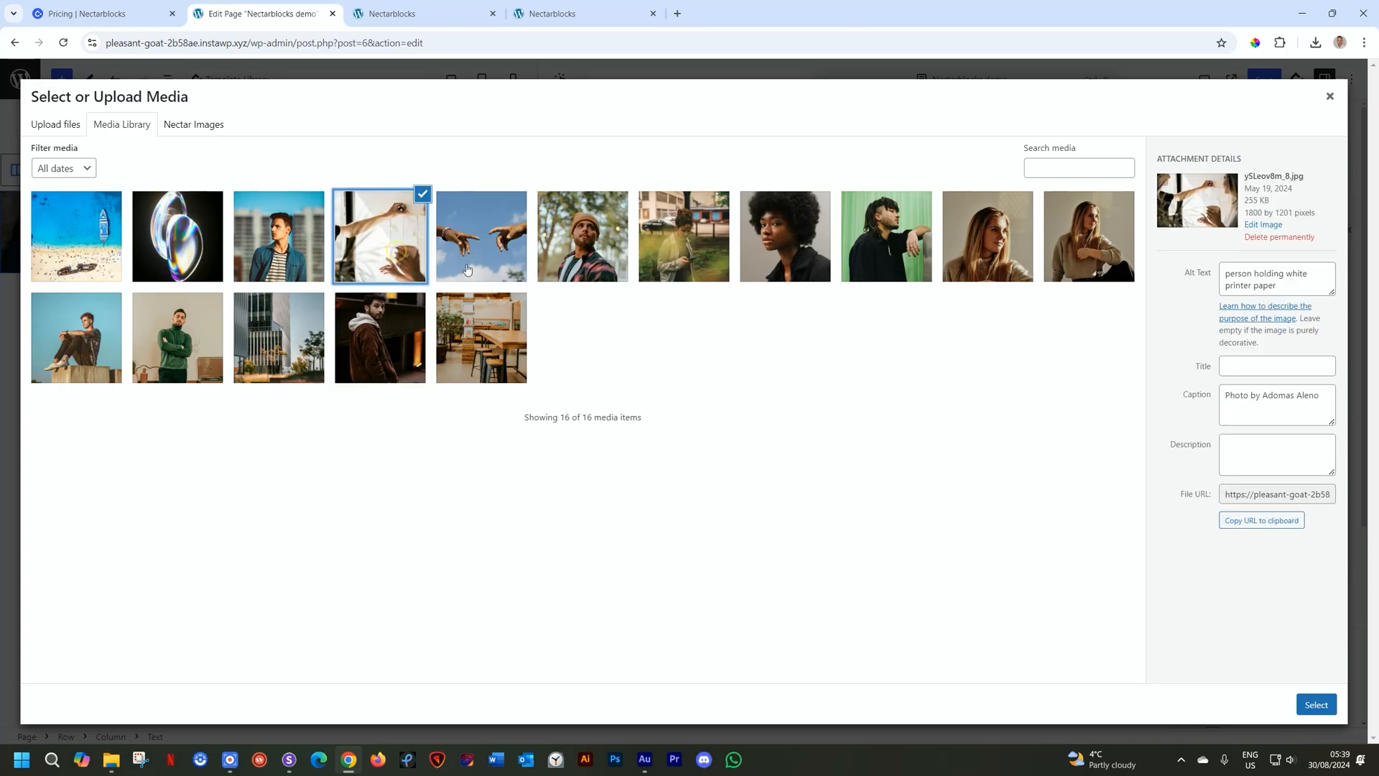
{"action": "left_click", "coordinate": [1326, 704]}
{"action": "left_click", "coordinate": [1307, 414]}
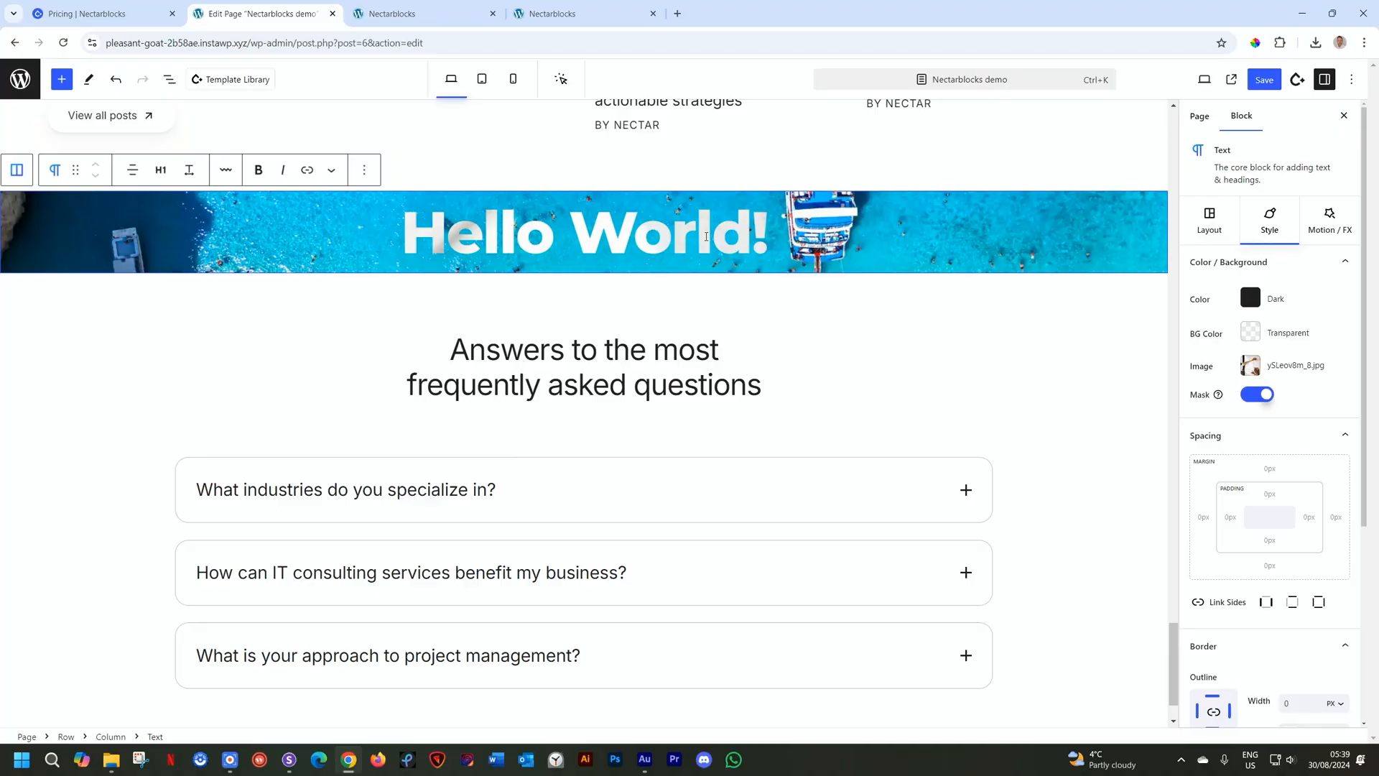
Examine the heading's margin and padding options, including the top margin presets, and its border and position settings
{"action": "scroll", "coordinate": [1293, 328], "scroll_direction": "down", "scroll_amount": 2}
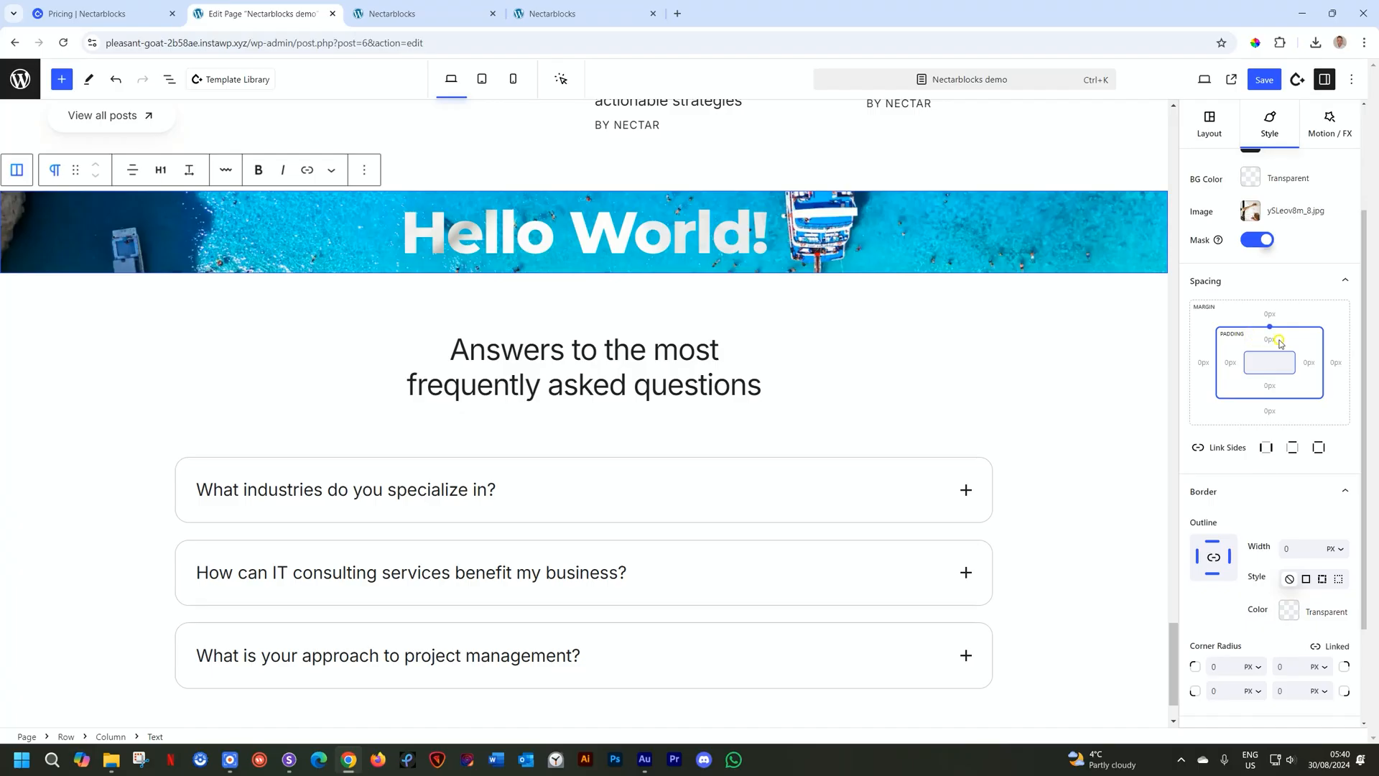
{"action": "left_click_drag", "start_coordinate": [1281, 343], "coordinate": [1299, 332]}
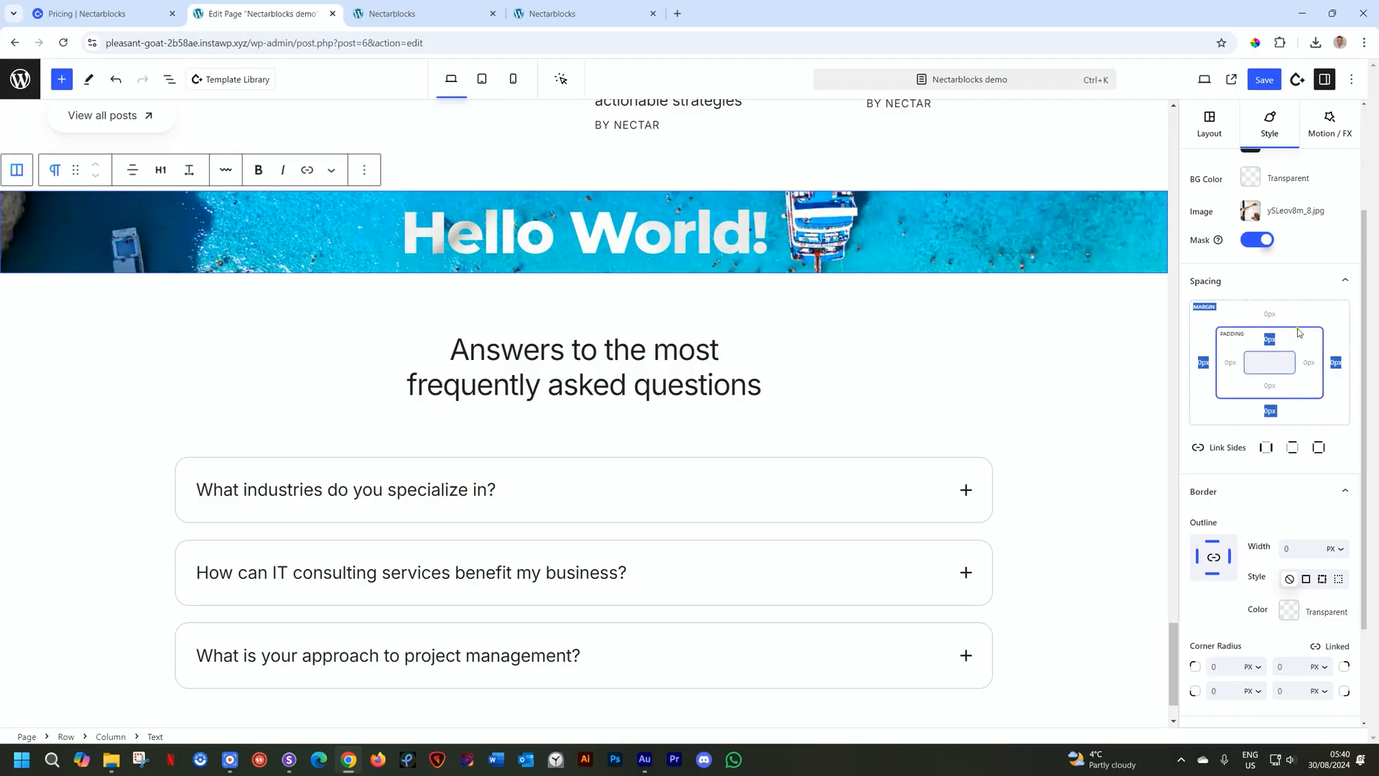
{"action": "left_click", "coordinate": [1271, 314]}
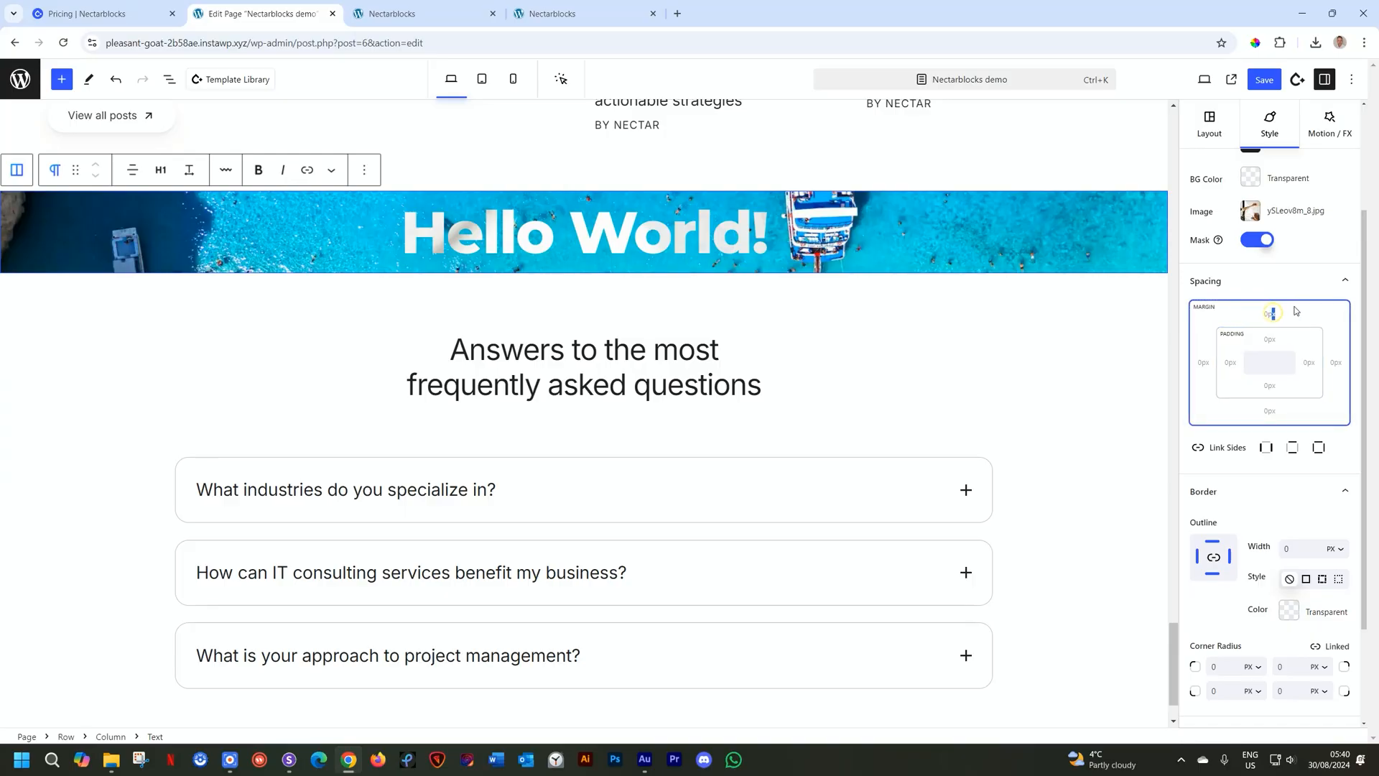
{"action": "left_click_drag", "start_coordinate": [1272, 315], "coordinate": [1269, 297]}
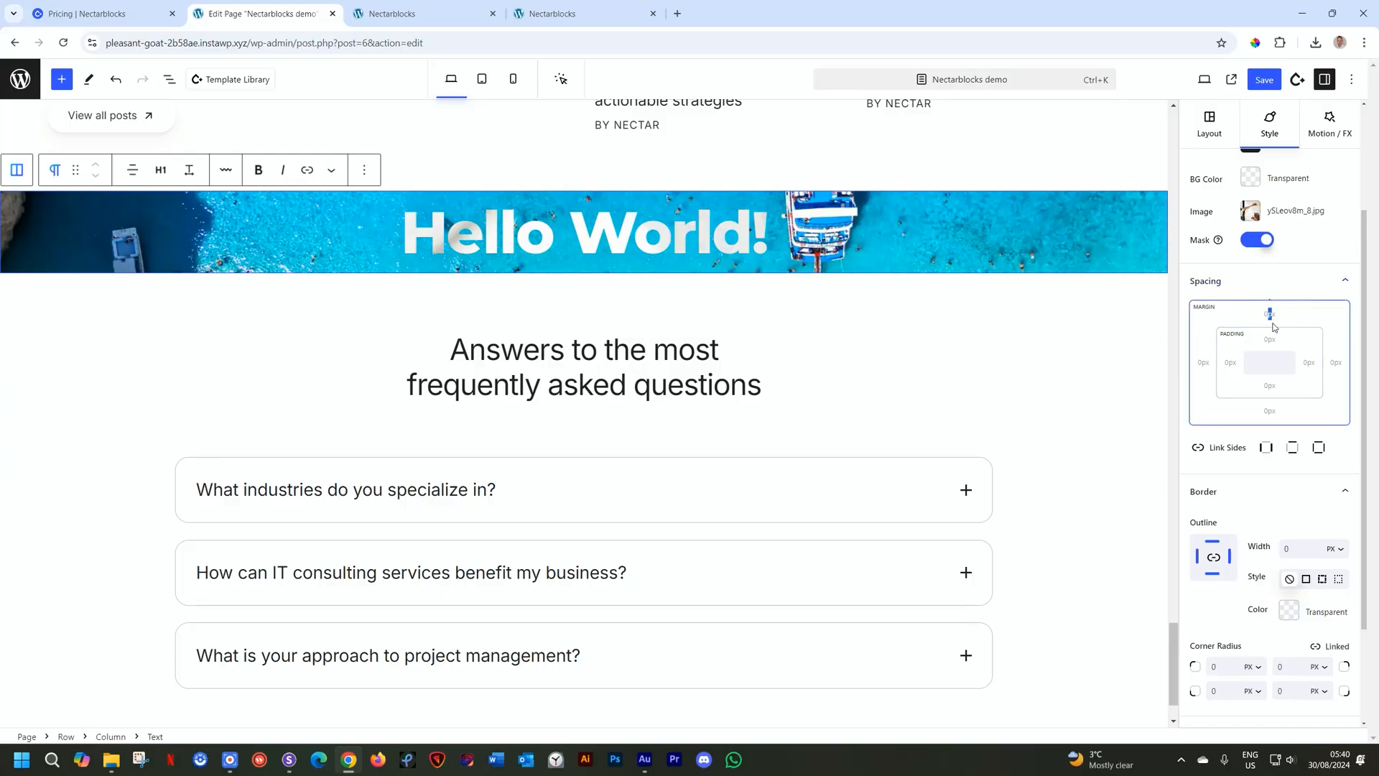
{"action": "left_click", "coordinate": [1277, 316]}
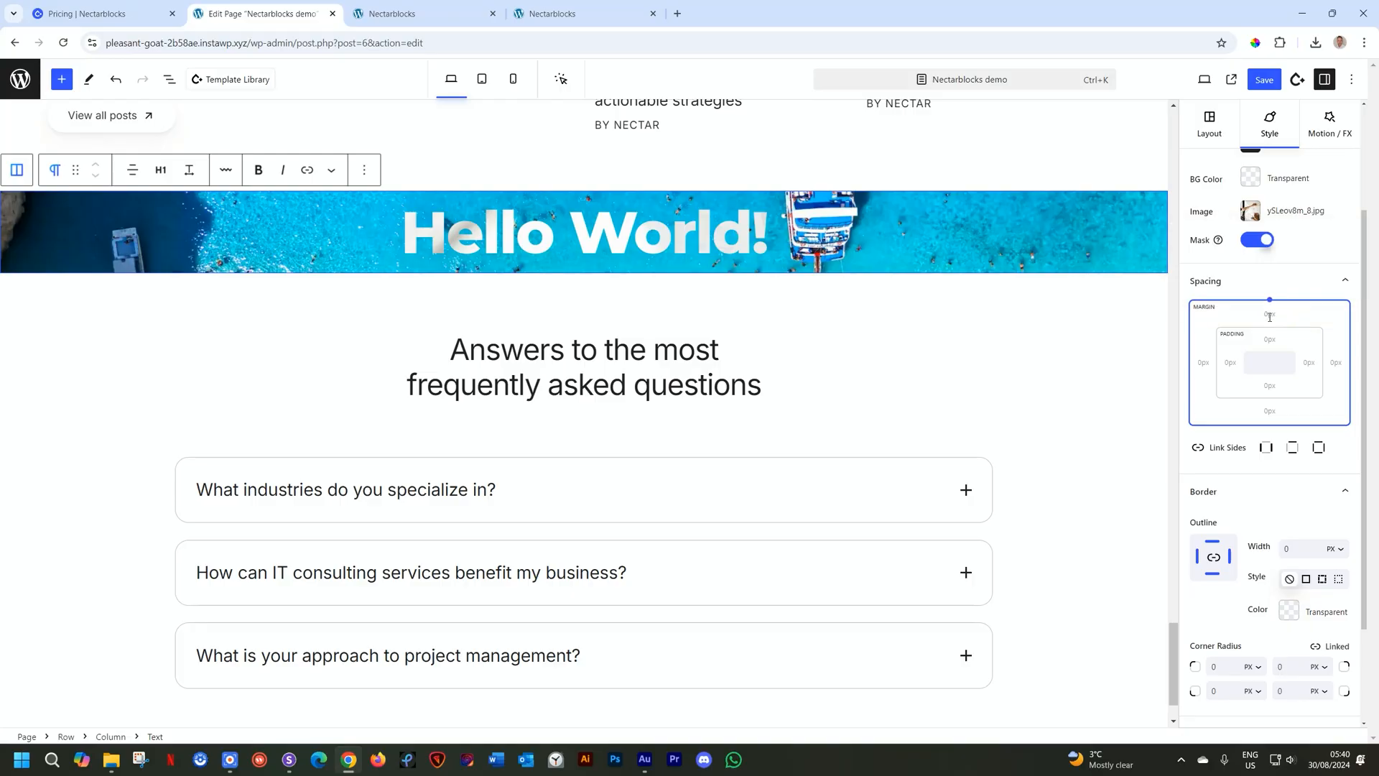
{"action": "mouse_move", "coordinate": [1291, 320]}
{"action": "left_mouse_down"}
{"action": "mouse_move", "coordinate": [1235, 321]}
{"action": "mouse_move", "coordinate": [1288, 320]}
{"action": "left_mouse_up"}
{"action": "left_click", "coordinate": [1286, 319]}
{"action": "left_click", "coordinate": [1269, 313]}
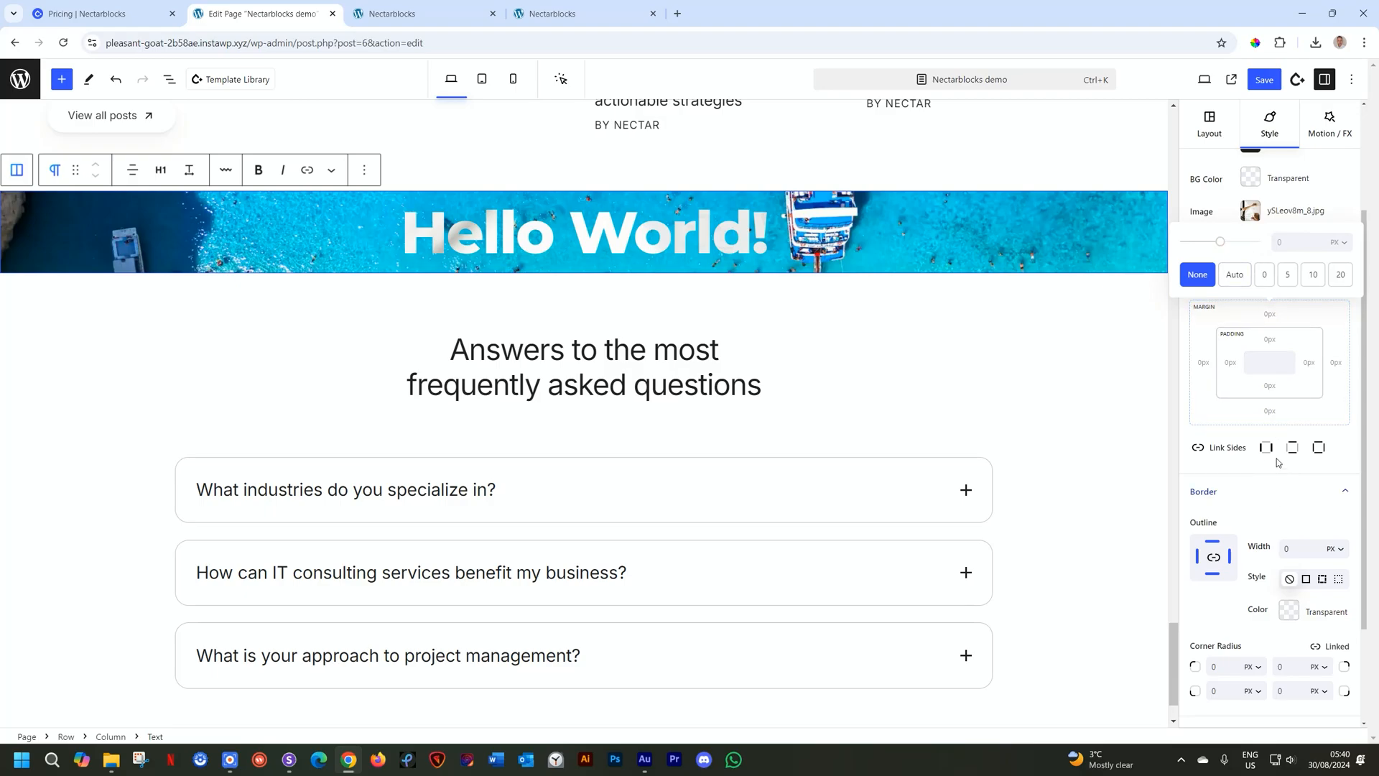
{"action": "left_click", "coordinate": [1317, 343]}
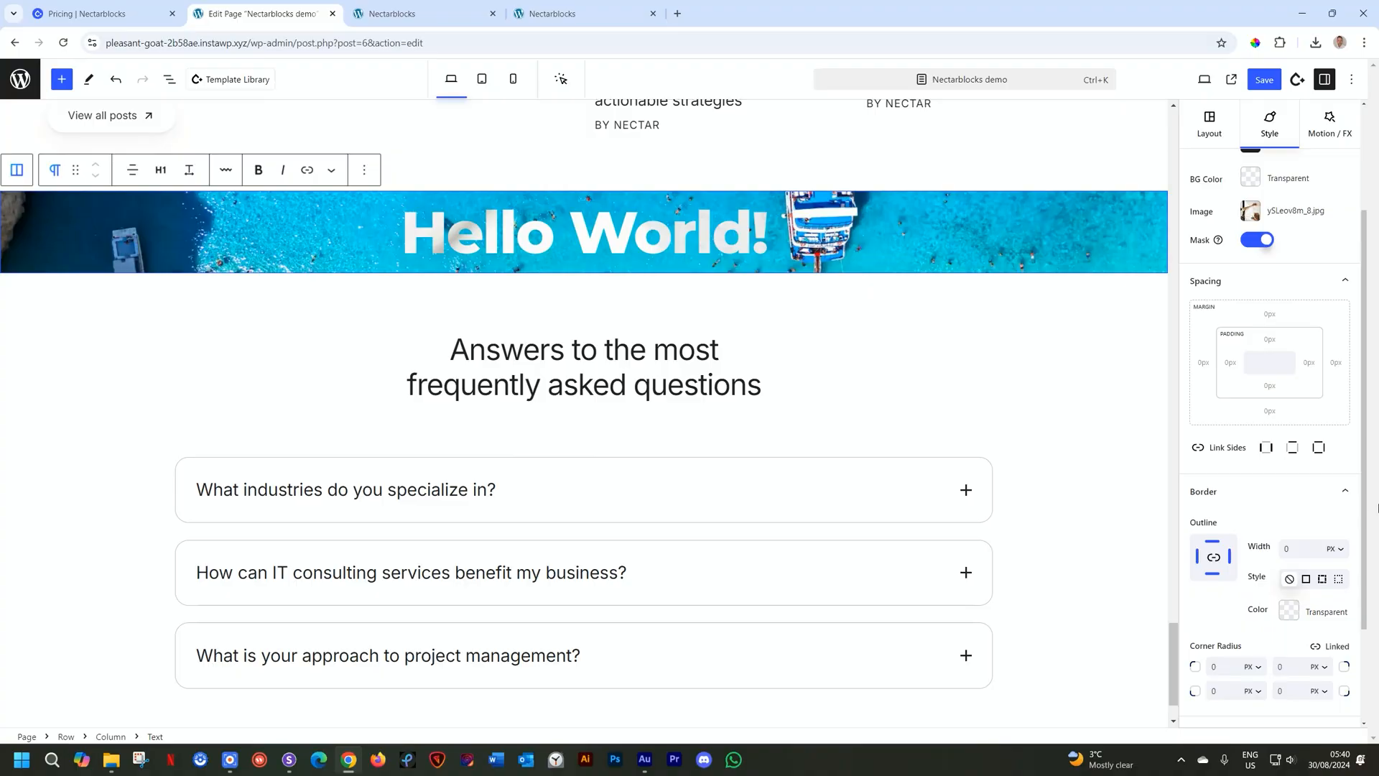
{"action": "scroll", "coordinate": [1359, 627], "scroll_direction": "down", "scroll_amount": 2}
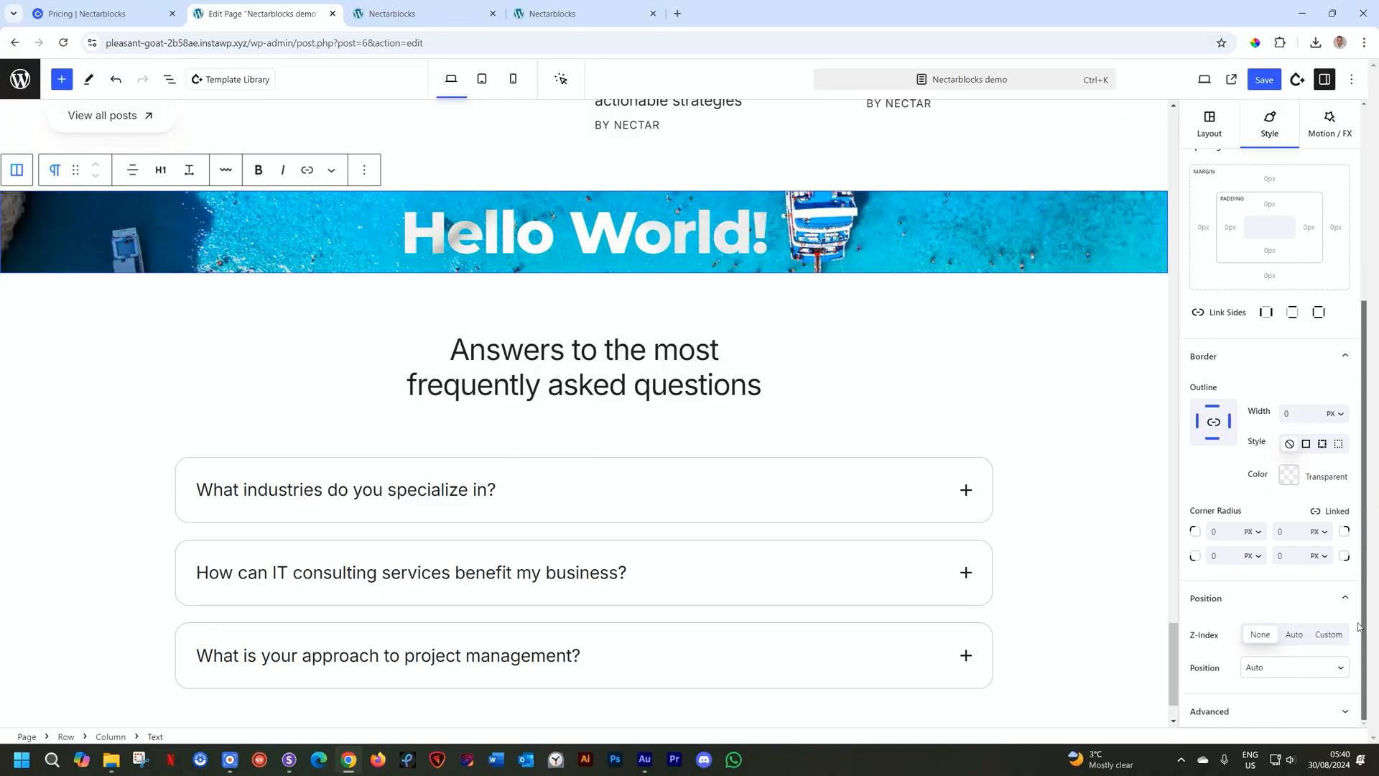
{"action": "scroll", "coordinate": [1360, 628], "scroll_direction": "up", "scroll_amount": 4}
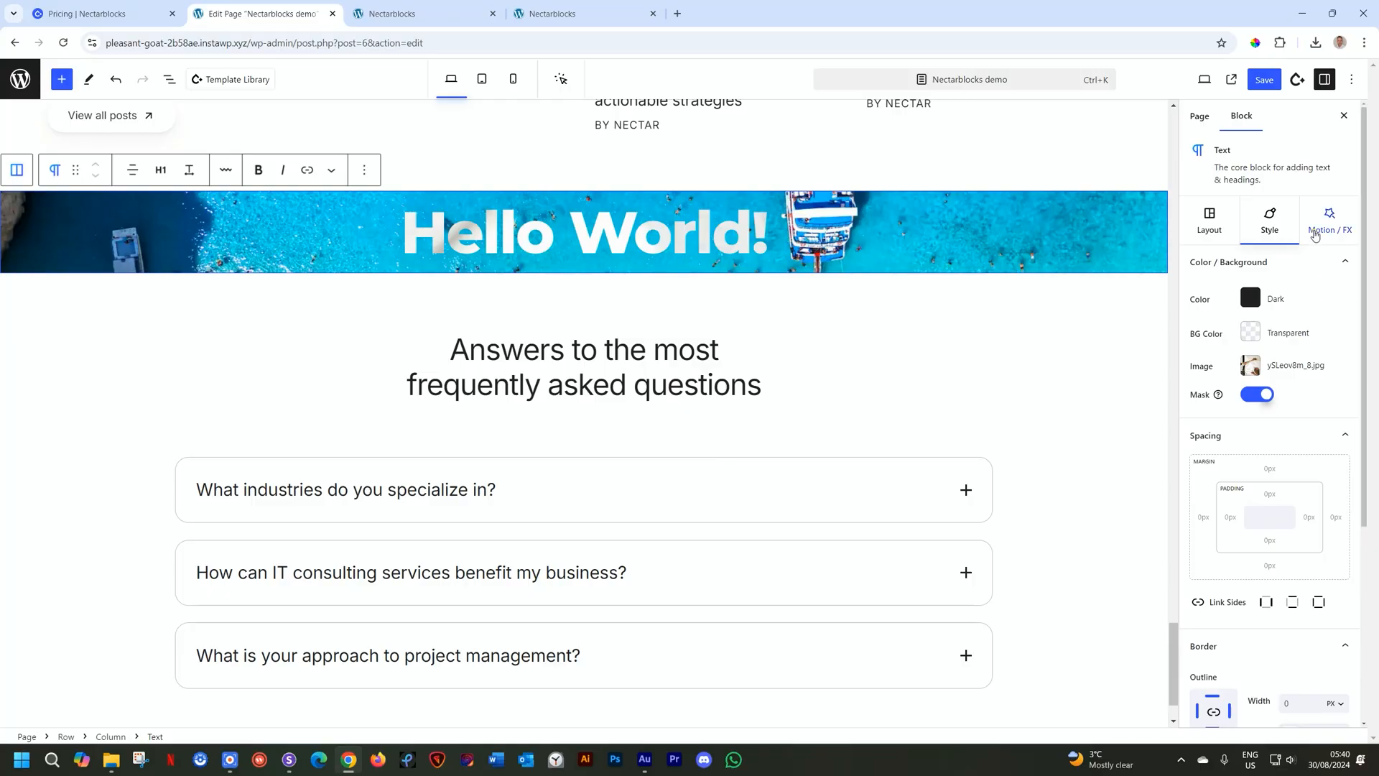
Review the heading's animation trigger types and add two Contrast filters to its effects
{"action": "left_click", "coordinate": [1315, 234]}
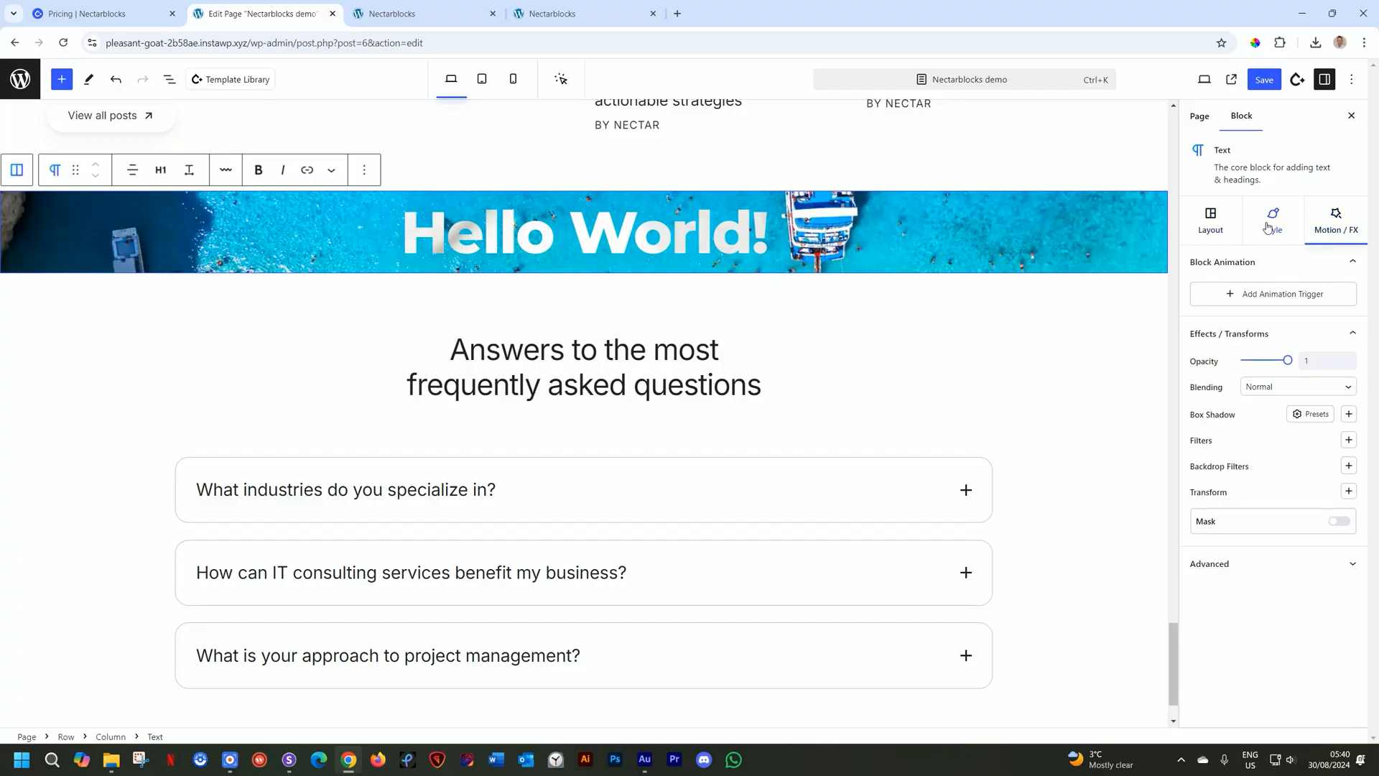
{"action": "left_click", "coordinate": [1269, 294]}
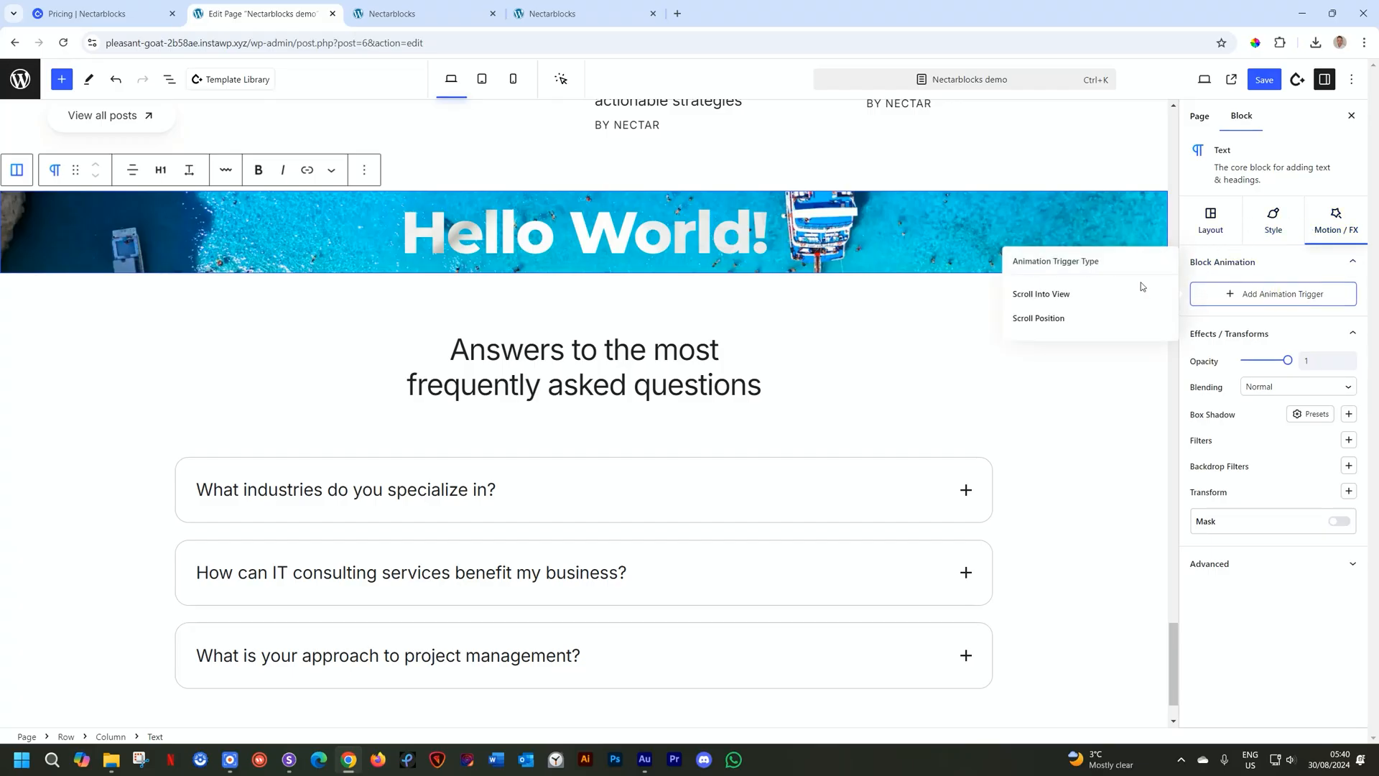
{"action": "left_click", "coordinate": [1207, 335]}
{"action": "left_click", "coordinate": [1206, 337]}
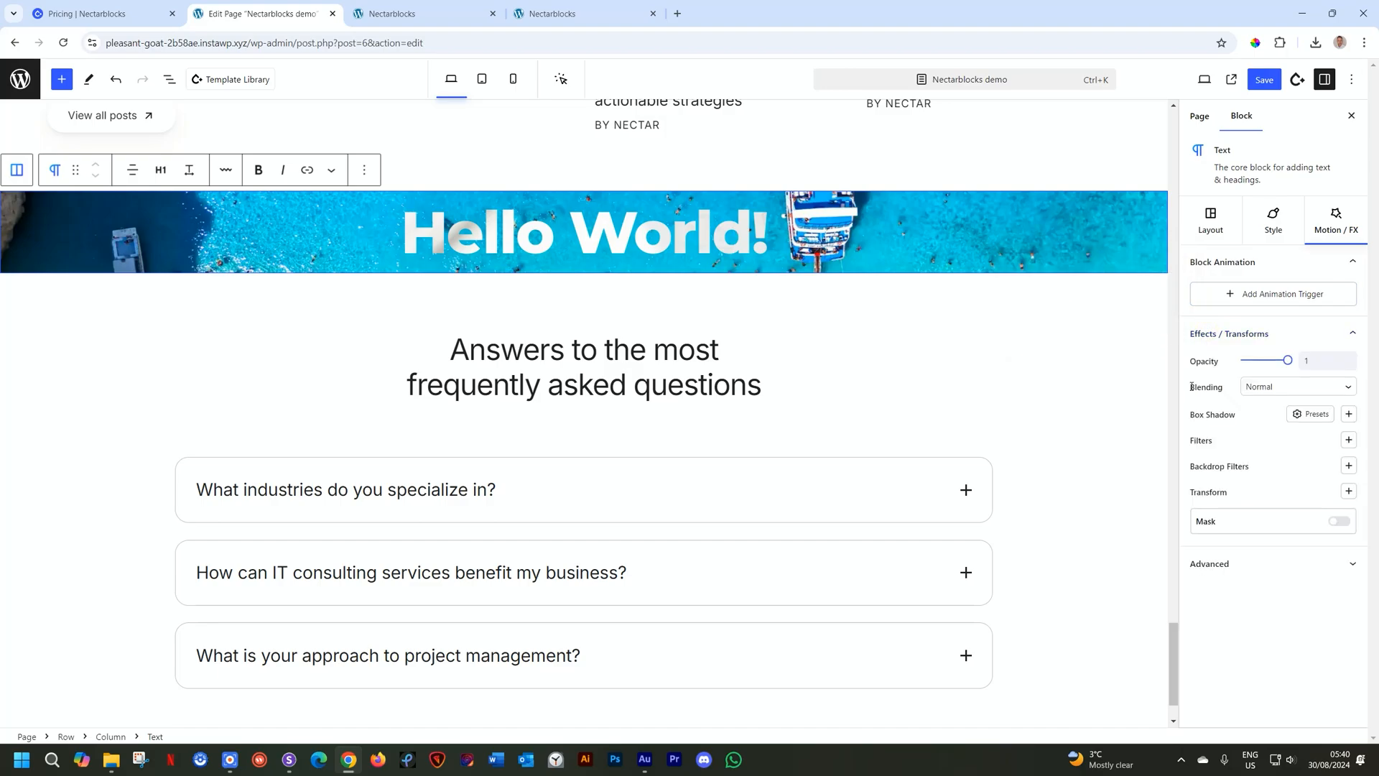
{"action": "left_click", "coordinate": [1349, 440]}
{"action": "left_click", "coordinate": [1349, 440]}
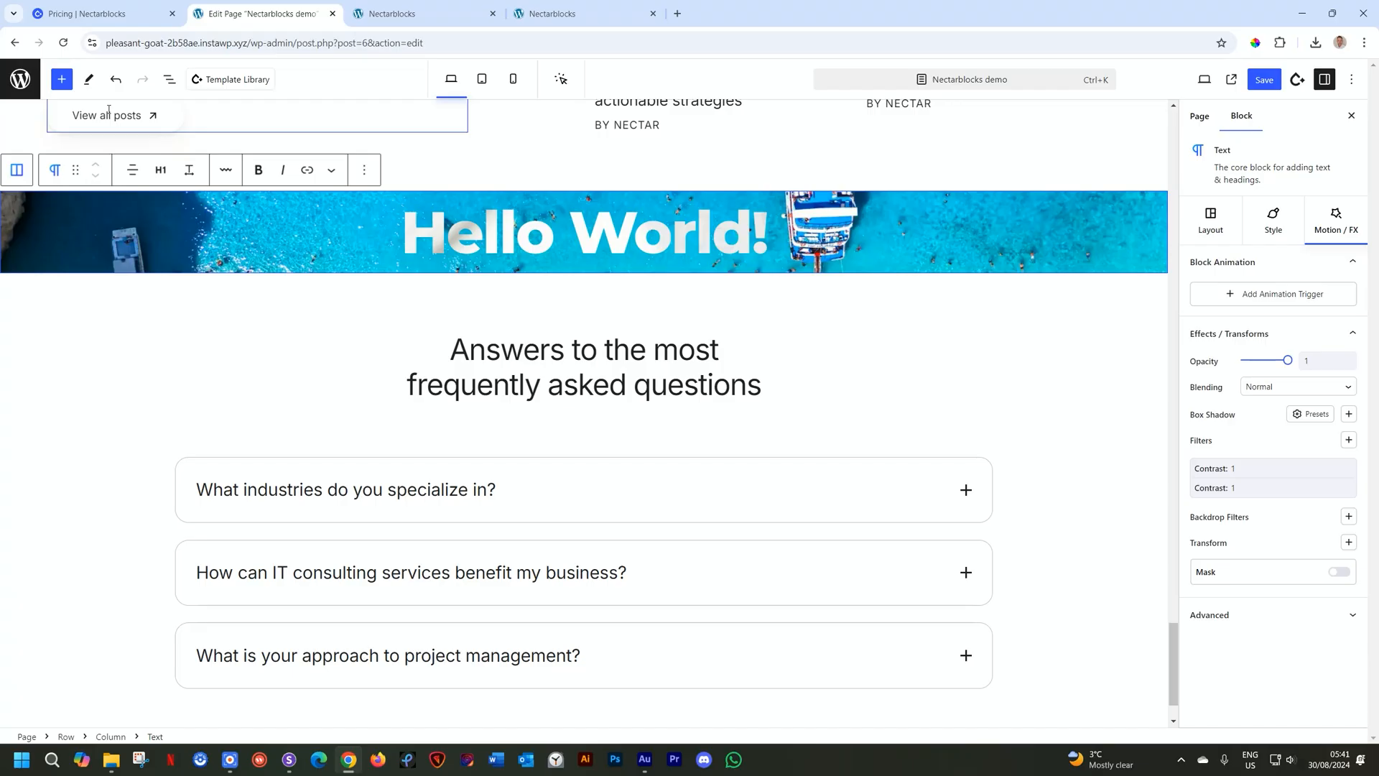
Browse the Nectarblocks block previews and insert a Divider block below the "Hello World!" heading
{"action": "left_click", "coordinate": [62, 79]}
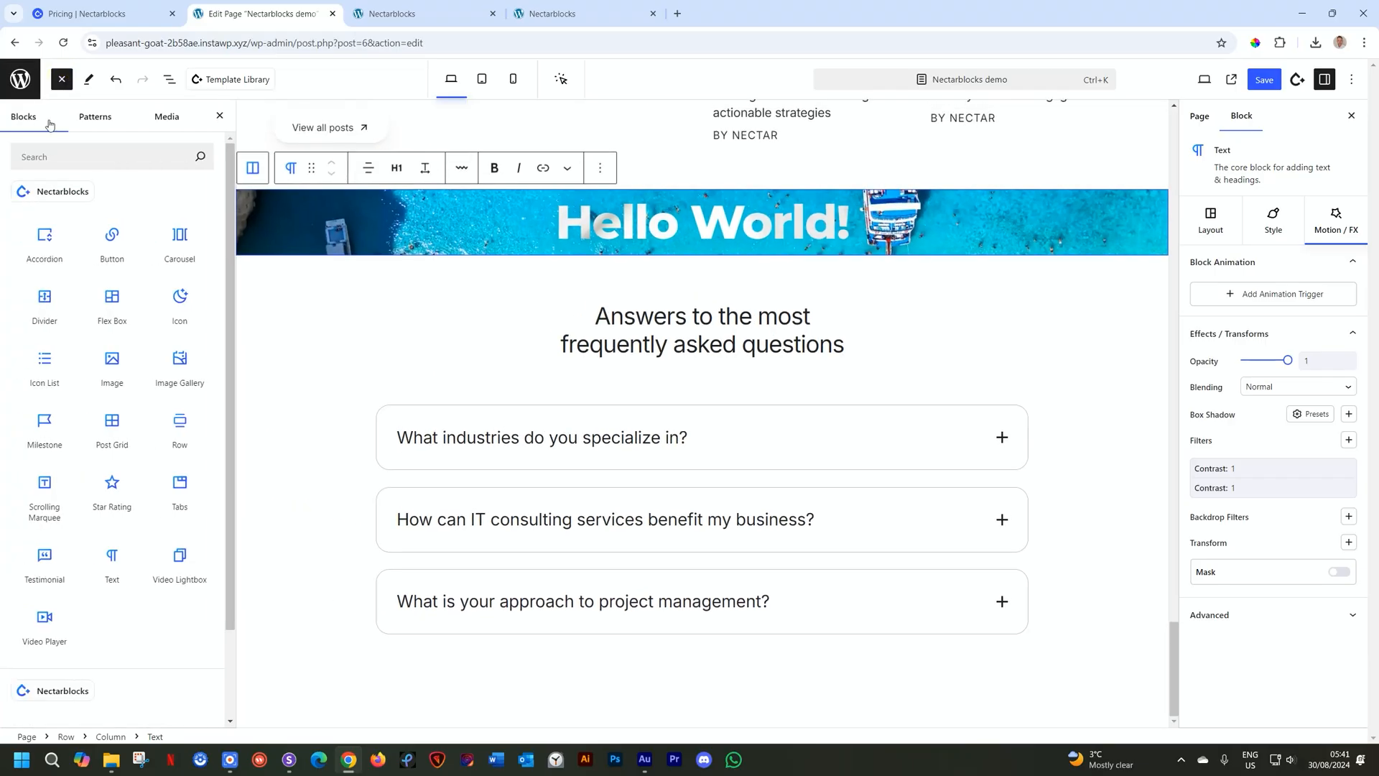
{"action": "mouse_move", "coordinate": [60, 243]}
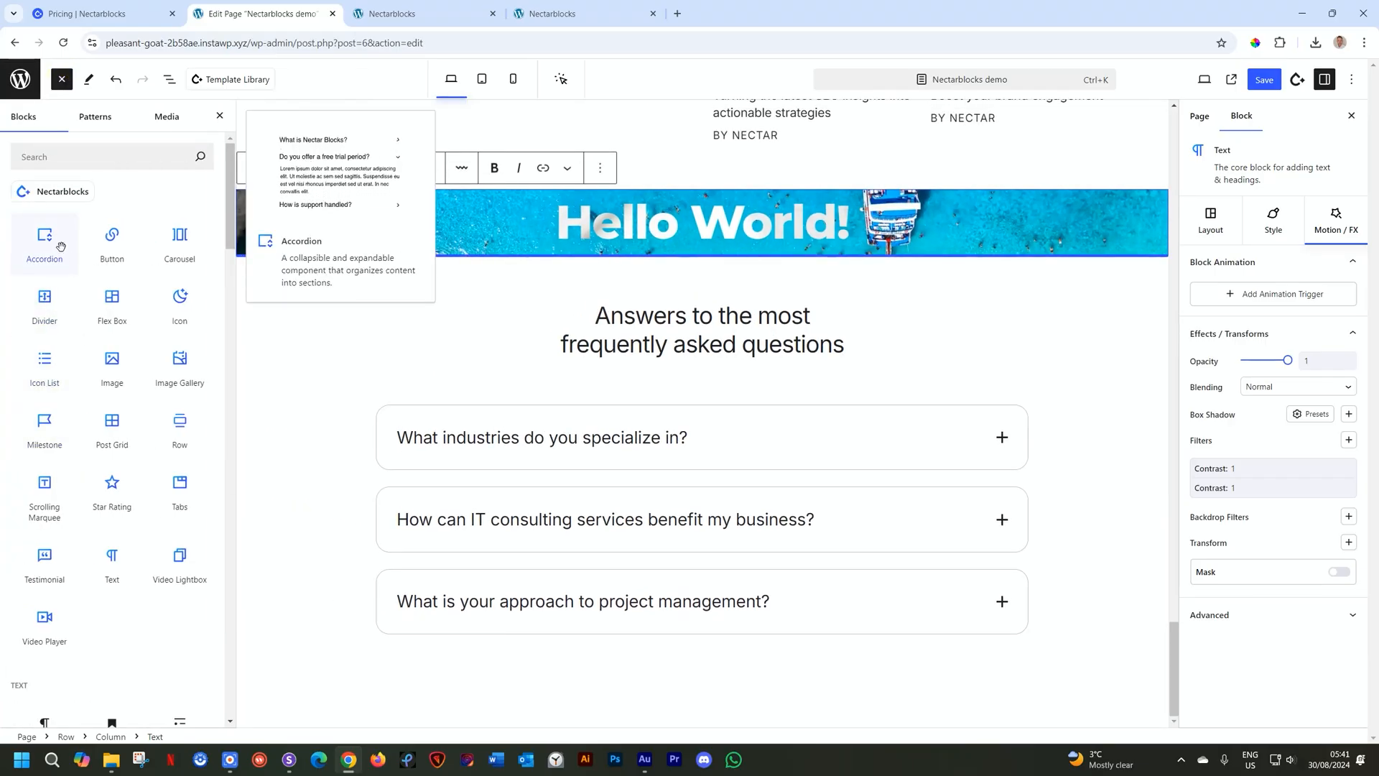
{"action": "mouse_move", "coordinate": [182, 546]}
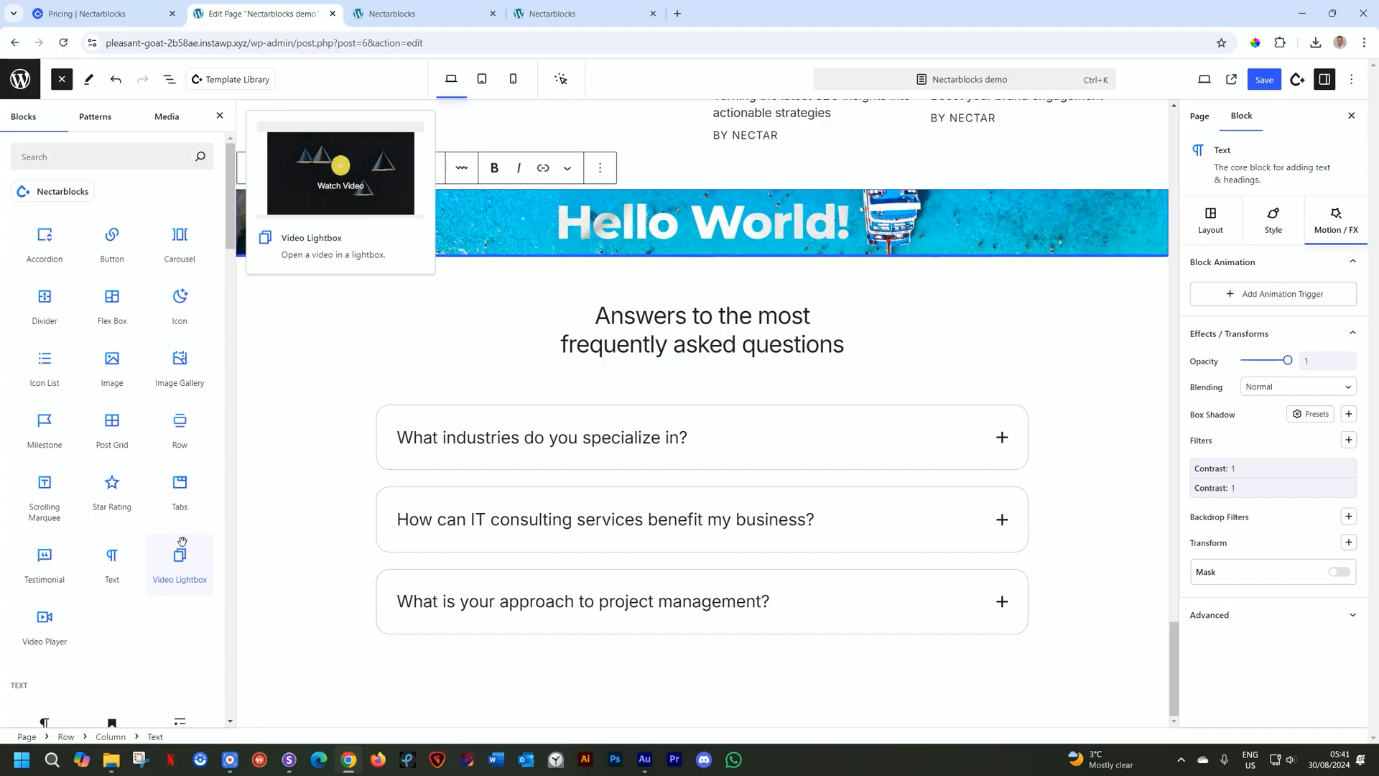
{"action": "mouse_move", "coordinate": [184, 256]}
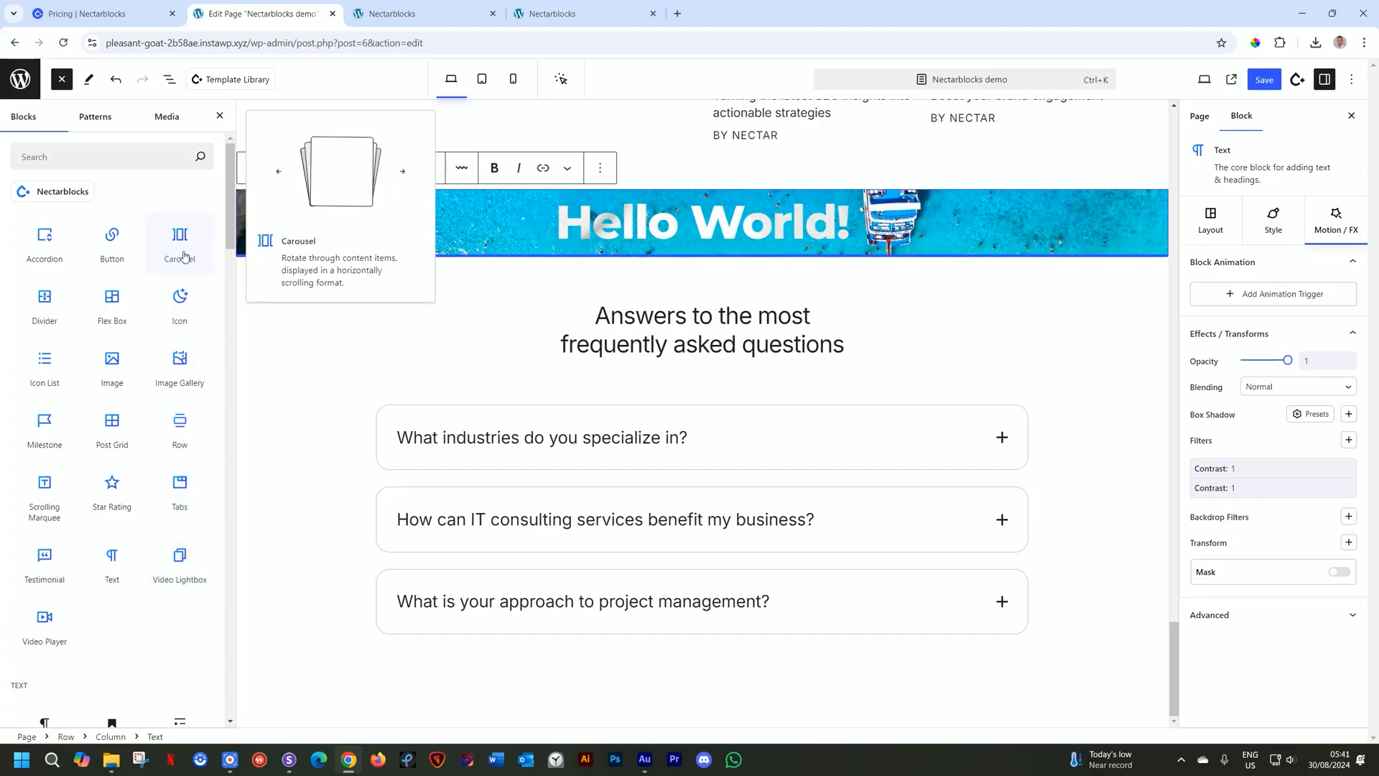
{"action": "mouse_move", "coordinate": [115, 266]}
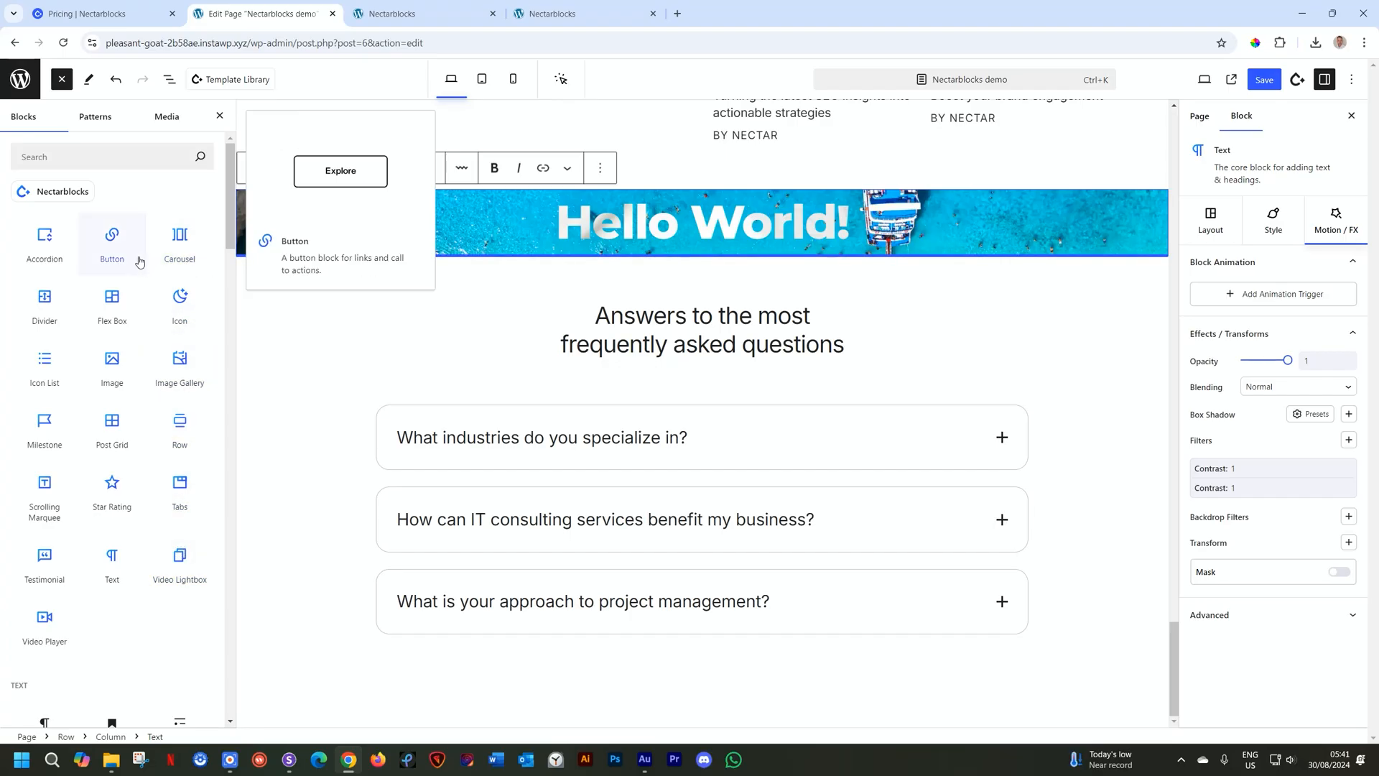
{"action": "mouse_move", "coordinate": [50, 298]}
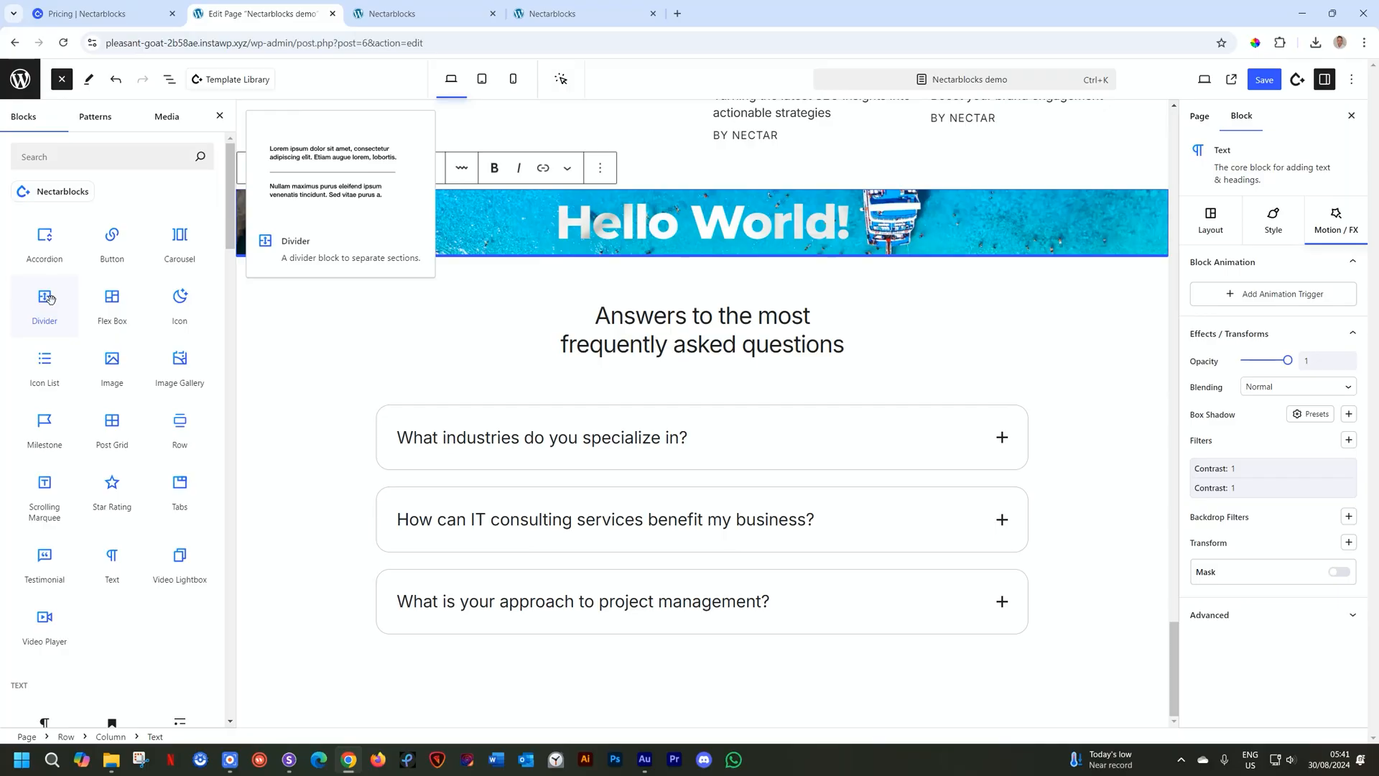
{"action": "left_click", "coordinate": [45, 298]}
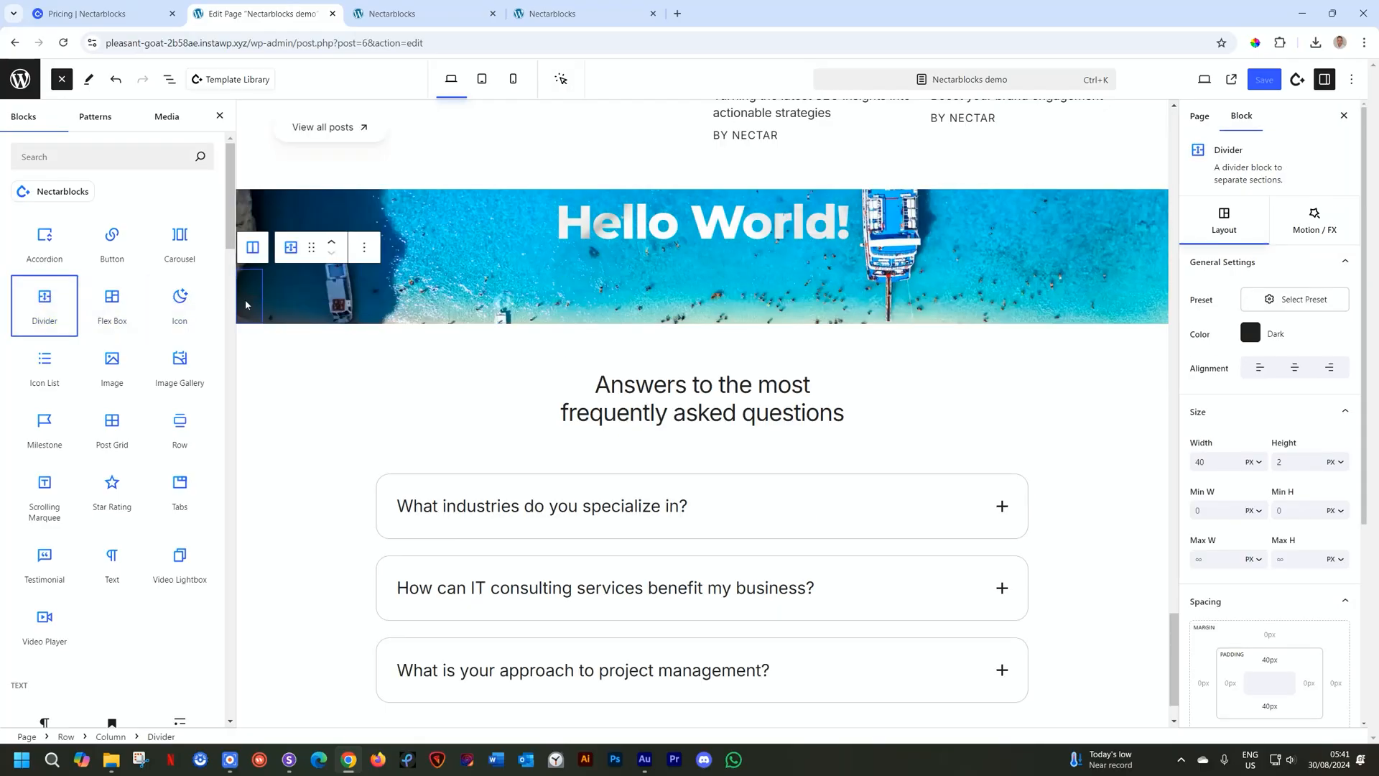
Apply the Default preset to the new divider and center its alignment
{"action": "left_click", "coordinate": [289, 252]}
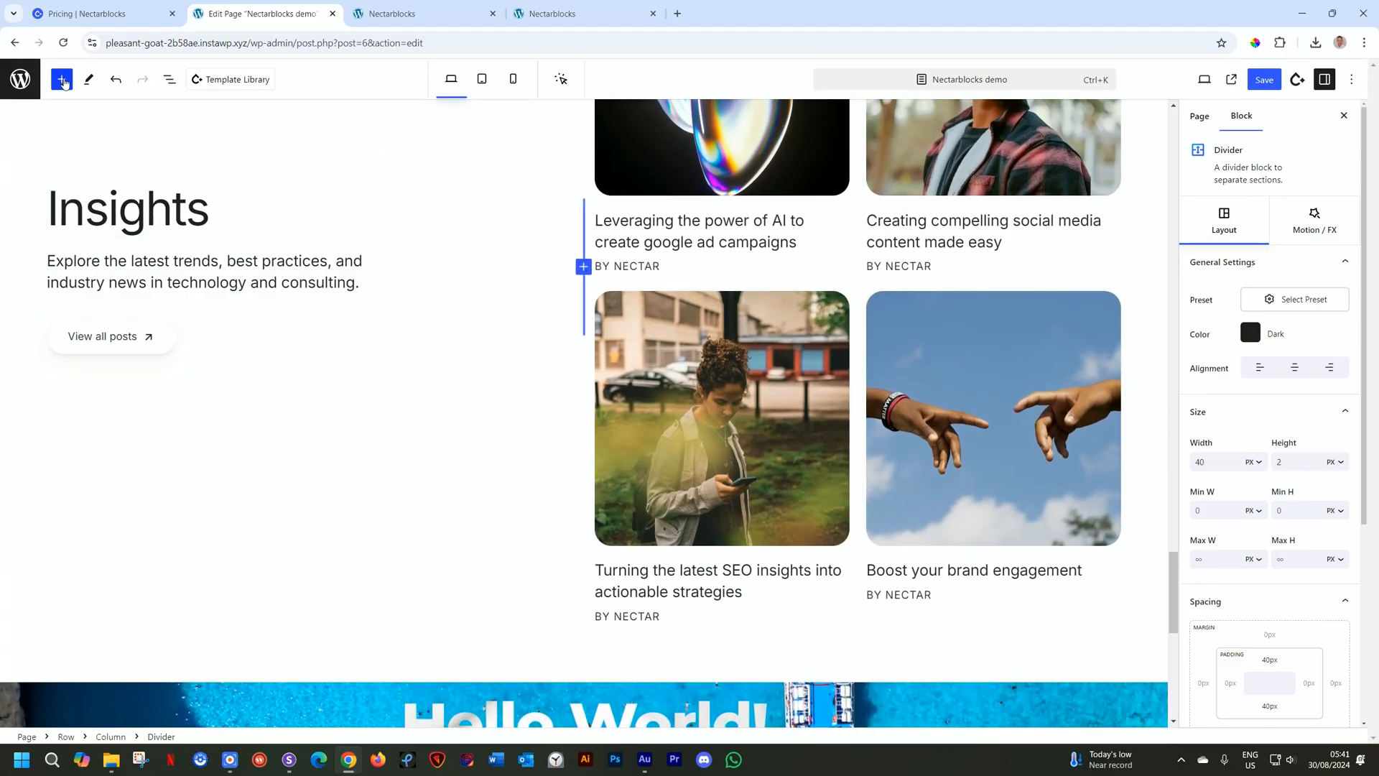
{"action": "left_click", "coordinate": [171, 80]}
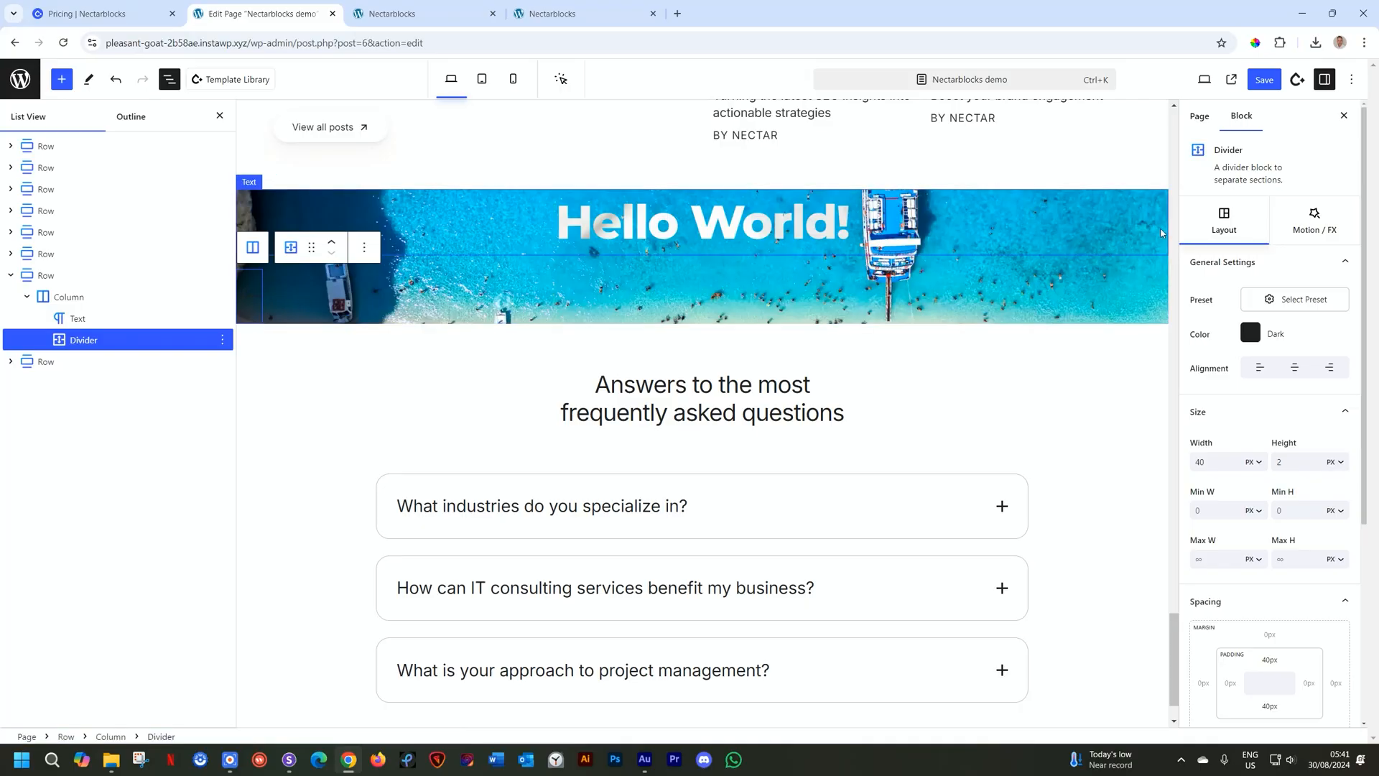
{"action": "left_click", "coordinate": [1297, 309]}
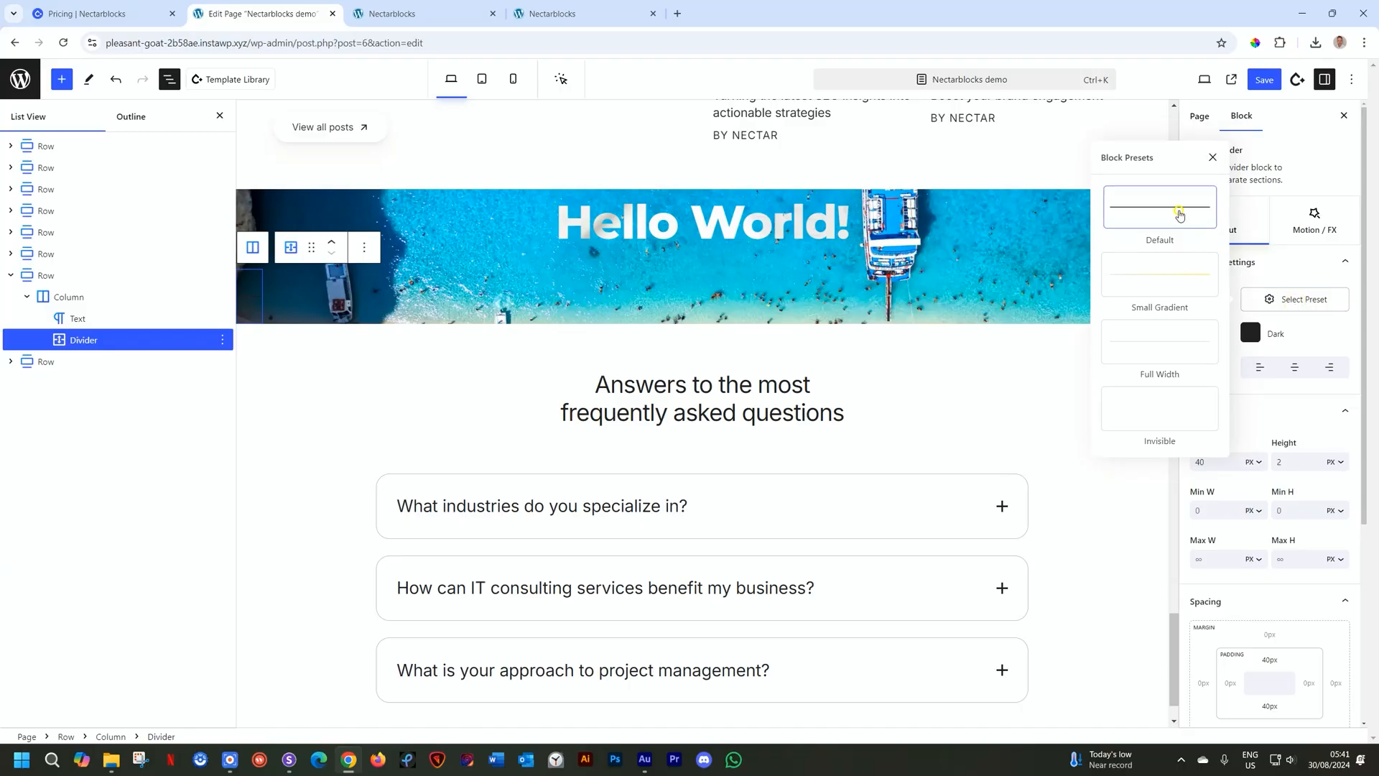
{"action": "left_click", "coordinate": [1179, 215]}
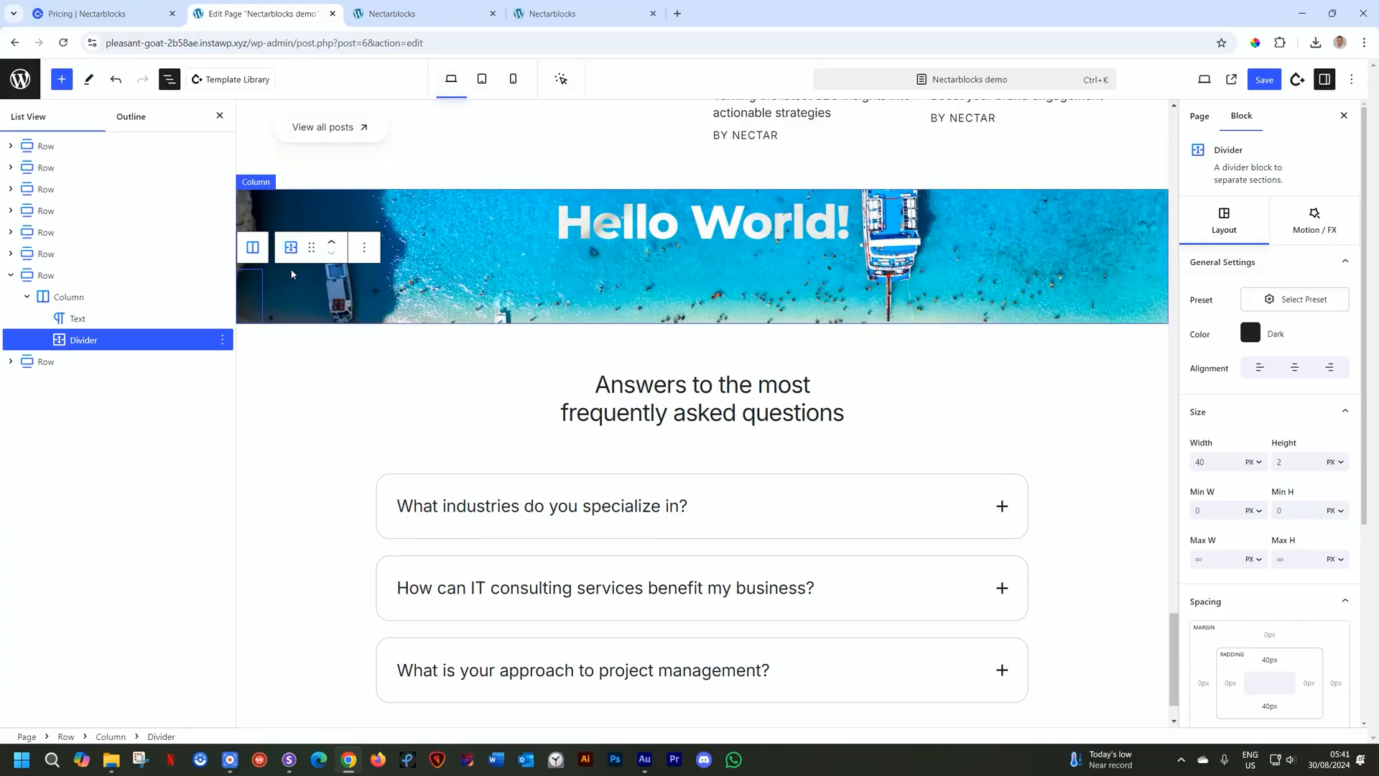
{"action": "left_click", "coordinate": [1291, 368]}
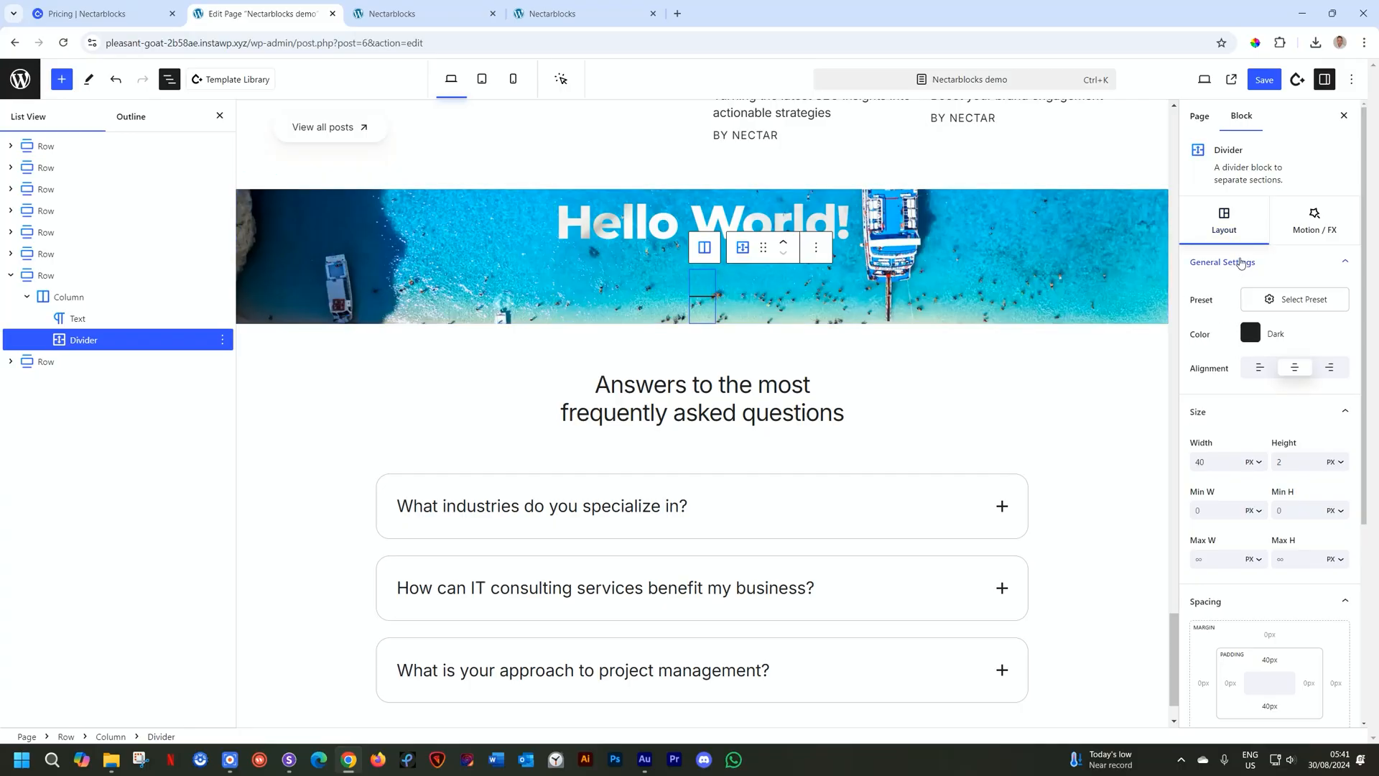
{"action": "left_click", "coordinate": [1293, 299]}
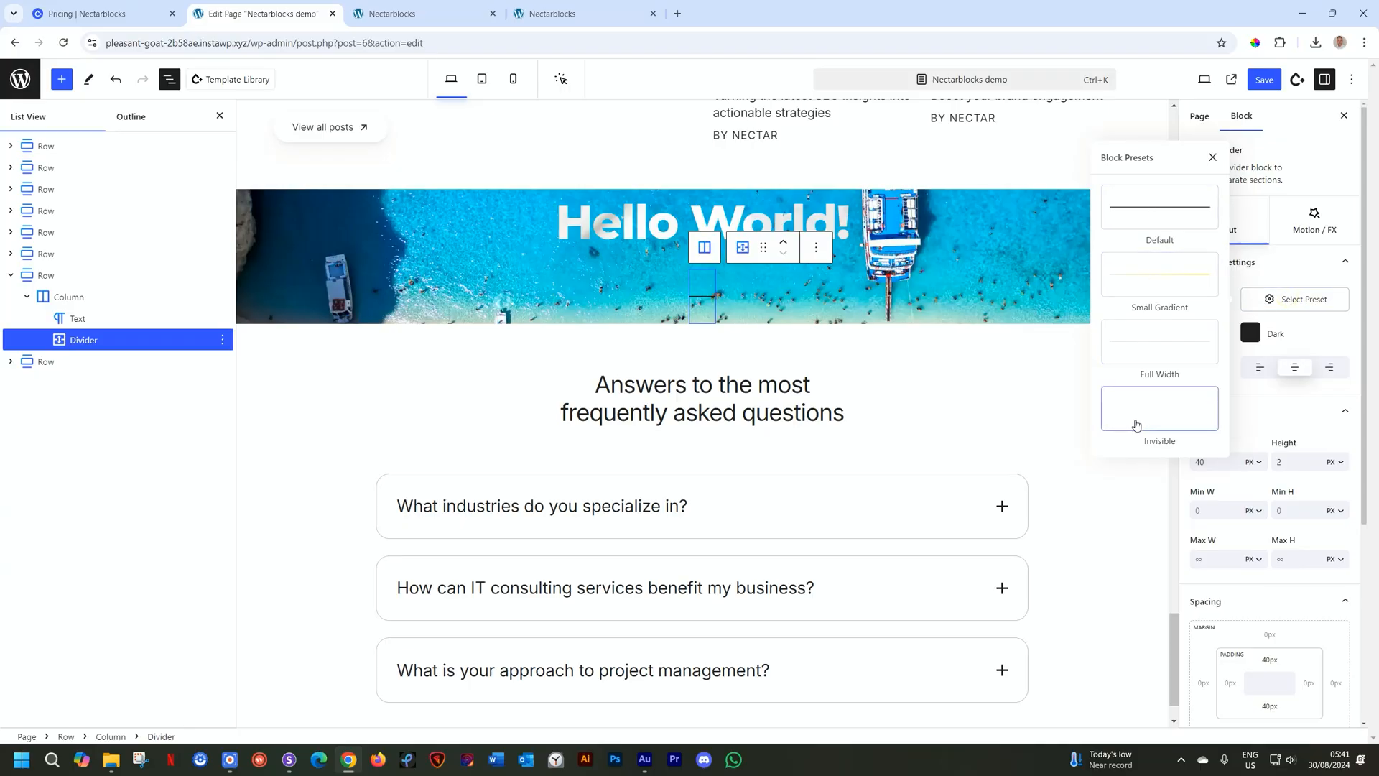
Set the divider's color to #002d49 by sampling the dark area of the row's background image
{"action": "left_click", "coordinate": [1252, 333]}
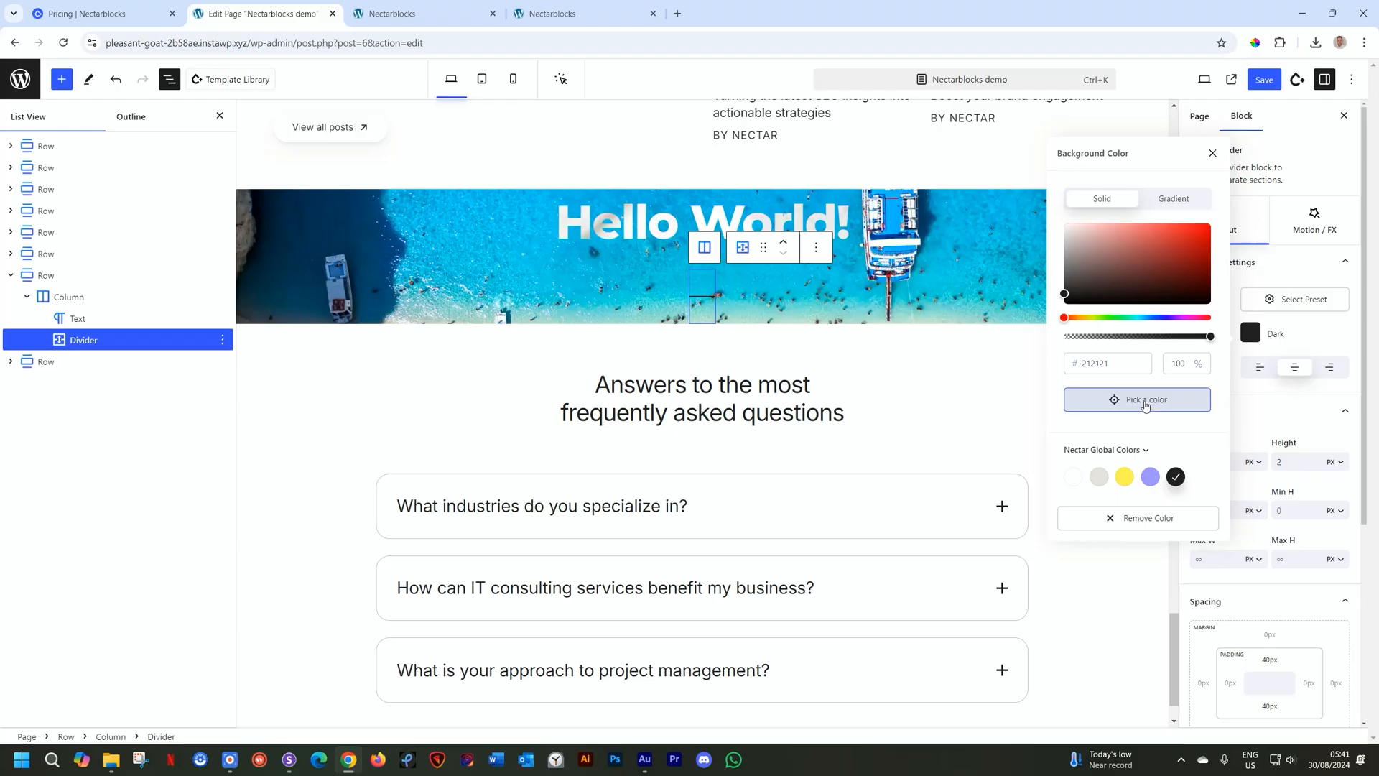
{"action": "left_click", "coordinate": [1145, 402]}
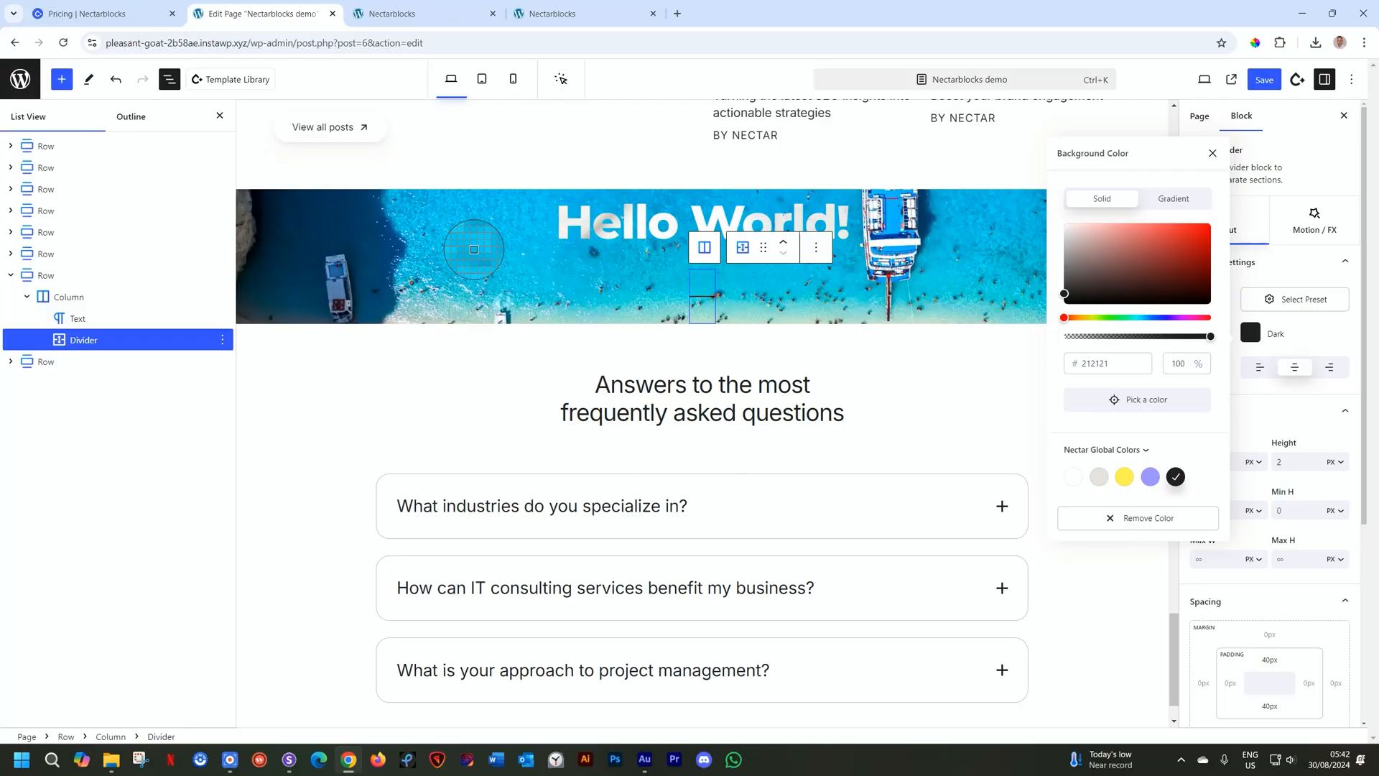
{"action": "left_click", "coordinate": [1167, 401]}
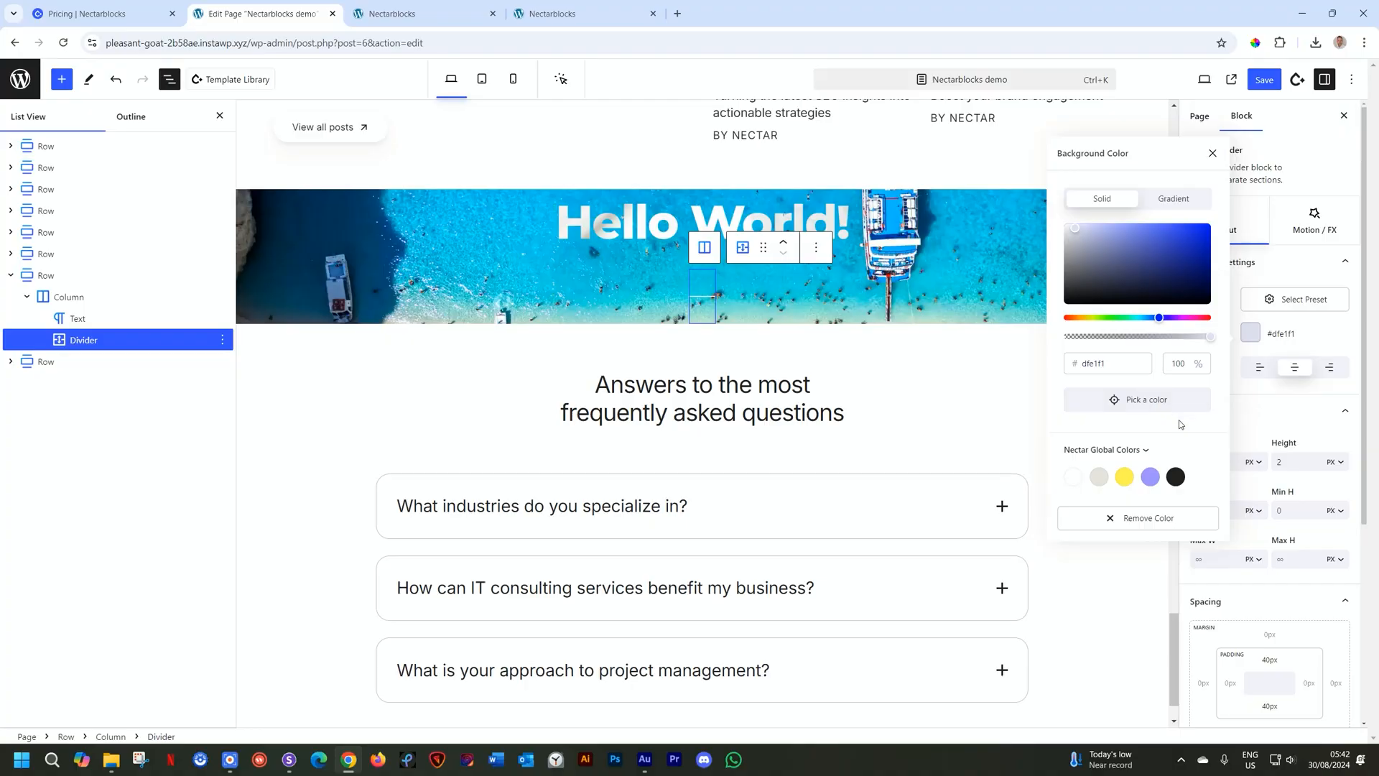
{"action": "left_click", "coordinate": [1159, 400]}
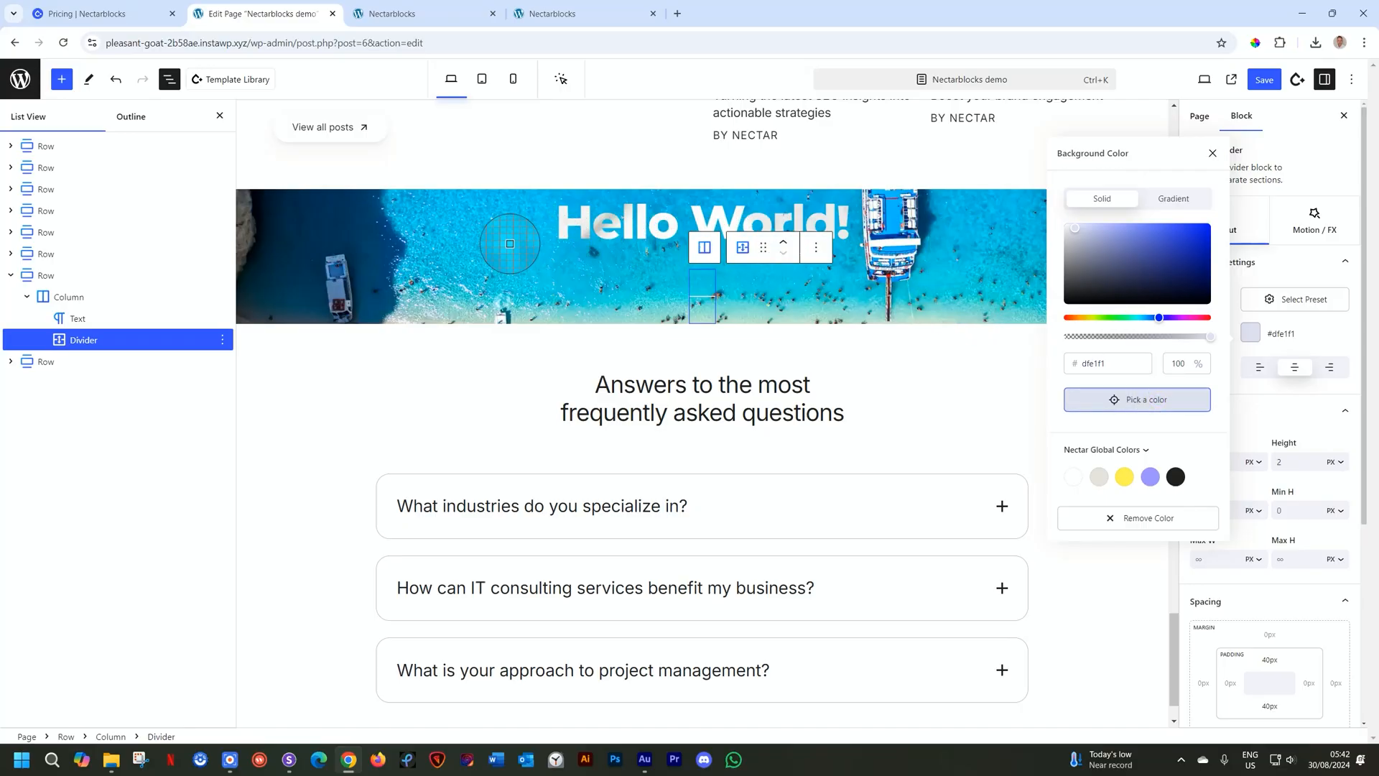
{"action": "left_click", "coordinate": [302, 224]}
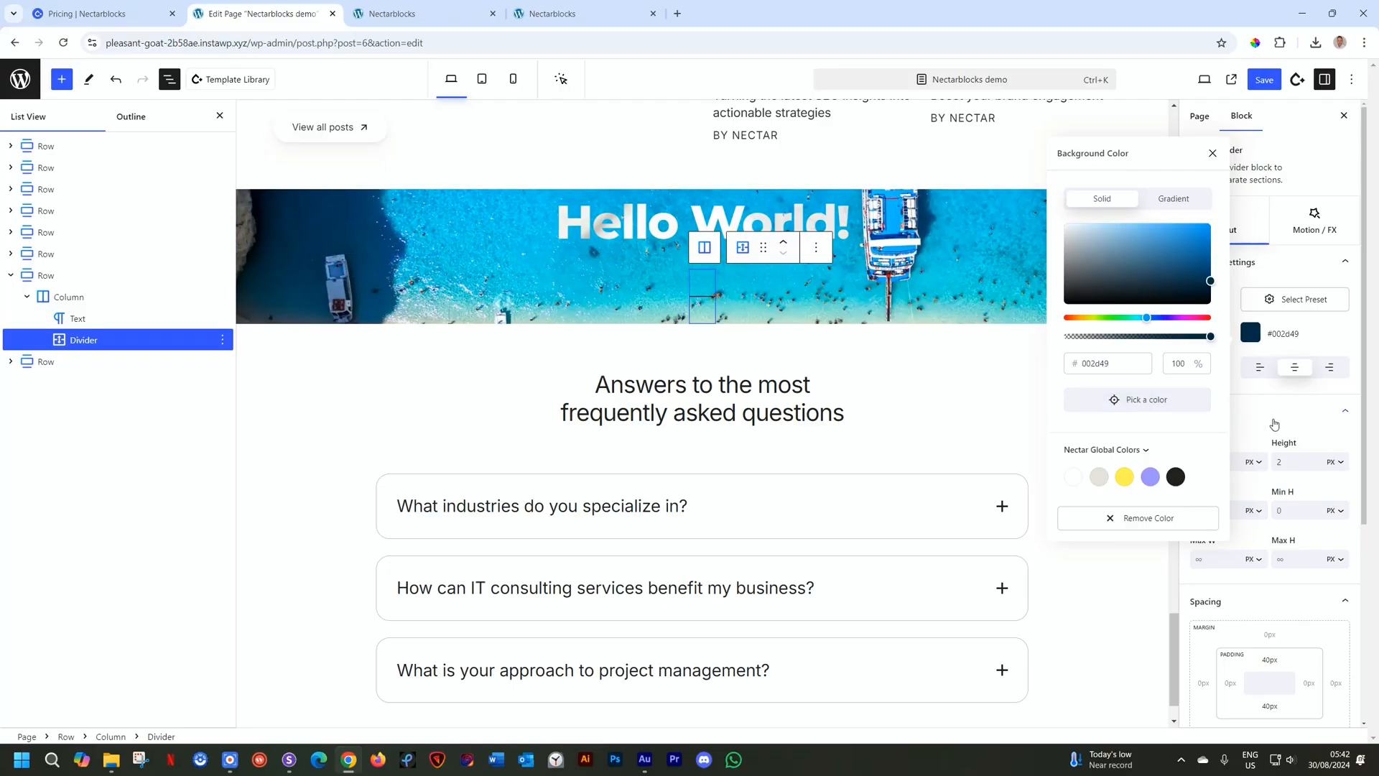
{"action": "left_click", "coordinate": [1279, 410]}
{"action": "left_click", "coordinate": [1279, 412]}
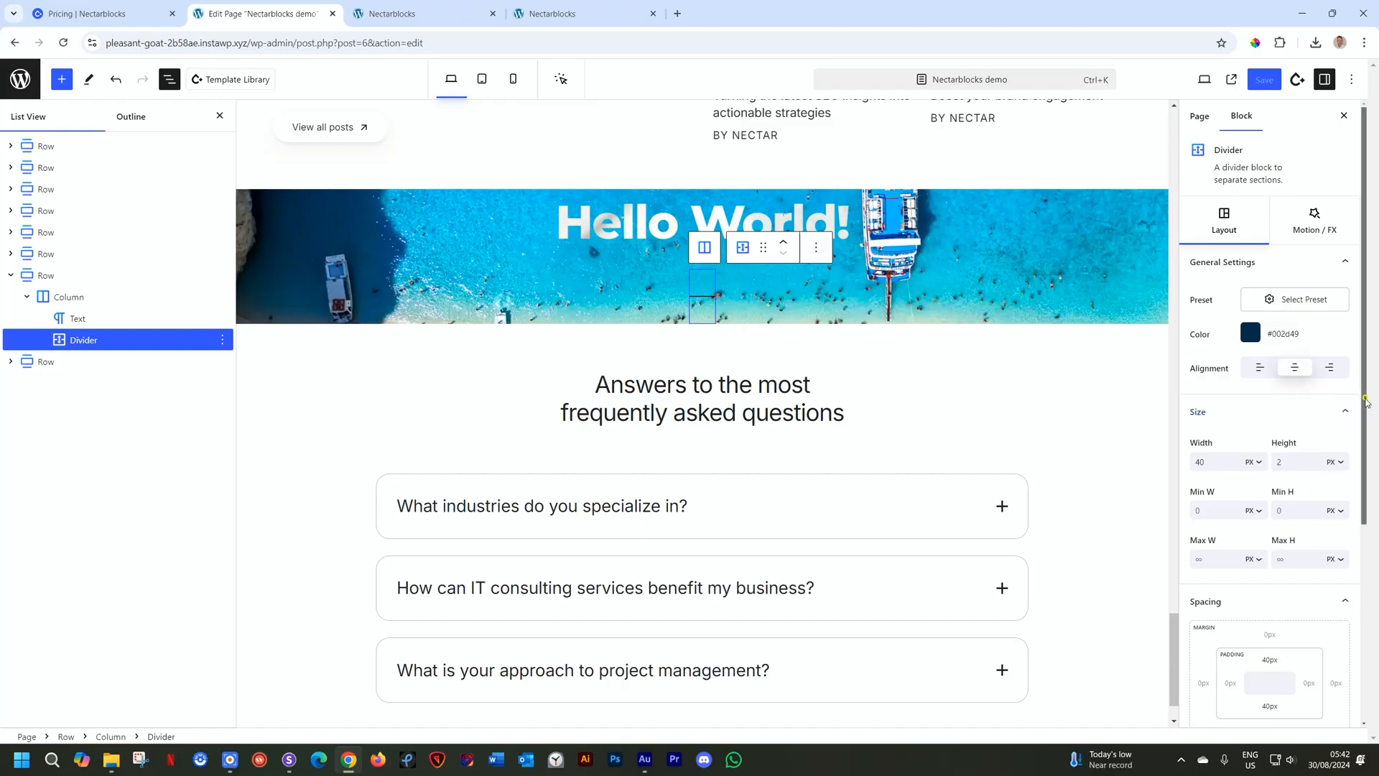
Set the divider's height to 6 px
{"action": "scroll", "coordinate": [1309, 309], "scroll_direction": "down", "scroll_amount": 3}
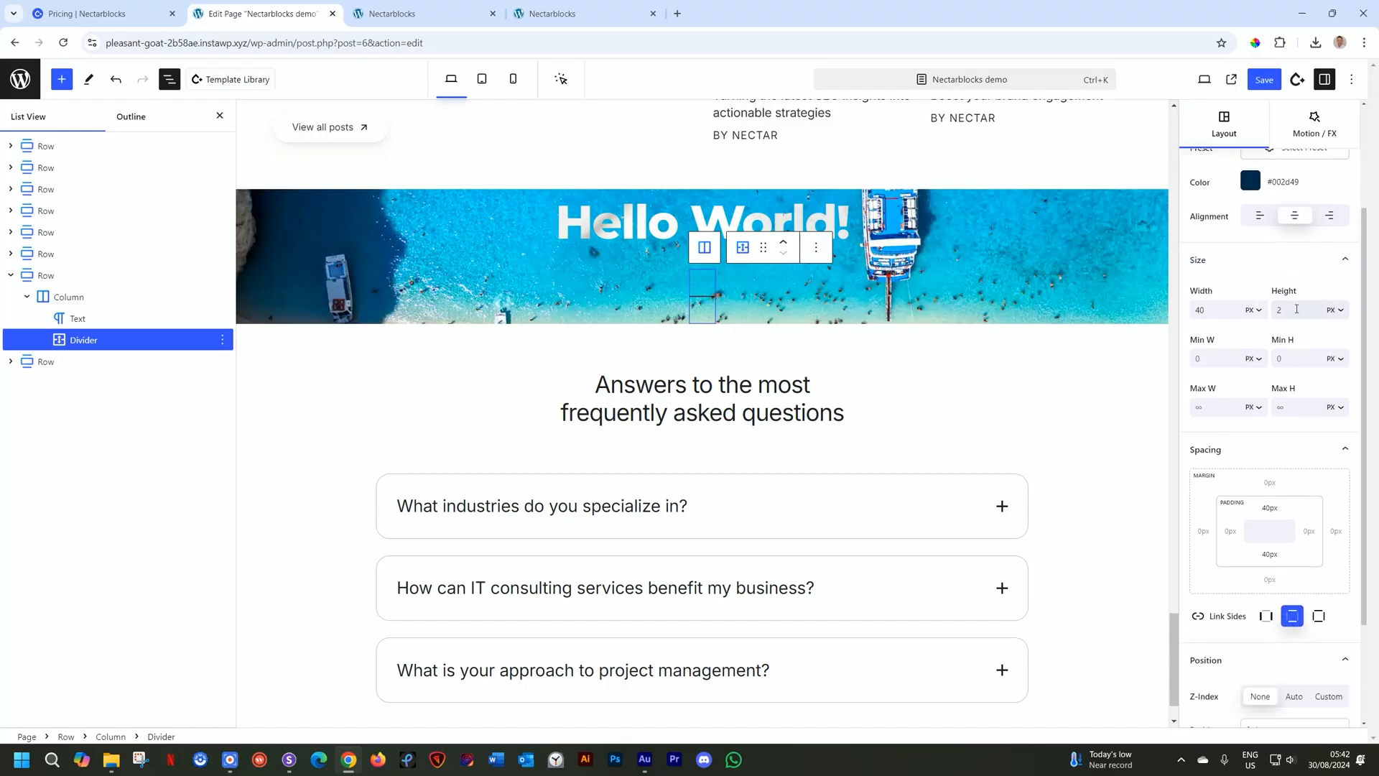
{"action": "key", "text": "Up"}
{"action": "key", "text": "Up"}
{"action": "key", "text": "Up"}
{"action": "key", "text": "Up"}
{"action": "key", "text": "Up"}
{"action": "key", "text": "Up"}
{"action": "key", "text": "Up"}
{"action": "key", "text": "Up"}
{"action": "key", "text": "Up"}
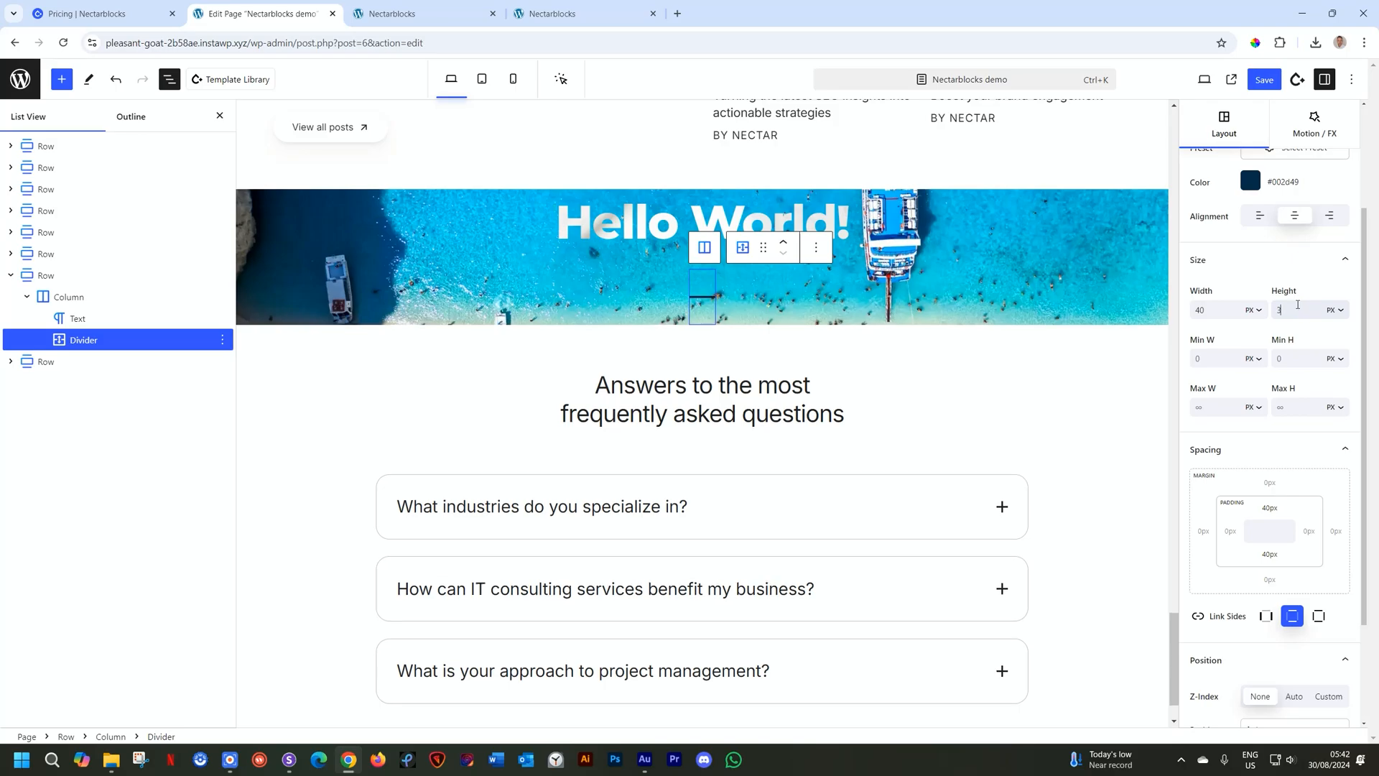
{"action": "key", "text": "Down"}
{"action": "key", "text": "Down"}
{"action": "key", "text": "Down"}
{"action": "key", "text": "Down"}
{"action": "key", "text": "Down"}
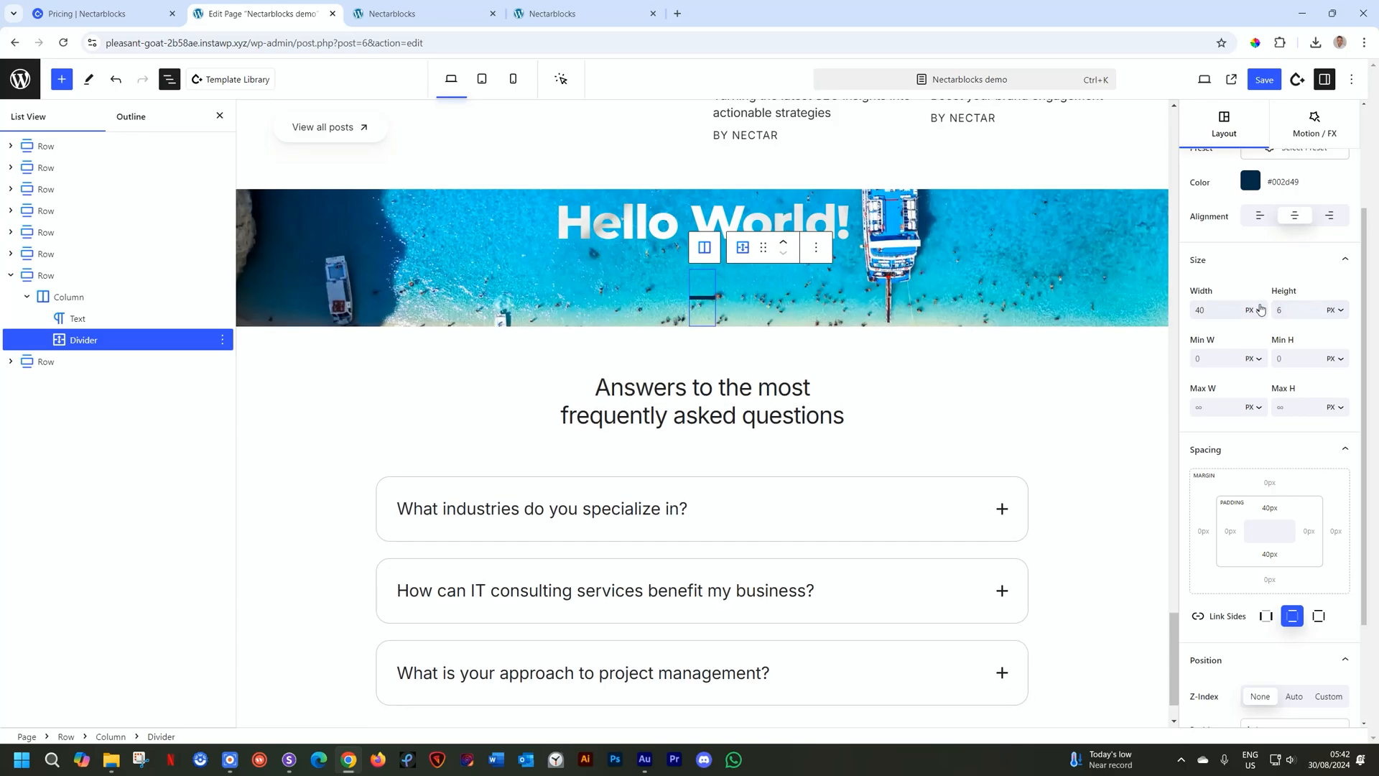
Switch the divider's width unit to percent and set the width to 10%
{"action": "left_click", "coordinate": [1250, 310]}
{"action": "left_click", "coordinate": [1241, 359]}
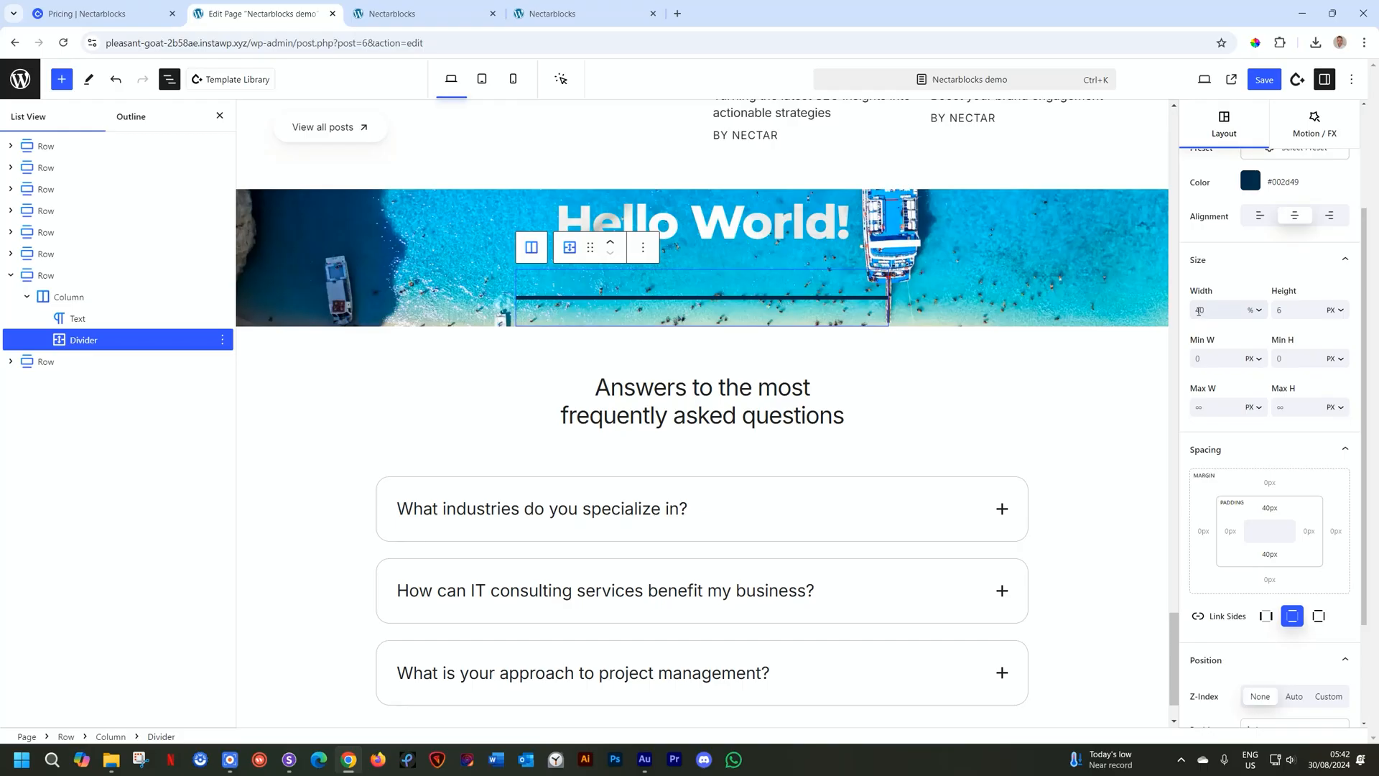
{"action": "type", "text": "10"}
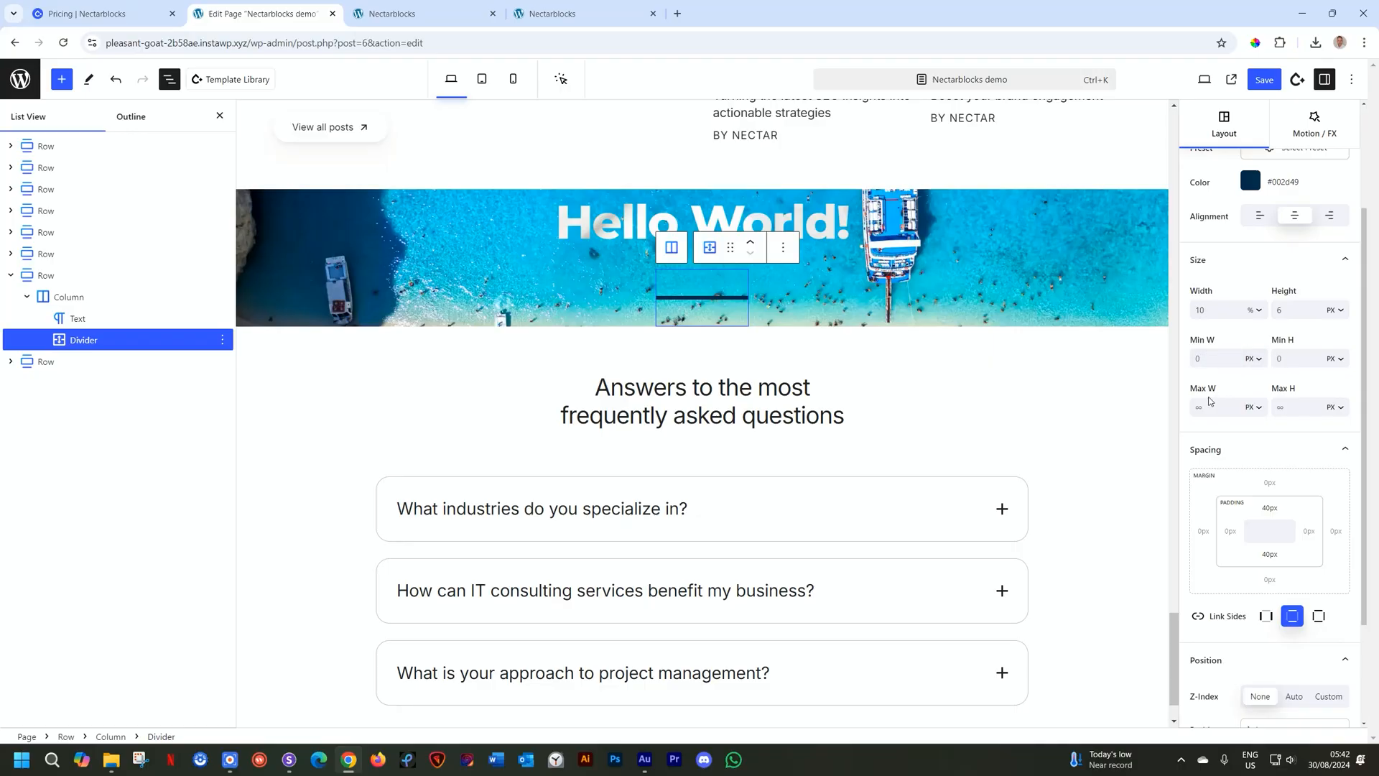
Set the divider's height to 2 px
{"action": "left_click_drag", "start_coordinate": [1364, 344], "coordinate": [1375, 235]}
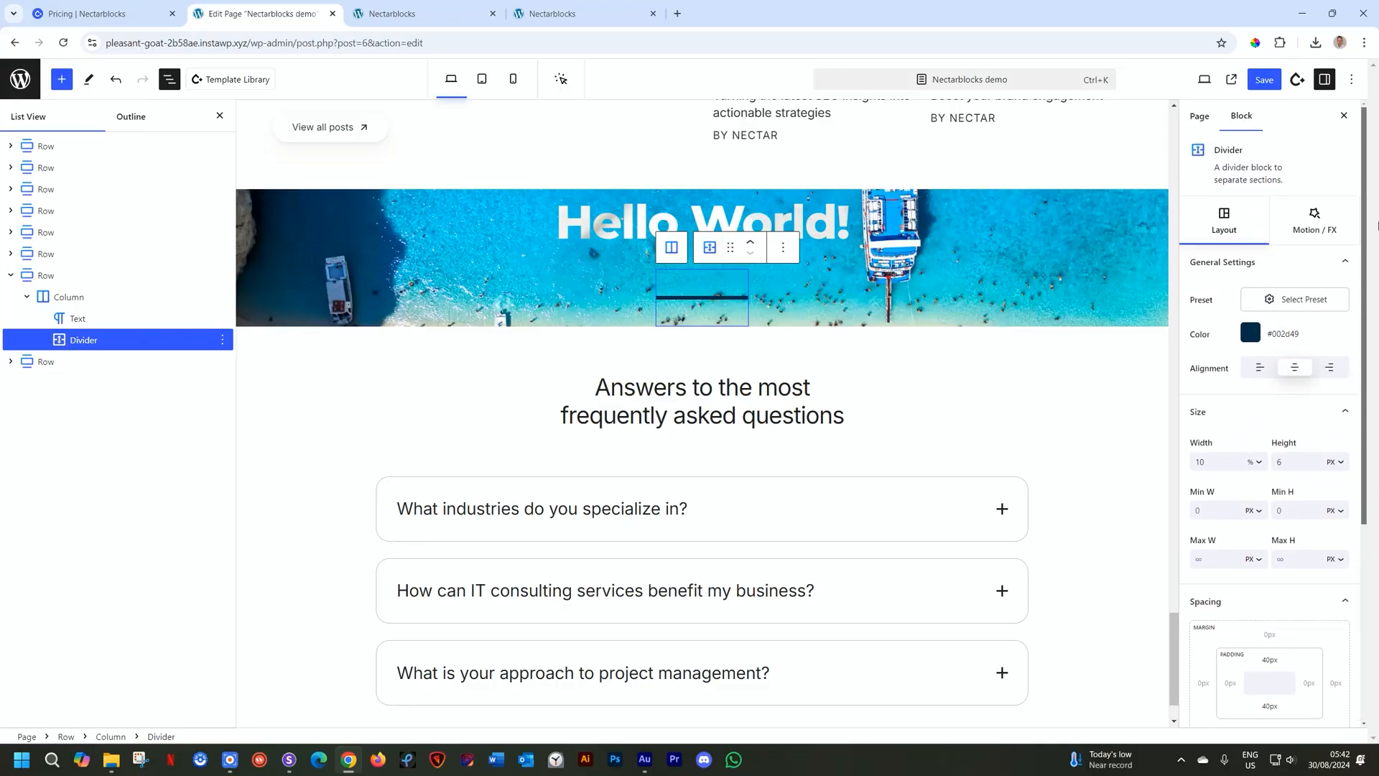
{"action": "left_click", "coordinate": [1314, 221]}
{"action": "left_click", "coordinate": [1237, 219]}
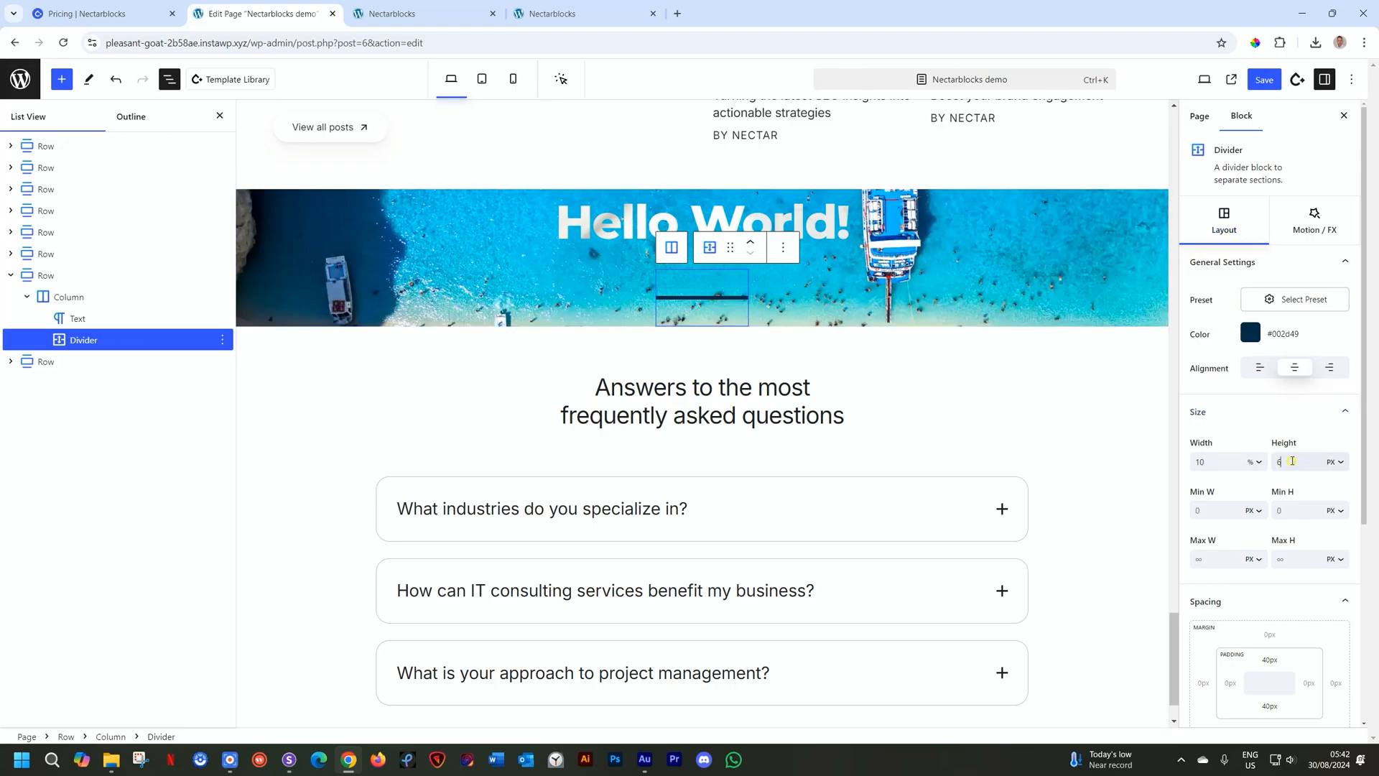
{"action": "double_click", "coordinate": [1293, 460]}
{"action": "type", "text": "3"}
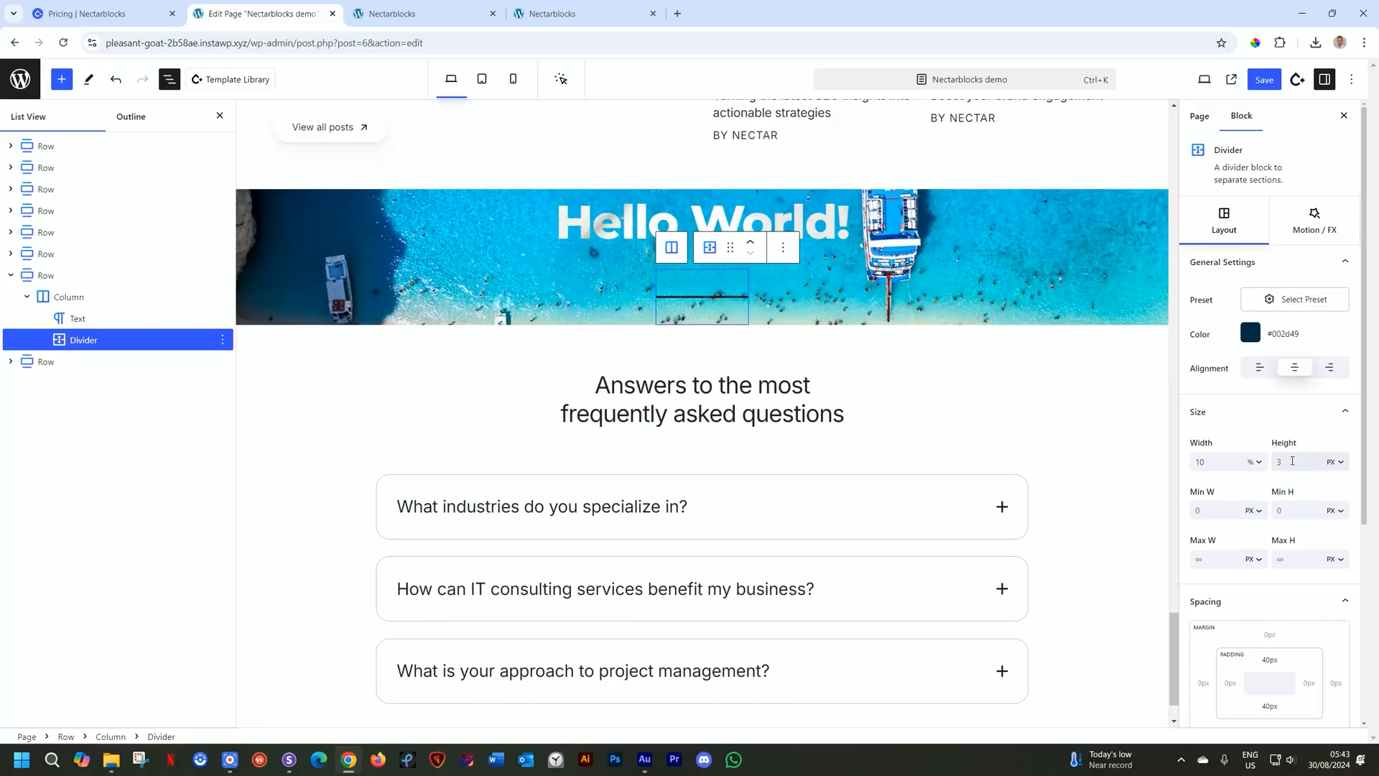
{"action": "key", "text": "BackSpace"}
{"action": "type", "text": "2"}
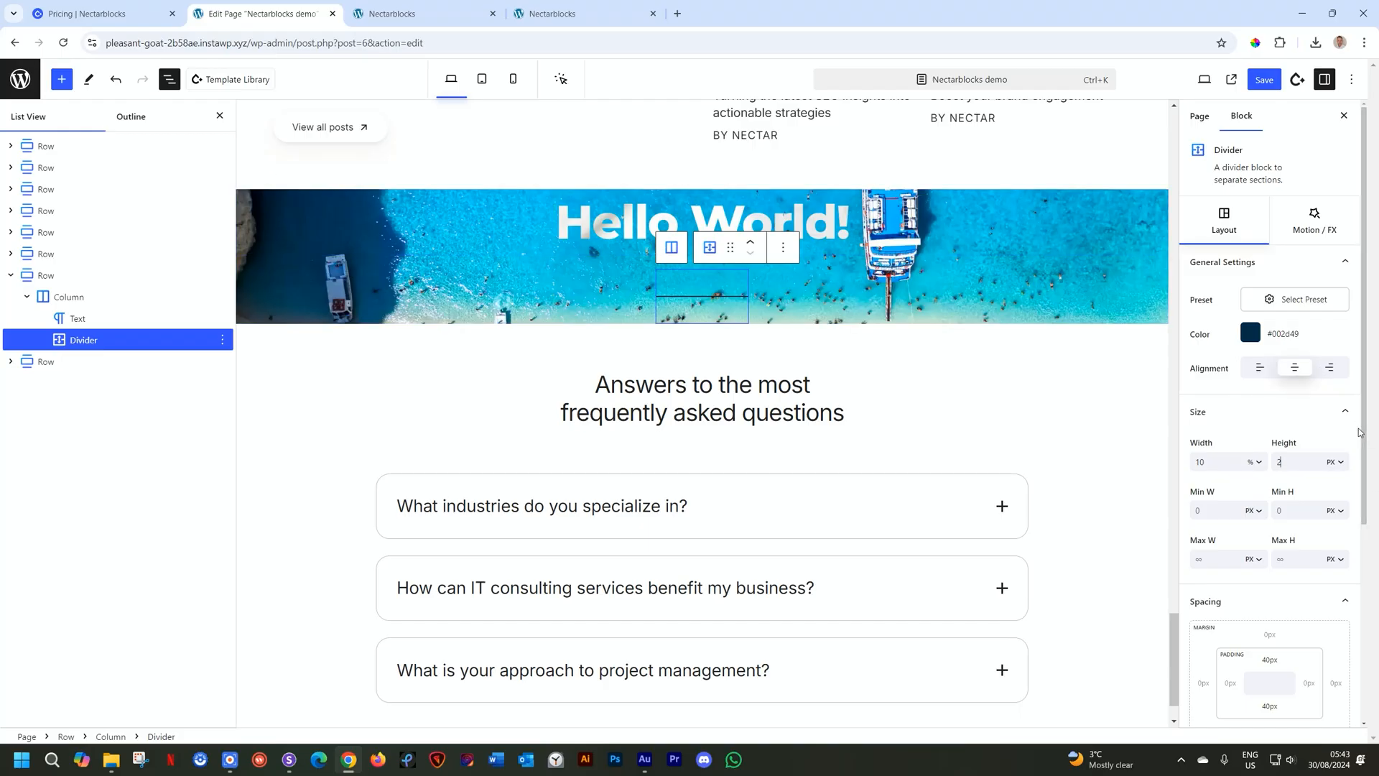
Reduce the divider's linked top and bottom padding to 0 px and apply the None spacing preset
{"action": "scroll", "coordinate": [1363, 432], "scroll_direction": "down", "scroll_amount": 3}
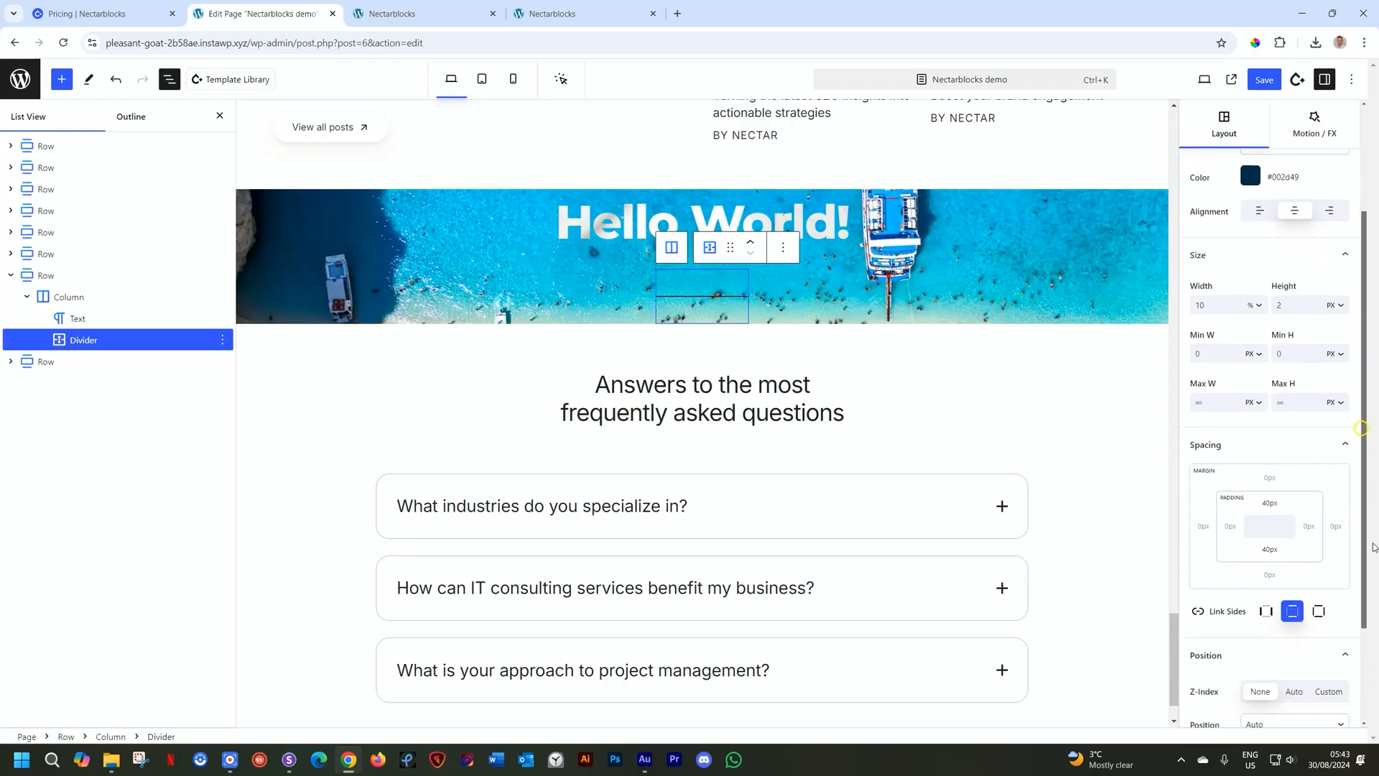
{"action": "left_click", "coordinate": [1270, 444]}
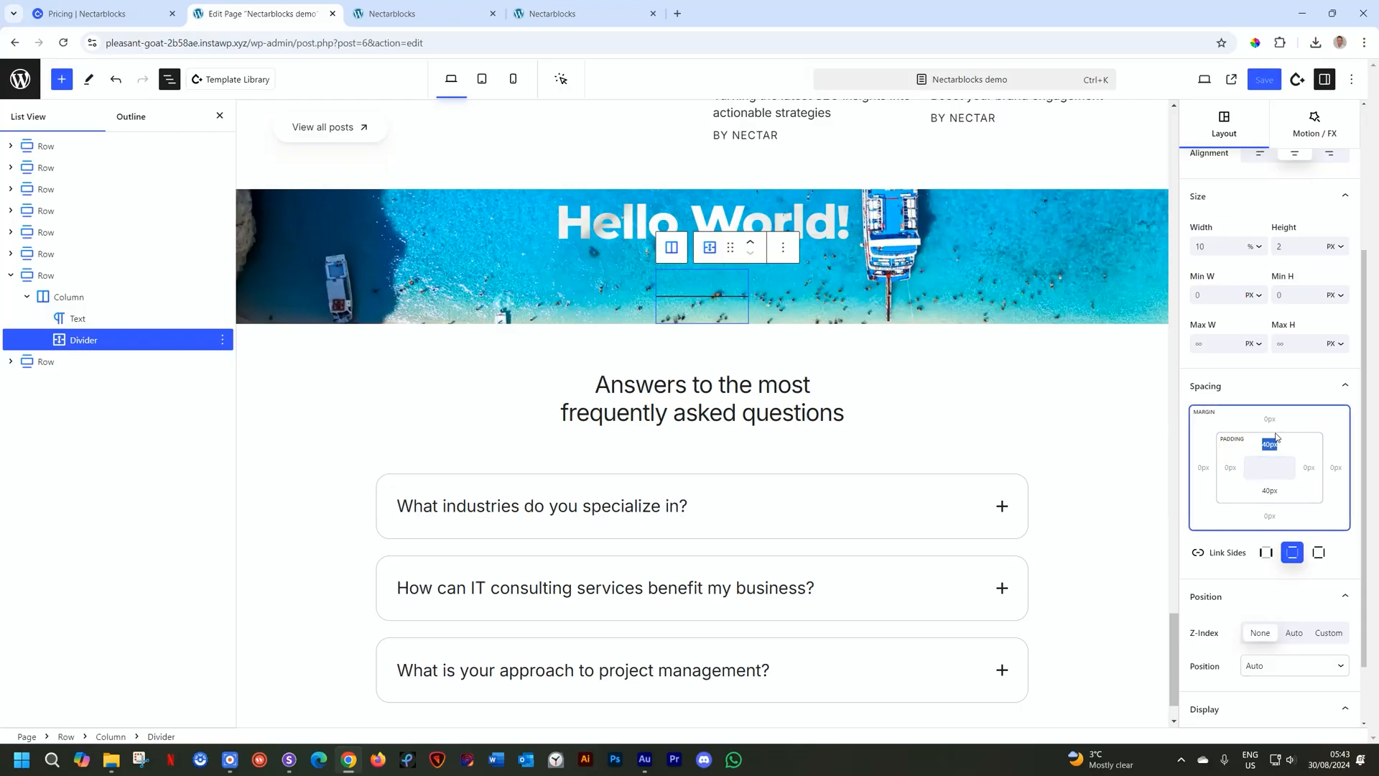
{"action": "left_click", "coordinate": [1272, 442]}
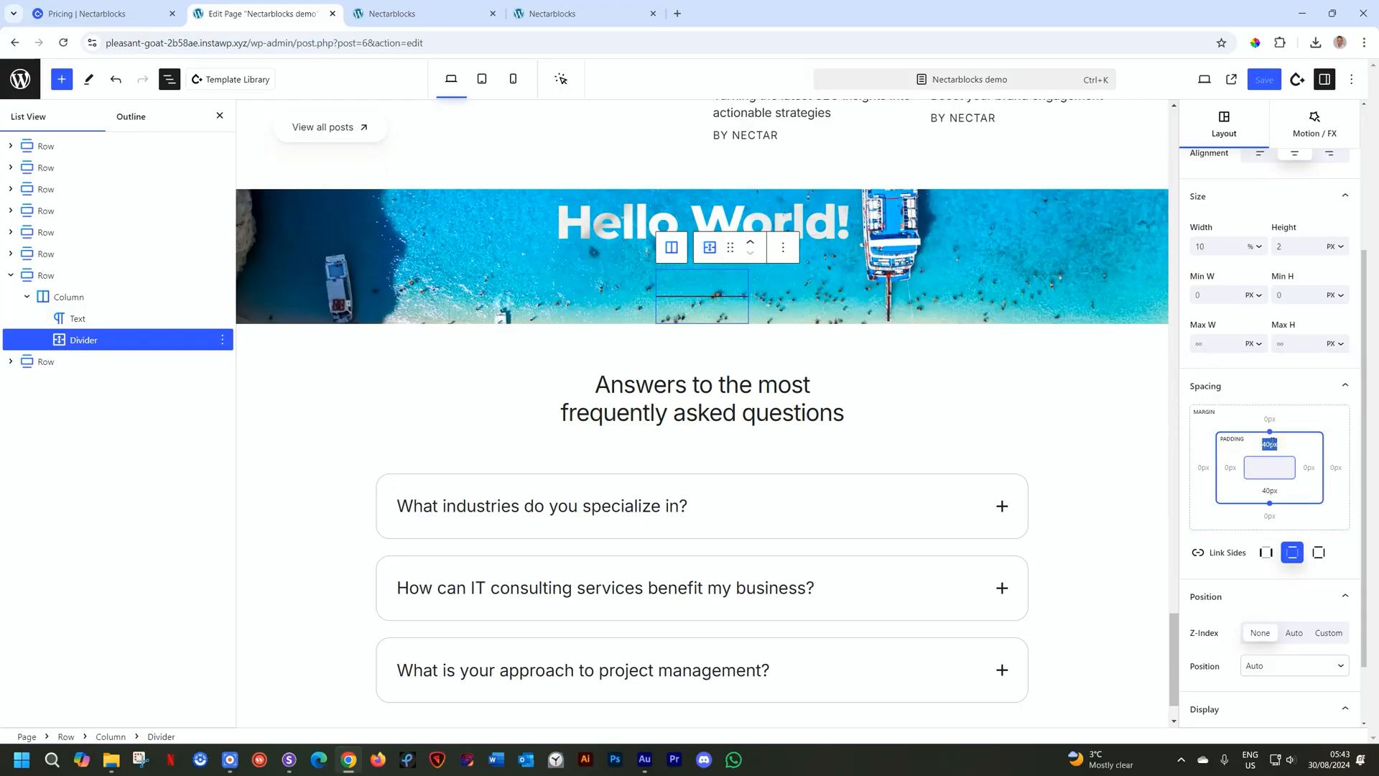
{"action": "left_click", "coordinate": [1239, 446]}
{"action": "left_click", "coordinate": [1271, 443]}
{"action": "left_click_drag", "start_coordinate": [1212, 372], "coordinate": [1189, 372]}
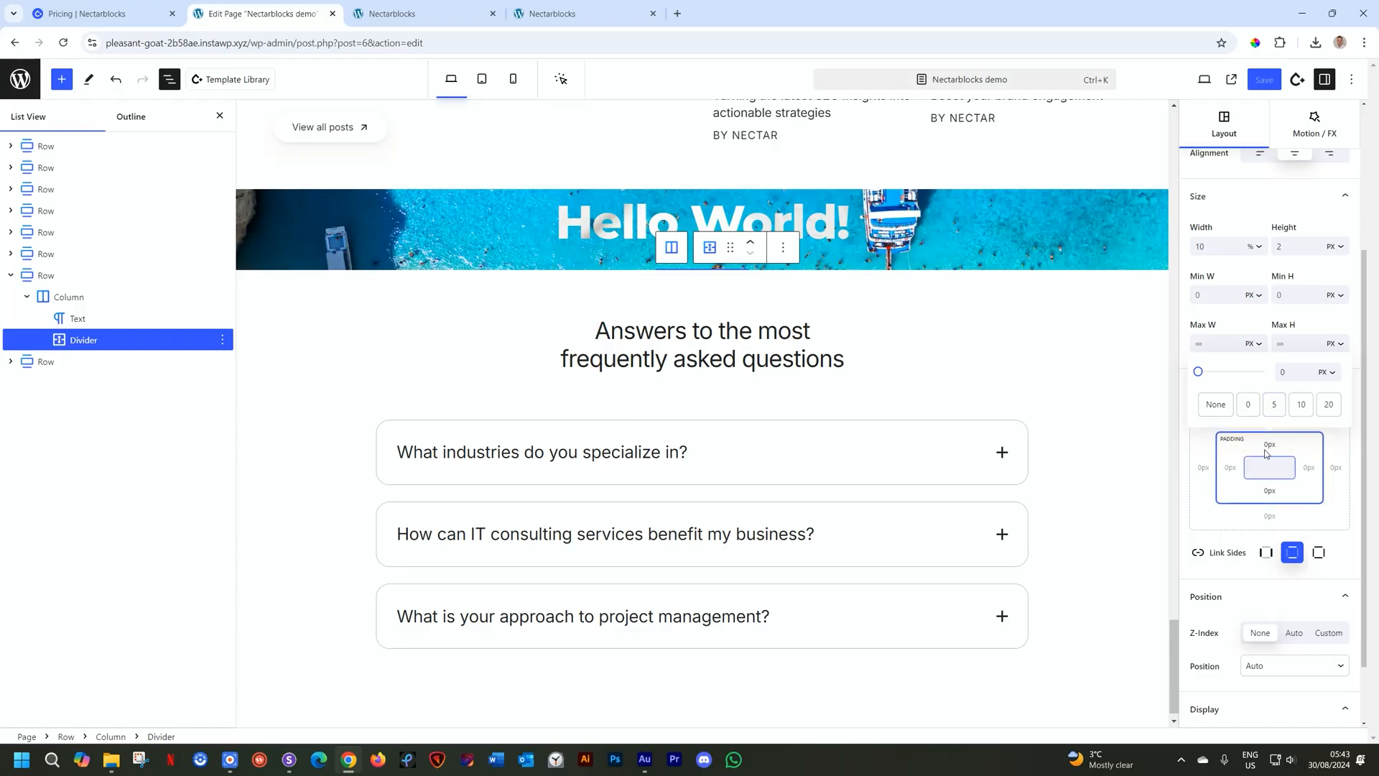
{"action": "double_click", "coordinate": [1270, 445]}
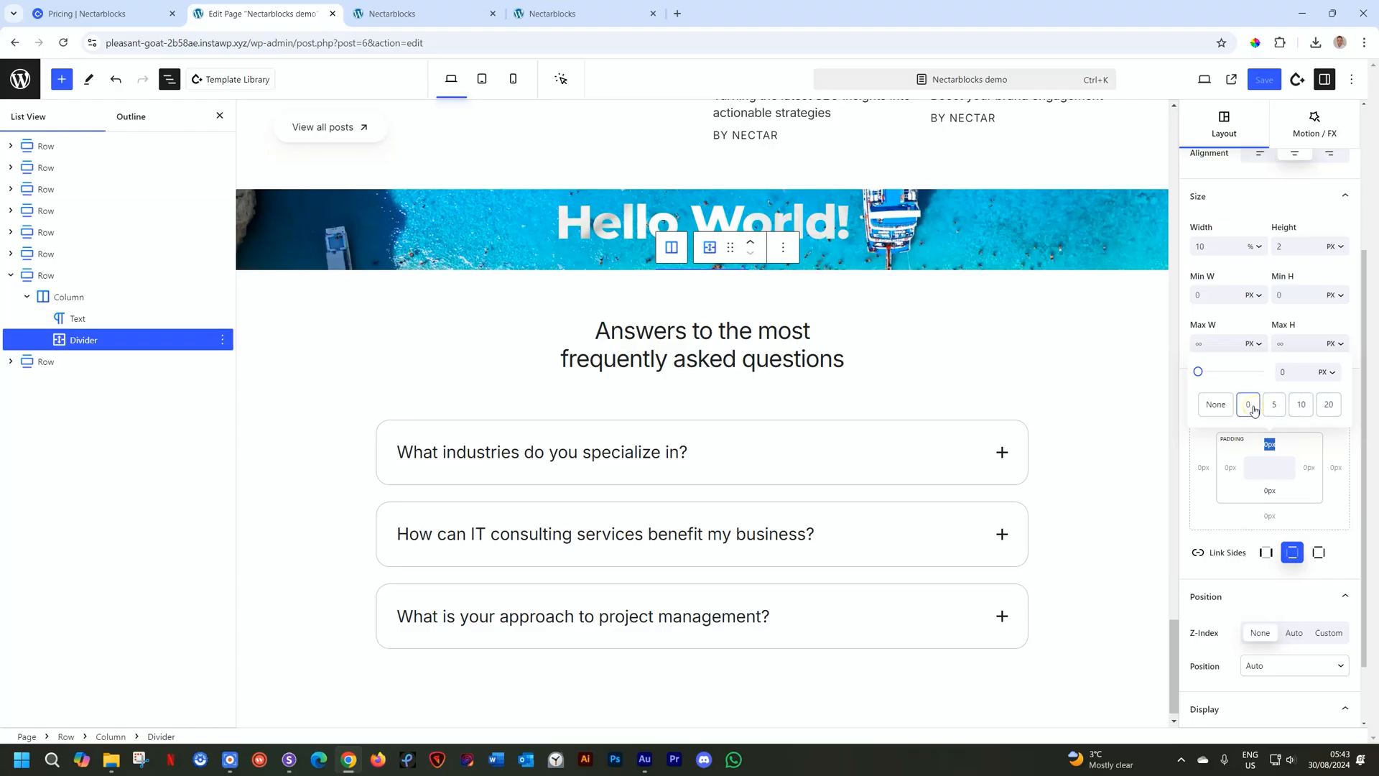
{"action": "left_click", "coordinate": [1214, 406]}
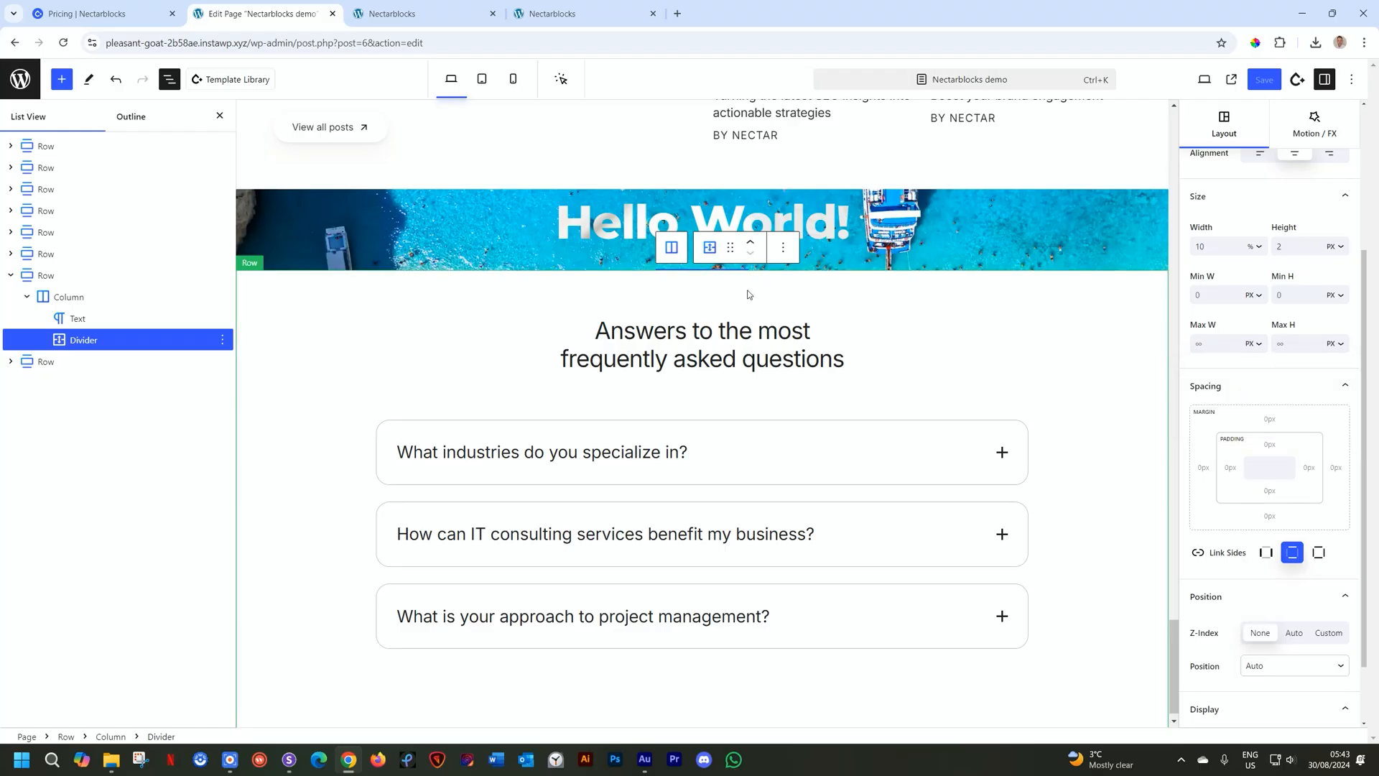
{"action": "left_click", "coordinate": [891, 230]}
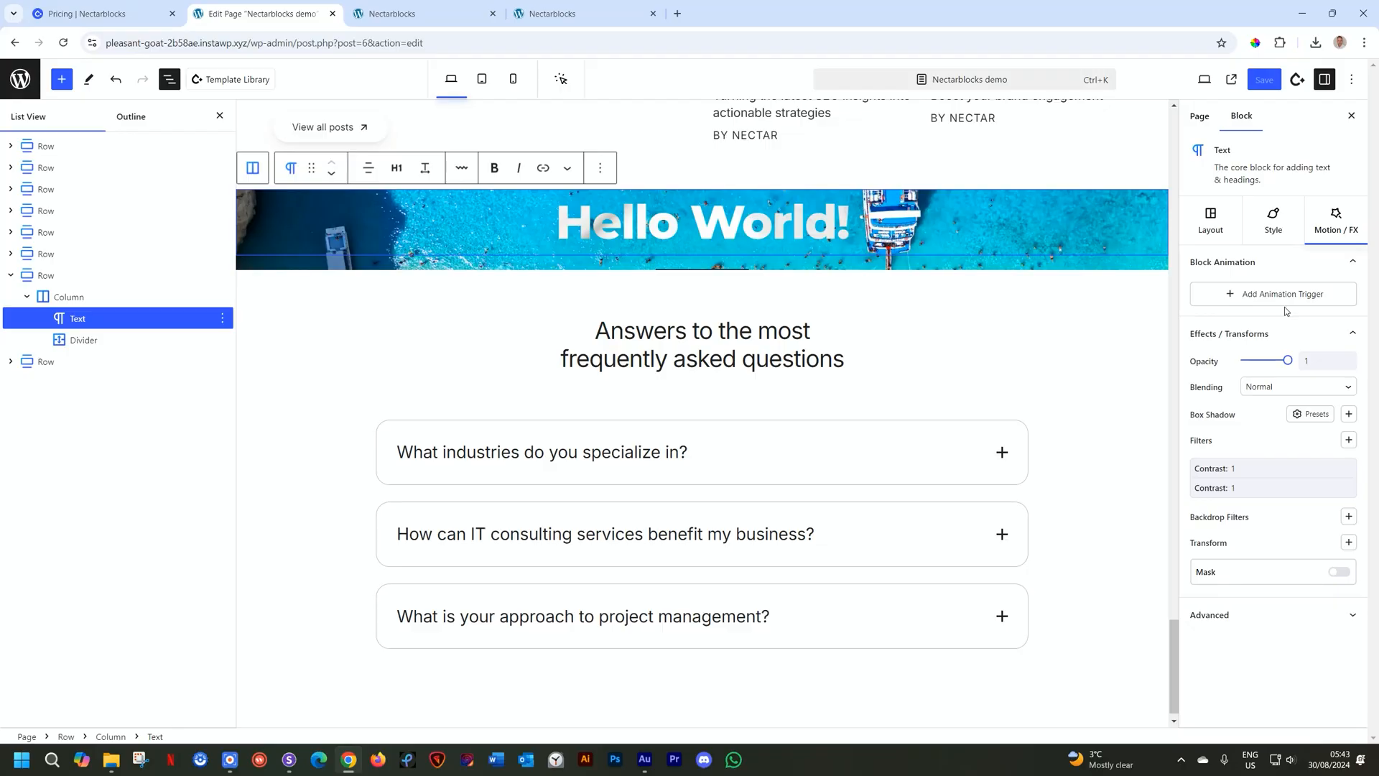
{"action": "left_click", "coordinate": [1273, 232]}
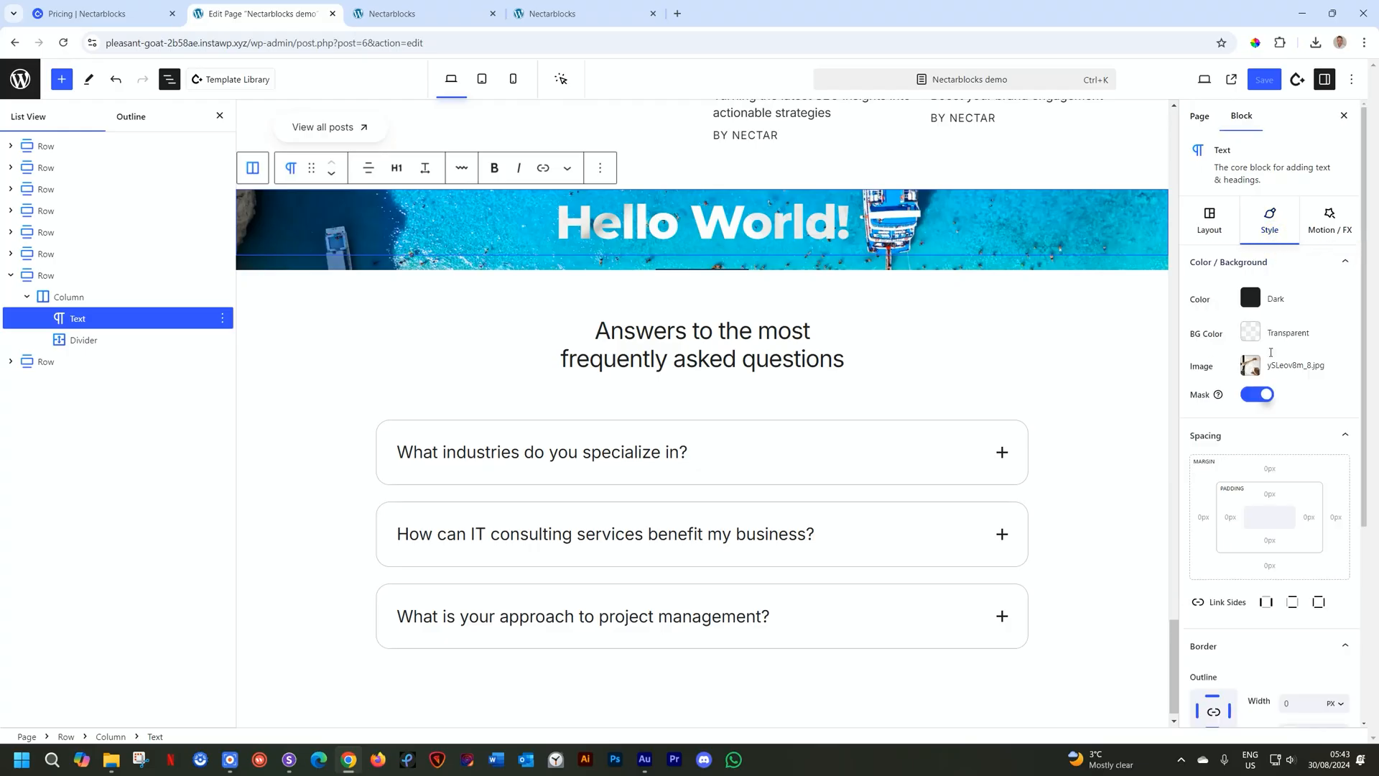
{"action": "scroll", "coordinate": [1281, 603], "scroll_direction": "down", "scroll_amount": 1}
{"action": "scroll", "coordinate": [1281, 602], "scroll_direction": "down", "scroll_amount": 3}
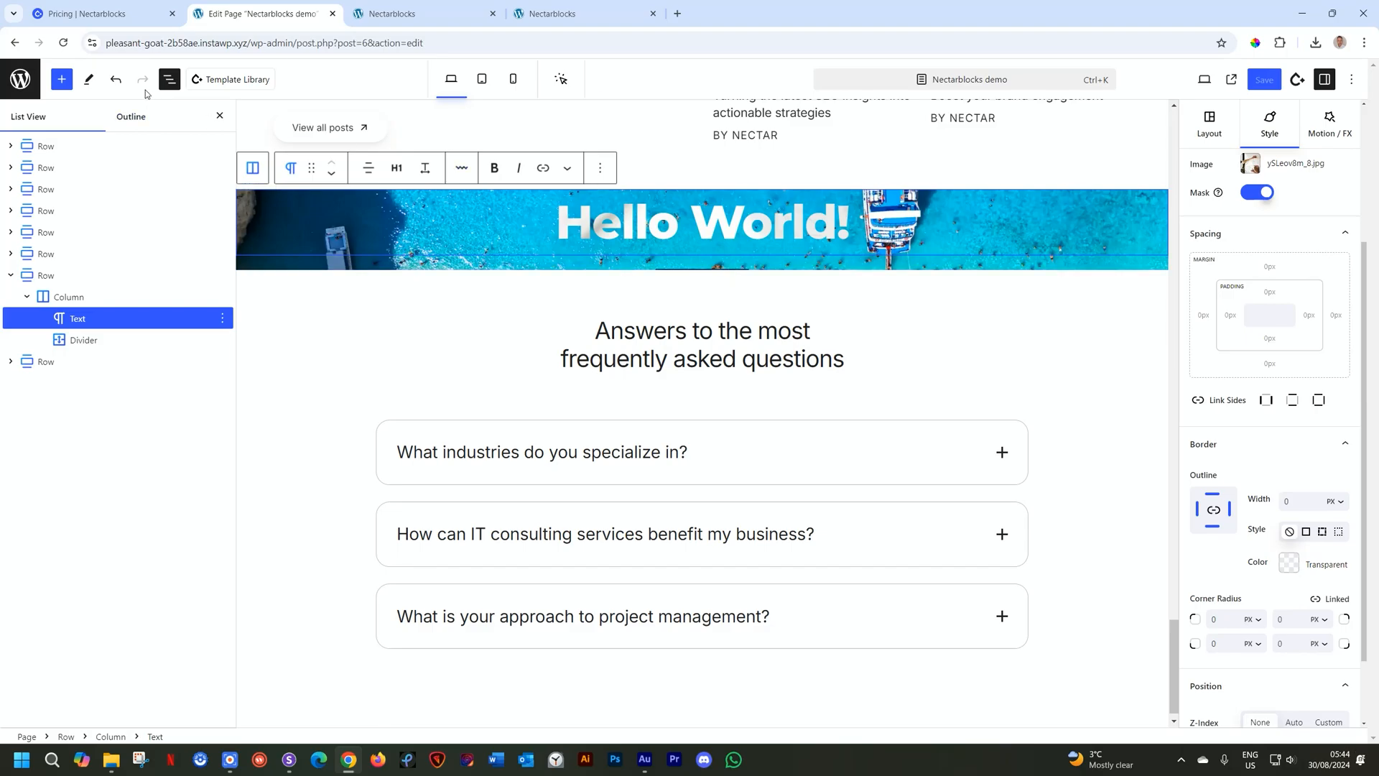
Find the Text block in the block inserter and add it beneath the divider in the "Hello World!" row
{"action": "left_click", "coordinate": [60, 80]}
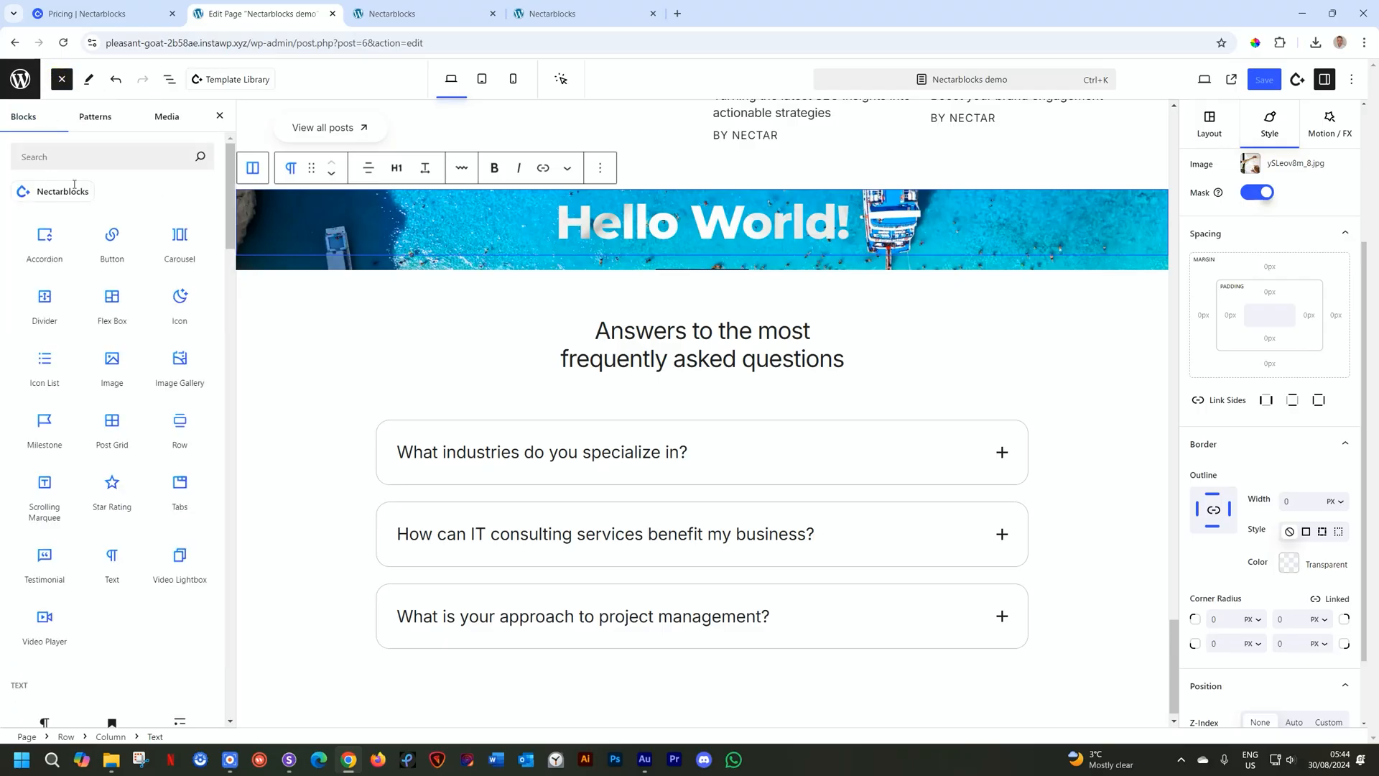
{"action": "left_click", "coordinate": [75, 159]}
{"action": "type", "text": "text"}
{"action": "left_click_drag", "start_coordinate": [45, 219], "coordinate": [696, 268]}
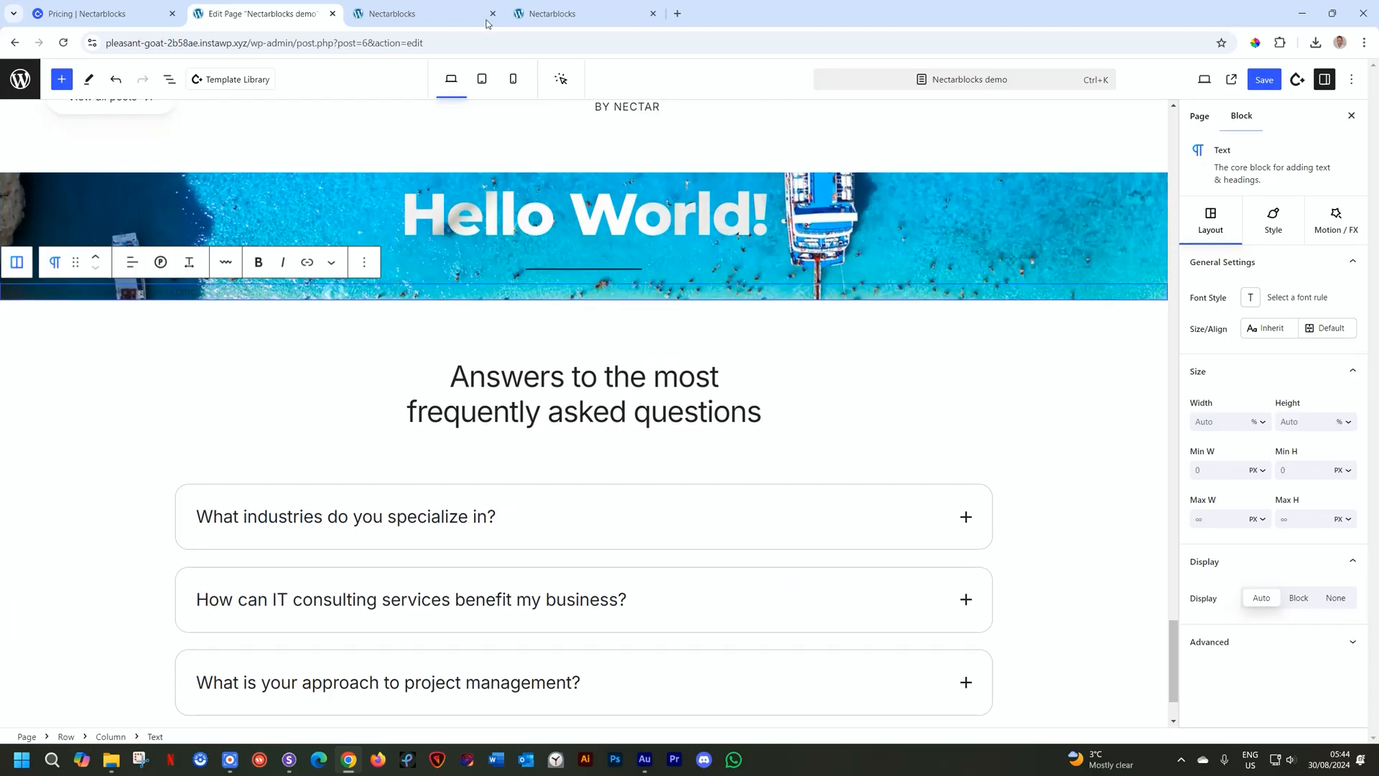
Open loremipsum.io in a new browser tab and copy the sentence "Duis aute irure dolor … nulla pariatur."
{"action": "left_click", "coordinate": [682, 16]}
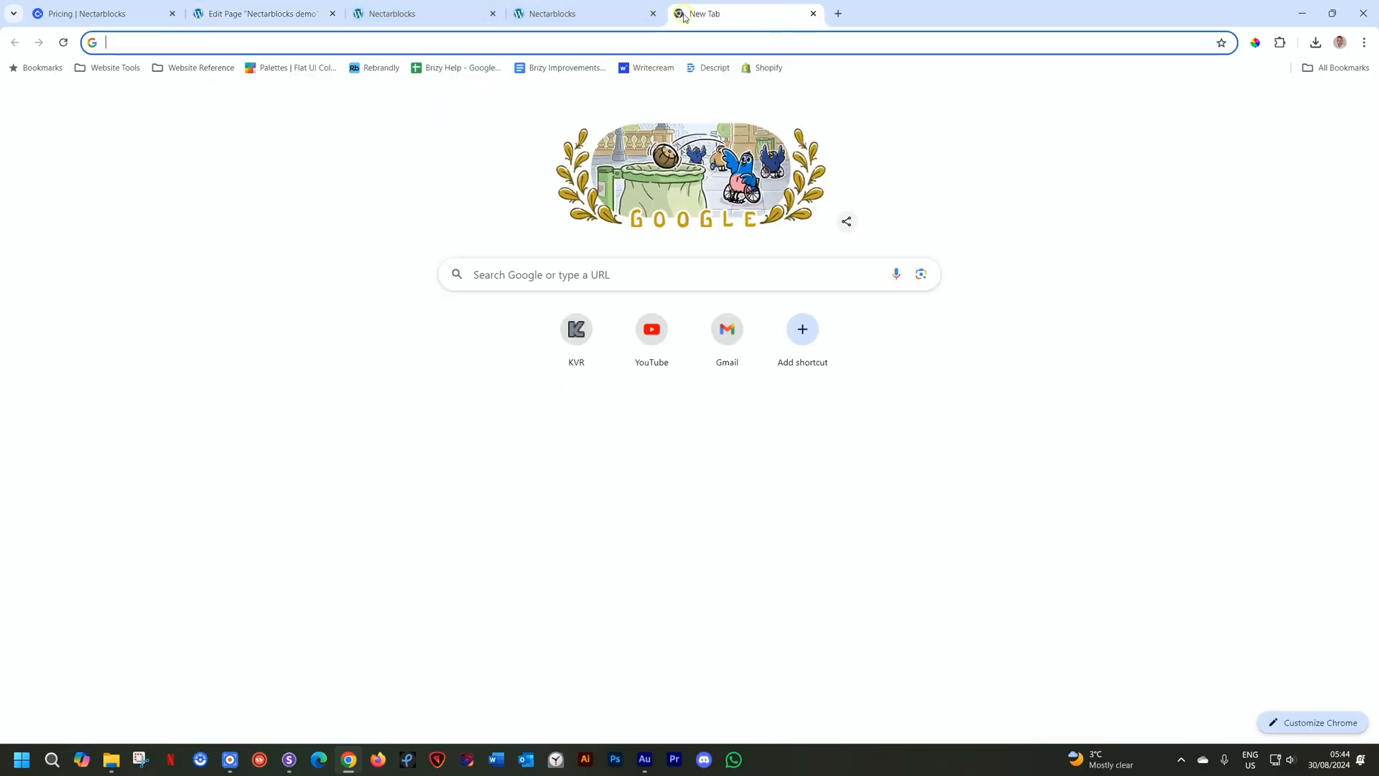
{"action": "type", "text": "lor"}
{"action": "key", "text": "Return"}
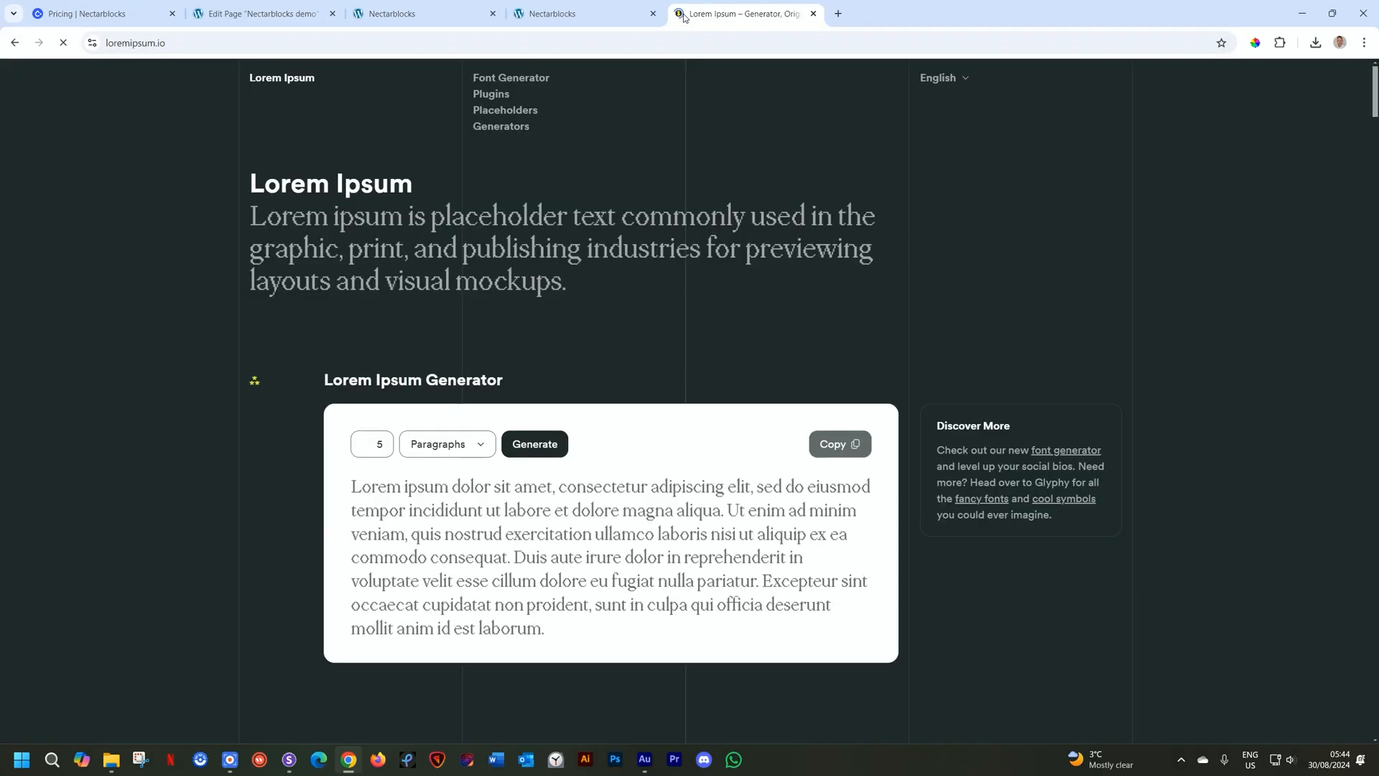
{"action": "left_click_drag", "start_coordinate": [514, 558], "coordinate": [760, 582]}
{"action": "right_click", "coordinate": [699, 565]}
{"action": "left_click", "coordinate": [739, 423]}
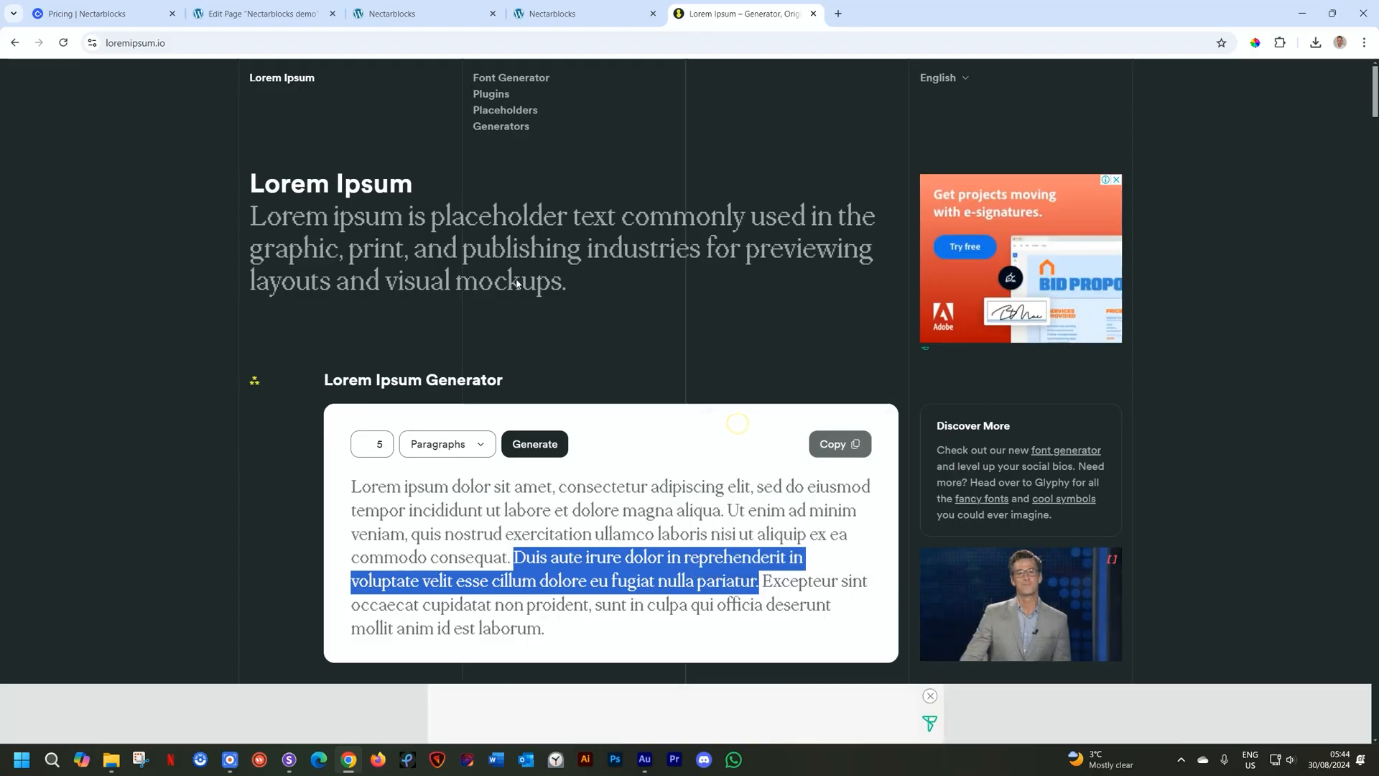
Close the two Nectarblocks site preview tabs and paste the copied sentence into the new text block in the page editor
{"action": "left_click", "coordinate": [530, 14]}
{"action": "left_click", "coordinate": [418, 9]}
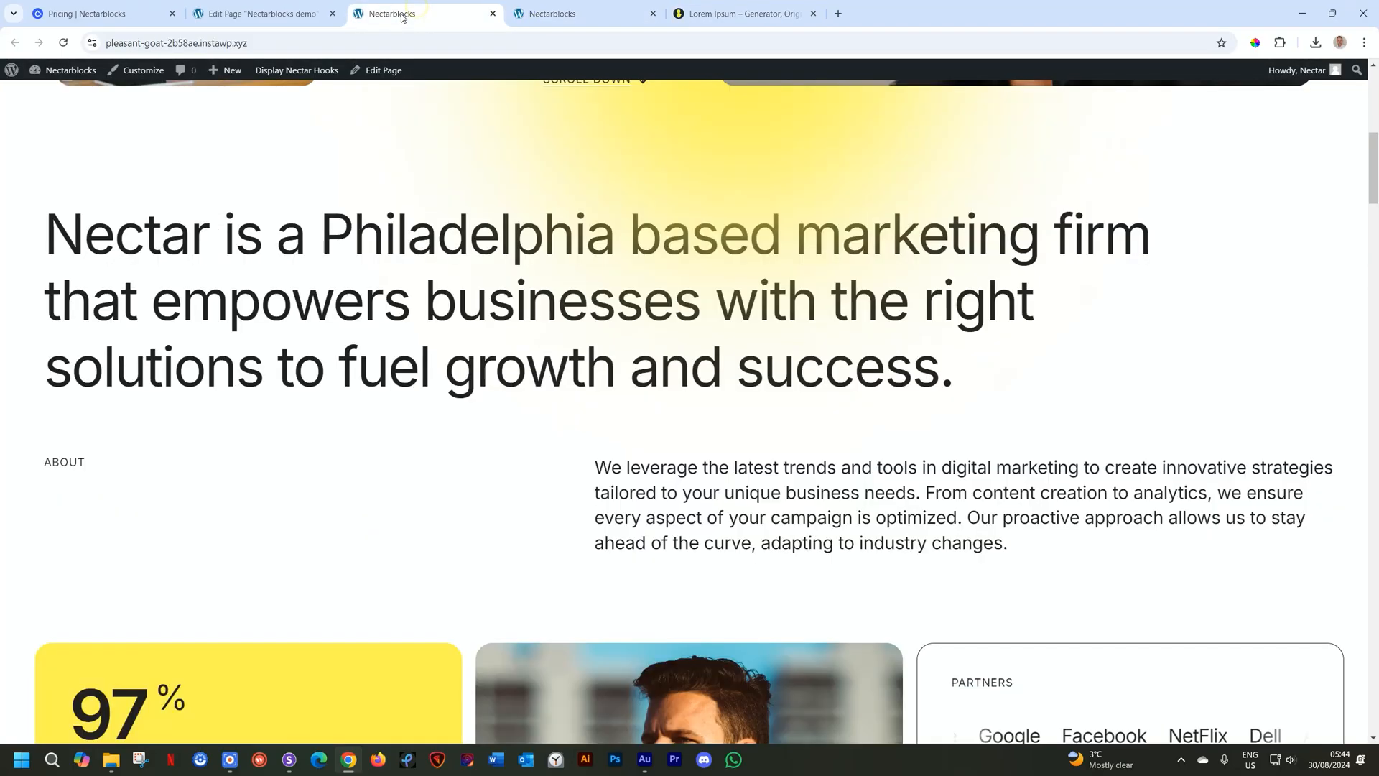
{"action": "left_click", "coordinate": [493, 16]}
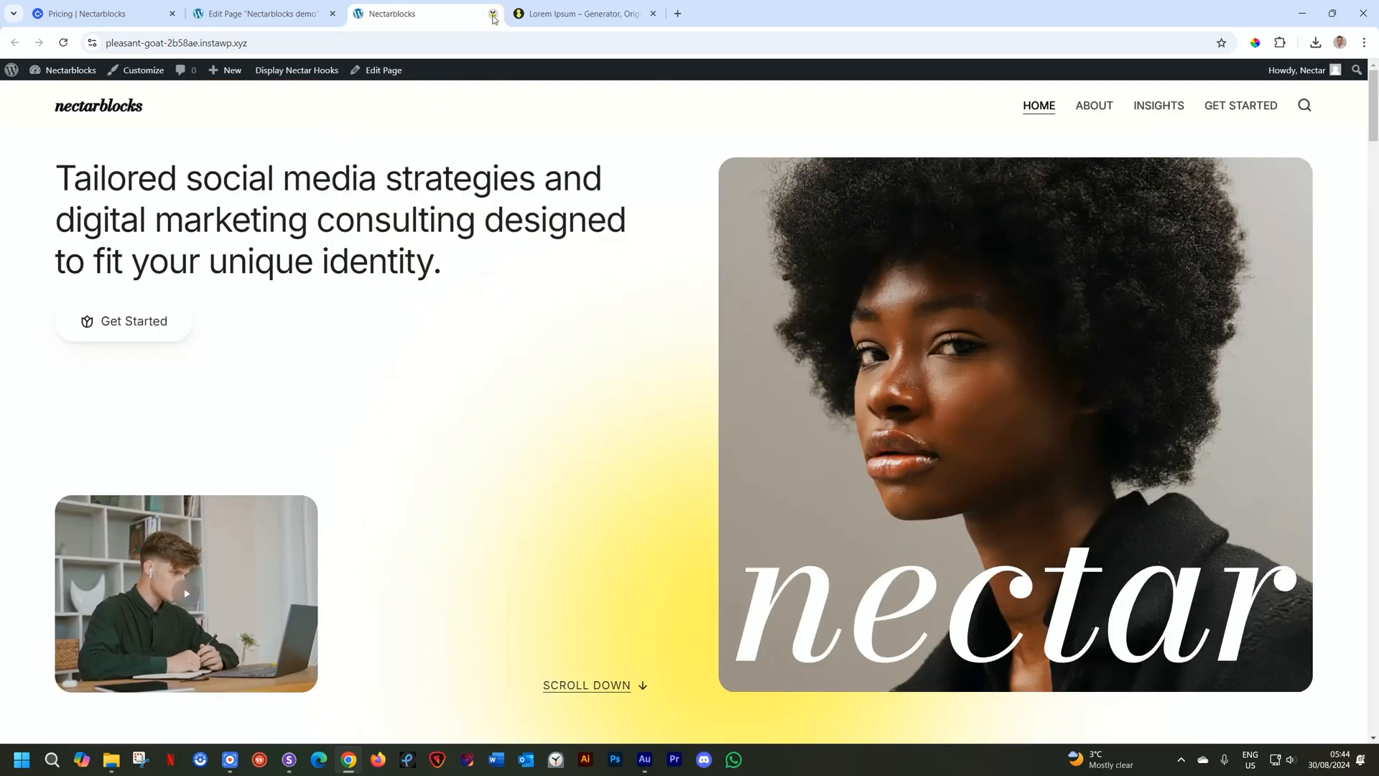
{"action": "left_click", "coordinate": [493, 15]}
{"action": "left_click", "coordinate": [259, 14]}
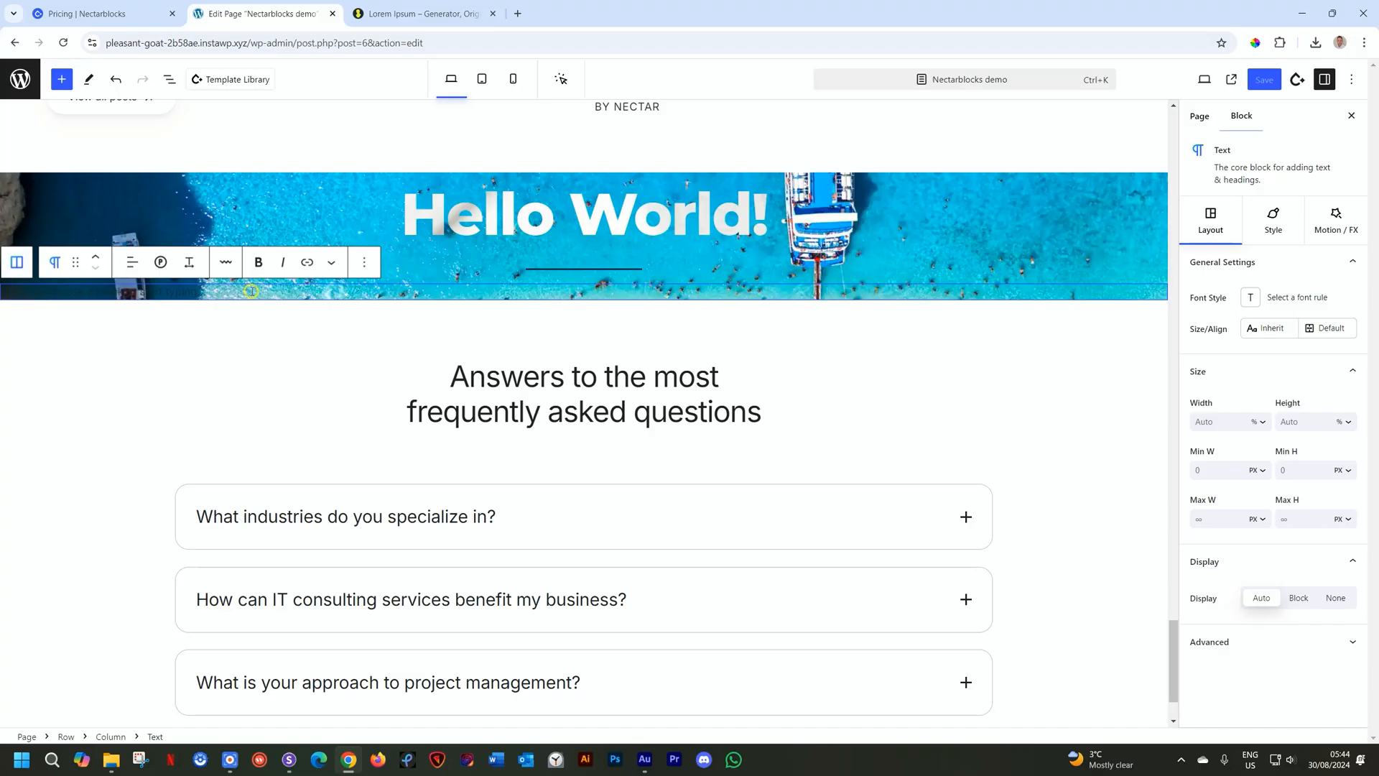
{"action": "key", "text": "ctrl+v"}
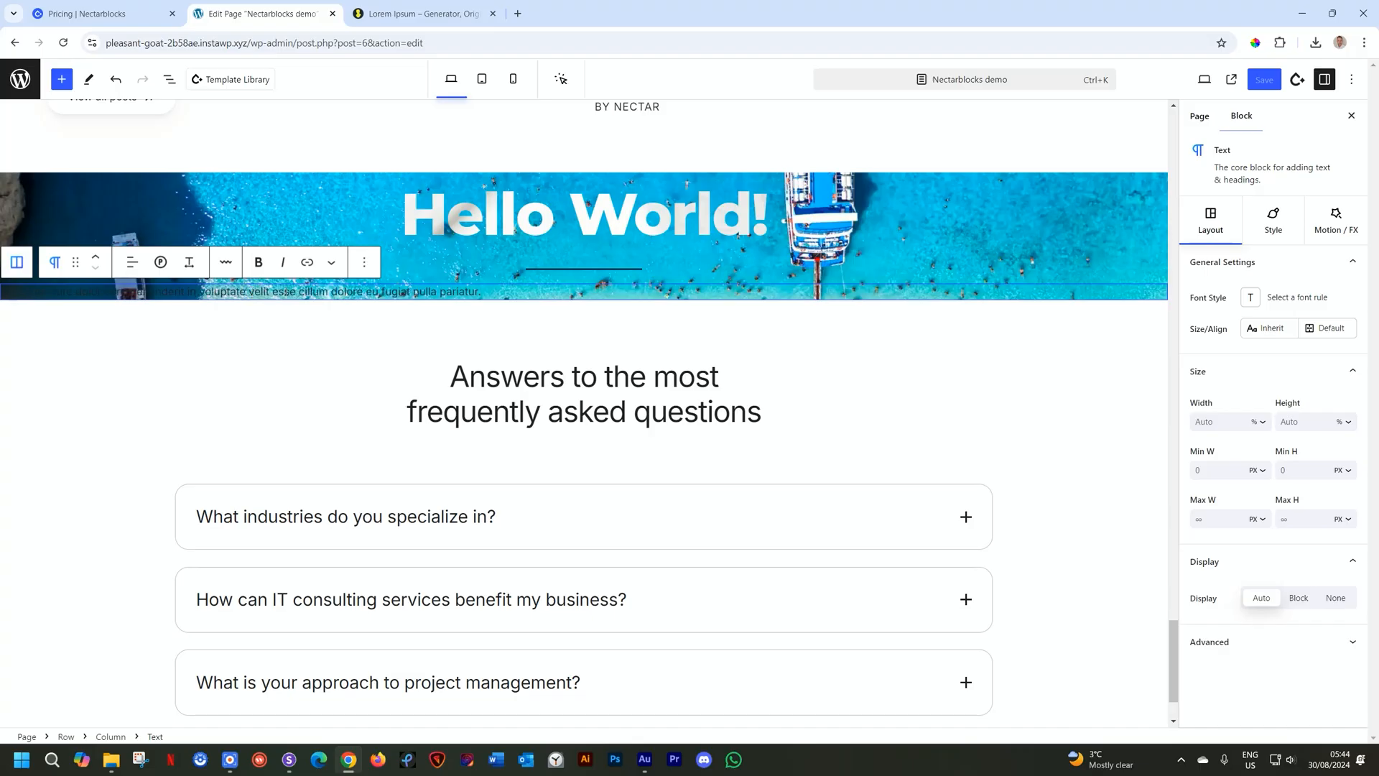
Set the pasted text's font color to the global Light color and center-align it
{"action": "left_click", "coordinate": [1270, 223]}
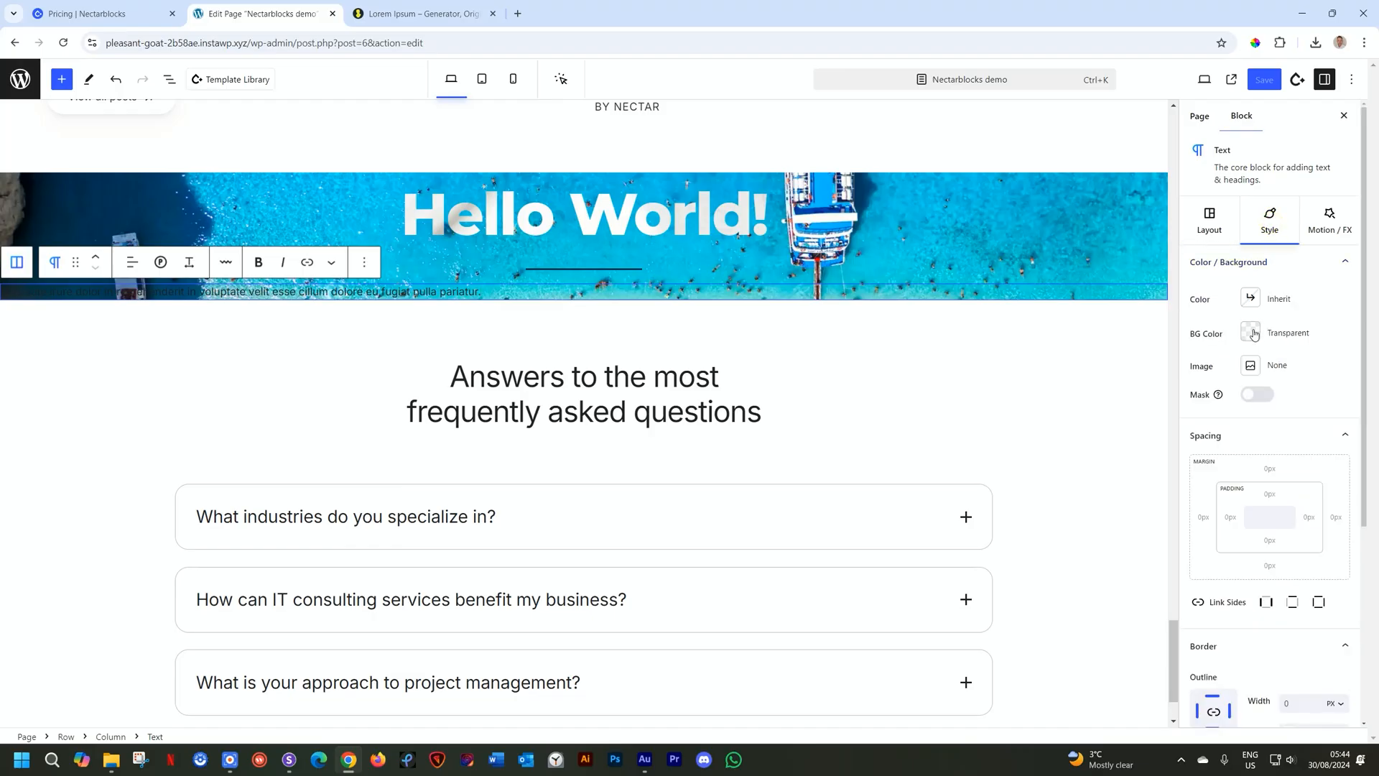
{"action": "left_click", "coordinate": [1251, 298]}
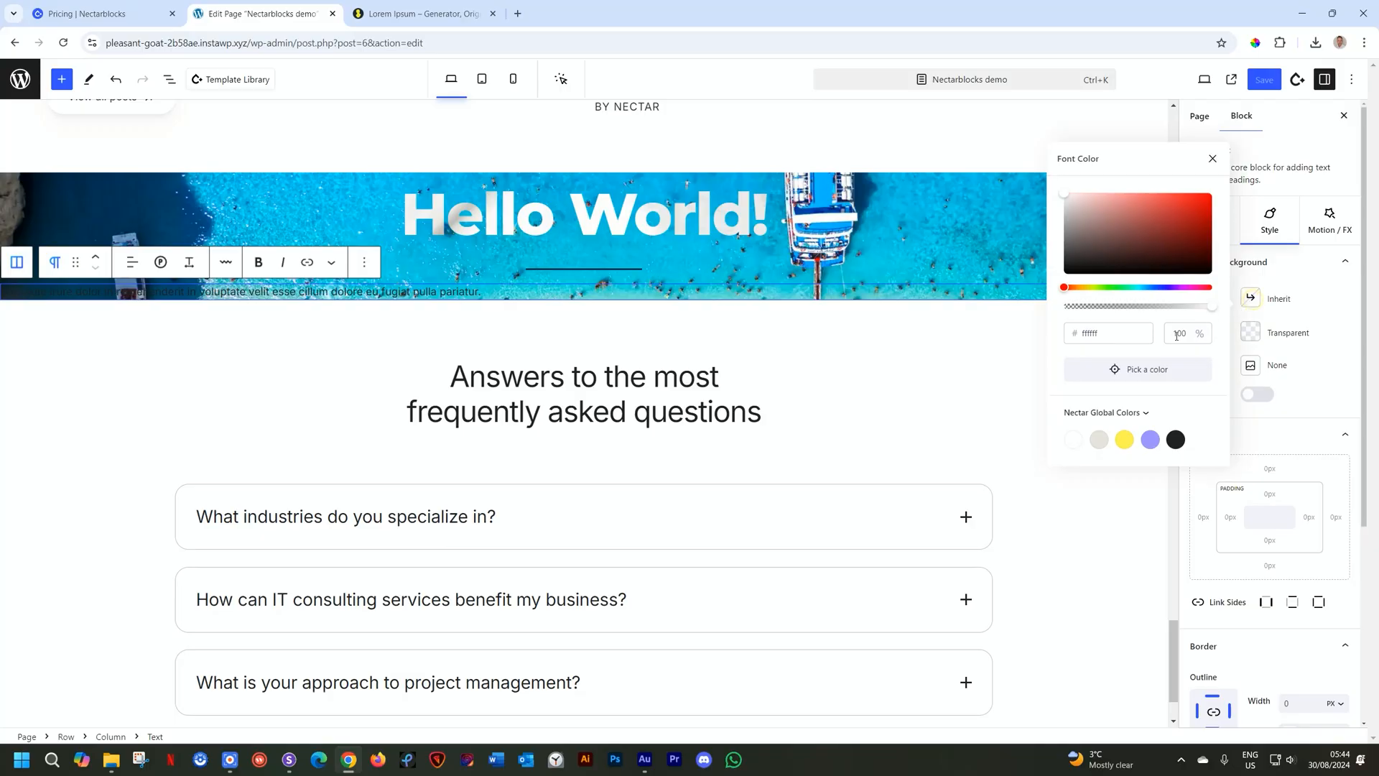
{"action": "left_click", "coordinate": [1074, 439]}
{"action": "left_click", "coordinate": [134, 265]}
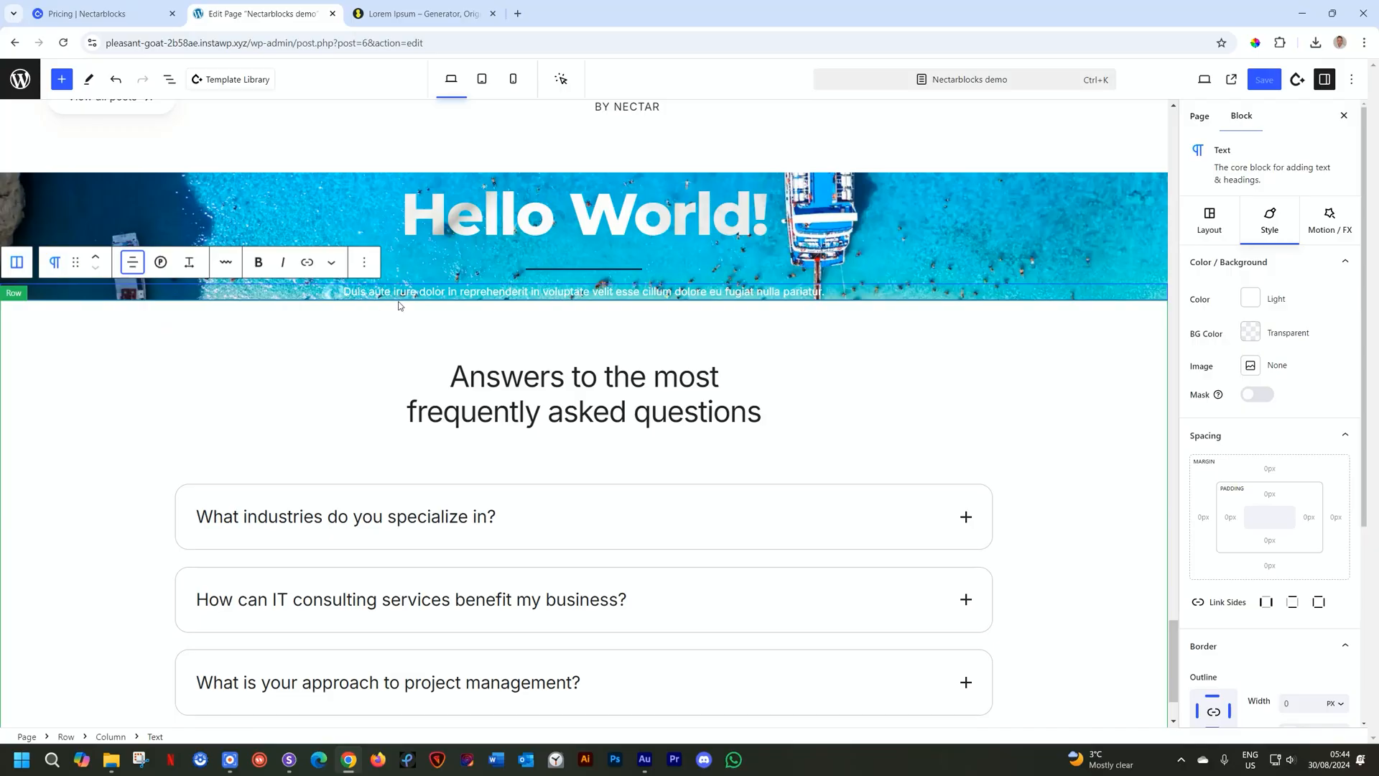
Try the global Dark color on the pasted text and switch it back to Light
{"action": "left_click", "coordinate": [584, 293]}
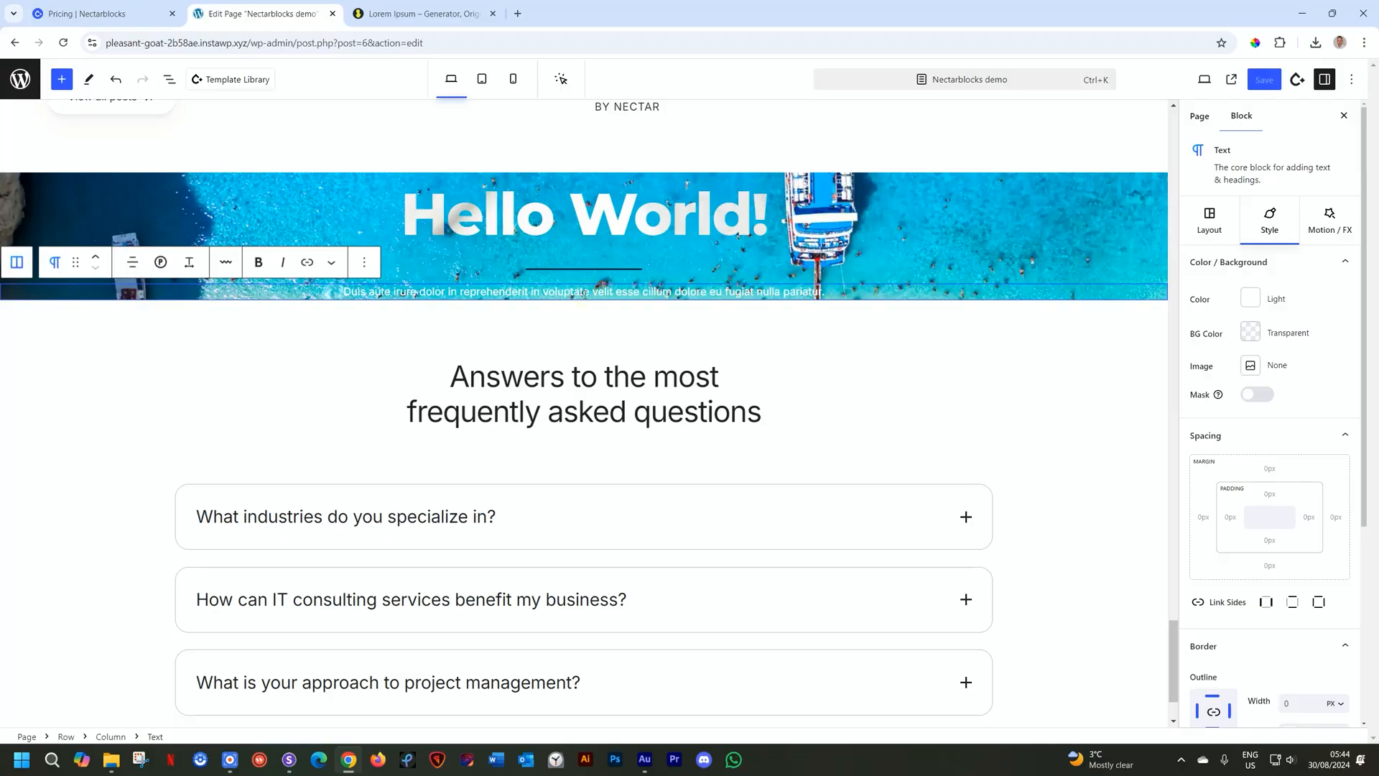
{"action": "left_click", "coordinate": [1251, 300]}
{"action": "left_click", "coordinate": [1176, 420]}
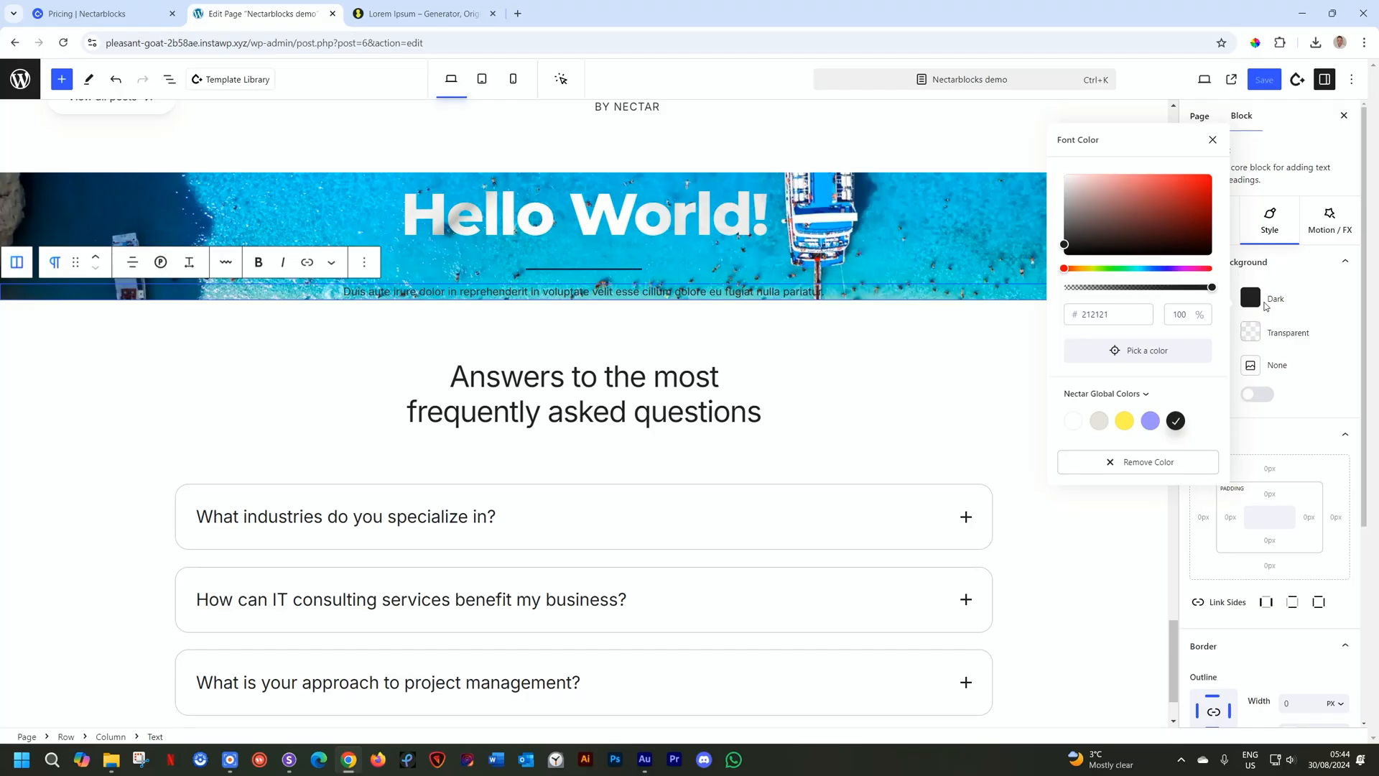
{"action": "left_click", "coordinate": [1073, 421]}
{"action": "left_click", "coordinate": [1330, 308]}
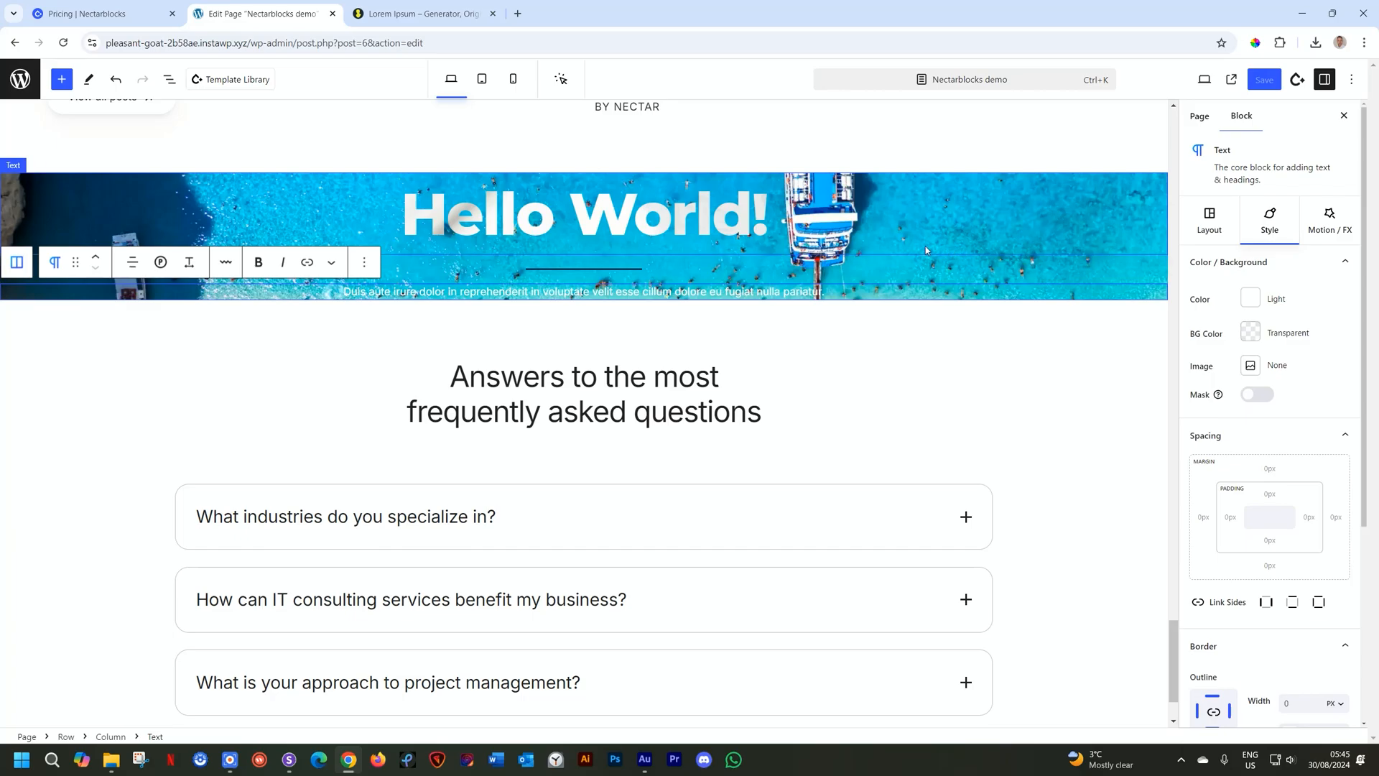
Select the parent row of the "Hello World!" content and set its minimum height to 500 px
{"action": "left_click", "coordinate": [21, 267]}
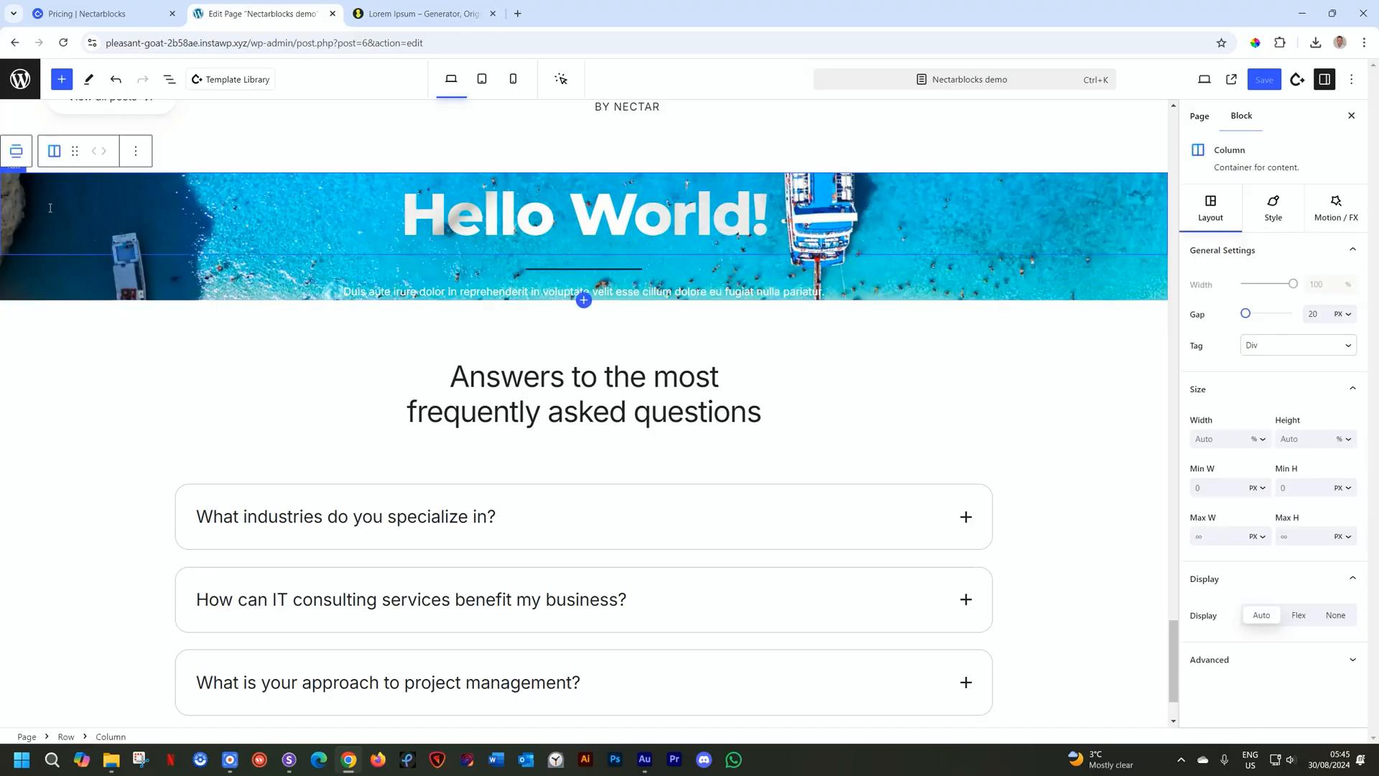
{"action": "left_click", "coordinate": [14, 153]}
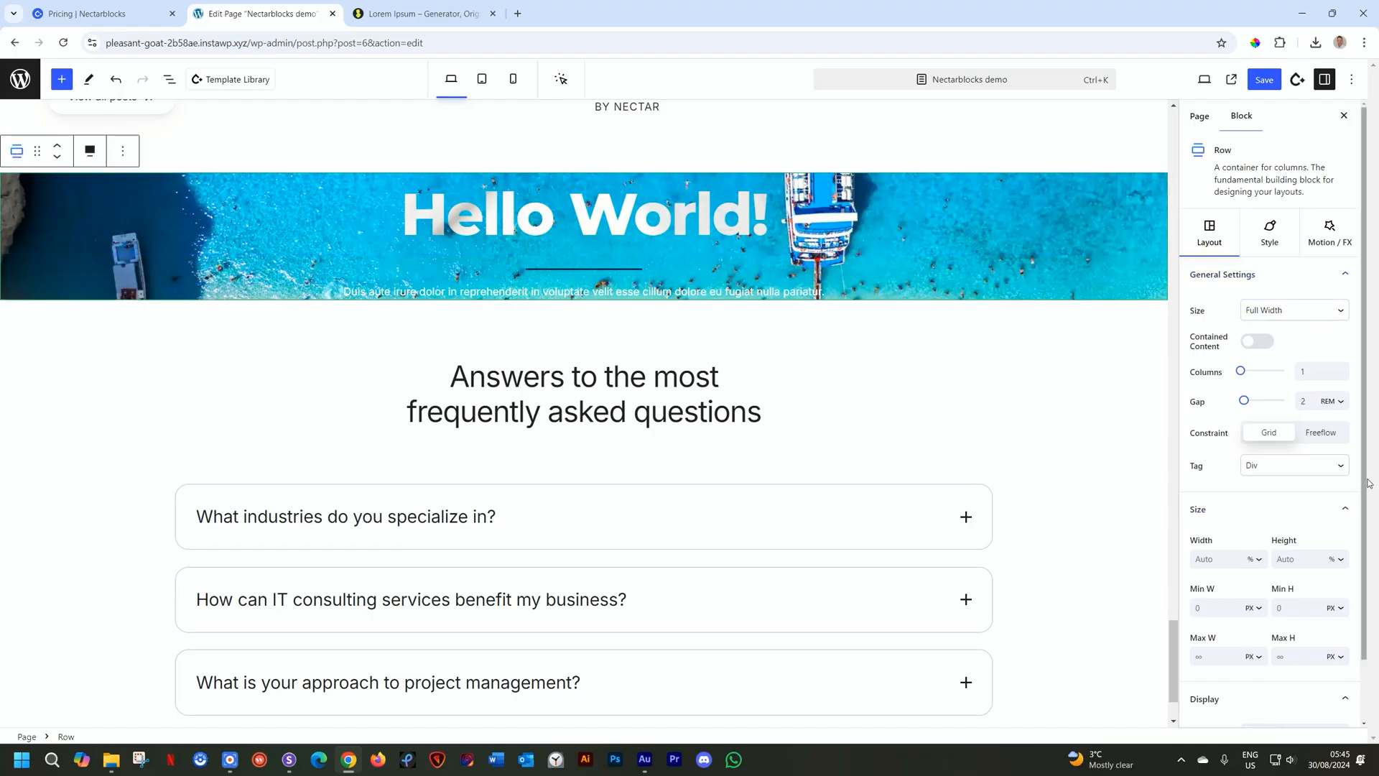
{"action": "scroll", "coordinate": [1367, 474], "scroll_direction": "down", "scroll_amount": 1}
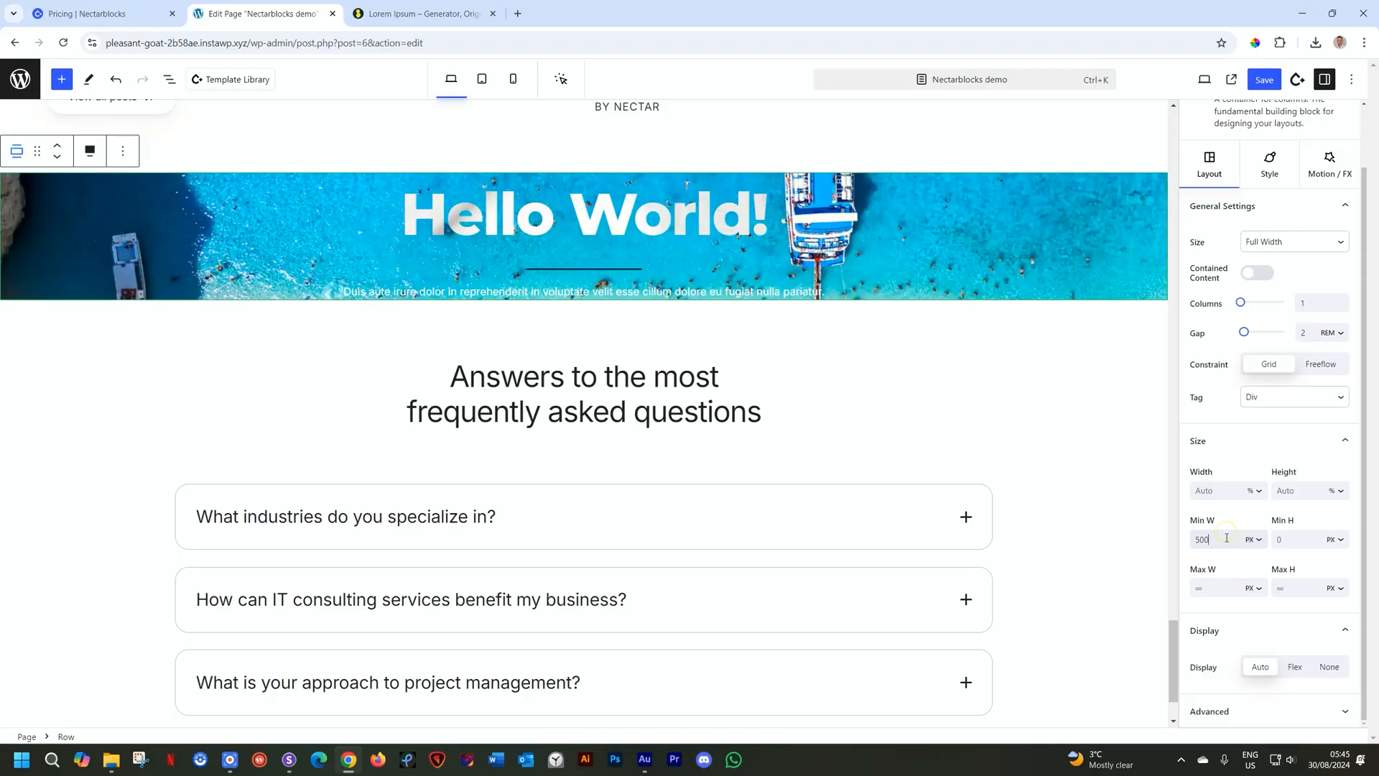
{"action": "left_click_drag", "start_coordinate": [1224, 541], "coordinate": [1185, 547]}
{"action": "key", "text": "BackSpace"}
{"action": "type", "text": "500"}
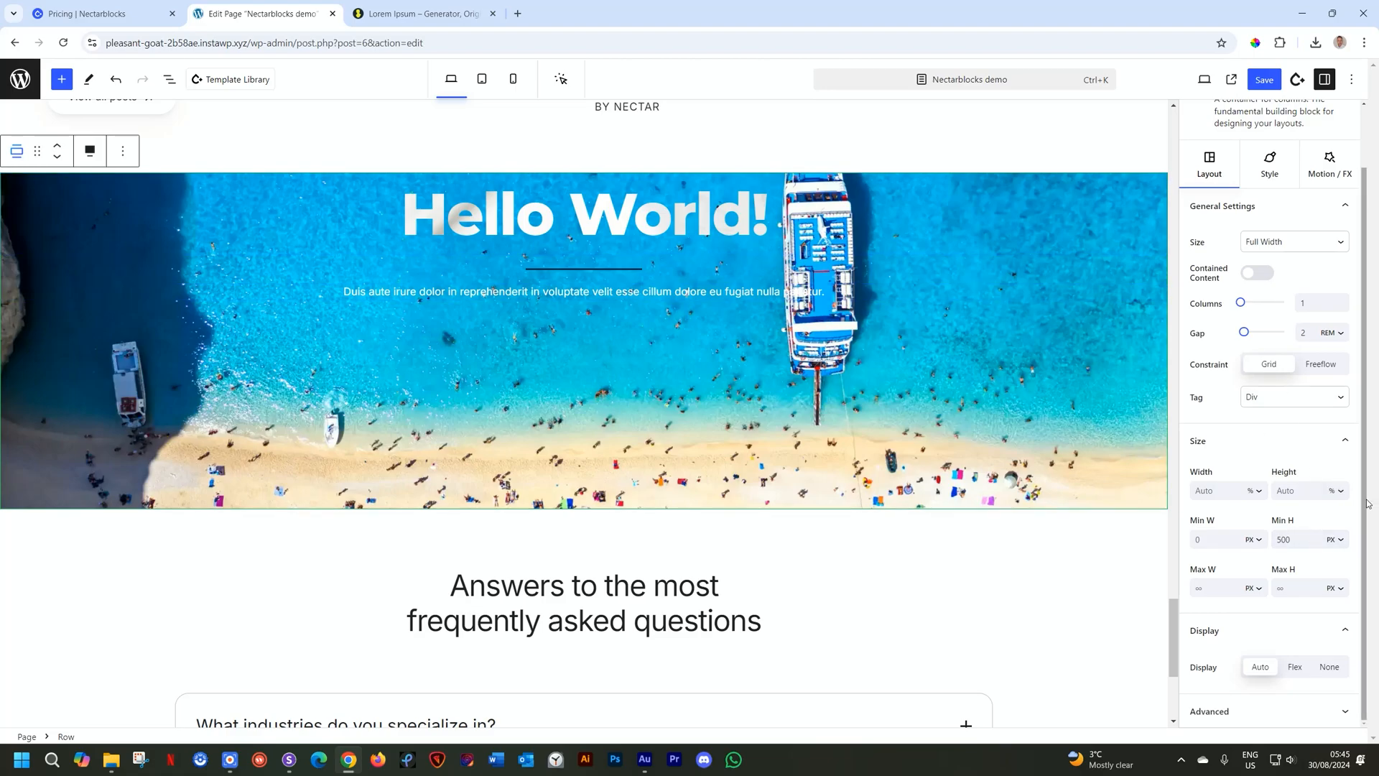
Set the row's display to Flex with its content aligned to Center, and save the page
{"action": "left_click", "coordinate": [1219, 174]}
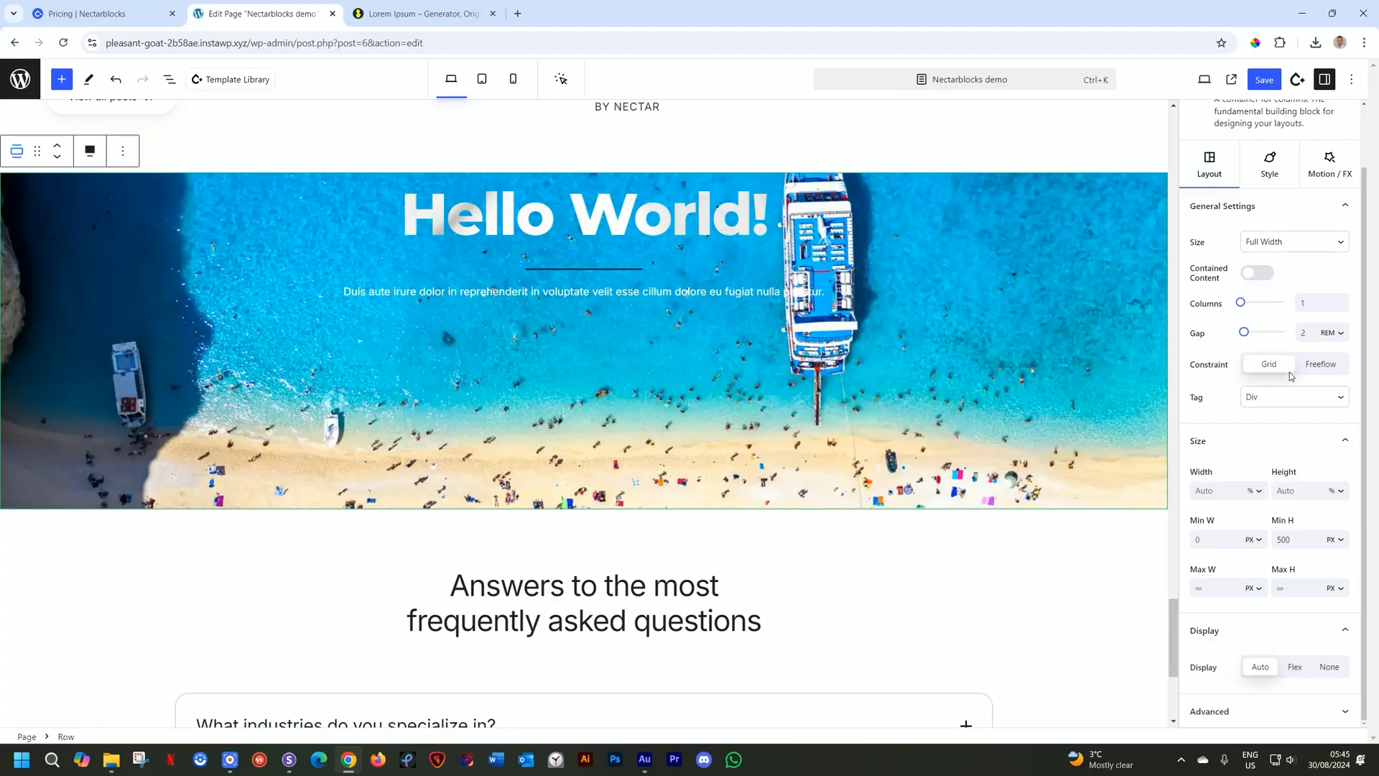
{"action": "left_click", "coordinate": [1270, 166]}
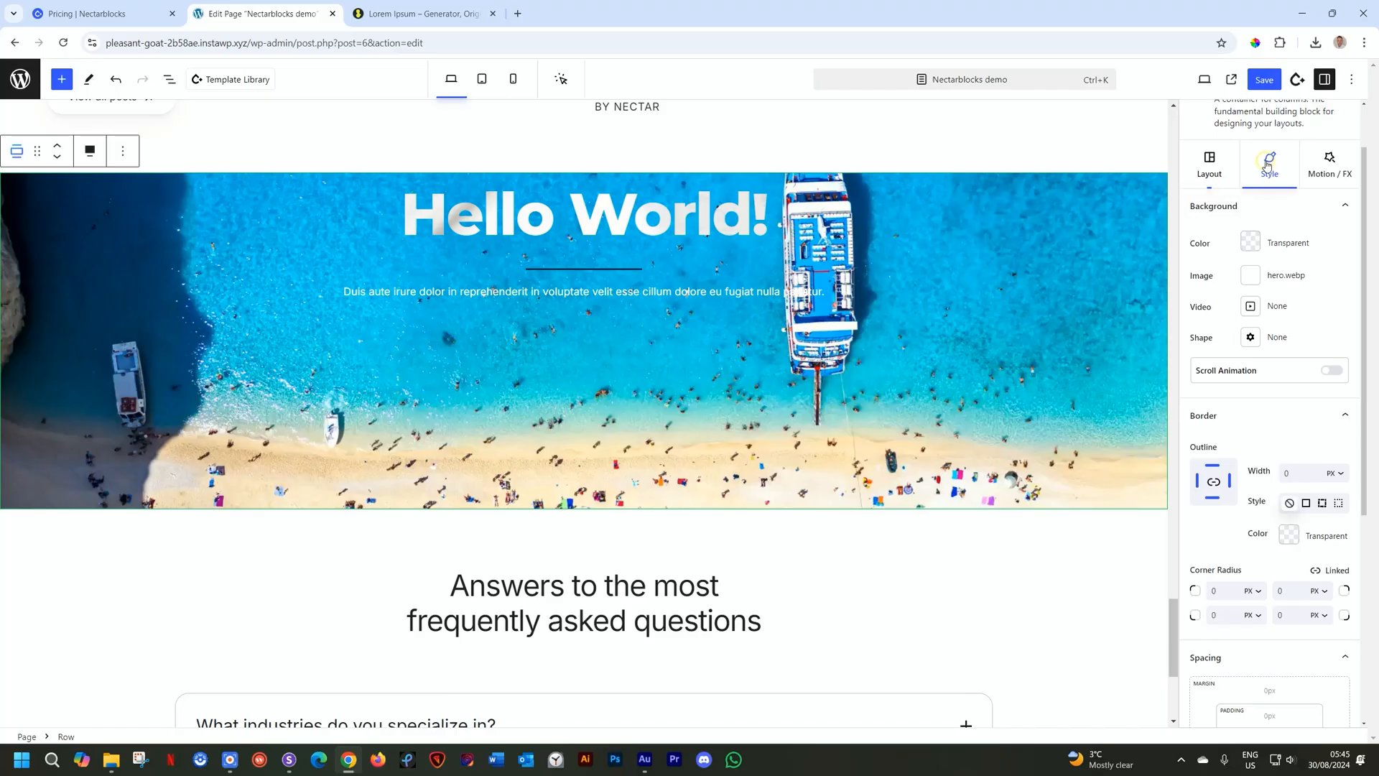
{"action": "scroll", "coordinate": [1287, 364], "scroll_direction": "down", "scroll_amount": 3}
{"action": "scroll", "coordinate": [1287, 365], "scroll_direction": "down", "scroll_amount": 3}
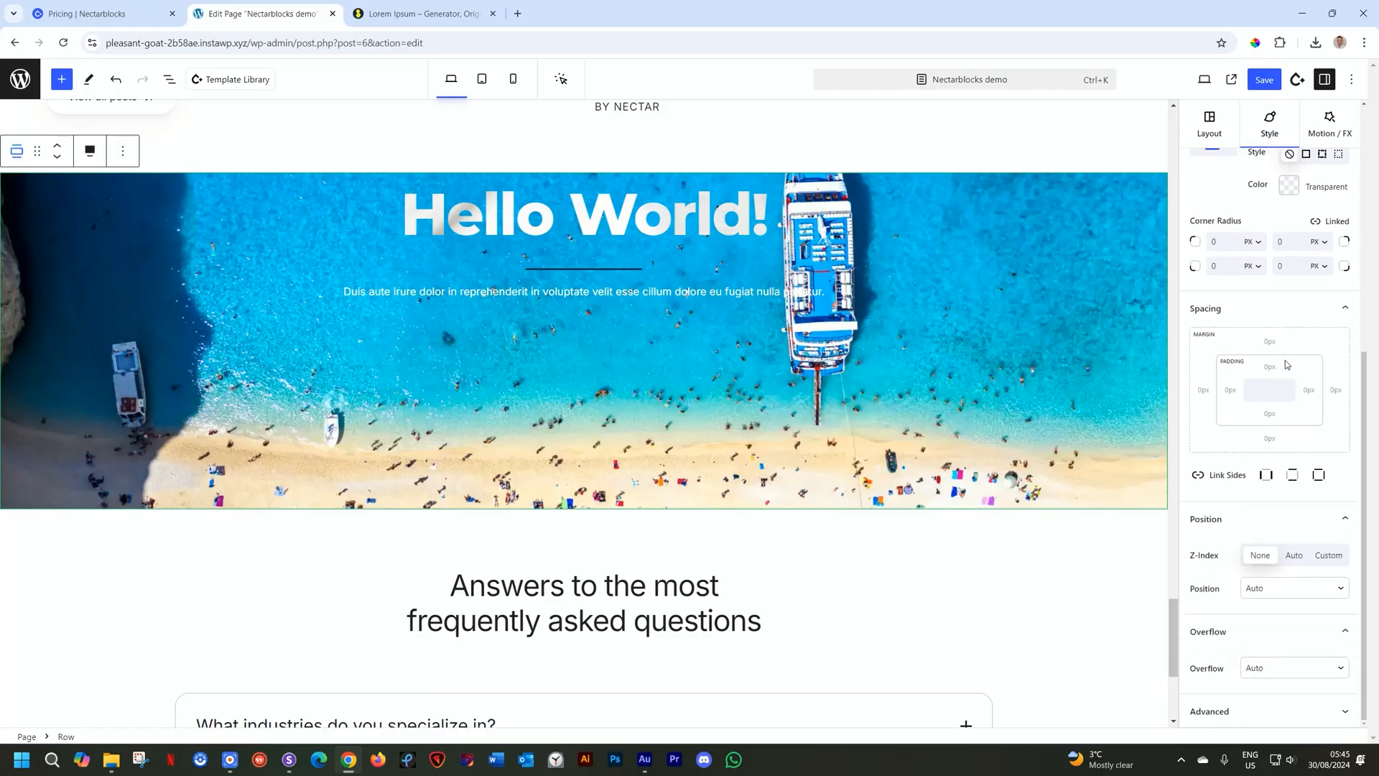
{"action": "scroll", "coordinate": [1287, 364], "scroll_direction": "up", "scroll_amount": 5}
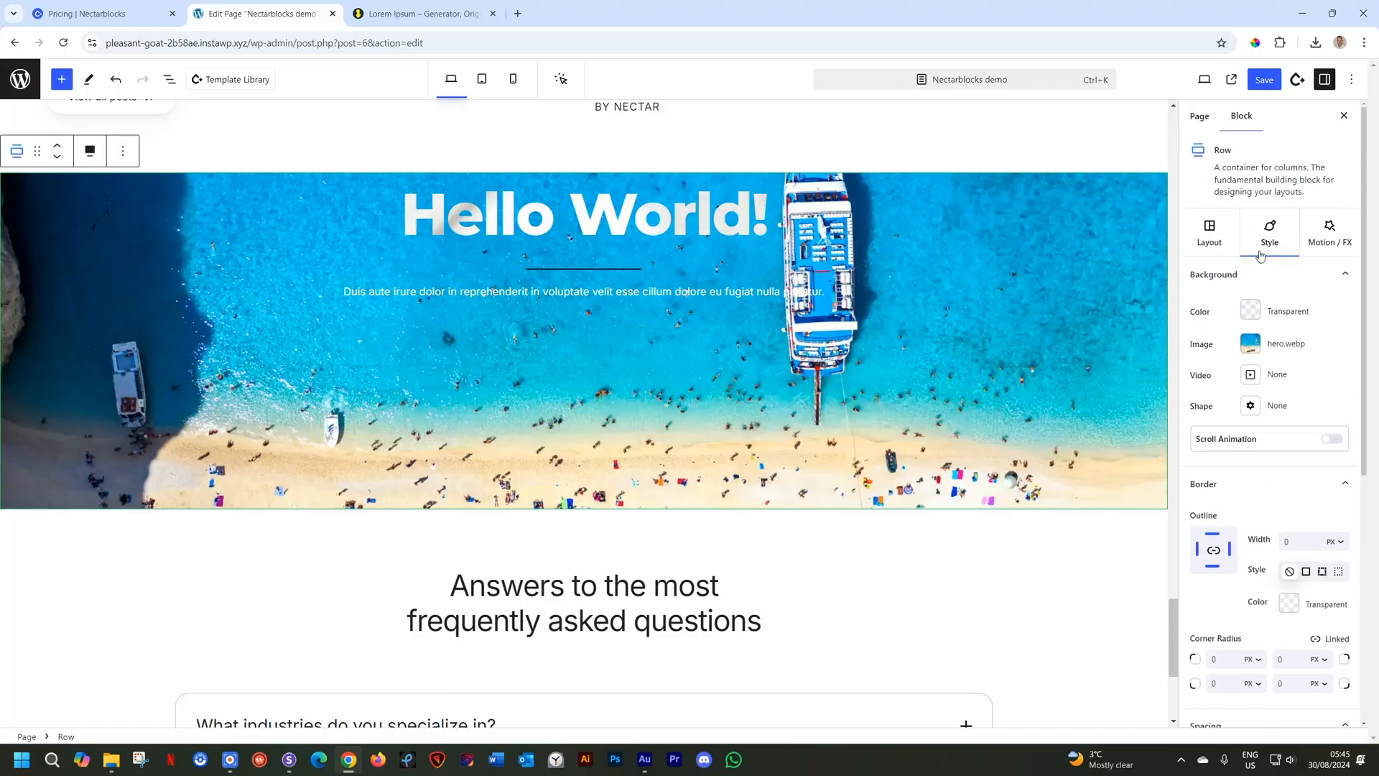
{"action": "left_click", "coordinate": [1221, 227]}
{"action": "scroll", "coordinate": [1286, 431], "scroll_direction": "down", "scroll_amount": 1}
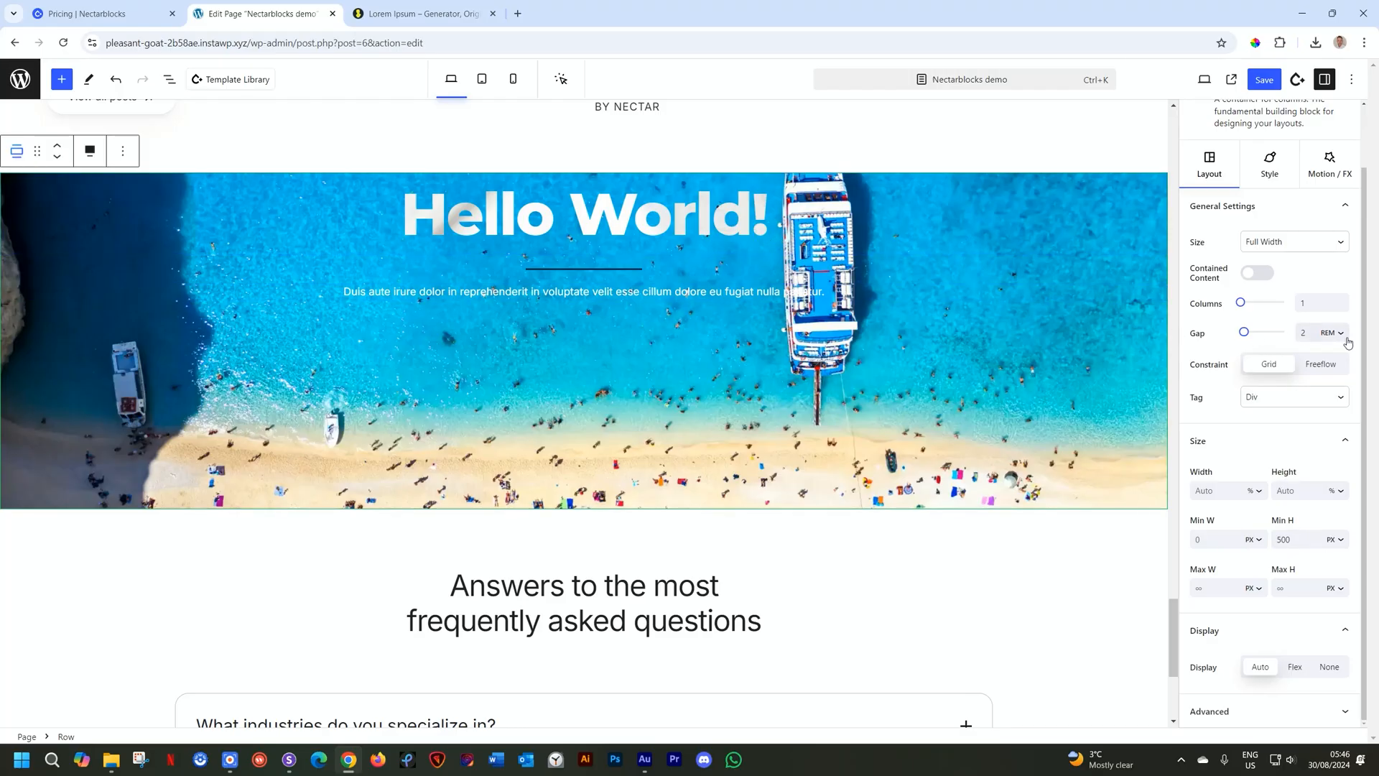
{"action": "left_click_drag", "start_coordinate": [1362, 324], "coordinate": [1363, 370]}
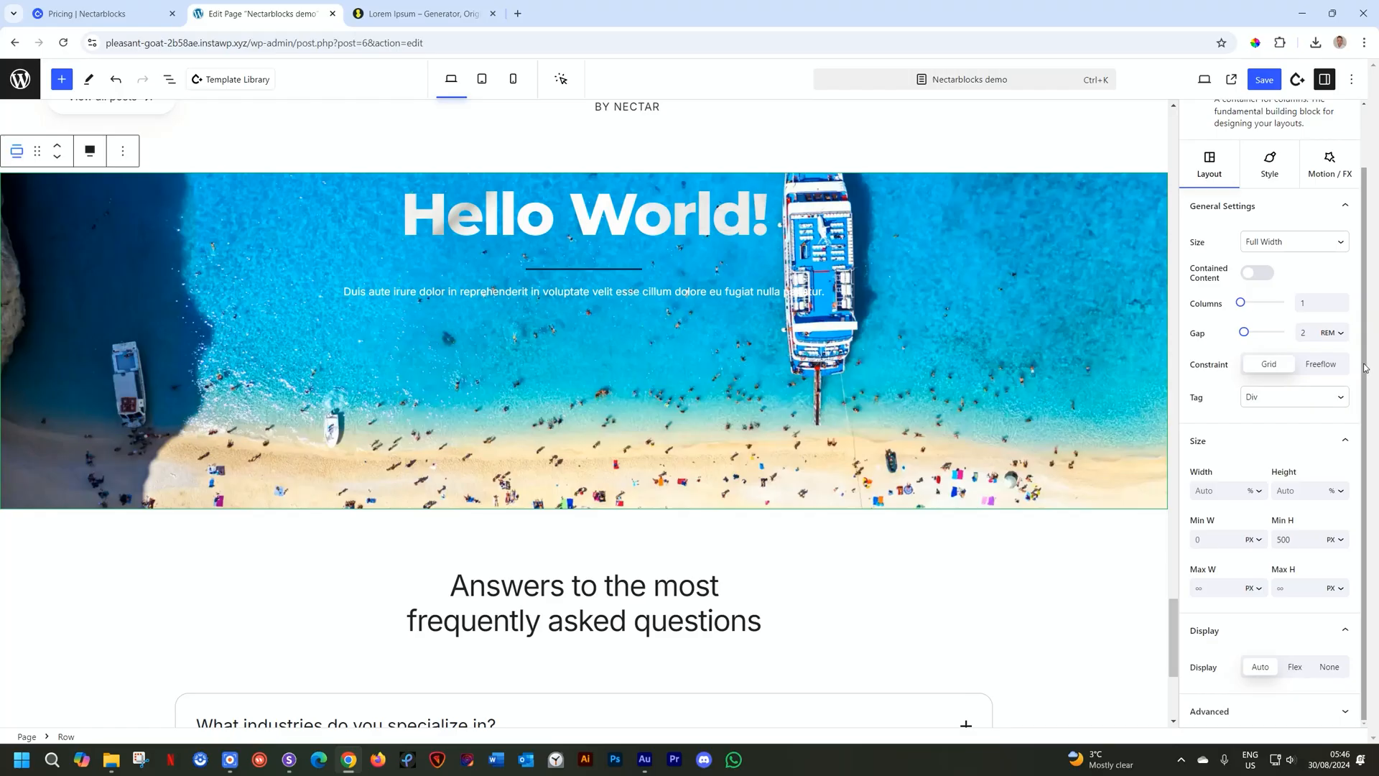
{"action": "left_click", "coordinate": [1296, 669]}
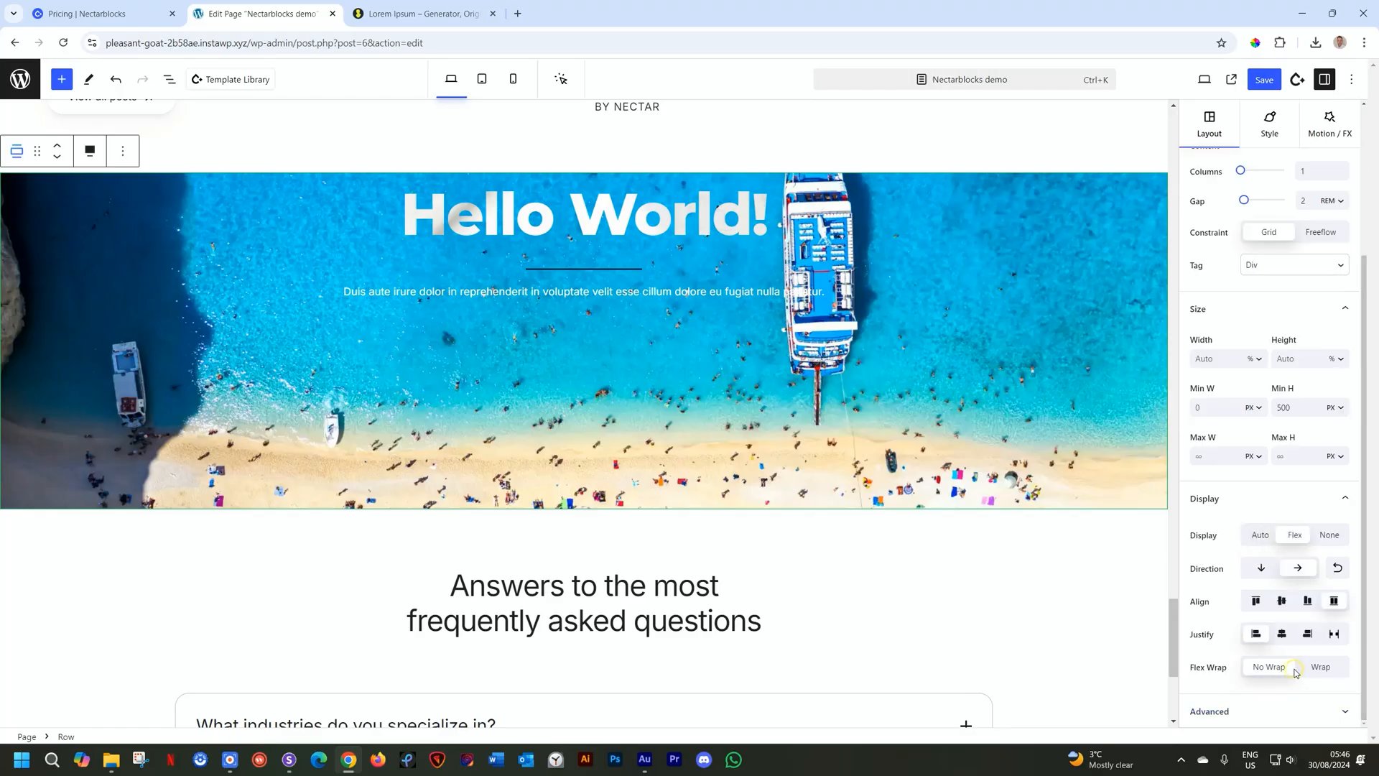
{"action": "left_click", "coordinate": [1283, 601]}
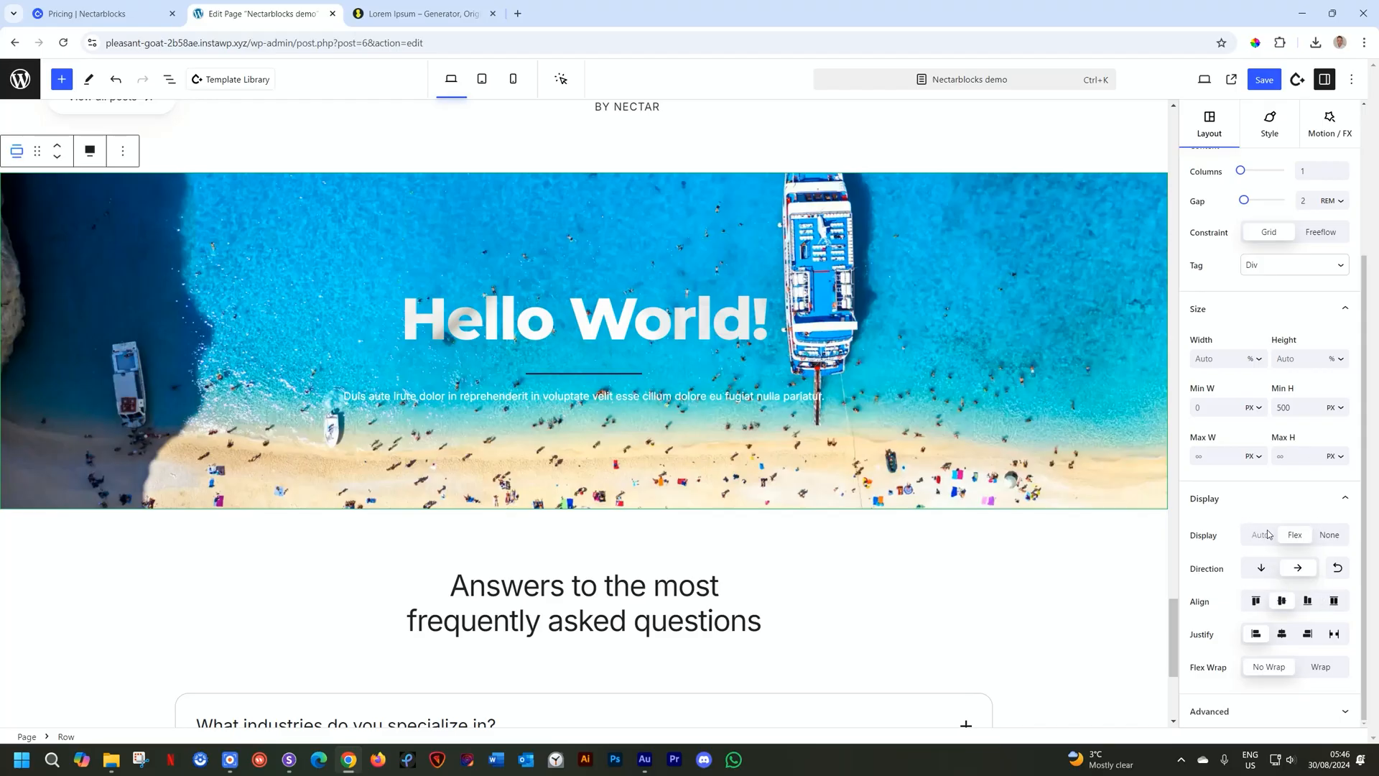
{"action": "key", "text": "ctrl+s"}
Try the row's vertical flex direction and centered justification, and restore the horizontal direction with start justification
{"action": "left_click", "coordinate": [1263, 568]}
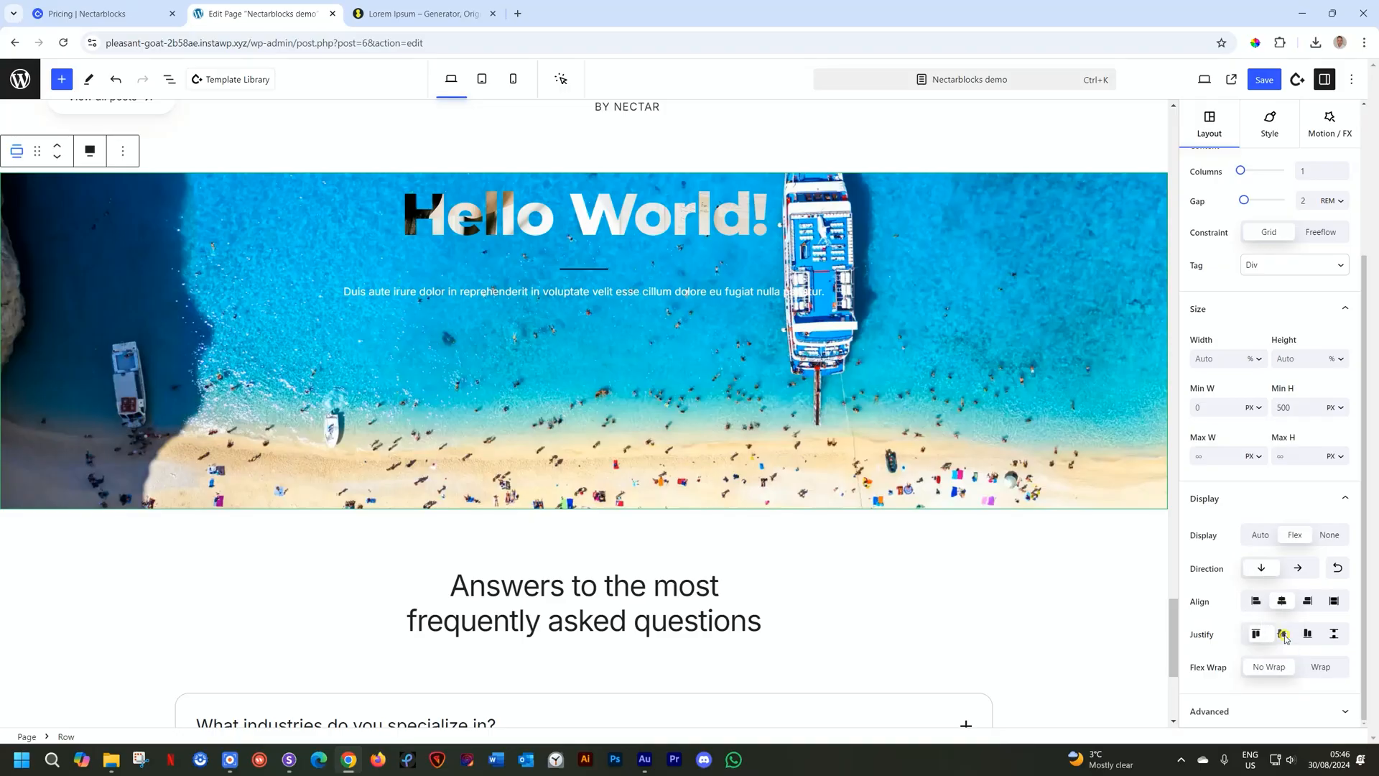
{"action": "left_click", "coordinate": [1296, 569]}
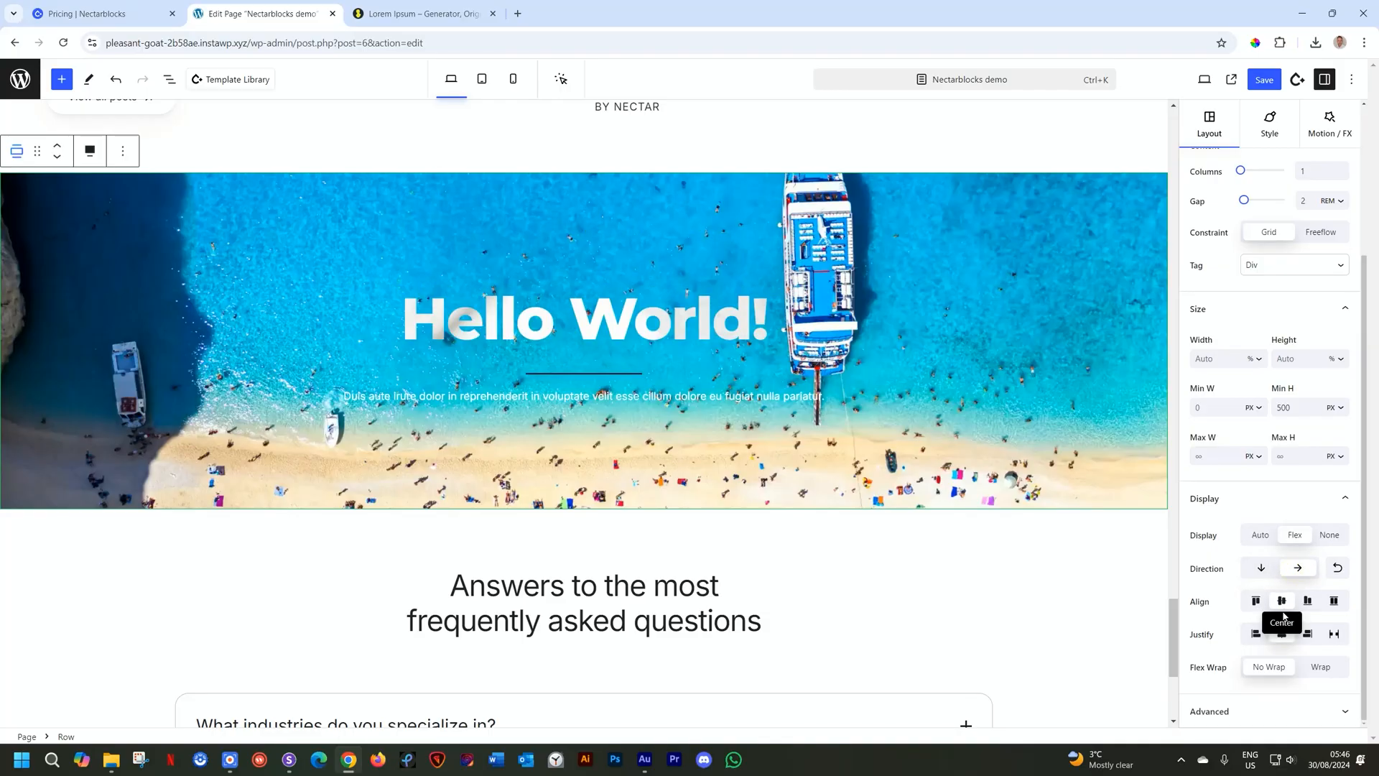
{"action": "left_click", "coordinate": [1257, 634]}
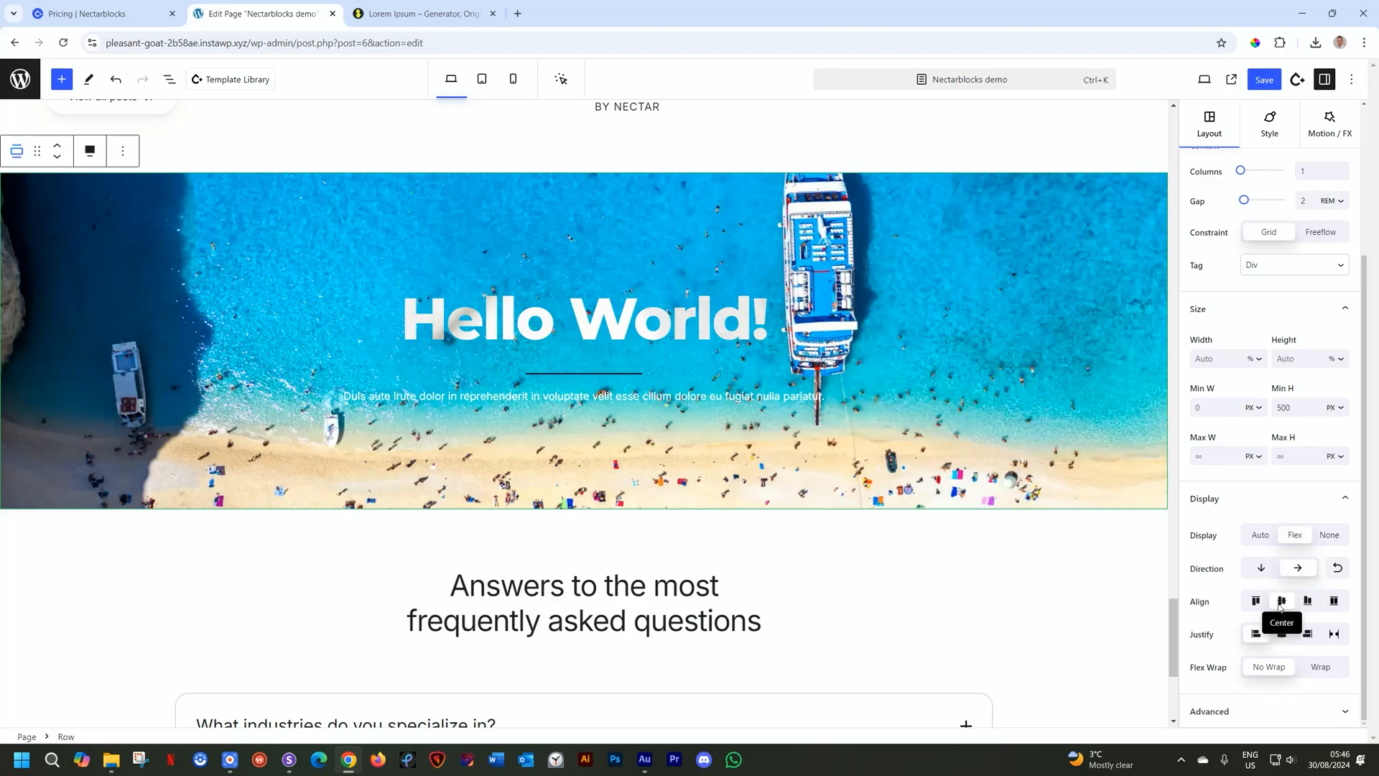
{"action": "left_click", "coordinate": [1257, 636]}
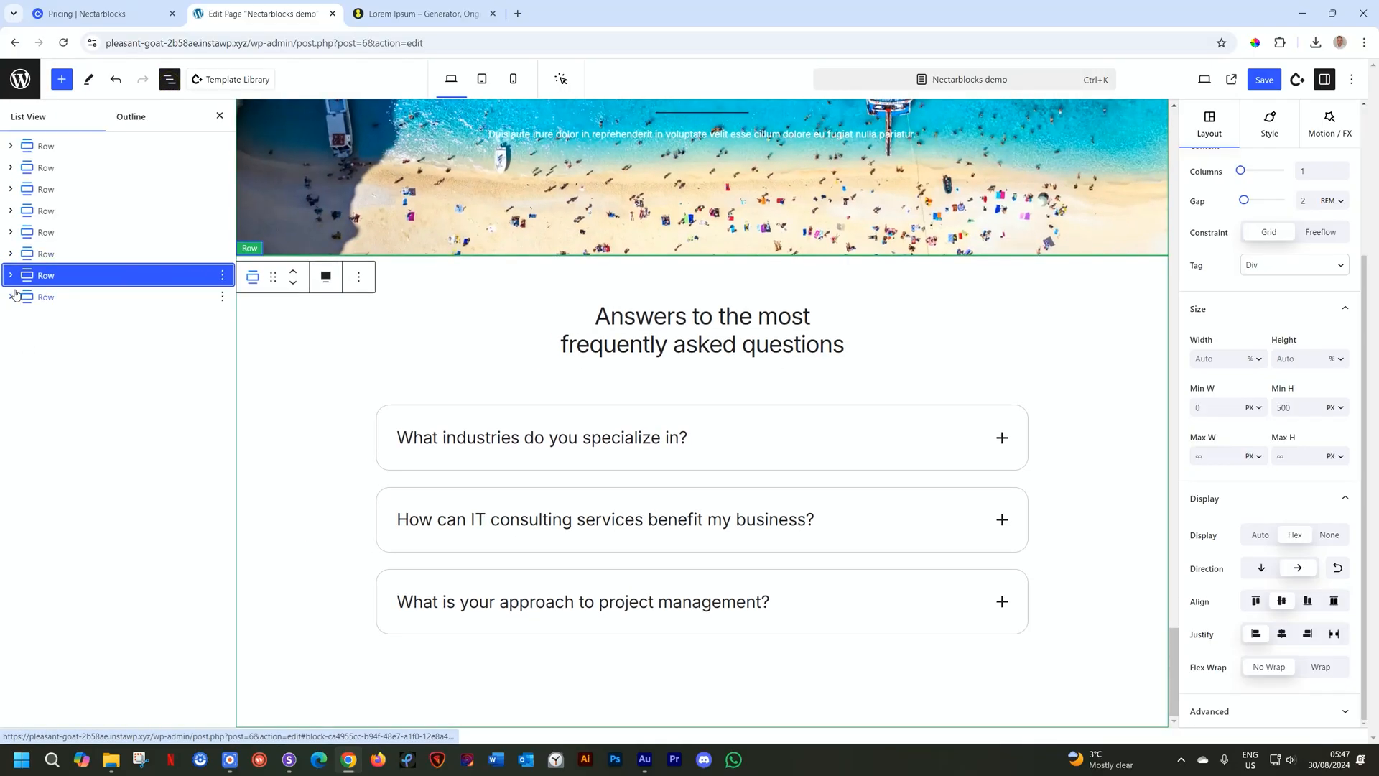
Reselect the row around the "Hello World!" column and switch the editing canvas to tablet size
{"action": "left_click", "coordinate": [11, 276]}
{"action": "left_click", "coordinate": [32, 300]}
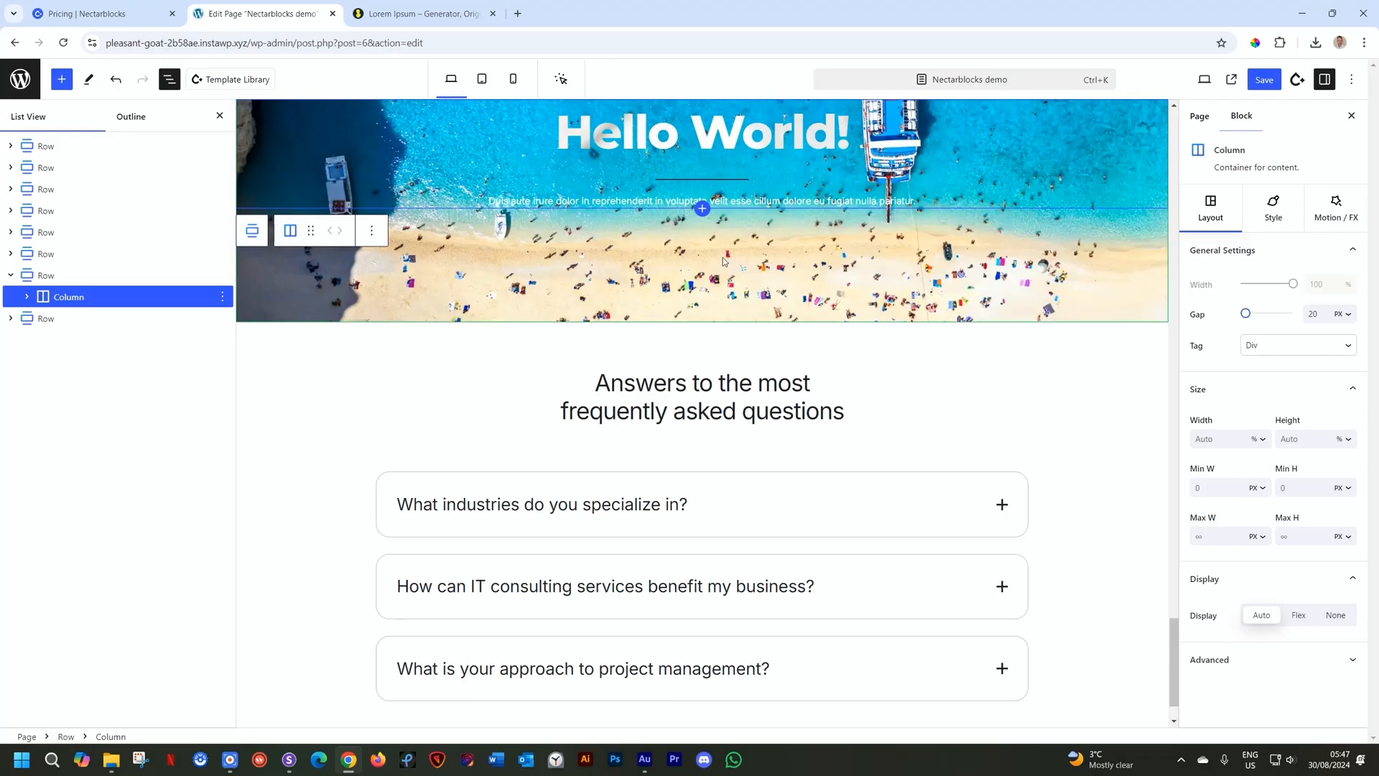
{"action": "scroll", "coordinate": [817, 277], "scroll_direction": "up", "scroll_amount": 3}
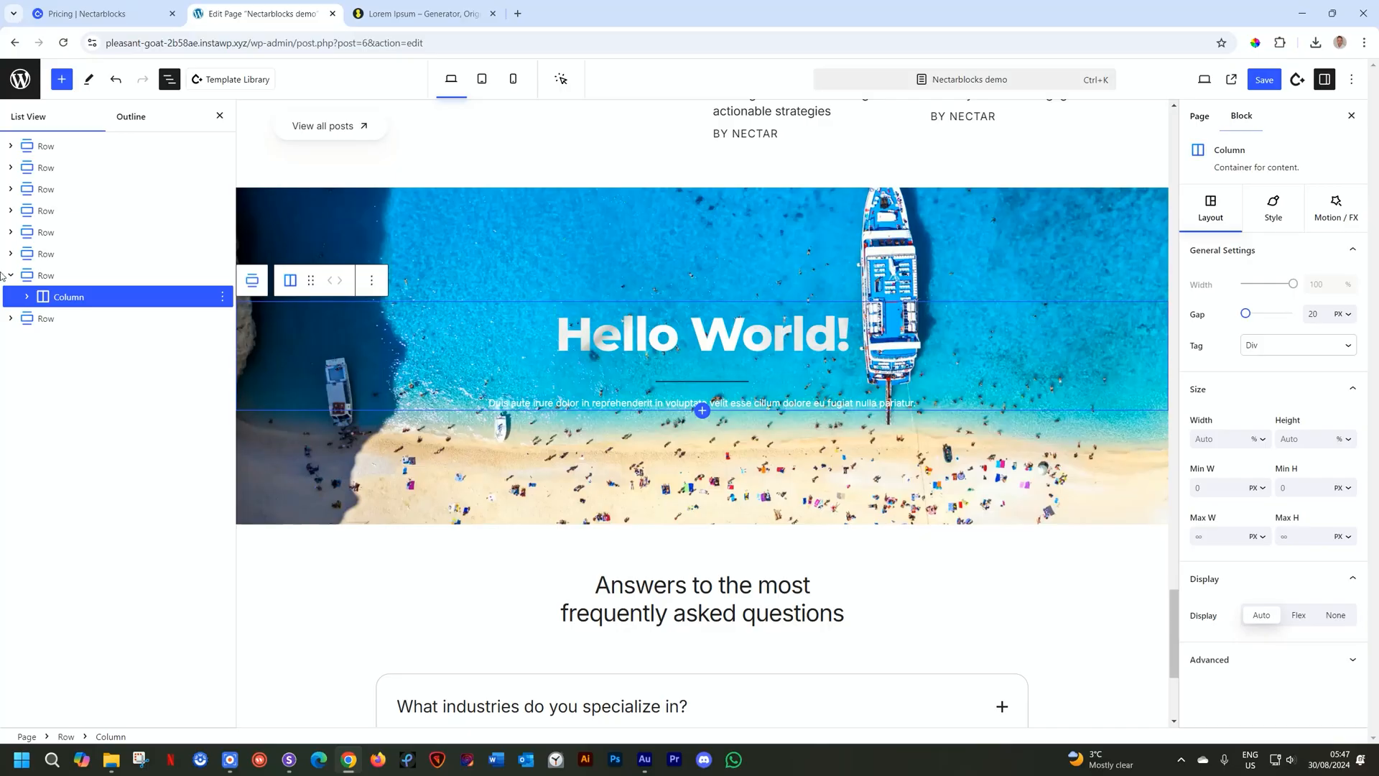
{"action": "left_click", "coordinate": [663, 237]}
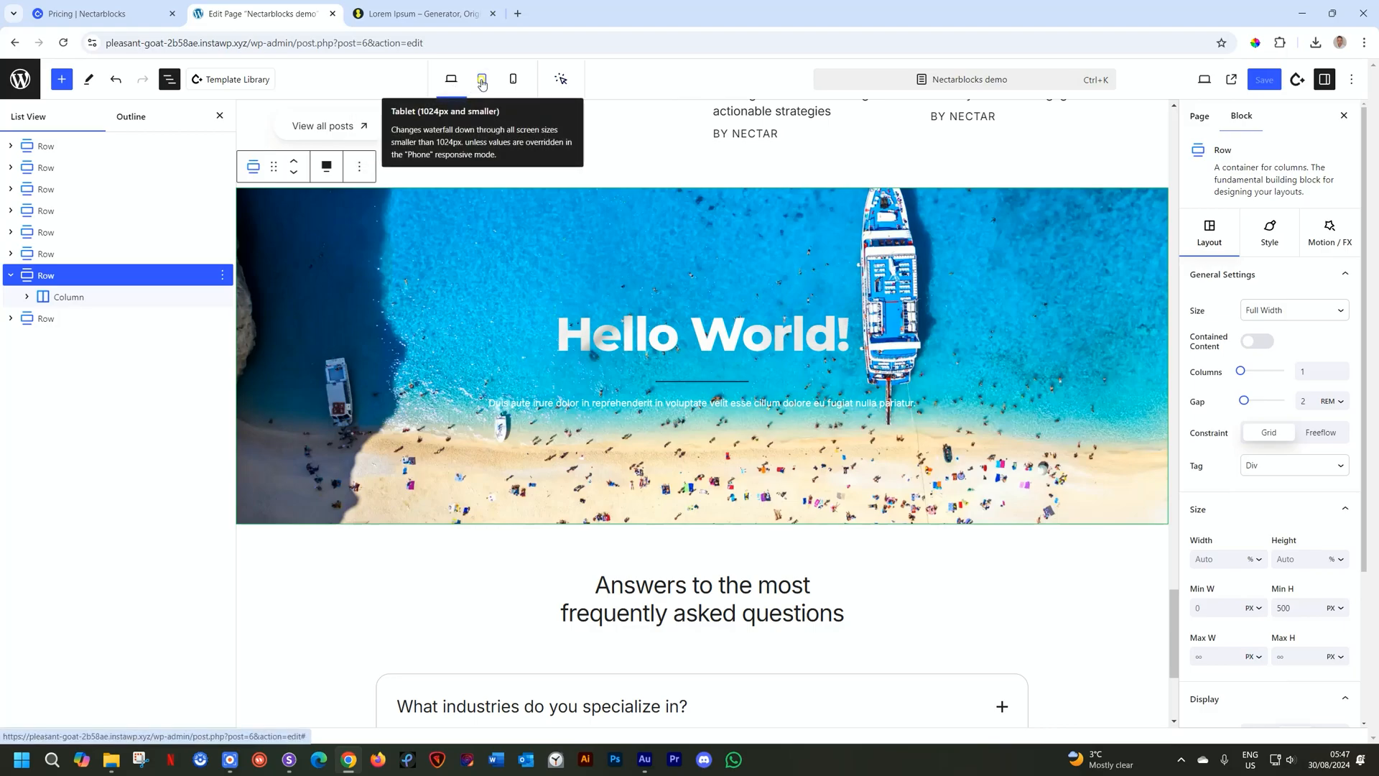
{"action": "left_click", "coordinate": [481, 83]}
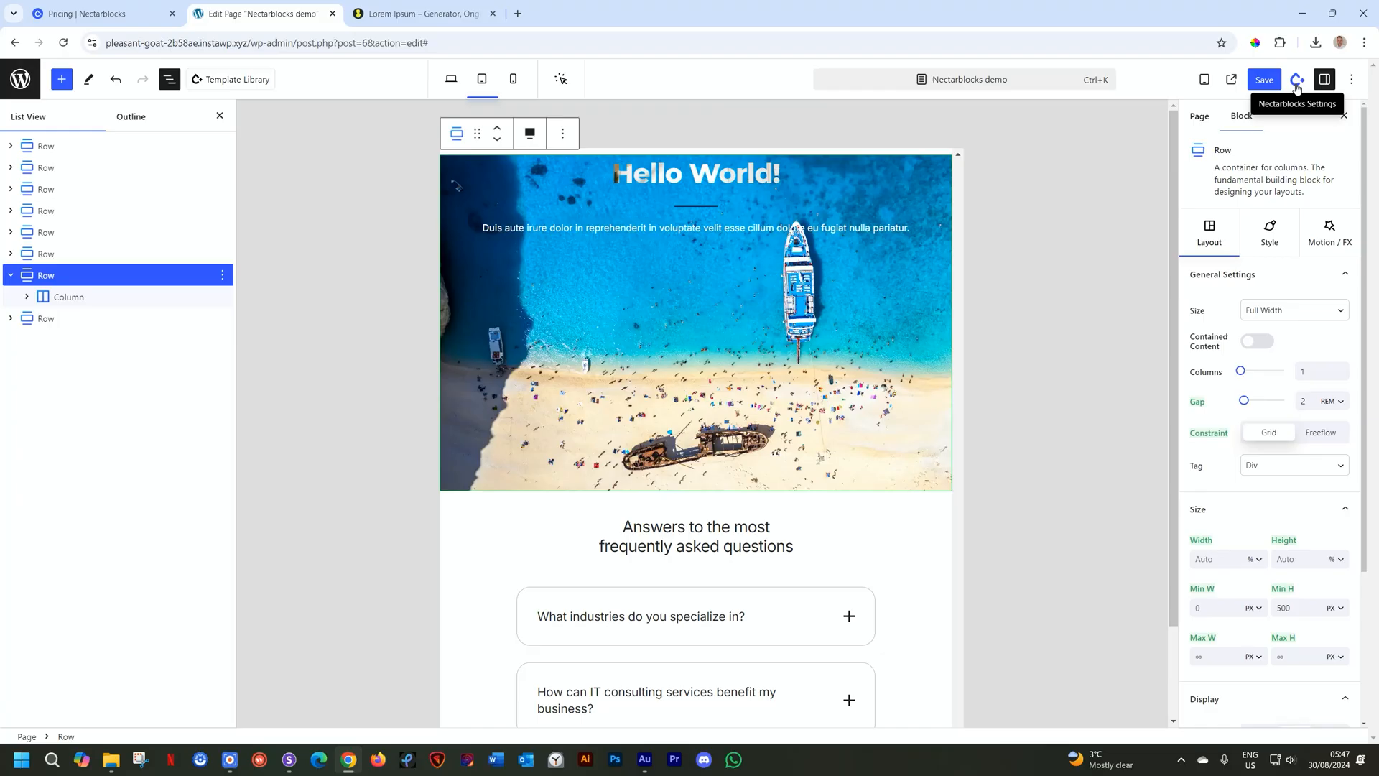
Examine the global Heading 1 typography's responsive sizing for desktop, tablet and phone
{"action": "left_click", "coordinate": [1296, 82]}
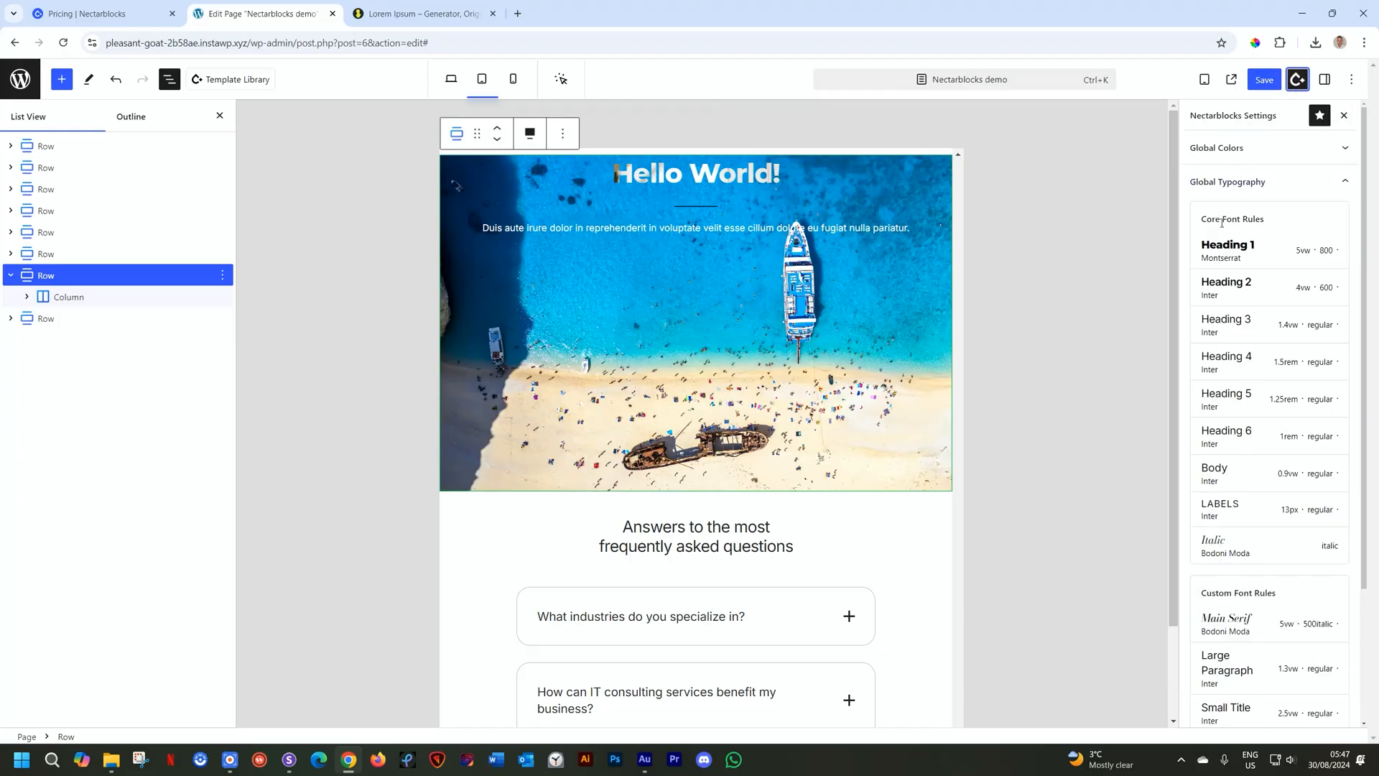
{"action": "left_click", "coordinate": [1224, 257]}
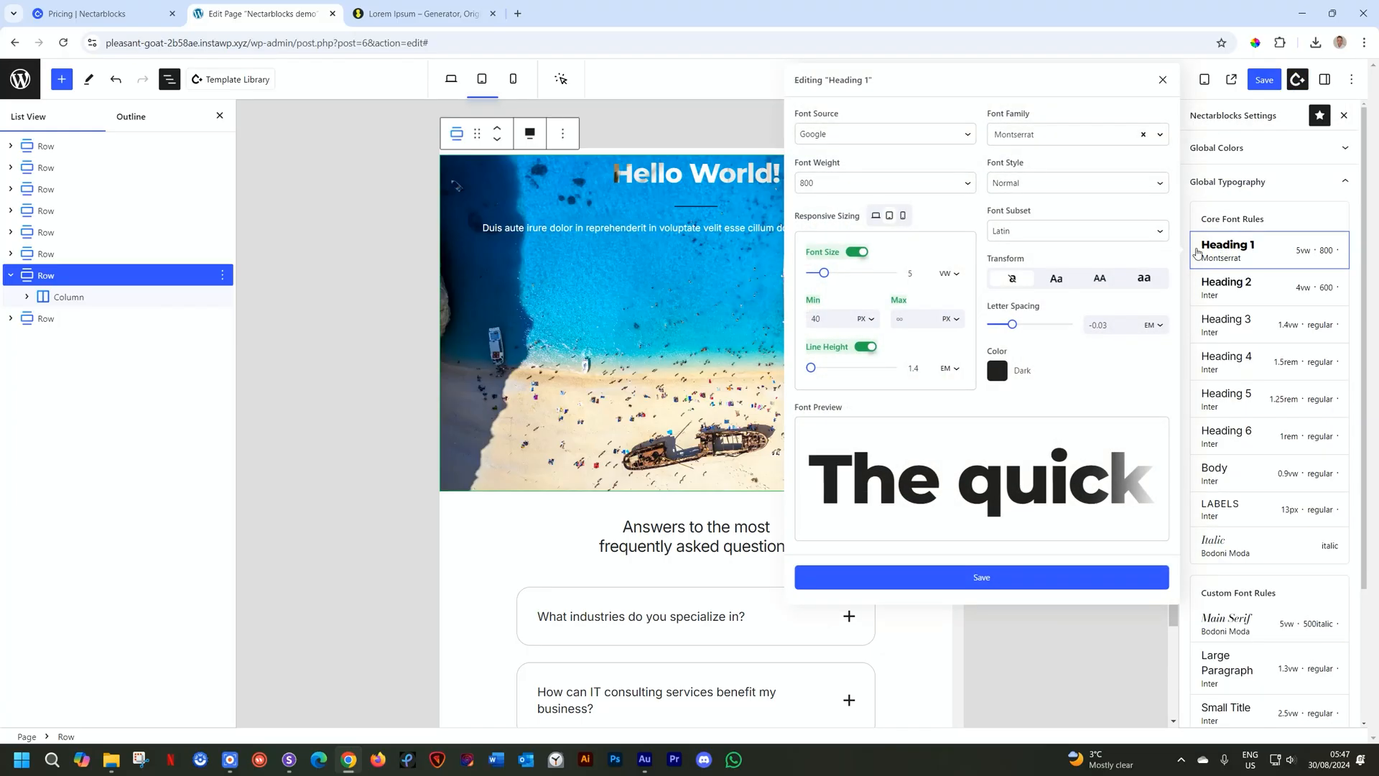
{"action": "left_click", "coordinate": [903, 215]}
{"action": "left_click", "coordinate": [889, 216]}
{"action": "left_click", "coordinate": [876, 217]}
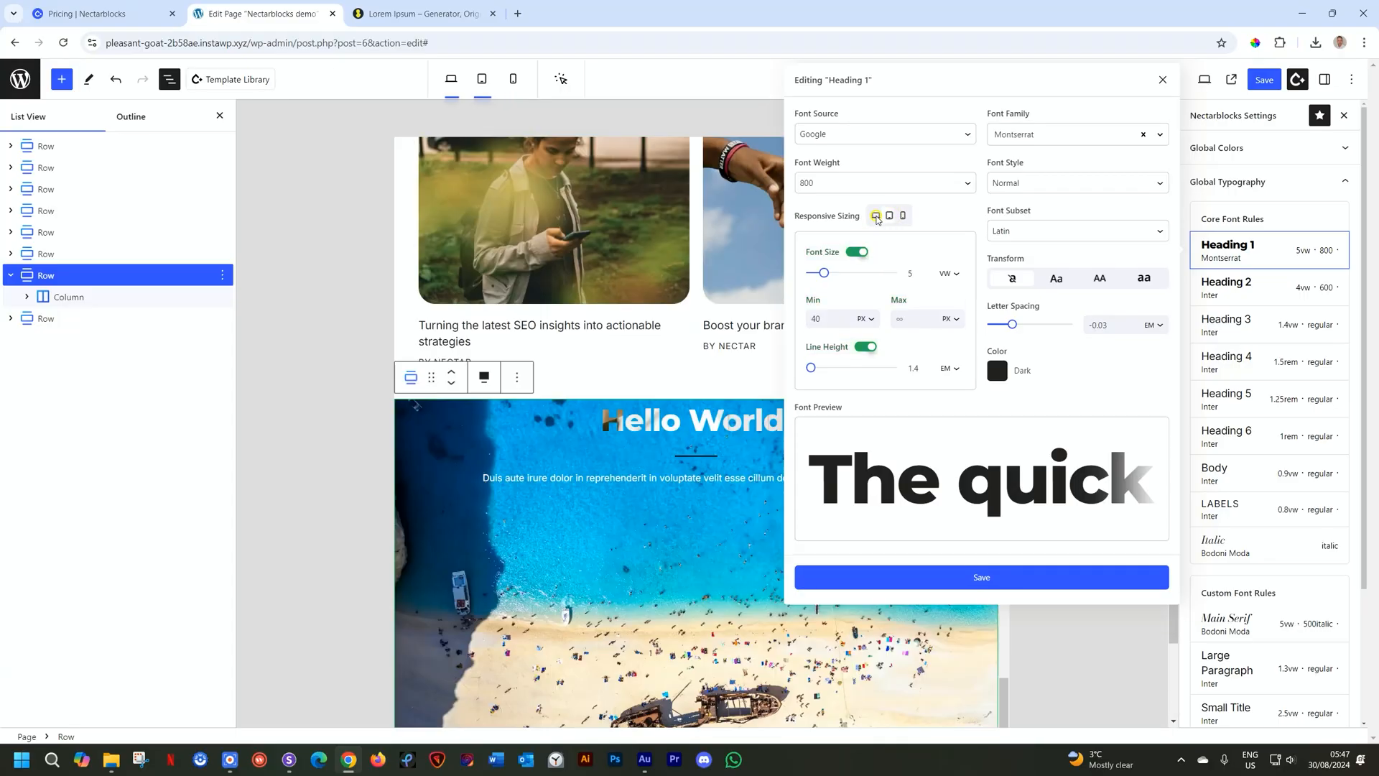
{"action": "left_click", "coordinate": [890, 215]}
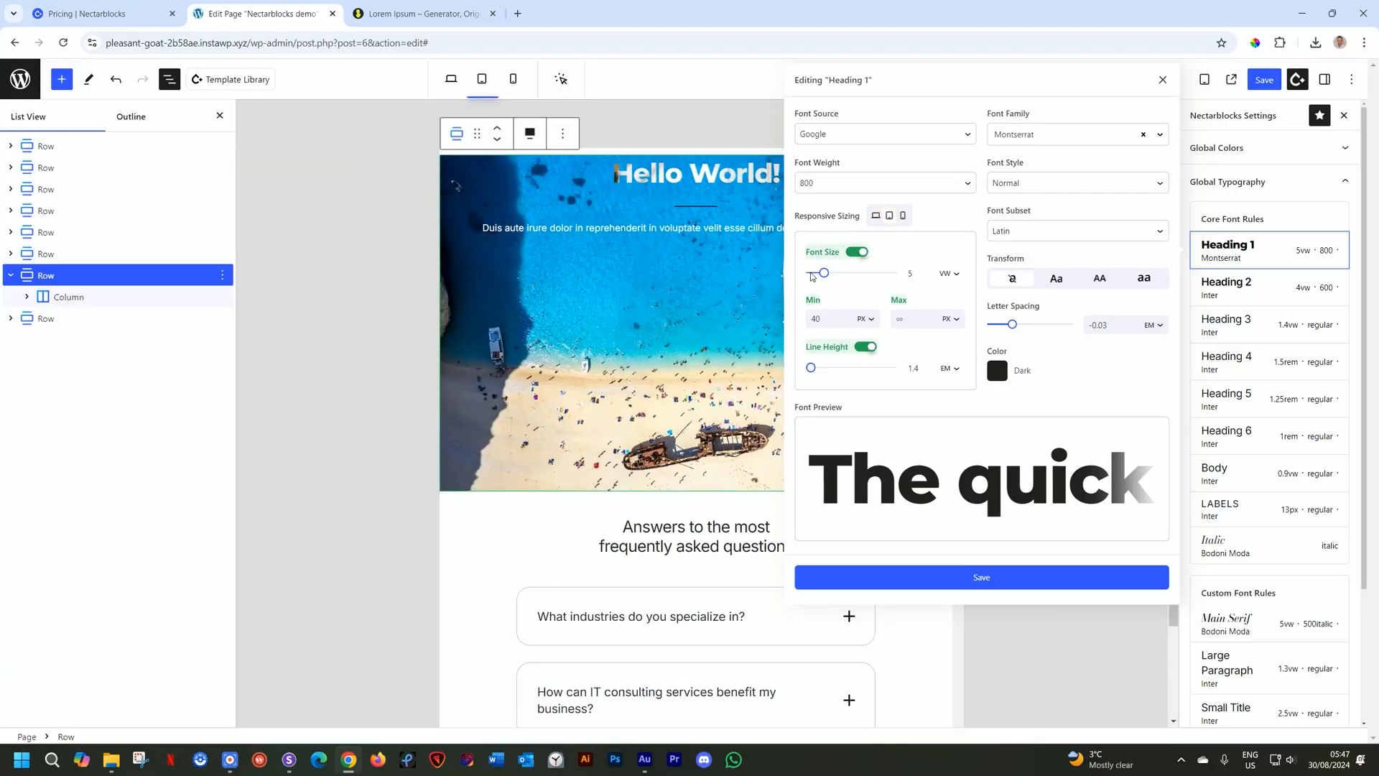
{"action": "left_click", "coordinate": [903, 216]}
{"action": "left_click", "coordinate": [890, 219]}
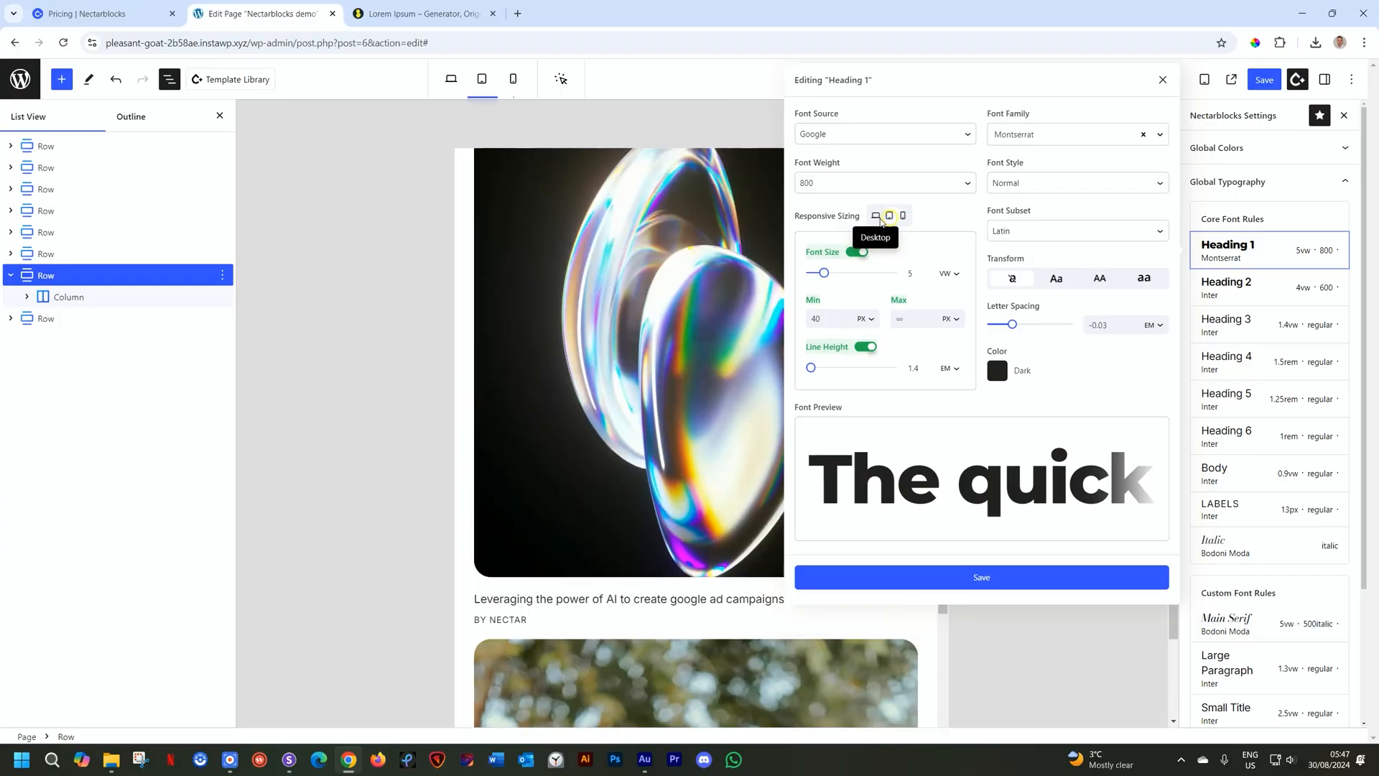
{"action": "left_click", "coordinate": [888, 218]}
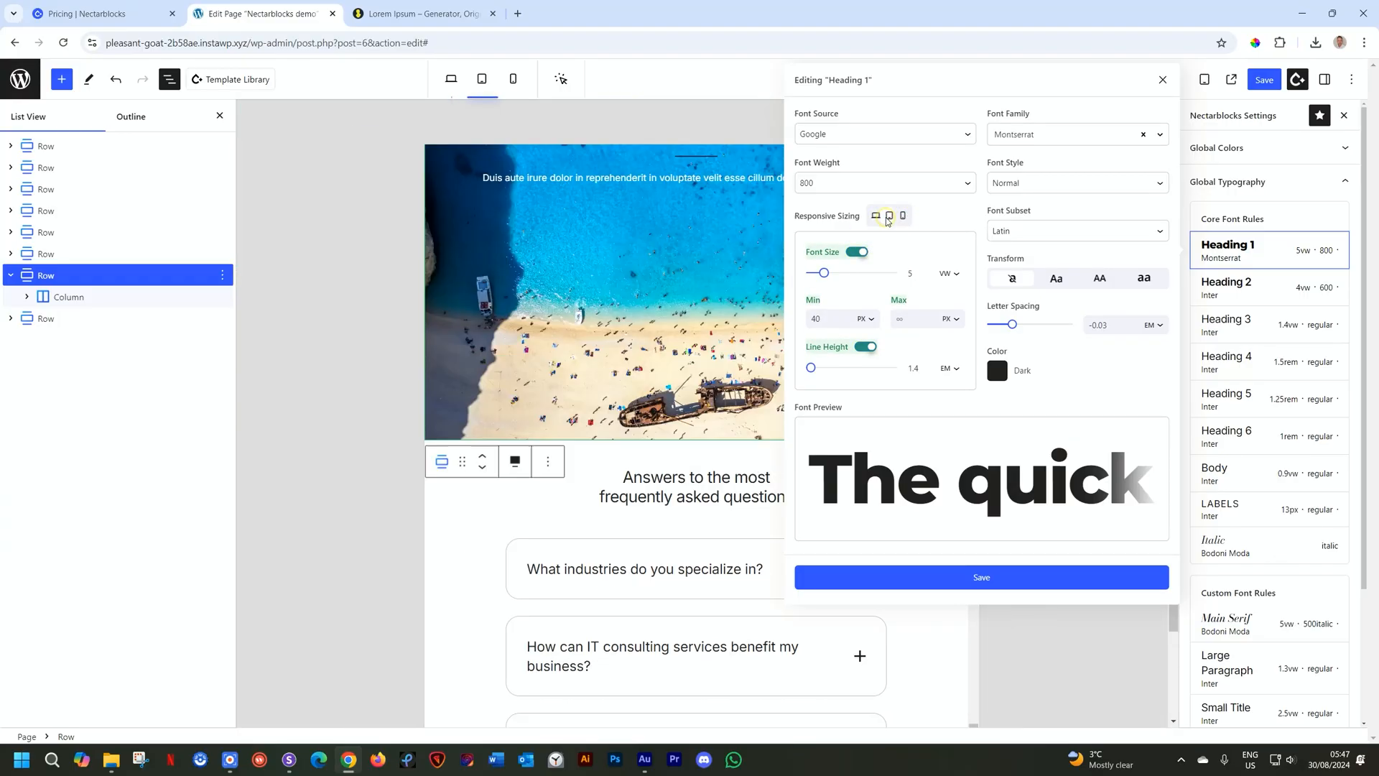
Return to the row's block settings and try resetting its tablet flex direction and display to inherit from desktop
{"action": "left_click", "coordinate": [1298, 79]}
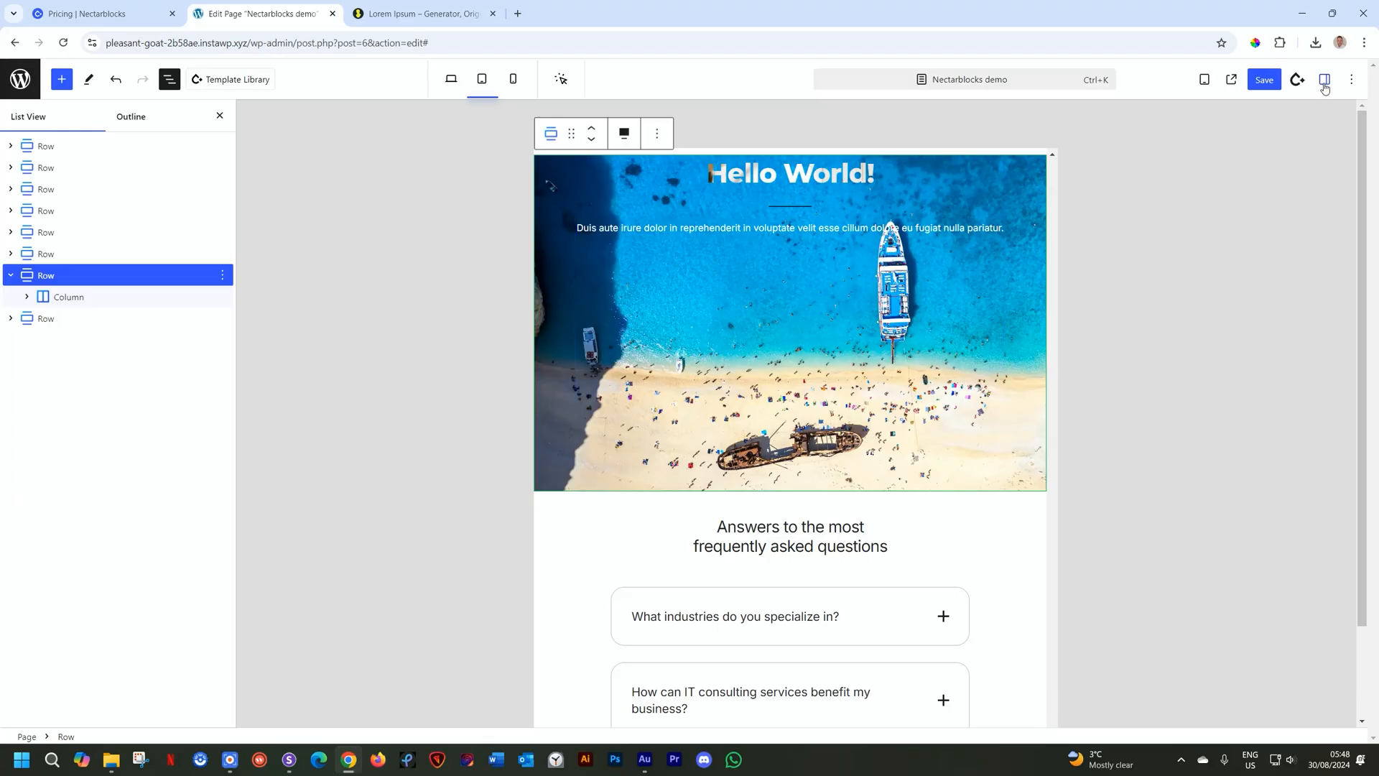
{"action": "left_click", "coordinate": [1325, 80]}
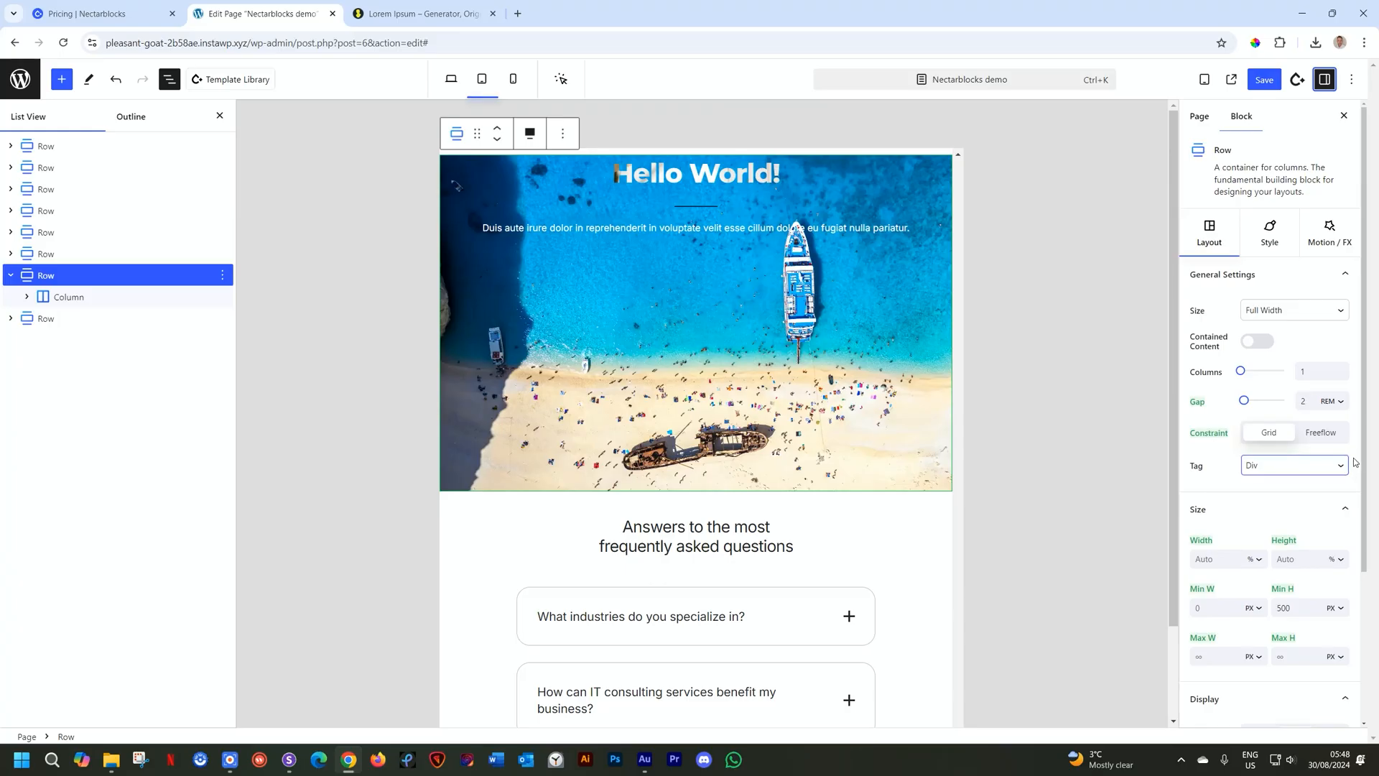
{"action": "left_click_drag", "start_coordinate": [1360, 451], "coordinate": [1354, 612]}
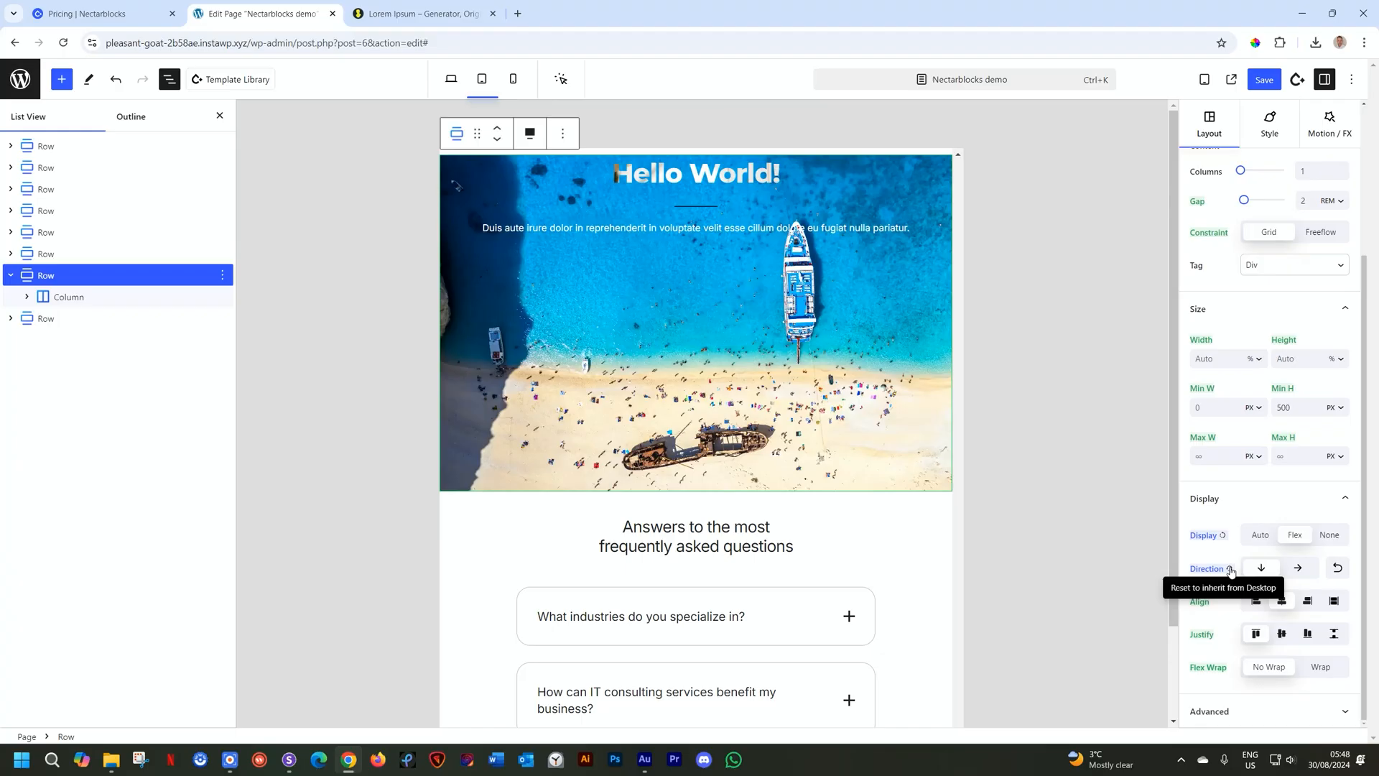
{"action": "left_click", "coordinate": [1230, 569]}
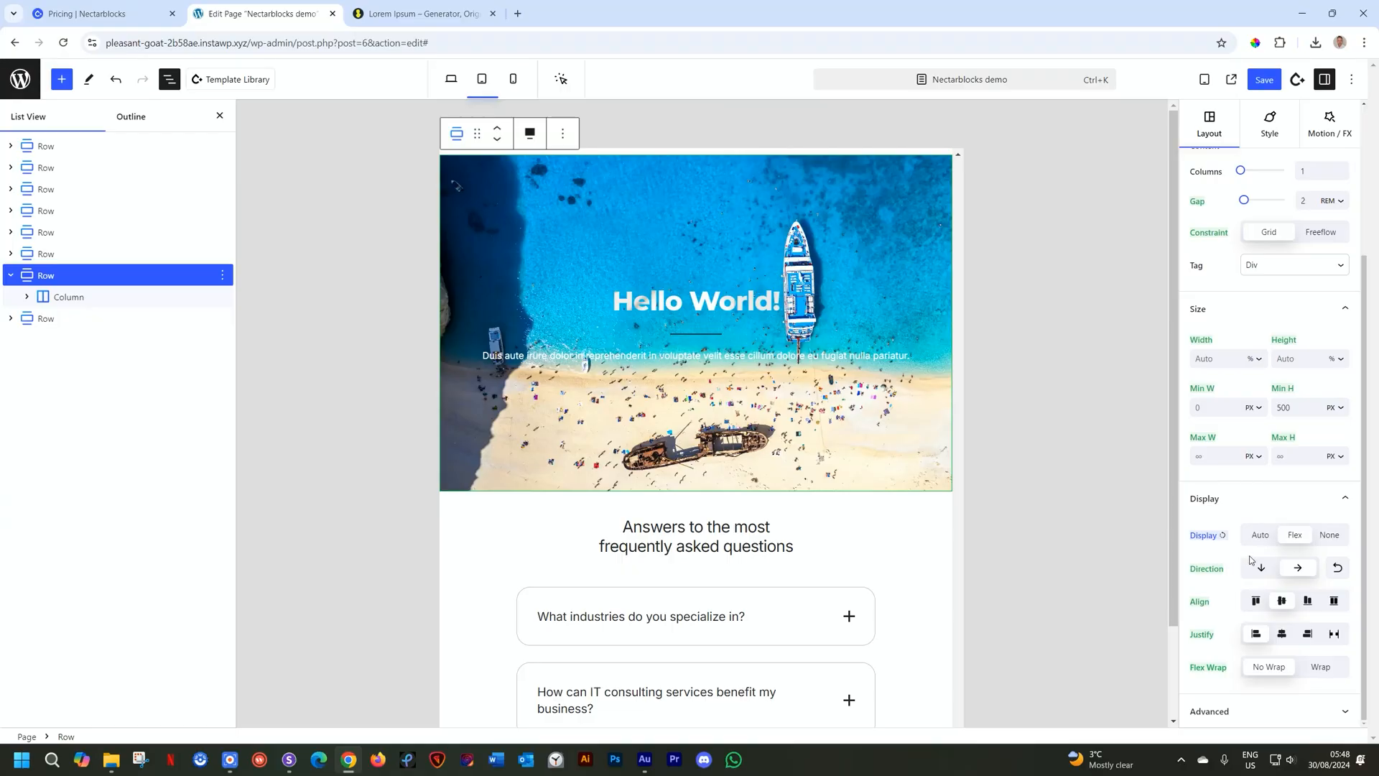
{"action": "key", "text": "ctrl+z"}
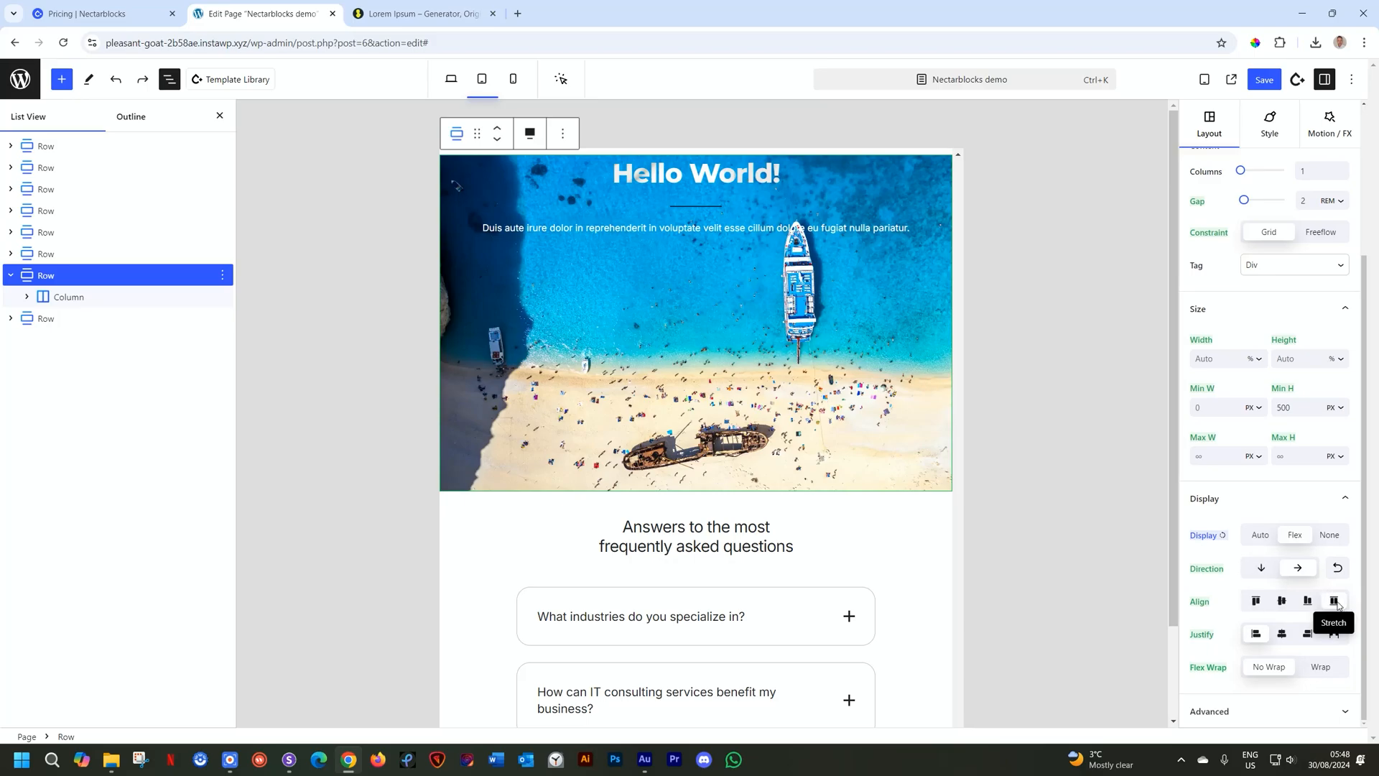
{"action": "left_click", "coordinate": [1336, 603]}
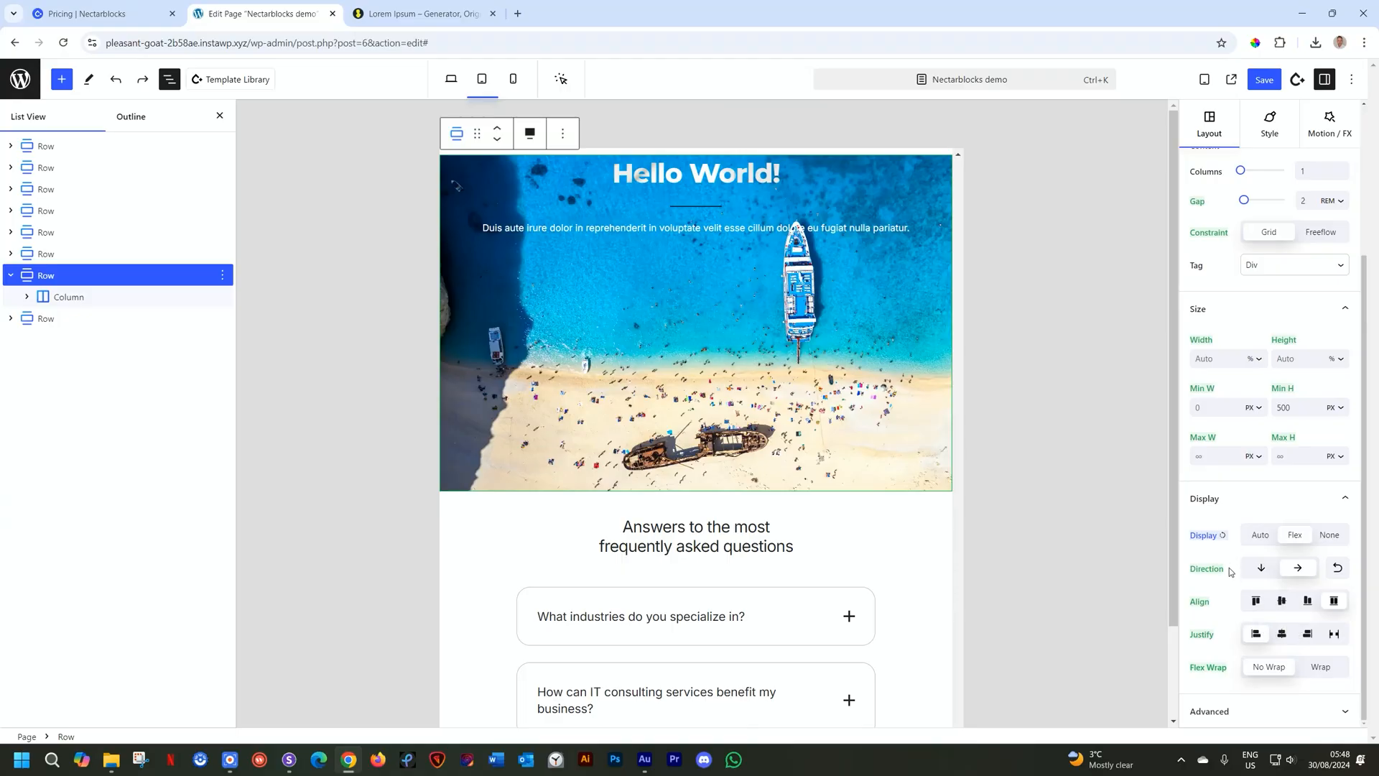
{"action": "left_click", "coordinate": [1223, 535]}
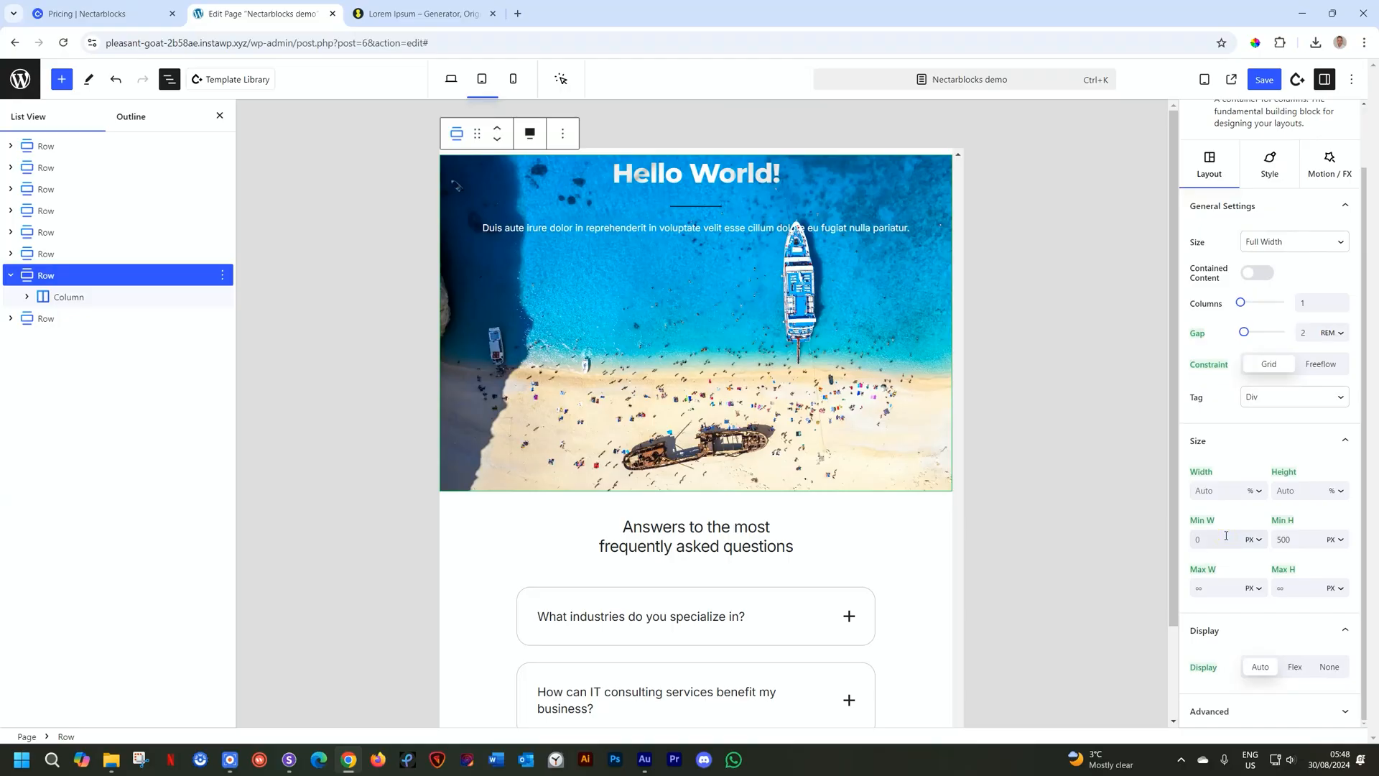
Set the row's tablet display to Flex and its alignment to Center, trying out the reset to the desktop alignment
{"action": "left_click", "coordinate": [1305, 672]}
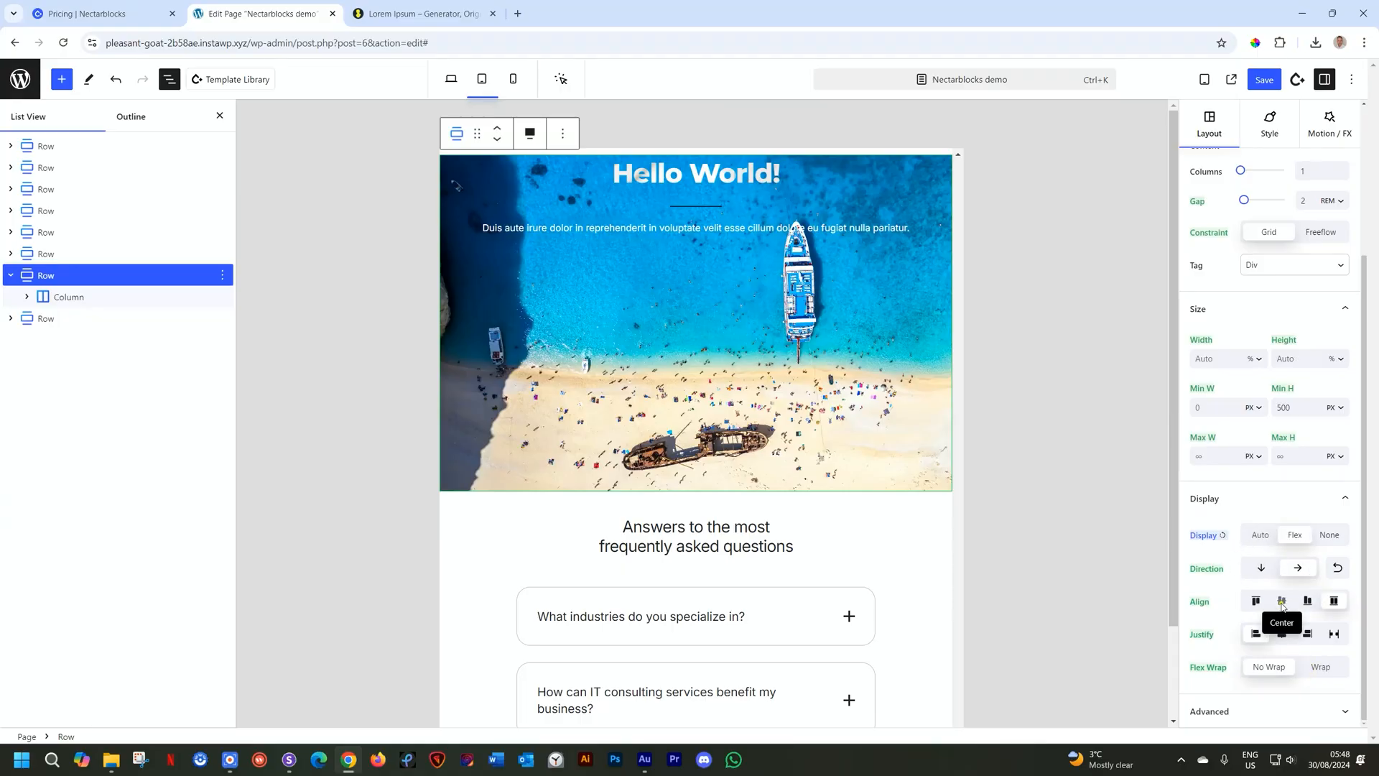
{"action": "left_click", "coordinate": [1282, 601]}
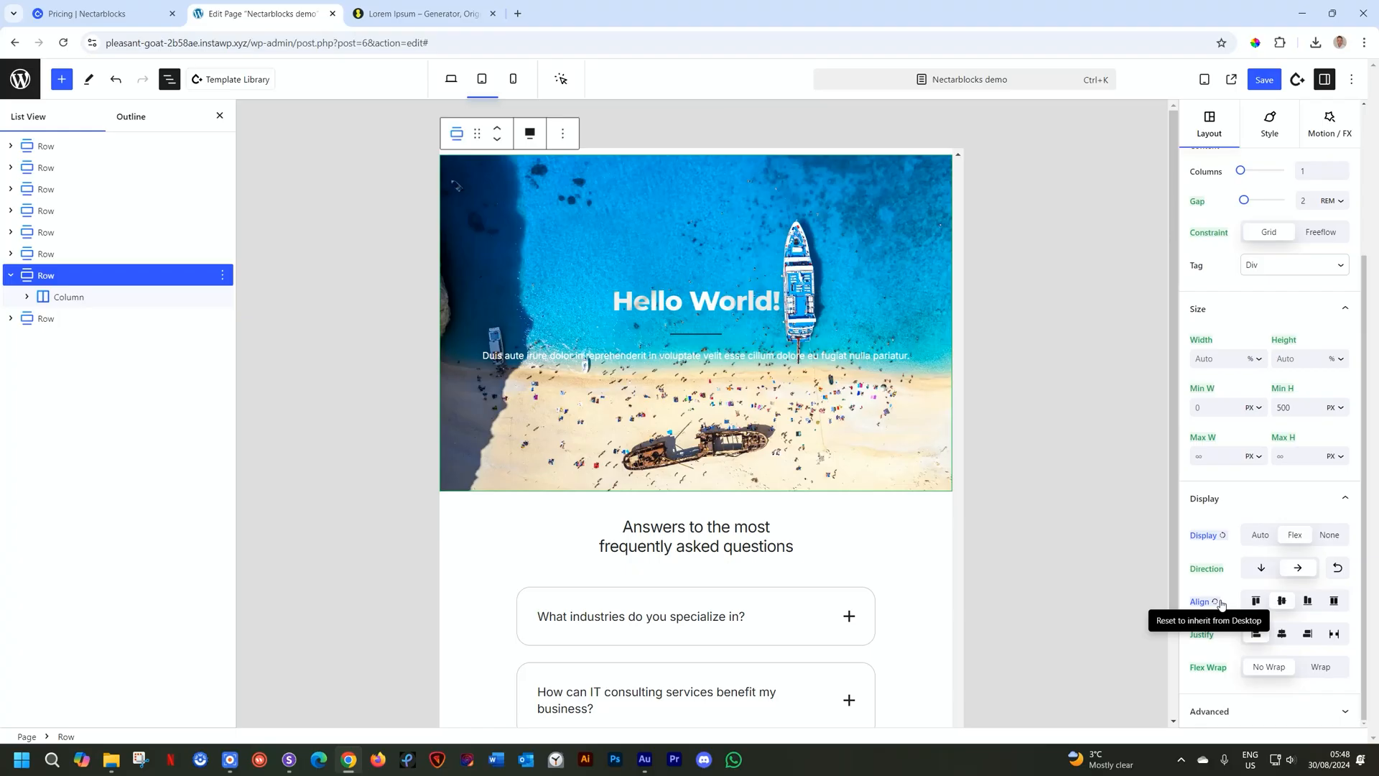
{"action": "left_click", "coordinate": [1219, 602]}
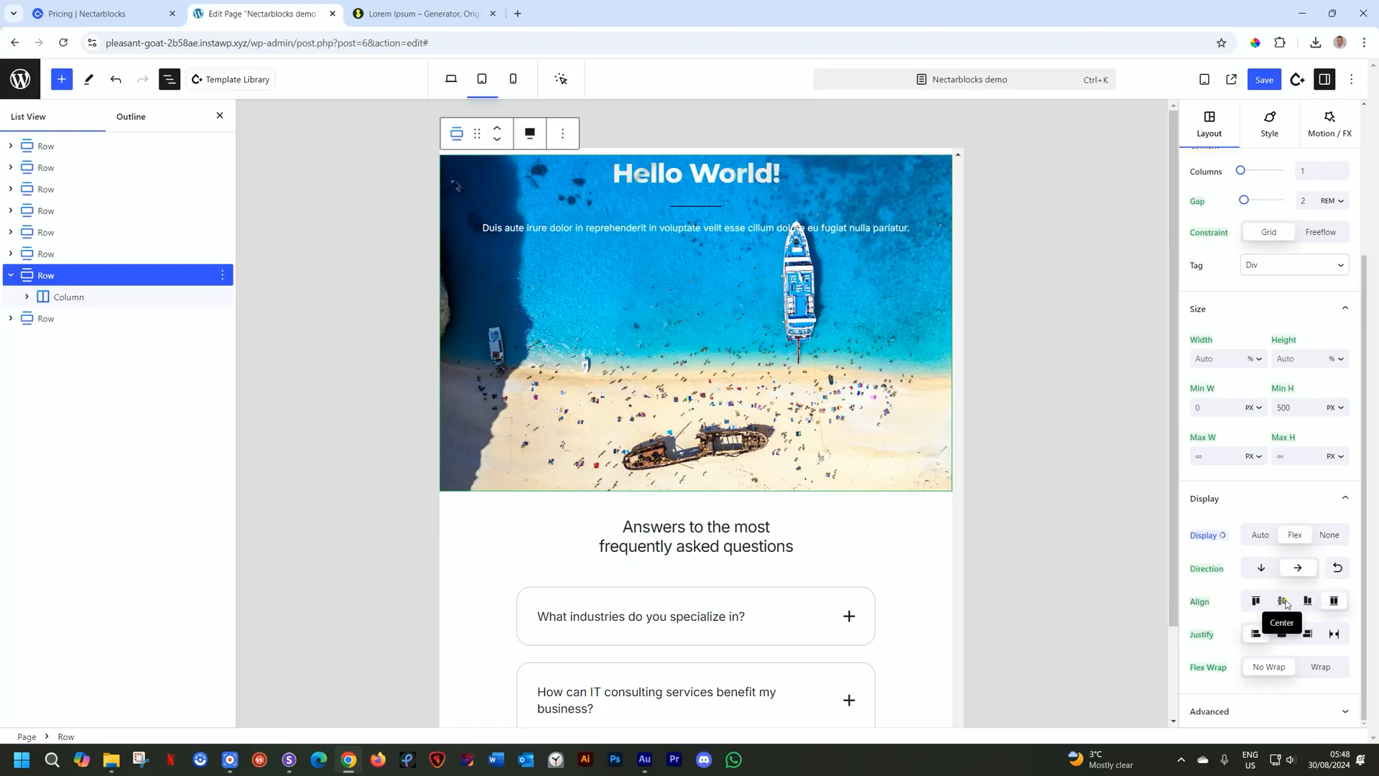
{"action": "left_click", "coordinate": [1282, 601]}
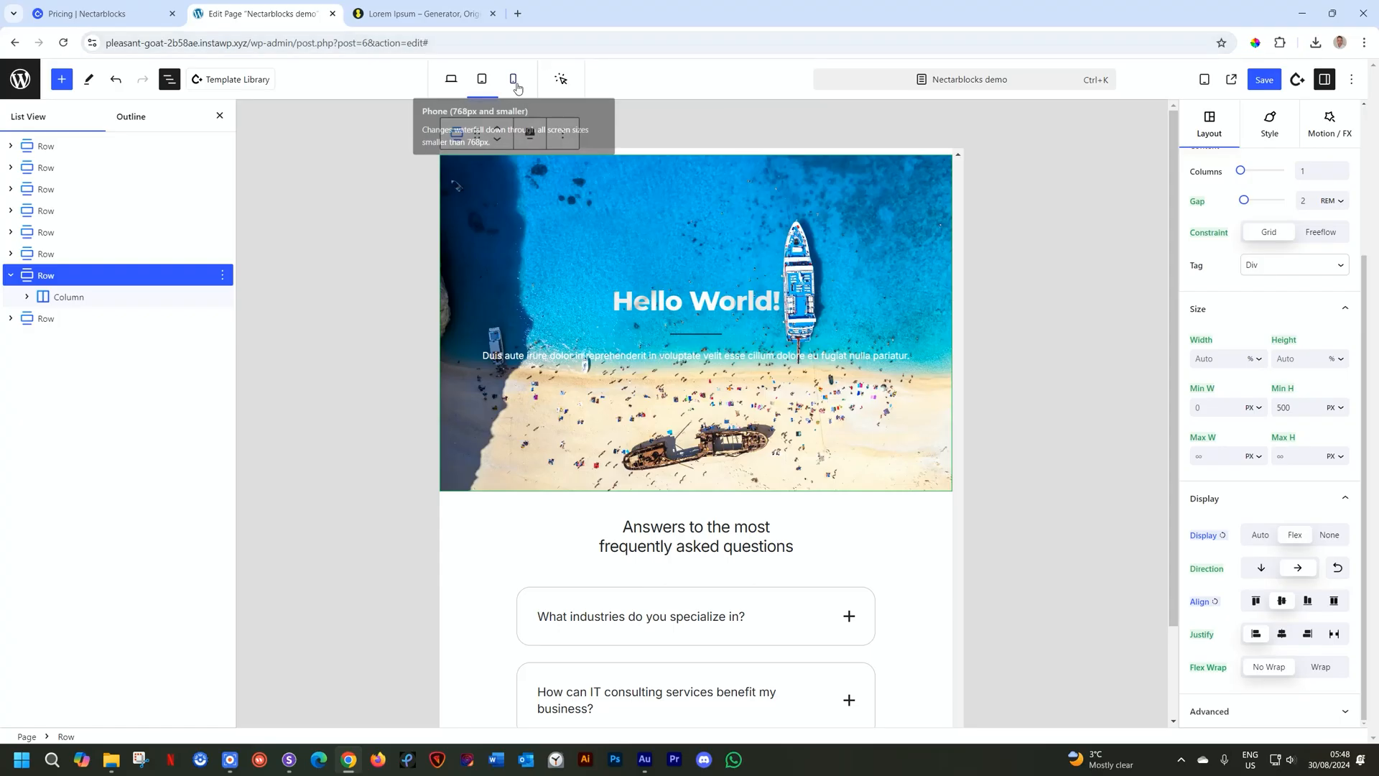
Compare the "Hello World!" row and its layout settings at phone and tablet sizes
{"action": "left_click", "coordinate": [513, 80]}
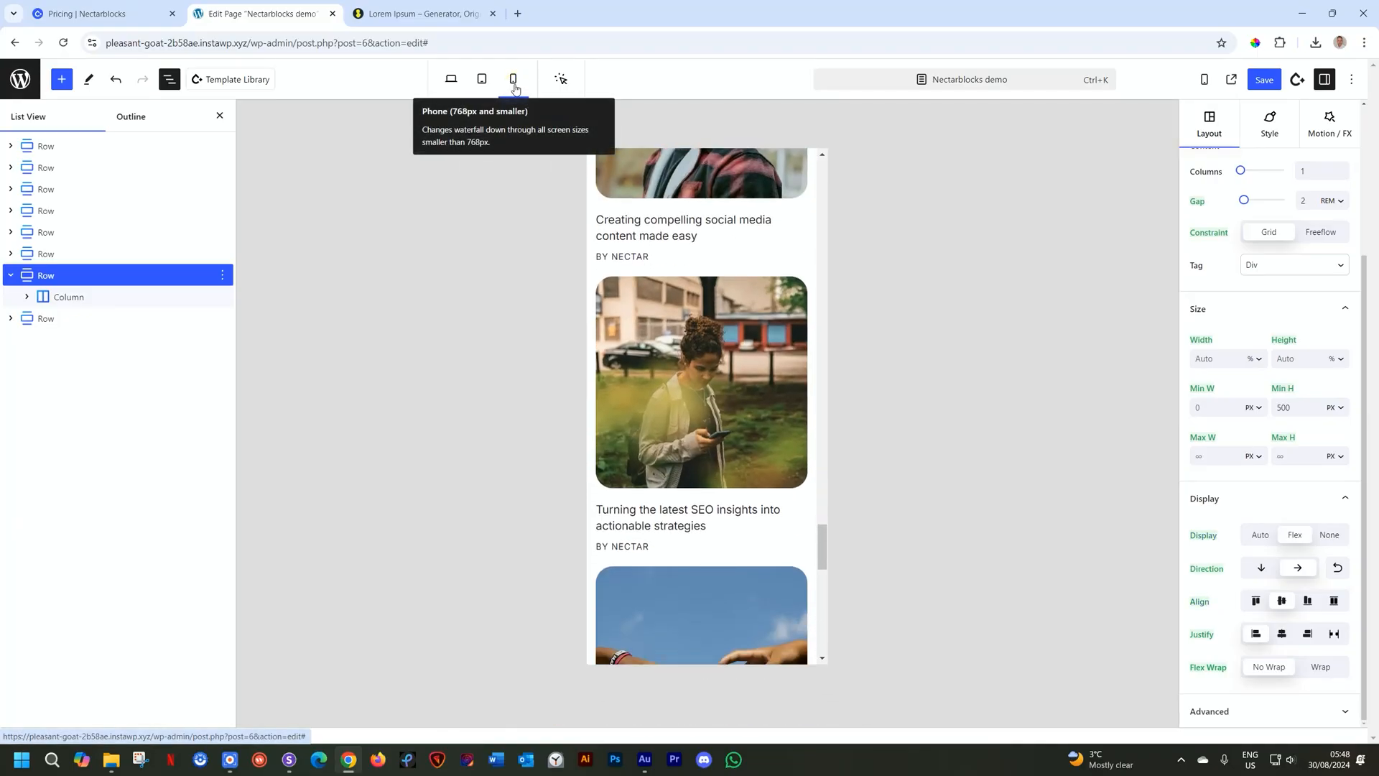
{"action": "scroll", "coordinate": [696, 305], "scroll_direction": "down", "scroll_amount": 10}
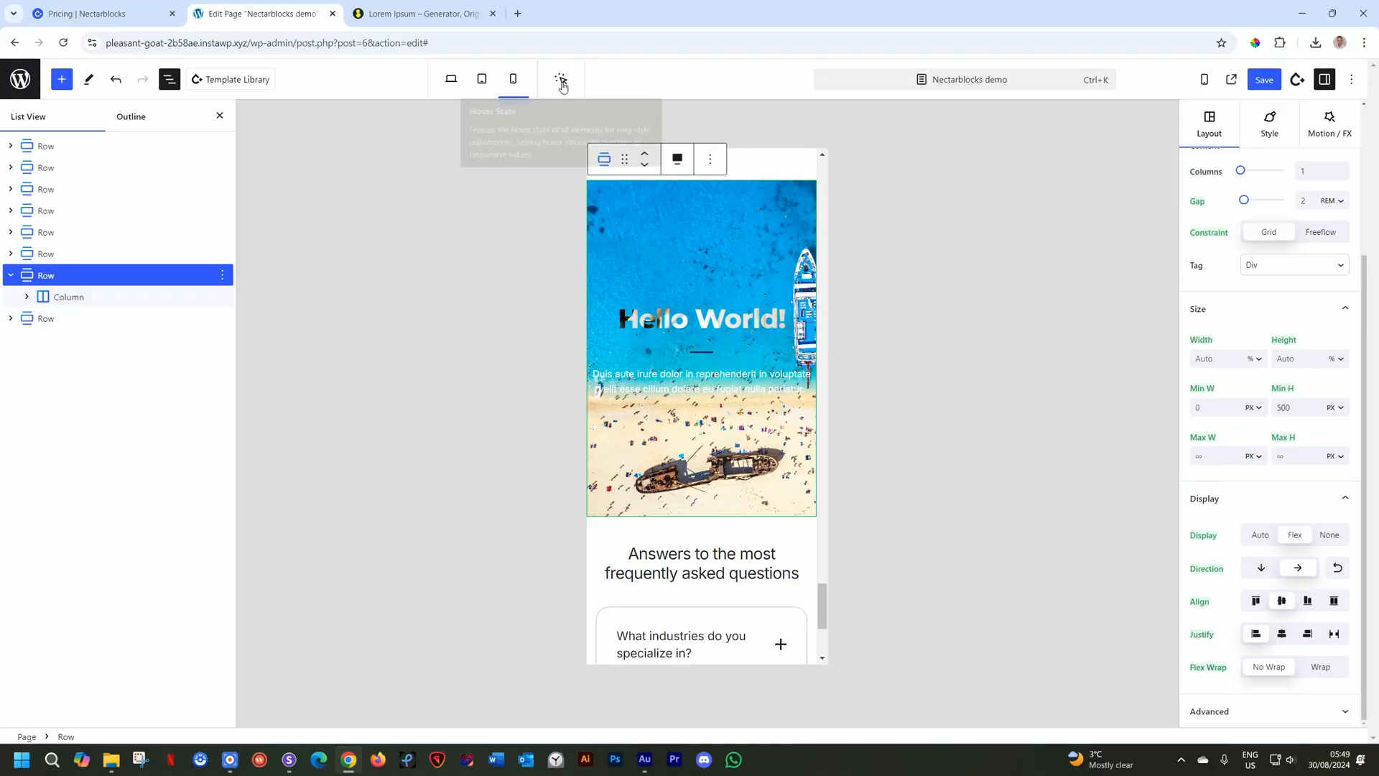
{"action": "left_click", "coordinate": [482, 79]}
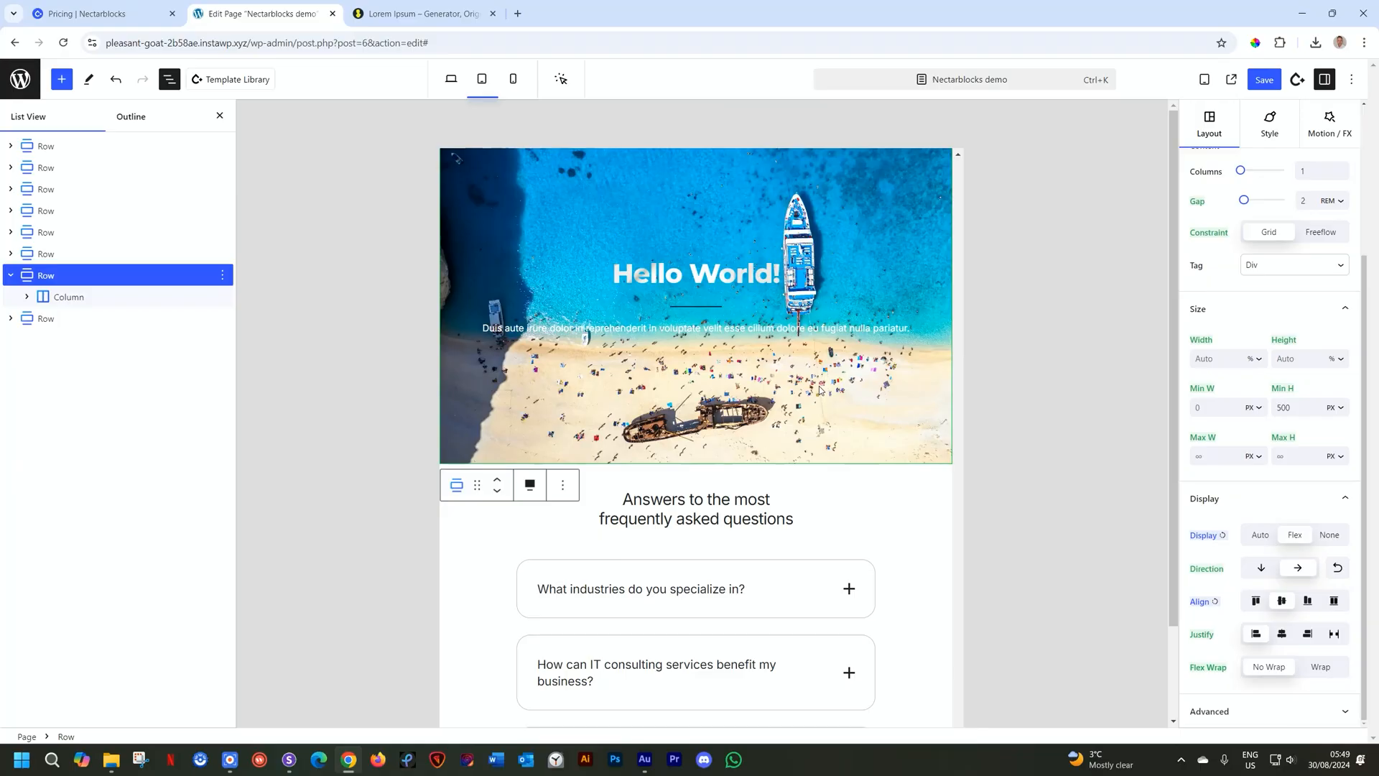
{"action": "scroll", "coordinate": [1221, 413], "scroll_direction": "up", "scroll_amount": 3}
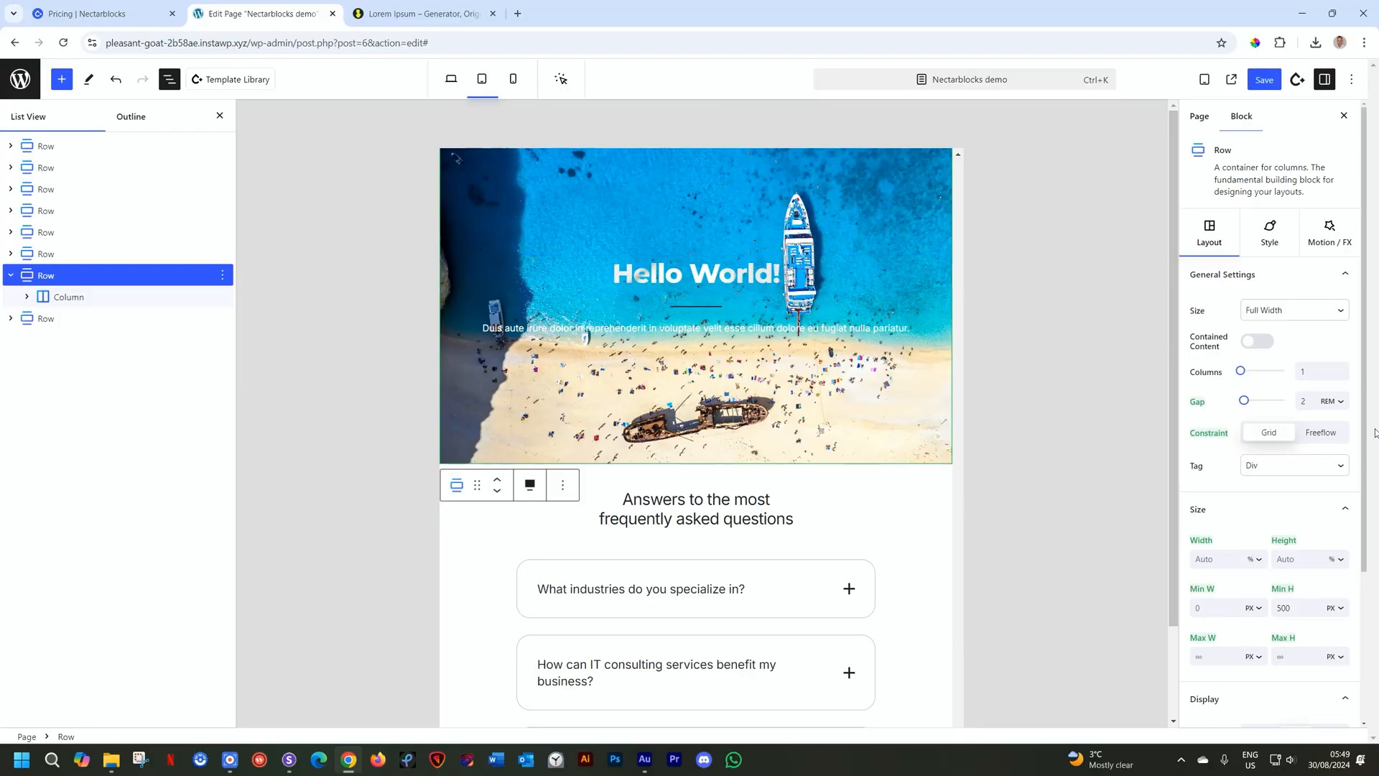
Look up the Flex Box block in the Nectarblocks block library without inserting it
{"action": "left_click", "coordinate": [62, 79]}
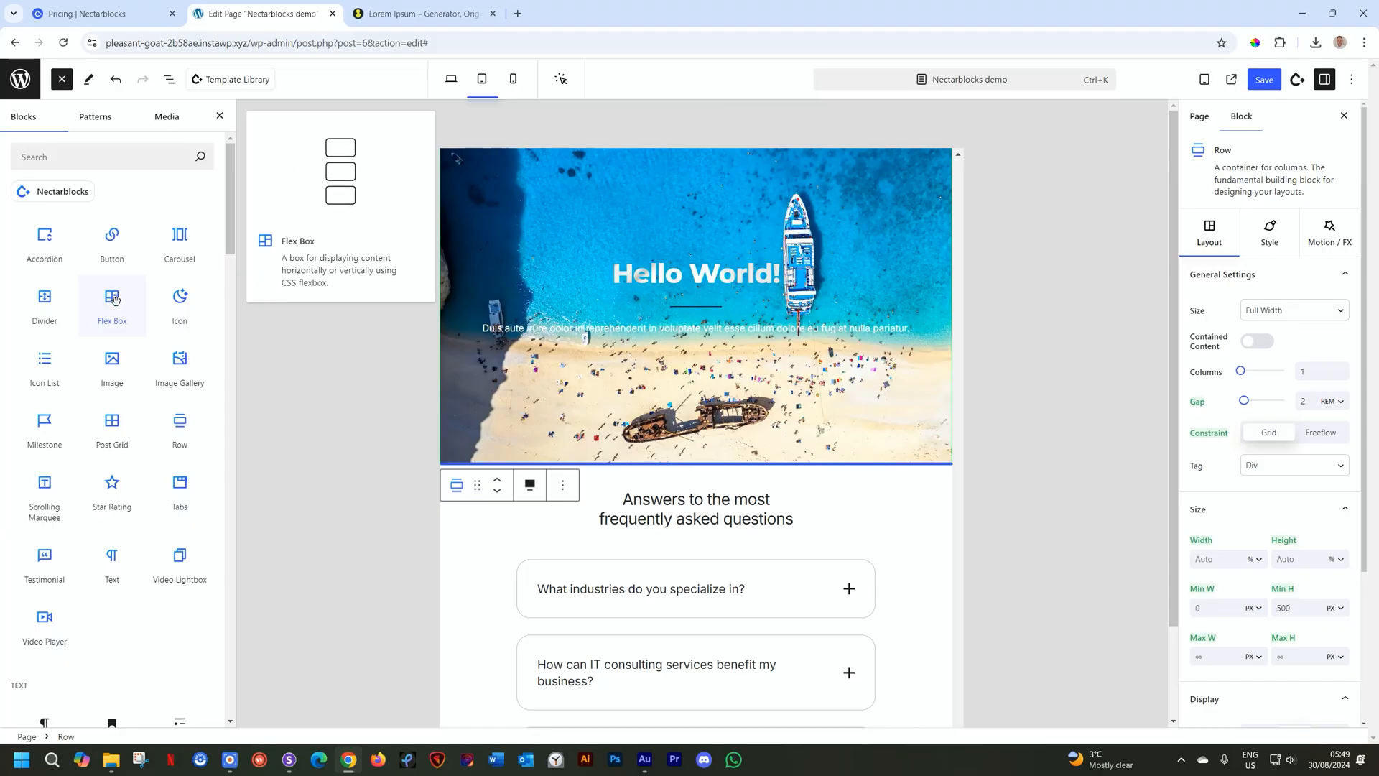
{"action": "key", "text": "Escape"}
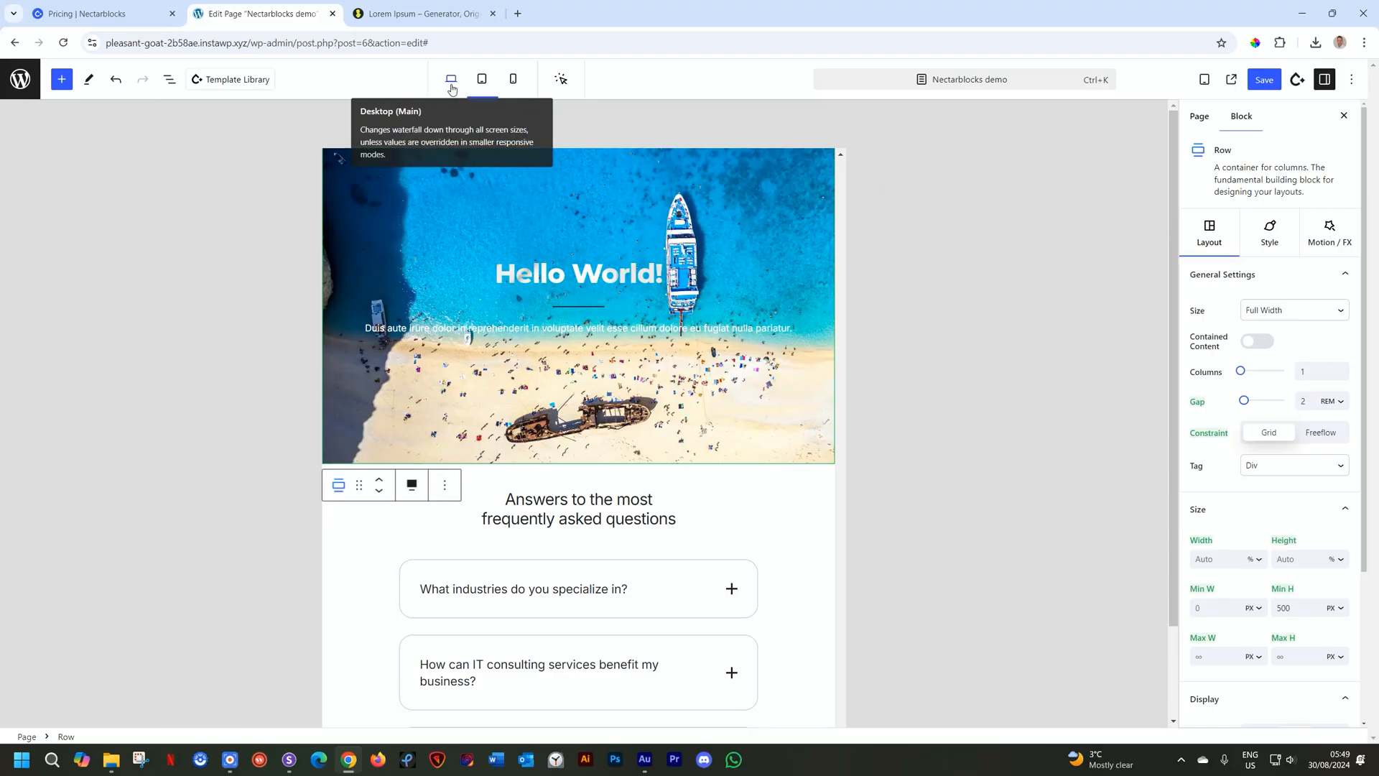
Return to the desktop view and set the "Hello World!" column's display to Flex with Center alignment
{"action": "left_click", "coordinate": [452, 81]}
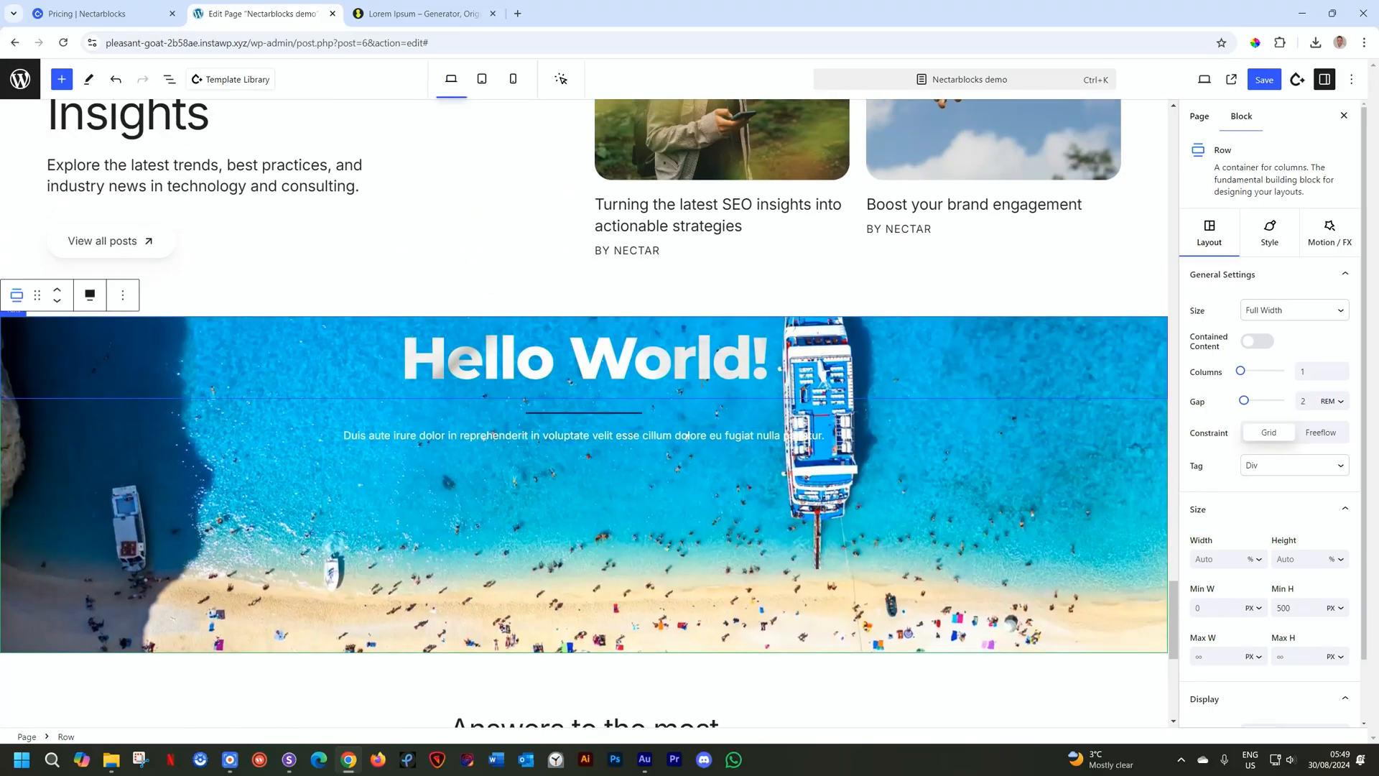
{"action": "left_click", "coordinate": [1078, 447]}
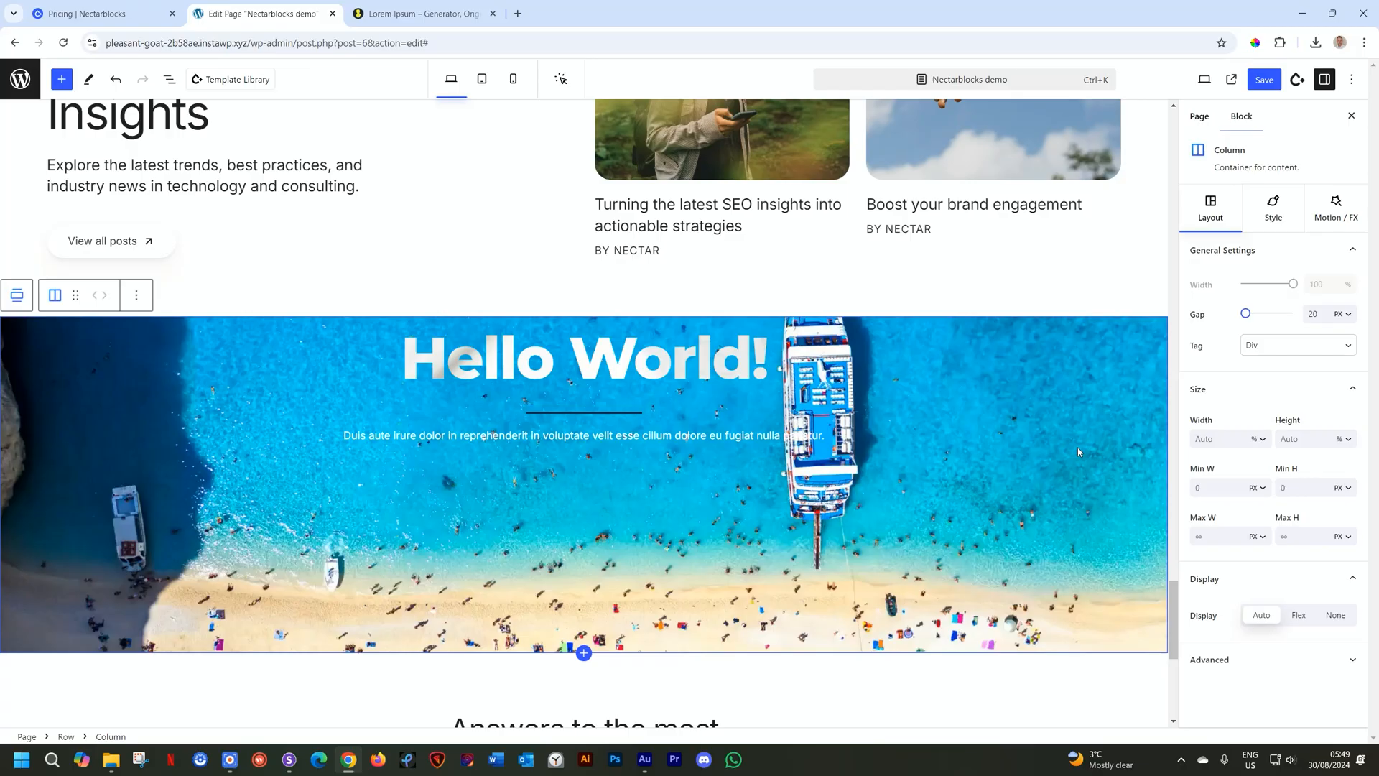
{"action": "left_click", "coordinate": [1308, 619]}
{"action": "scroll", "coordinate": [1306, 618], "scroll_direction": "down", "scroll_amount": 1}
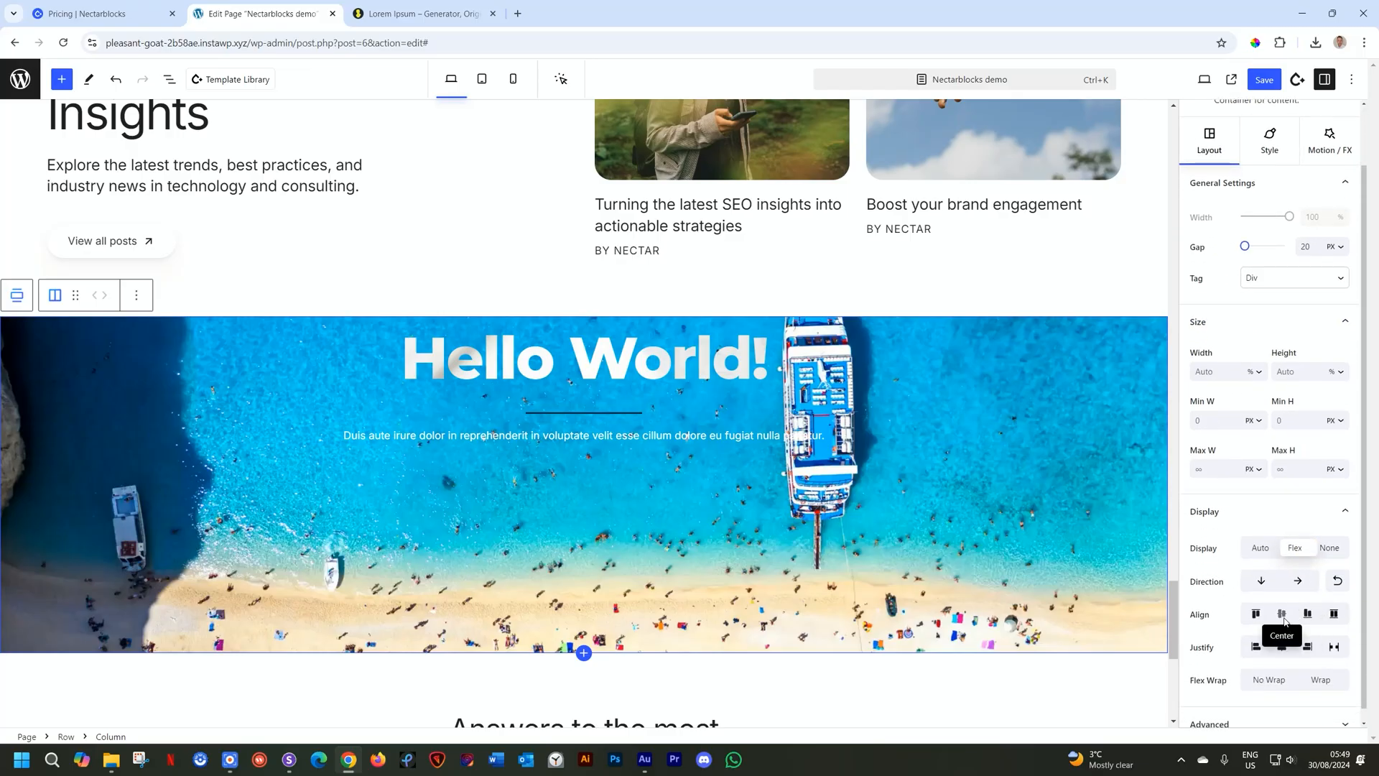
{"action": "left_click", "coordinate": [1284, 618]}
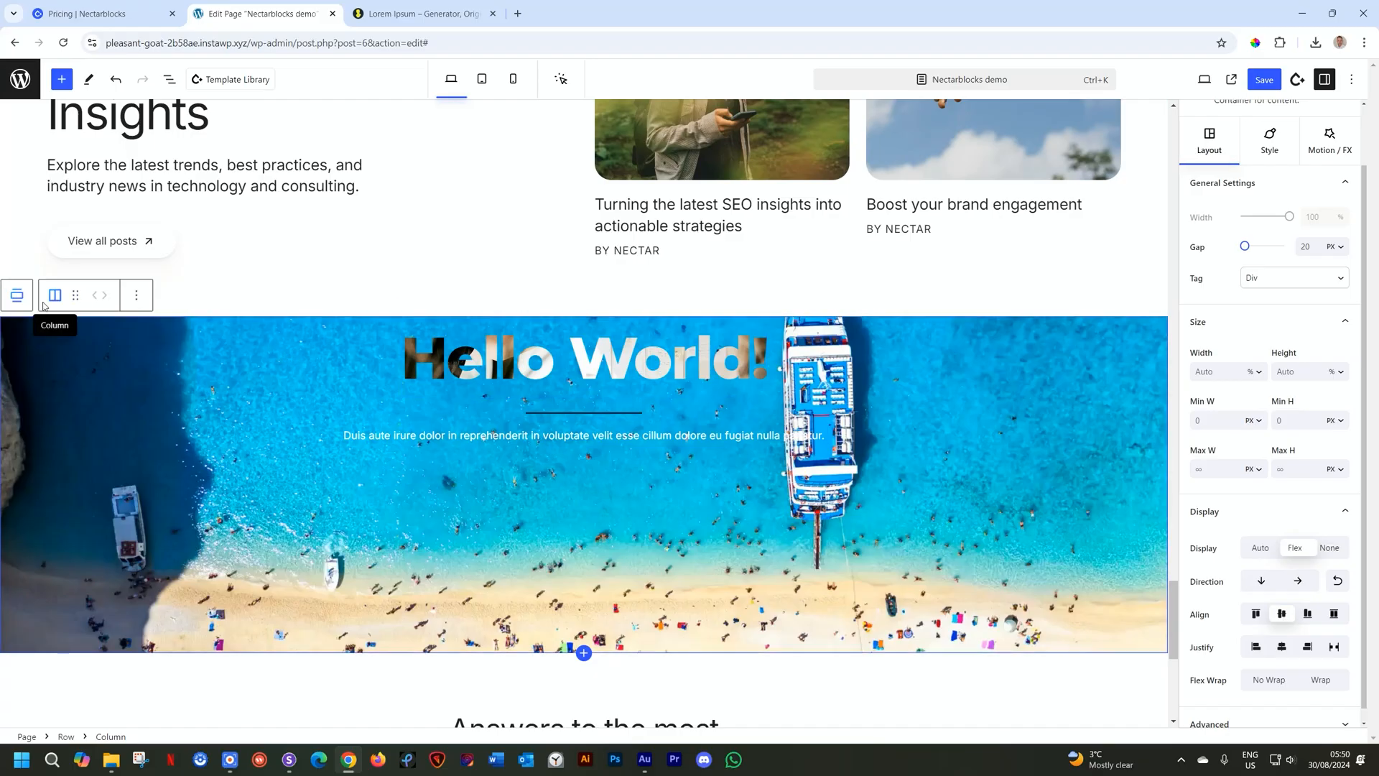
Select the parent row of the "Hello World!" column and set its desktop display to Flex with Center alignment
{"action": "left_click", "coordinate": [14, 297]}
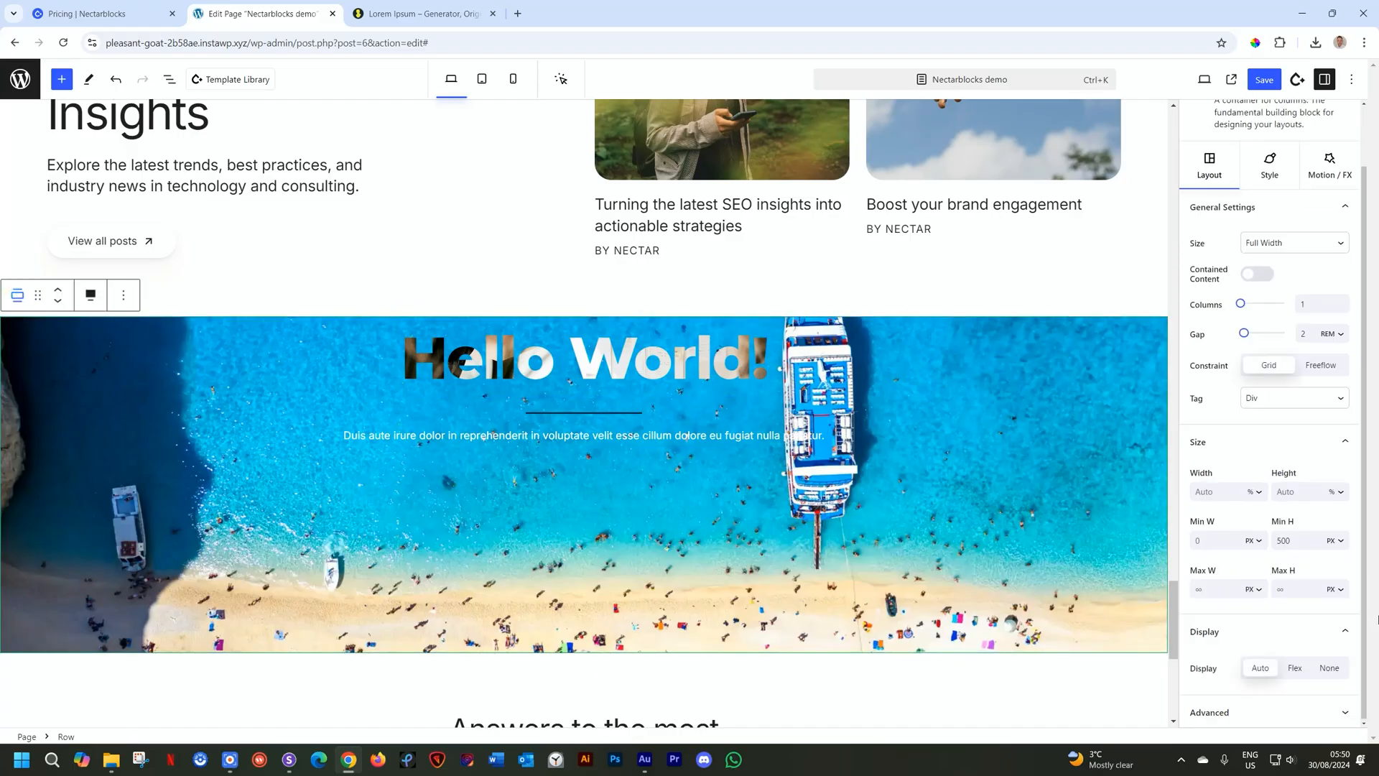
{"action": "left_click", "coordinate": [1296, 669]}
{"action": "scroll", "coordinate": [1296, 634], "scroll_direction": "down", "scroll_amount": 2}
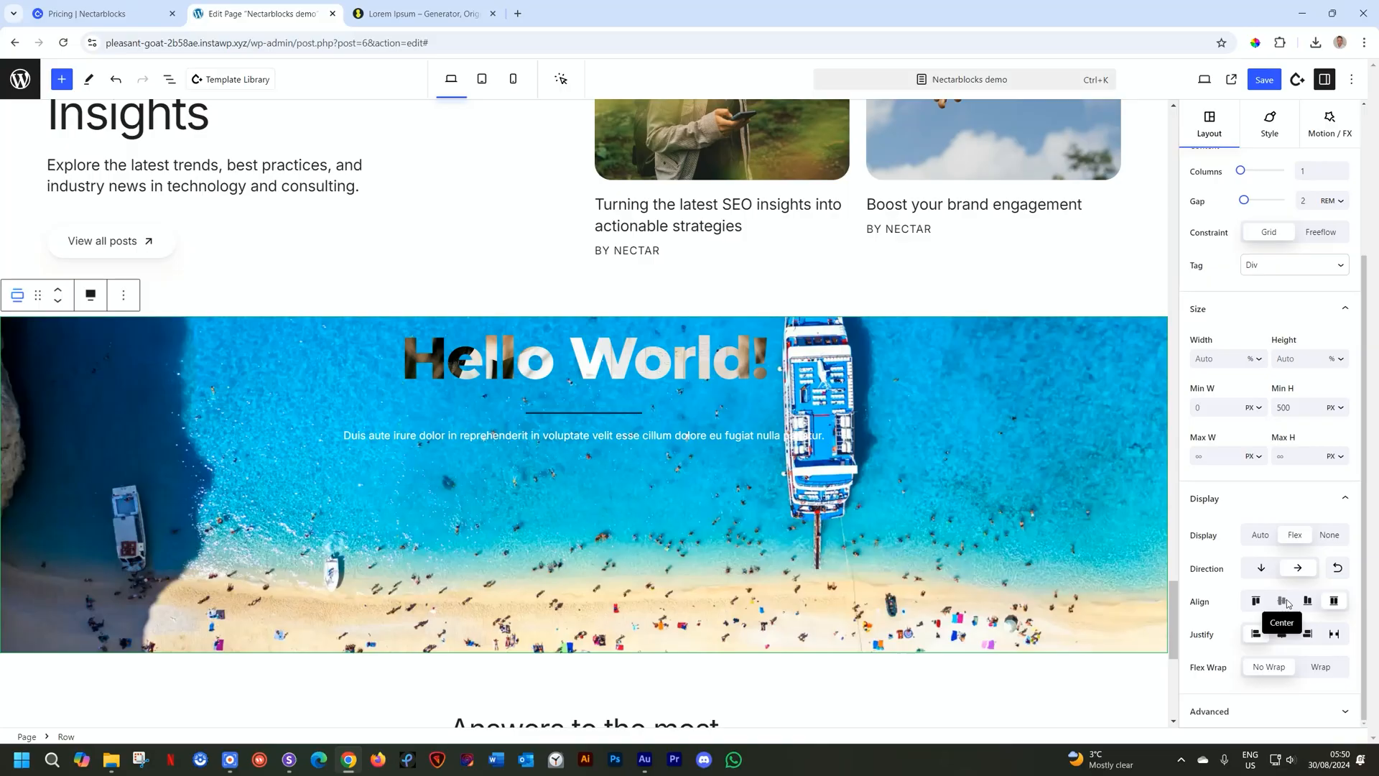
{"action": "left_click", "coordinate": [1283, 601]}
{"action": "scroll", "coordinate": [1029, 559], "scroll_direction": "down", "scroll_amount": 2}
{"action": "scroll", "coordinate": [1028, 559], "scroll_direction": "down", "scroll_amount": 2}
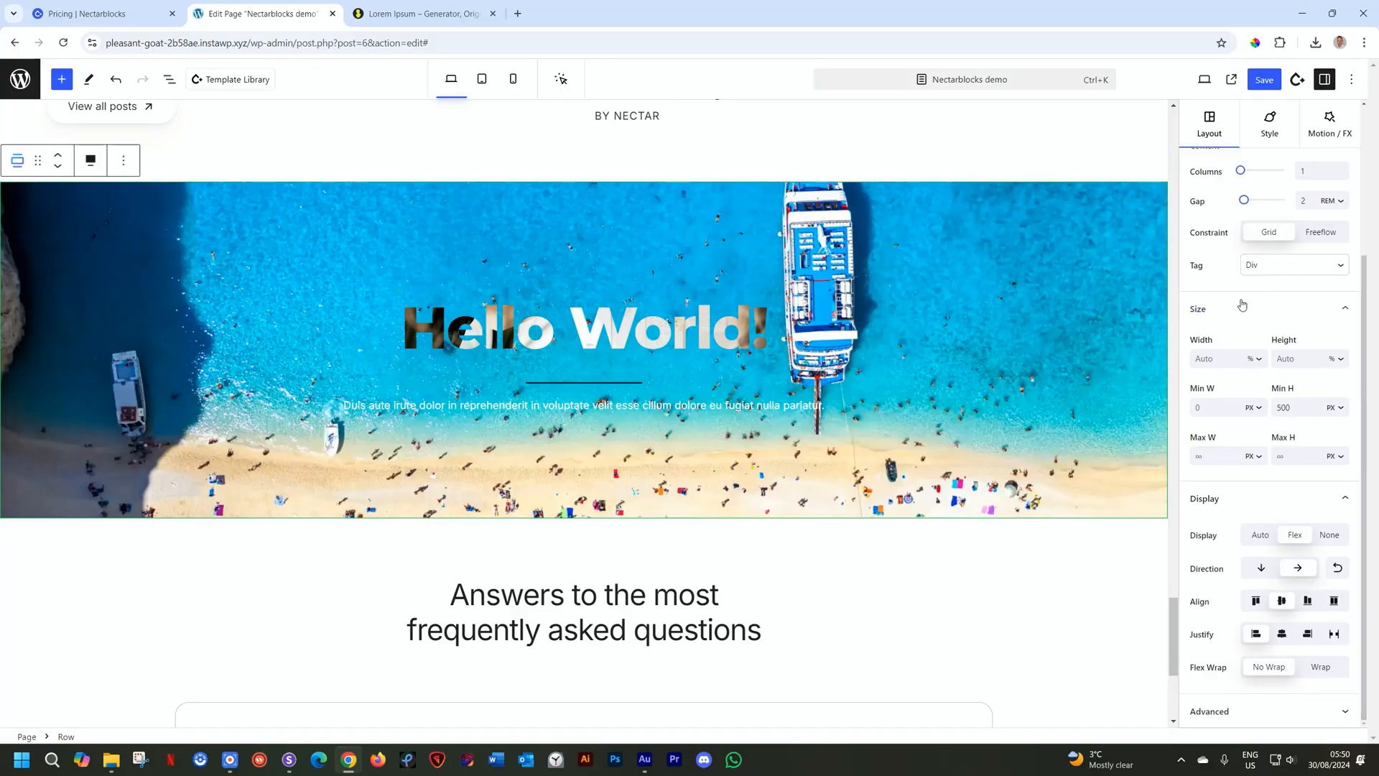
{"action": "scroll", "coordinate": [1141, 413], "scroll_direction": "up", "scroll_amount": 3}
{"action": "scroll", "coordinate": [816, 405], "scroll_direction": "down", "scroll_amount": 3}
{"action": "scroll", "coordinate": [1245, 287], "scroll_direction": "up", "scroll_amount": 3}
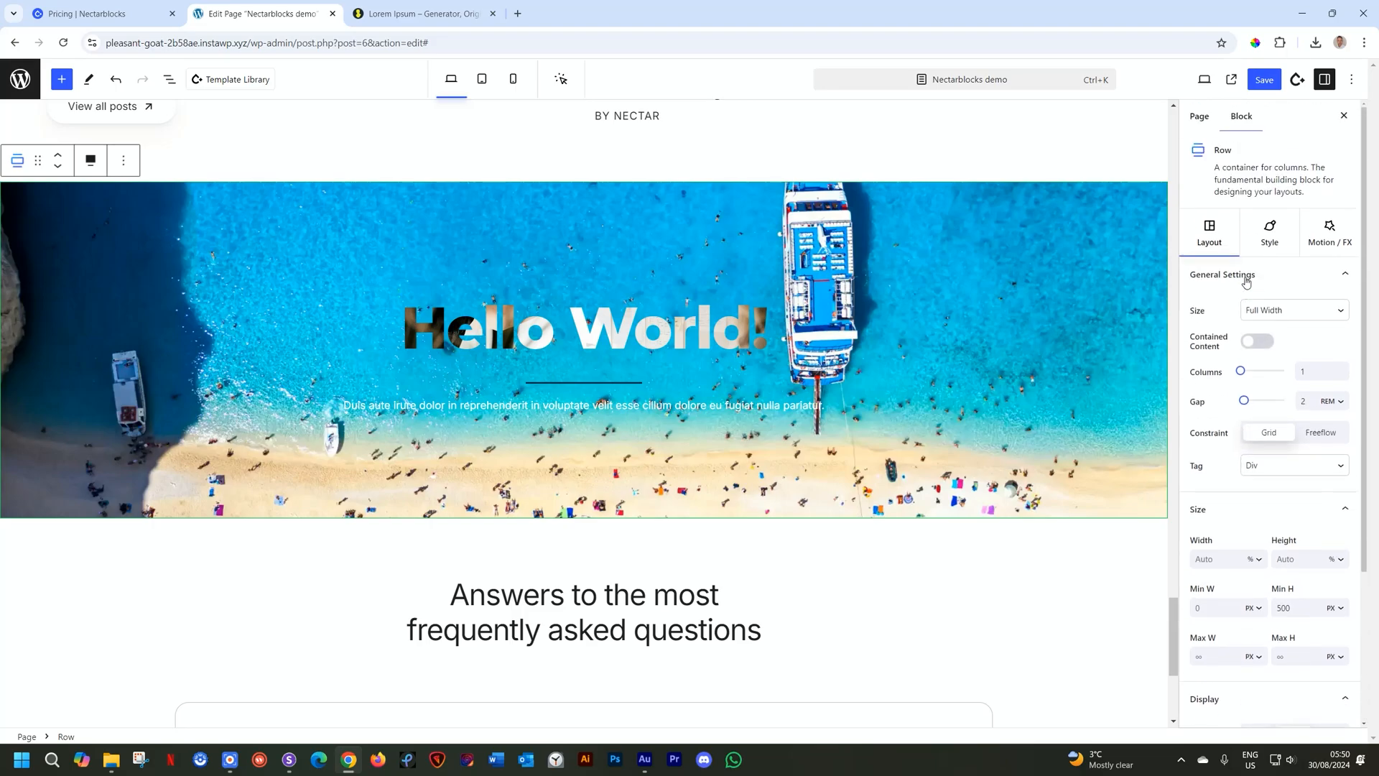
Set the "Hello World!" row's background color to the global color Accent Dark
{"action": "left_click", "coordinate": [1265, 228]}
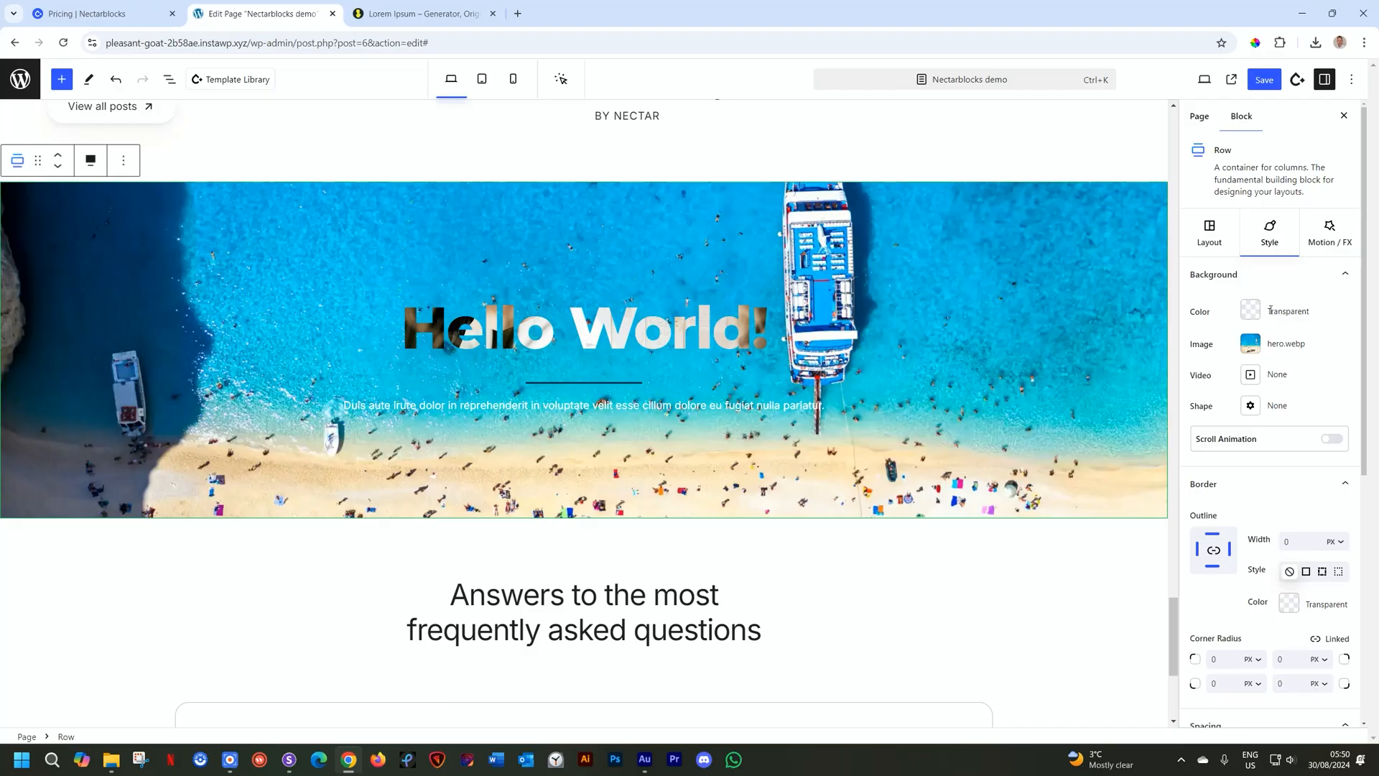
{"action": "left_click_drag", "start_coordinate": [1365, 314], "coordinate": [1310, 268]}
{"action": "left_click", "coordinate": [1249, 319]}
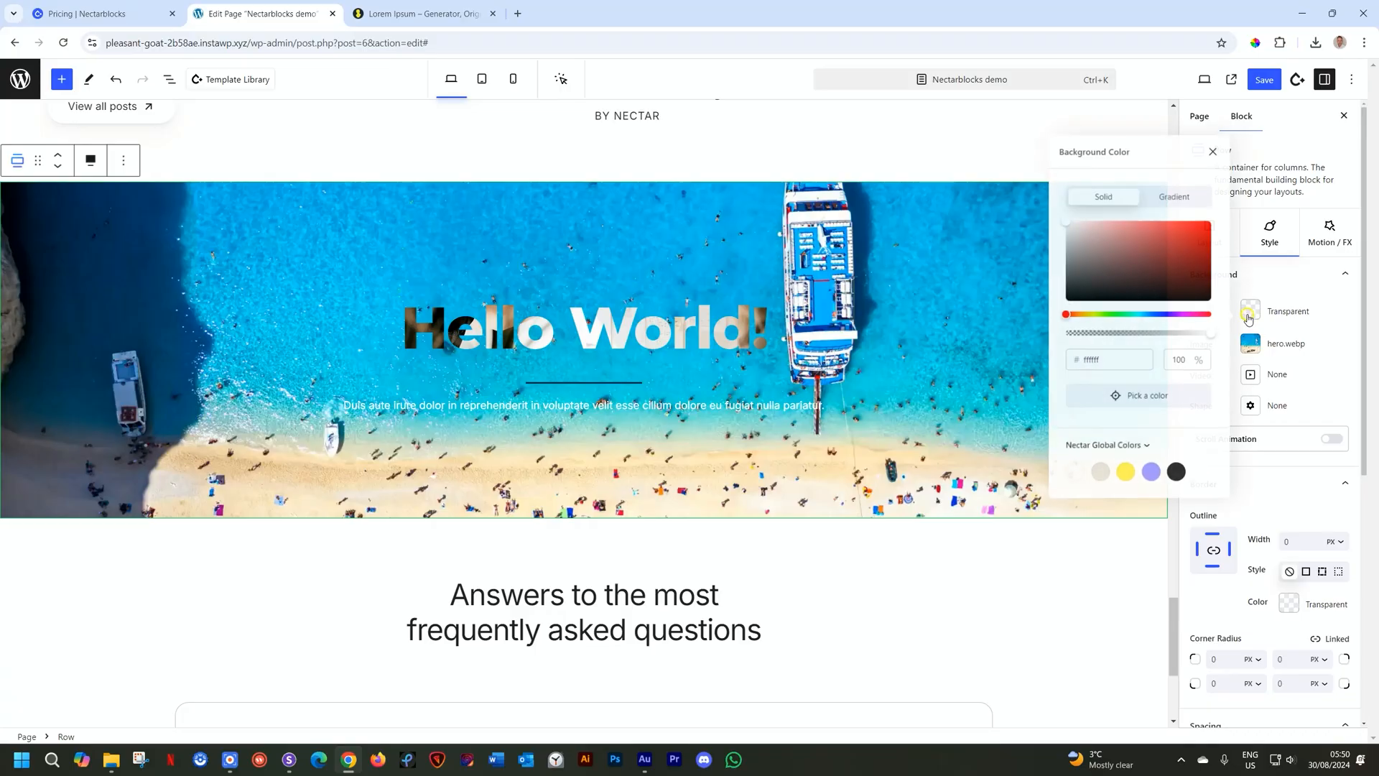
{"action": "left_click", "coordinate": [1151, 473]}
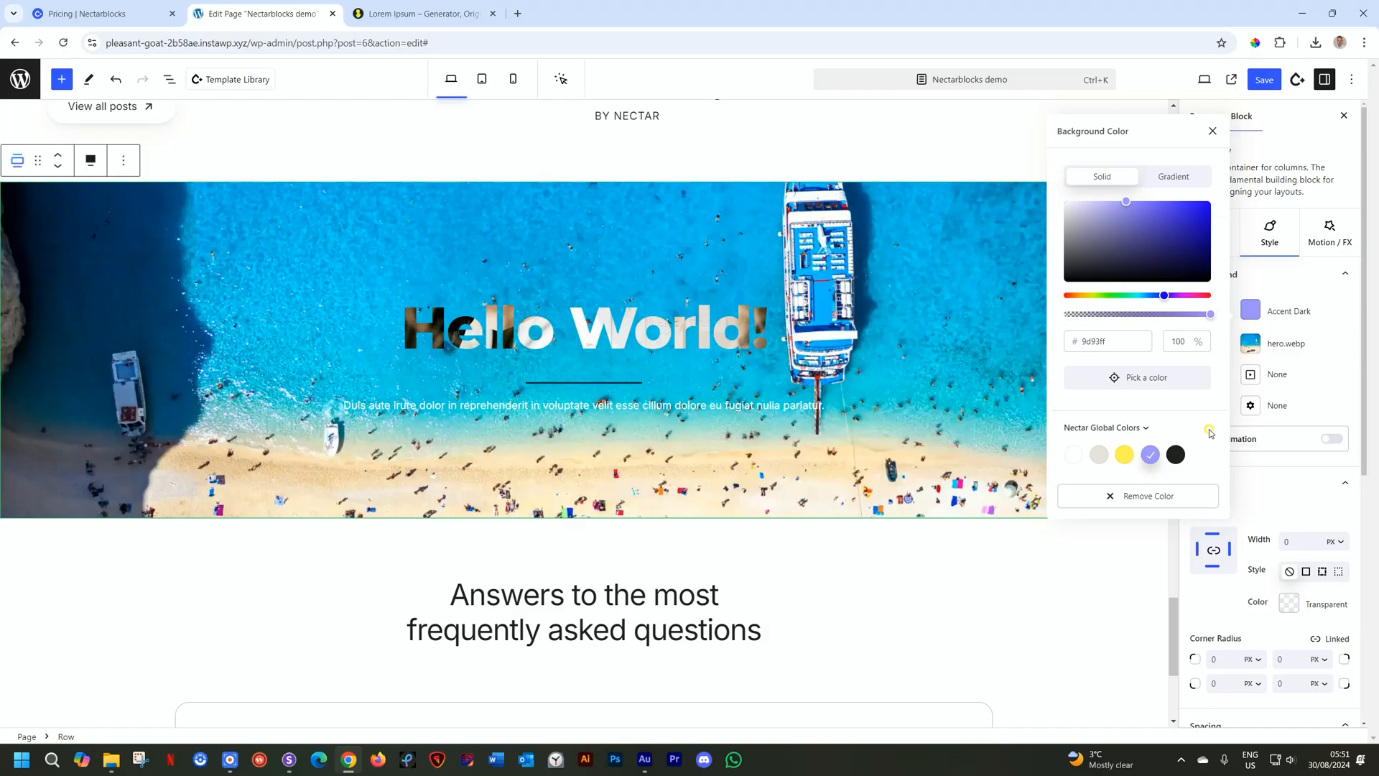
{"action": "left_click", "coordinate": [1325, 401]}
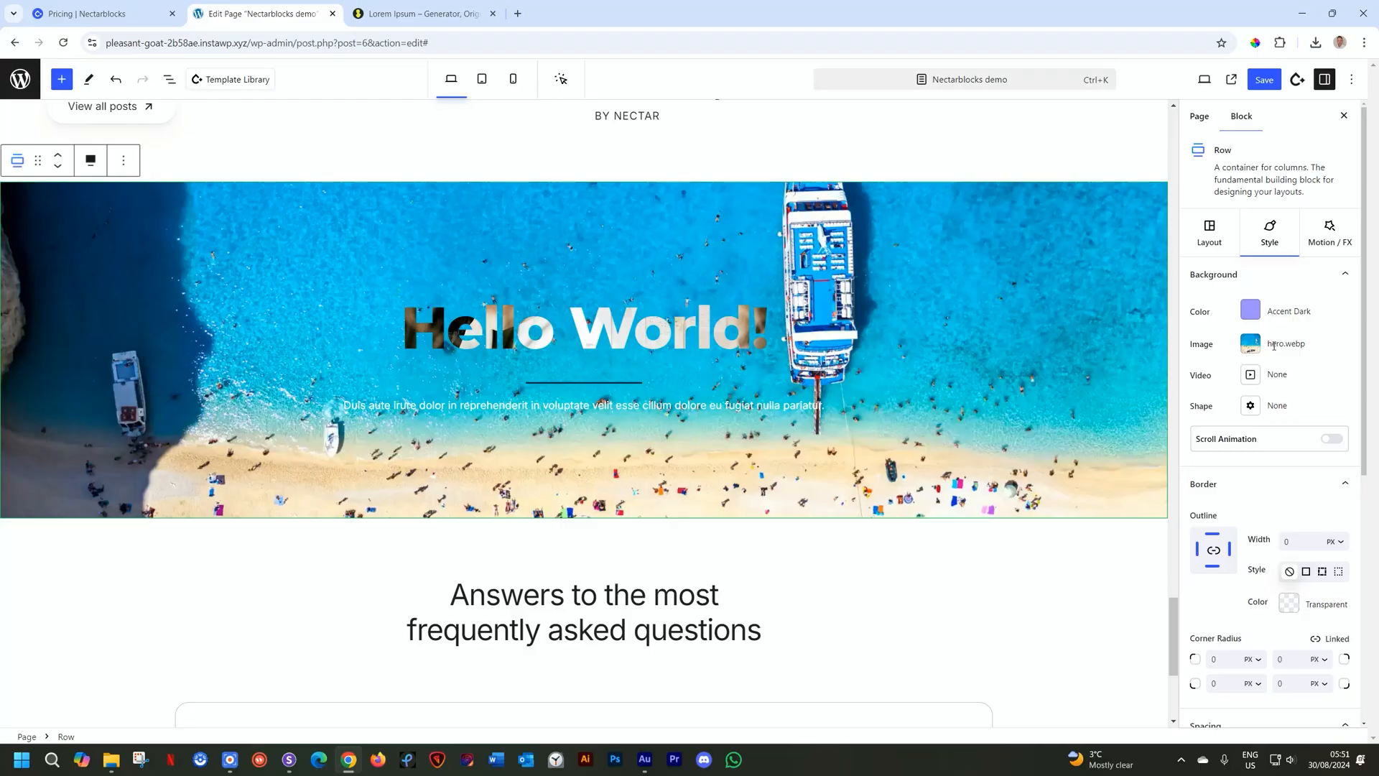
Review the "Hello World!" row's style, motion and effects, and background image settings
{"action": "scroll", "coordinate": [1288, 425], "scroll_direction": "down", "scroll_amount": 5}
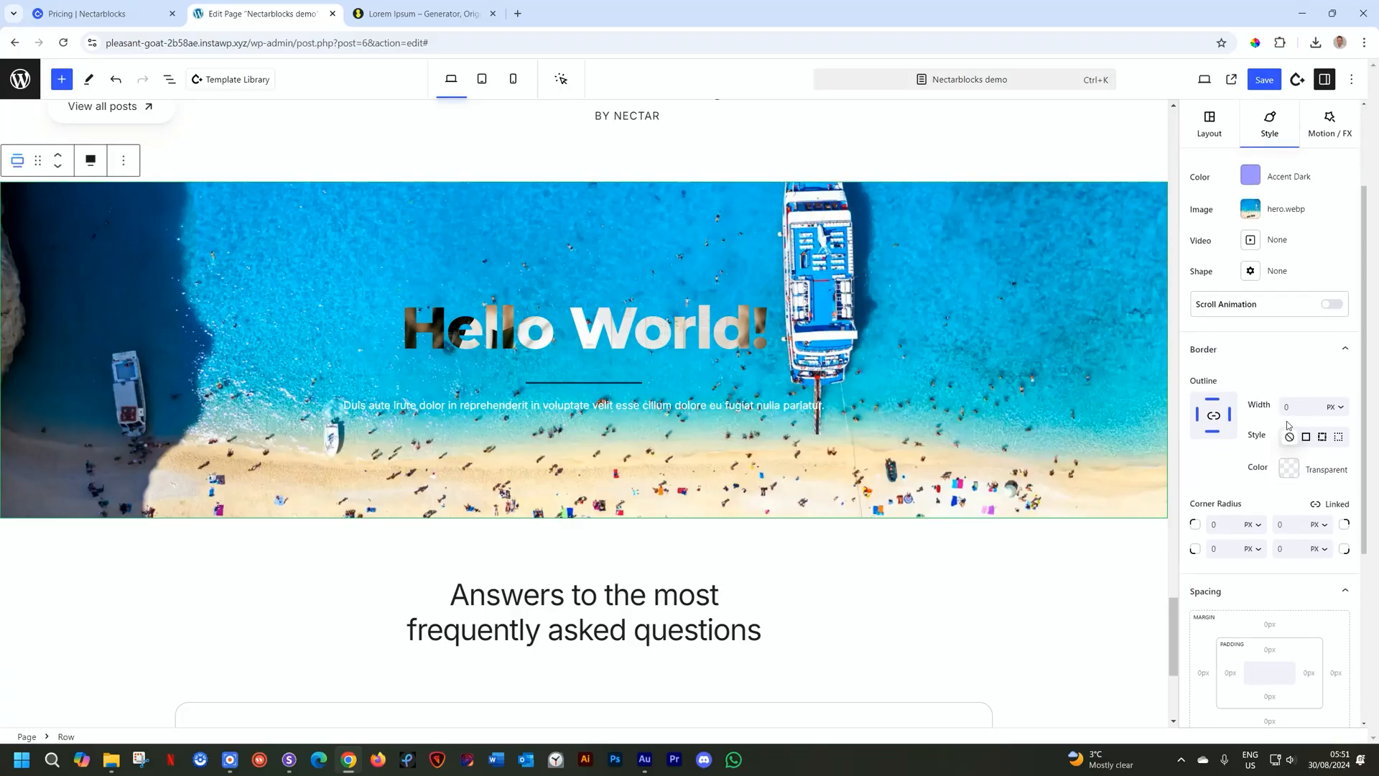
{"action": "scroll", "coordinate": [1288, 425], "scroll_direction": "up", "scroll_amount": 5}
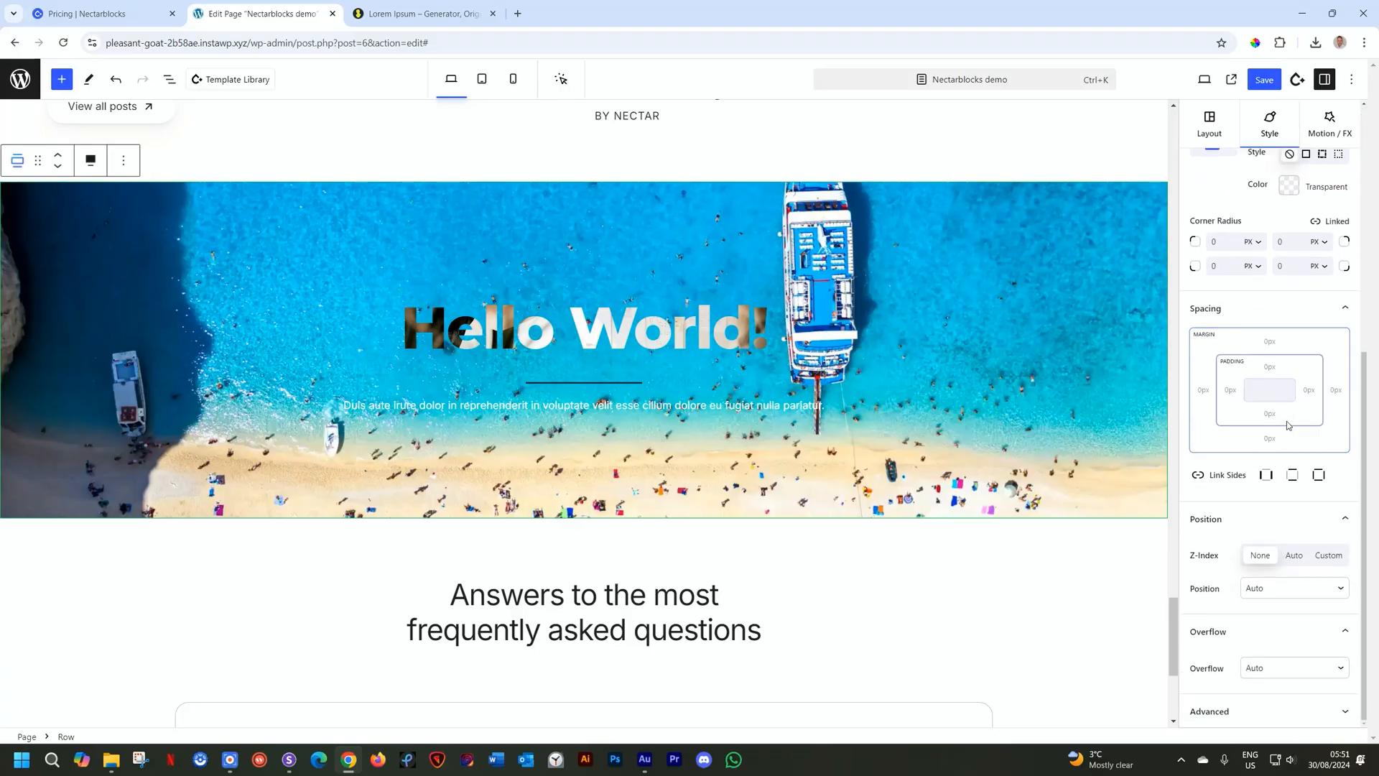
{"action": "left_click", "coordinate": [1329, 232]}
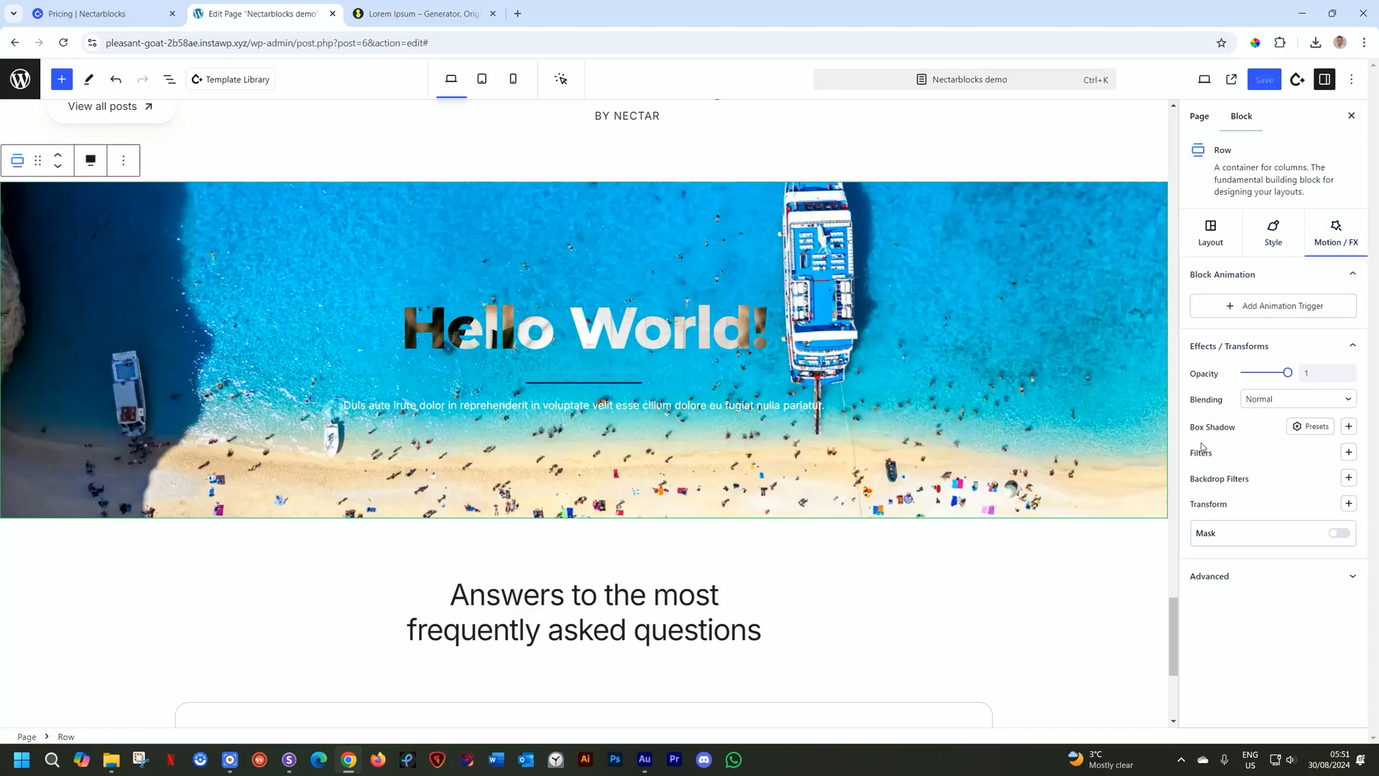
{"action": "left_click", "coordinate": [1251, 348]}
{"action": "left_click", "coordinate": [1252, 349]}
{"action": "left_click", "coordinate": [1271, 237]}
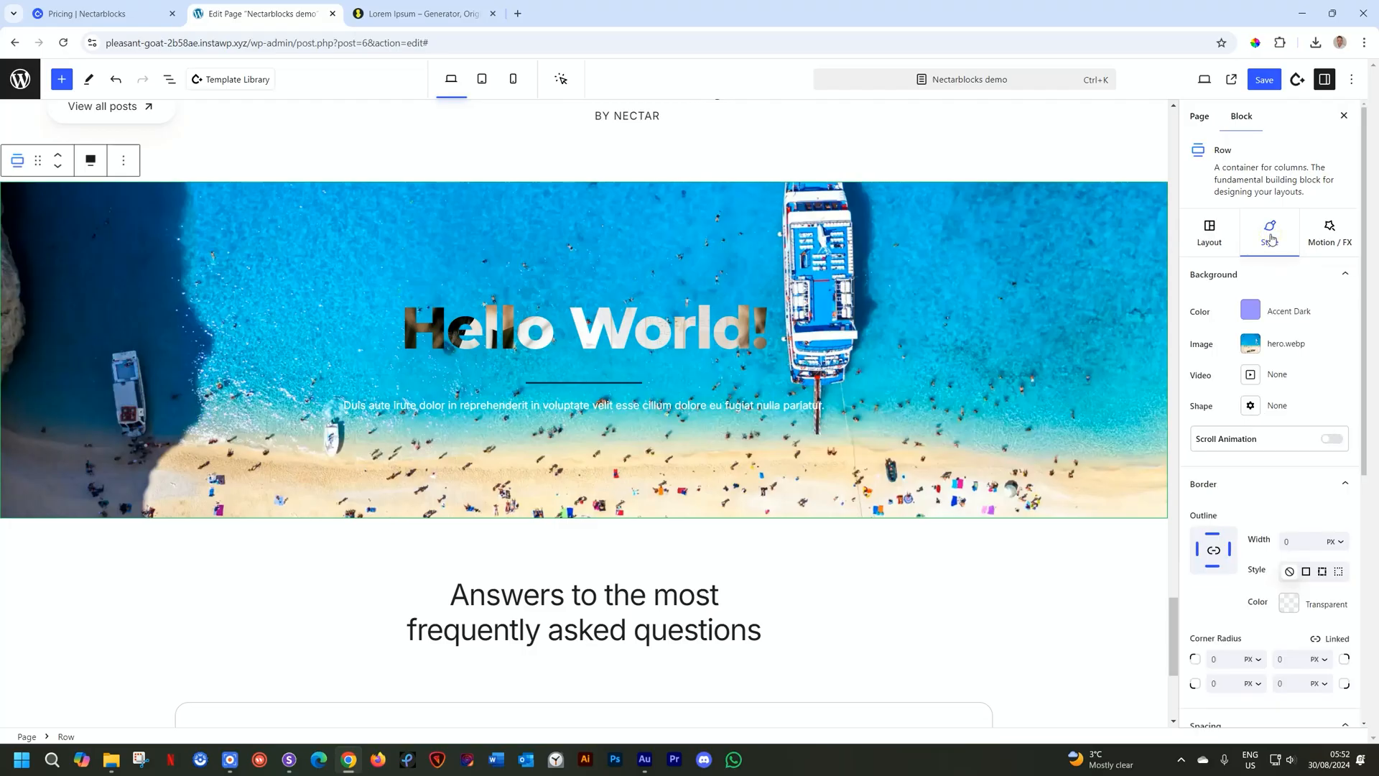
{"action": "left_click", "coordinate": [1251, 346]}
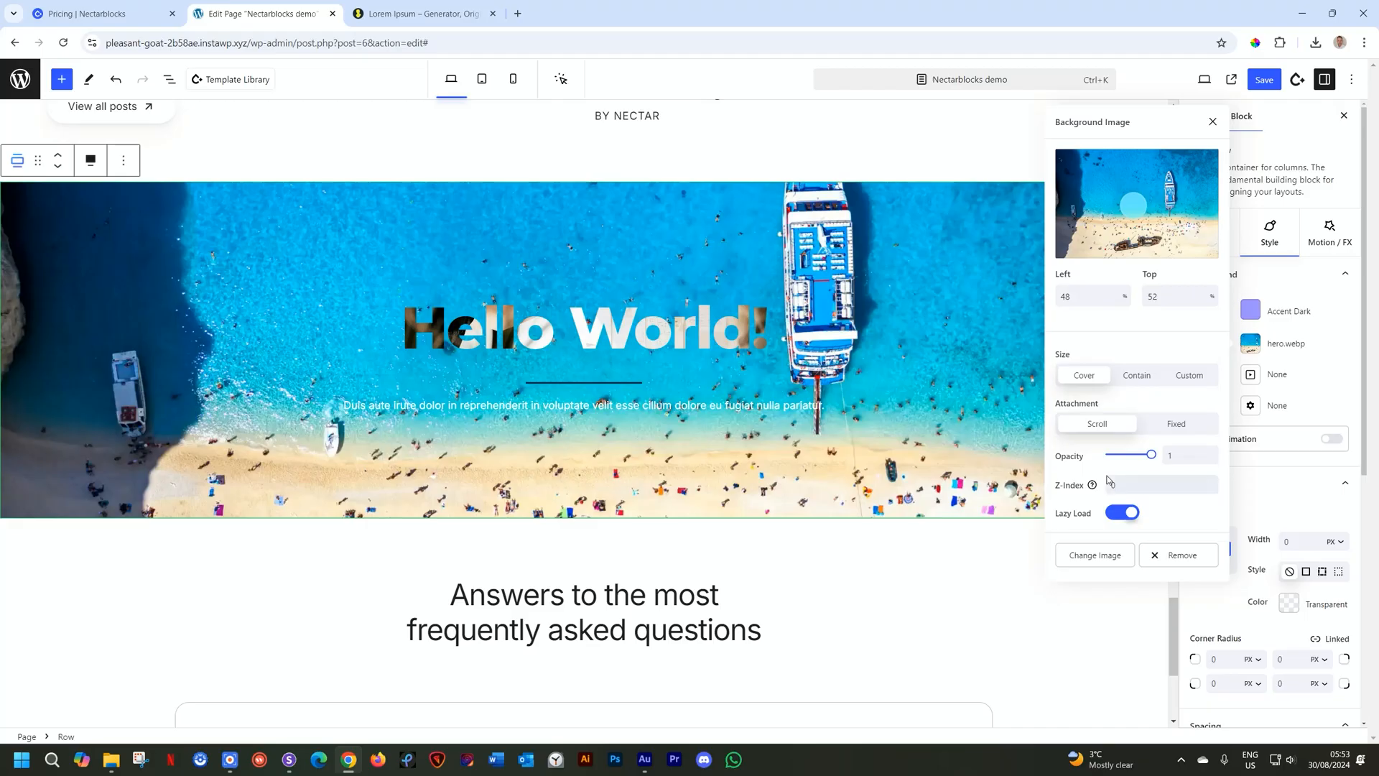
{"action": "left_click", "coordinate": [1324, 394]}
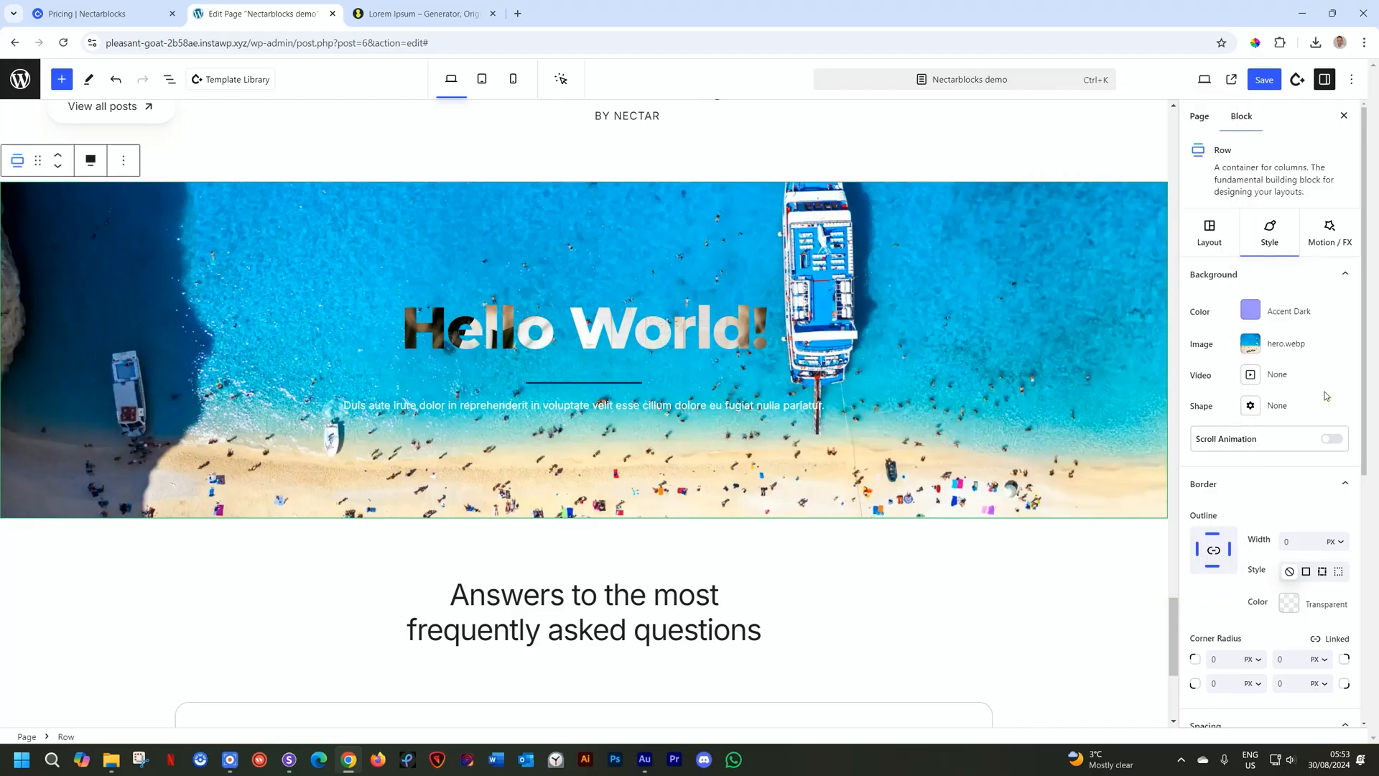
Select the "Boost your online reach" row and inspect its background color
{"action": "scroll", "coordinate": [942, 359], "scroll_direction": "down", "scroll_amount": 1}
{"action": "scroll", "coordinate": [943, 364], "scroll_direction": "down", "scroll_amount": 15}
{"action": "scroll", "coordinate": [943, 364], "scroll_direction": "up", "scroll_amount": 8}
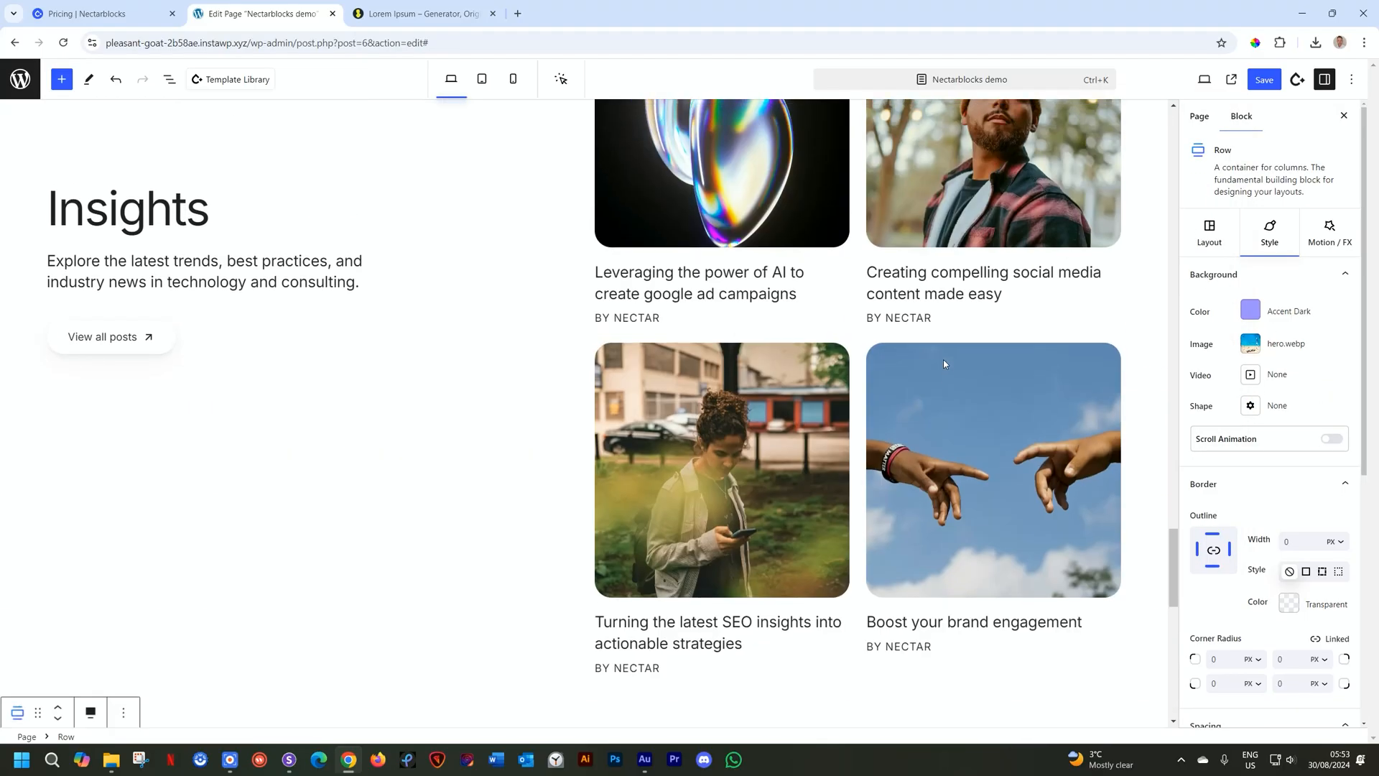
{"action": "scroll", "coordinate": [945, 364], "scroll_direction": "up", "scroll_amount": 10}
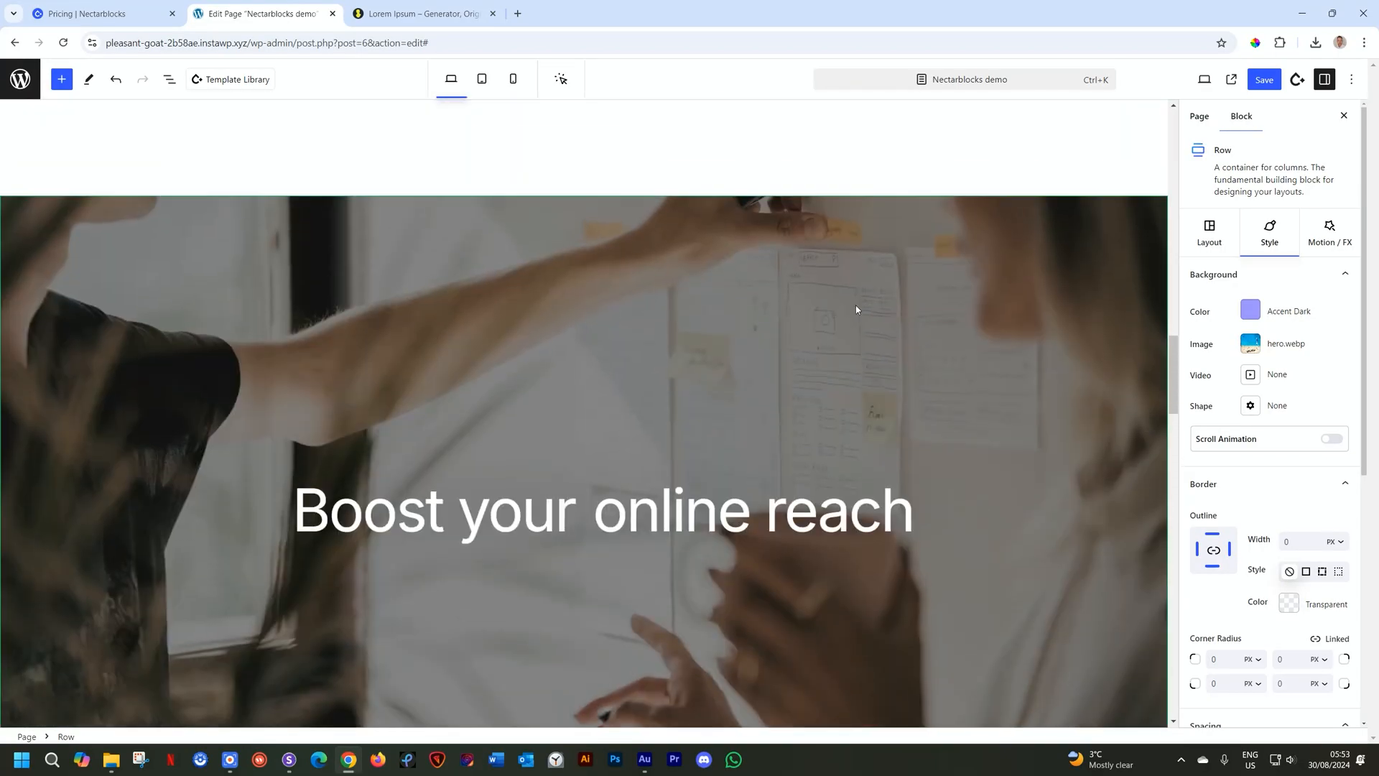
{"action": "left_click", "coordinate": [929, 305]}
{"action": "scroll", "coordinate": [934, 302], "scroll_direction": "down", "scroll_amount": 2}
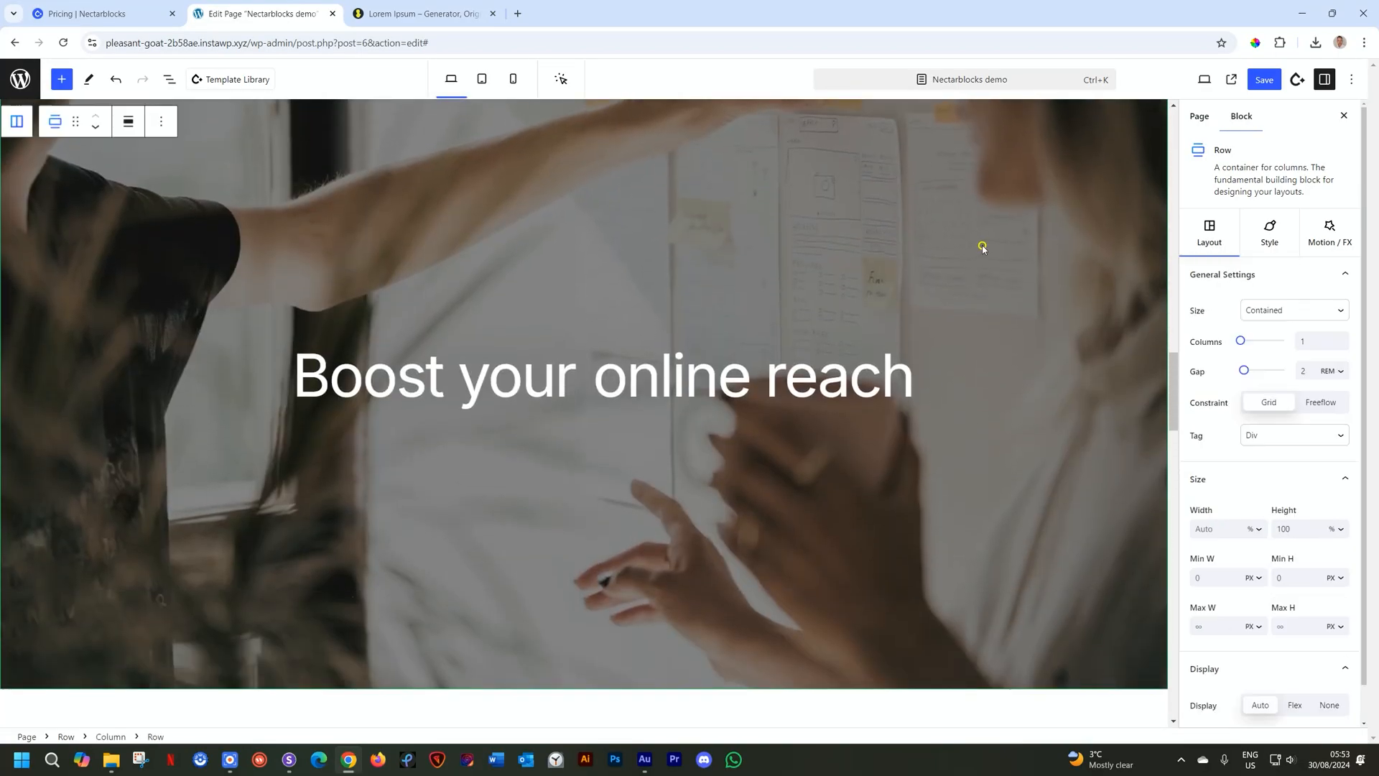
{"action": "left_click", "coordinate": [1269, 240]}
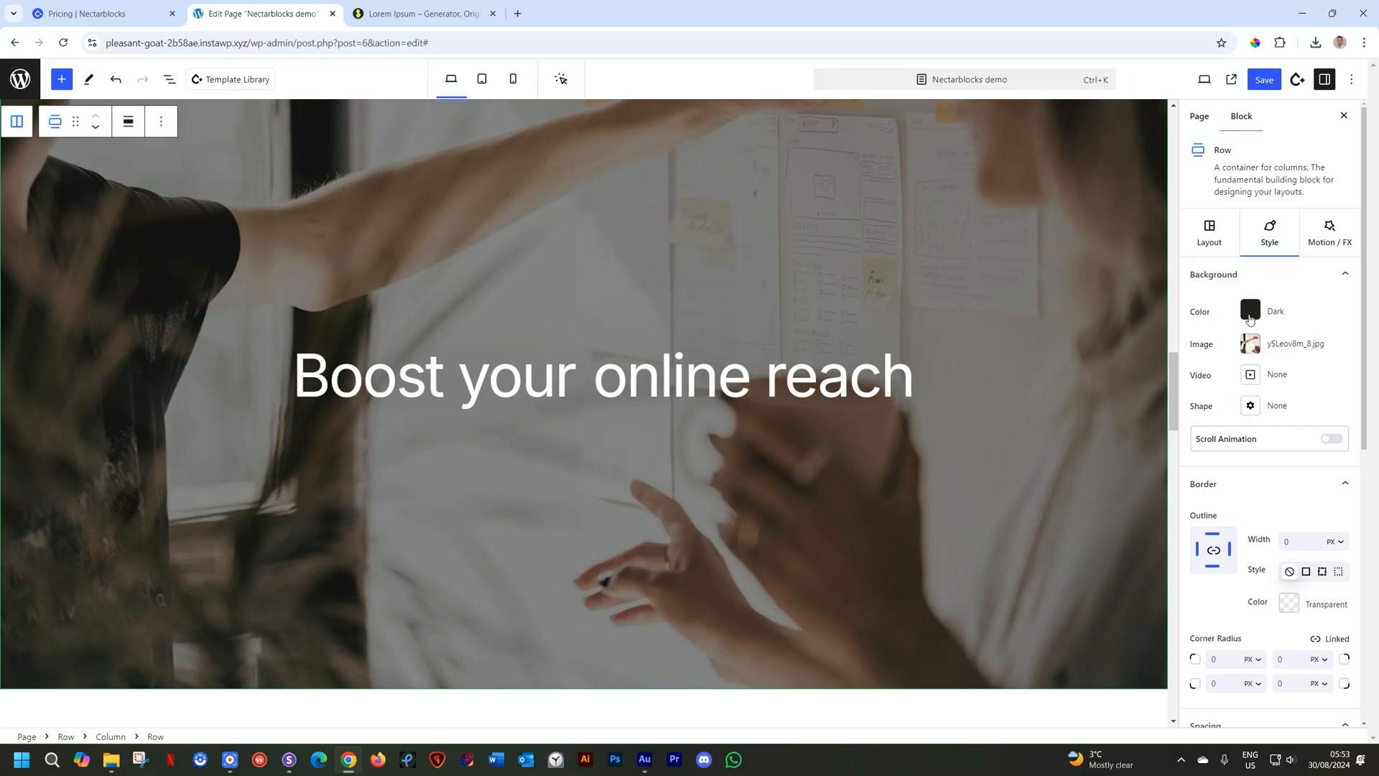
{"action": "left_click", "coordinate": [1250, 316]}
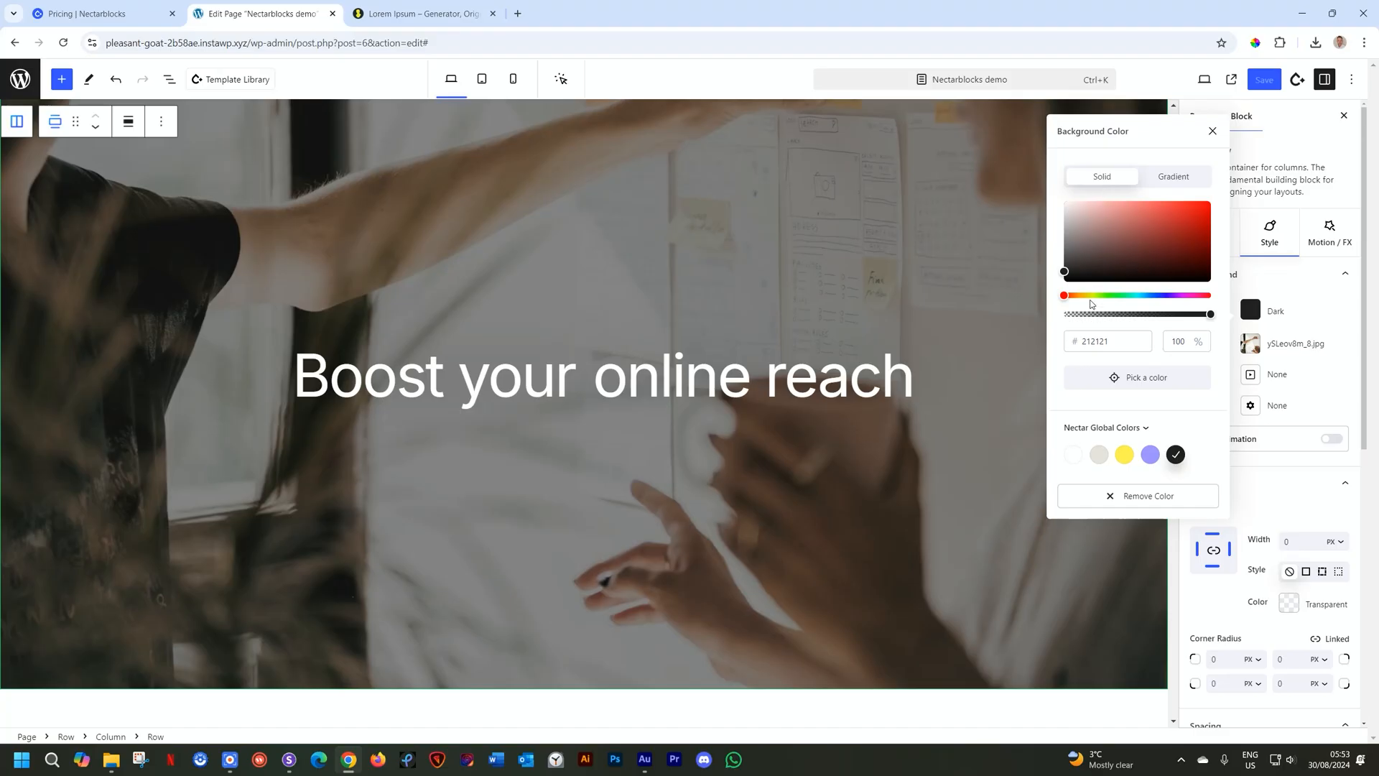
{"action": "left_click", "coordinate": [1330, 317]}
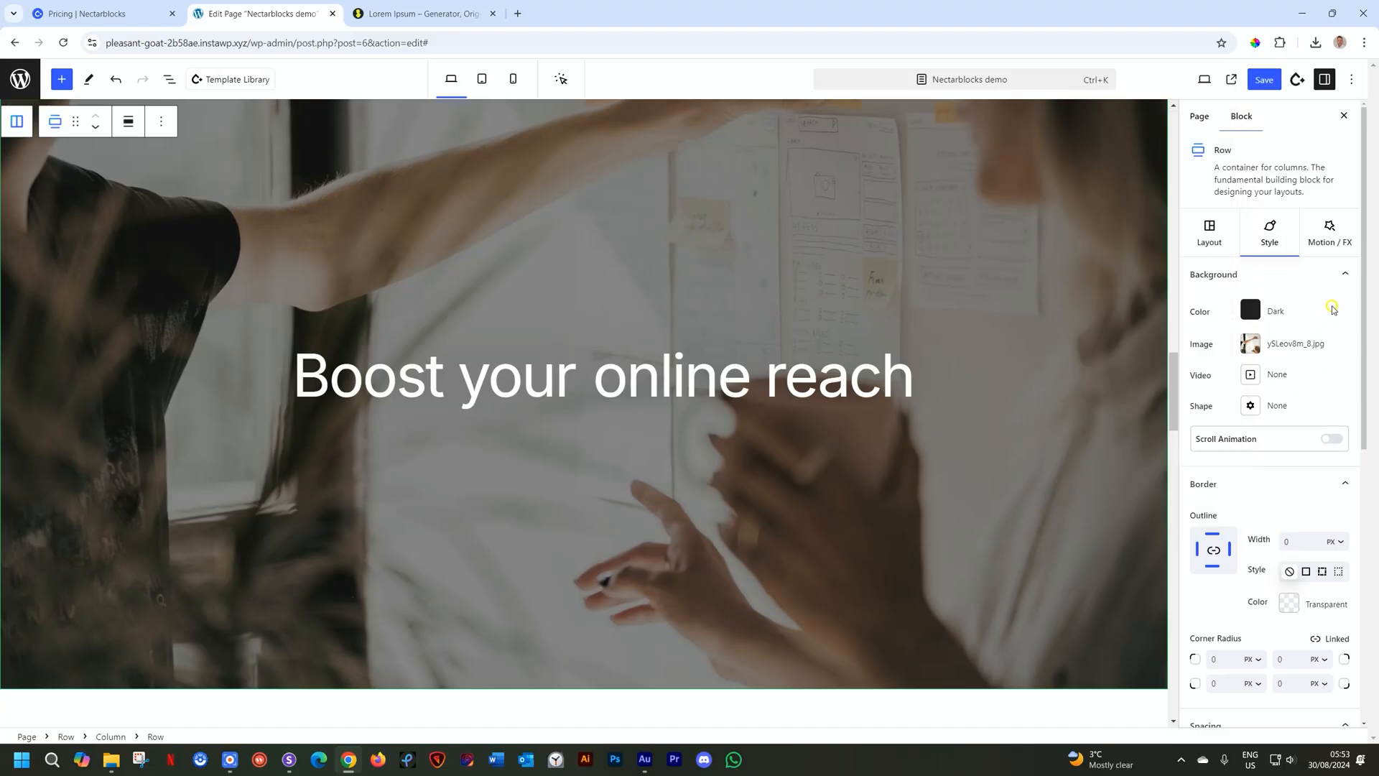
Alternate the "Boost your online reach" row's background color between Accent Dark and Dark, finishing on Accent Dark
{"action": "left_click", "coordinate": [1247, 313]}
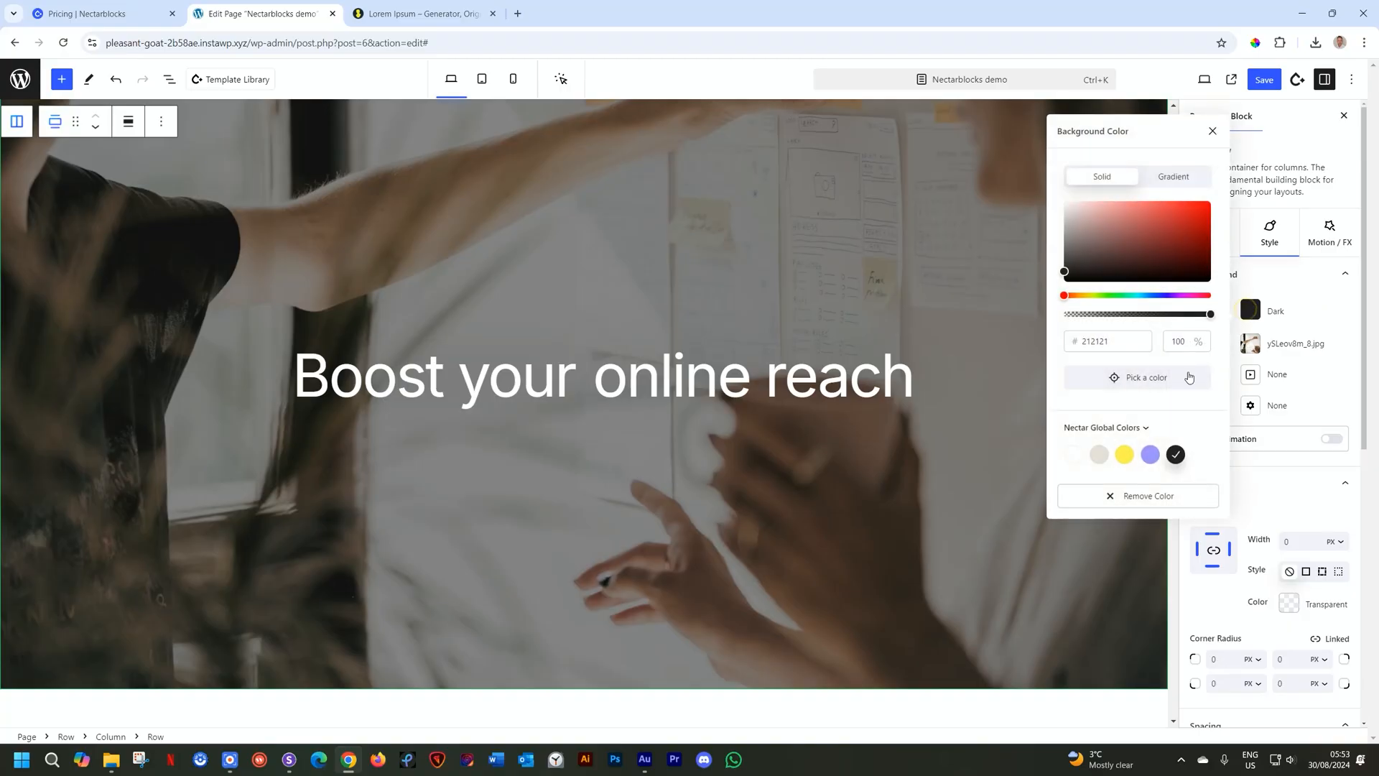
{"action": "left_click", "coordinate": [1150, 454]}
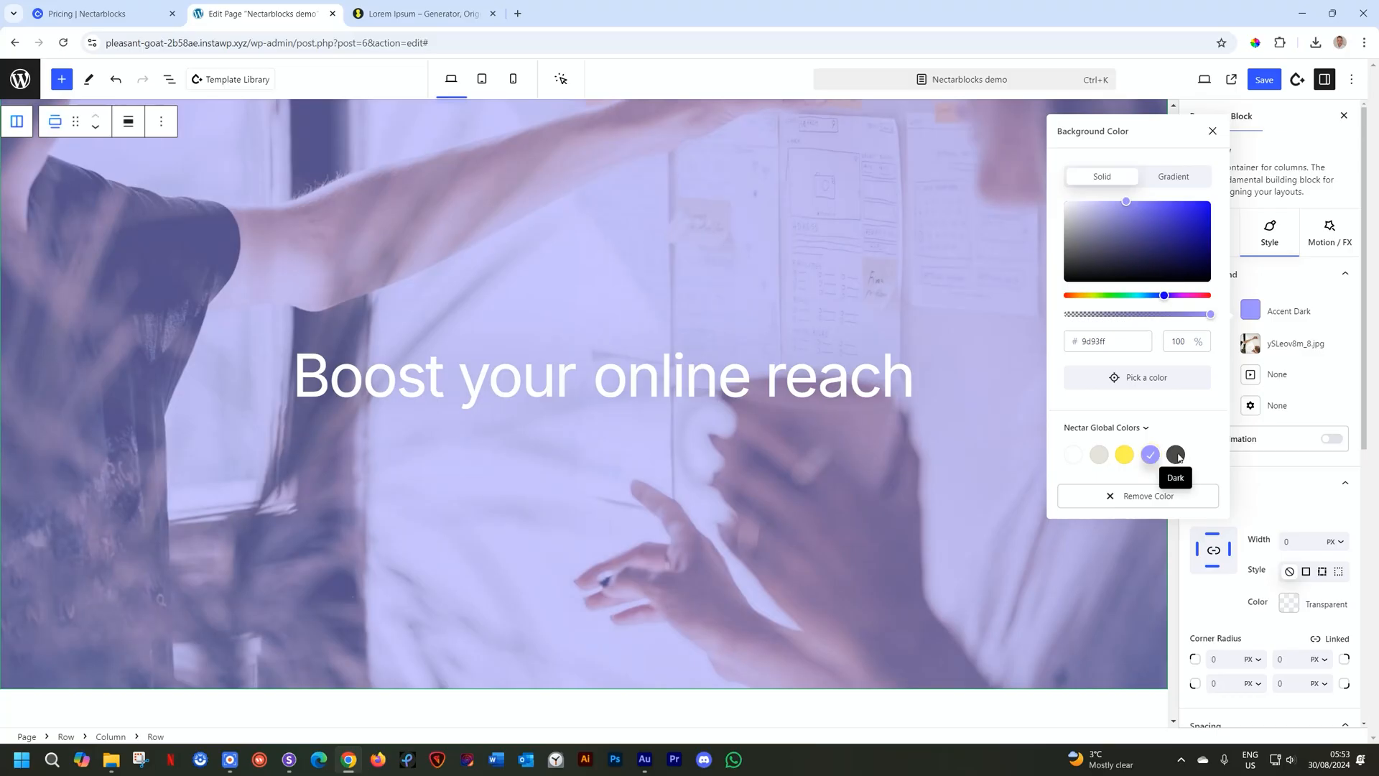
{"action": "left_click", "coordinate": [1176, 455]}
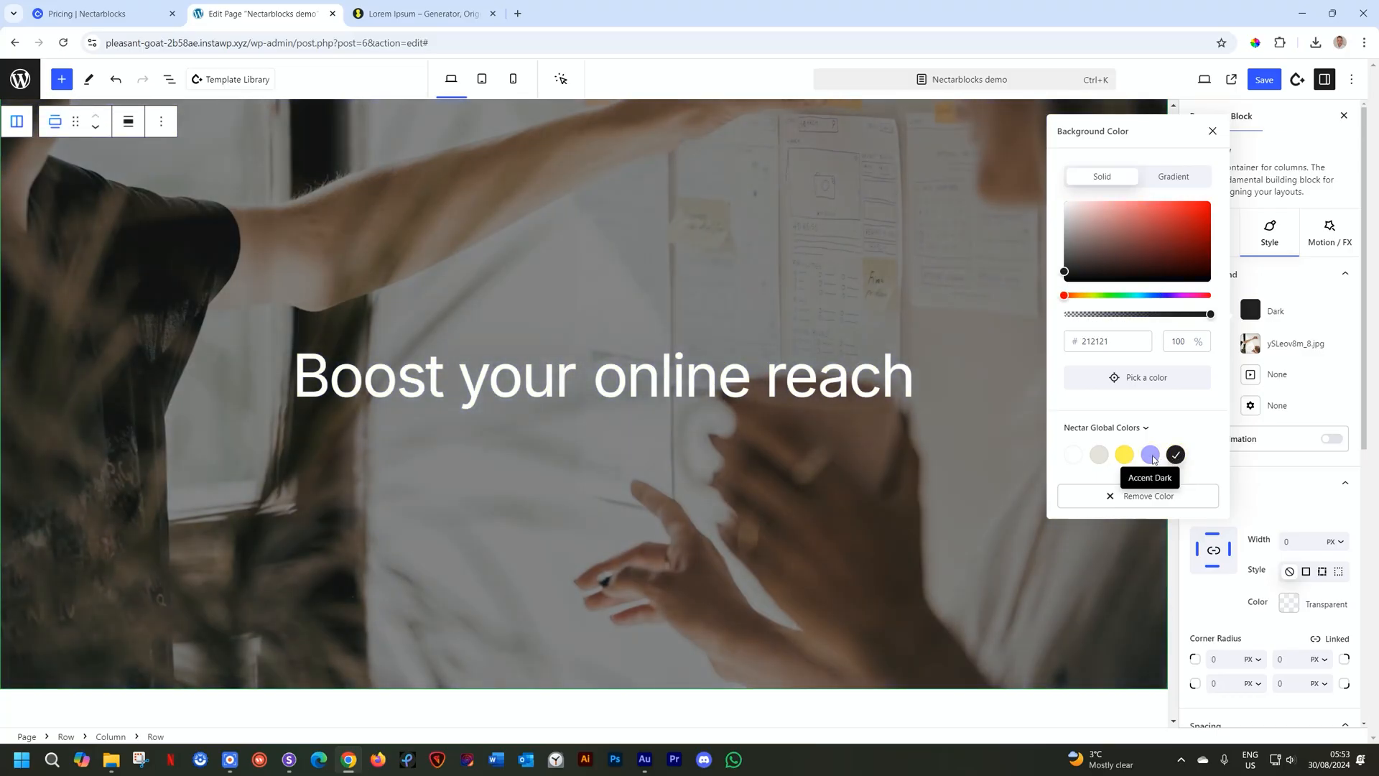
{"action": "left_click", "coordinate": [1150, 456]}
{"action": "left_click", "coordinate": [1177, 454]}
{"action": "left_click", "coordinate": [1152, 456]}
{"action": "left_click", "coordinate": [1176, 462]}
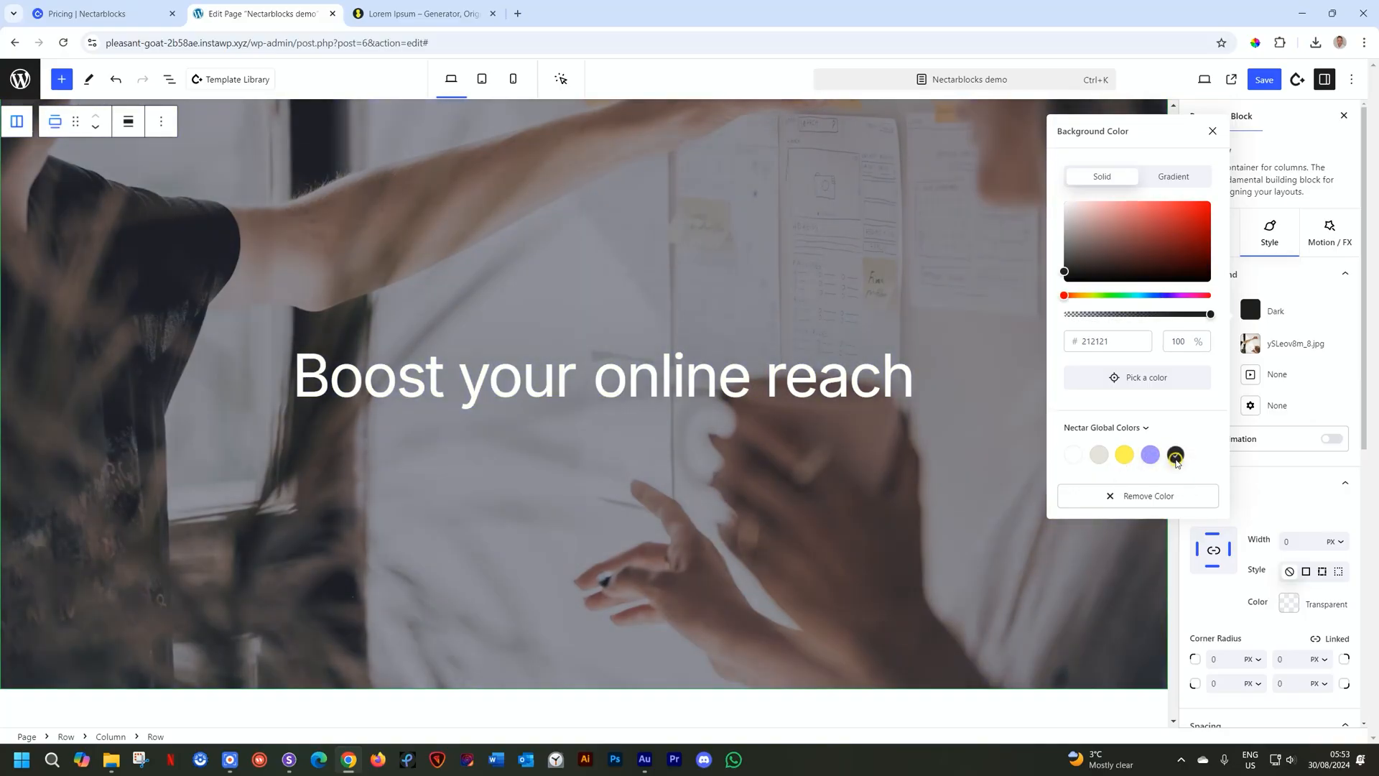
{"action": "left_click", "coordinate": [1151, 461]}
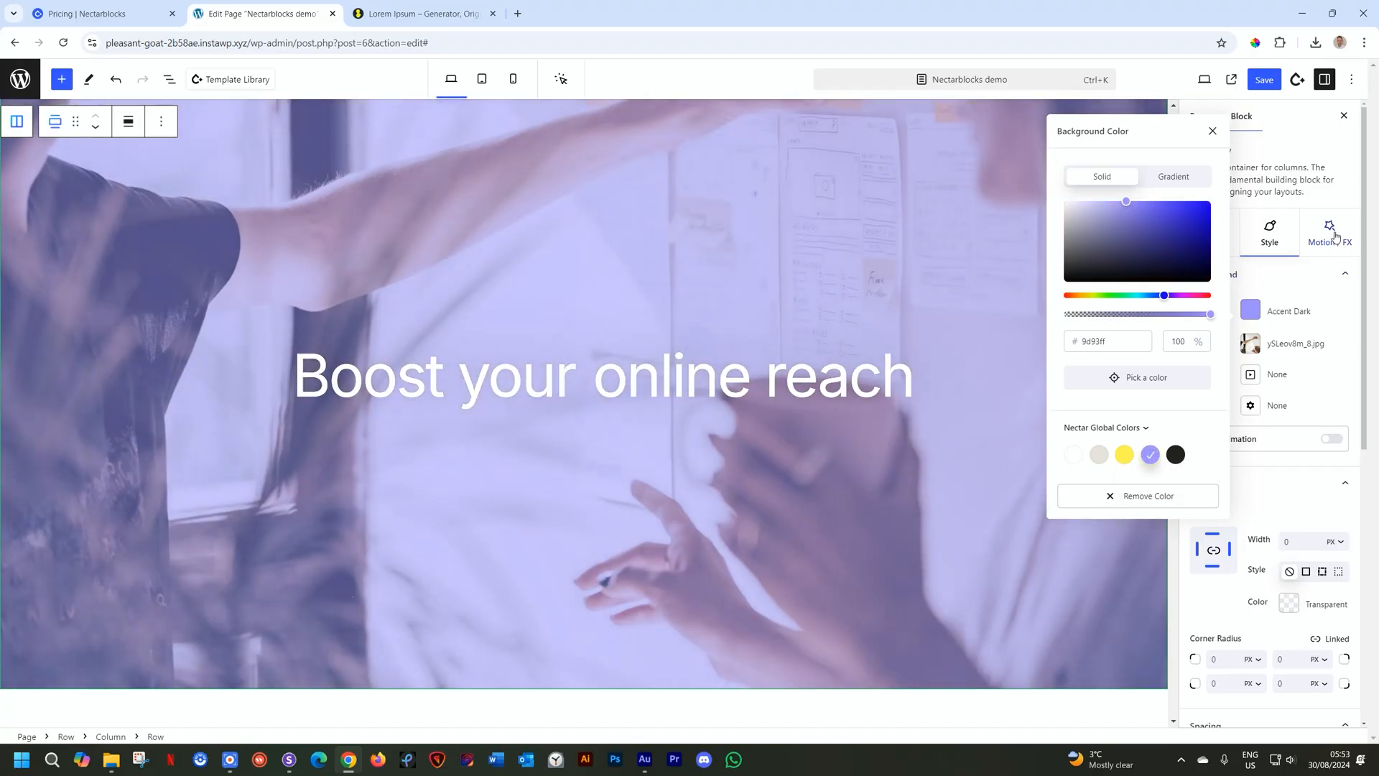
Check the "Boost your online reach" row's motion settings and its background image opacity
{"action": "left_click", "coordinate": [1335, 231]}
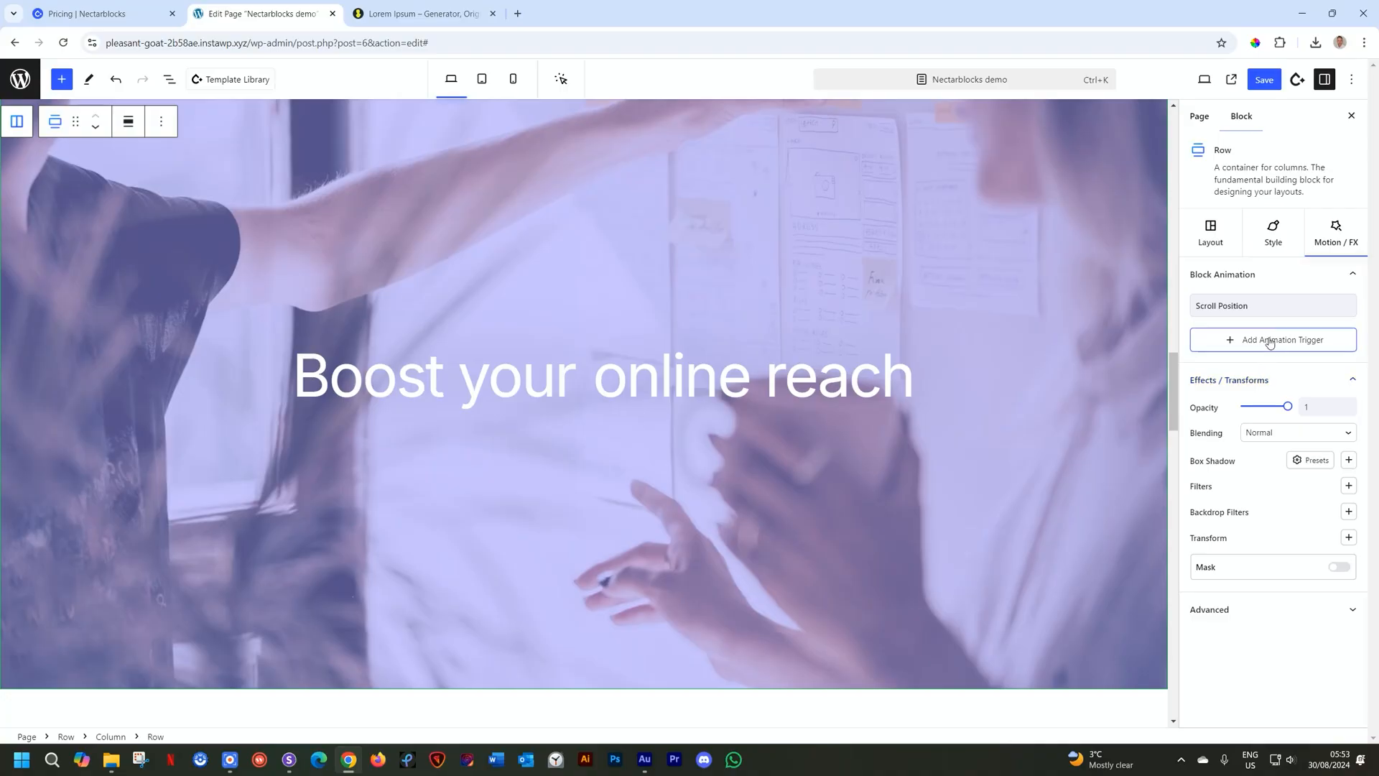
{"action": "left_click", "coordinate": [1272, 244]}
{"action": "left_click", "coordinate": [1272, 443]}
{"action": "left_click", "coordinate": [1251, 313]}
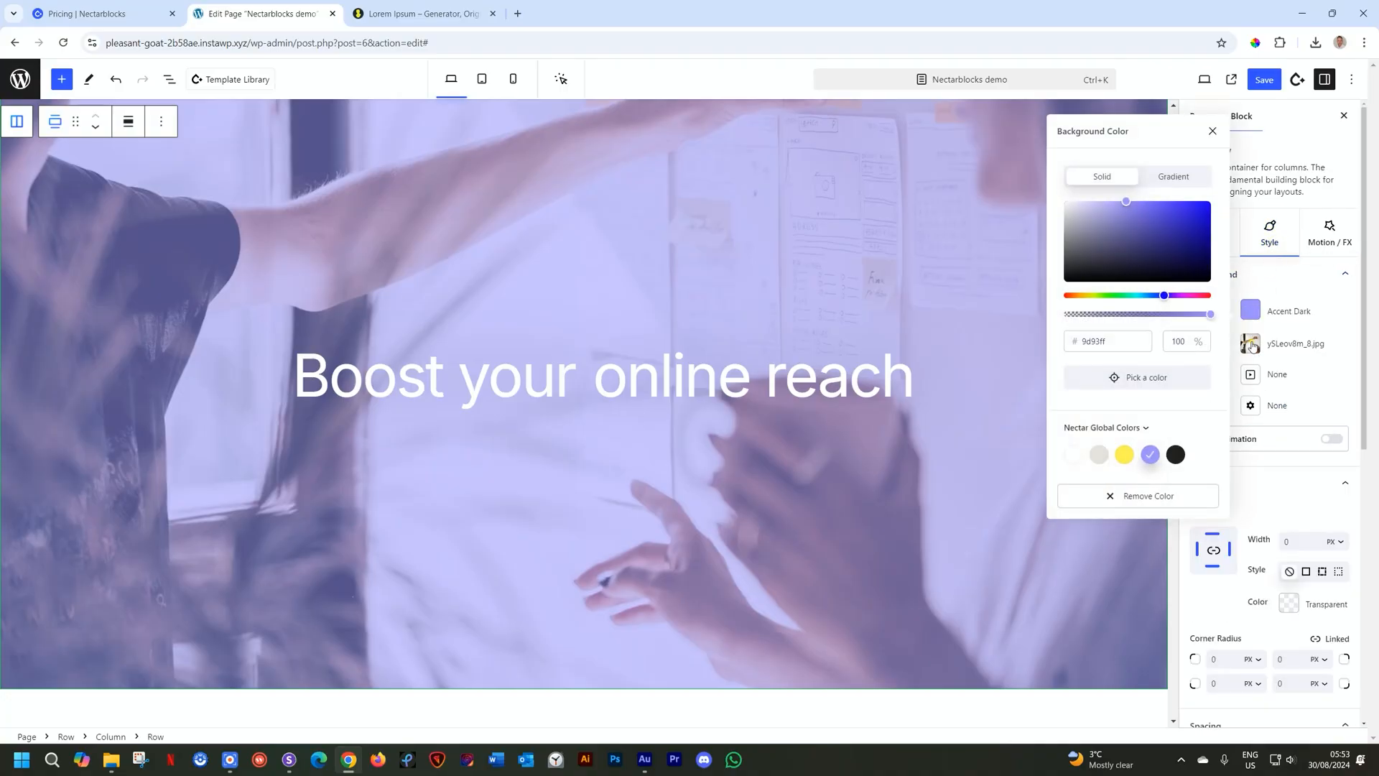
{"action": "left_click", "coordinate": [1251, 344]}
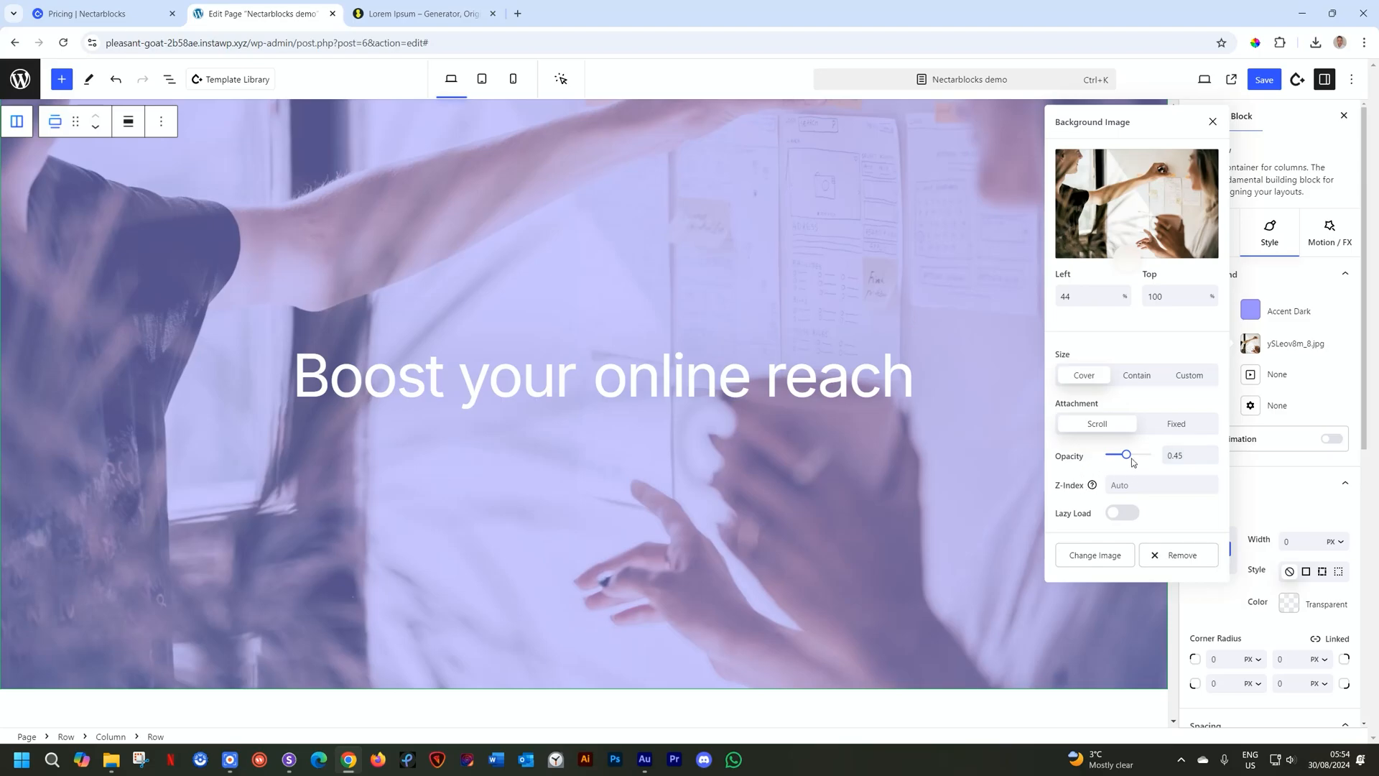
{"action": "left_click", "coordinate": [1332, 294]}
Select the "Hello World!" row and set its background image opacity to 0.45
{"action": "scroll", "coordinate": [926, 309], "scroll_direction": "down", "scroll_amount": 15}
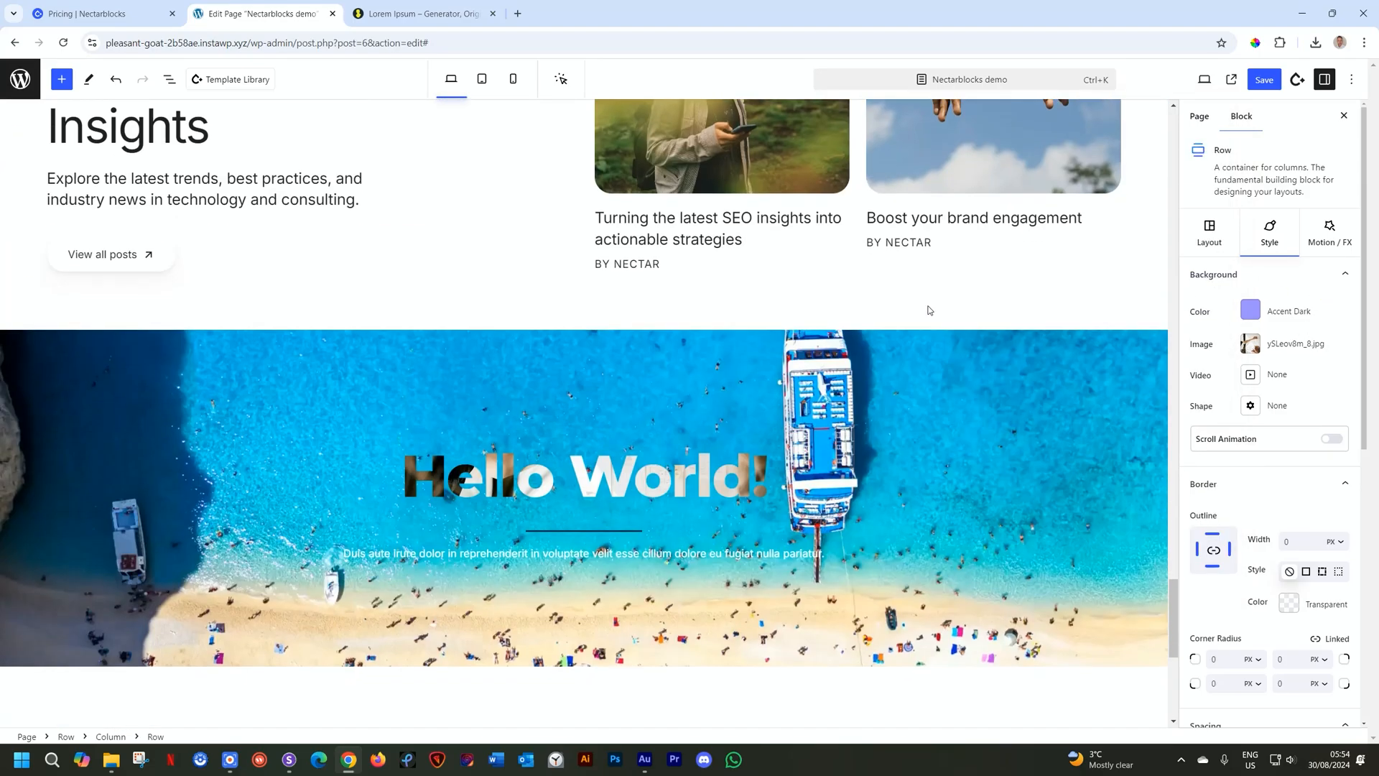
{"action": "scroll", "coordinate": [928, 310], "scroll_direction": "down", "scroll_amount": 5}
{"action": "scroll", "coordinate": [1106, 239], "scroll_direction": "up", "scroll_amount": 4}
{"action": "left_click", "coordinate": [1106, 239]}
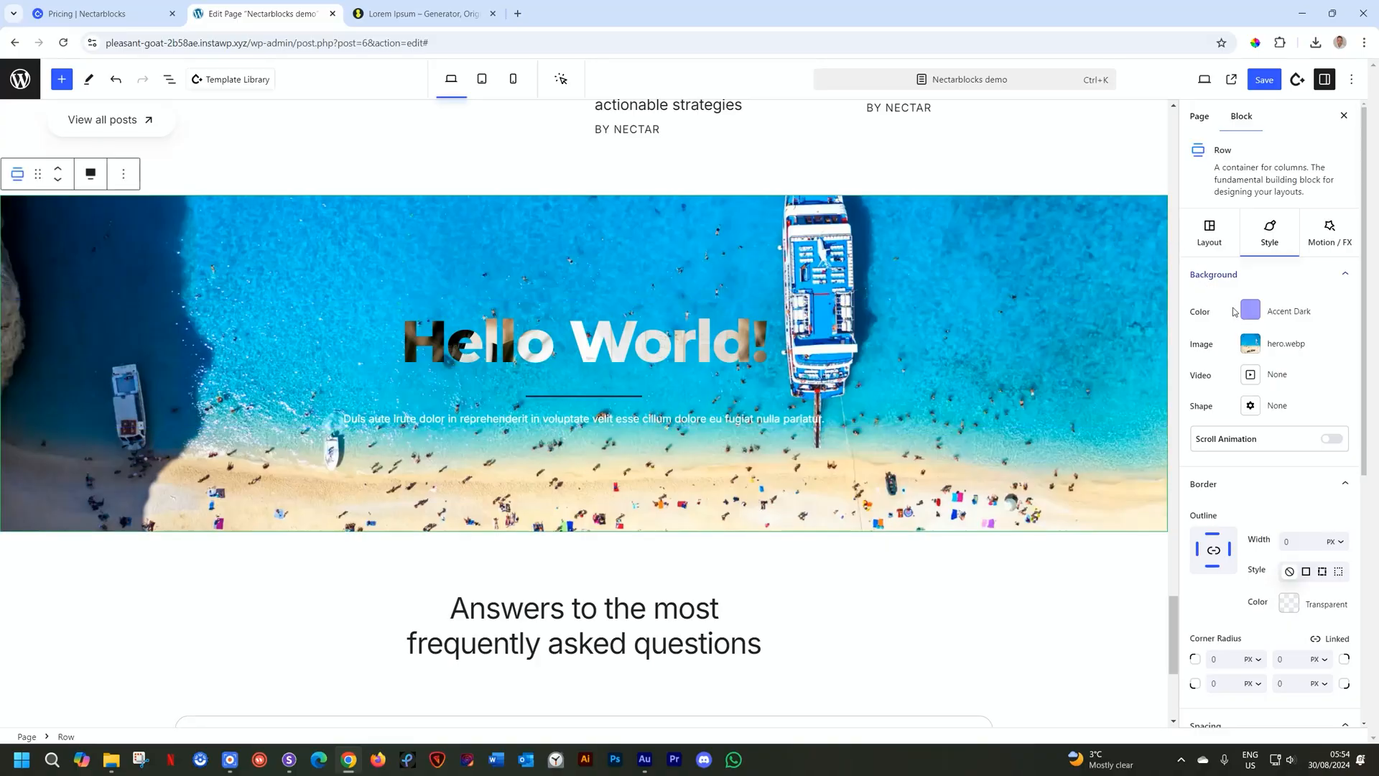
{"action": "left_click", "coordinate": [1249, 348]}
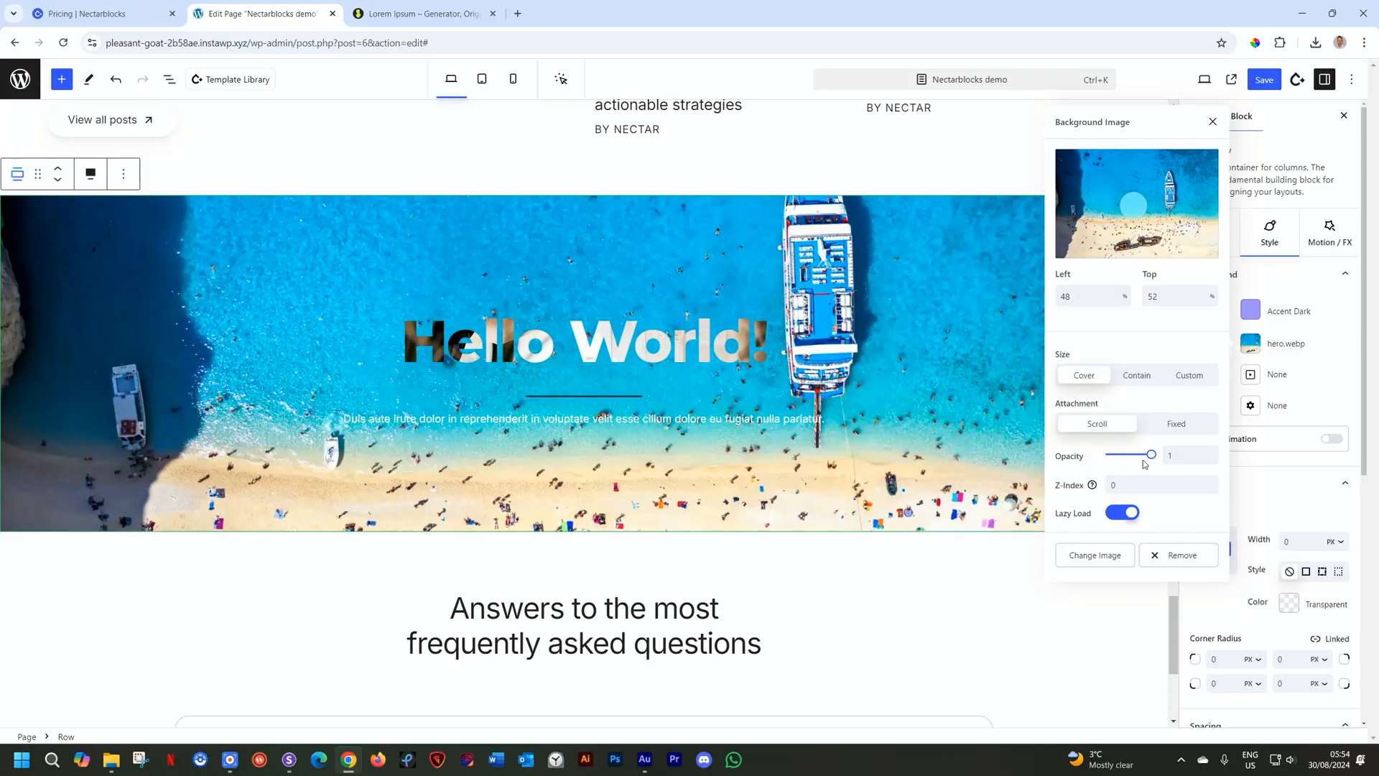
{"action": "left_click_drag", "start_coordinate": [1150, 454], "coordinate": [1128, 455]}
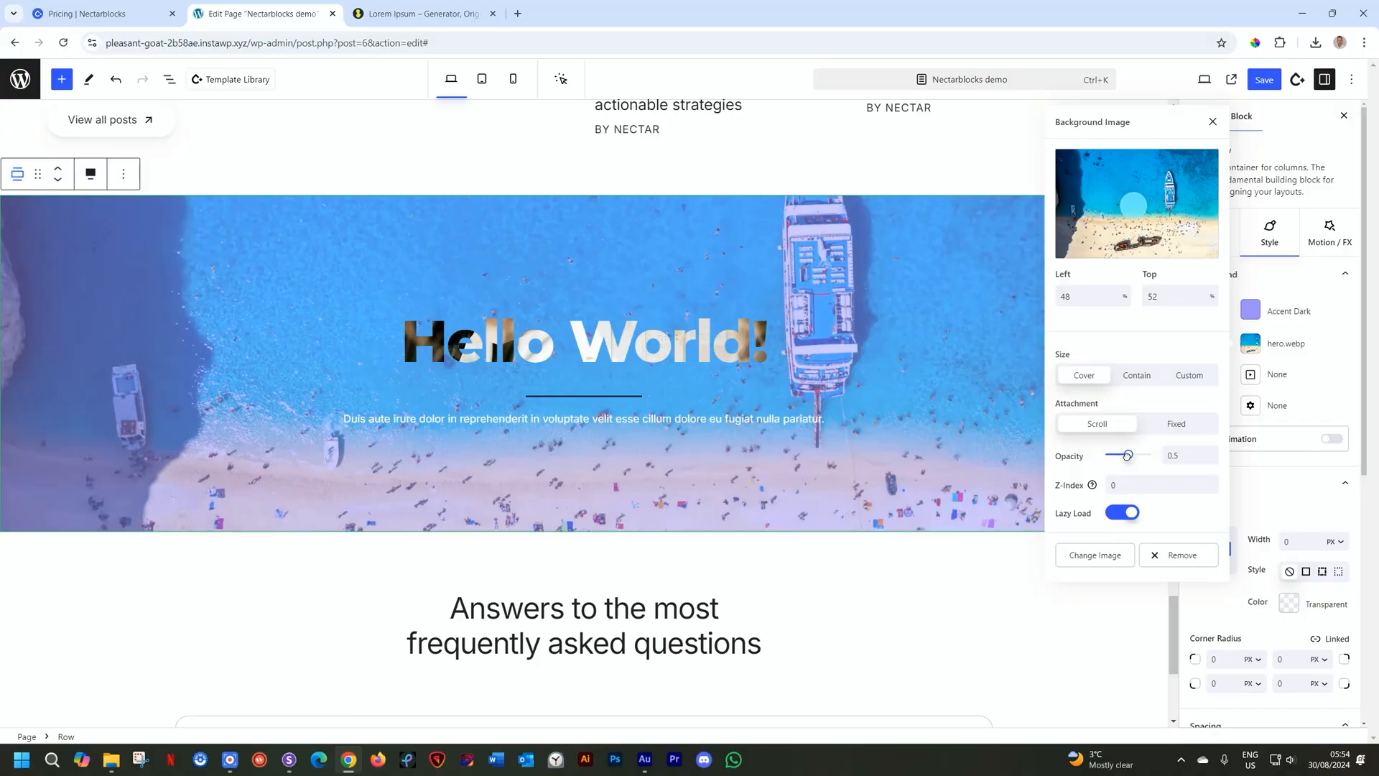
{"action": "left_click_drag", "start_coordinate": [1128, 456], "coordinate": [1125, 456]}
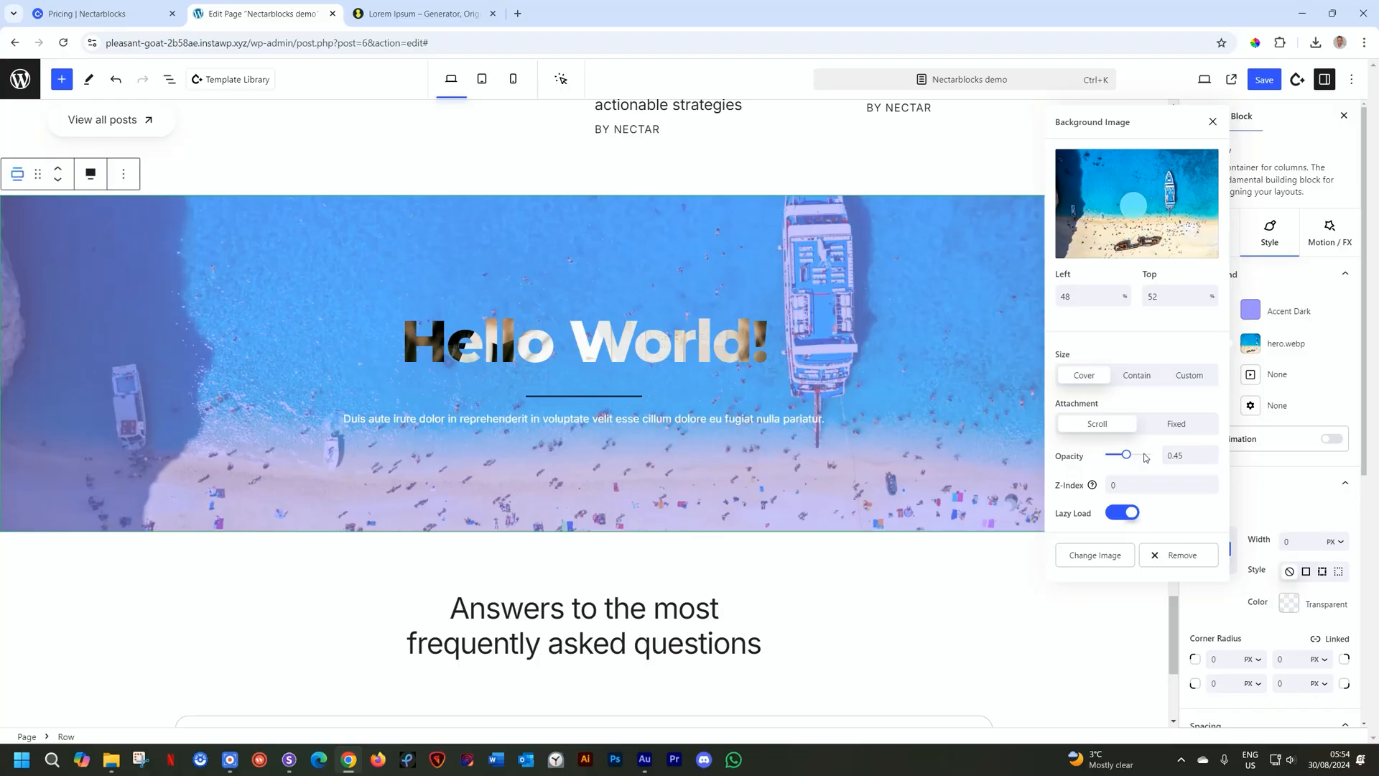
Set the "Hello World!" row's background color to the global color Accent Primary
{"action": "left_click", "coordinate": [1251, 310]}
{"action": "left_click", "coordinate": [1126, 457]}
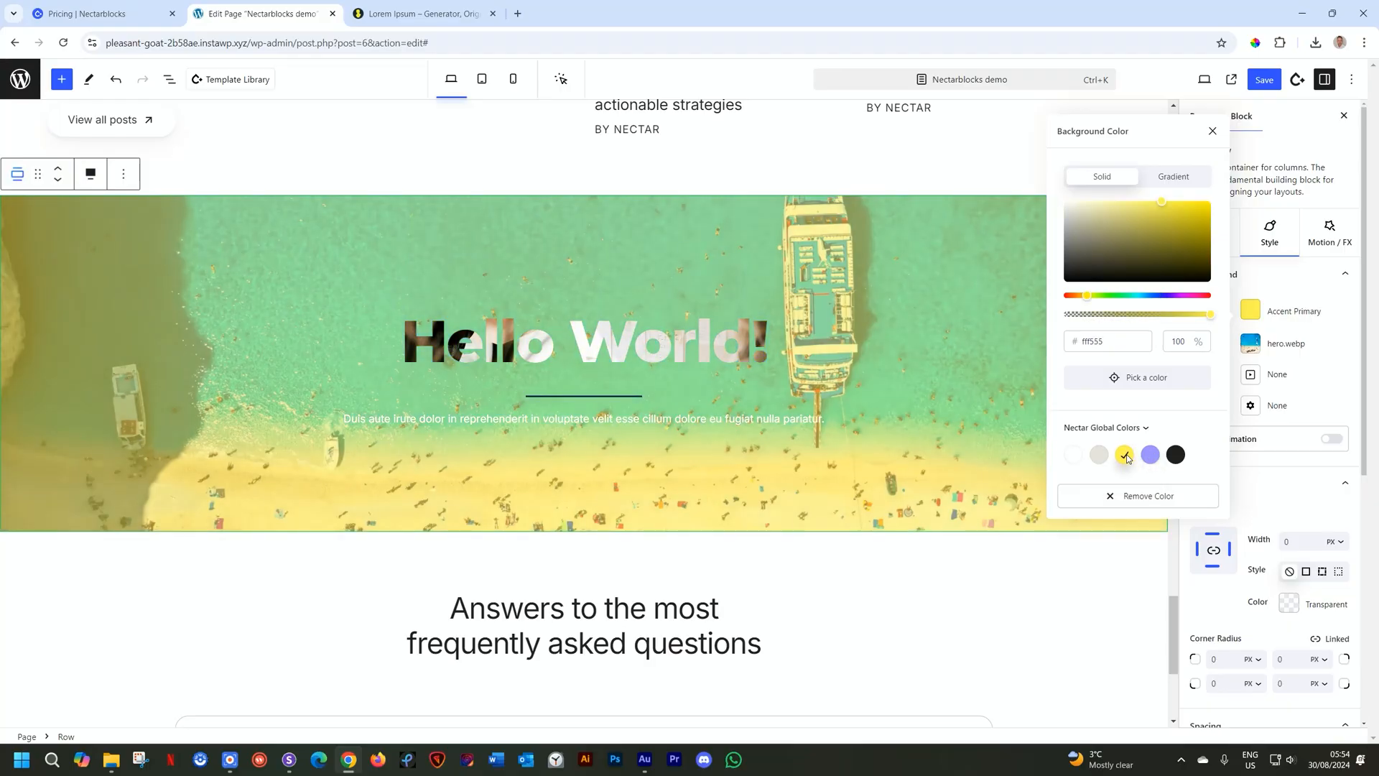
{"action": "left_click", "coordinate": [1341, 320]}
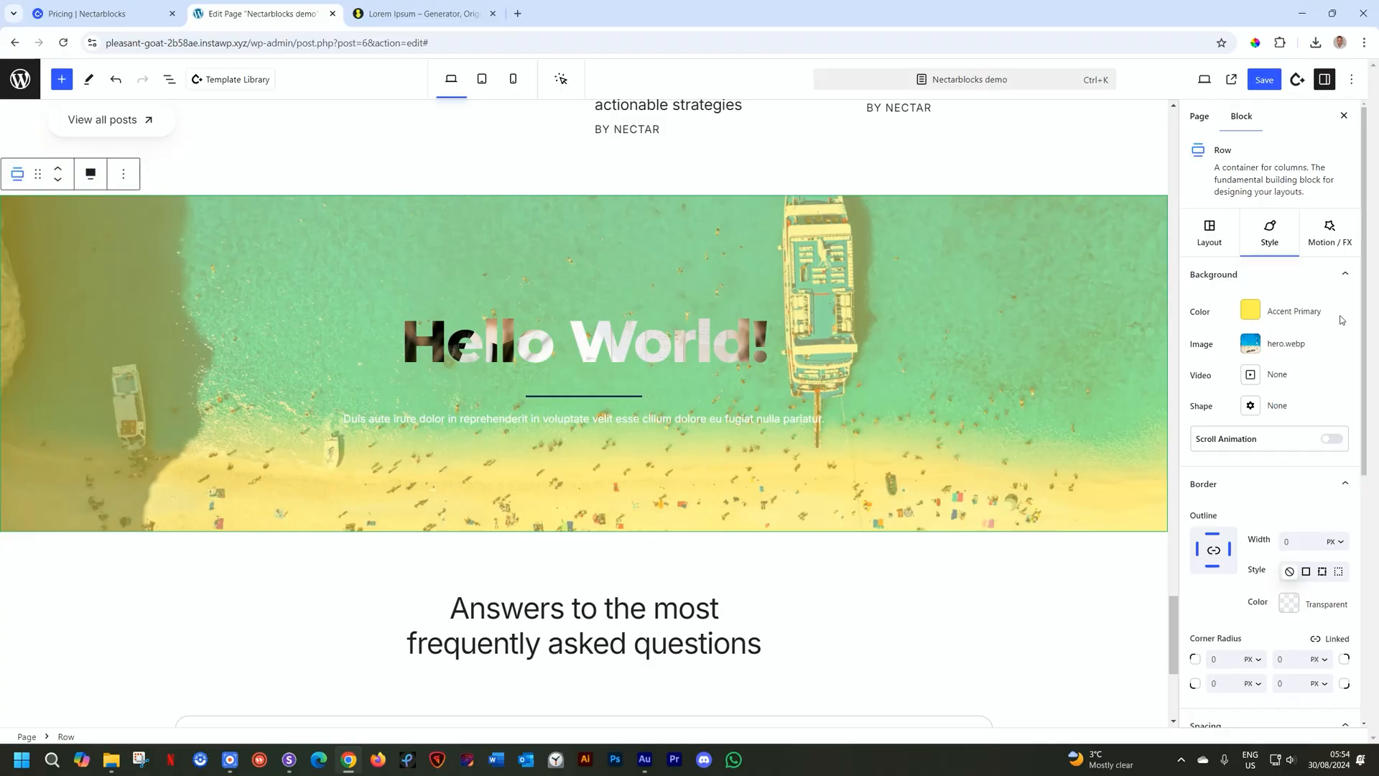
Set the "Boost your online reach" row's background color to the global color Dark
{"action": "scroll", "coordinate": [1114, 359], "scroll_direction": "up", "scroll_amount": 10}
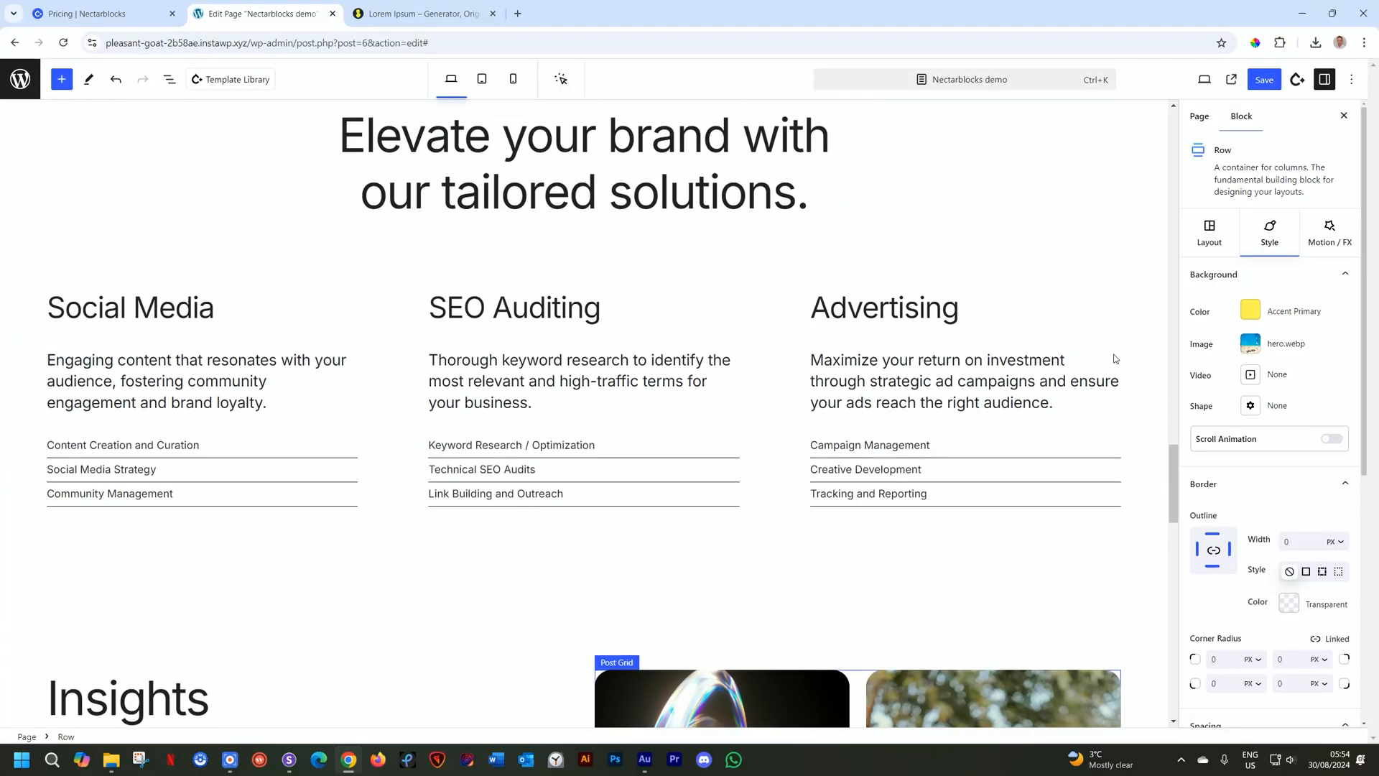
{"action": "scroll", "coordinate": [1114, 359], "scroll_direction": "up", "scroll_amount": 8}
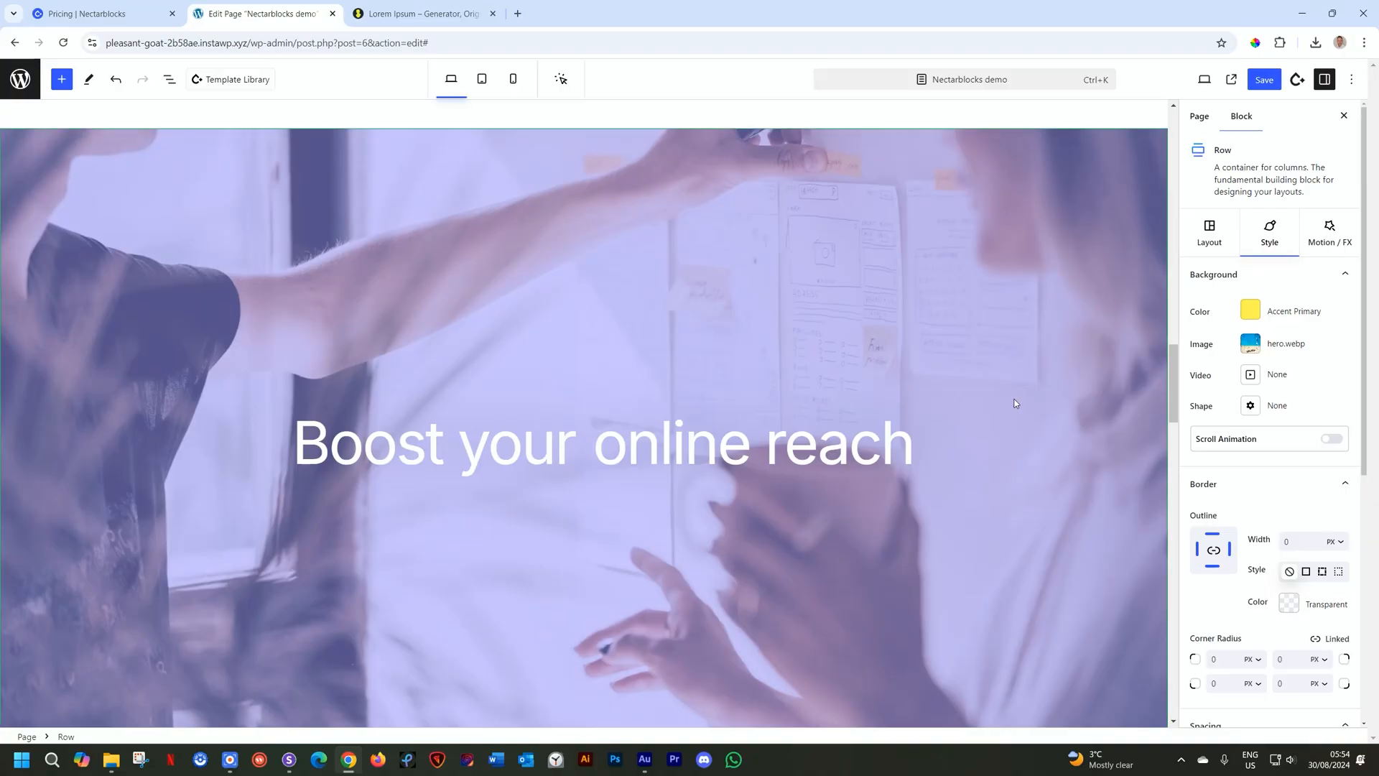
{"action": "left_click", "coordinate": [1084, 348]}
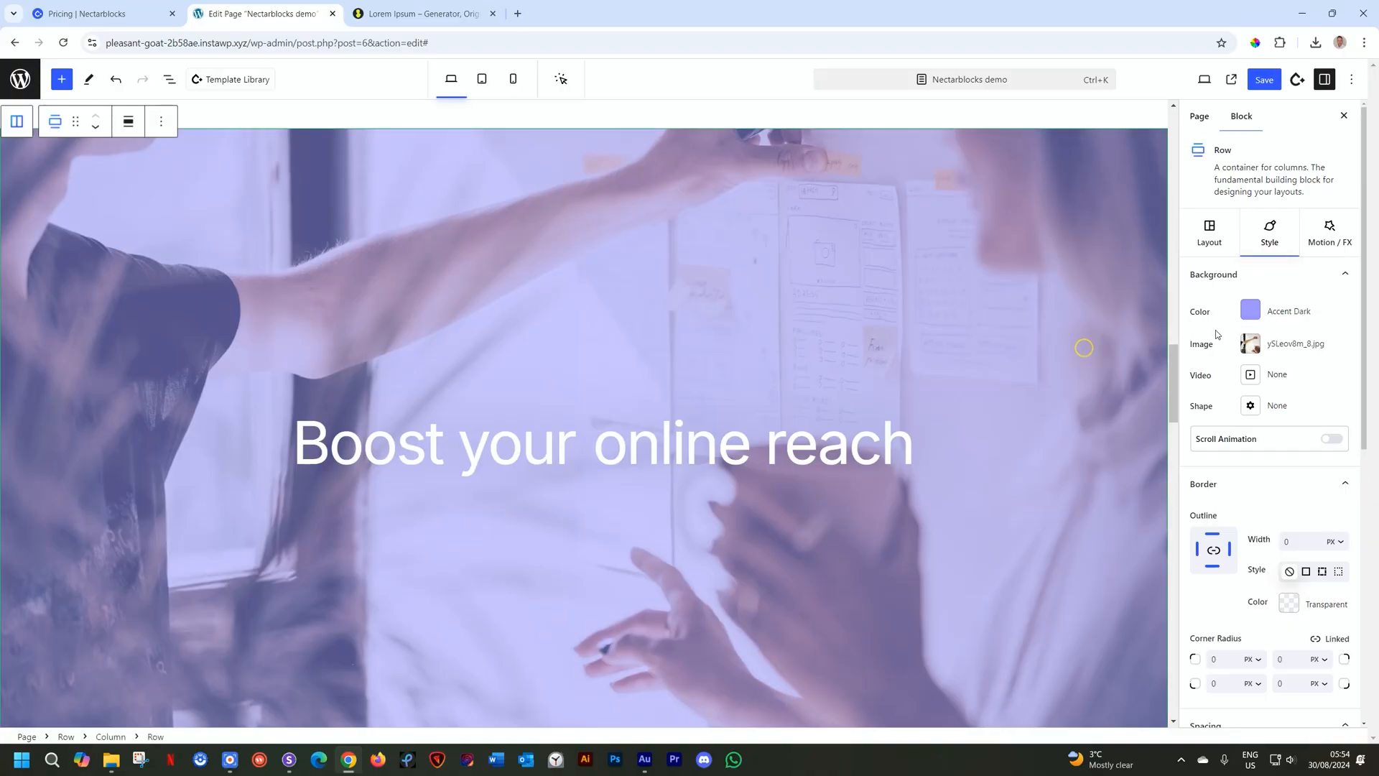
{"action": "left_click", "coordinate": [1246, 313]}
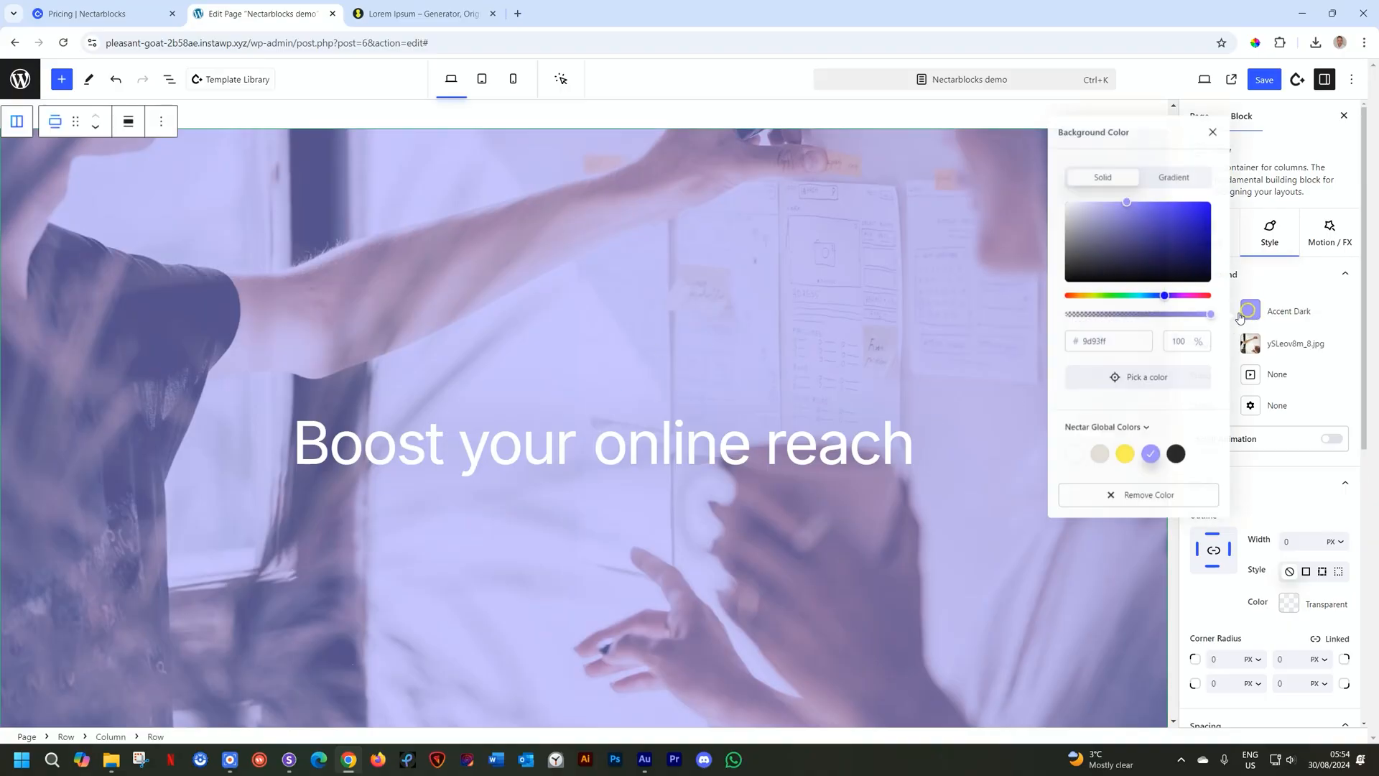
{"action": "left_click", "coordinate": [1175, 453]}
{"action": "left_click", "coordinate": [1338, 360]}
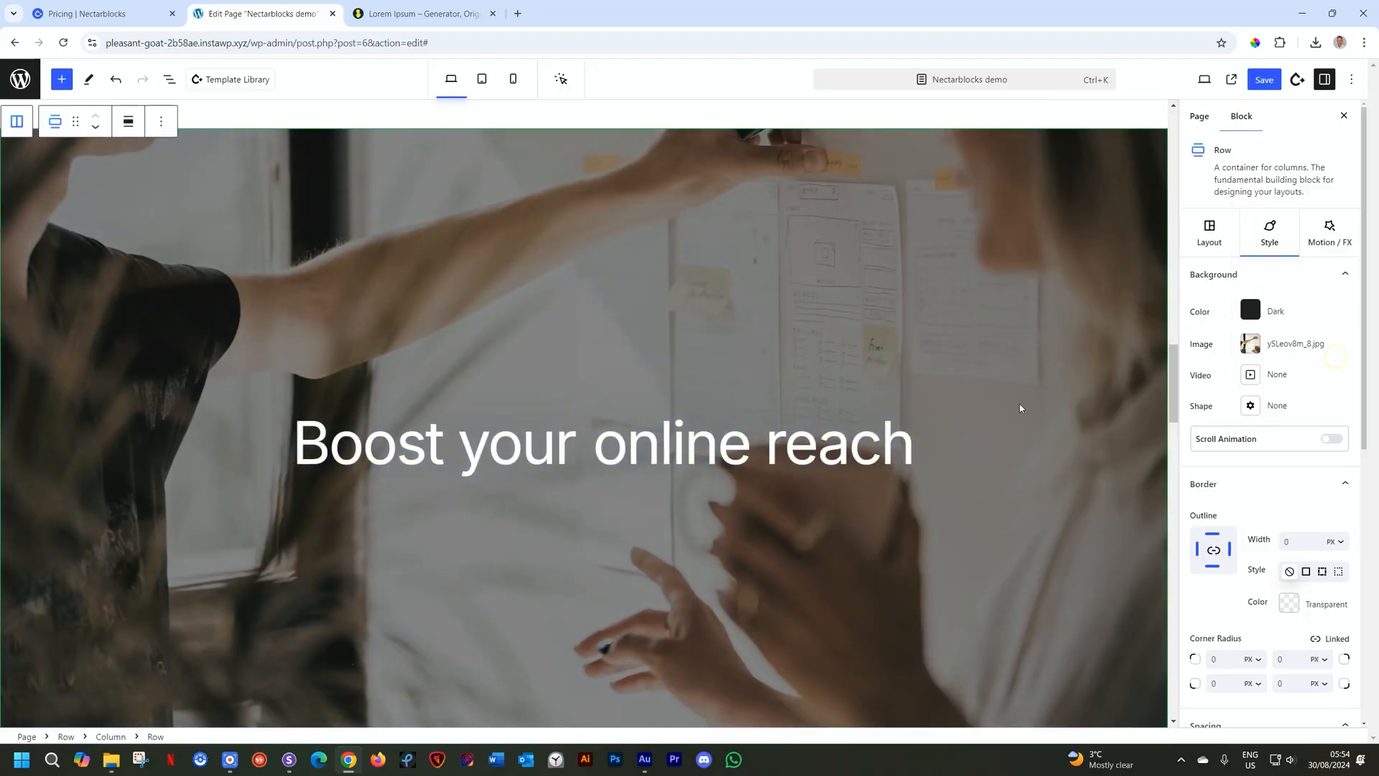
Look over the available Nectarblocks blocks and the Template Library categories
{"action": "scroll", "coordinate": [805, 448], "scroll_direction": "up", "scroll_amount": 10}
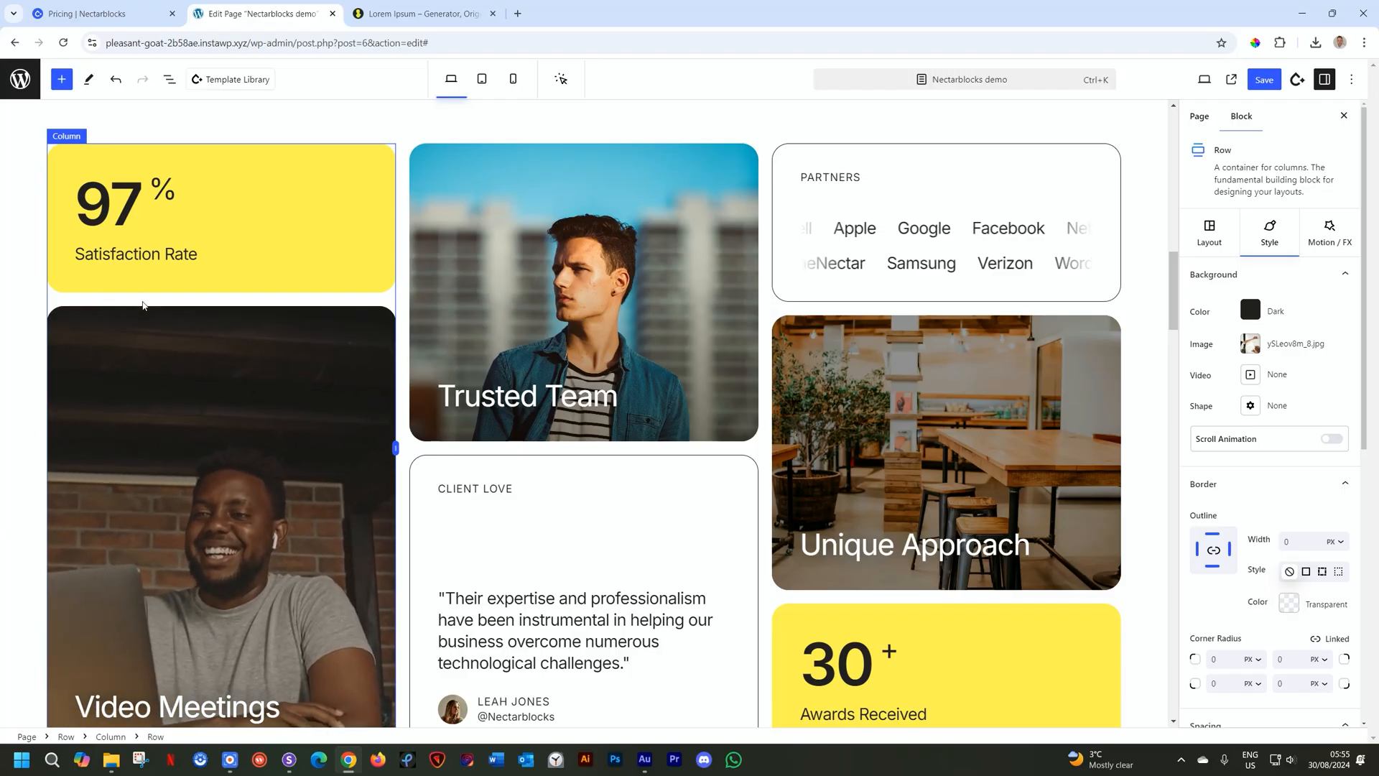
{"action": "left_click", "coordinate": [64, 86]}
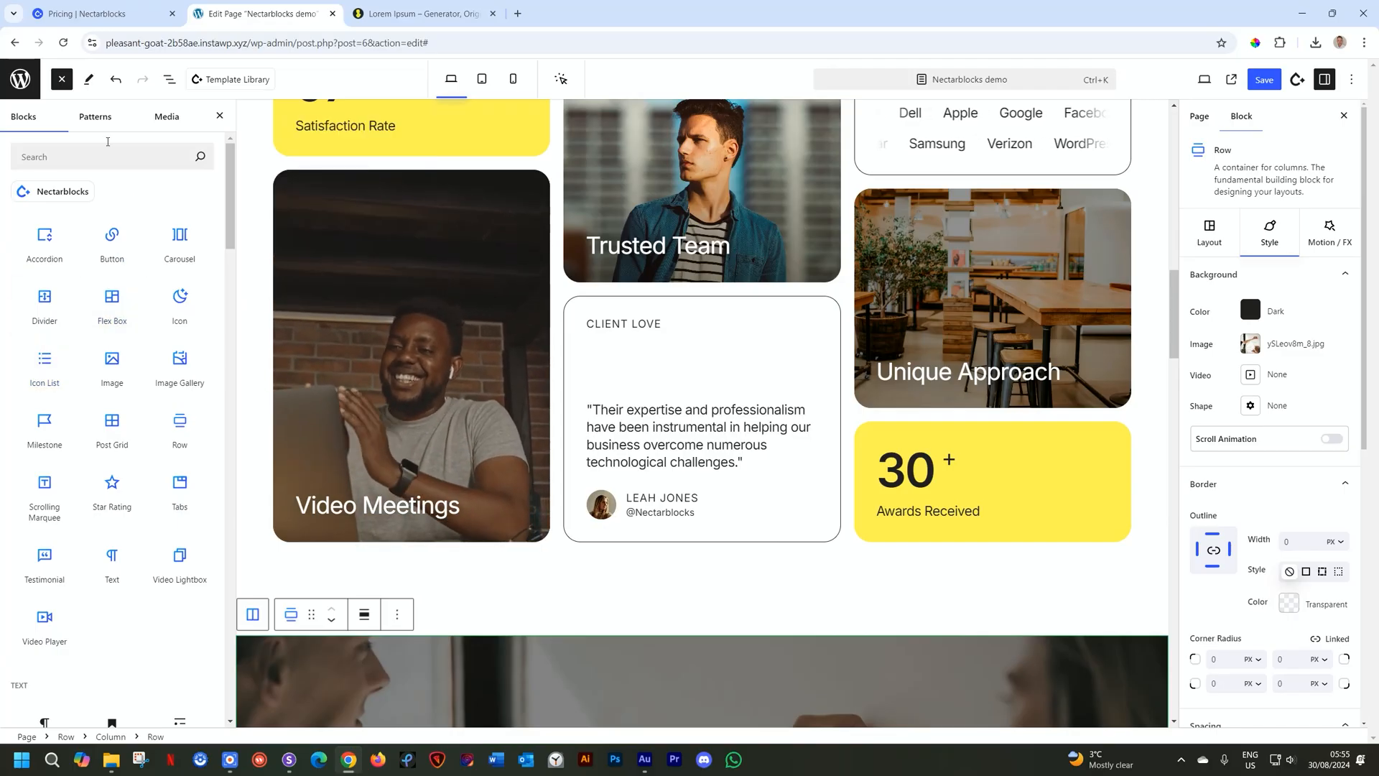
{"action": "left_click", "coordinate": [233, 79]}
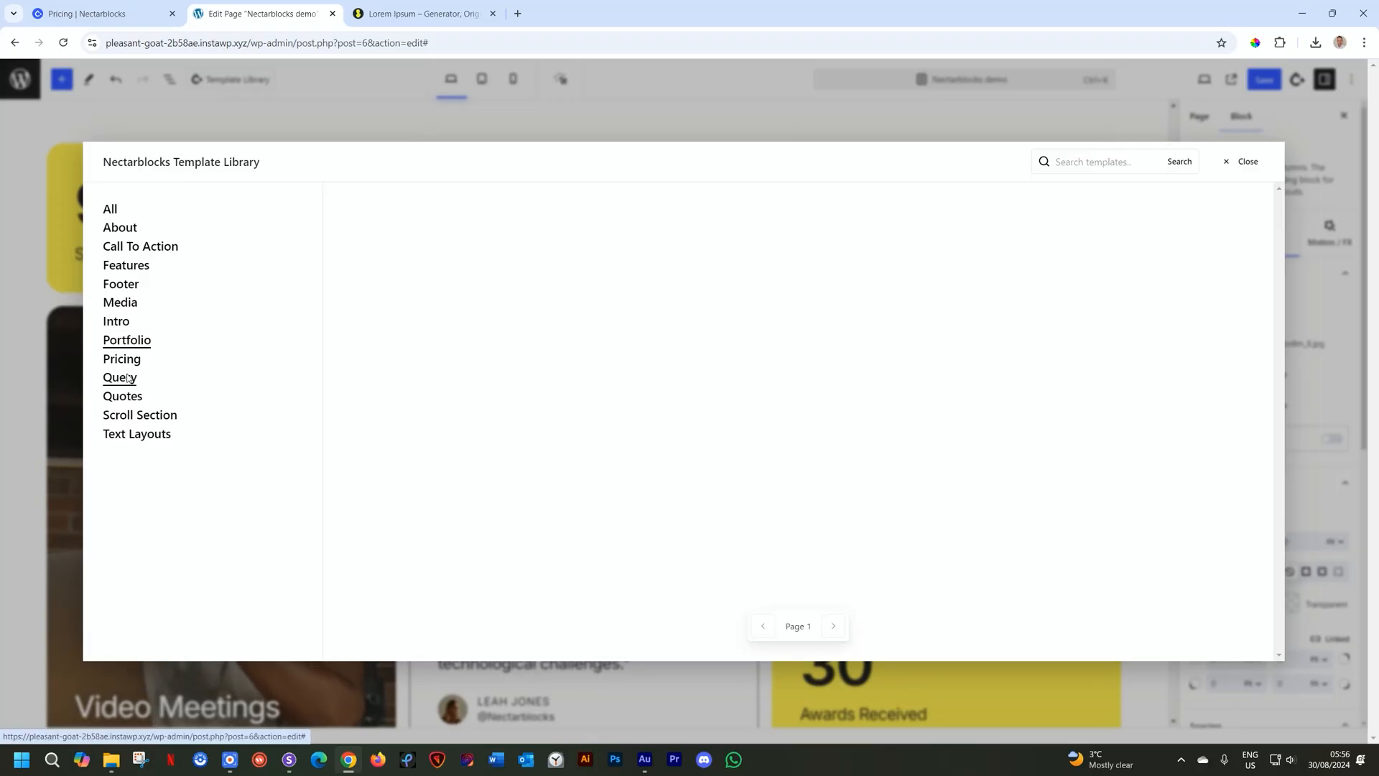
{"action": "left_click", "coordinate": [1248, 161]}
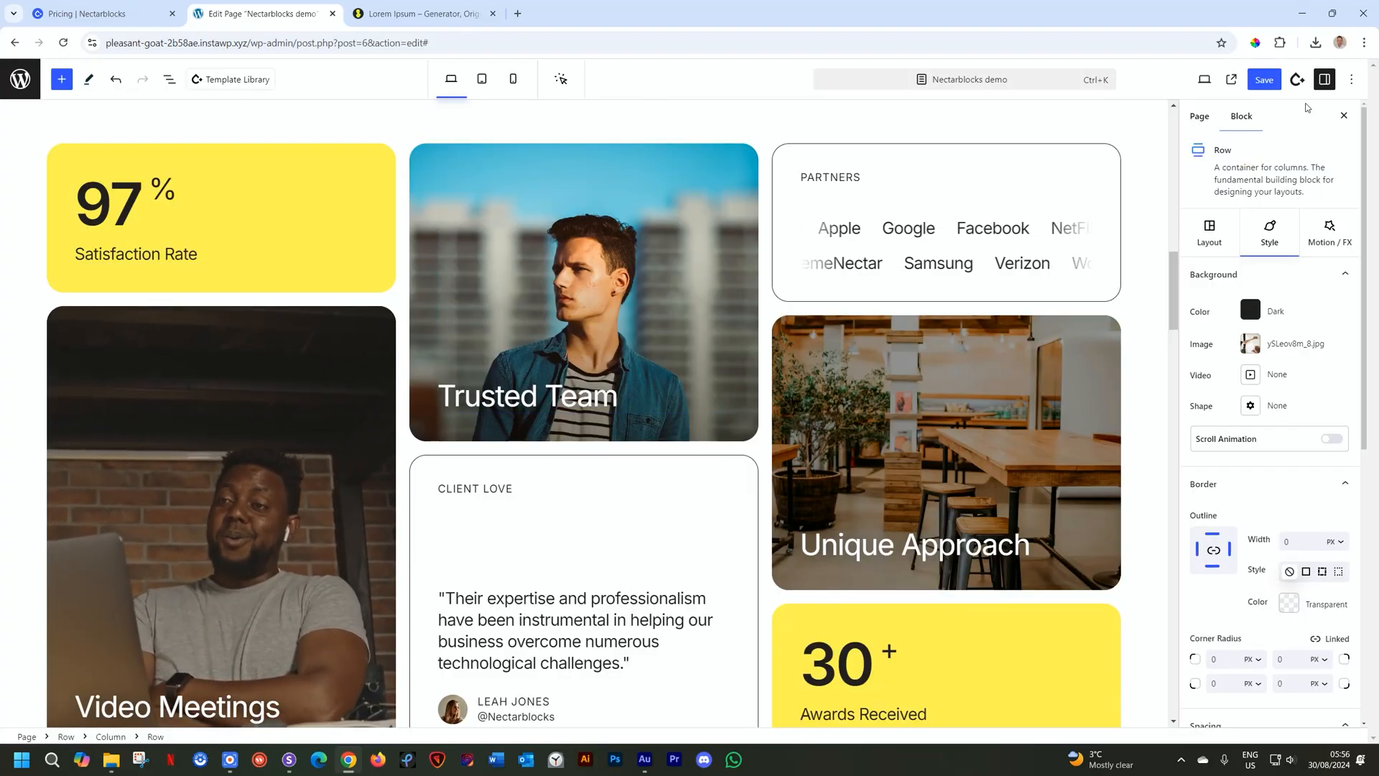
Save the Nectarblocks demo page and leave the editor for the list of posts
{"action": "left_click", "coordinate": [1265, 79]}
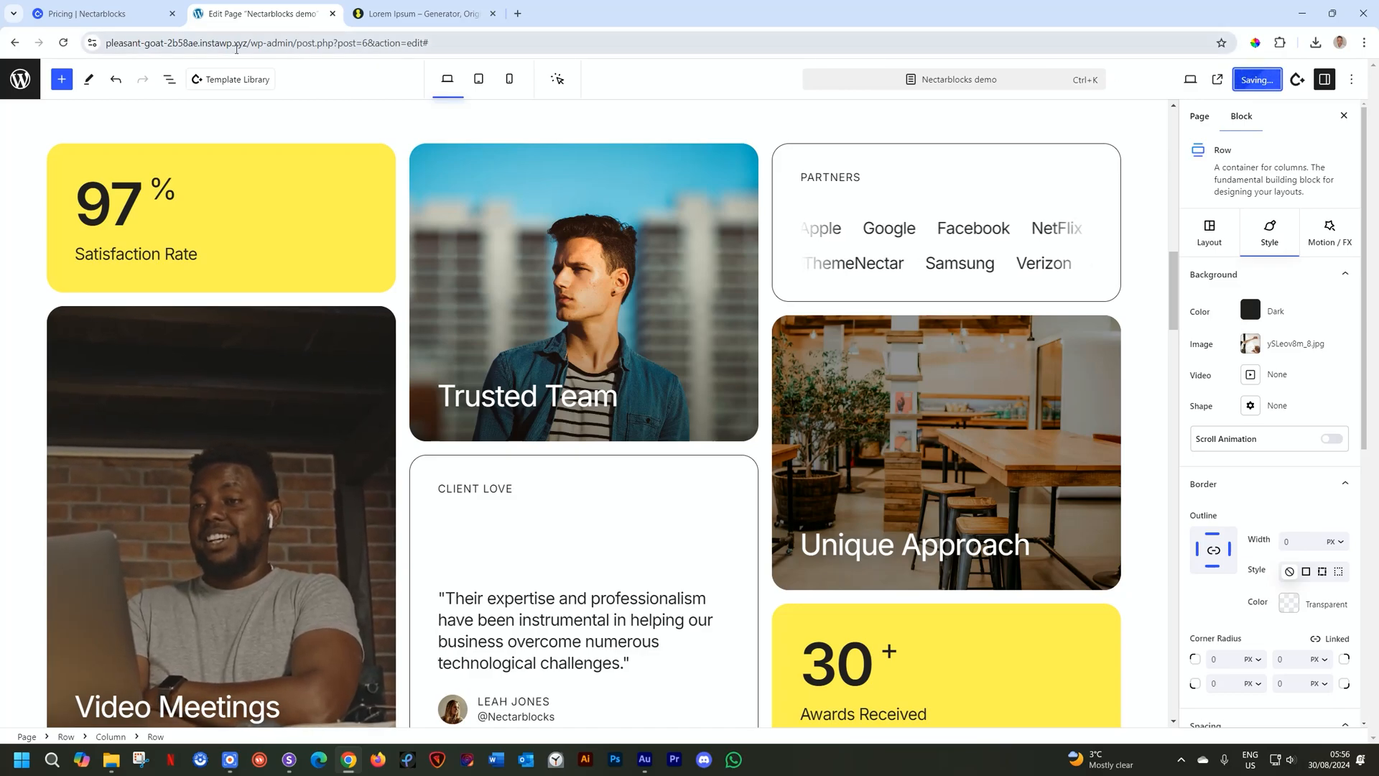
{"action": "left_click", "coordinate": [19, 81]}
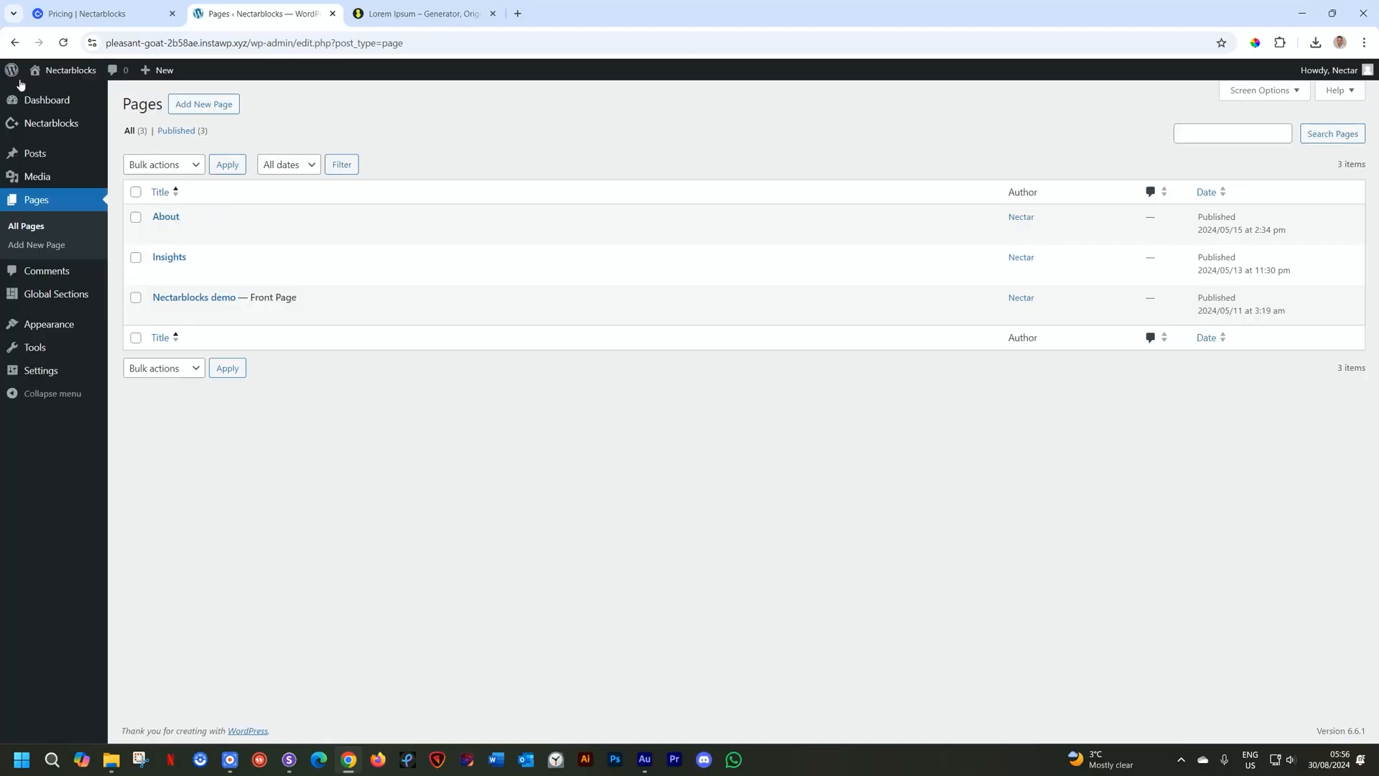
{"action": "mouse_move", "coordinate": [34, 157]}
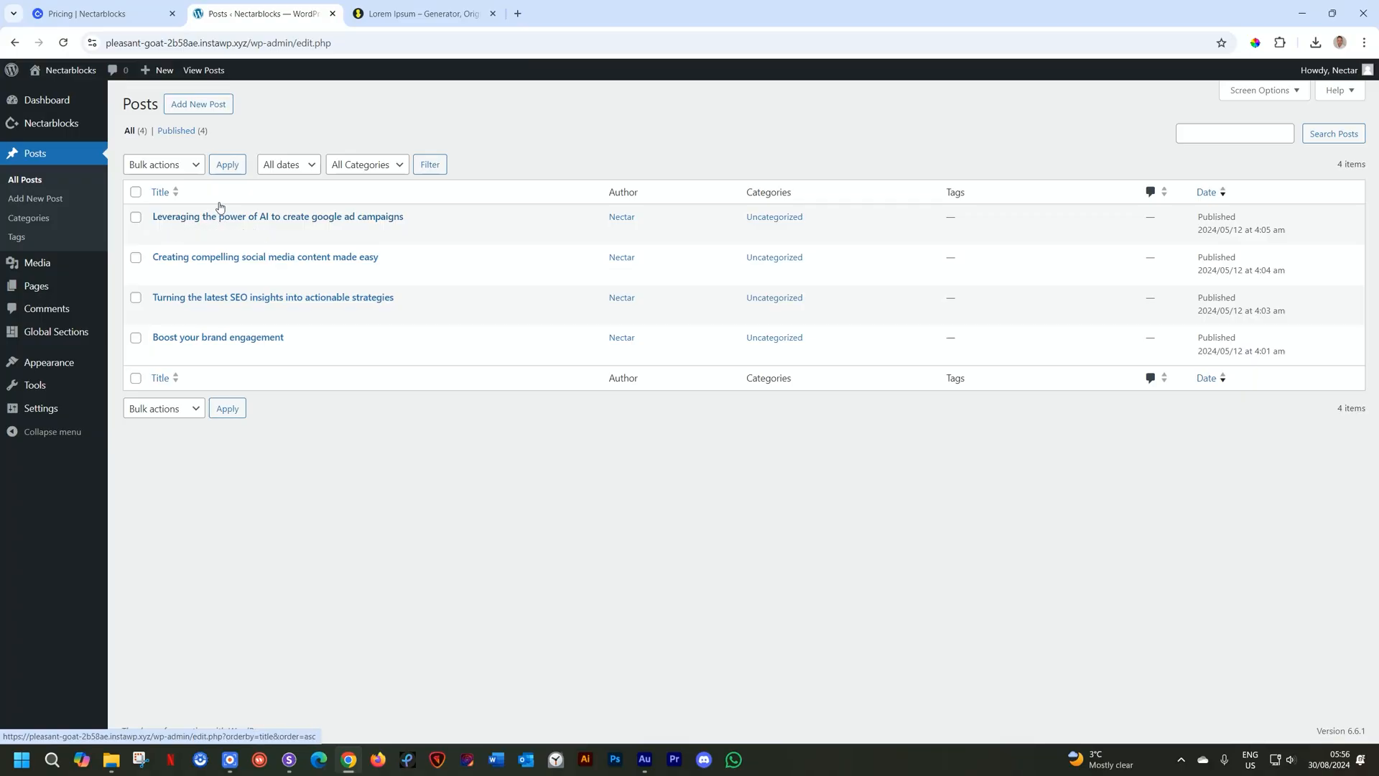
Open the live site in a separate browser tab and switch to it
{"action": "mouse_move", "coordinate": [66, 72]}
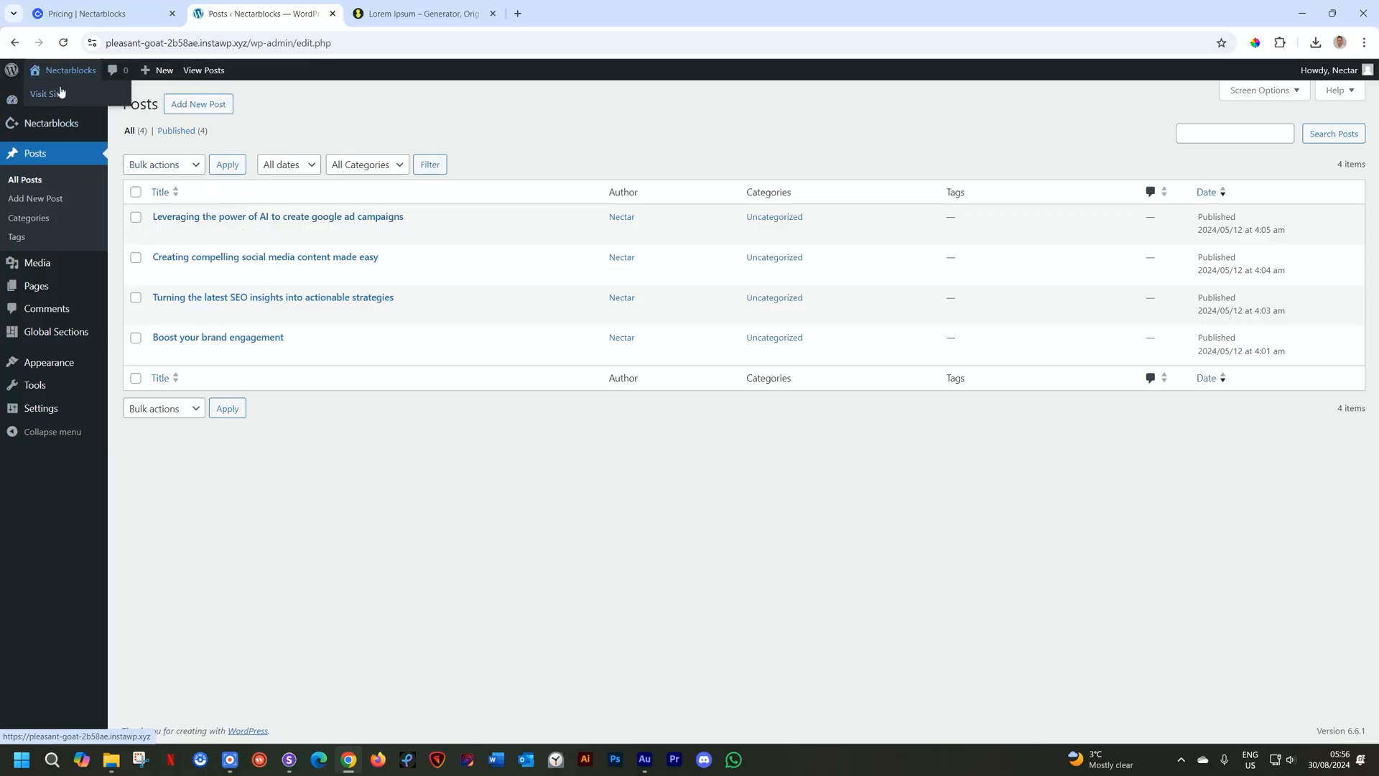
{"action": "left_click", "coordinate": [60, 92], "text": "ctrl"}
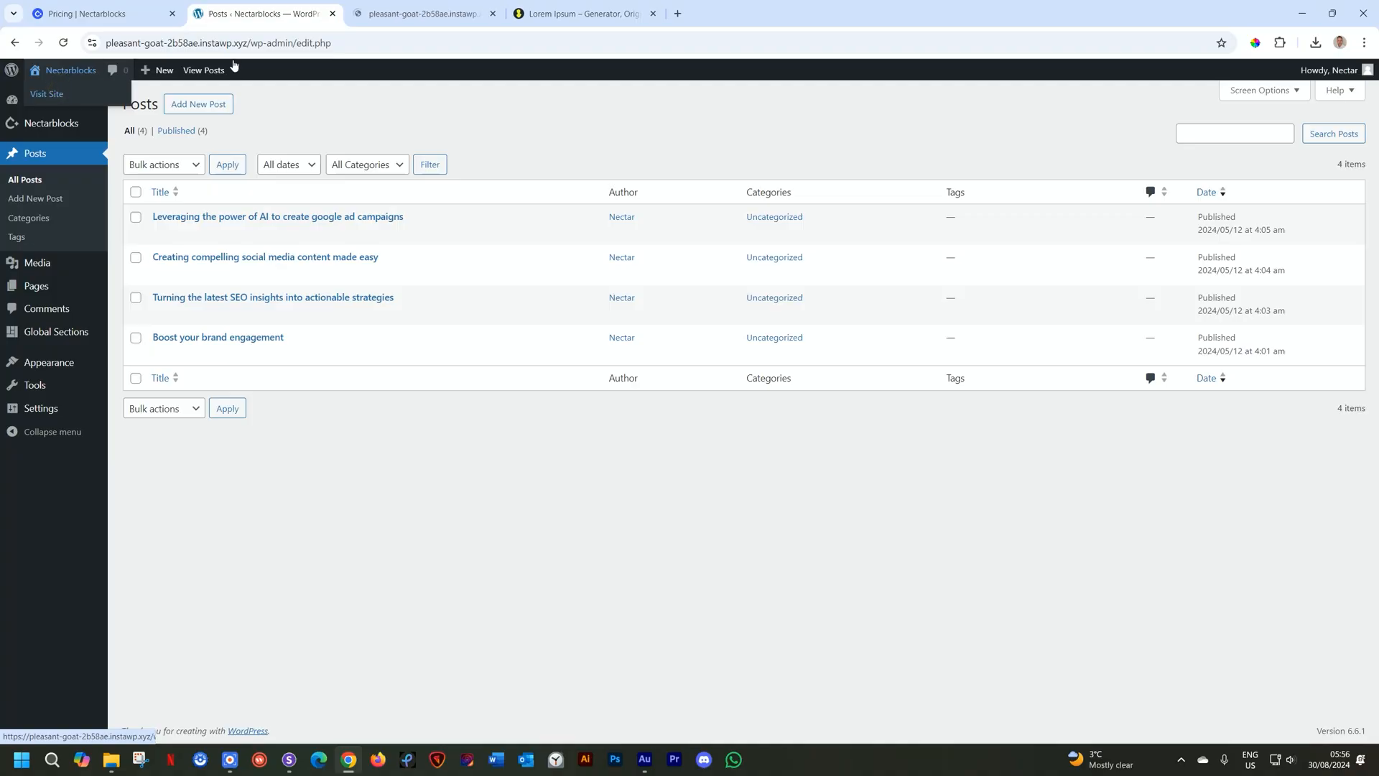
{"action": "left_click", "coordinate": [424, 14]}
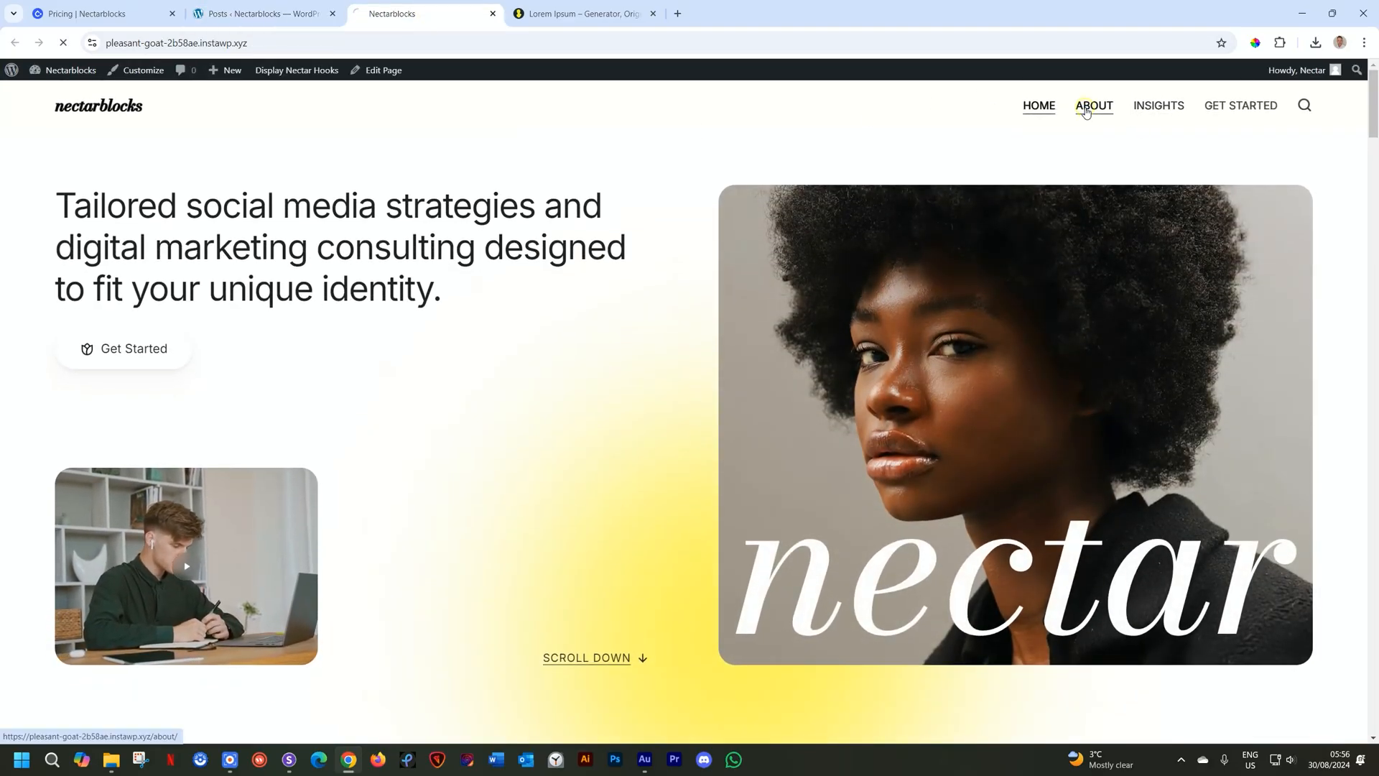
Examine the live About page from its hero through the values and team sections down to the footer
{"action": "left_click", "coordinate": [1086, 112]}
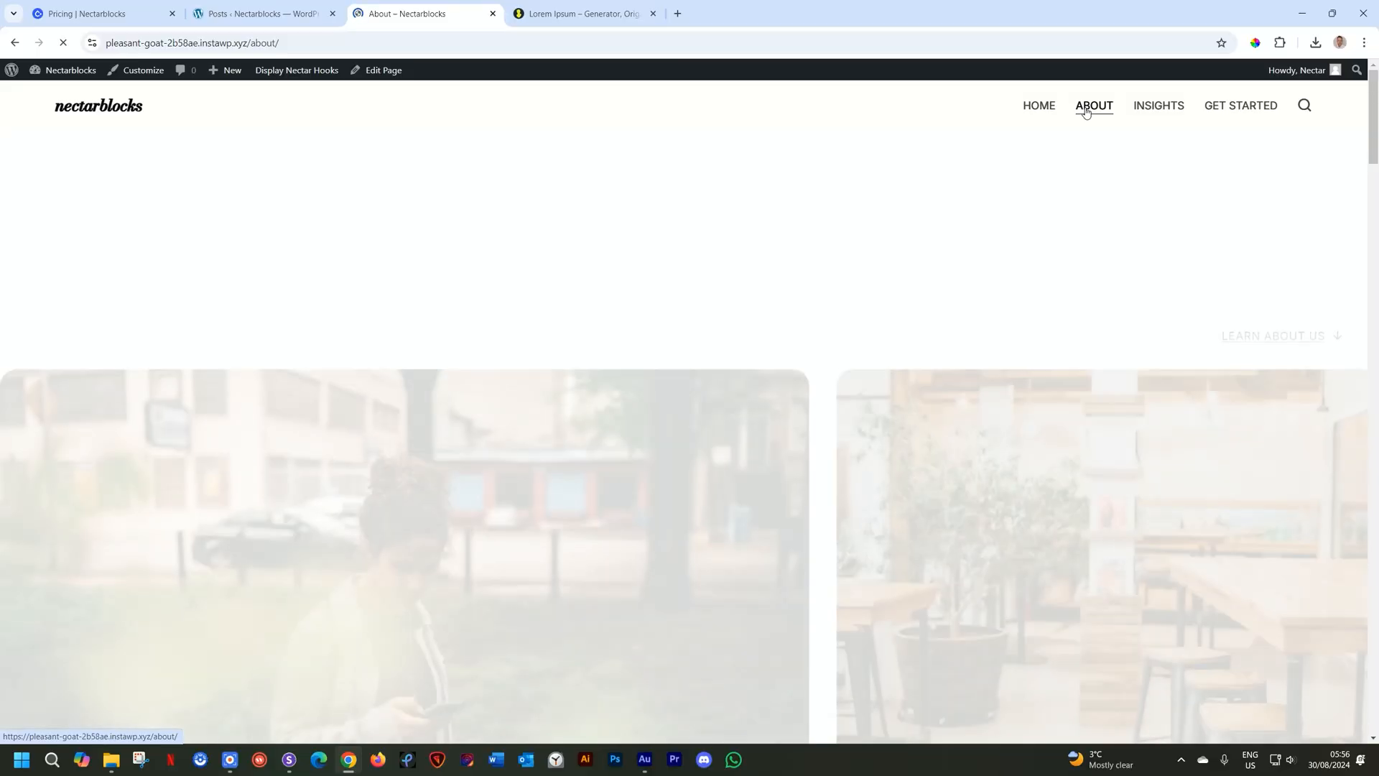
{"action": "scroll", "coordinate": [1056, 241], "scroll_direction": "down", "scroll_amount": 3}
{"action": "scroll", "coordinate": [1056, 241], "scroll_direction": "down", "scroll_amount": 4}
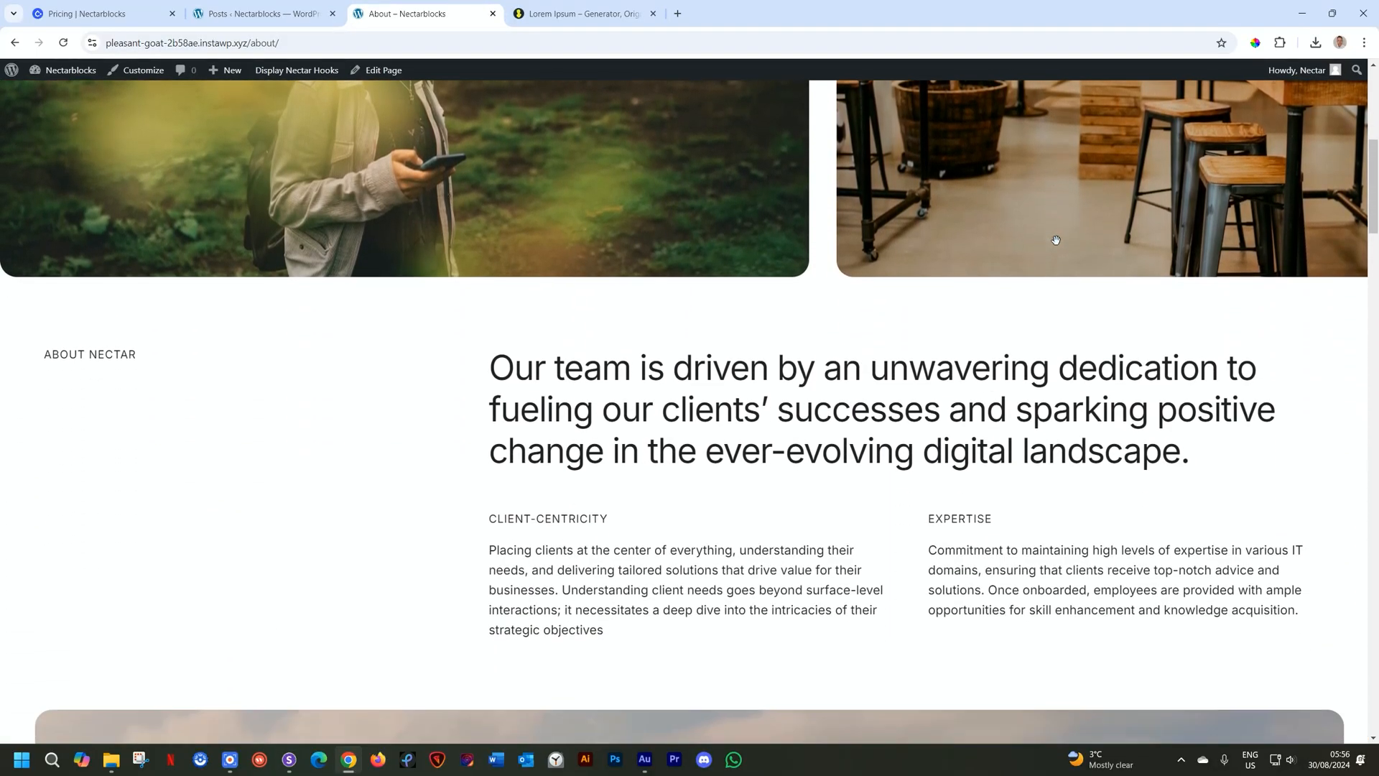
{"action": "scroll", "coordinate": [1057, 244], "scroll_direction": "down", "scroll_amount": 8}
{"action": "scroll", "coordinate": [1057, 246], "scroll_direction": "down", "scroll_amount": 8}
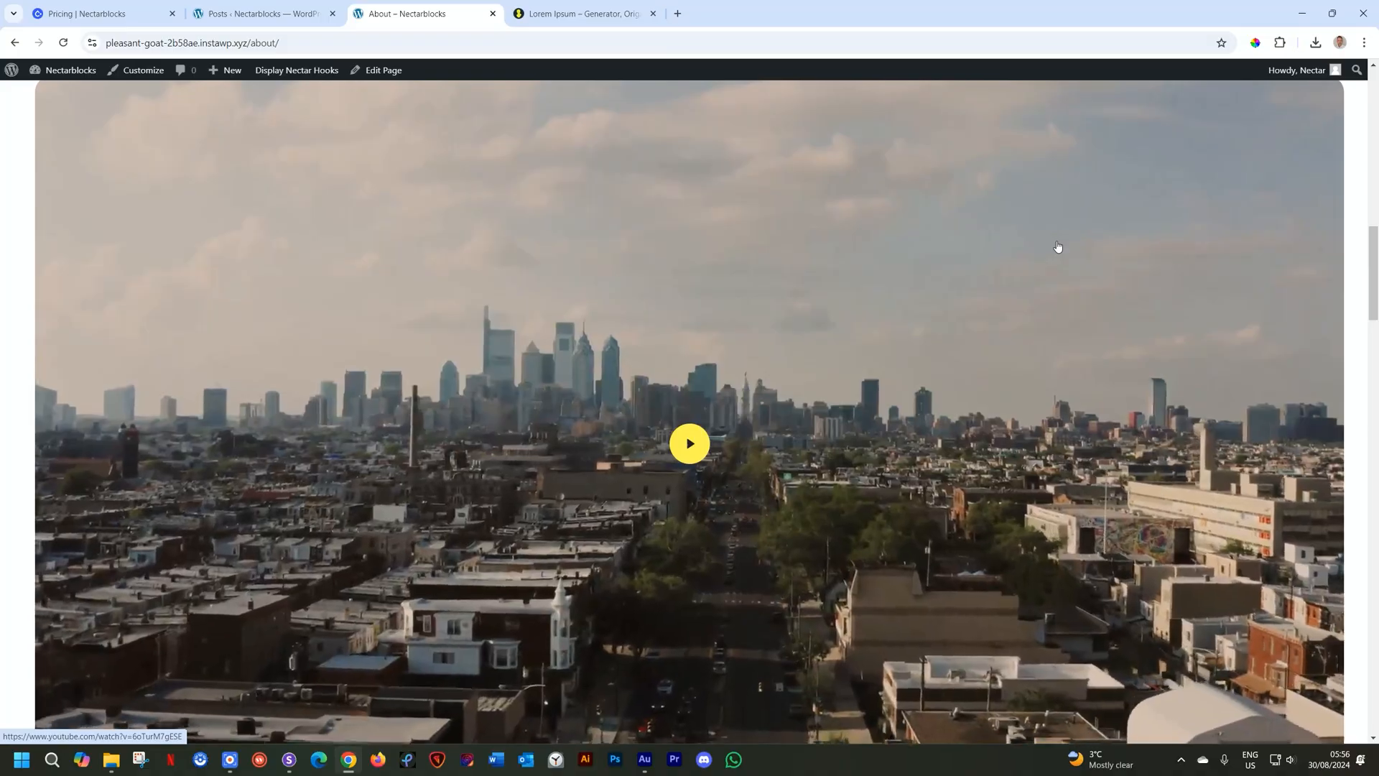
{"action": "scroll", "coordinate": [1057, 246], "scroll_direction": "down", "scroll_amount": 12}
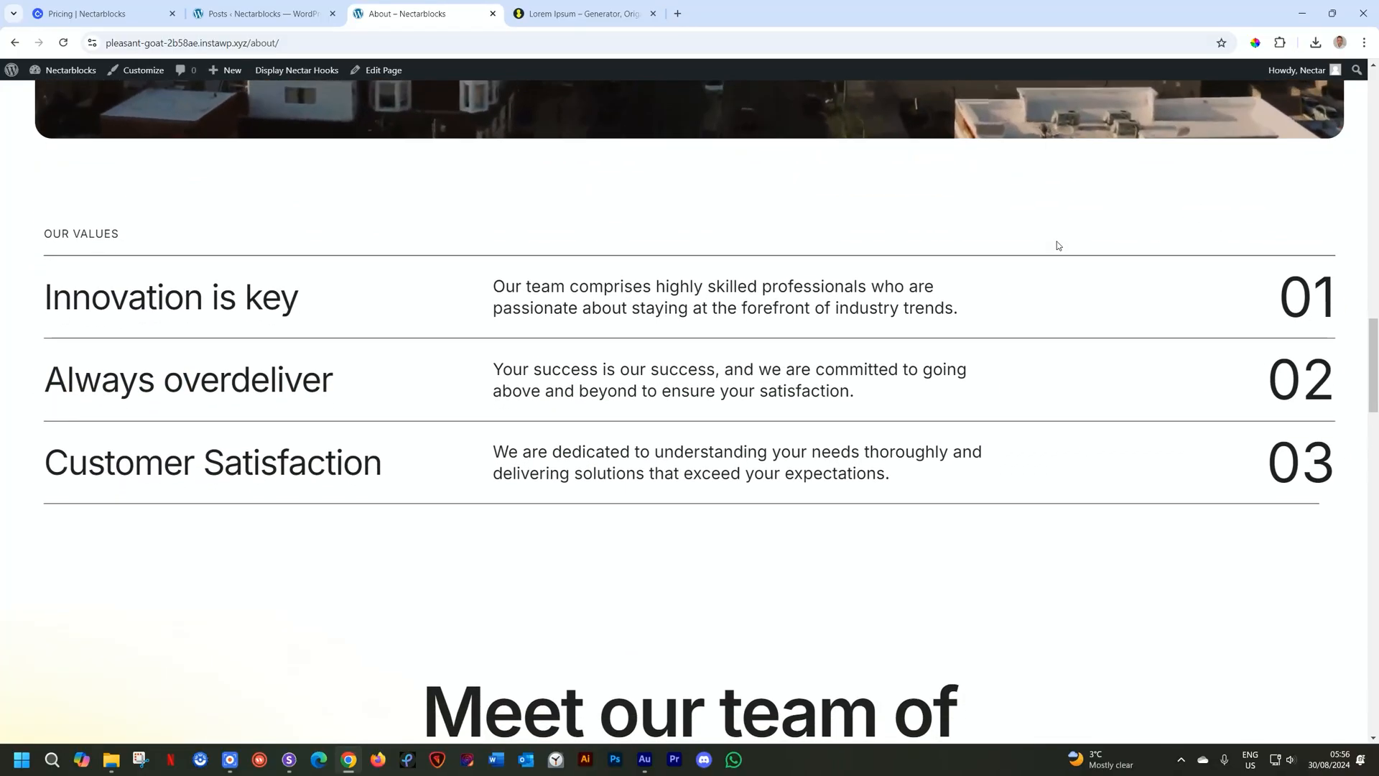
{"action": "scroll", "coordinate": [1057, 245], "scroll_direction": "down", "scroll_amount": 9}
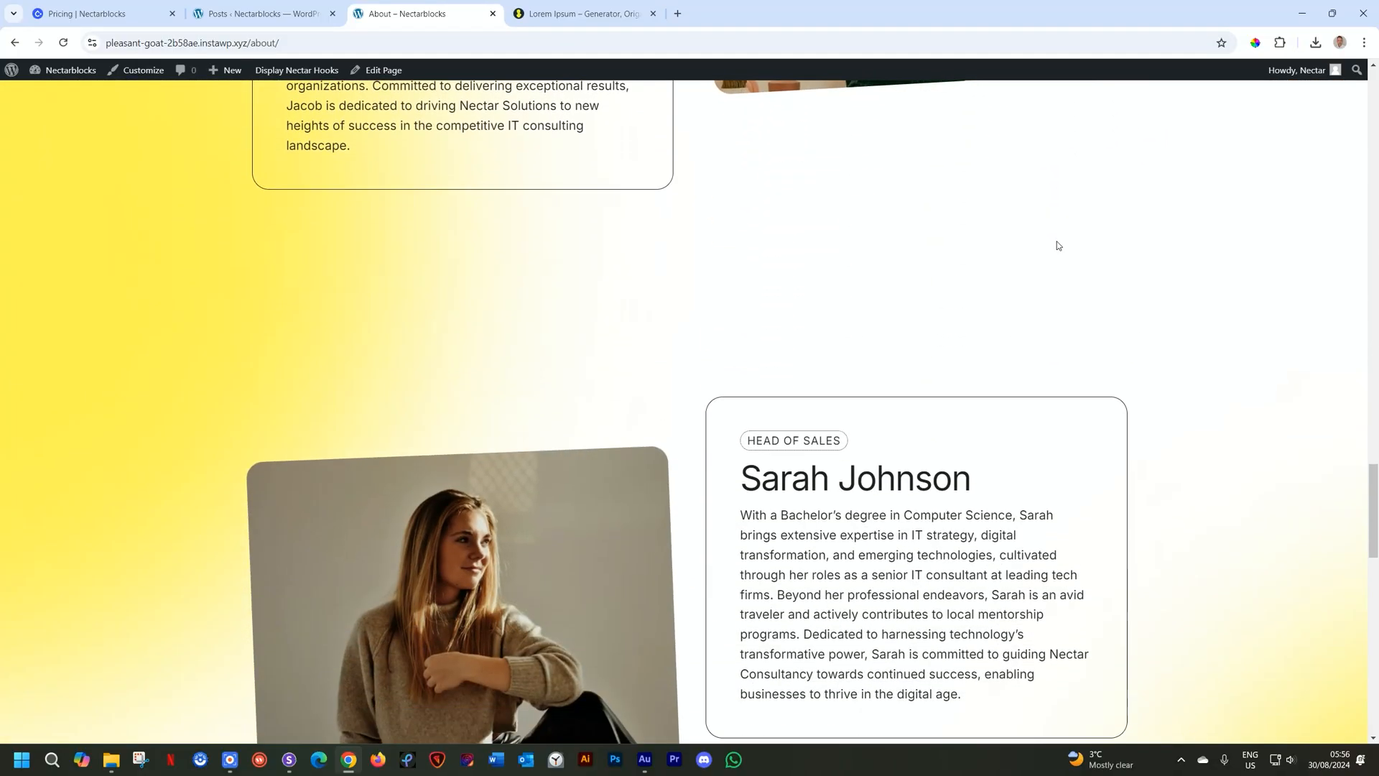
{"action": "scroll", "coordinate": [1057, 245], "scroll_direction": "up", "scroll_amount": 4}
{"action": "scroll", "coordinate": [1057, 246], "scroll_direction": "up", "scroll_amount": 5}
{"action": "scroll", "coordinate": [862, 247], "scroll_direction": "down", "scroll_amount": 15}
{"action": "scroll", "coordinate": [860, 243], "scroll_direction": "down", "scroll_amount": 7}
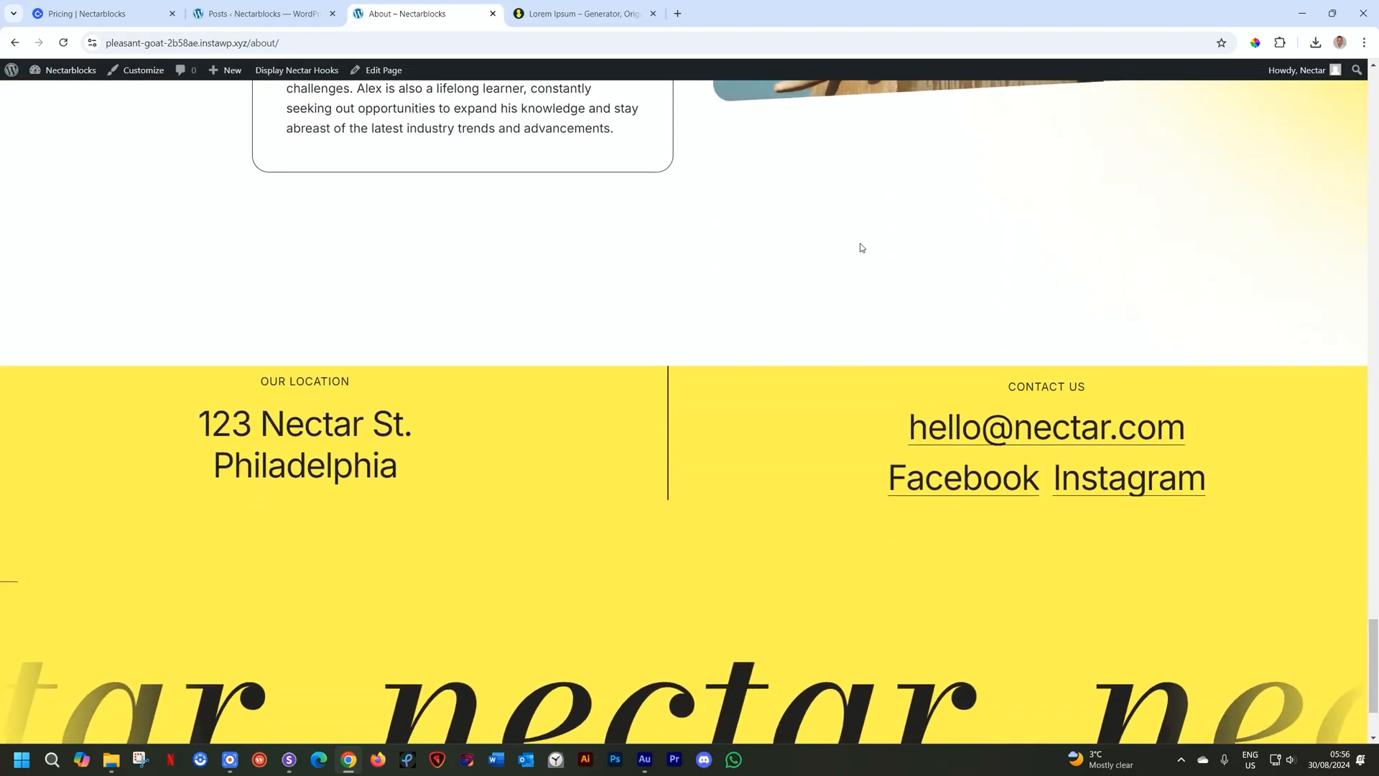
{"action": "scroll", "coordinate": [1123, 459], "scroll_direction": "up", "scroll_amount": 20}
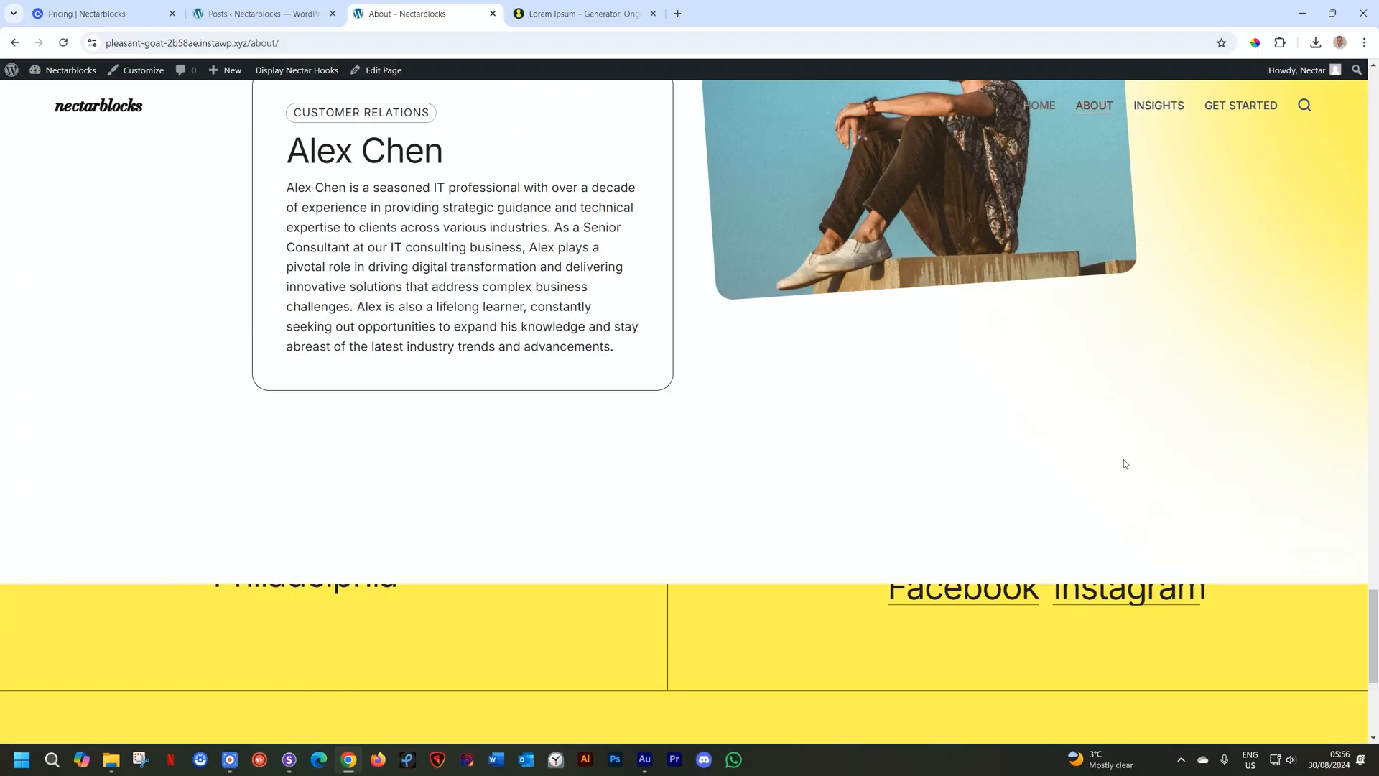
{"action": "scroll", "coordinate": [807, 571], "scroll_direction": "up", "scroll_amount": 3}
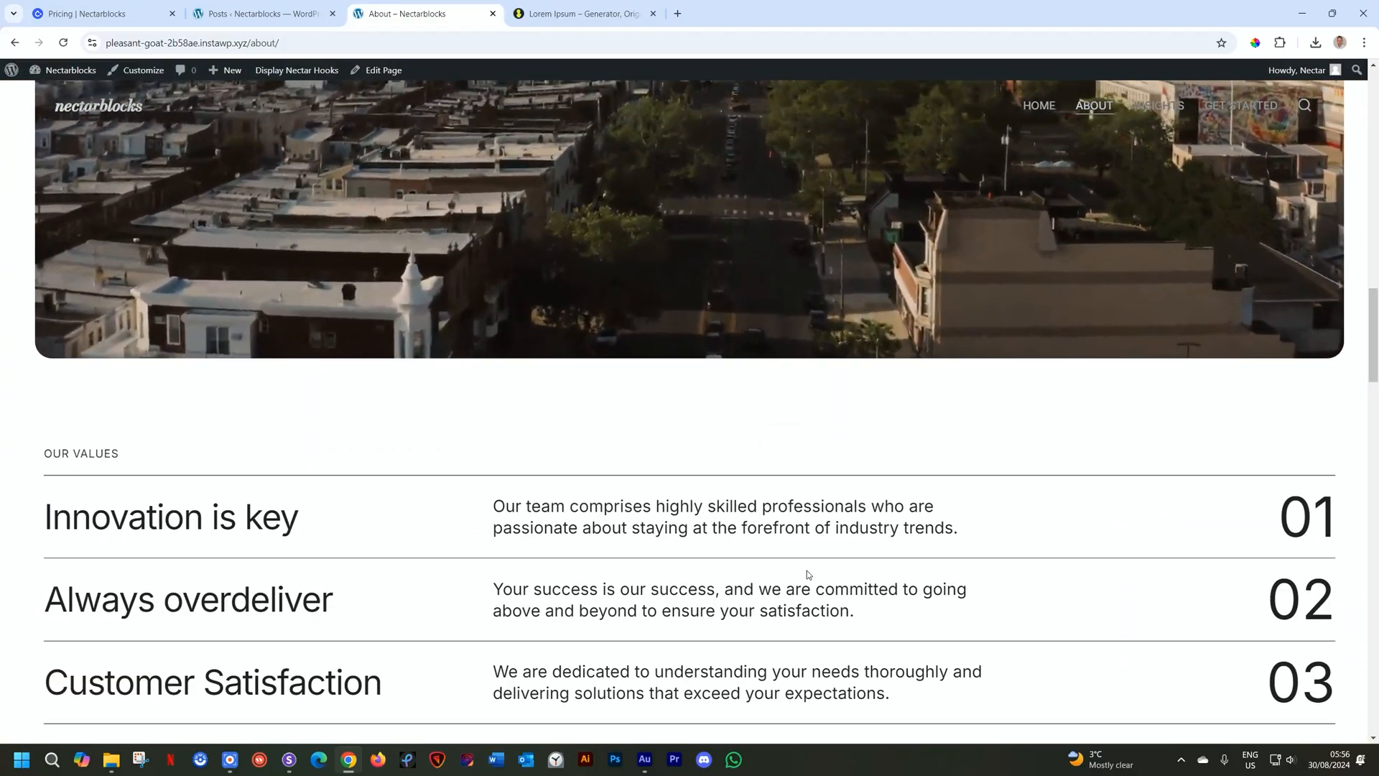
{"action": "scroll", "coordinate": [808, 571], "scroll_direction": "down", "scroll_amount": 2}
{"action": "scroll", "coordinate": [823, 570], "scroll_direction": "up", "scroll_amount": 1}
{"action": "scroll", "coordinate": [823, 570], "scroll_direction": "up", "scroll_amount": 20}
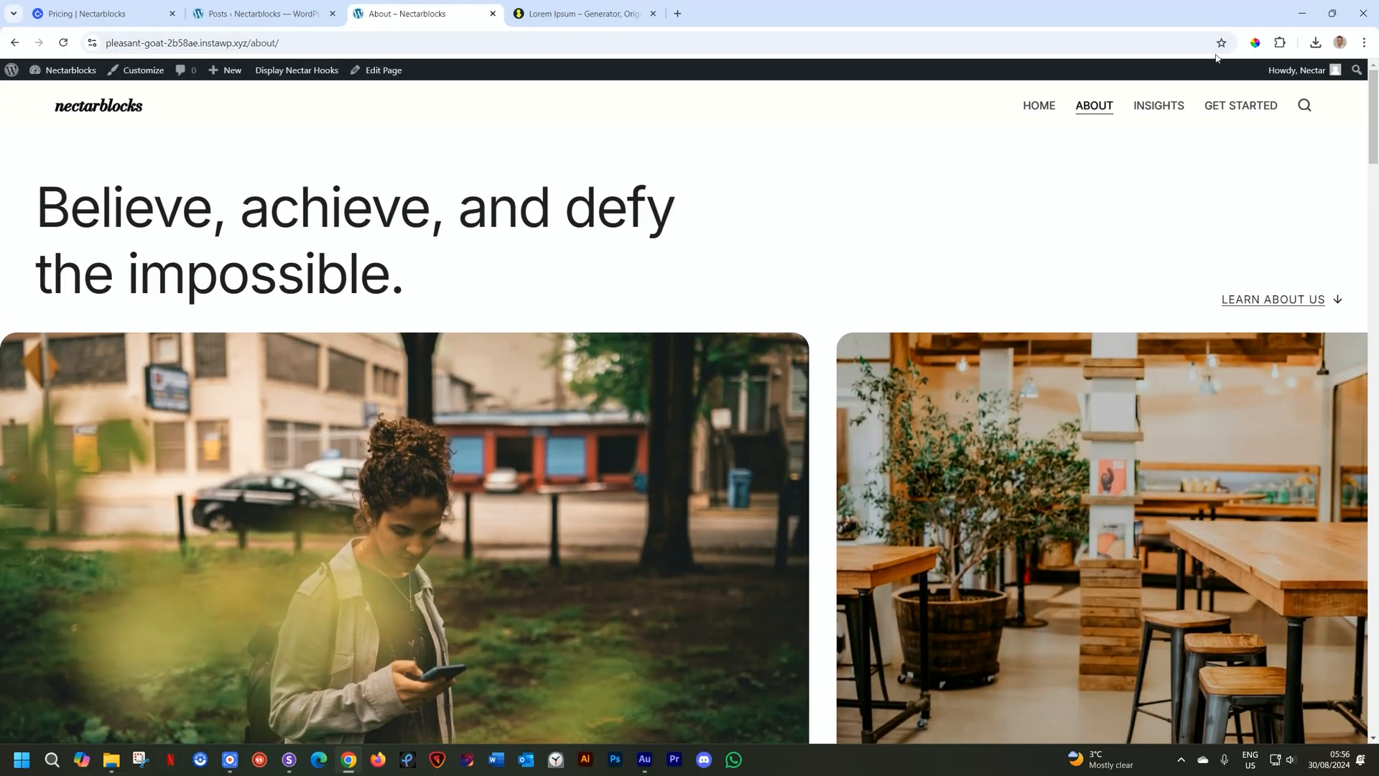
Look through the live Insights page and its blog post layout
{"action": "left_click", "coordinate": [1169, 105]}
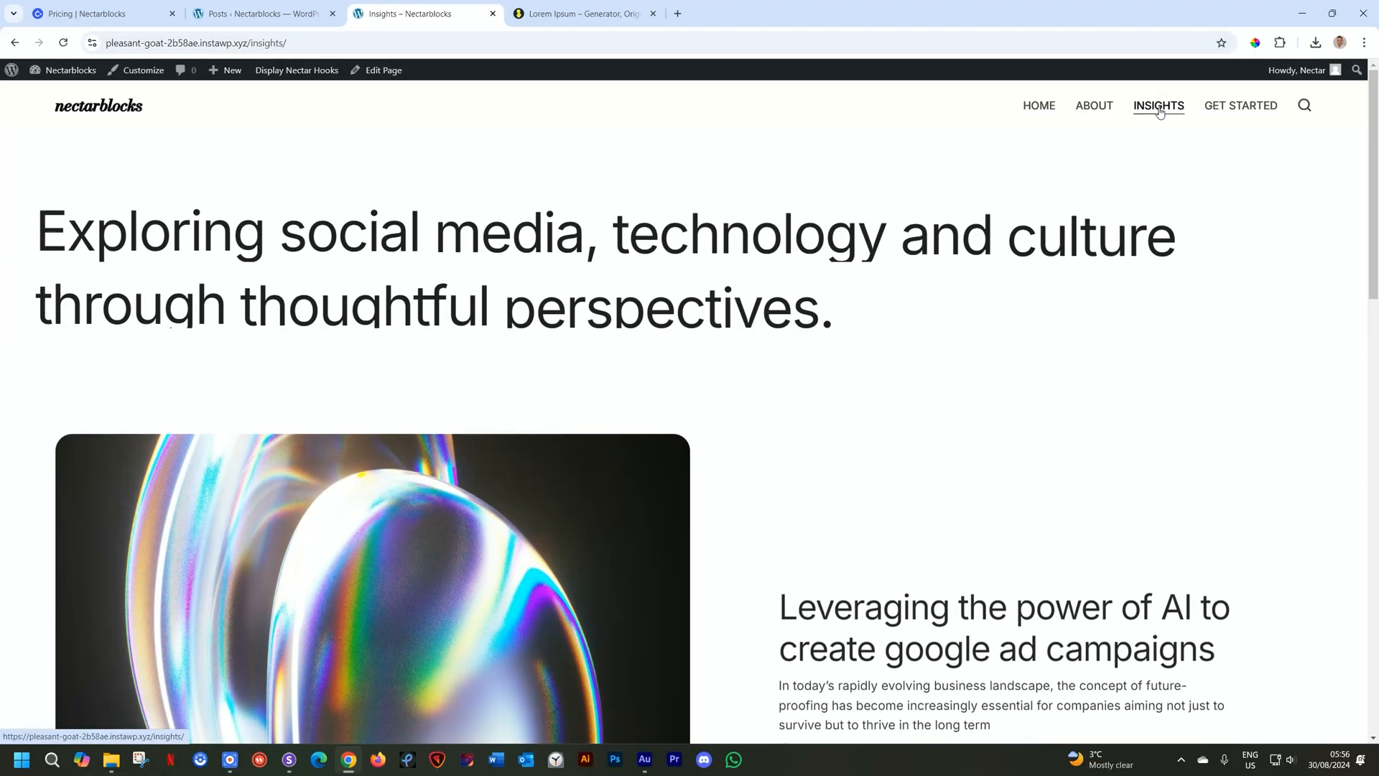
{"action": "scroll", "coordinate": [949, 286], "scroll_direction": "down", "scroll_amount": 10}
{"action": "scroll", "coordinate": [948, 291], "scroll_direction": "down", "scroll_amount": 7}
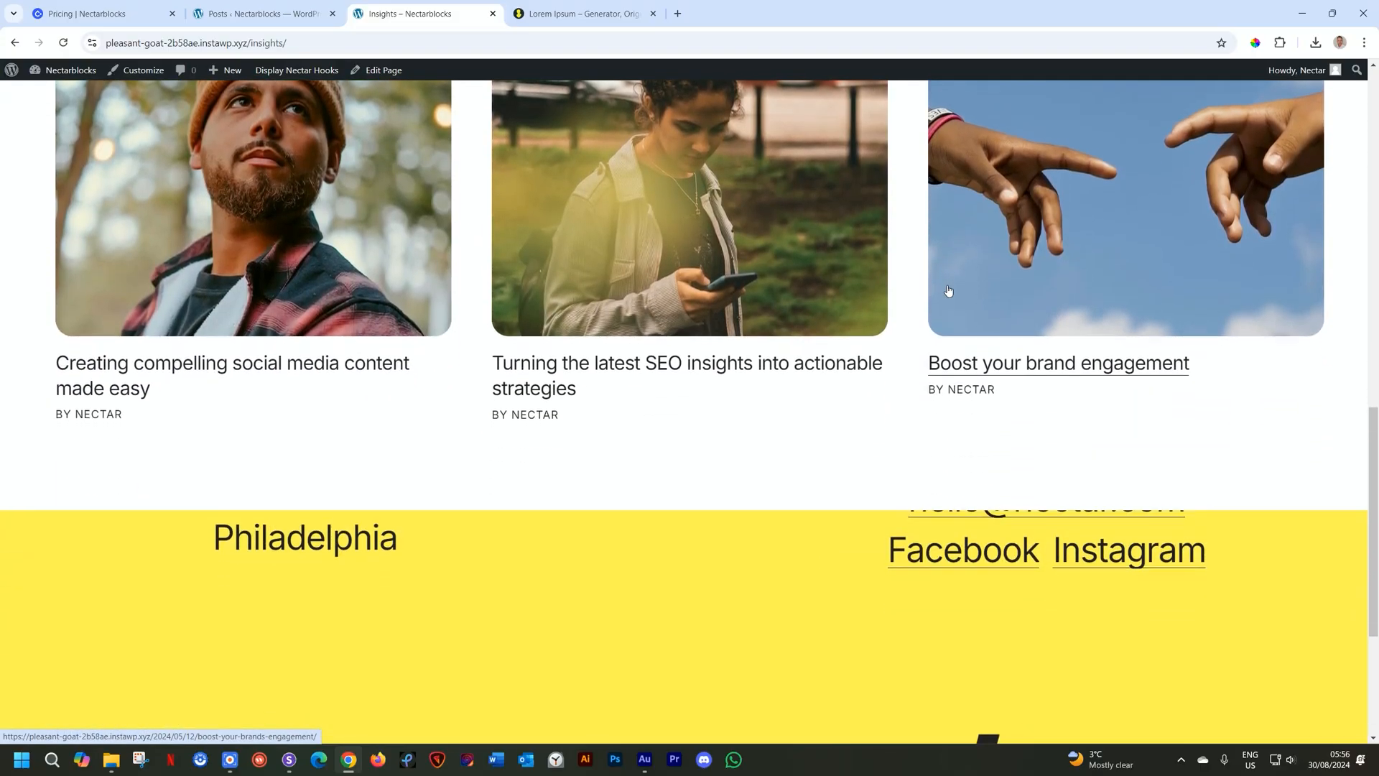
{"action": "scroll", "coordinate": [948, 291], "scroll_direction": "up", "scroll_amount": 5}
{"action": "scroll", "coordinate": [948, 290], "scroll_direction": "up", "scroll_amount": 10}
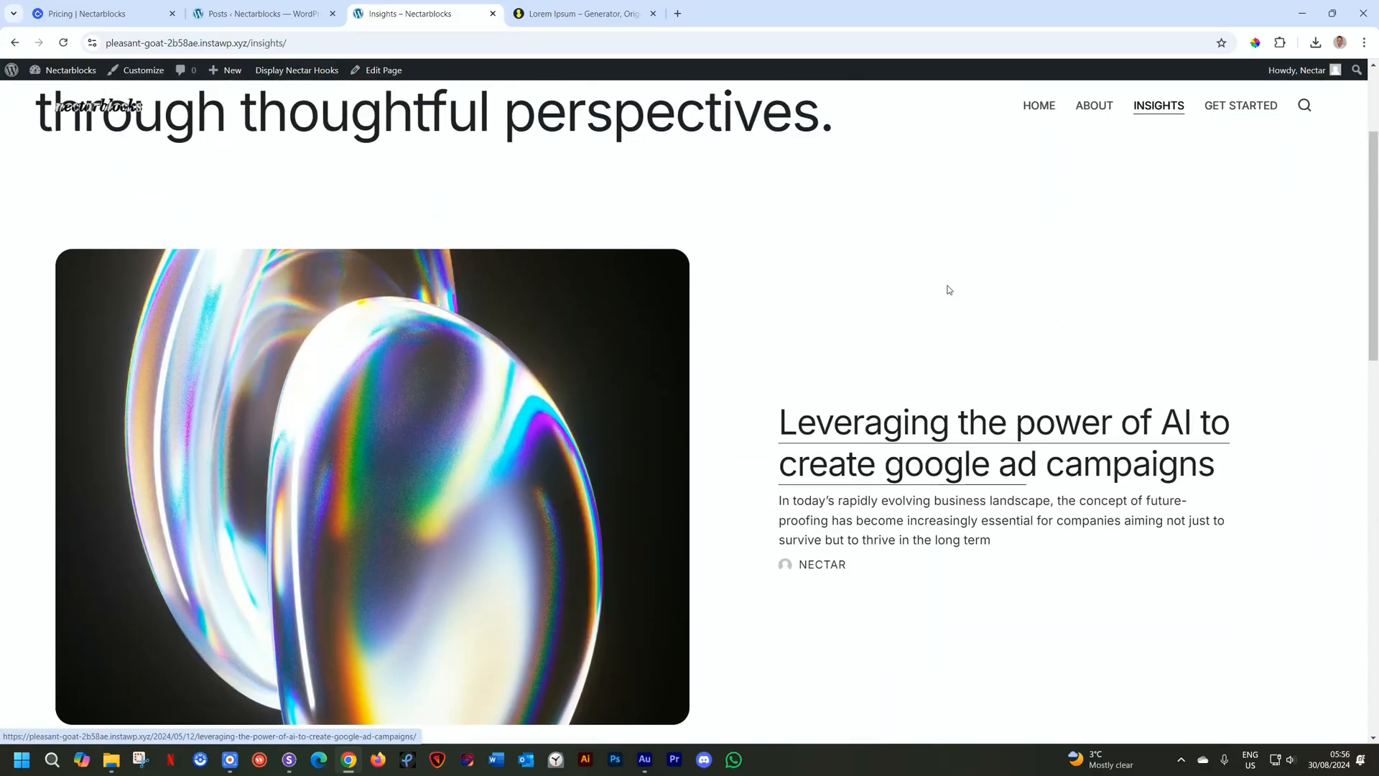
Check where the site's Get Started link leads, close that page and return to the WordPress posts list
{"action": "left_click", "coordinate": [1244, 105]}
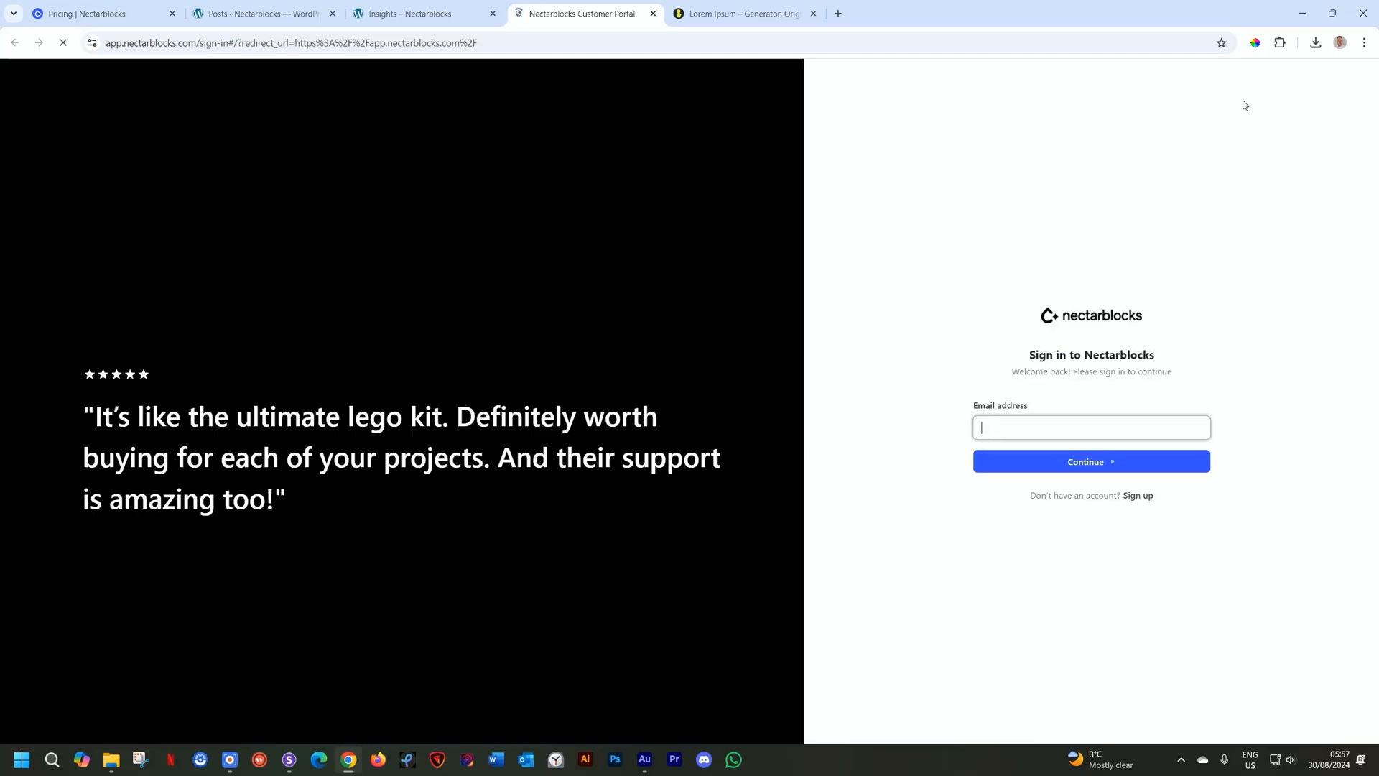
{"action": "left_click", "coordinate": [653, 13]}
{"action": "left_click", "coordinate": [268, 14]}
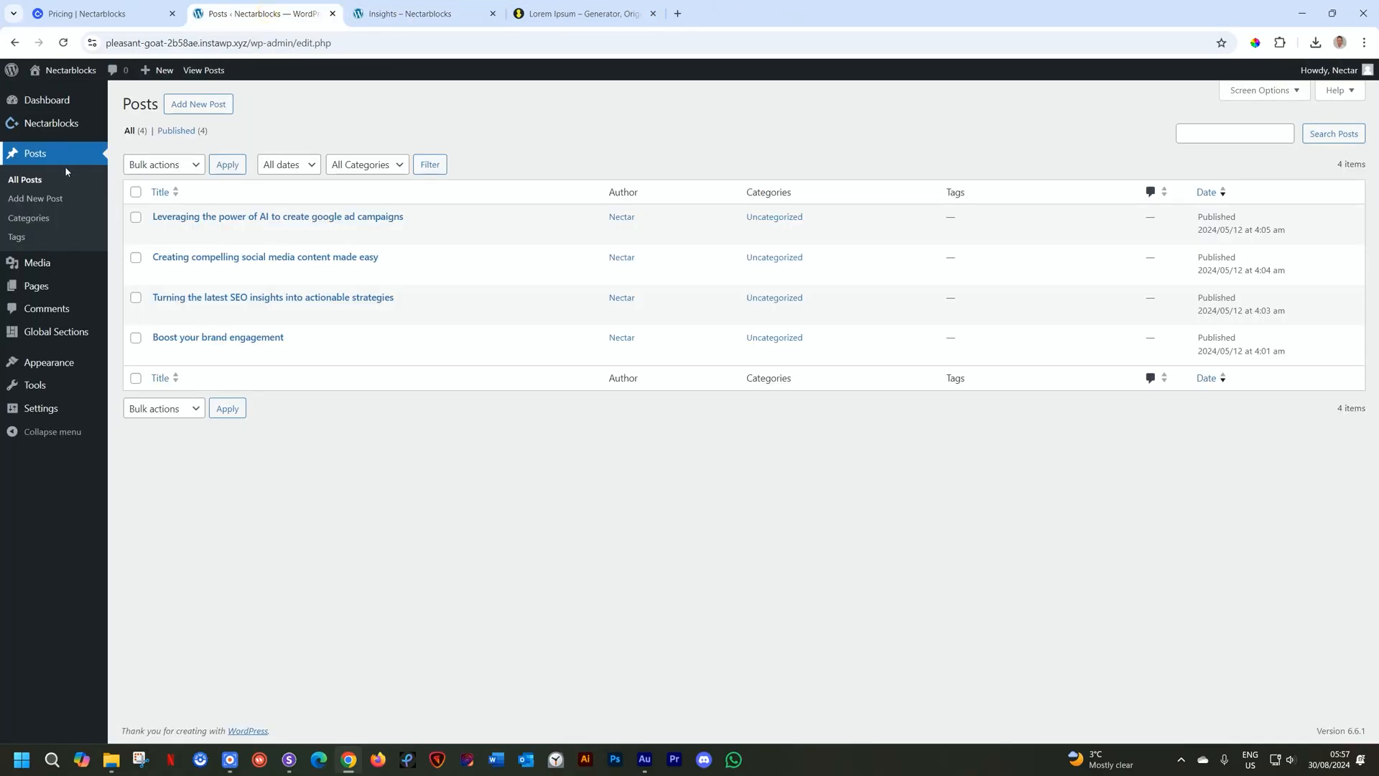
Open the post "Leveraging the power of AI to create google ad campaigns" for editing and inspect its text and heading blocks
{"action": "left_click", "coordinate": [213, 218]}
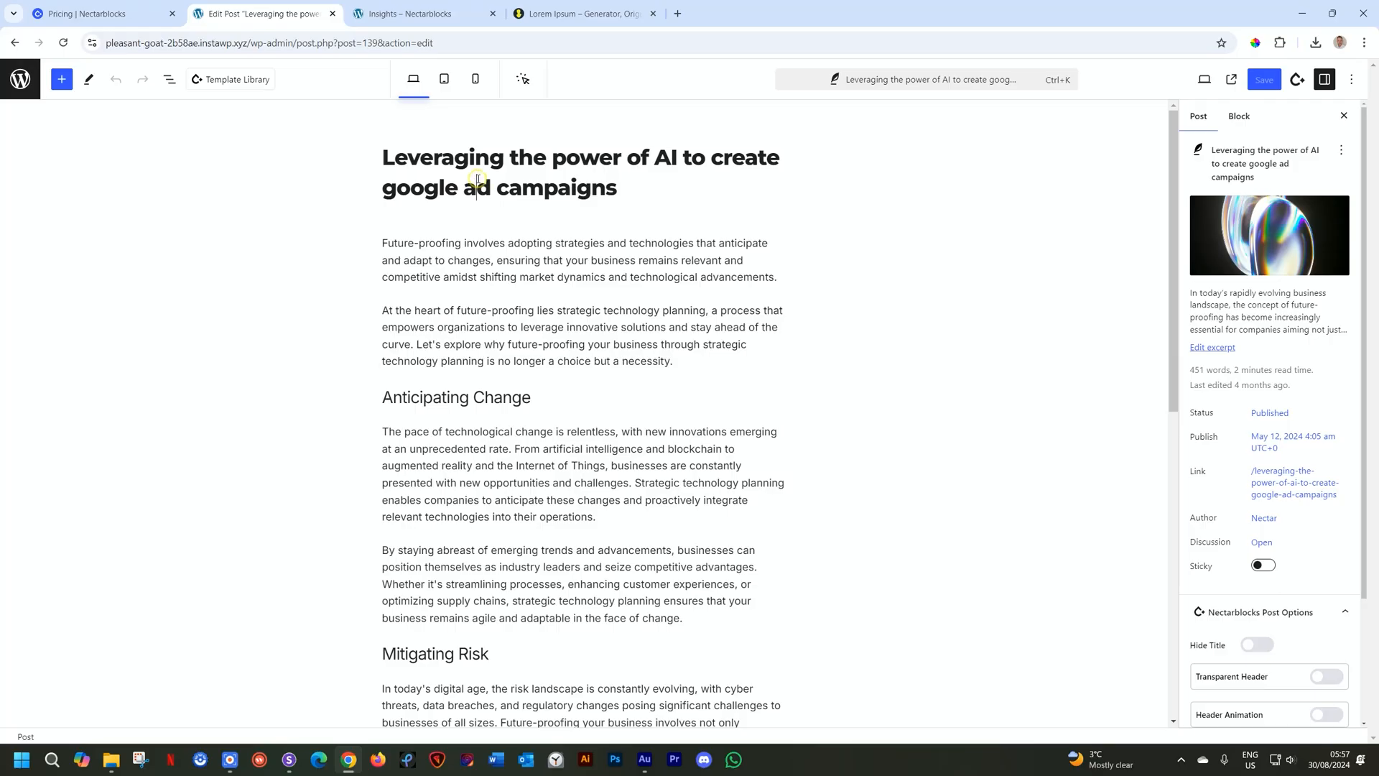
{"action": "left_click", "coordinate": [473, 263]}
{"action": "left_click", "coordinate": [468, 169]}
{"action": "left_click", "coordinate": [463, 268]}
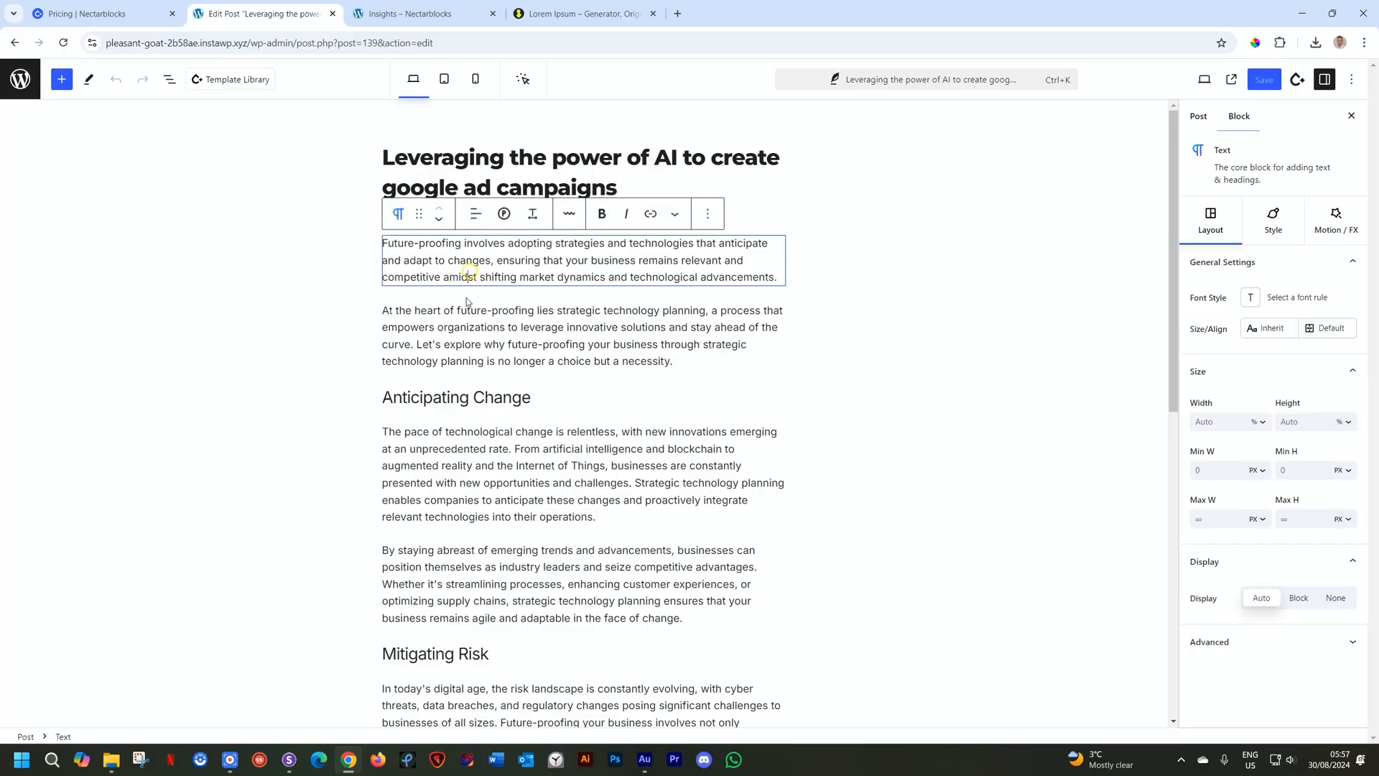
{"action": "left_click", "coordinate": [460, 316]}
{"action": "left_click", "coordinate": [460, 399]}
{"action": "left_click", "coordinate": [460, 451]}
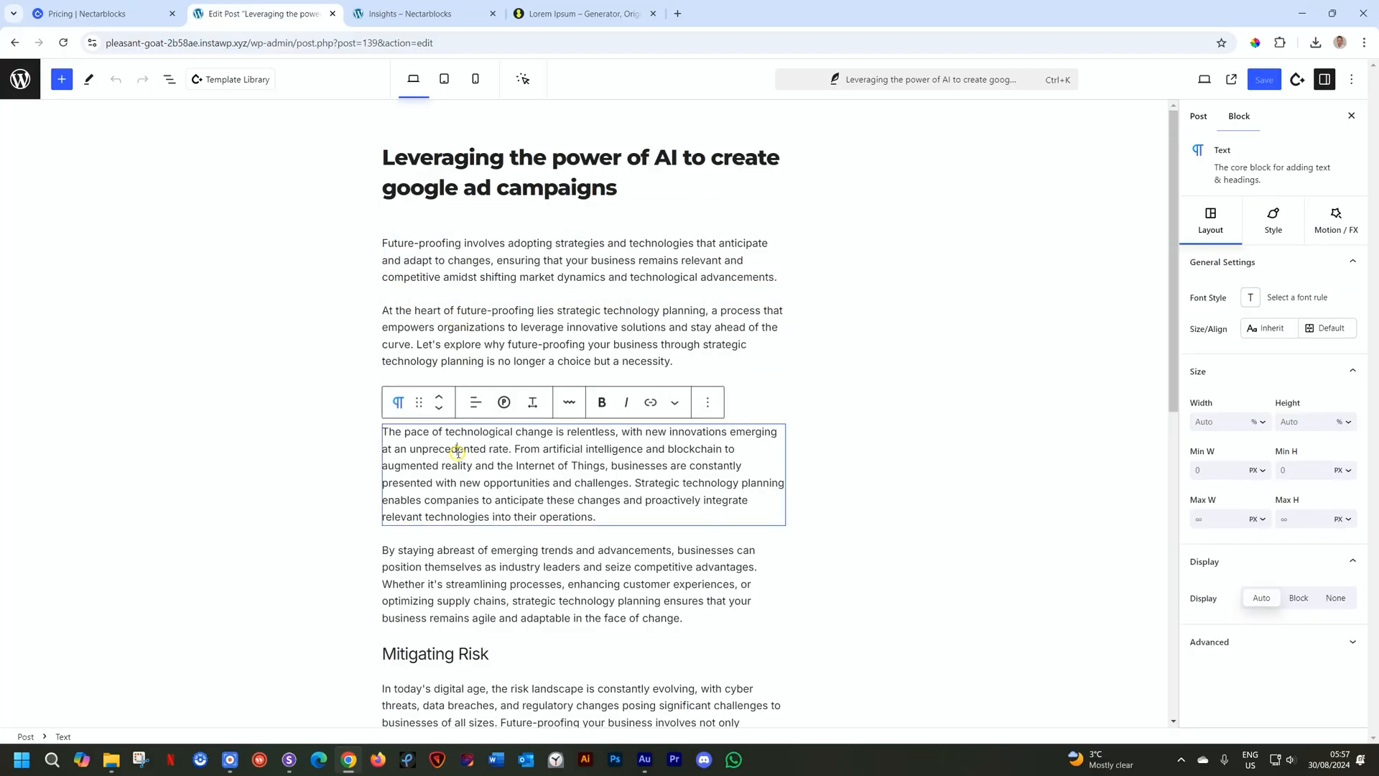
{"action": "left_click", "coordinate": [455, 583]}
{"action": "scroll", "coordinate": [460, 575], "scroll_direction": "down", "scroll_amount": 1}
{"action": "left_click", "coordinate": [459, 569]}
{"action": "scroll", "coordinate": [459, 569], "scroll_direction": "down", "scroll_amount": 2}
{"action": "left_click", "coordinate": [461, 453]}
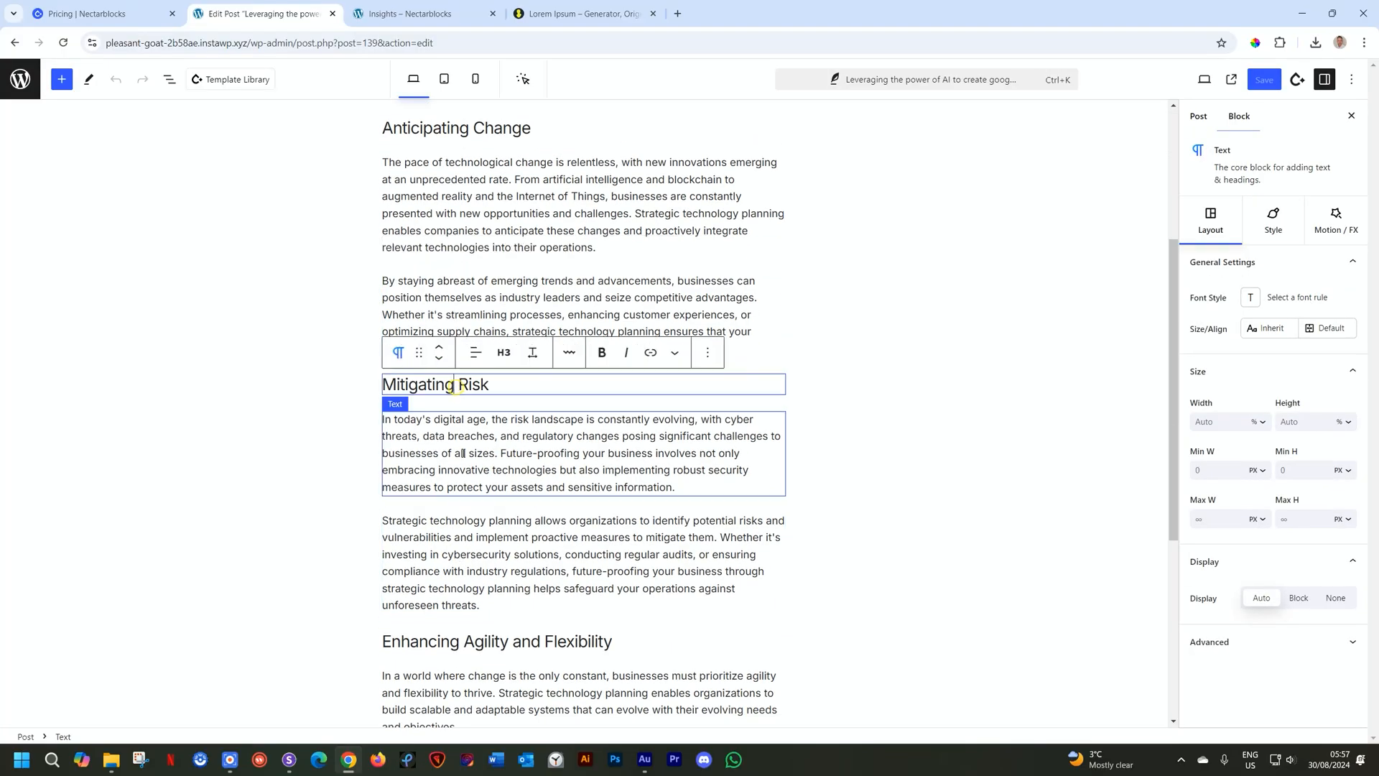
View the live AI ad campaigns post from its header to the footer and compare it with its editor version
{"action": "left_click", "coordinate": [1232, 79]}
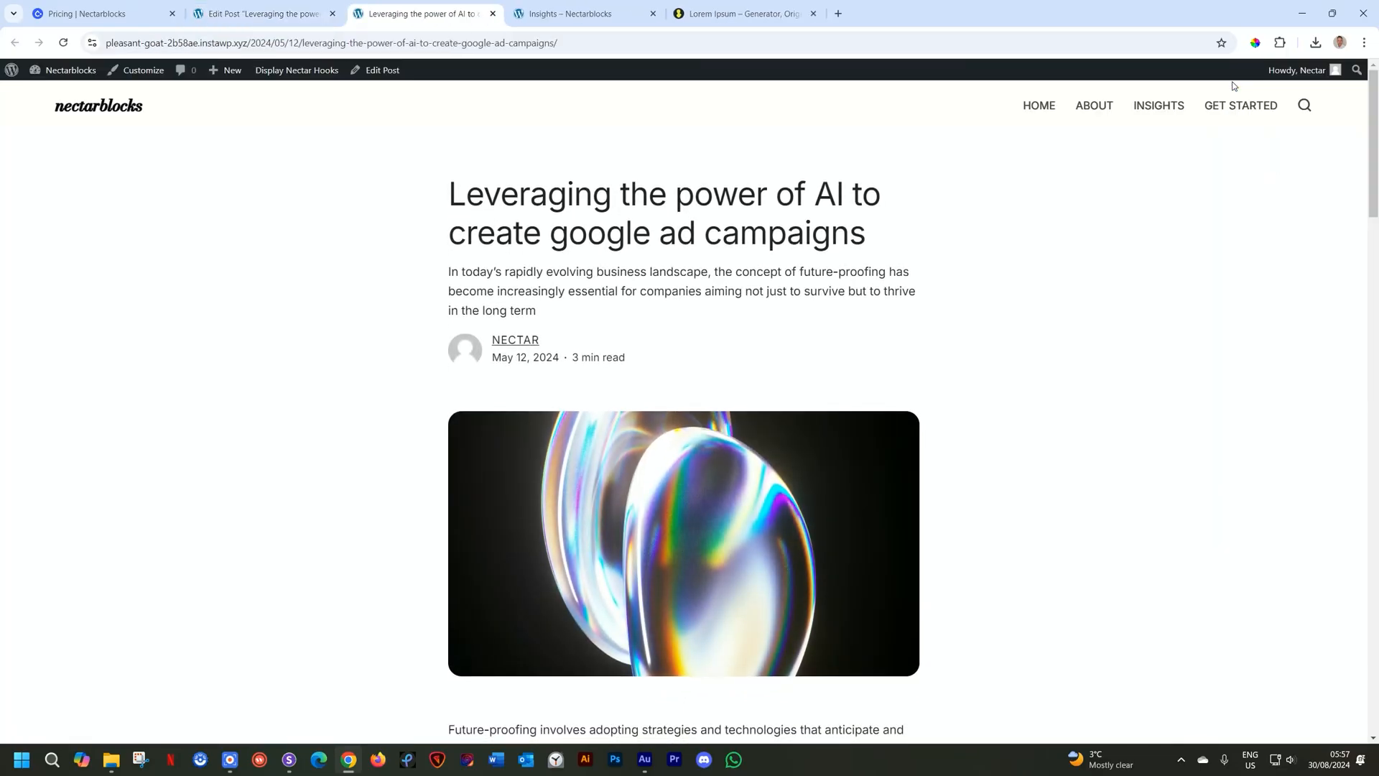
{"action": "scroll", "coordinate": [762, 157], "scroll_direction": "down", "scroll_amount": 20}
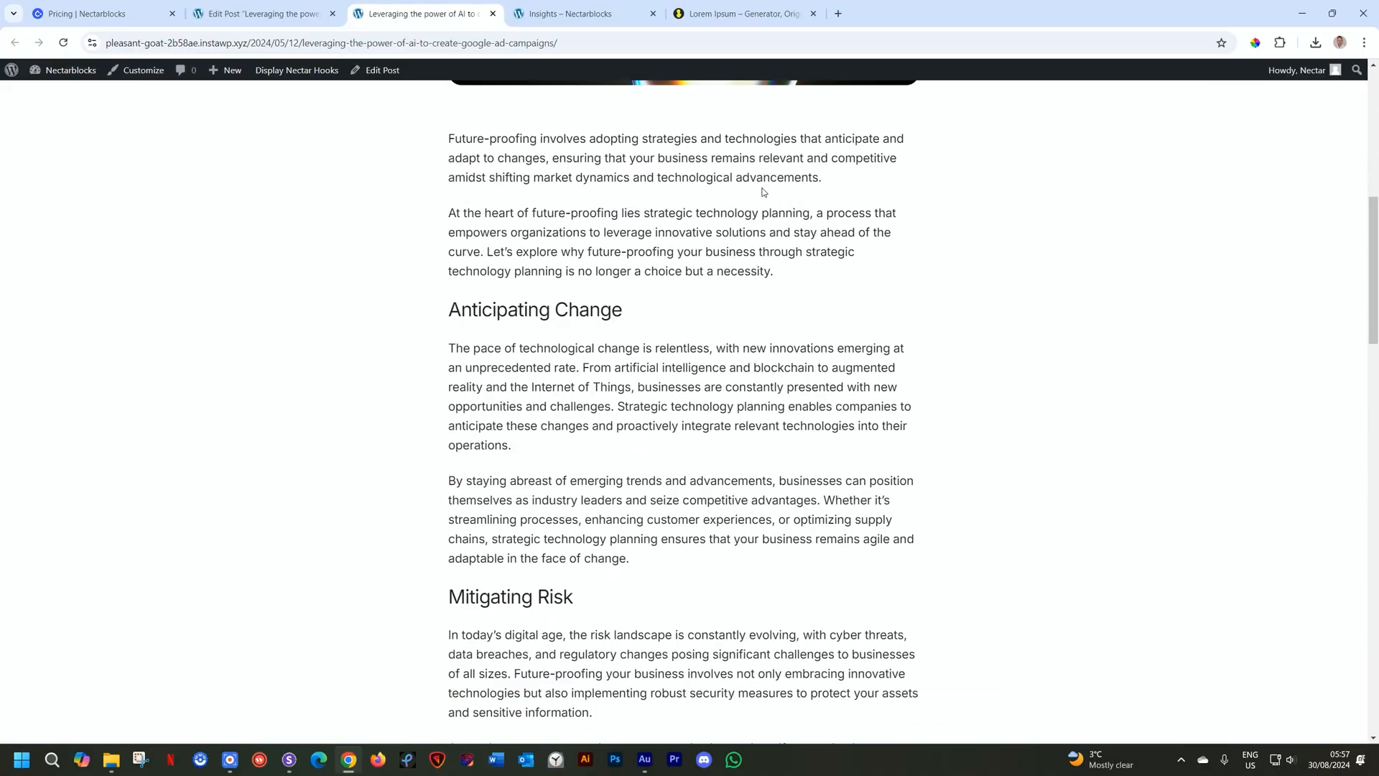
{"action": "scroll", "coordinate": [763, 192], "scroll_direction": "down", "scroll_amount": 10}
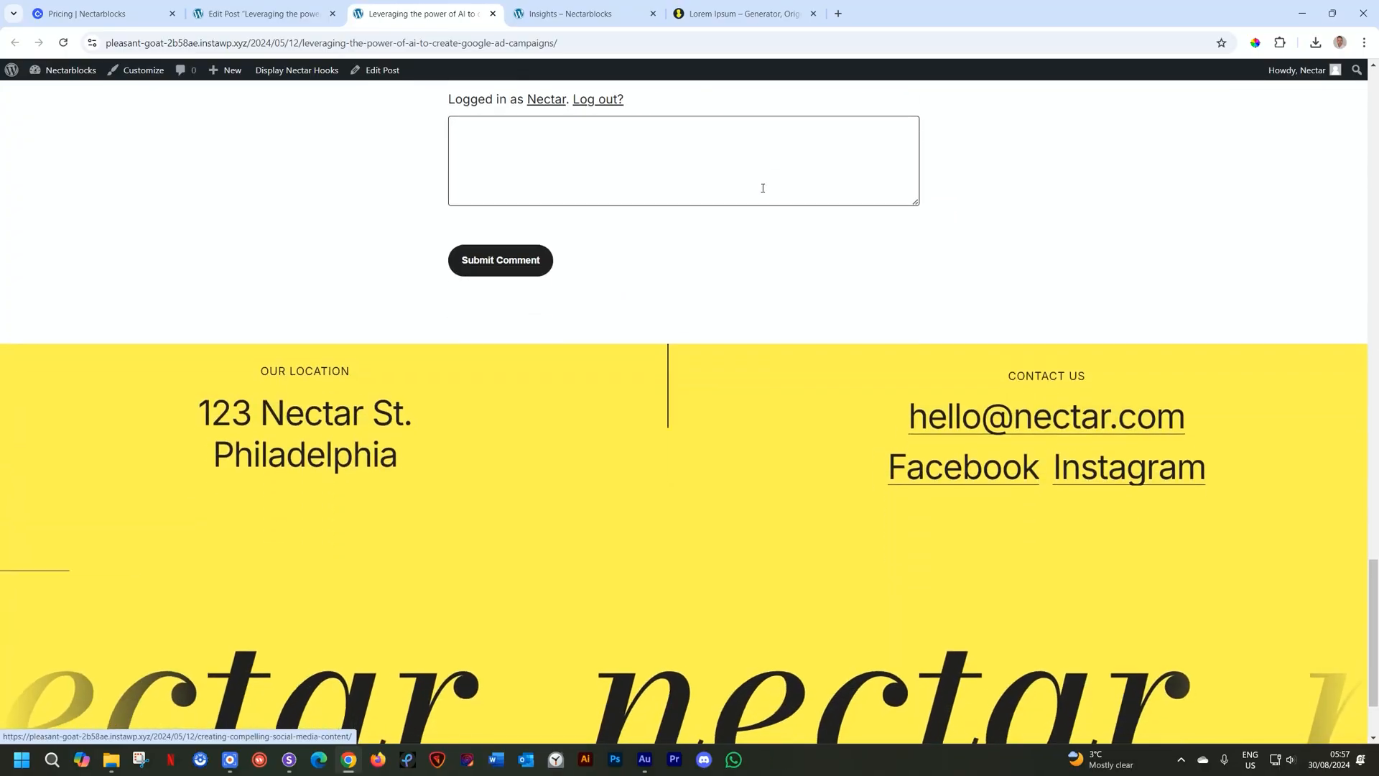
{"action": "scroll", "coordinate": [763, 190], "scroll_direction": "up", "scroll_amount": 13}
{"action": "scroll", "coordinate": [763, 190], "scroll_direction": "up", "scroll_amount": 15}
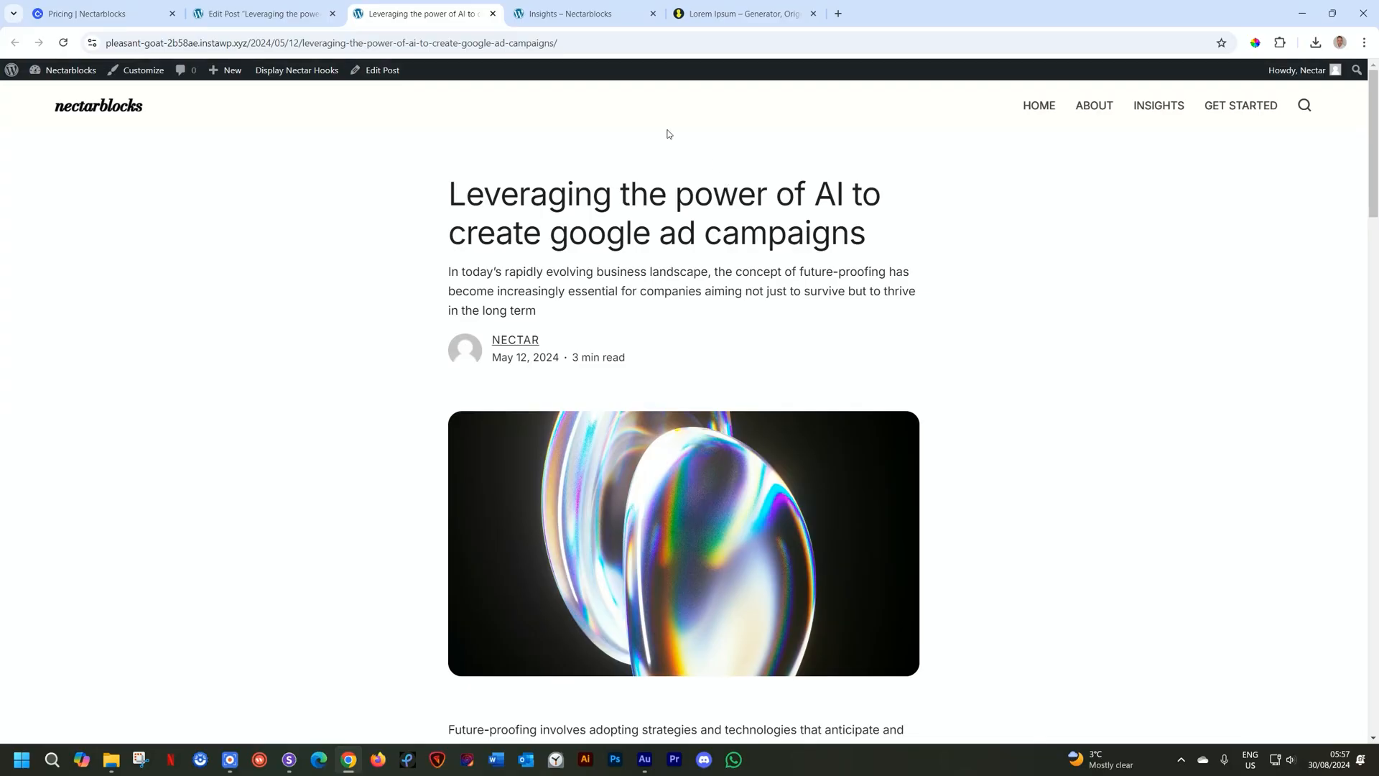
{"action": "left_click", "coordinate": [304, 21]}
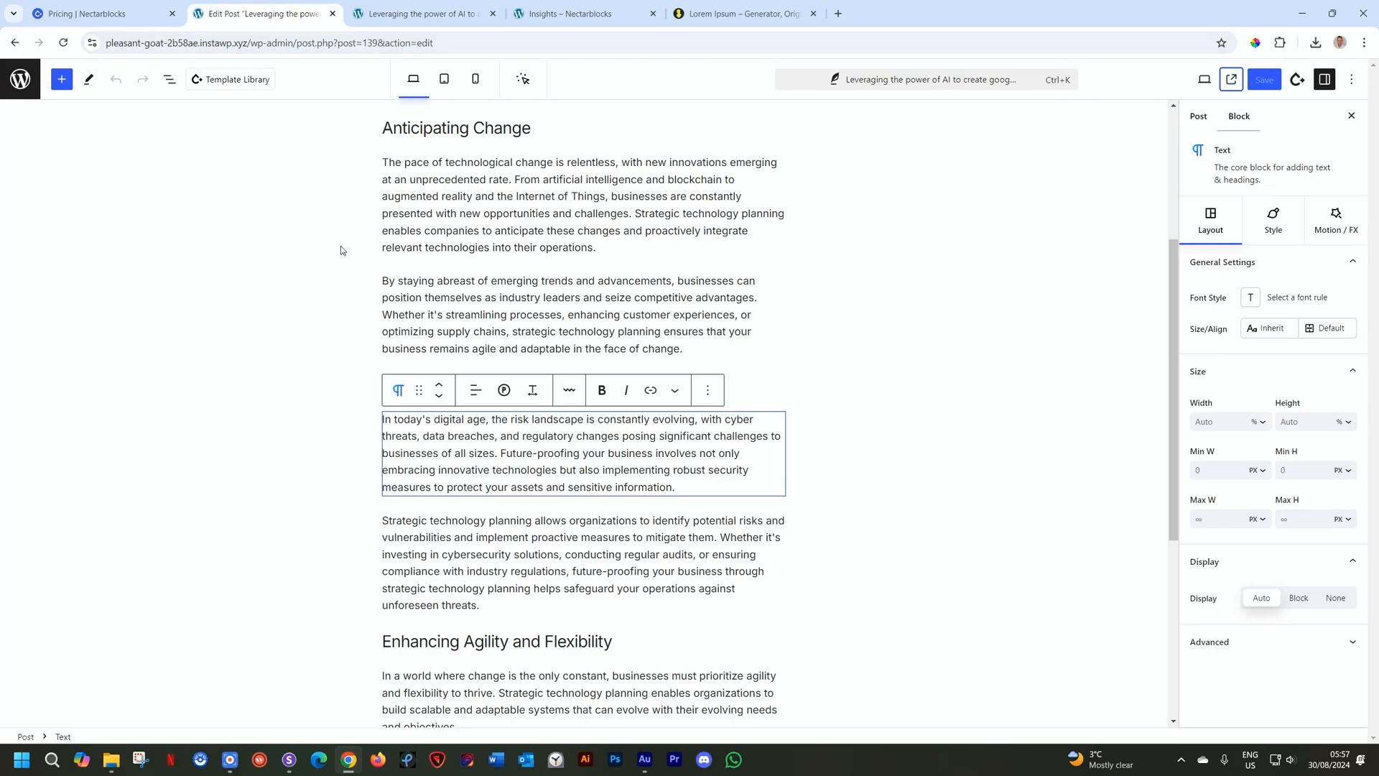
{"action": "left_click", "coordinate": [392, 14]}
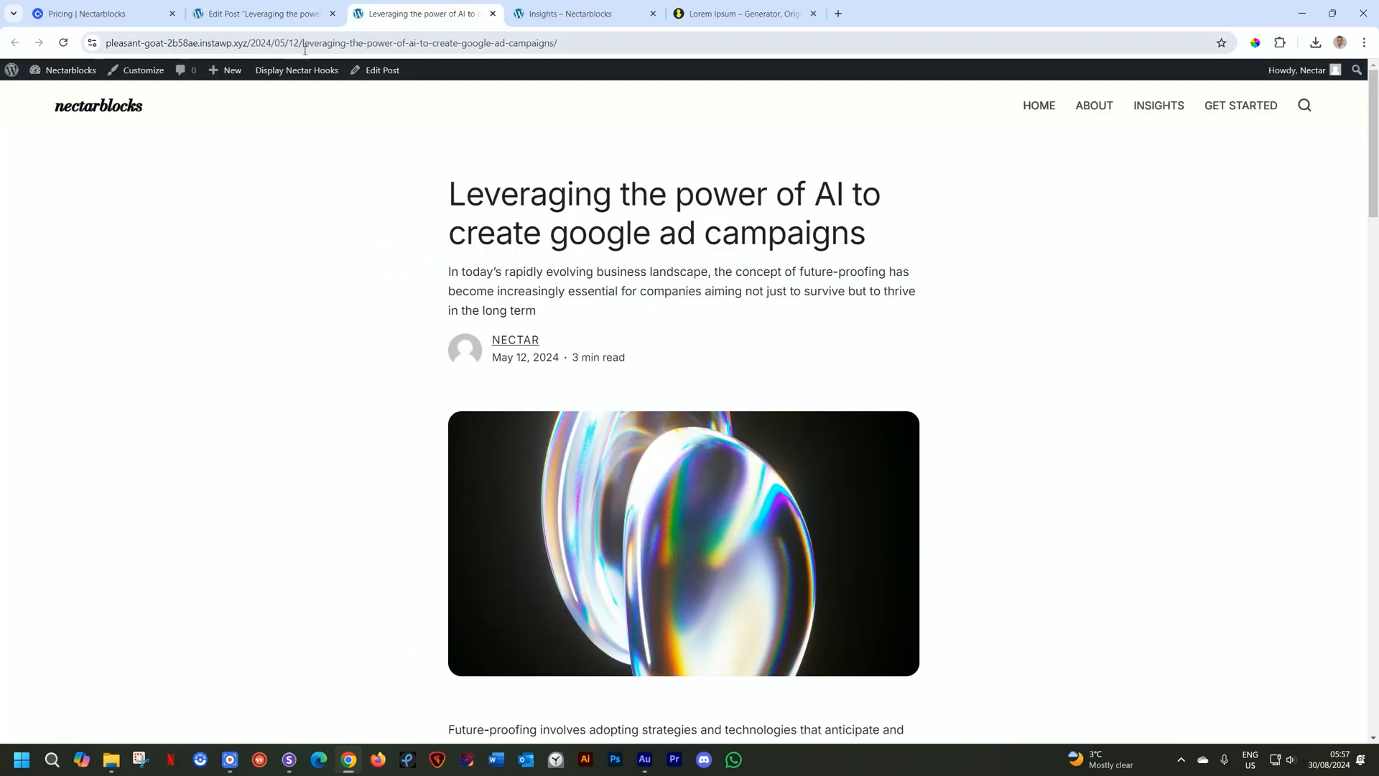
Customize the theme's blog styling, trying Standard Blog W/ Sidebar before setting the blog layout to Standard Blog No Sidebar
{"action": "left_click", "coordinate": [153, 73]}
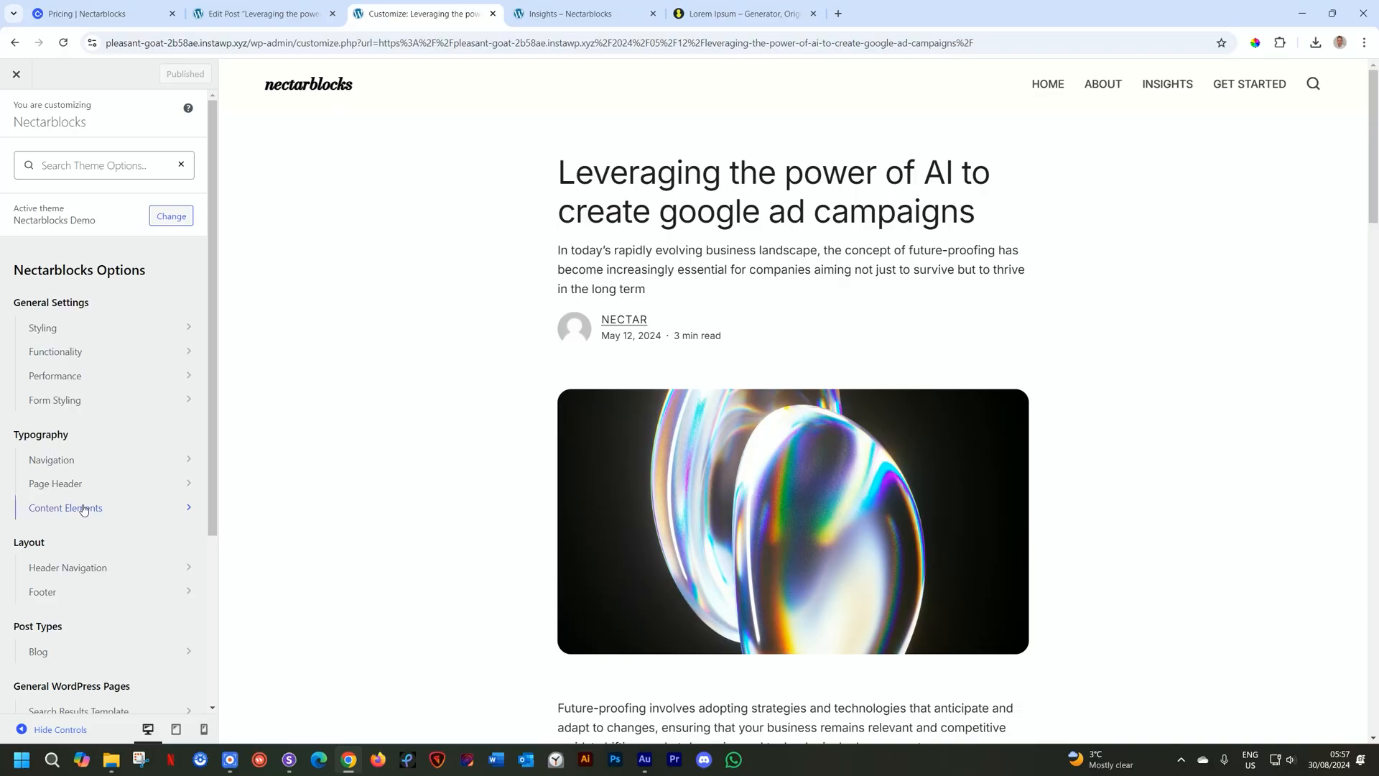
{"action": "scroll", "coordinate": [83, 510], "scroll_direction": "down", "scroll_amount": 2}
{"action": "left_click", "coordinate": [43, 516]}
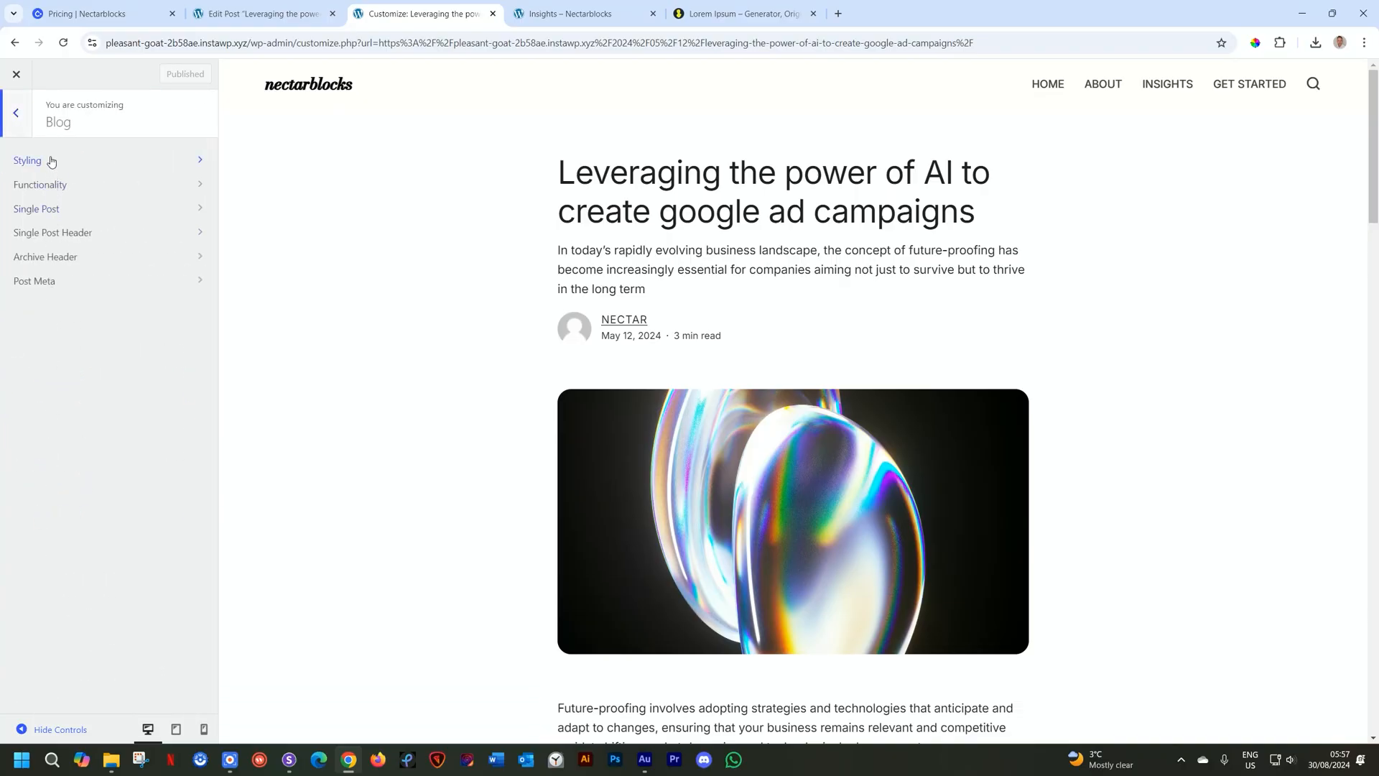
{"action": "left_click", "coordinate": [29, 161]}
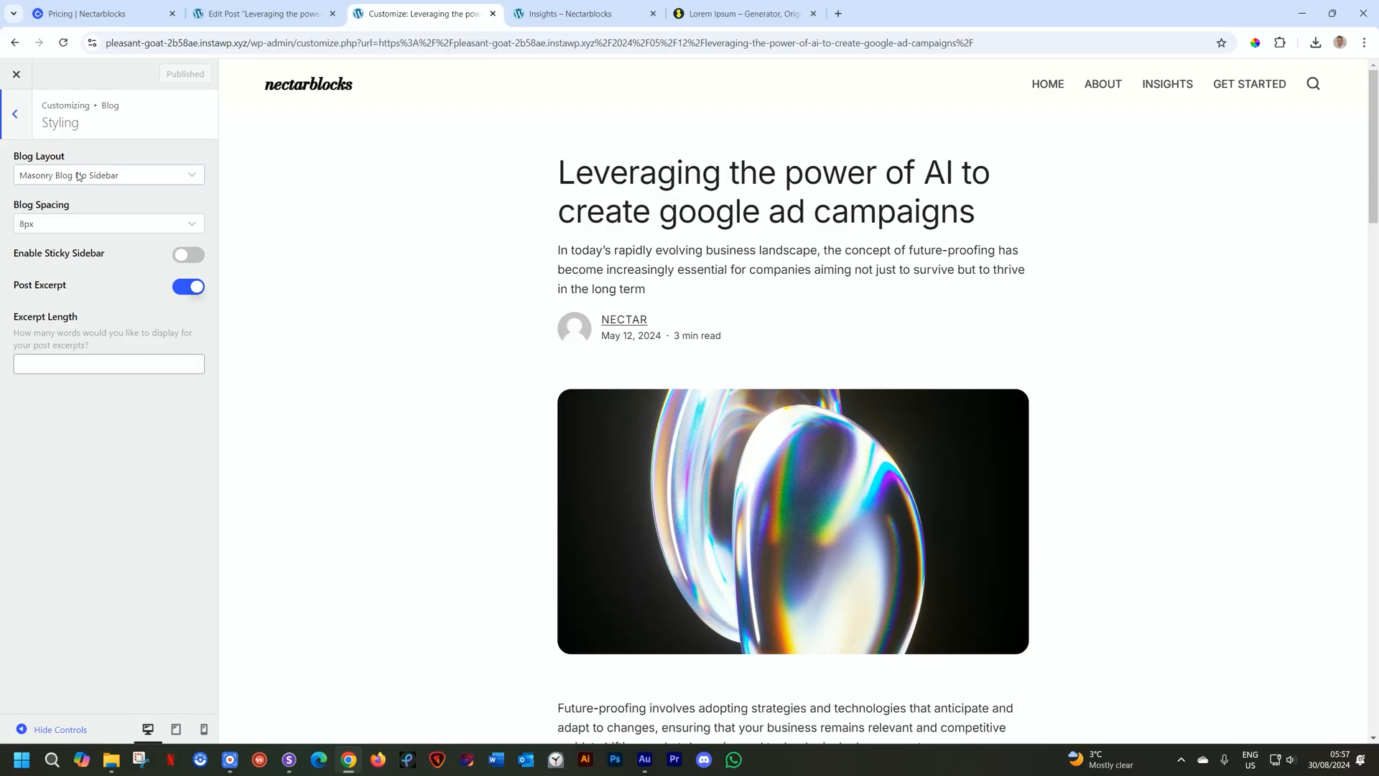
{"action": "left_click", "coordinate": [64, 176]}
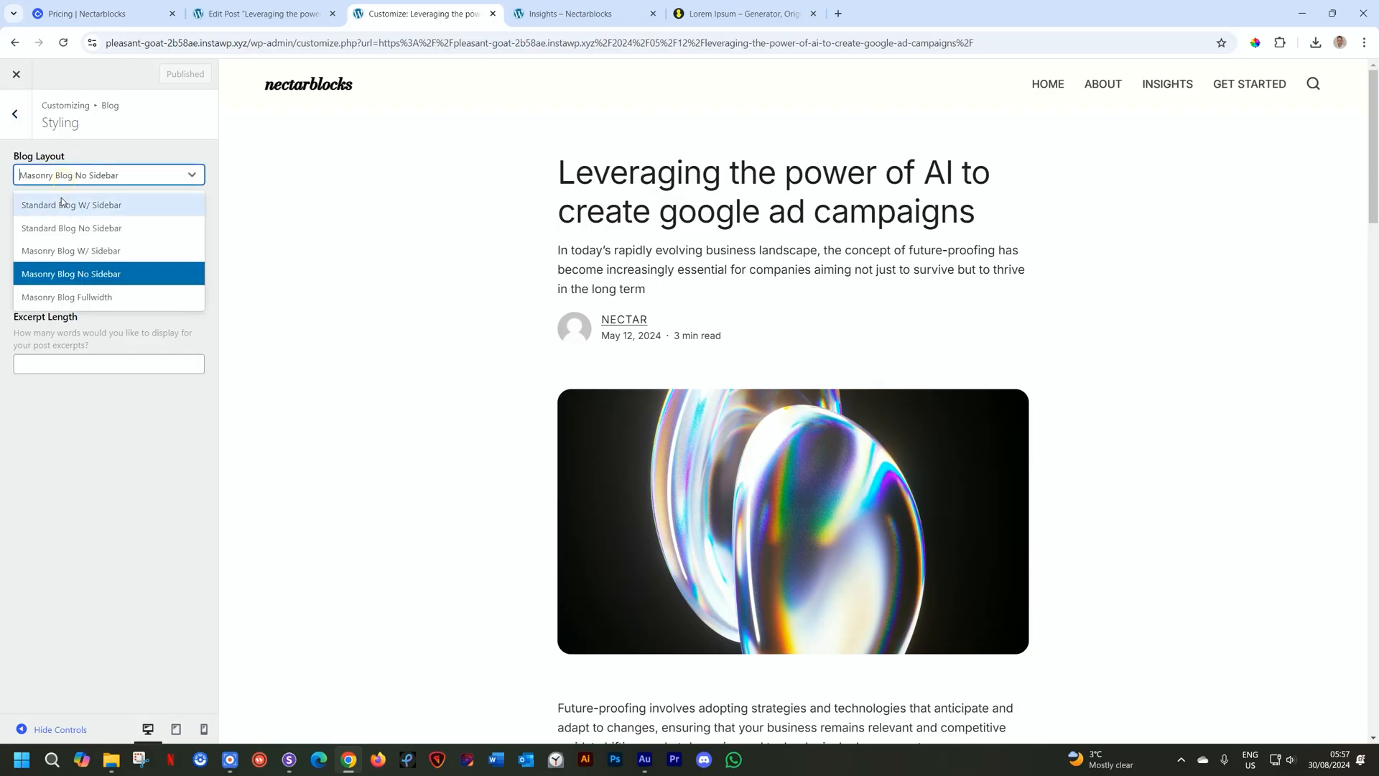
{"action": "left_click", "coordinate": [61, 204]}
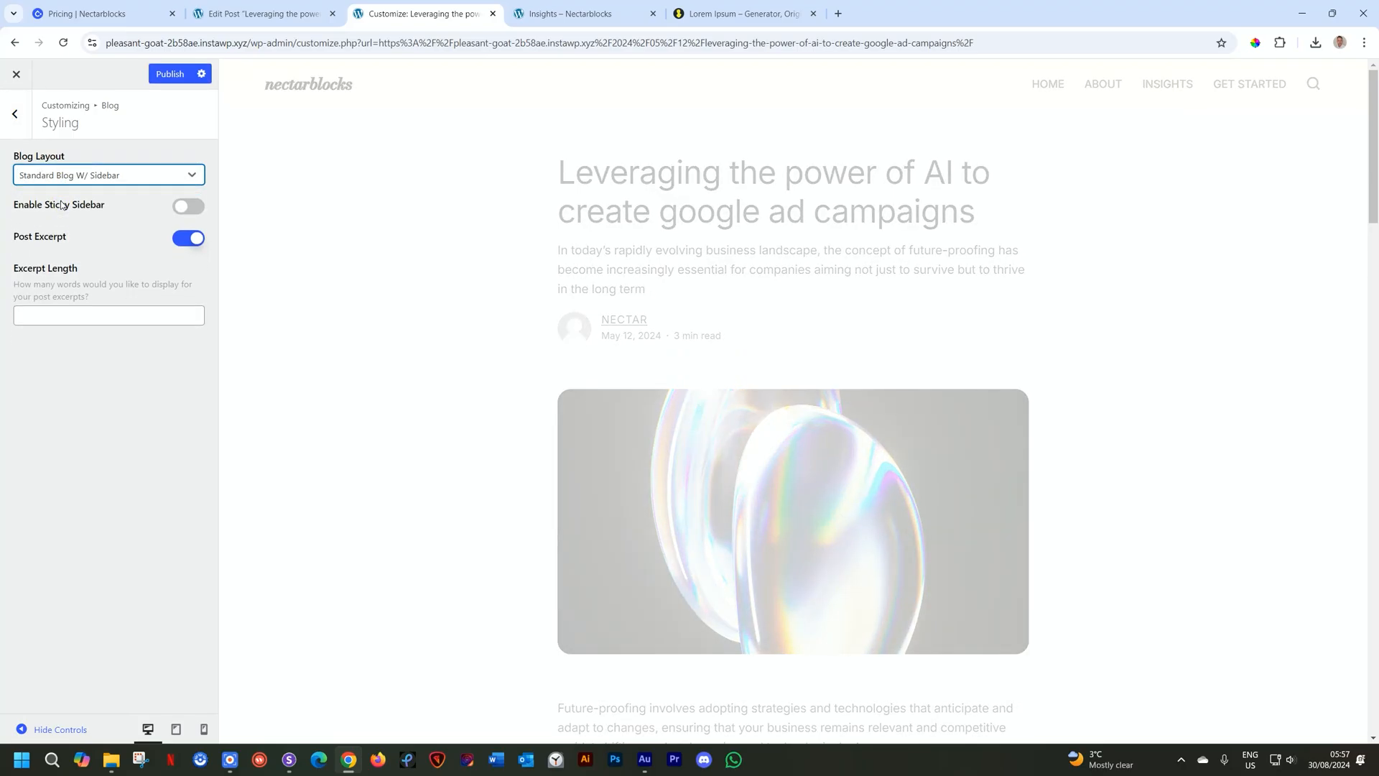
{"action": "left_click", "coordinate": [61, 175]}
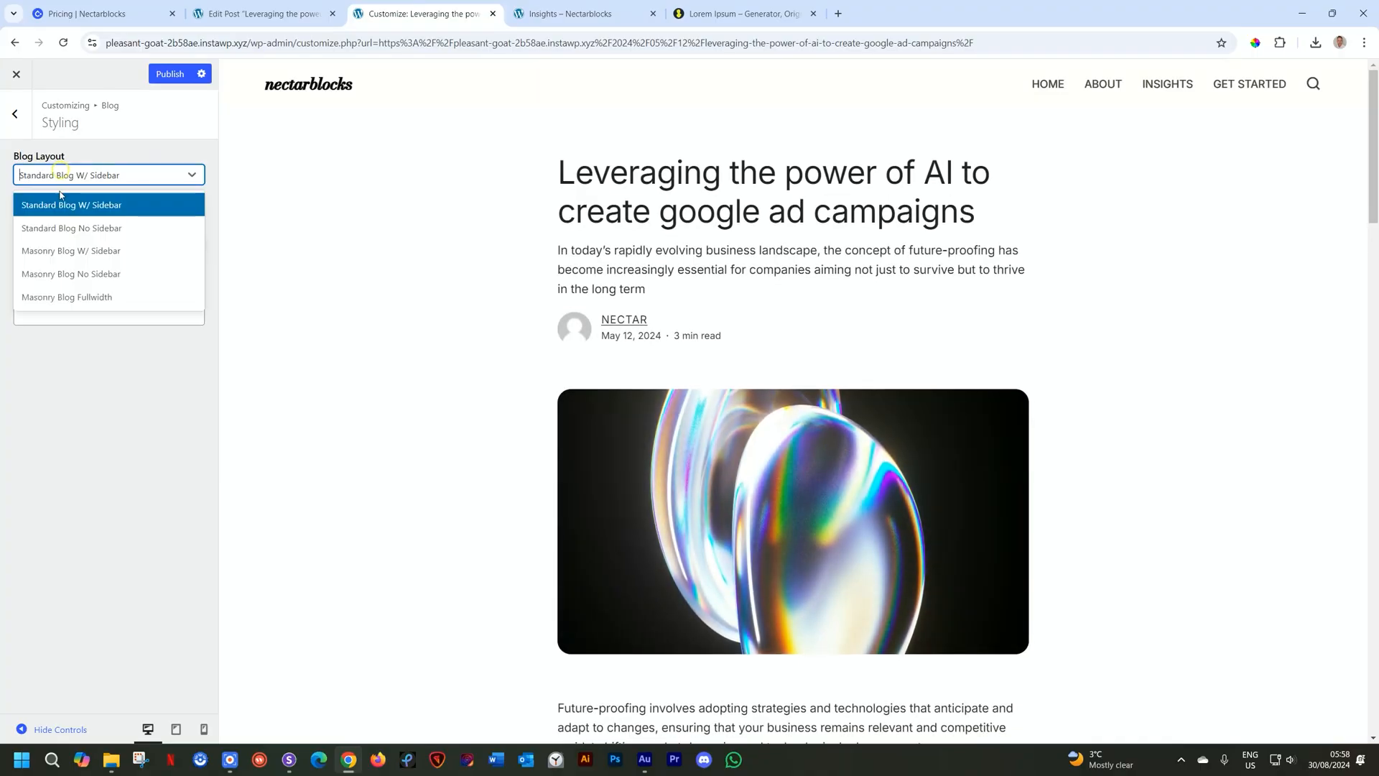
{"action": "left_click", "coordinate": [54, 227]}
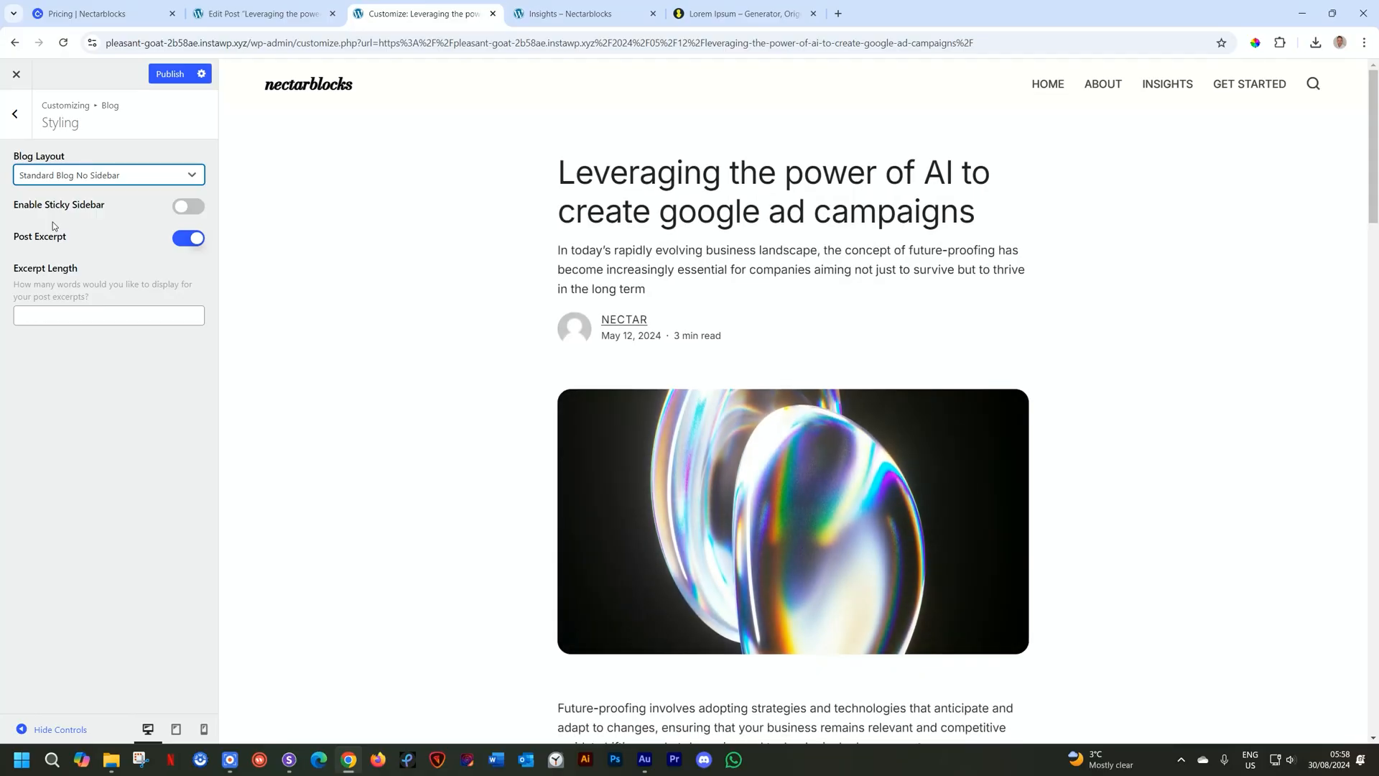
{"action": "left_click", "coordinate": [14, 119]}
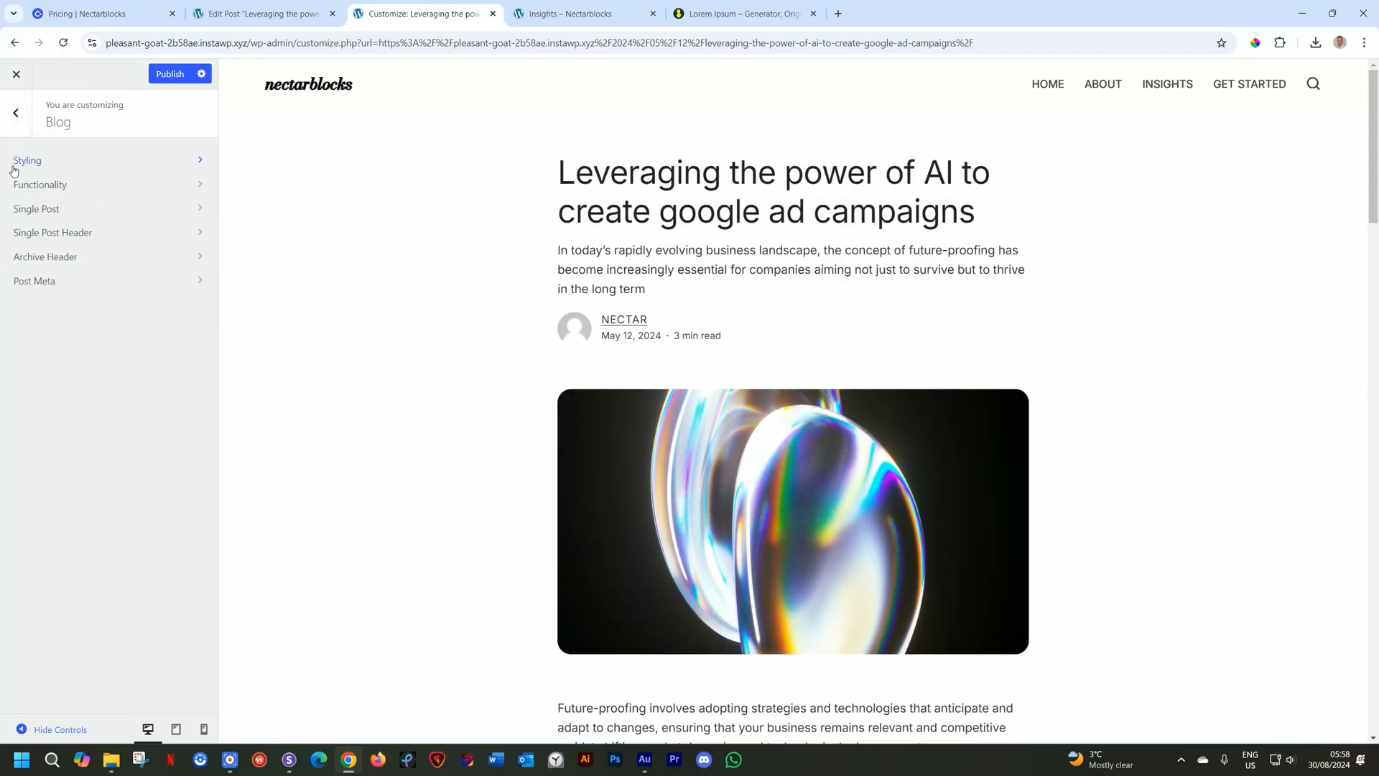
Try a single post blog content width of 800px, and set it back to 700px
{"action": "left_click", "coordinate": [27, 210]}
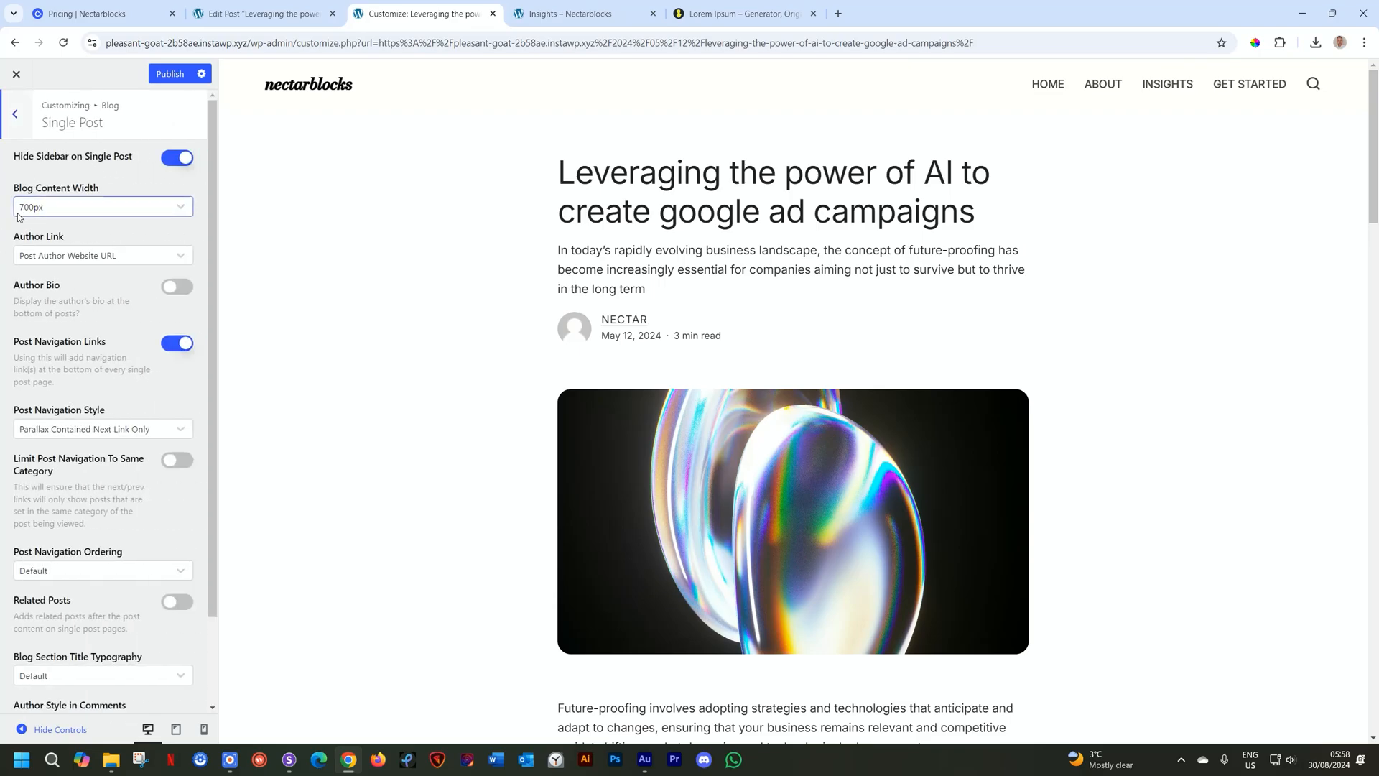
{"action": "left_click", "coordinate": [59, 207]}
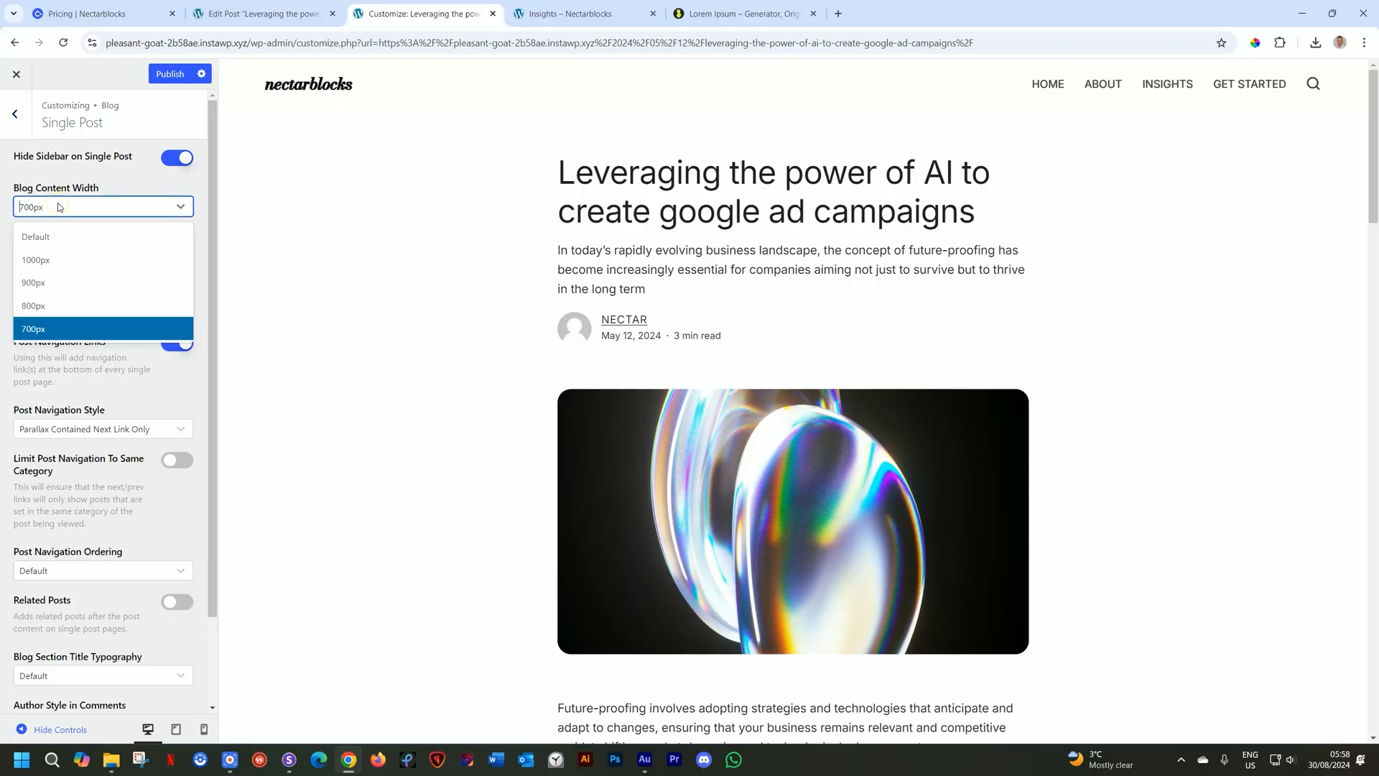
{"action": "left_click", "coordinate": [32, 307]}
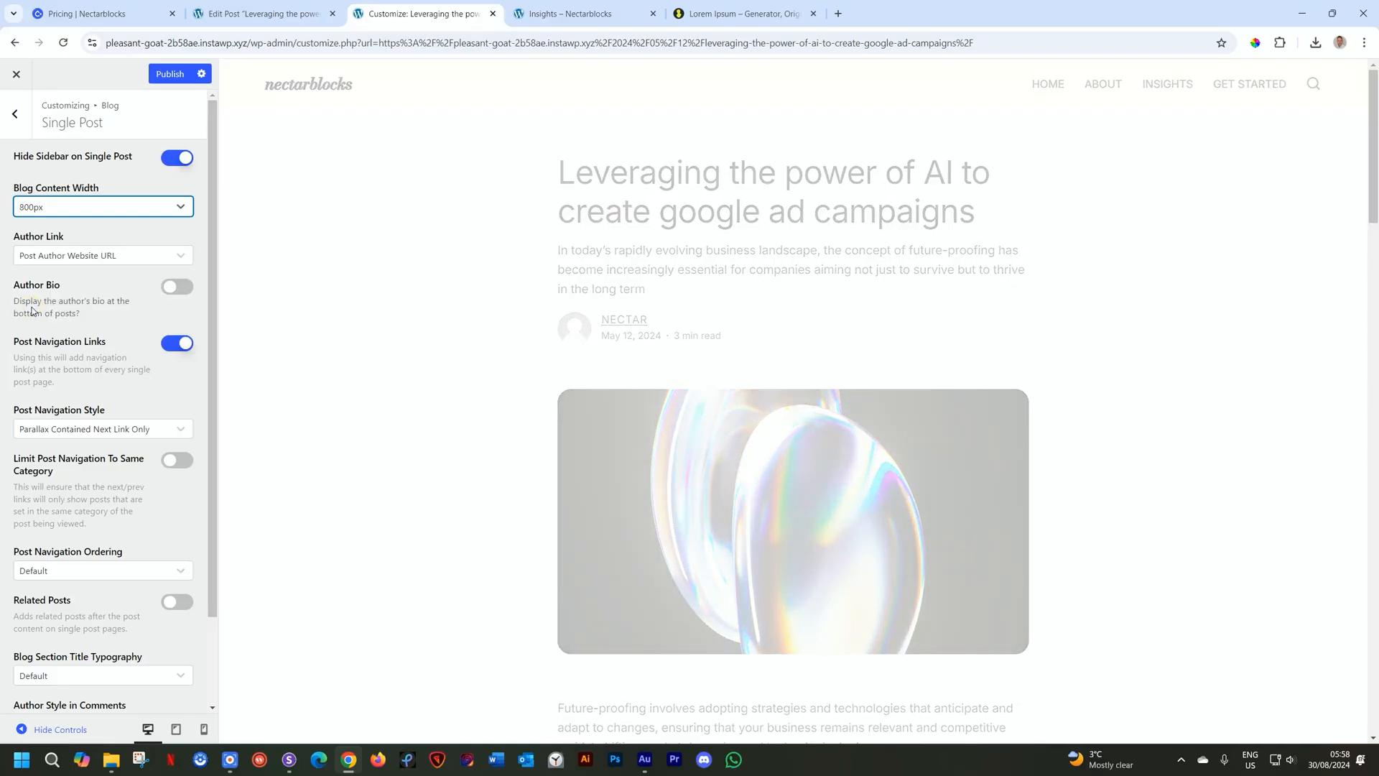
{"action": "left_click", "coordinate": [43, 208]}
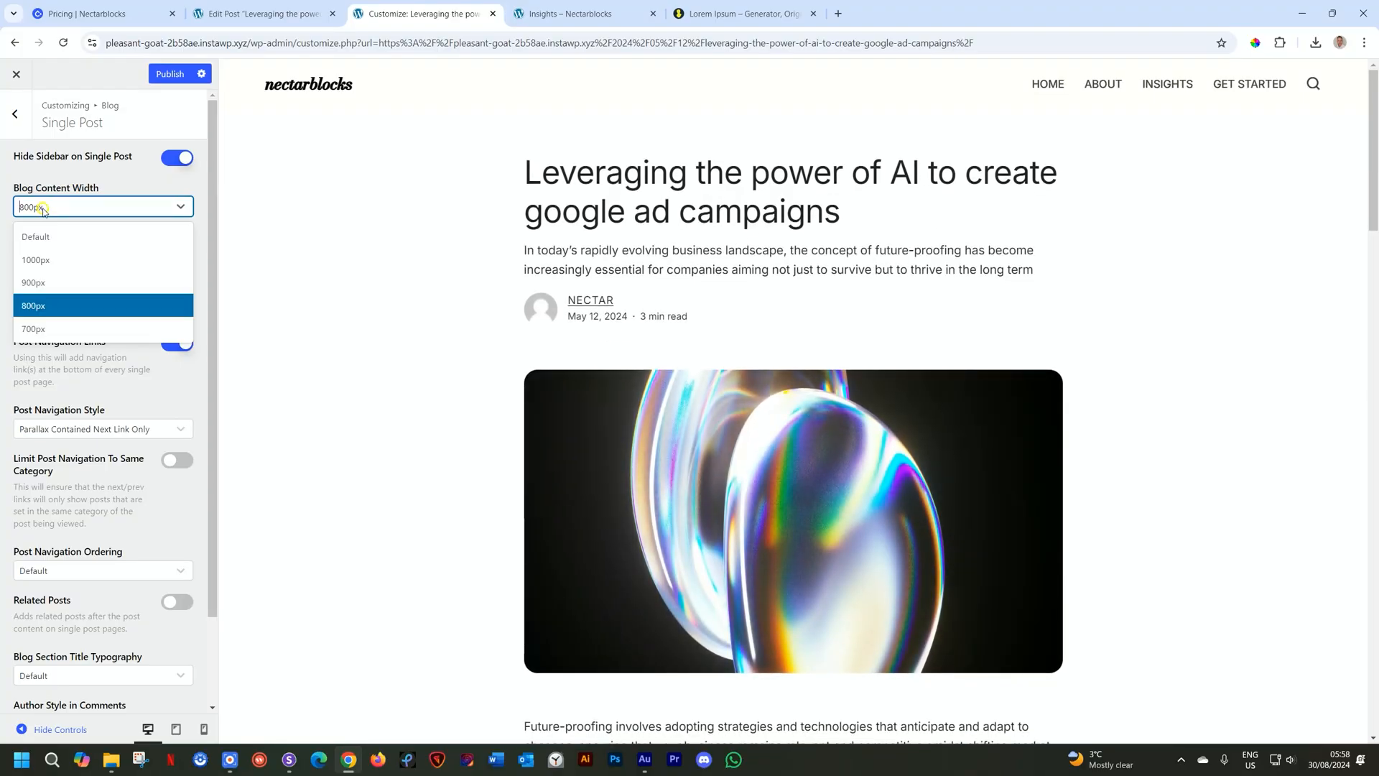
{"action": "left_click", "coordinate": [37, 323]}
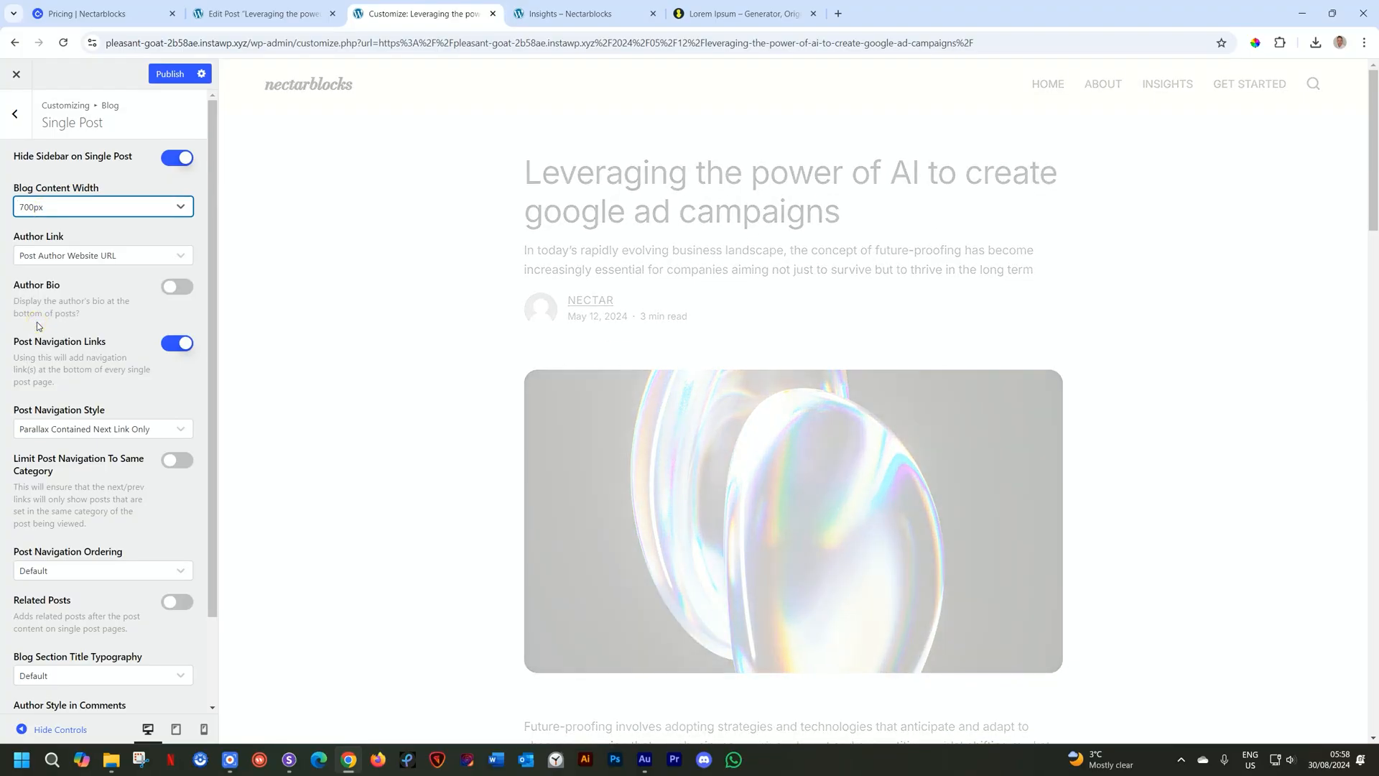
Examine the remaining single post settings, such as author link and post navigation, against the post preview down to its comment area
{"action": "left_click", "coordinate": [162, 236]}
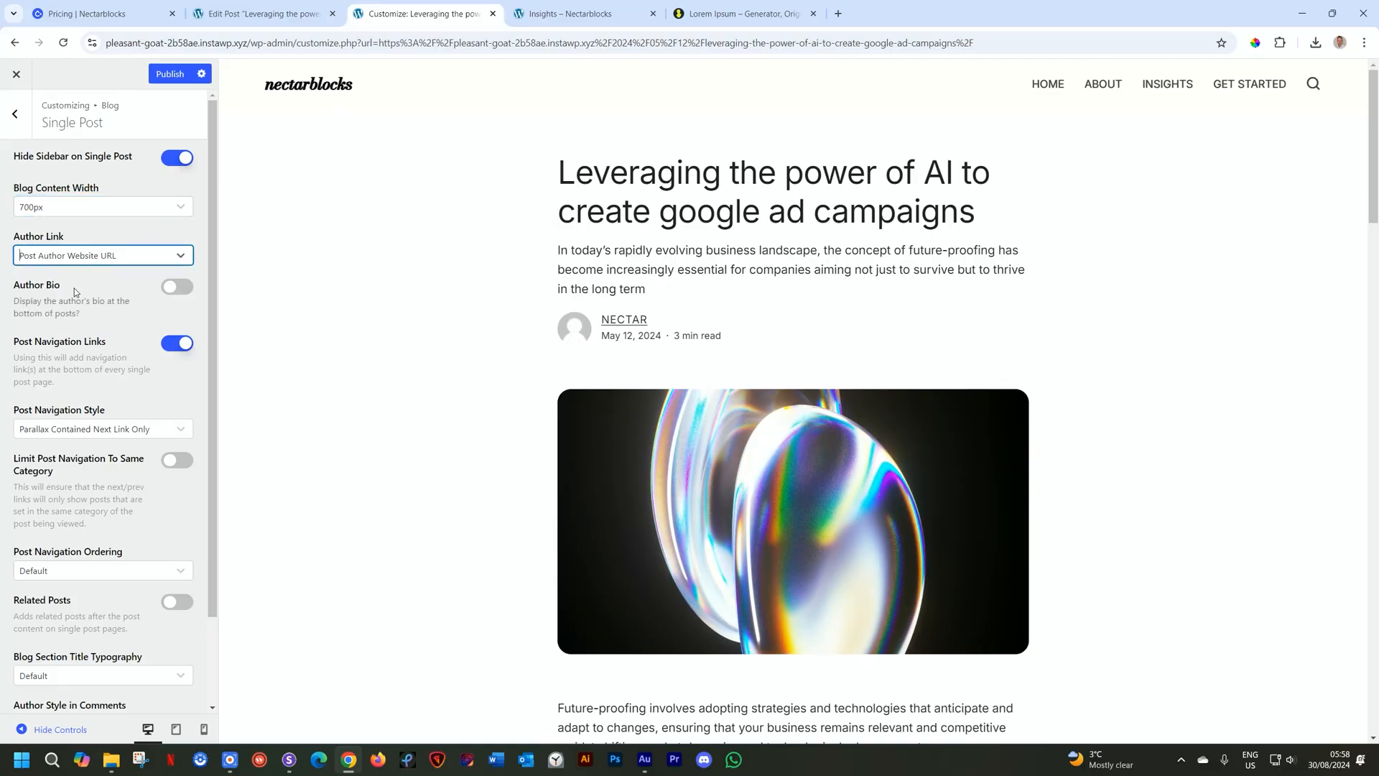
{"action": "scroll", "coordinate": [97, 317], "scroll_direction": "down", "scroll_amount": 3}
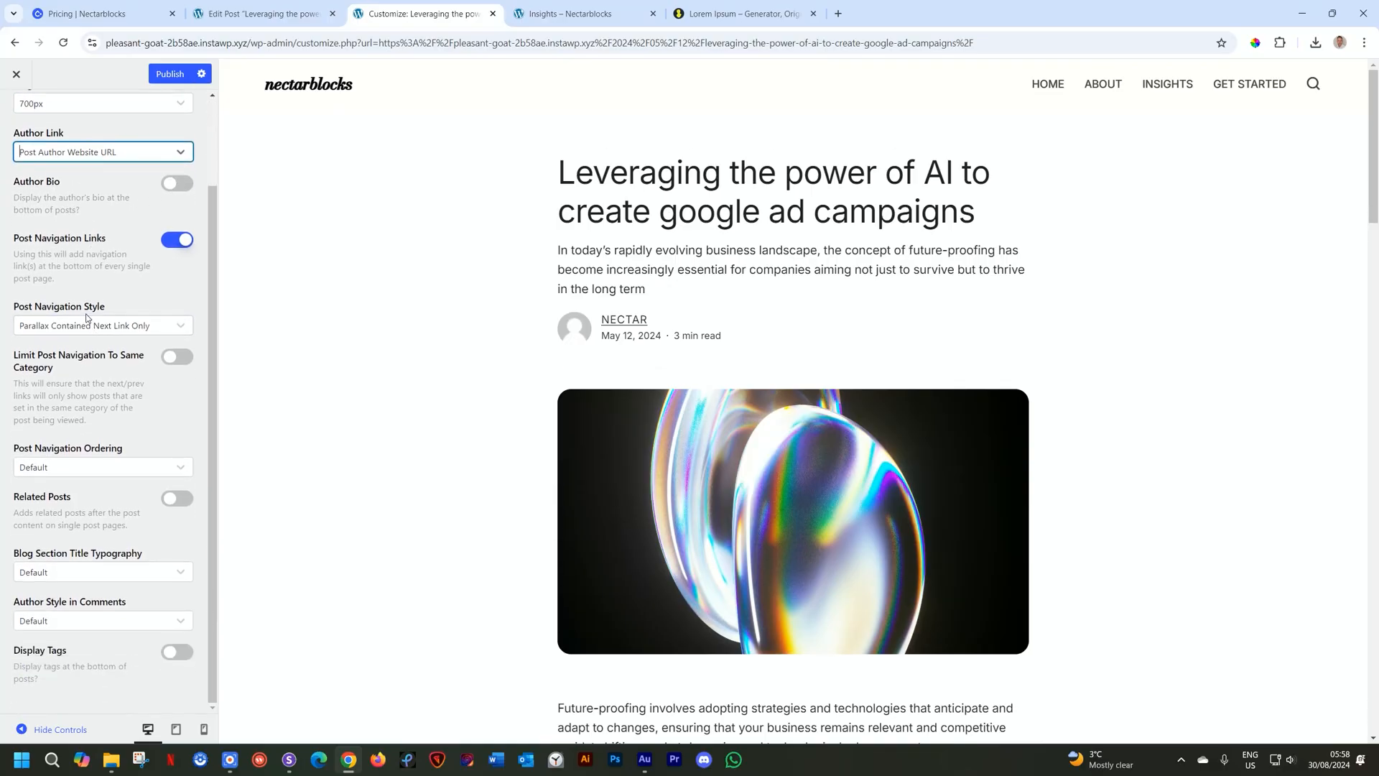
{"action": "scroll", "coordinate": [86, 317], "scroll_direction": "up", "scroll_amount": 3}
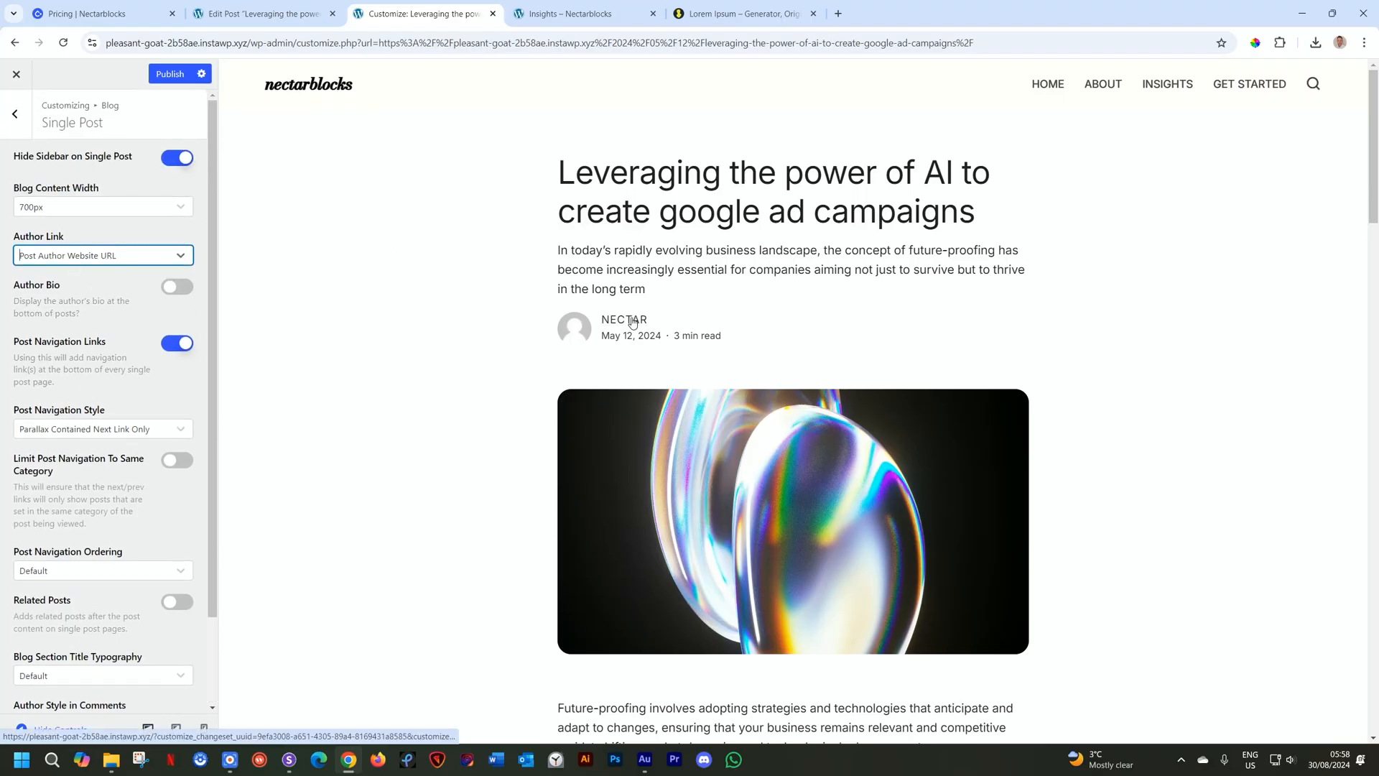
{"action": "scroll", "coordinate": [671, 296], "scroll_direction": "down", "scroll_amount": 20}
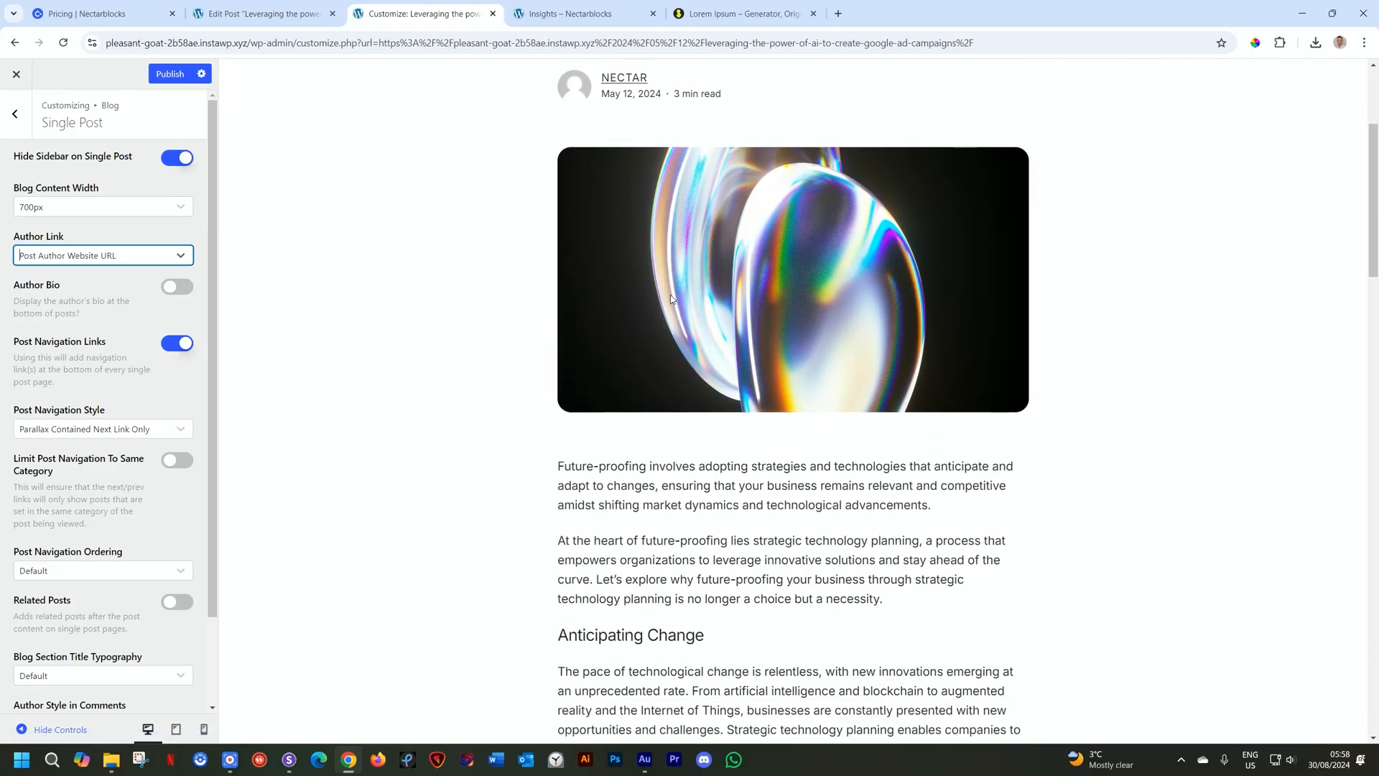
{"action": "scroll", "coordinate": [672, 299], "scroll_direction": "down", "scroll_amount": 2}
{"action": "scroll", "coordinate": [671, 299], "scroll_direction": "up", "scroll_amount": 5}
{"action": "scroll", "coordinate": [671, 298], "scroll_direction": "down", "scroll_amount": 4}
{"action": "scroll", "coordinate": [672, 296], "scroll_direction": "up", "scroll_amount": 4}
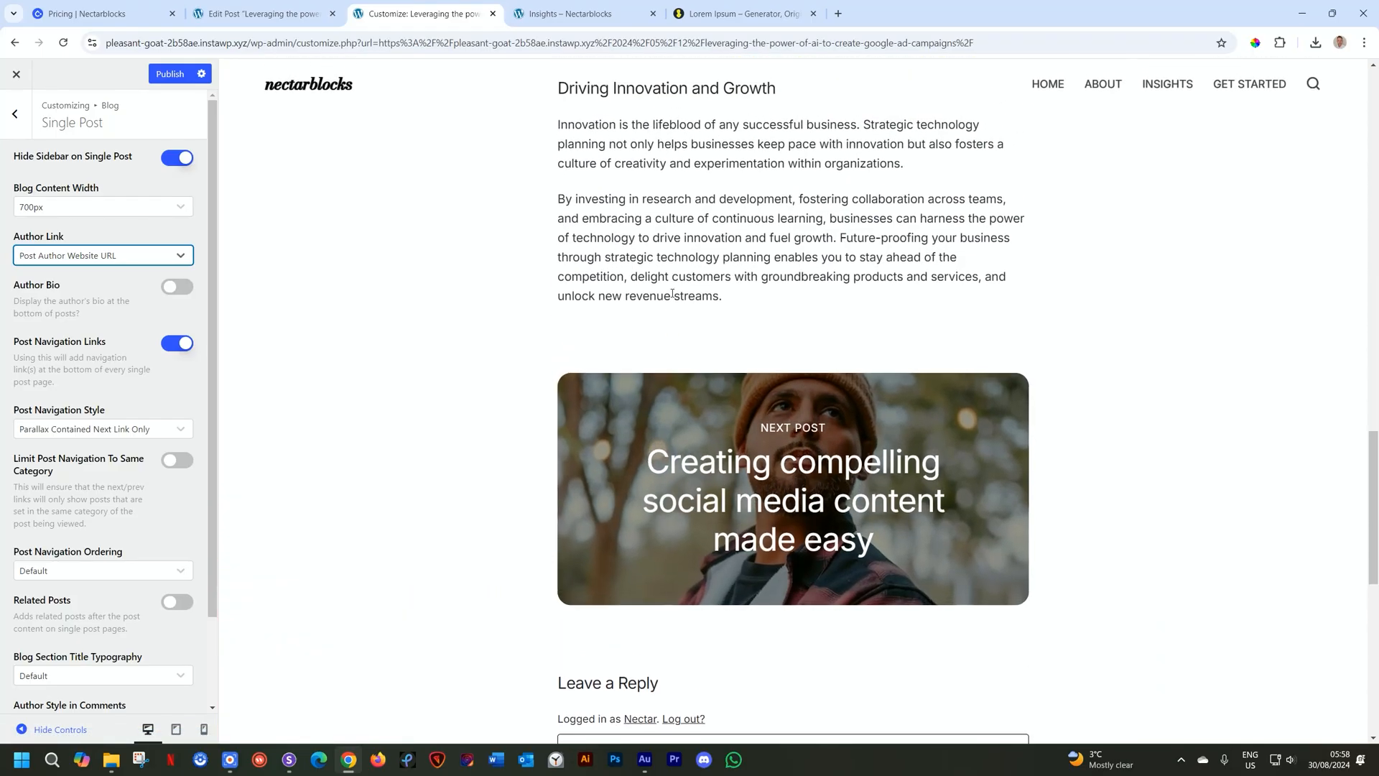
{"action": "scroll", "coordinate": [672, 297], "scroll_direction": "down", "scroll_amount": 4}
{"action": "scroll", "coordinate": [672, 293], "scroll_direction": "up", "scroll_amount": 7}
{"action": "scroll", "coordinate": [671, 293], "scroll_direction": "up", "scroll_amount": 20}
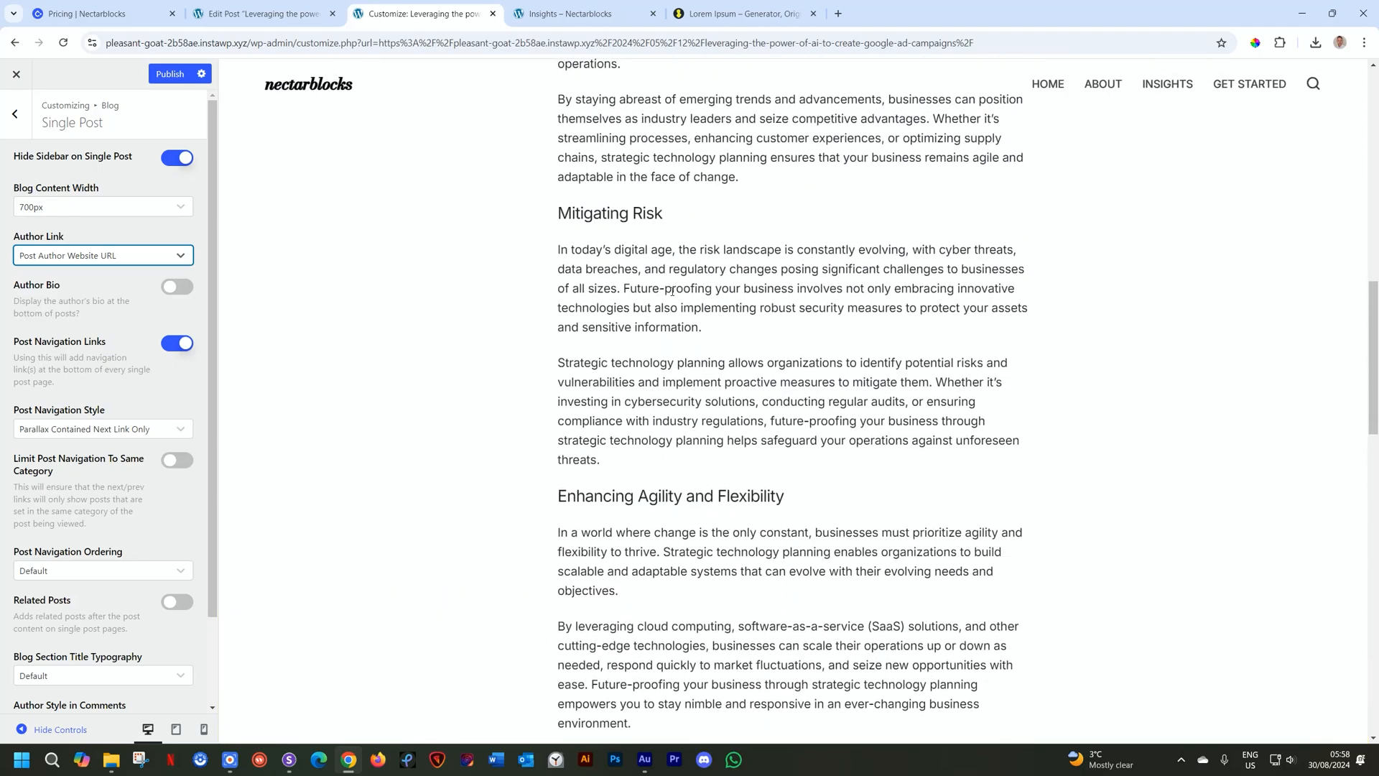
Publish the customizer changes, and close the surplus site pages to return to the WordPress posts list
{"action": "left_click", "coordinate": [165, 75]}
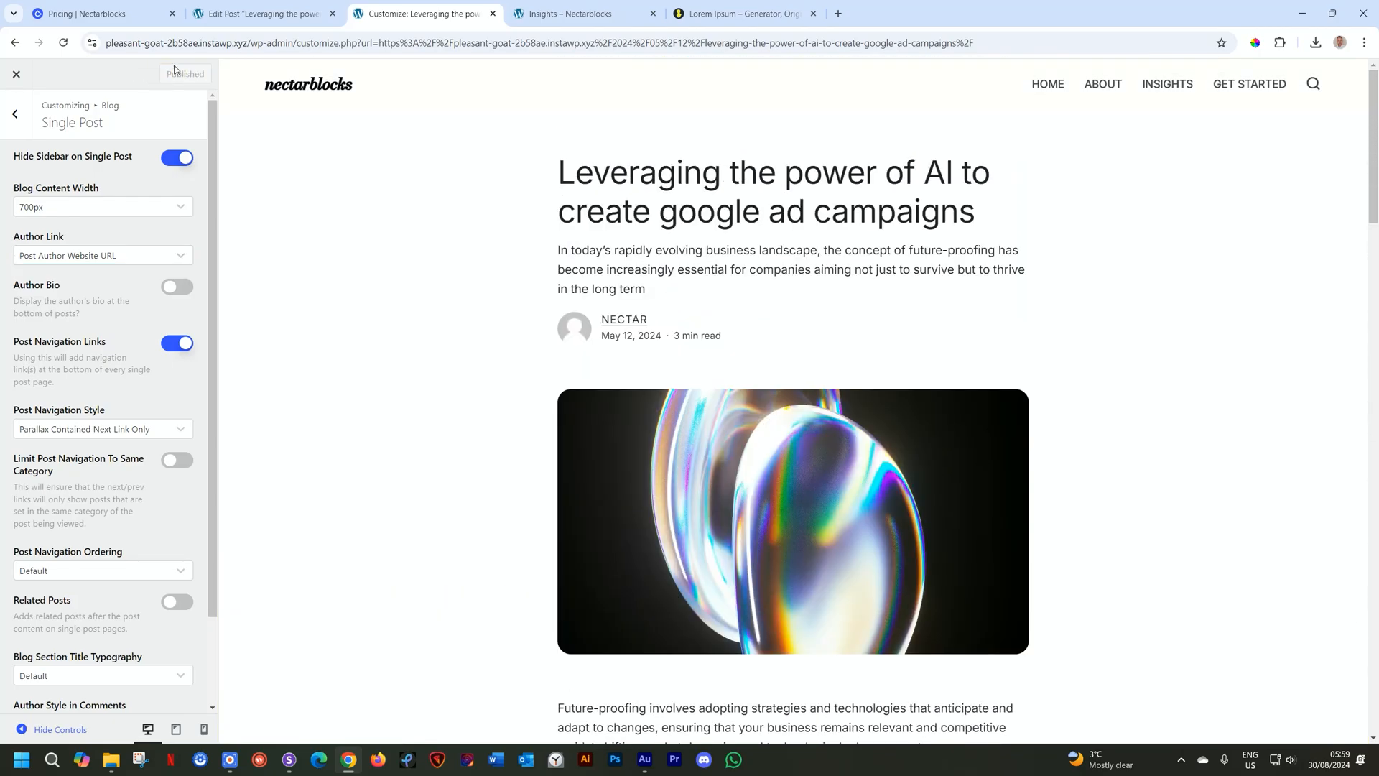
{"action": "left_click", "coordinate": [265, 5]}
{"action": "left_click", "coordinate": [402, 22]}
{"action": "left_click", "coordinate": [493, 15]}
{"action": "left_click", "coordinate": [493, 15]}
{"action": "left_click", "coordinate": [493, 14]}
{"action": "left_click", "coordinate": [22, 79]}
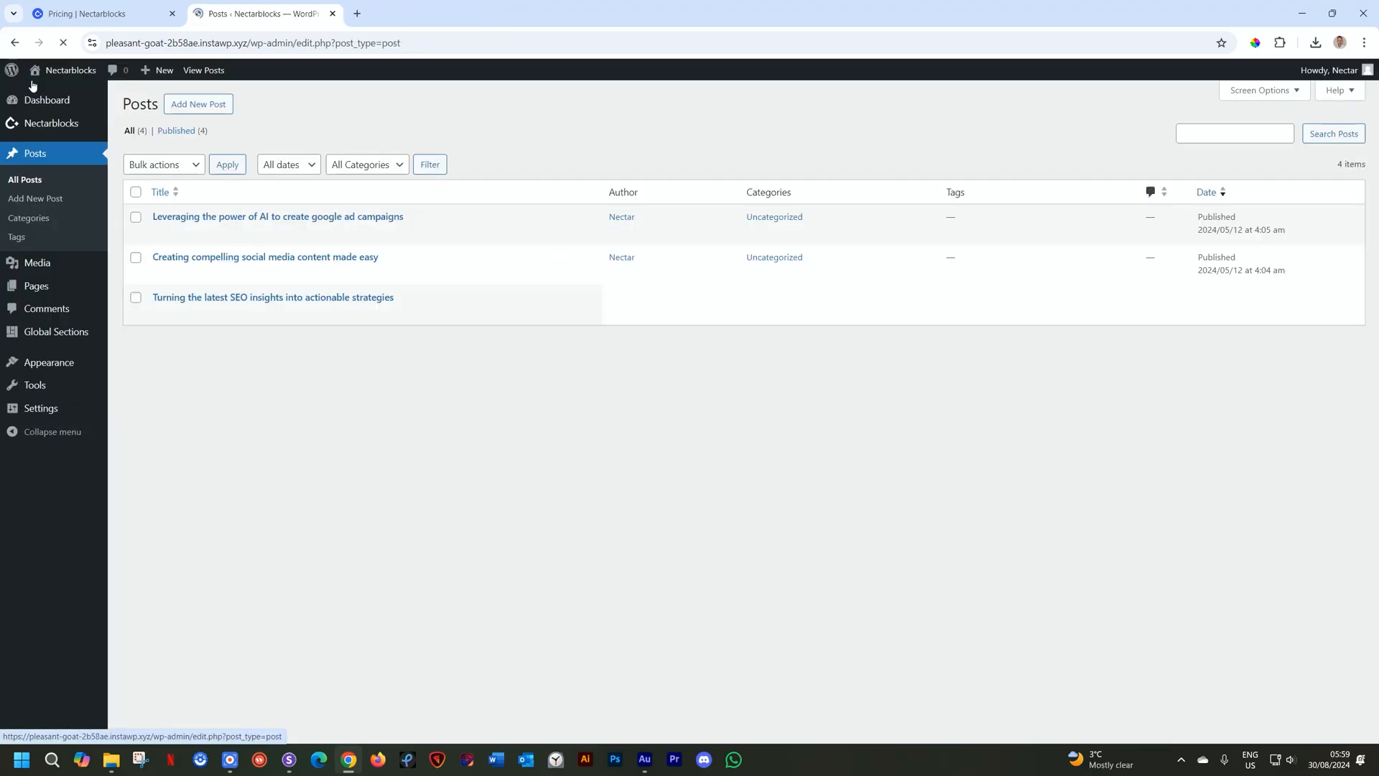
Create a new page titled "Blog", publish it and return to the pages list
{"action": "mouse_move", "coordinate": [48, 286]}
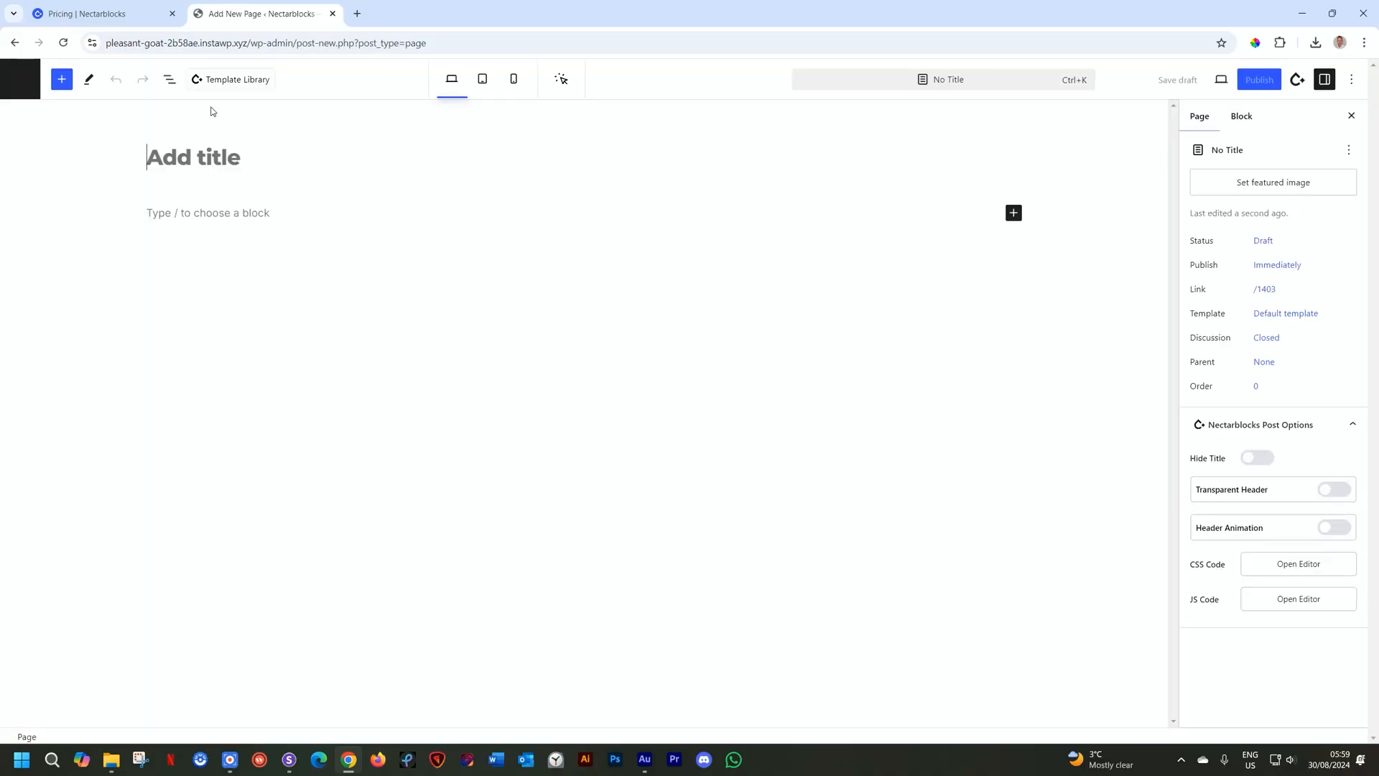
{"action": "type", "text": "Blog"}
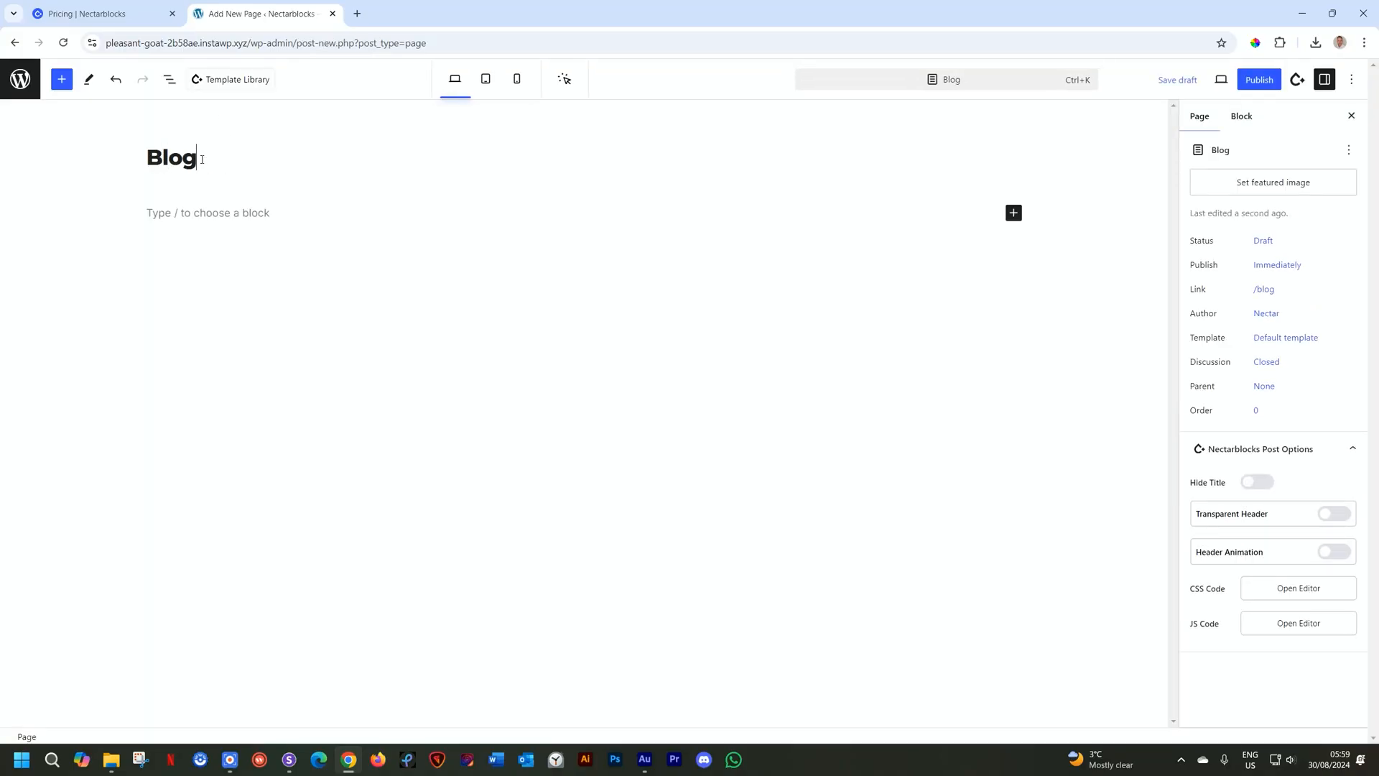
{"action": "left_click", "coordinate": [1259, 81]}
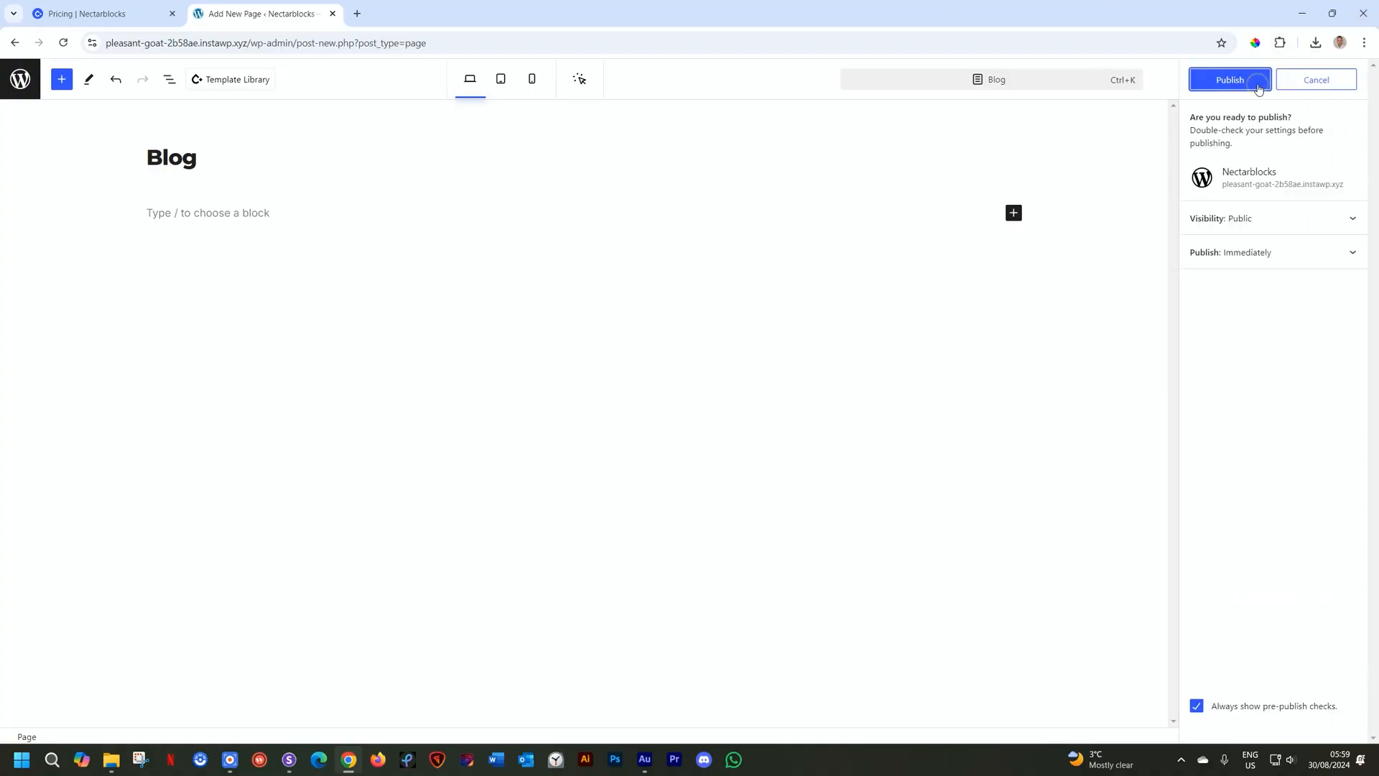
{"action": "left_click", "coordinate": [1257, 83]}
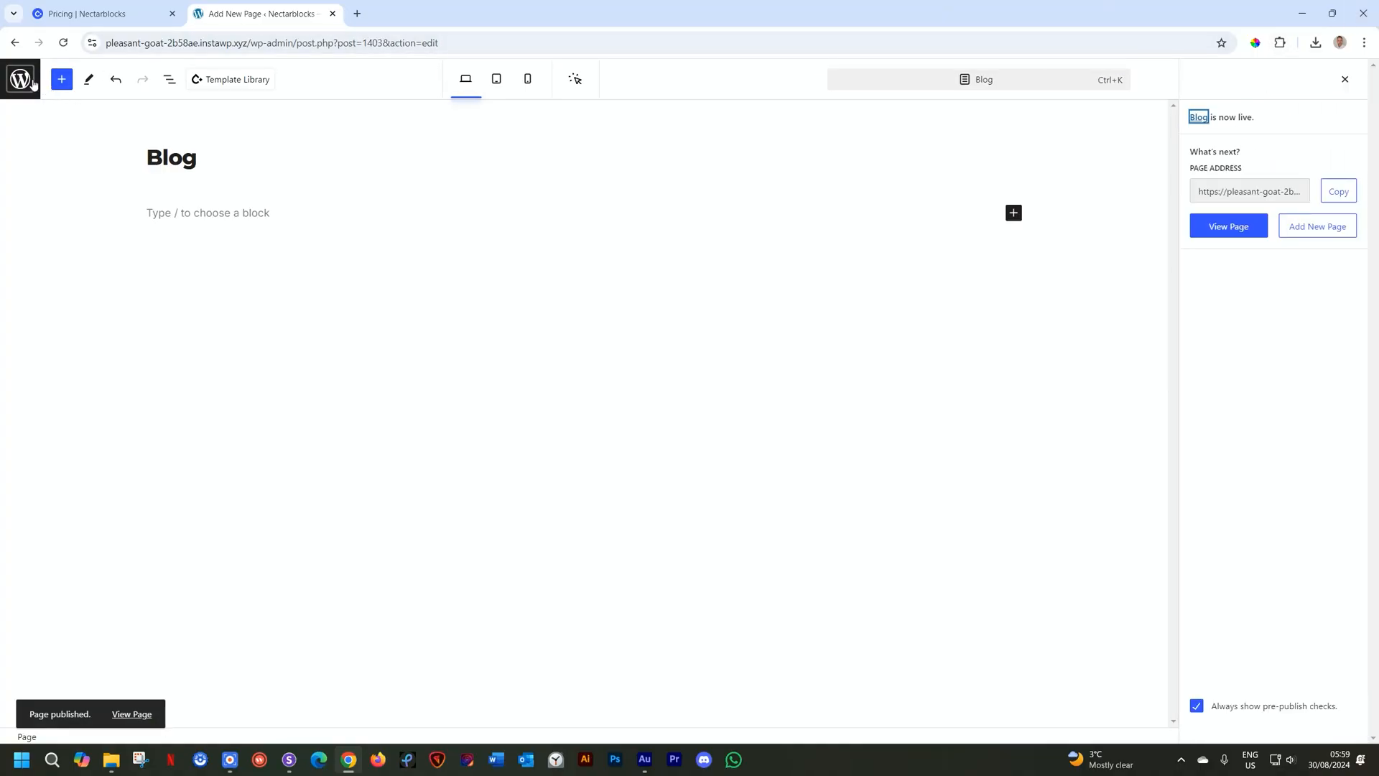
{"action": "left_click", "coordinate": [33, 81]}
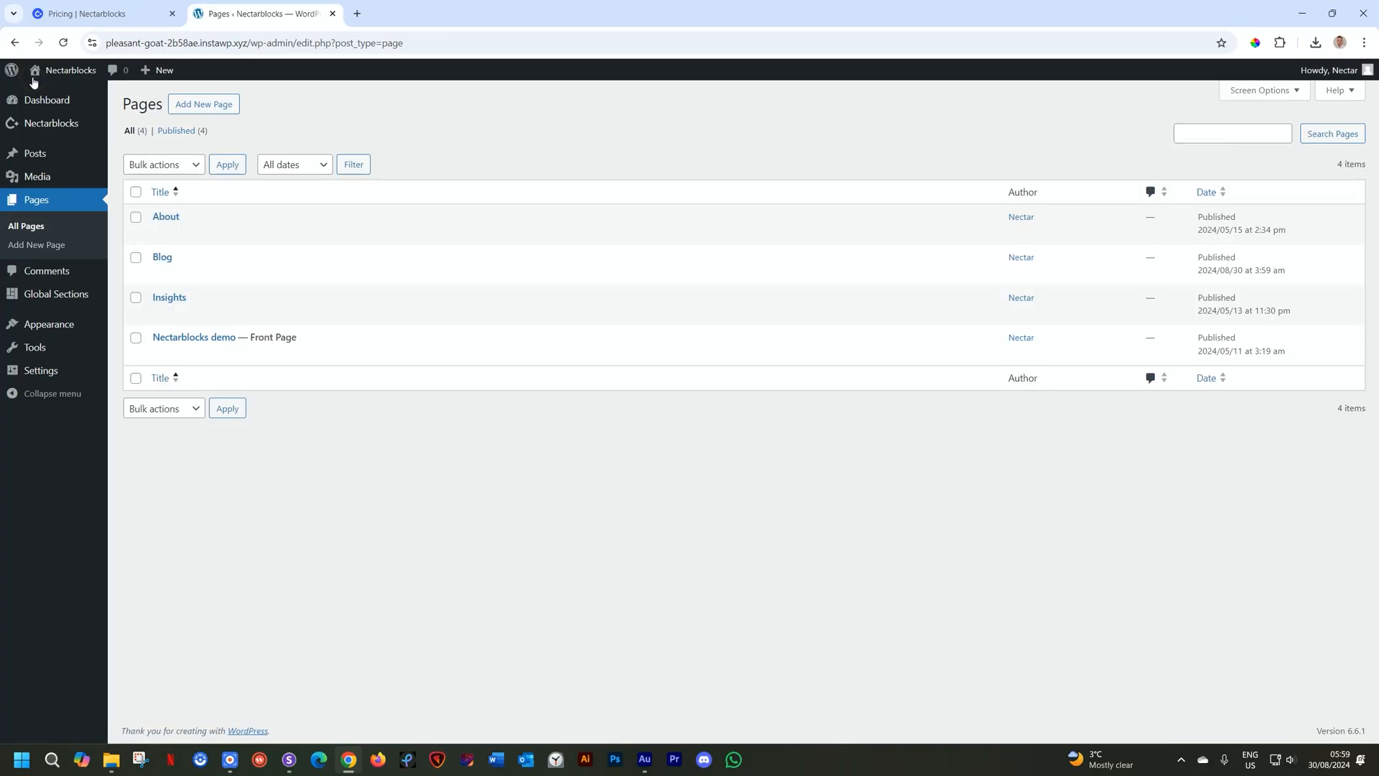
Assign the Blog page as the site's posts page in the reading settings and save the changes
{"action": "mouse_move", "coordinate": [29, 368]}
{"action": "left_click", "coordinate": [124, 370]}
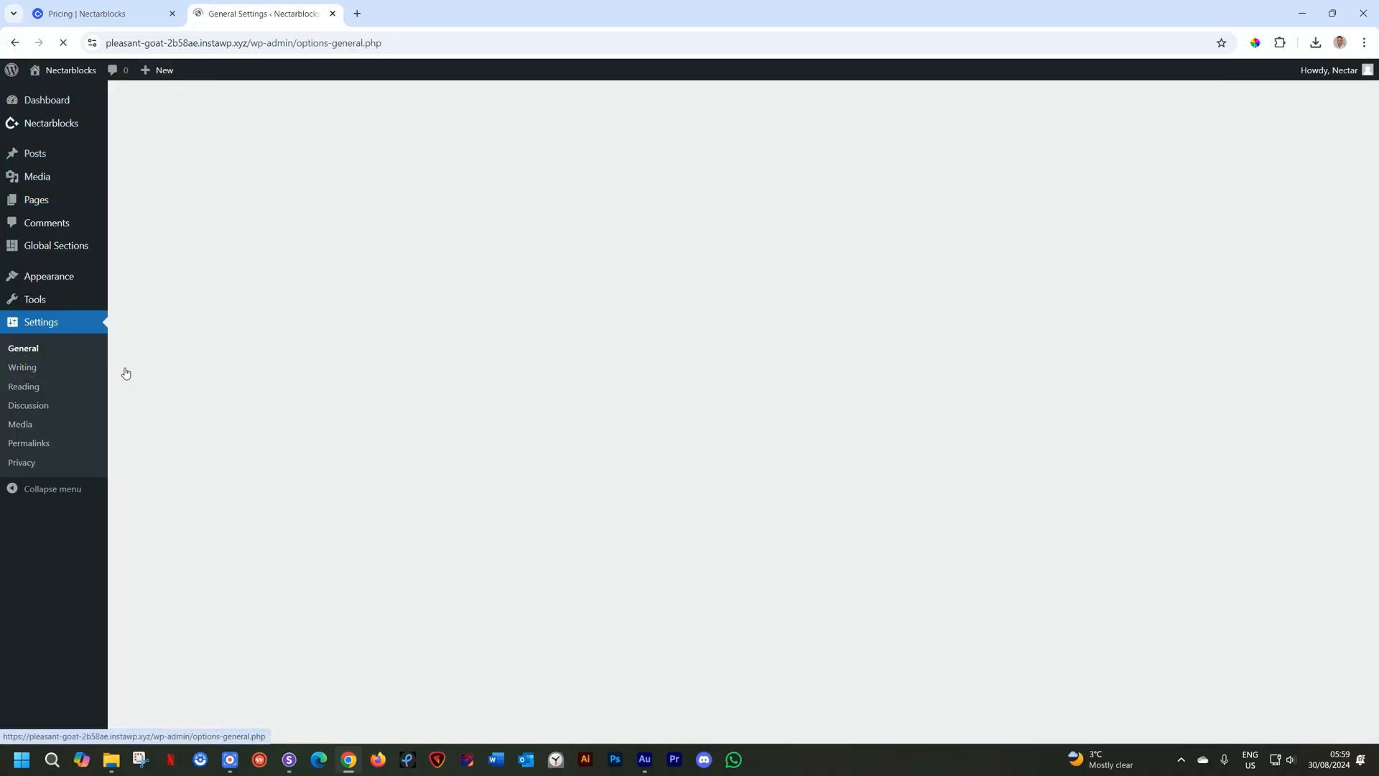
{"action": "left_click", "coordinate": [30, 388]}
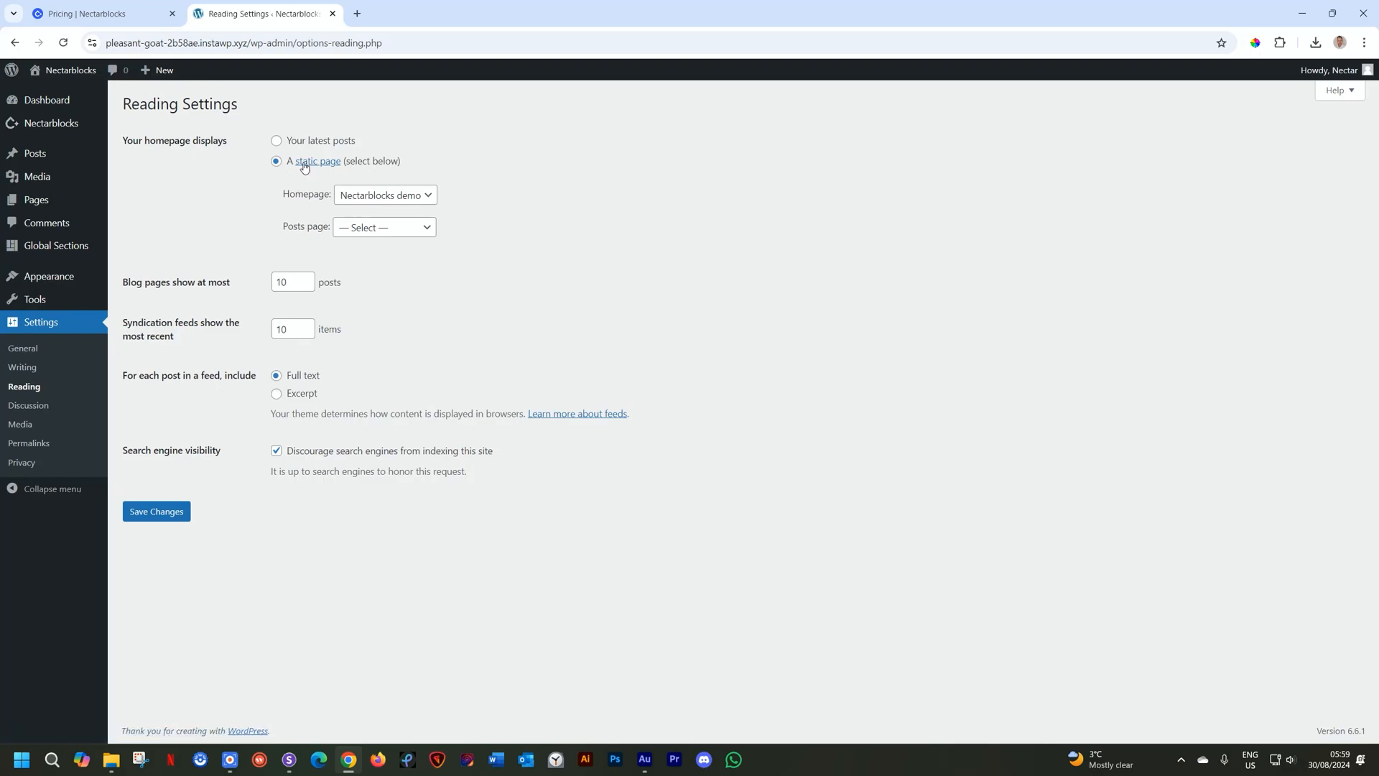
{"action": "left_click", "coordinate": [352, 231]}
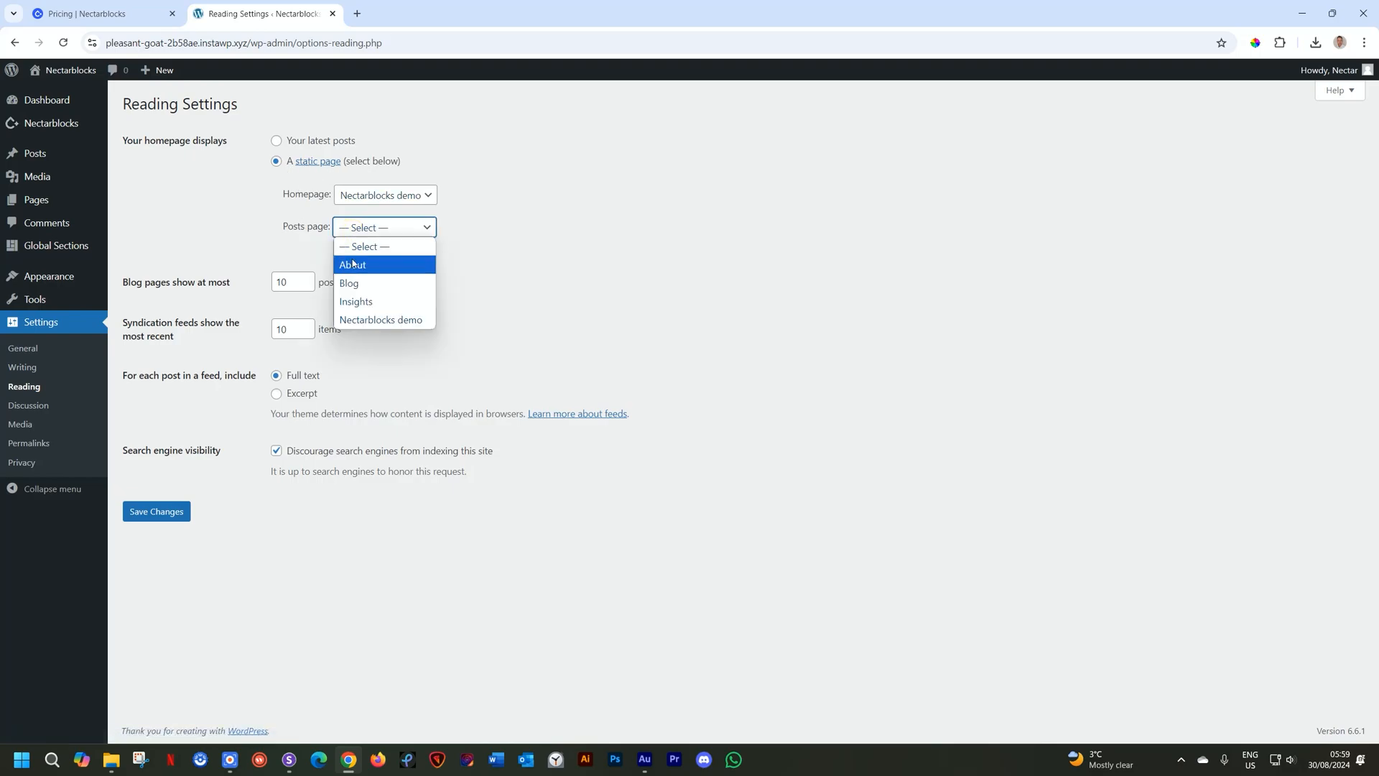
{"action": "left_click", "coordinate": [351, 283]}
{"action": "left_click", "coordinate": [154, 515]}
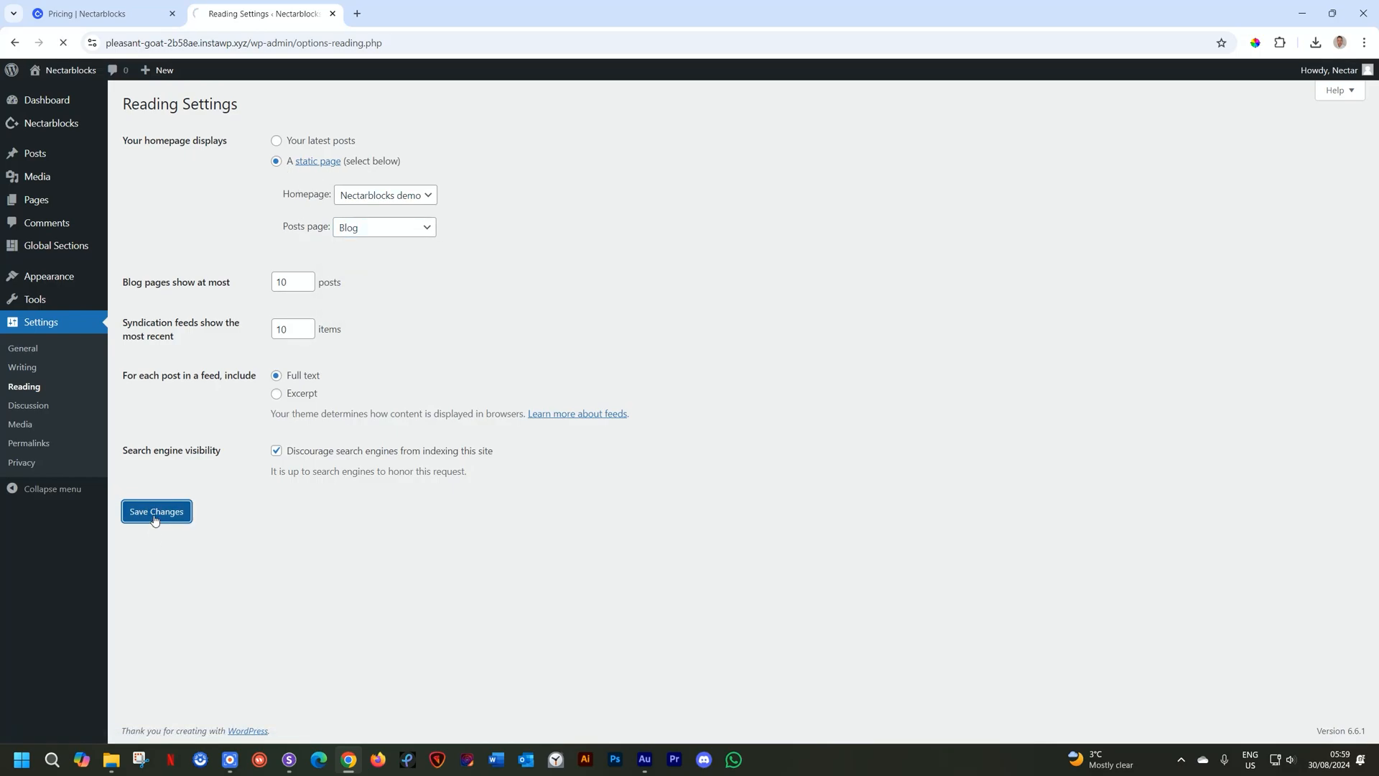
View the published Blog page and look through its list of posts
{"action": "left_click", "coordinate": [36, 199]}
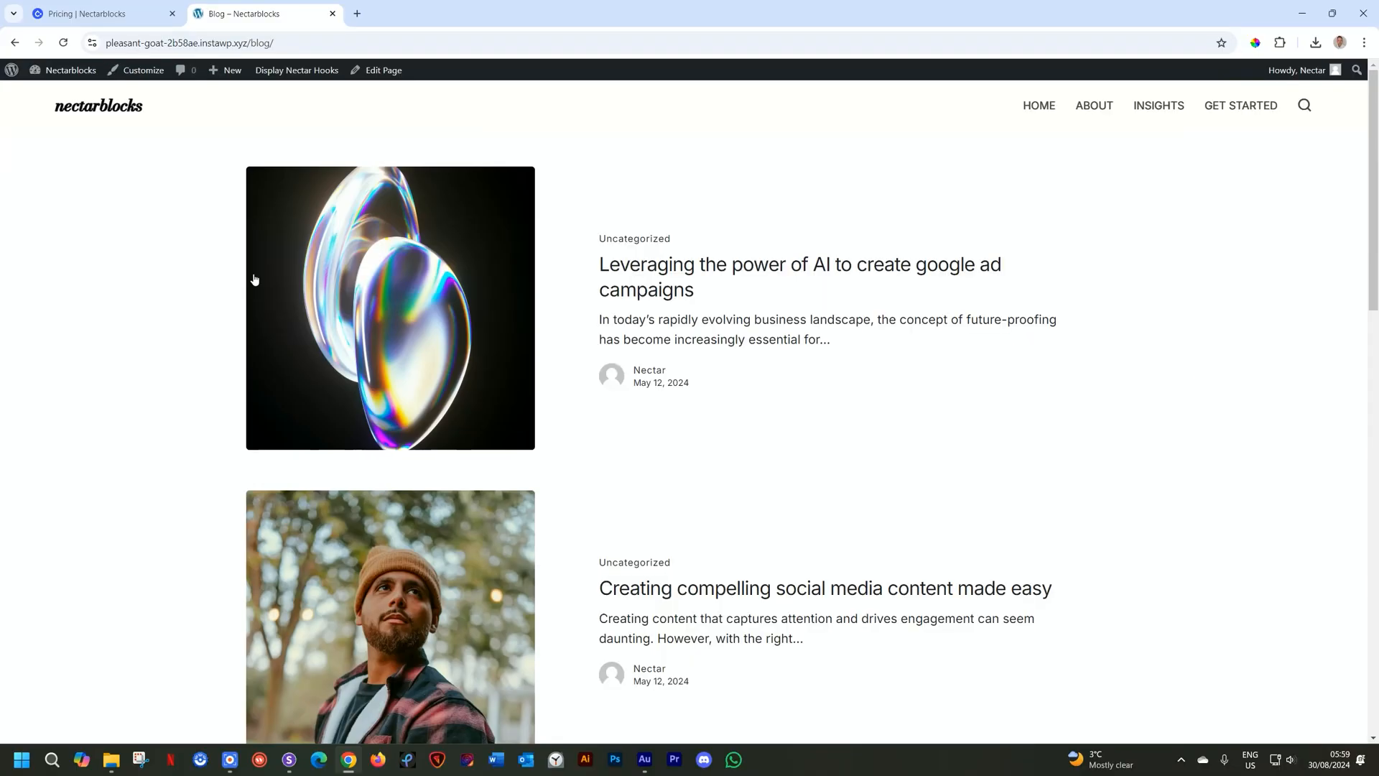
{"action": "scroll", "coordinate": [370, 278], "scroll_direction": "down", "scroll_amount": 10}
{"action": "scroll", "coordinate": [369, 278], "scroll_direction": "up", "scroll_amount": 10}
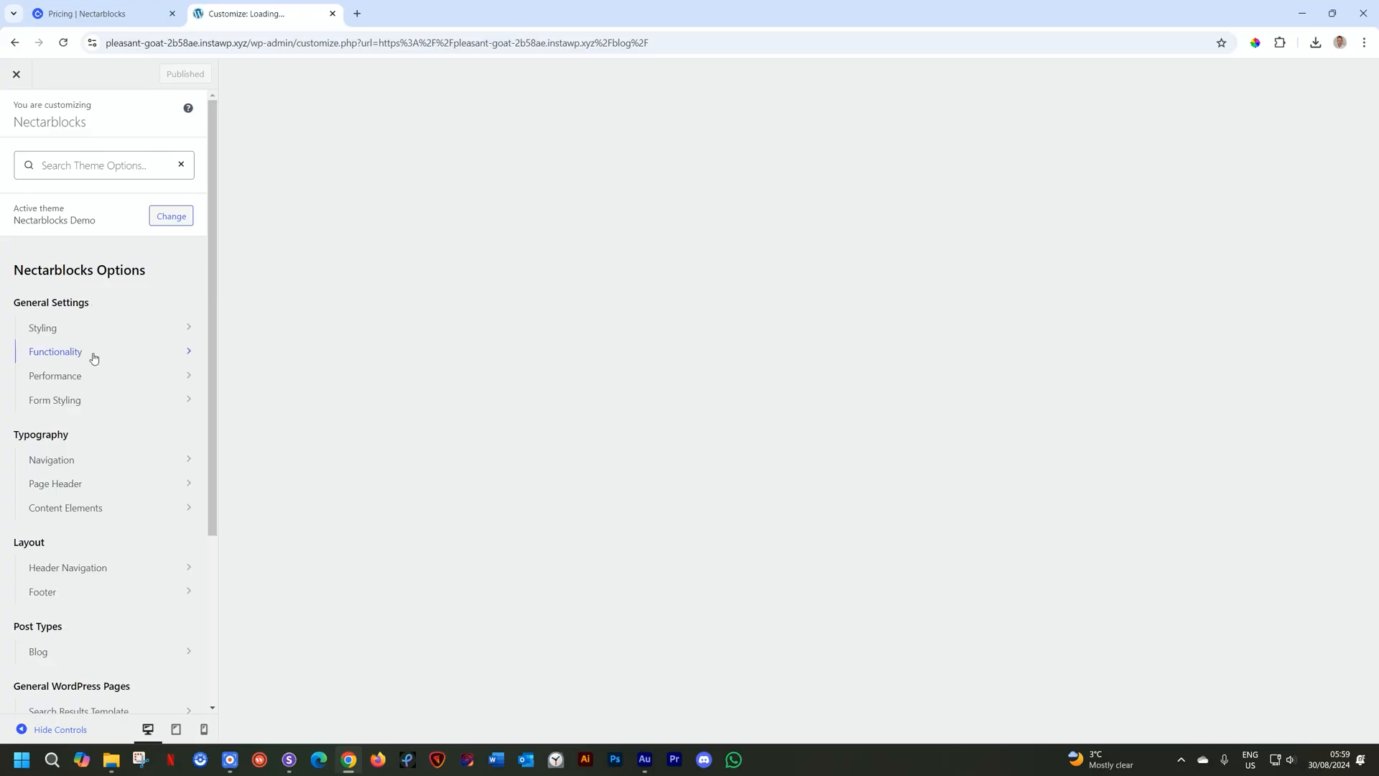
Start customizing the Blog page and open the blog styling options
{"action": "scroll", "coordinate": [92, 356], "scroll_direction": "down", "scroll_amount": 3}
{"action": "scroll", "coordinate": [93, 358], "scroll_direction": "up", "scroll_amount": 3}
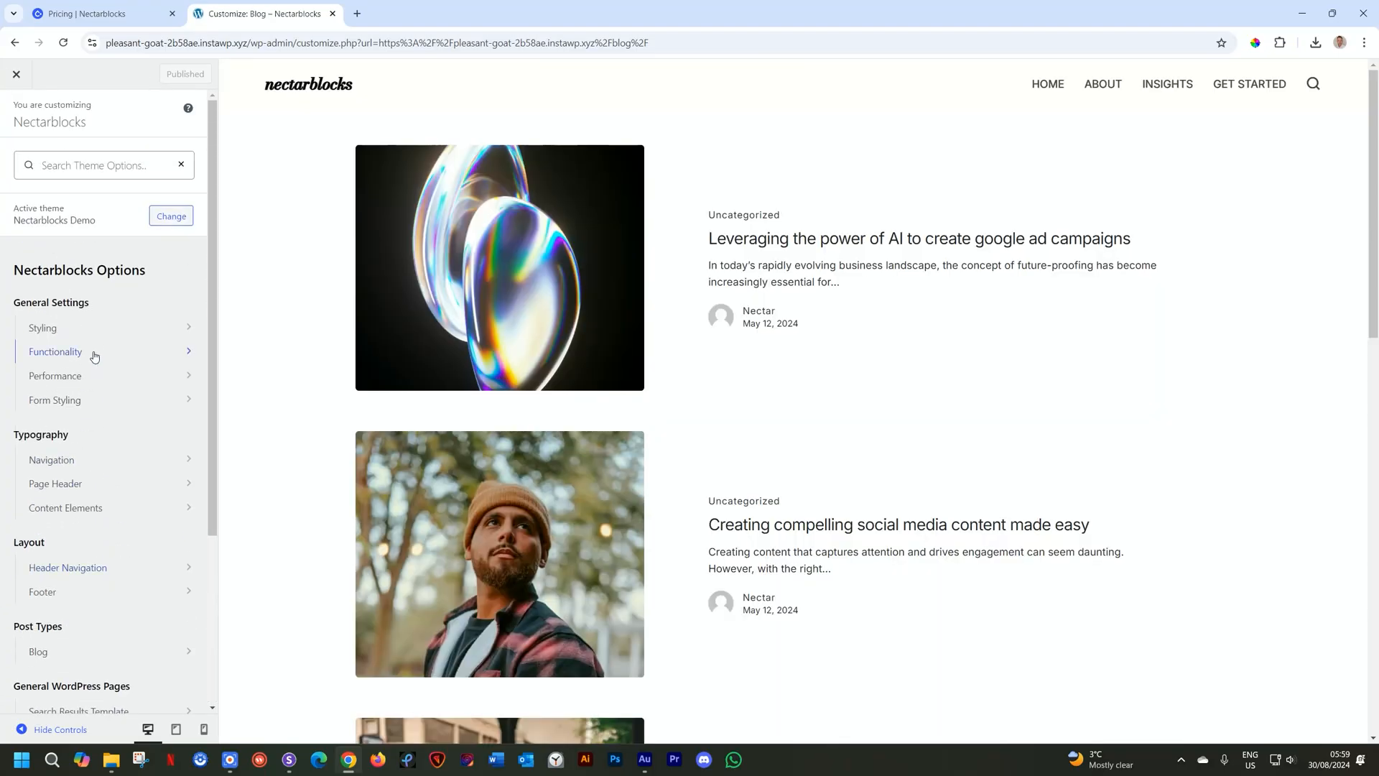
{"action": "scroll", "coordinate": [93, 357], "scroll_direction": "down", "scroll_amount": 3}
{"action": "scroll", "coordinate": [94, 356], "scroll_direction": "up", "scroll_amount": 1}
{"action": "scroll", "coordinate": [94, 356], "scroll_direction": "down", "scroll_amount": 1}
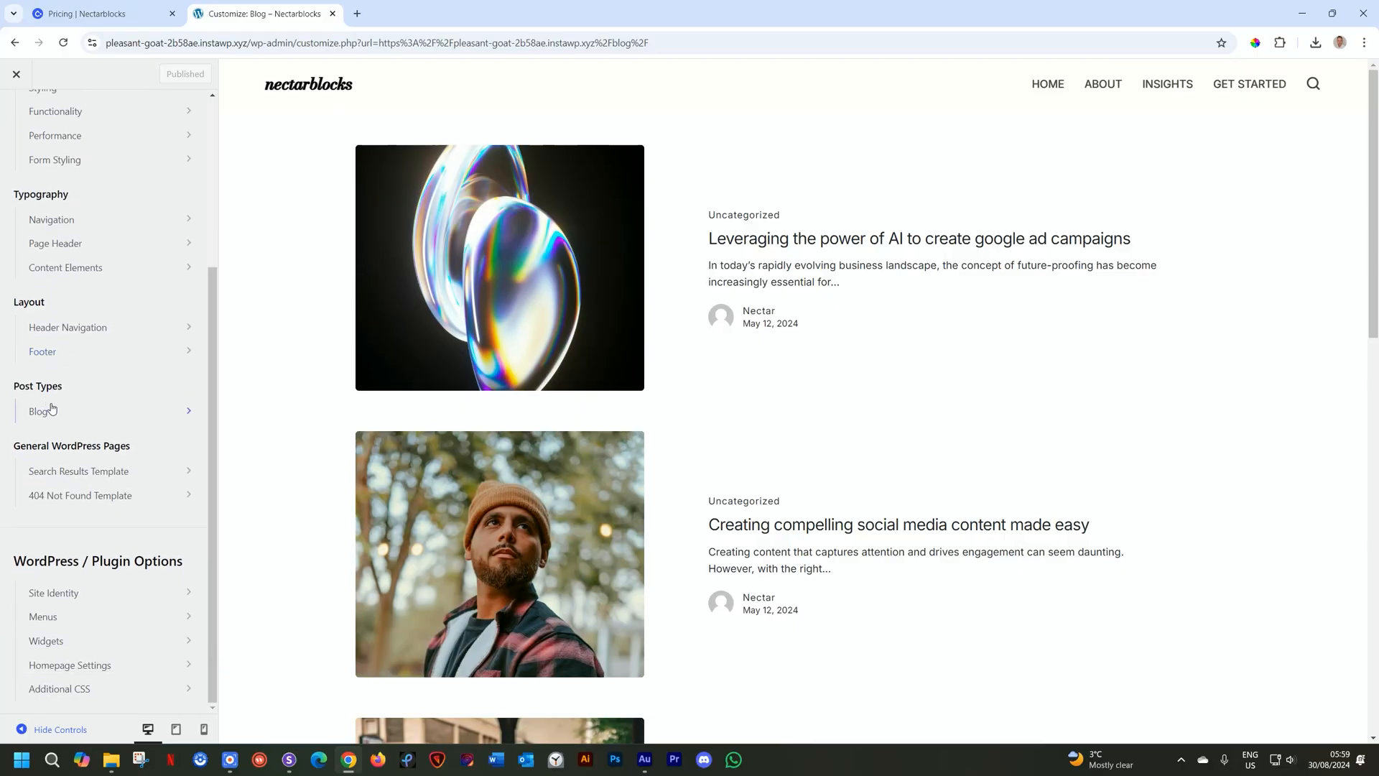
{"action": "left_click", "coordinate": [49, 404]}
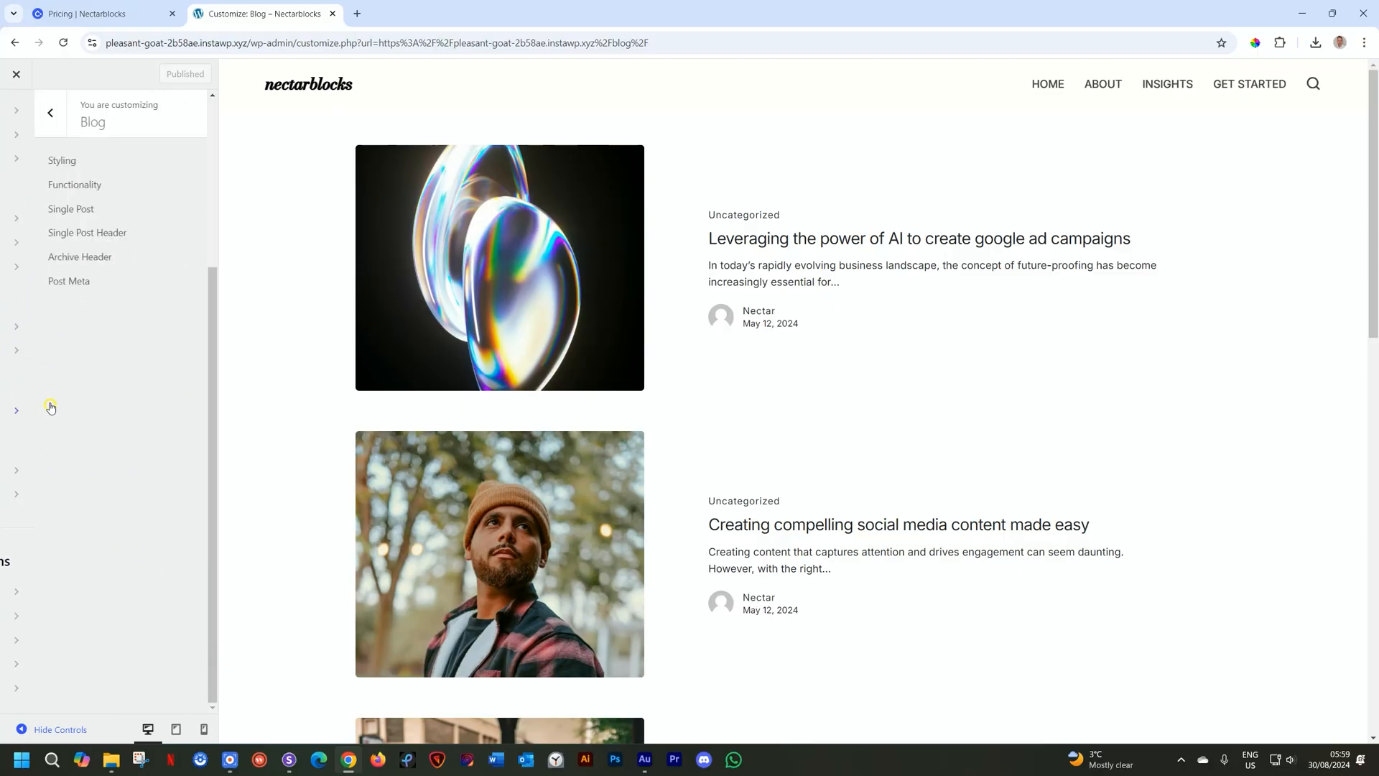
{"action": "left_click", "coordinate": [44, 161]}
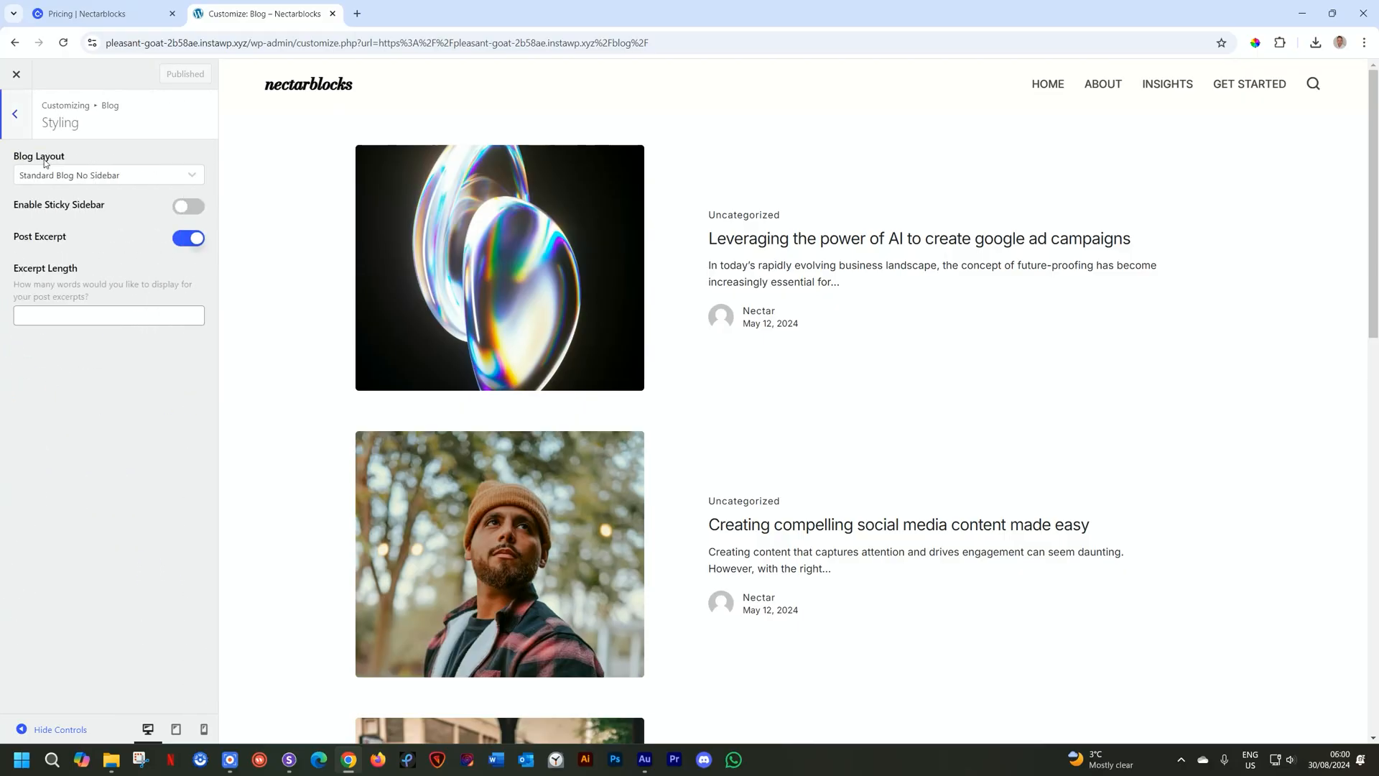
Try the blog layouts Standard Blog W/ Sidebar and Masonry Blog W/ Sidebar, reviewing the posts in the preview
{"action": "left_click", "coordinate": [87, 176]}
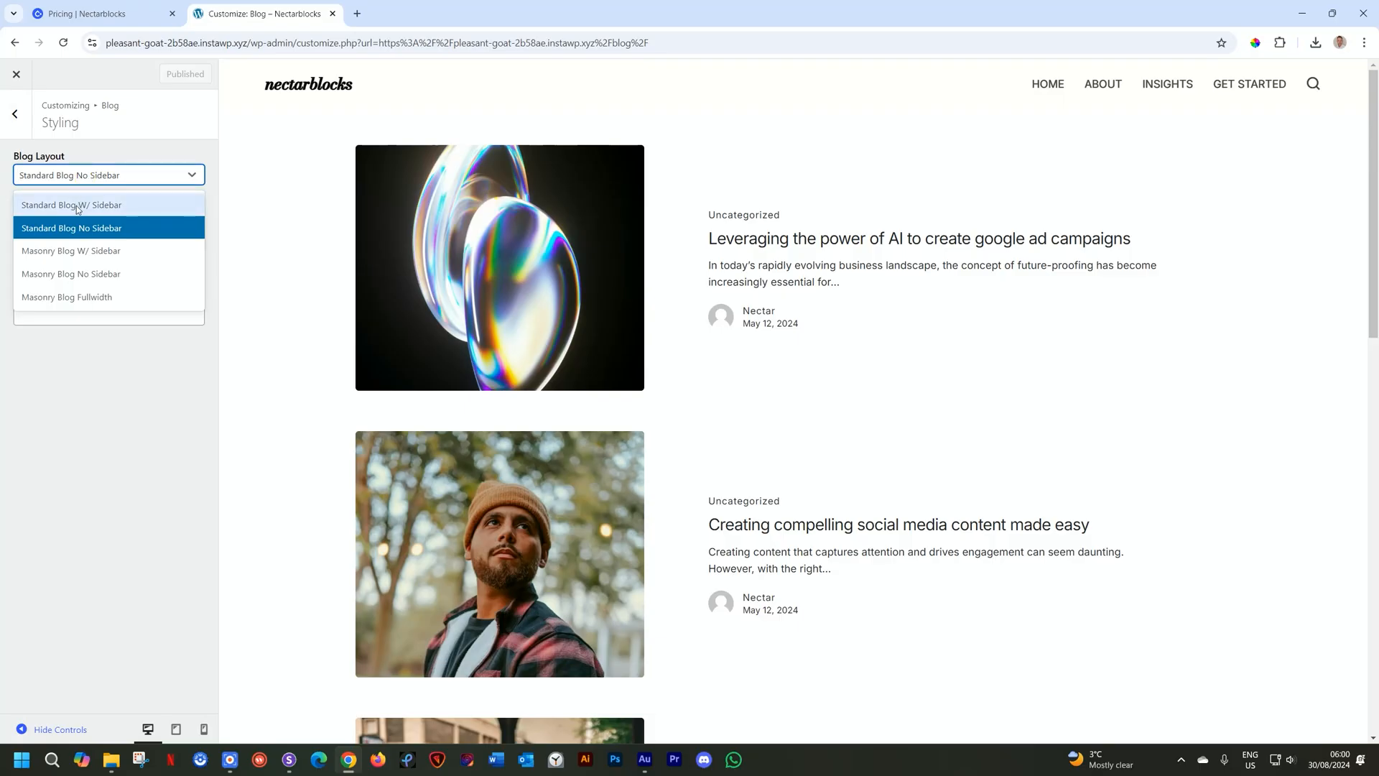
{"action": "left_click", "coordinate": [78, 206]}
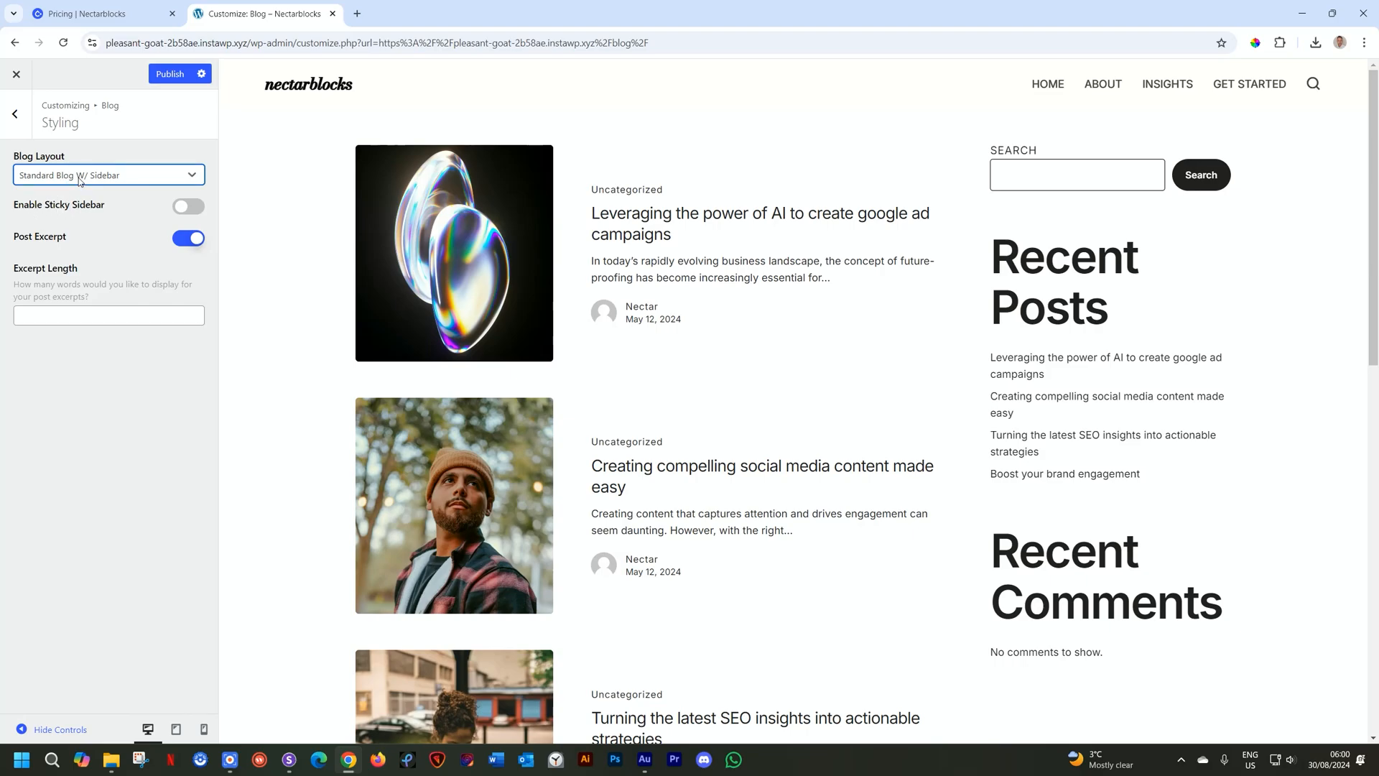
{"action": "left_click", "coordinate": [79, 181]}
{"action": "left_click", "coordinate": [58, 253]}
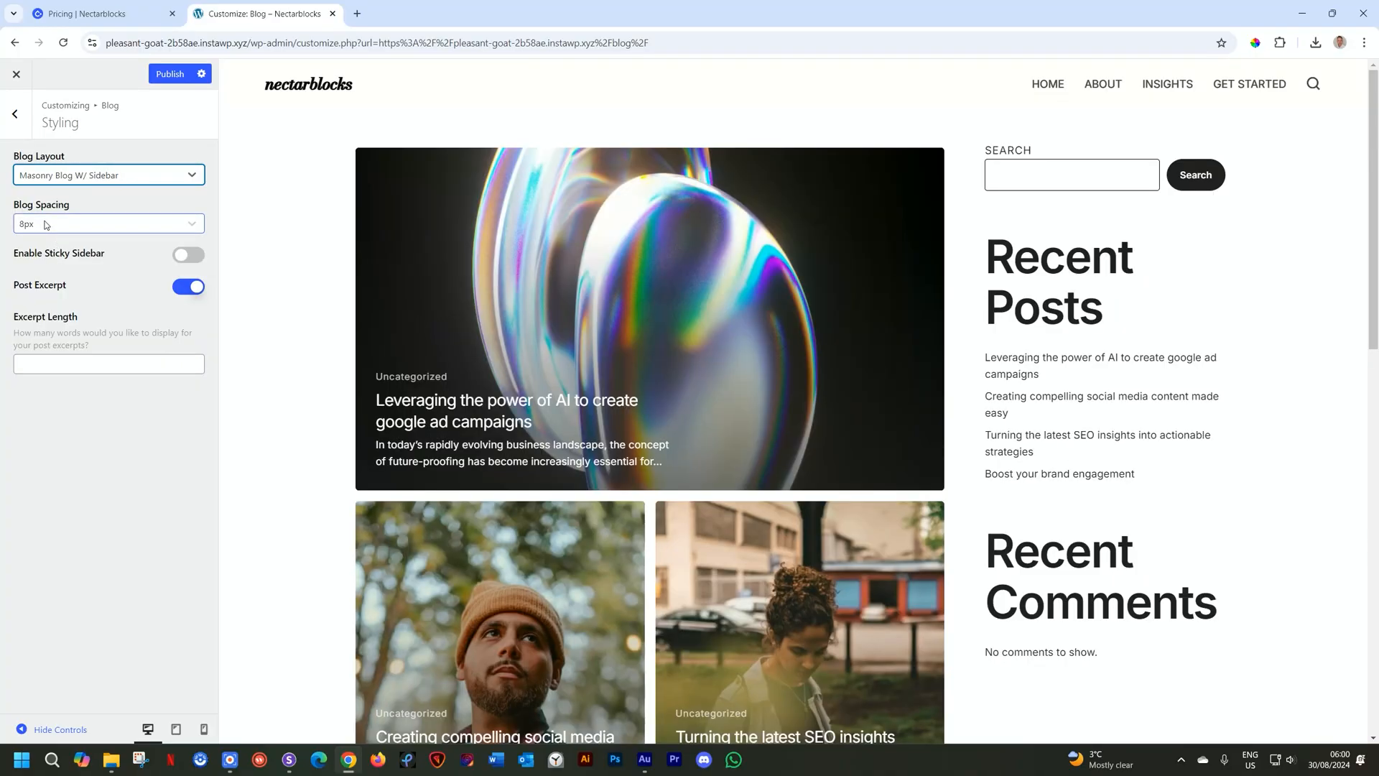
{"action": "scroll", "coordinate": [321, 244], "scroll_direction": "down", "scroll_amount": 3}
{"action": "scroll", "coordinate": [321, 243], "scroll_direction": "down", "scroll_amount": 7}
{"action": "scroll", "coordinate": [321, 241], "scroll_direction": "up", "scroll_amount": 4}
{"action": "scroll", "coordinate": [321, 237], "scroll_direction": "down", "scroll_amount": 3}
{"action": "scroll", "coordinate": [321, 235], "scroll_direction": "up", "scroll_amount": 10}
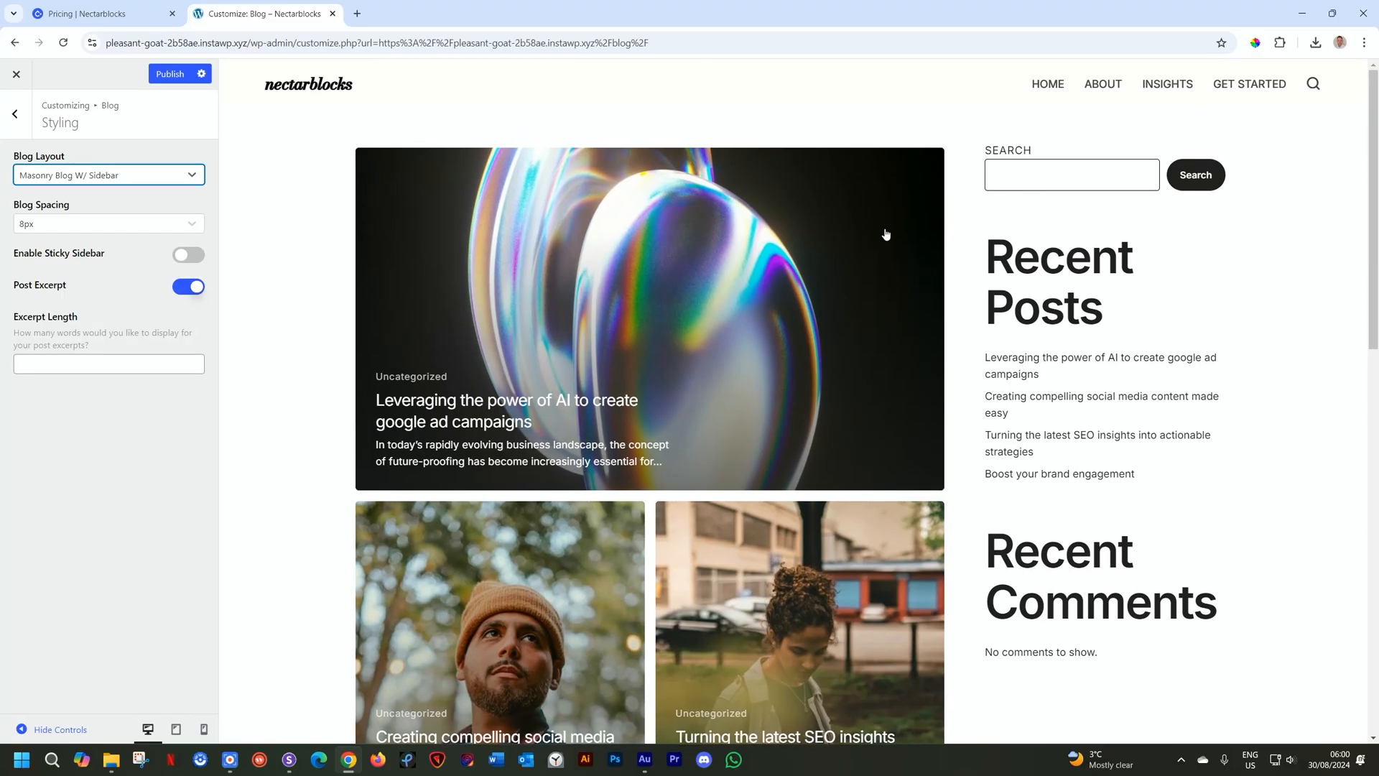
Set the blog layout to Masonry Blog No Sidebar and return to the main customizer options
{"action": "left_click", "coordinate": [70, 176]}
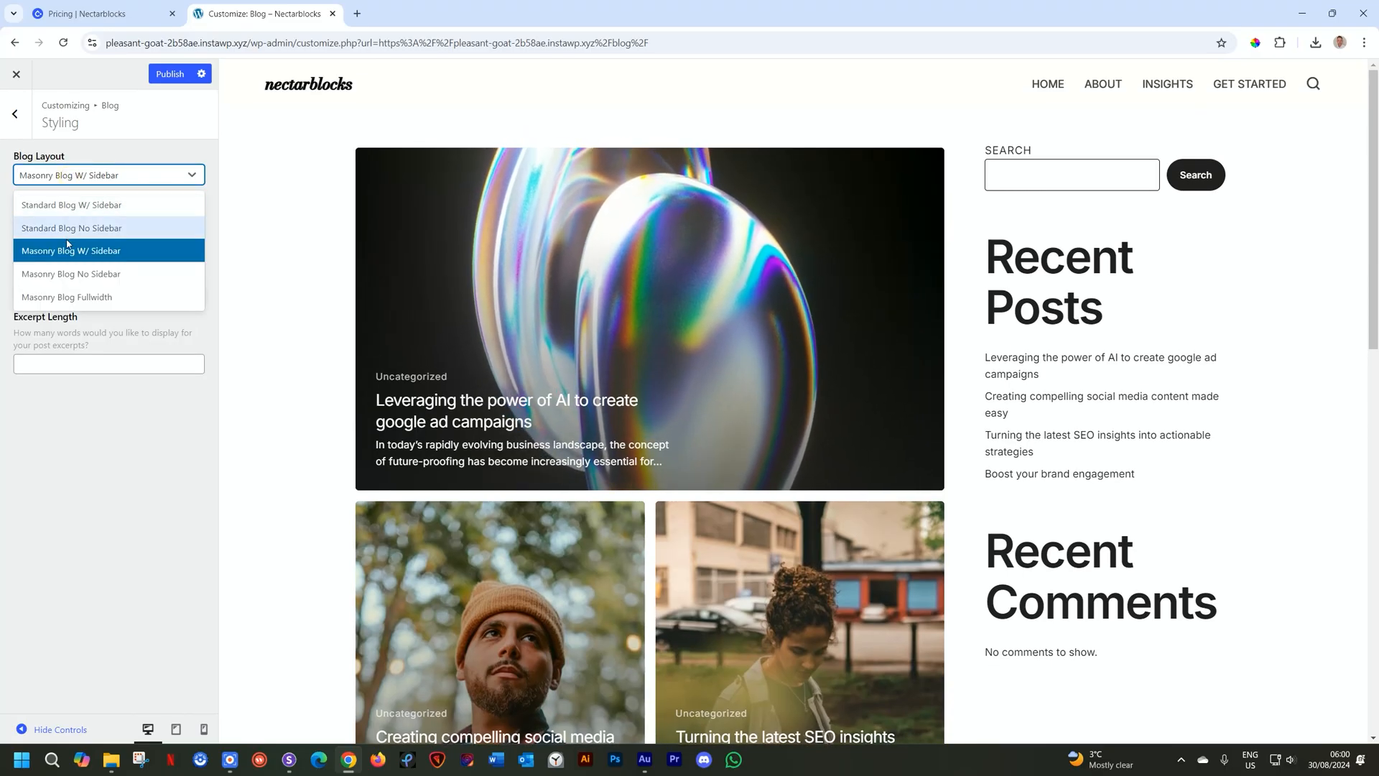
{"action": "left_click", "coordinate": [63, 279]}
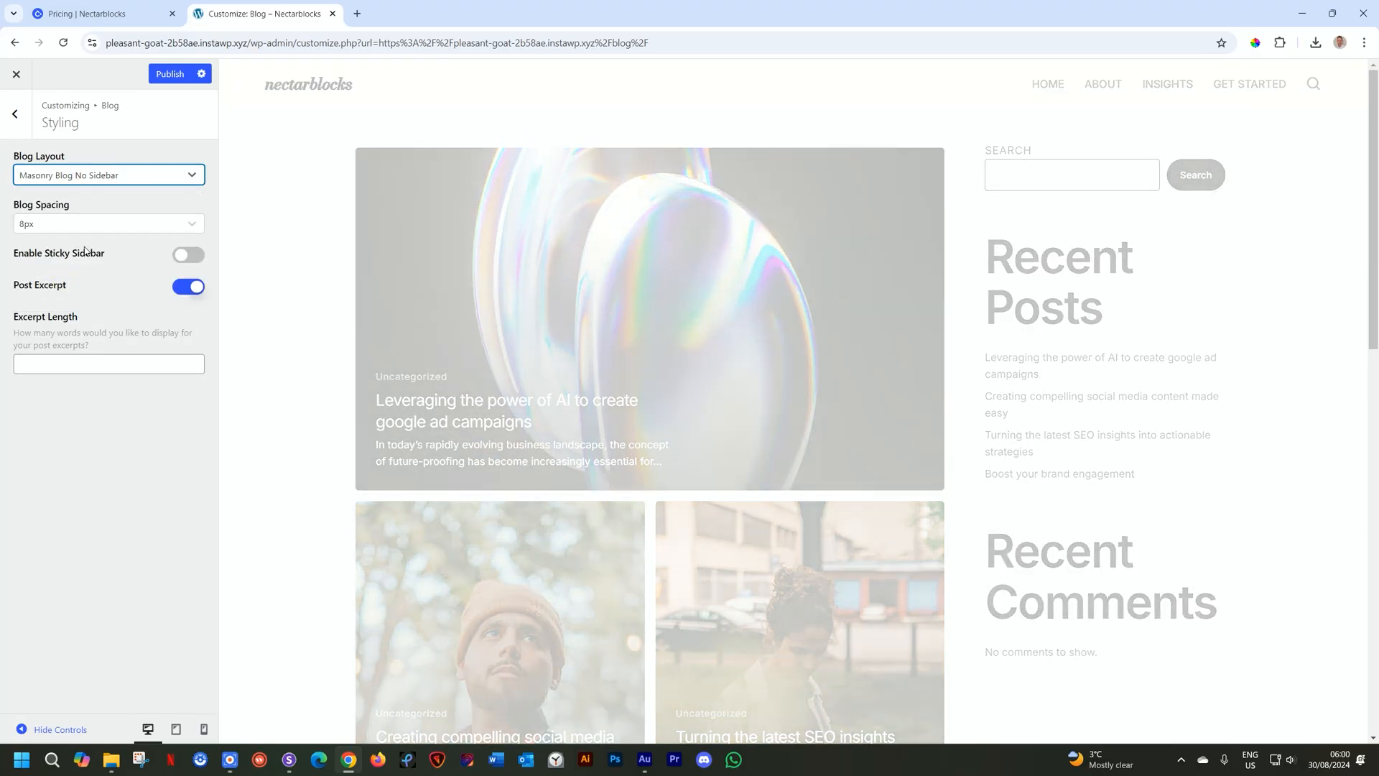
{"action": "scroll", "coordinate": [630, 267], "scroll_direction": "down", "scroll_amount": 3}
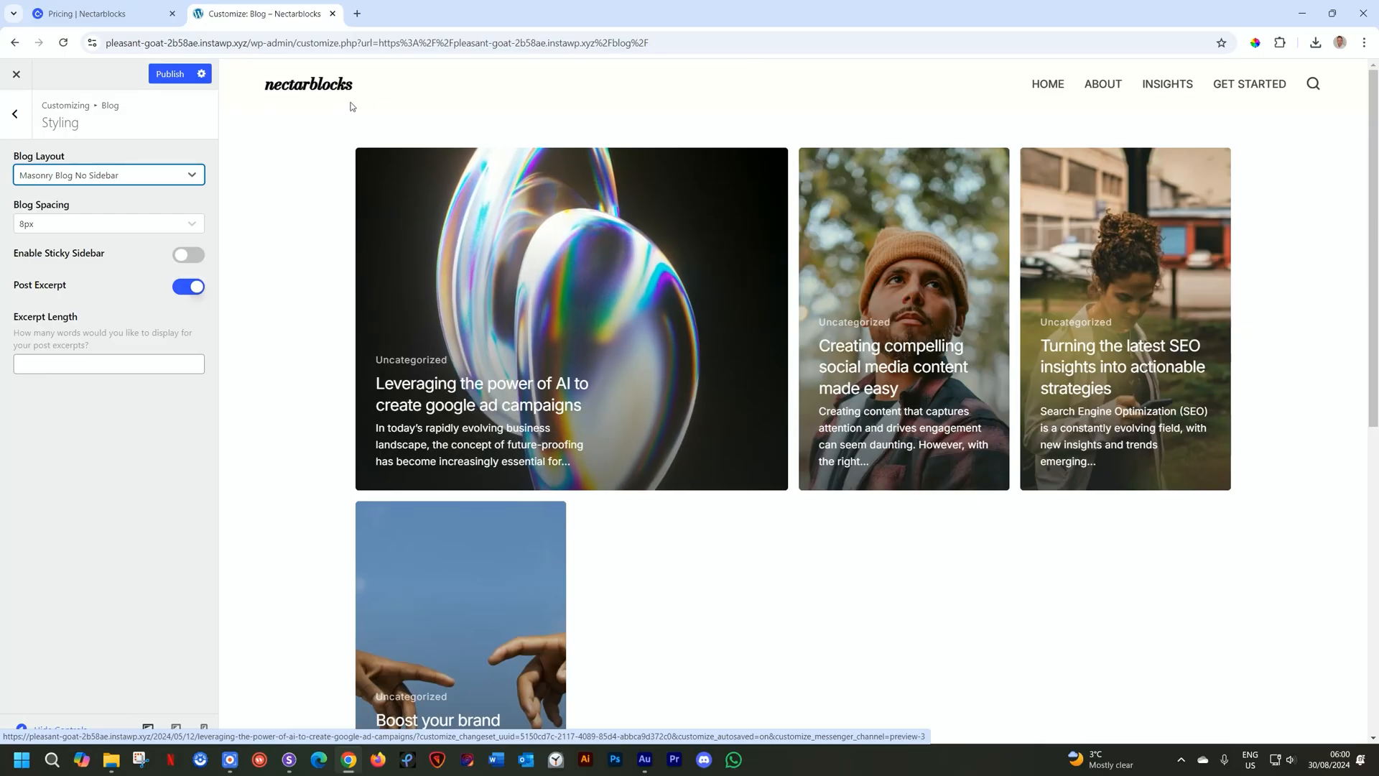
{"action": "left_click", "coordinate": [15, 118]}
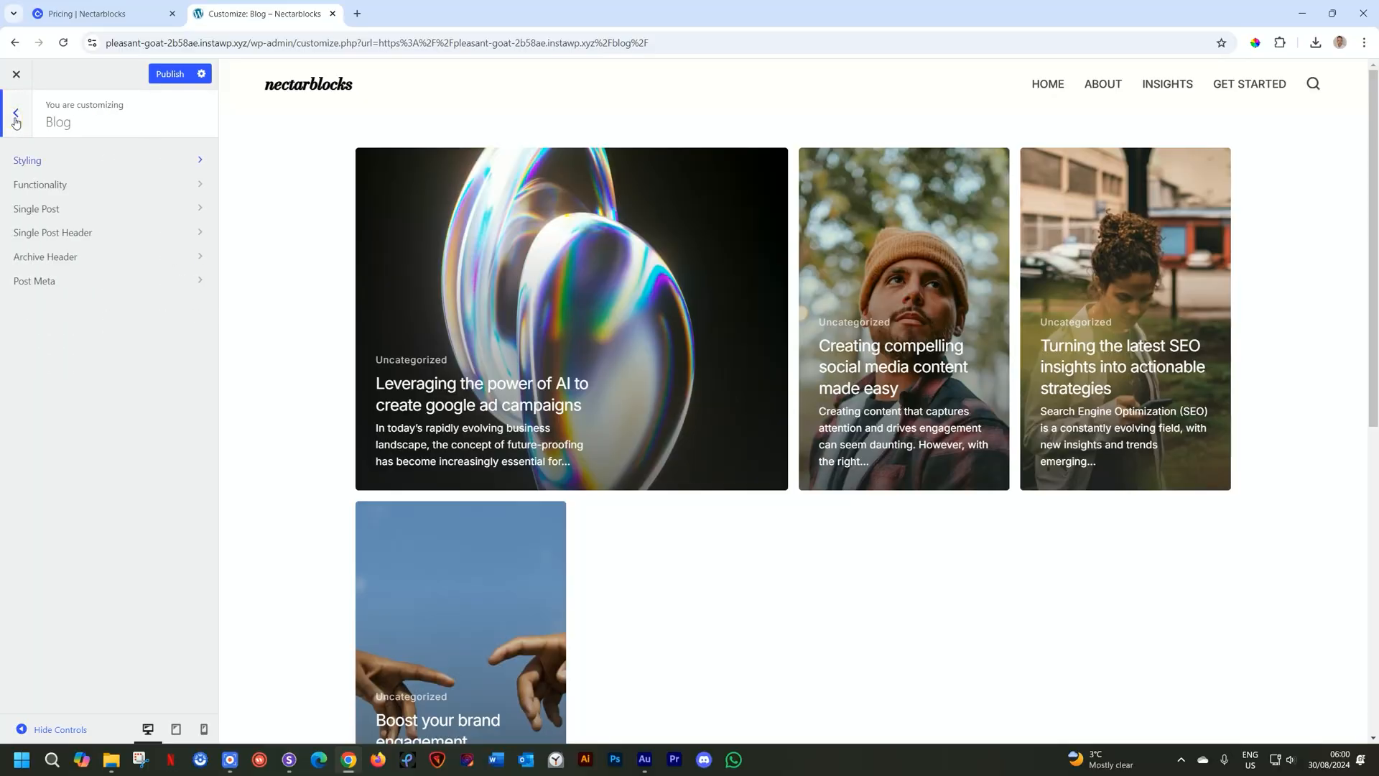
{"action": "left_click", "coordinate": [15, 120]}
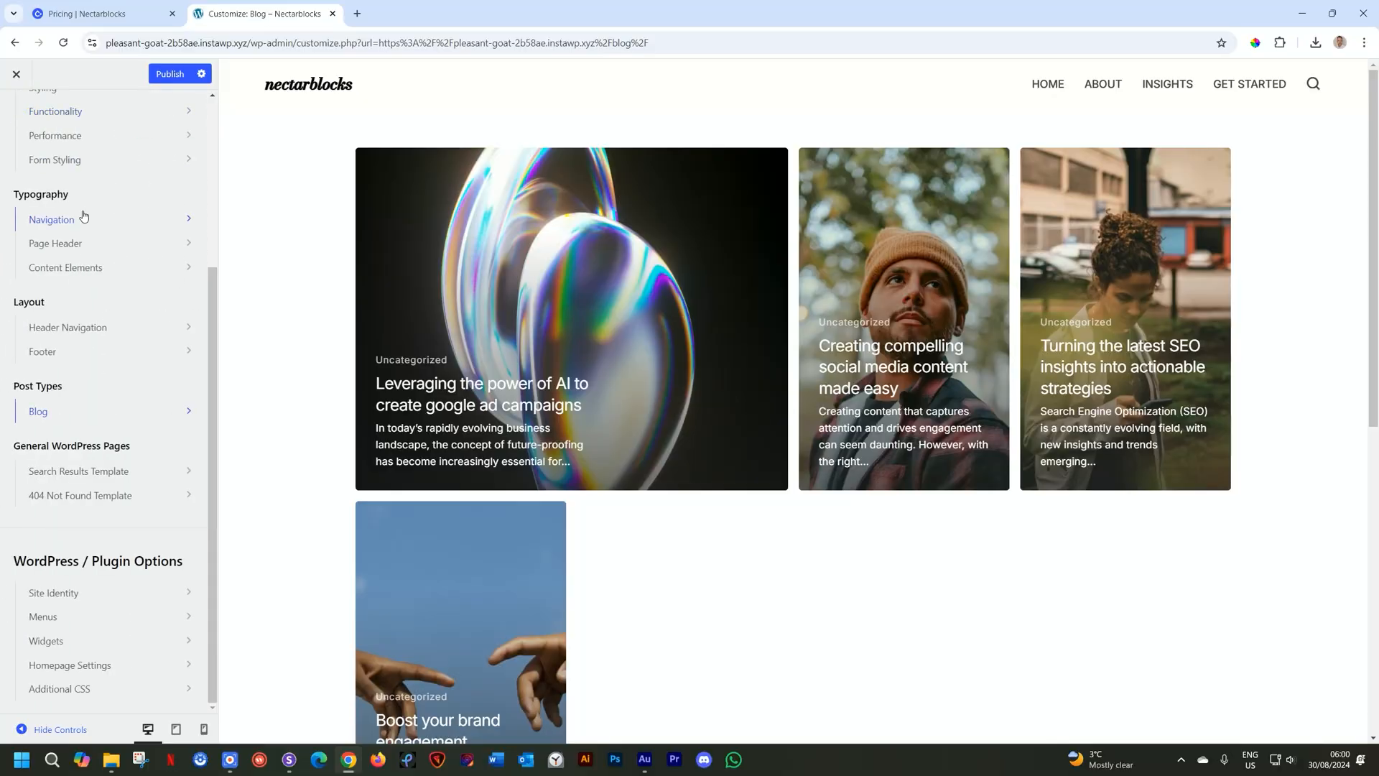
{"action": "scroll", "coordinate": [87, 214], "scroll_direction": "up", "scroll_amount": 3}
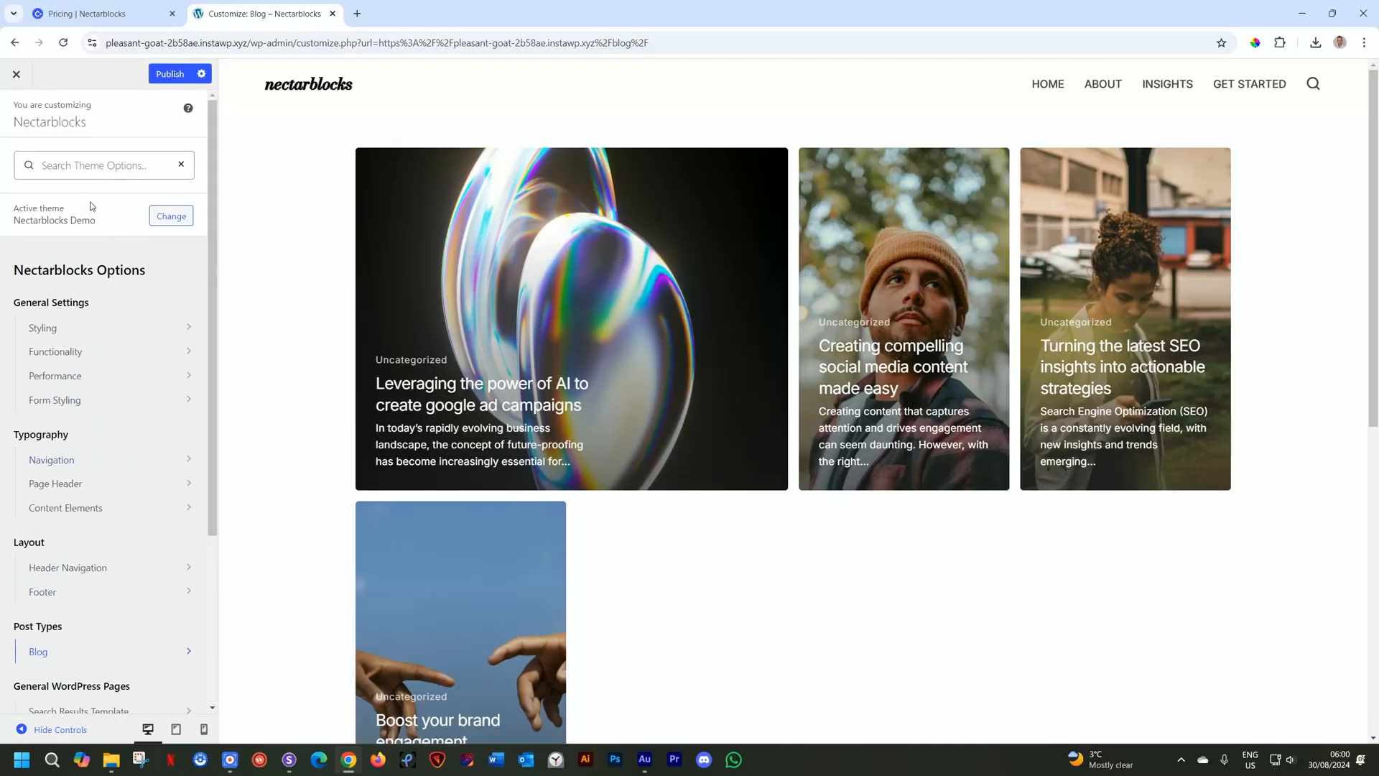
Switch to the Nectarblocks pricing page and review its plans, frequently asked questions and feature sections
{"action": "left_click", "coordinate": [101, 14]}
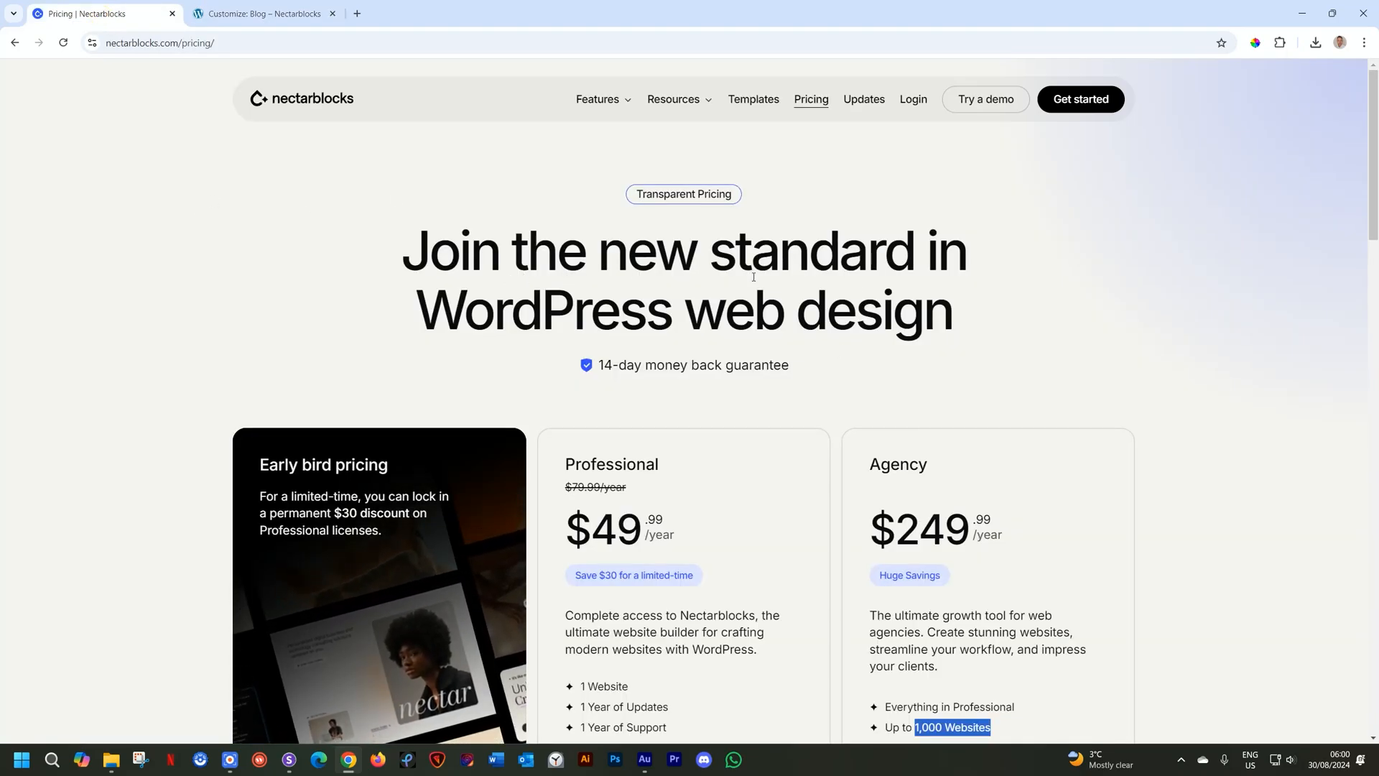
{"action": "scroll", "coordinate": [832, 278], "scroll_direction": "down", "scroll_amount": 9}
{"action": "scroll", "coordinate": [833, 278], "scroll_direction": "down", "scroll_amount": 12}
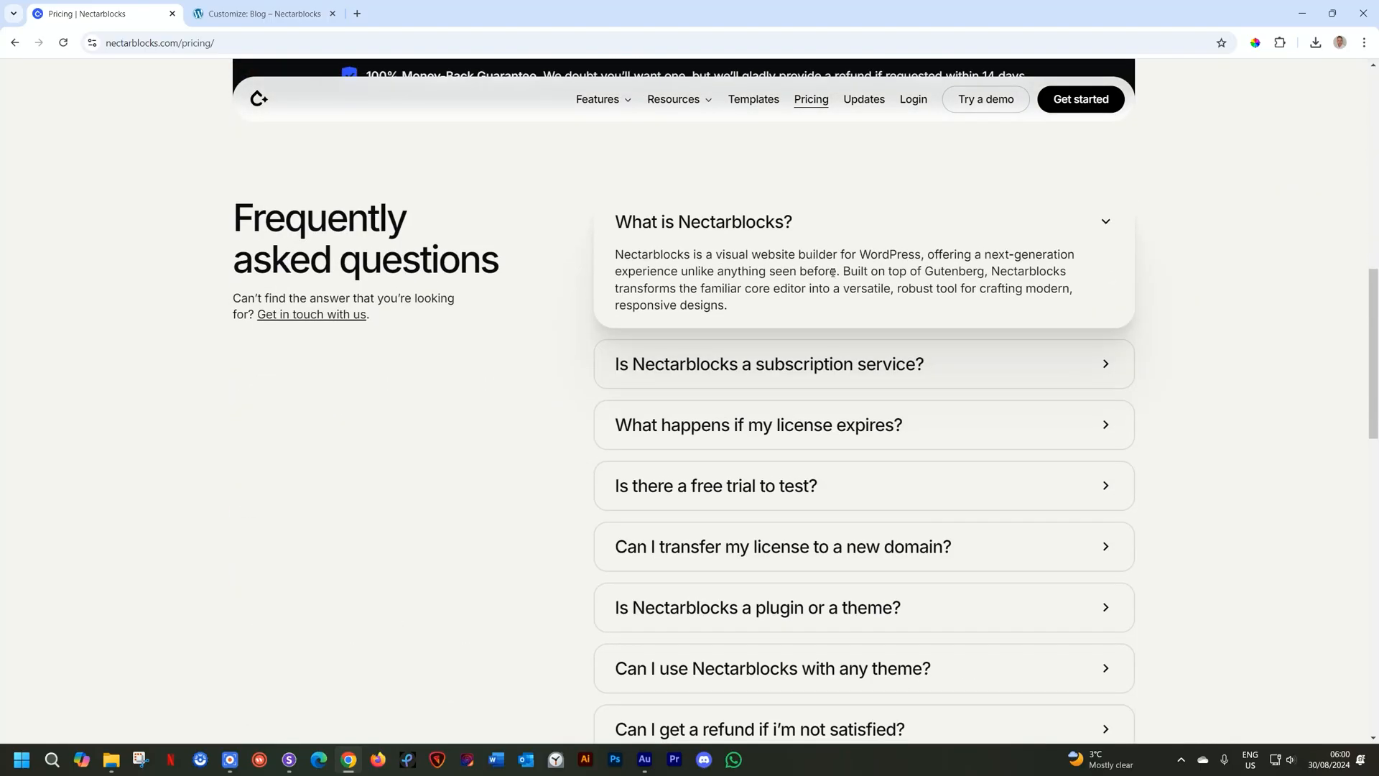
{"action": "scroll", "coordinate": [833, 276], "scroll_direction": "down", "scroll_amount": 3}
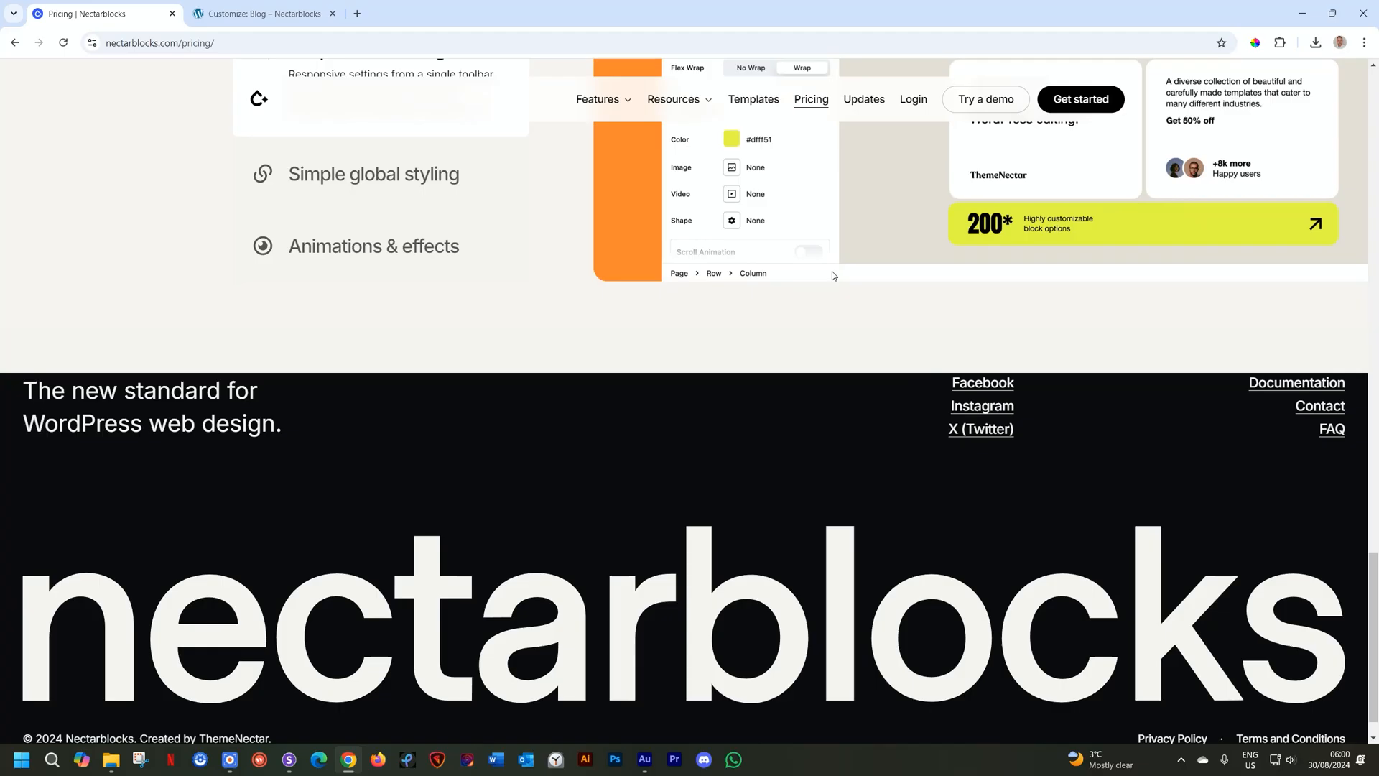
{"action": "scroll", "coordinate": [831, 274], "scroll_direction": "up", "scroll_amount": 8}
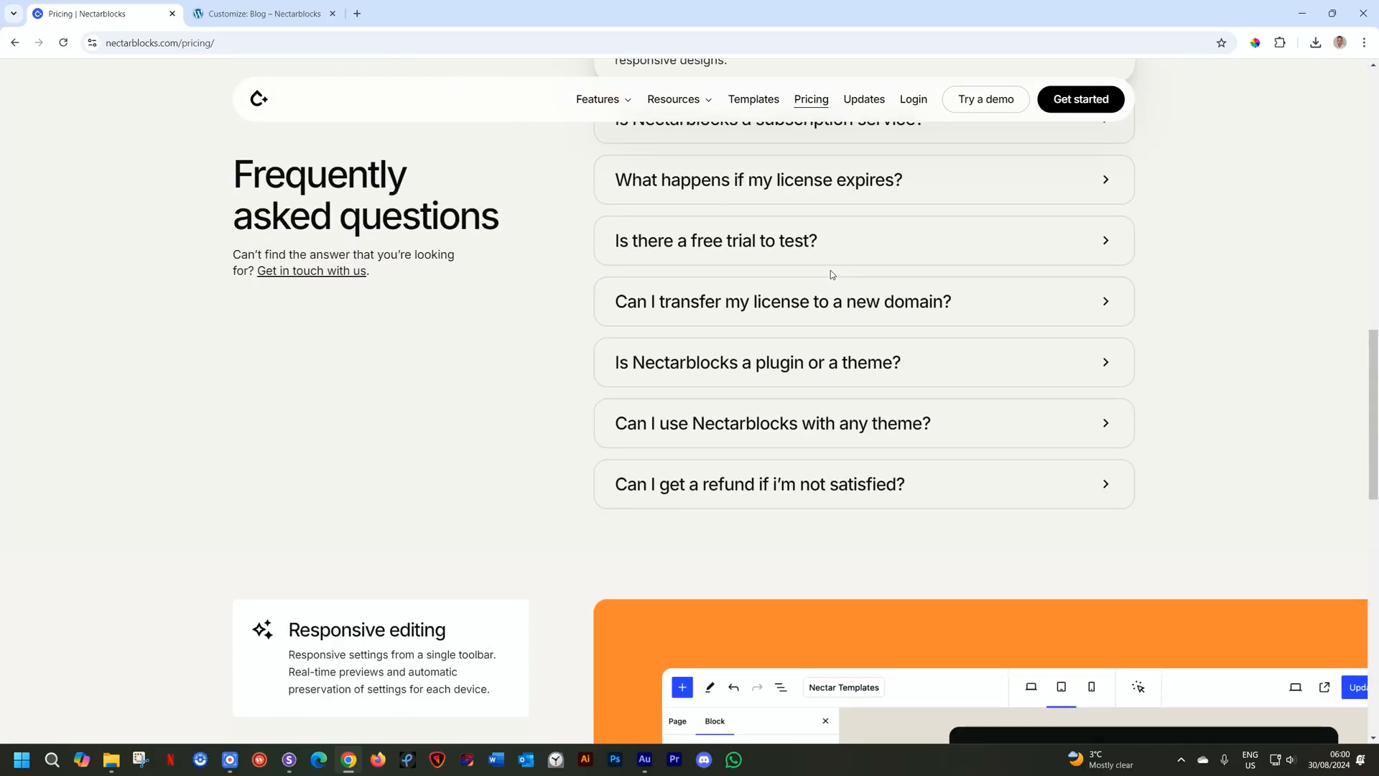
{"action": "scroll", "coordinate": [831, 274], "scroll_direction": "up", "scroll_amount": 4}
{"action": "scroll", "coordinate": [830, 270], "scroll_direction": "up", "scroll_amount": 9}
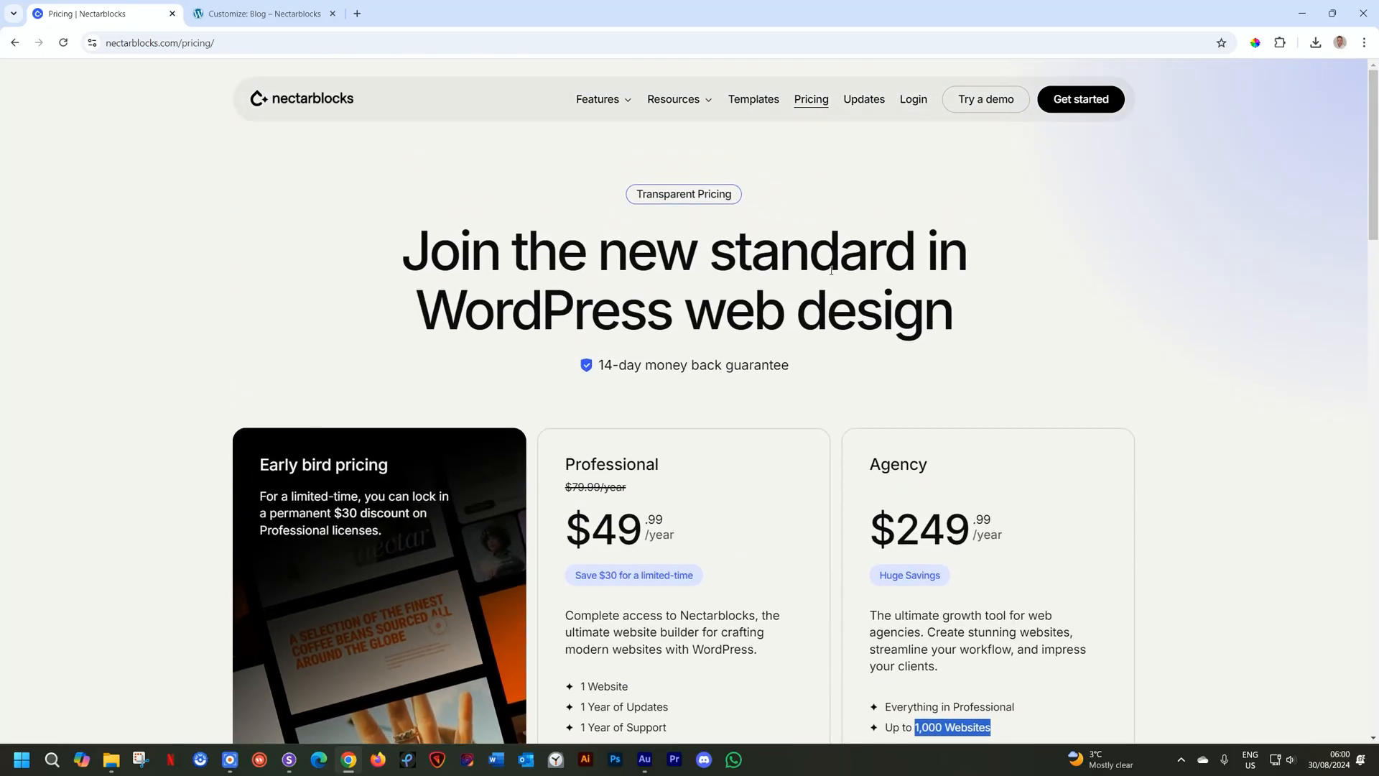
{"action": "scroll", "coordinate": [832, 270], "scroll_direction": "down", "scroll_amount": 1}
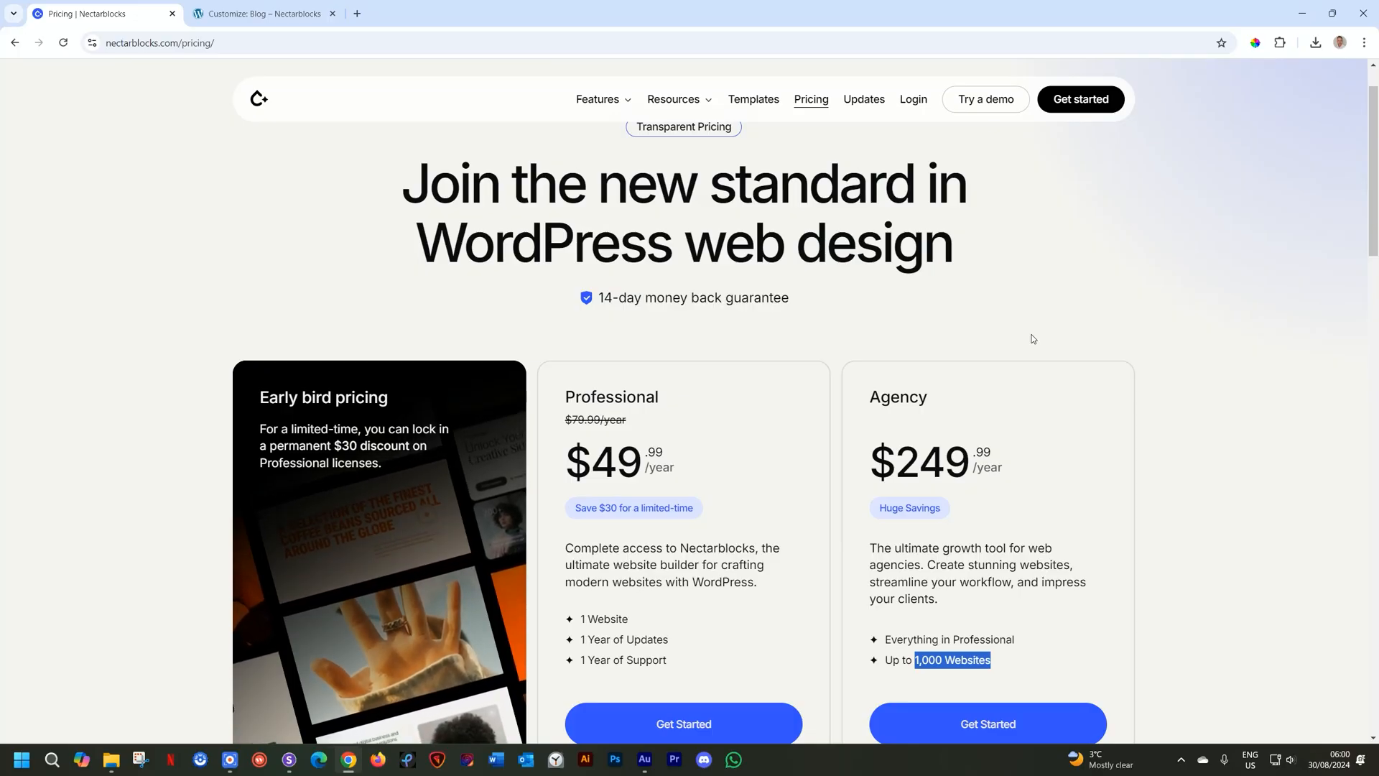
{"action": "scroll", "coordinate": [1033, 338], "scroll_direction": "down", "scroll_amount": 3}
{"action": "scroll", "coordinate": [1033, 338], "scroll_direction": "up", "scroll_amount": 2}
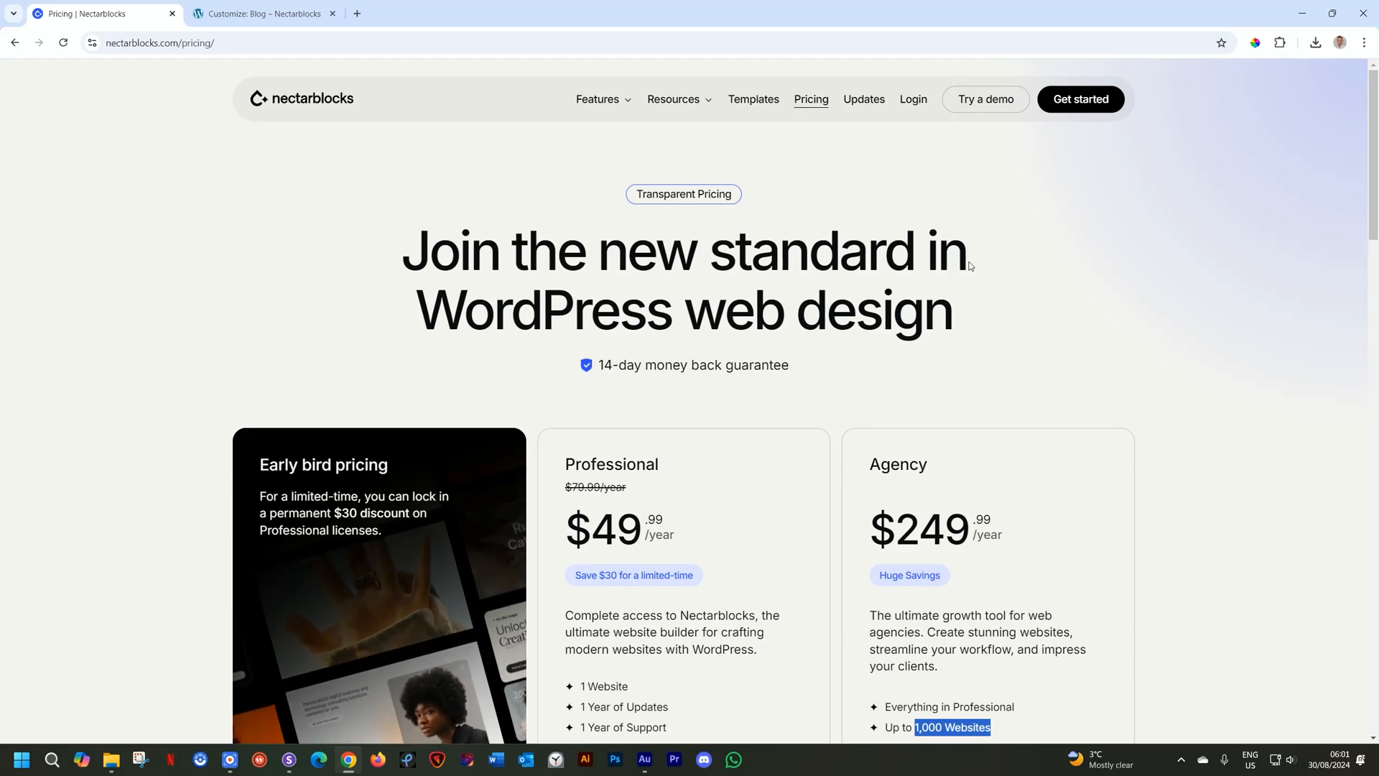
Open the Nectarblocks roadmap and review its in-progress, planned, future and recently completed features
{"action": "mouse_move", "coordinate": [605, 103]}
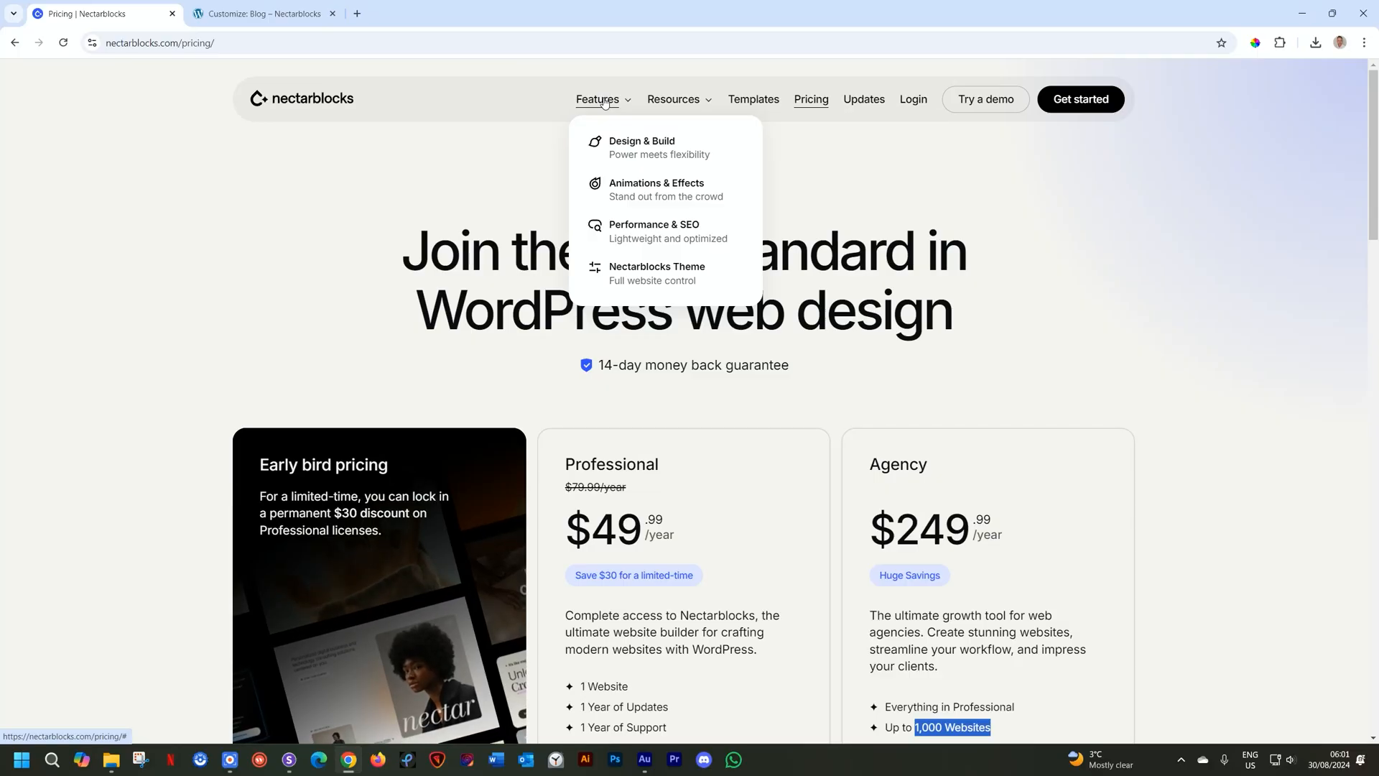
{"action": "mouse_move", "coordinate": [679, 101]}
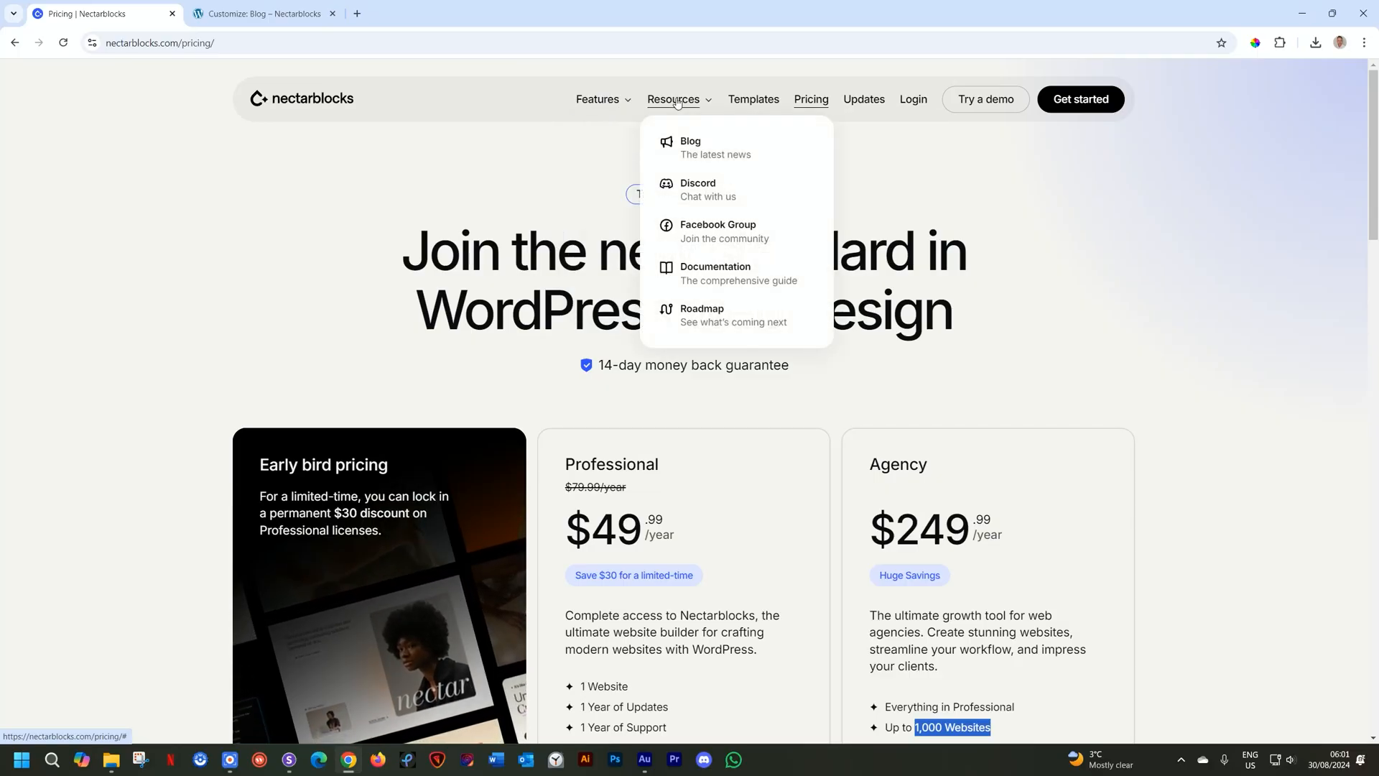
{"action": "left_click", "coordinate": [706, 319]}
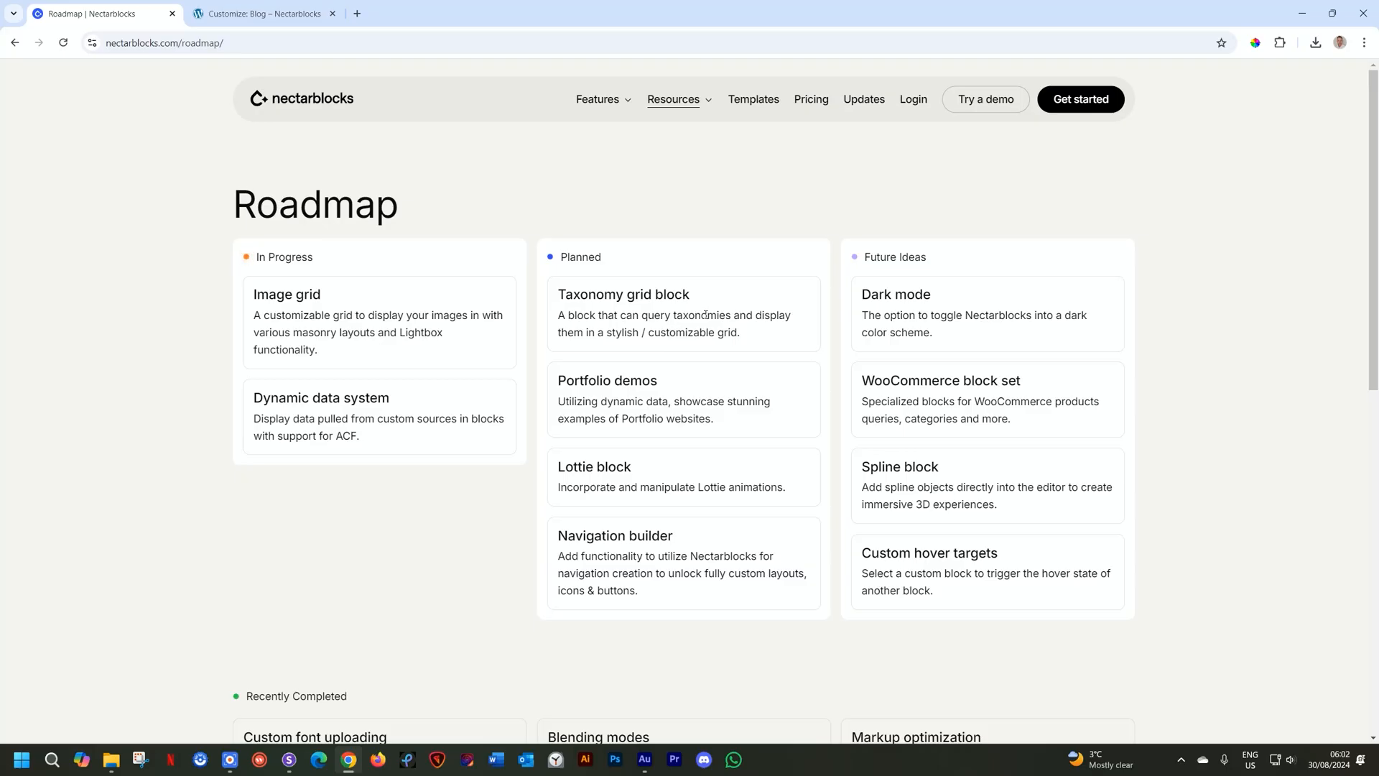
{"action": "scroll", "coordinate": [166, 554], "scroll_direction": "down", "scroll_amount": 5}
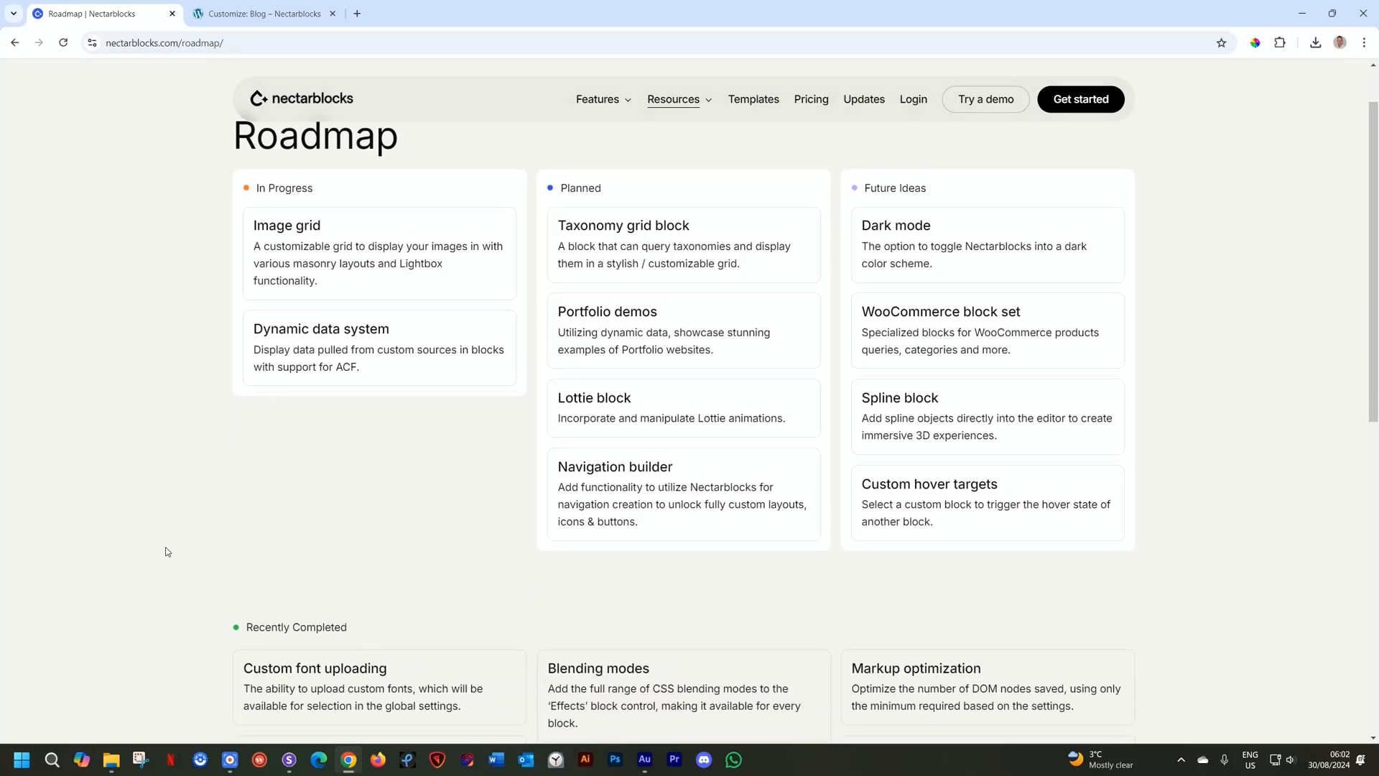
{"action": "scroll", "coordinate": [666, 506], "scroll_direction": "down", "scroll_amount": 3}
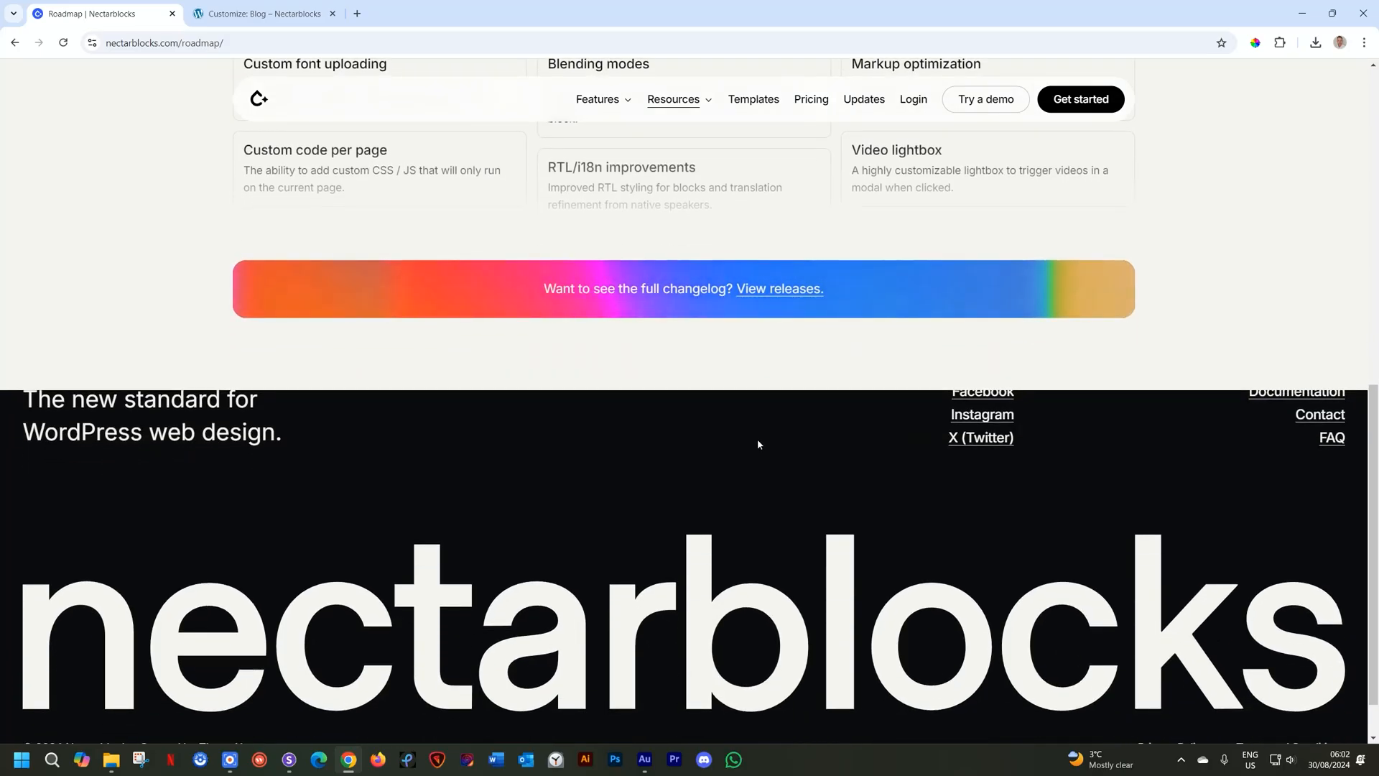
{"action": "scroll", "coordinate": [758, 446], "scroll_direction": "up", "scroll_amount": 8}
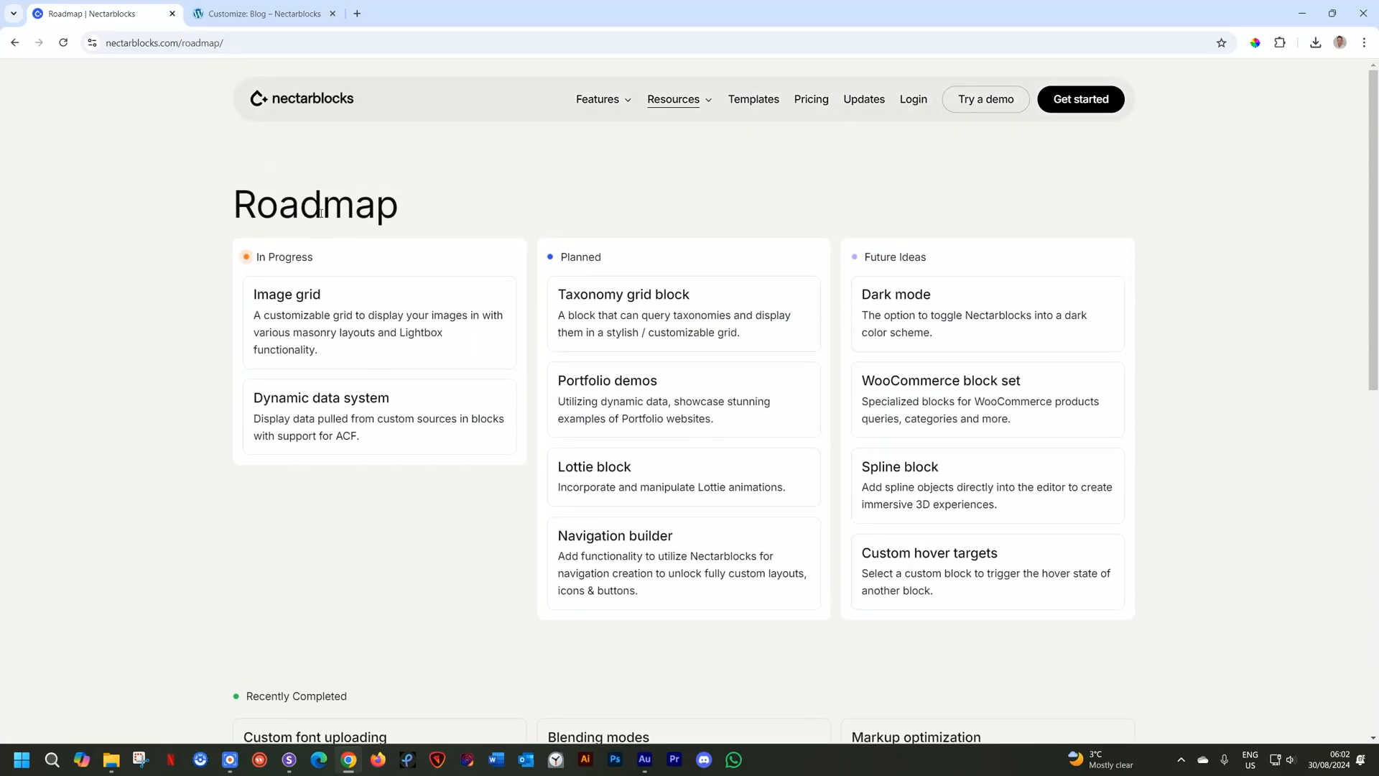
Go to the Nectarblocks homepage and look over its introduction and editor showcase
{"action": "left_click", "coordinate": [324, 107]}
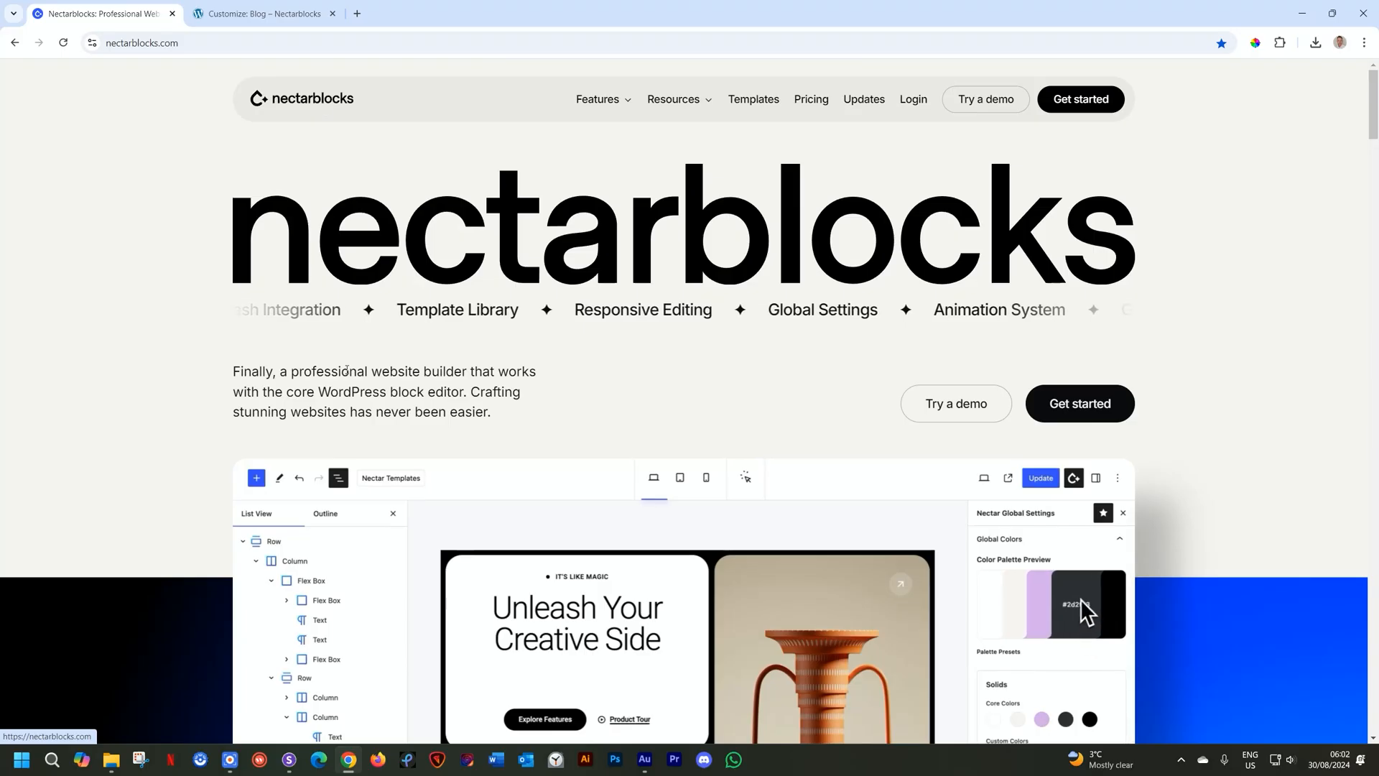
{"action": "scroll", "coordinate": [360, 427], "scroll_direction": "down", "scroll_amount": 5}
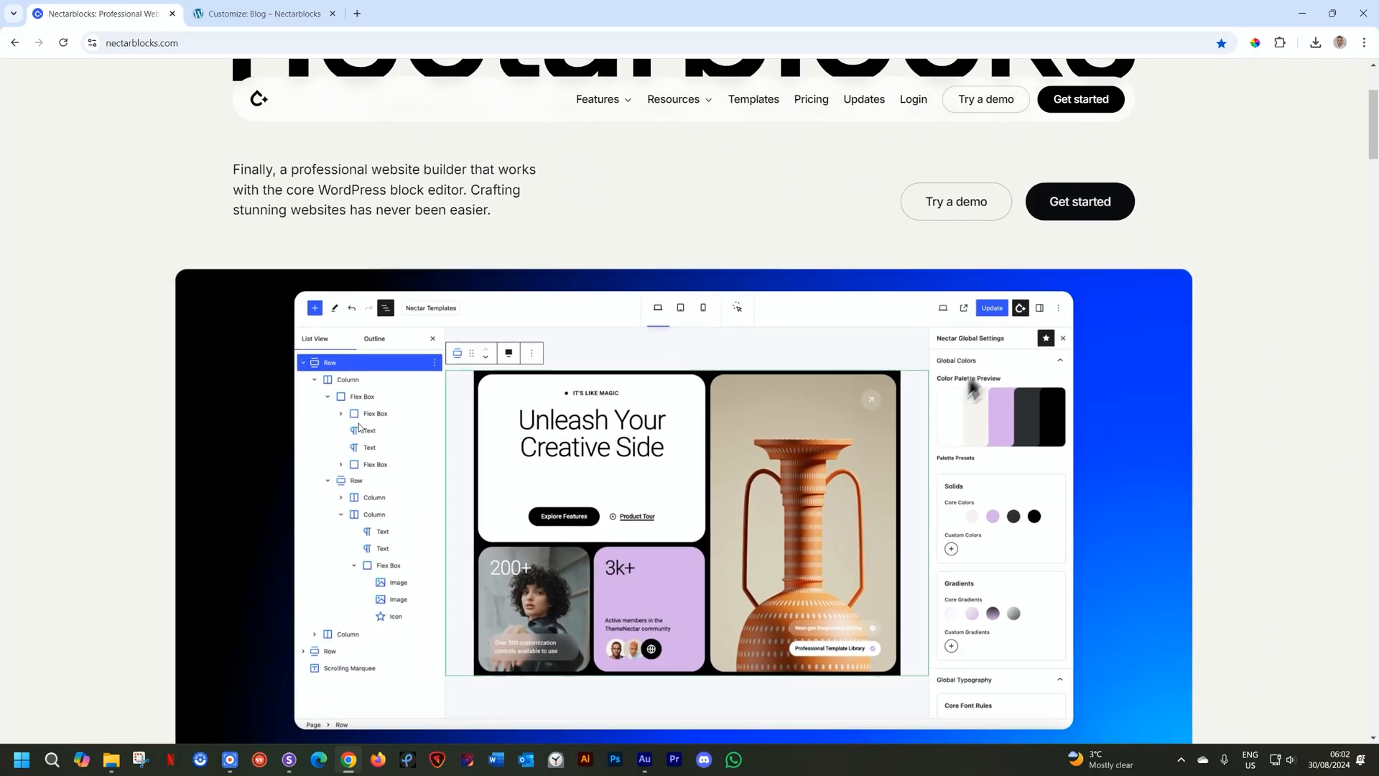
{"action": "scroll", "coordinate": [361, 428], "scroll_direction": "up", "scroll_amount": 5}
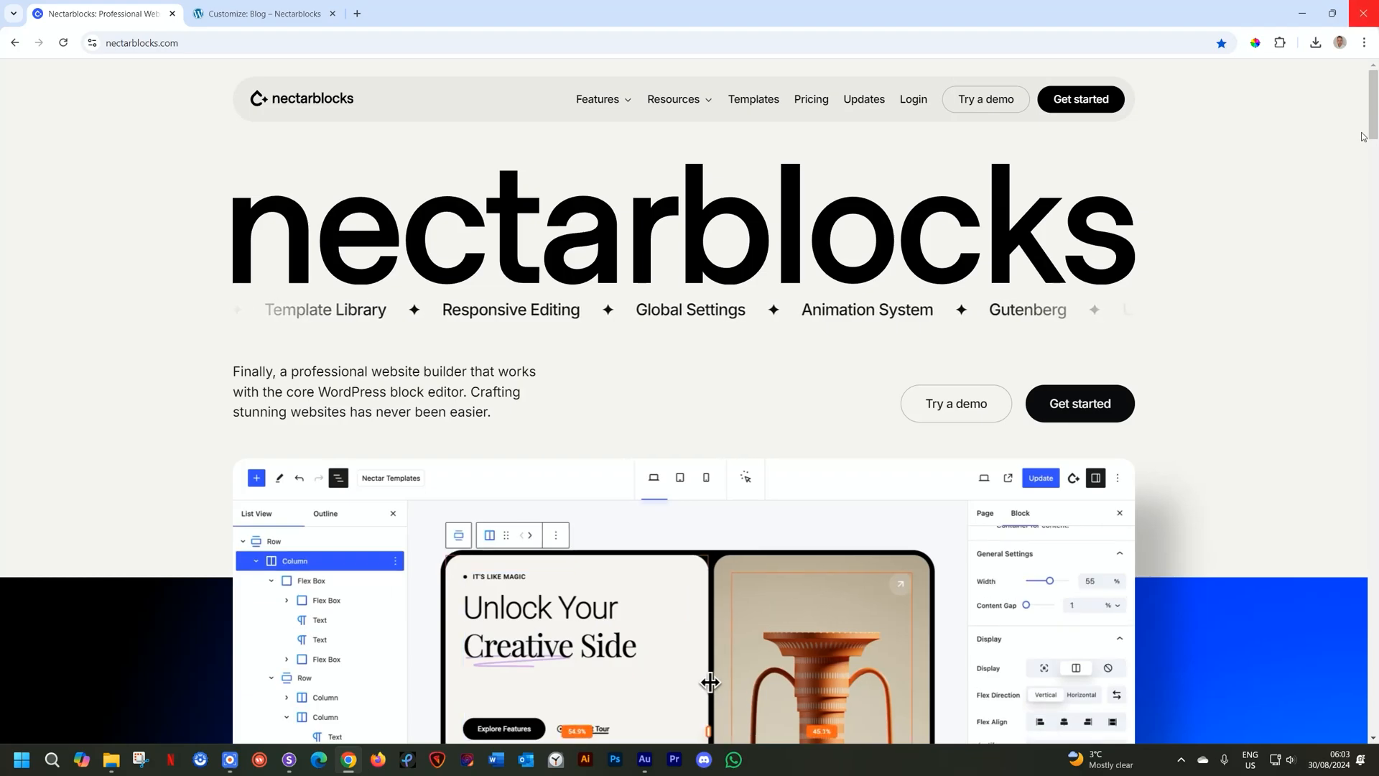
{"action": "scroll", "coordinate": [1373, 150], "scroll_direction": "down", "scroll_amount": 4}
{"action": "left_click_drag", "start_coordinate": [1373, 149], "coordinate": [1339, 141]}
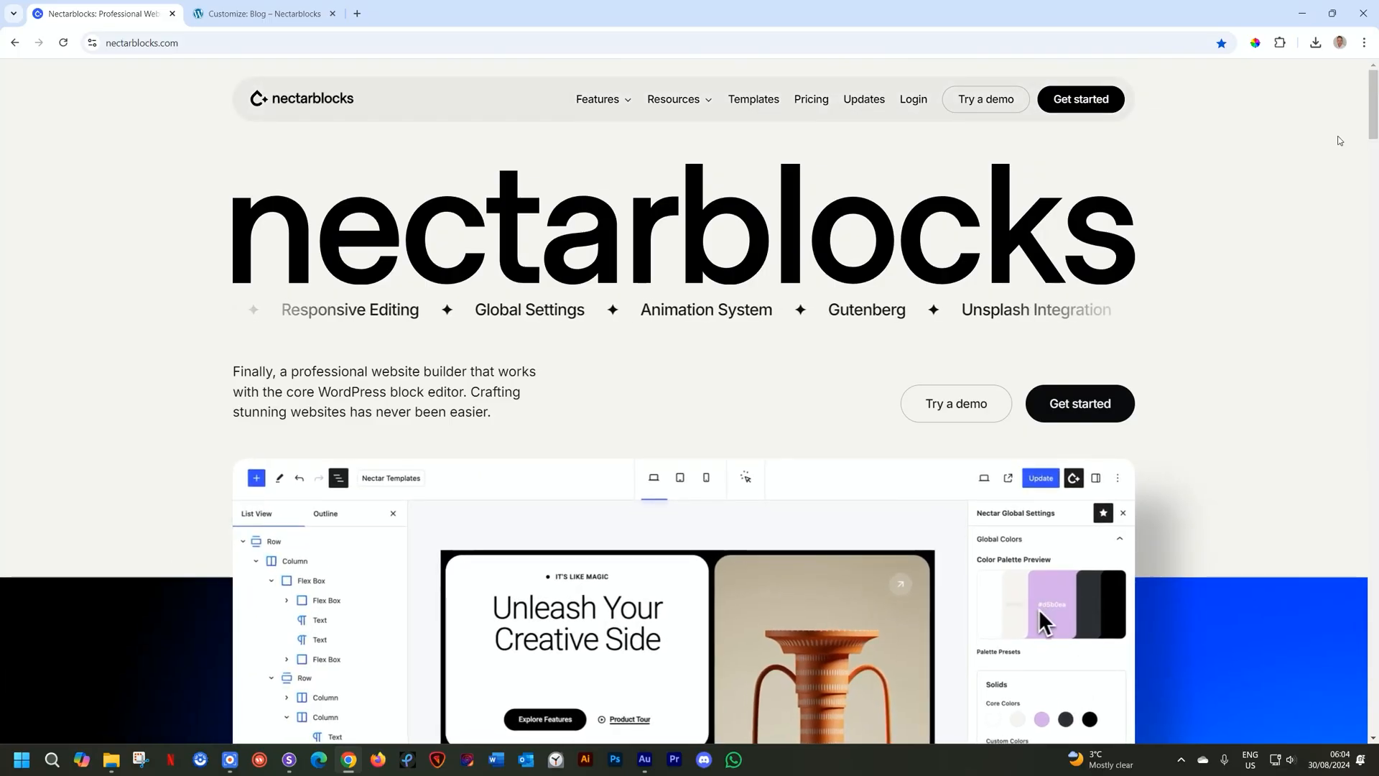